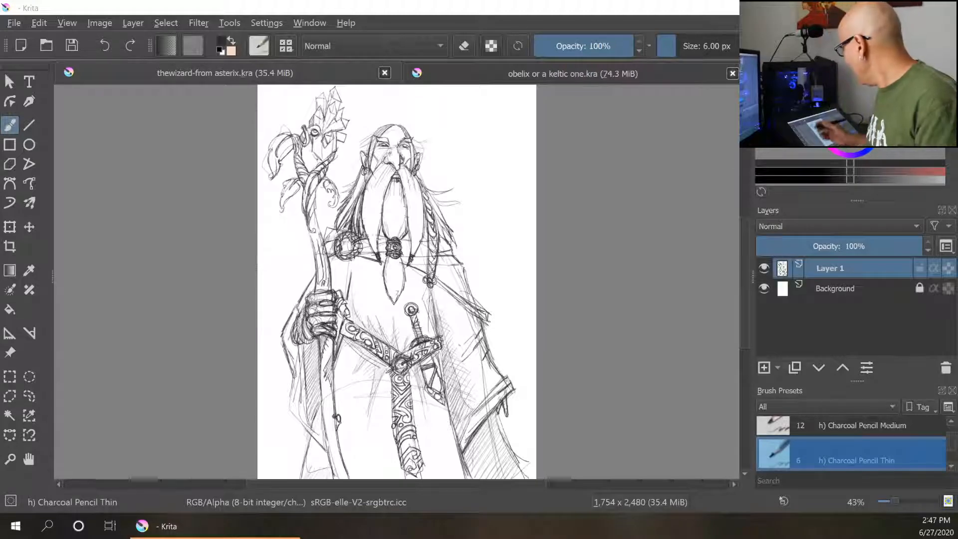
- Switch to the 'obelix or a keltic one.kra' document and open the Configure Krita dialog
{"action": "left_click", "coordinate": [571, 74]}
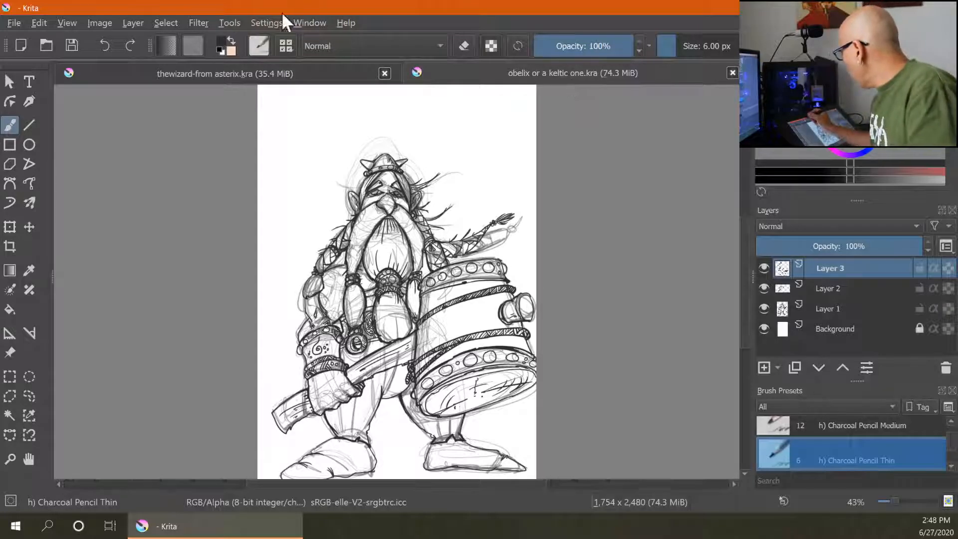
{"action": "left_click", "coordinate": [266, 23]}
{"action": "mouse_move", "coordinate": [310, 22]}
{"action": "mouse_move", "coordinate": [266, 22]}
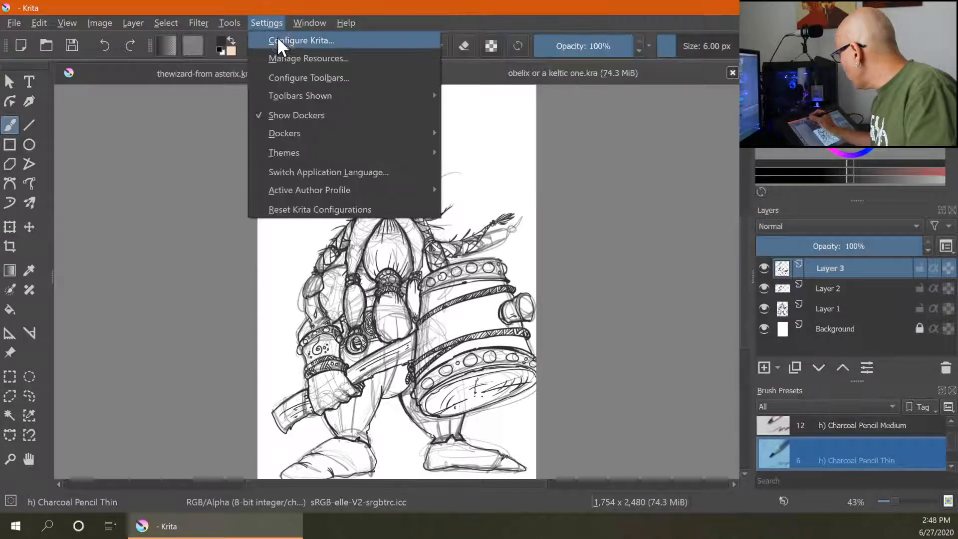
{"action": "left_click", "coordinate": [282, 40]}
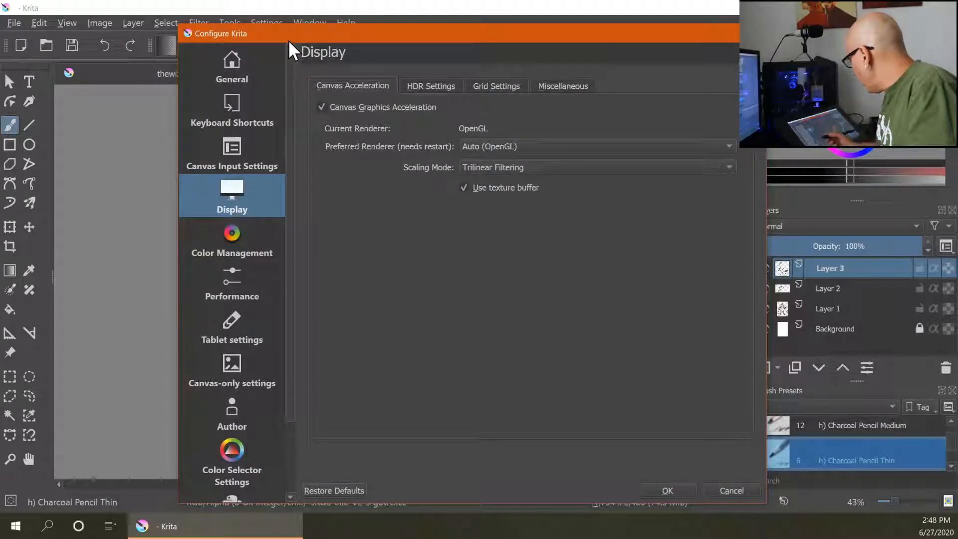
- Inspect the tablet pressure curve and the Display page's Canvas Acceleration, HDR, Grid and Miscellaneous settings
{"action": "left_click", "coordinate": [241, 320]}
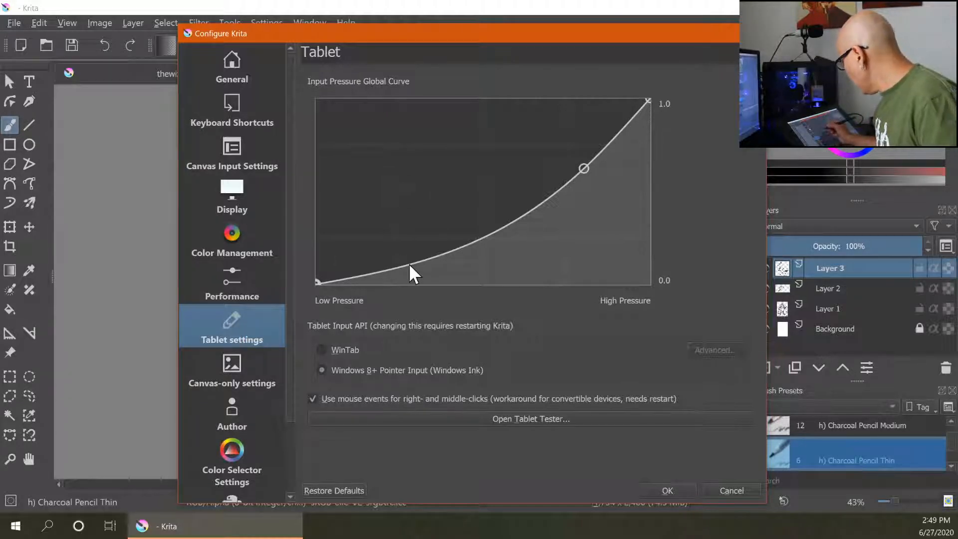
{"action": "left_click", "coordinate": [235, 189]}
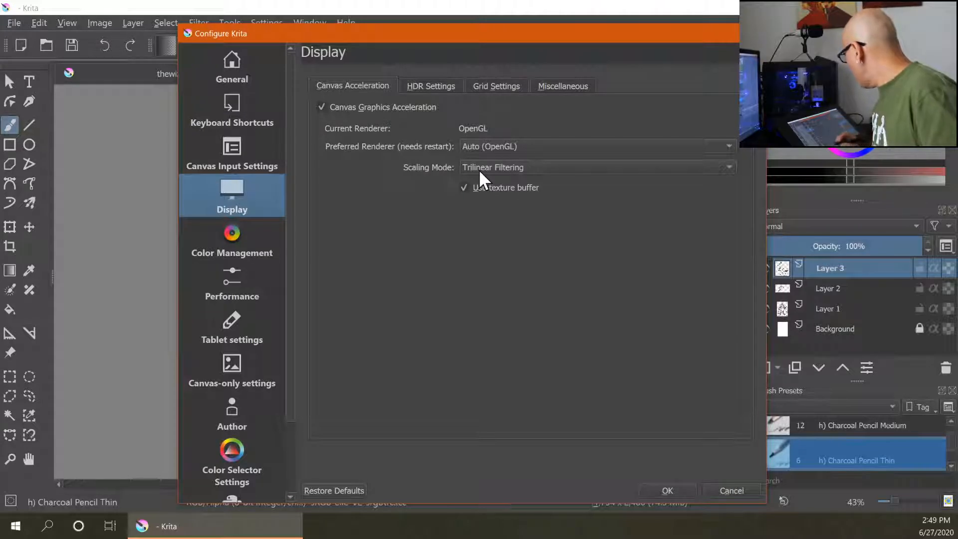
{"action": "left_click", "coordinate": [436, 85]}
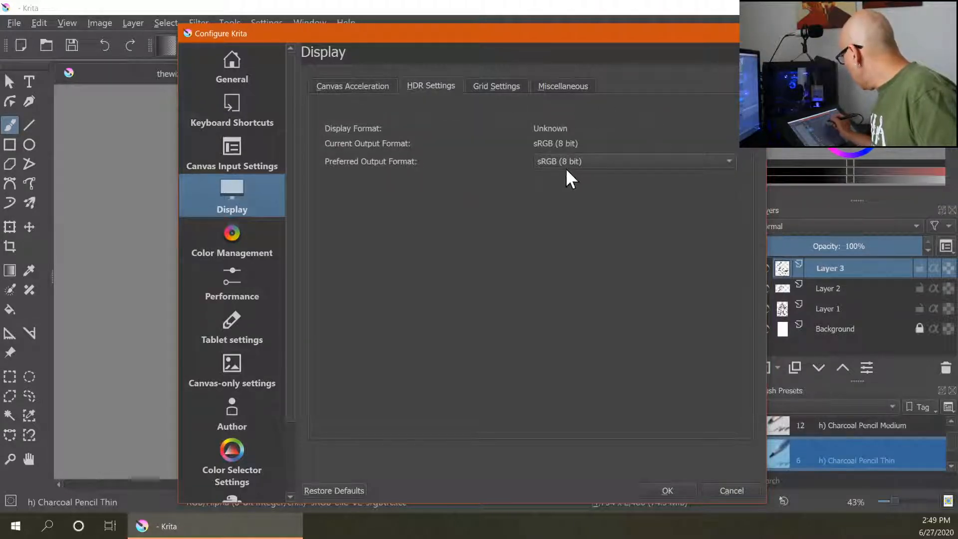
{"action": "left_click", "coordinate": [504, 87]}
{"action": "left_click", "coordinate": [571, 85]}
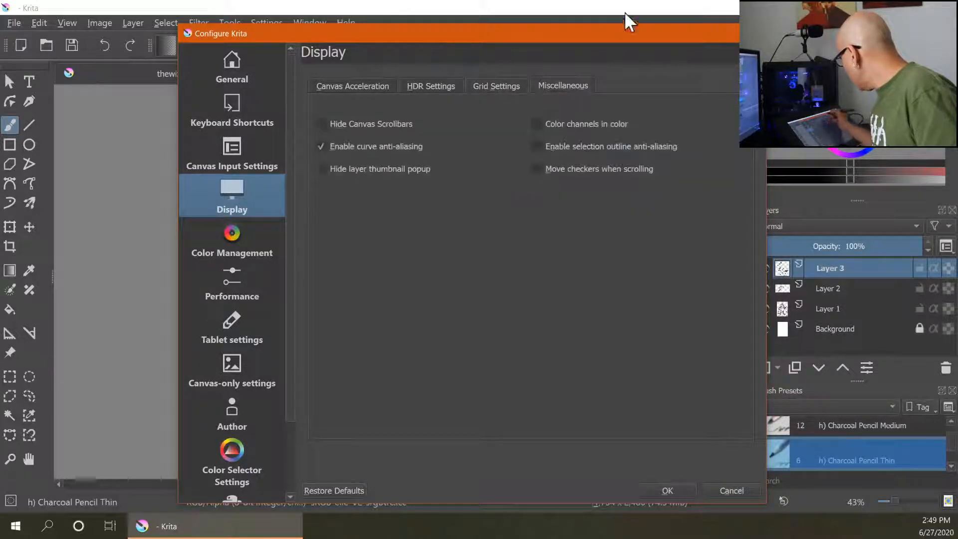
{"action": "left_click", "coordinate": [360, 86]}
- Review the General window options and the Canvas-only settings, then close the configuration dialog with OK
{"action": "left_click", "coordinate": [232, 75]}
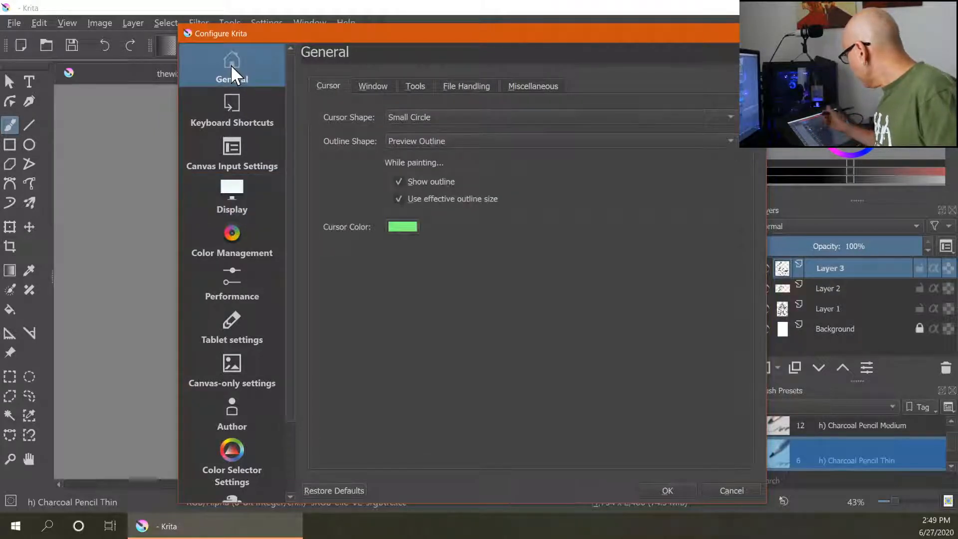
{"action": "left_click", "coordinate": [372, 86]}
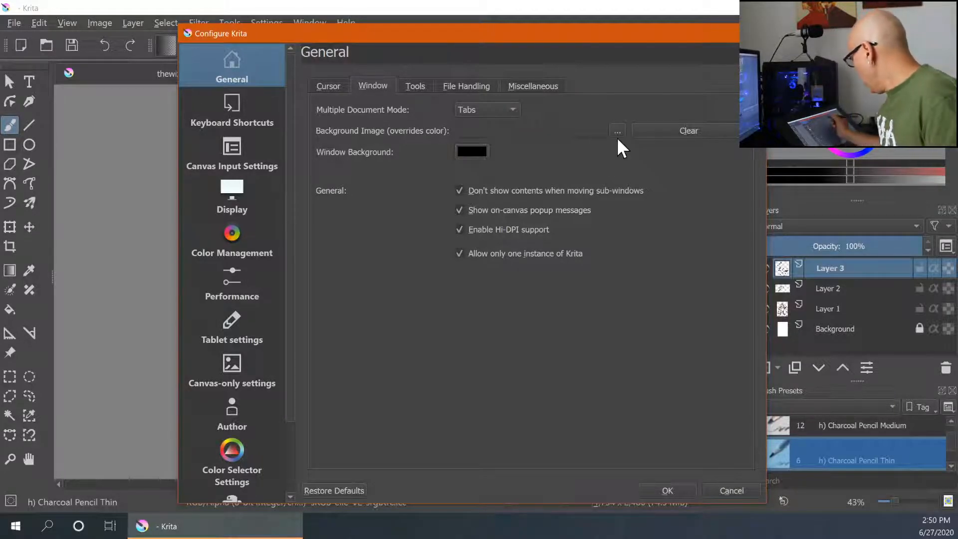
{"action": "left_click_drag", "start_coordinate": [495, 40], "coordinate": [473, 17]}
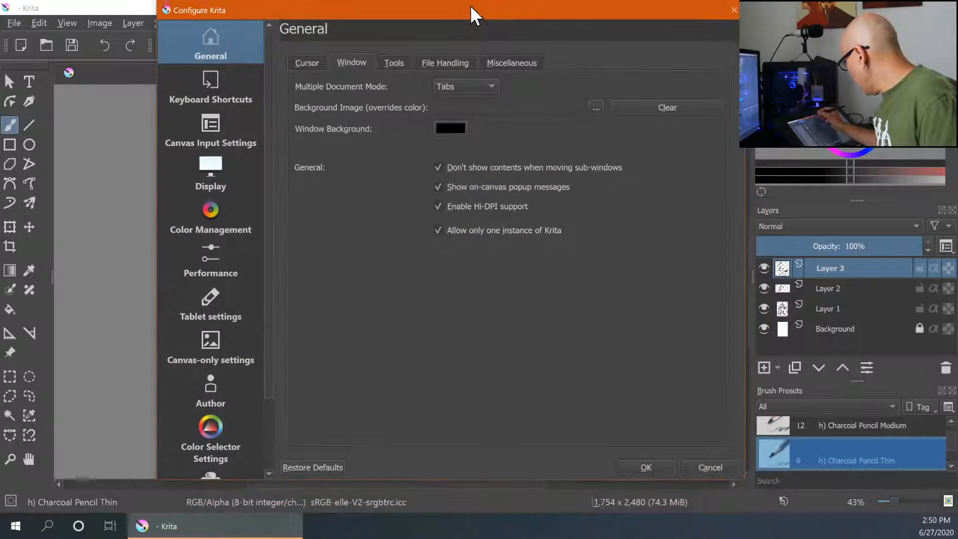
{"action": "scroll", "coordinate": [266, 376], "scroll_direction": "down", "scroll_amount": 3}
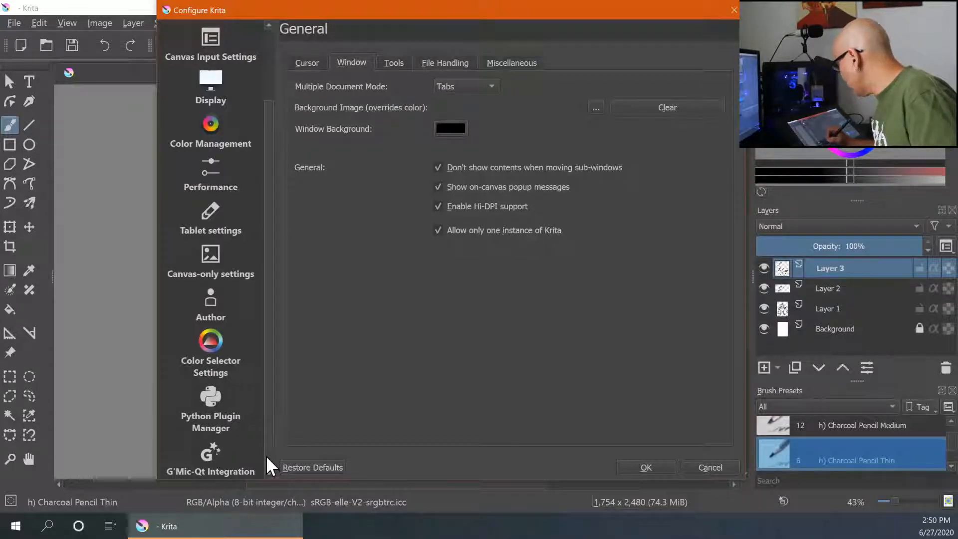
{"action": "scroll", "coordinate": [266, 457], "scroll_direction": "up", "scroll_amount": 3}
{"action": "left_click", "coordinate": [224, 326]}
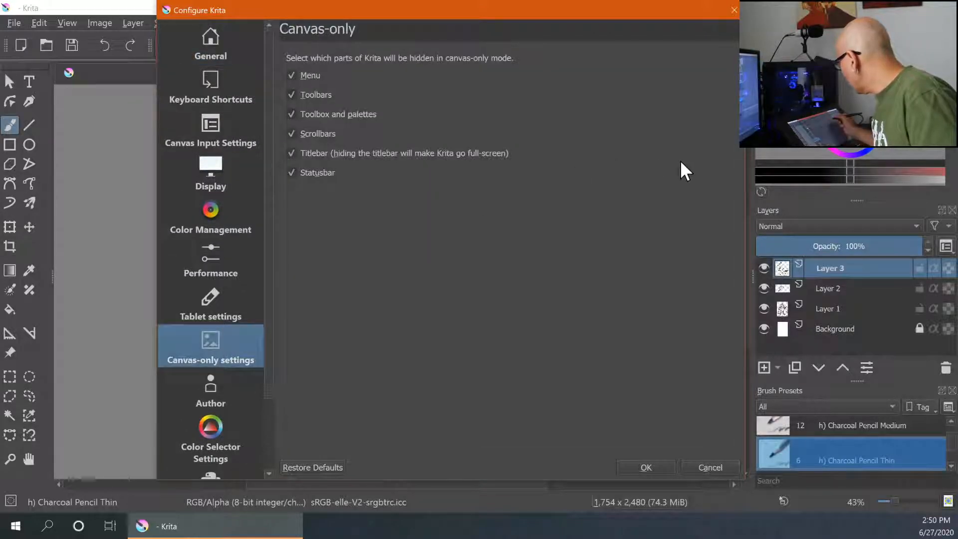
{"action": "left_click", "coordinate": [645, 468]}
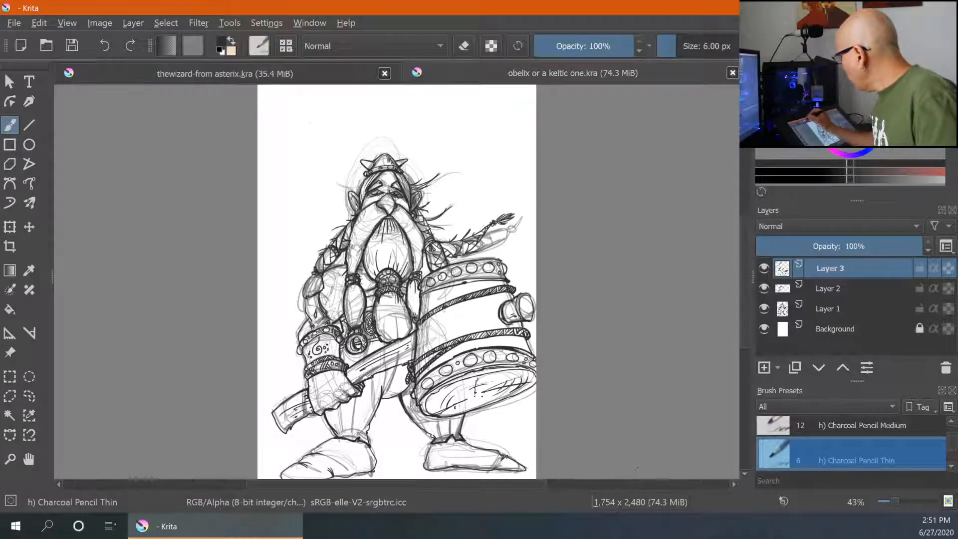
- Open the brush editor for h) Charcoal Pencil Thin, inspect its Size pressure curve, and scribble test strokes on the scratchpad
{"action": "left_click", "coordinate": [258, 48]}
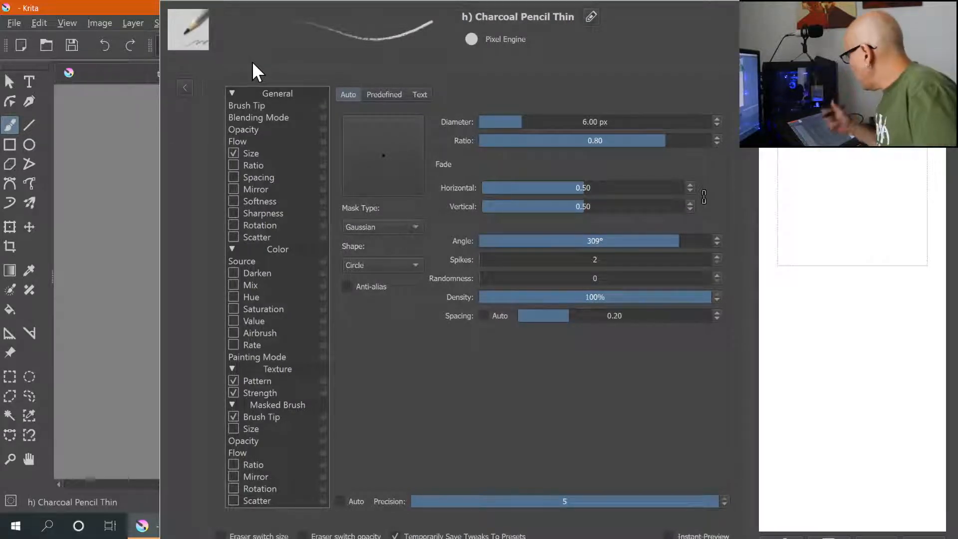
{"action": "left_click", "coordinate": [284, 153]}
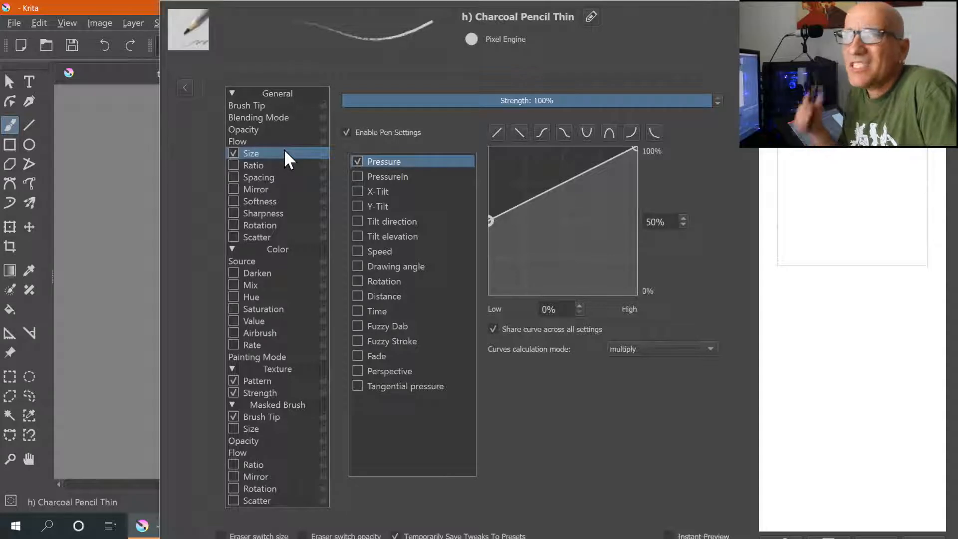
{"action": "left_click_drag", "start_coordinate": [767, 315], "coordinate": [891, 243]}
{"action": "left_click_drag", "start_coordinate": [798, 330], "coordinate": [862, 316]}
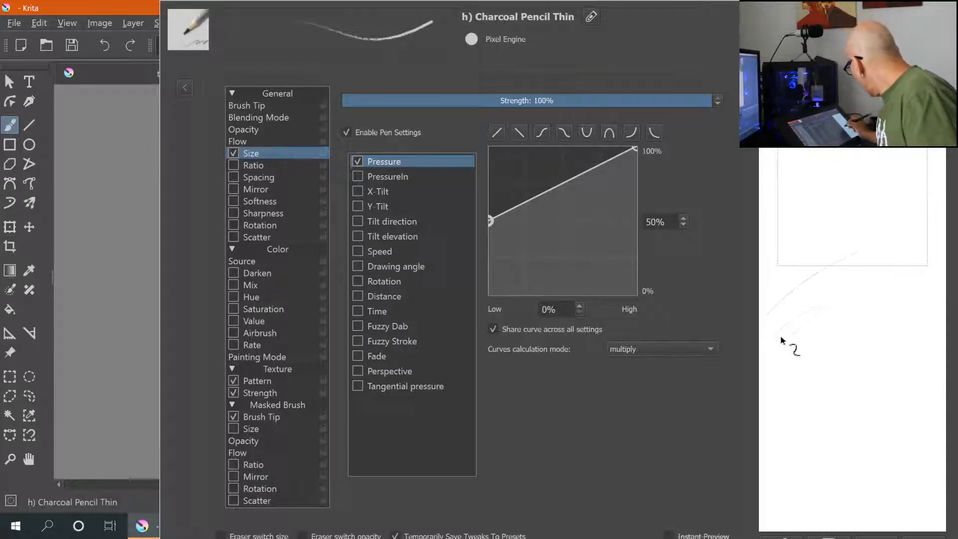
{"action": "left_click_drag", "start_coordinate": [803, 369], "coordinate": [861, 370]}
{"action": "left_click_drag", "start_coordinate": [819, 278], "coordinate": [875, 272]}
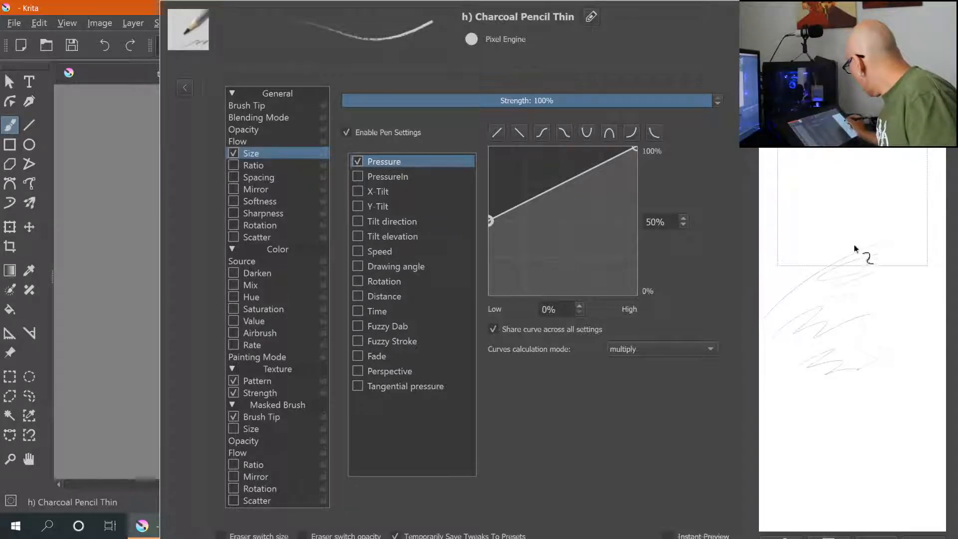
{"action": "left_click_drag", "start_coordinate": [790, 209], "coordinate": [845, 200]}
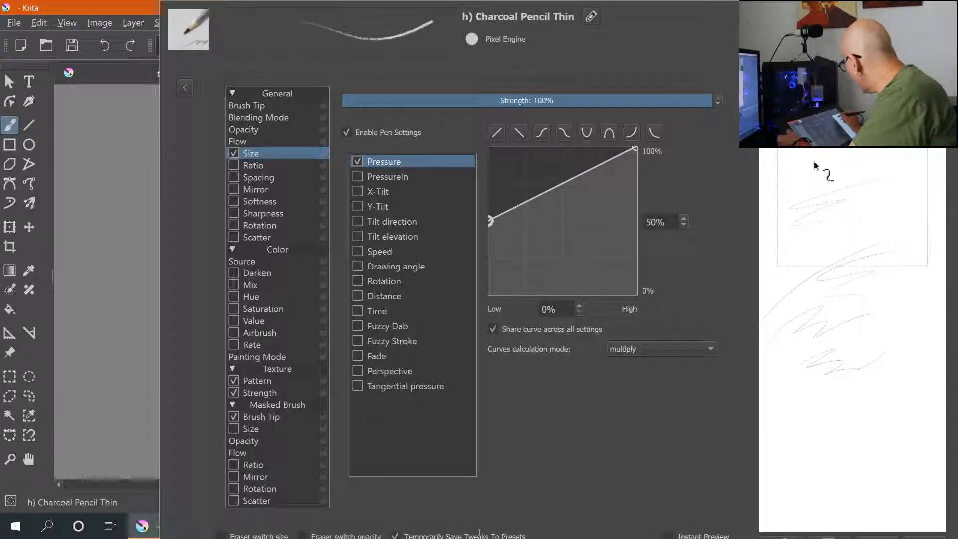
{"action": "left_click_drag", "start_coordinate": [795, 172], "coordinate": [875, 174]}
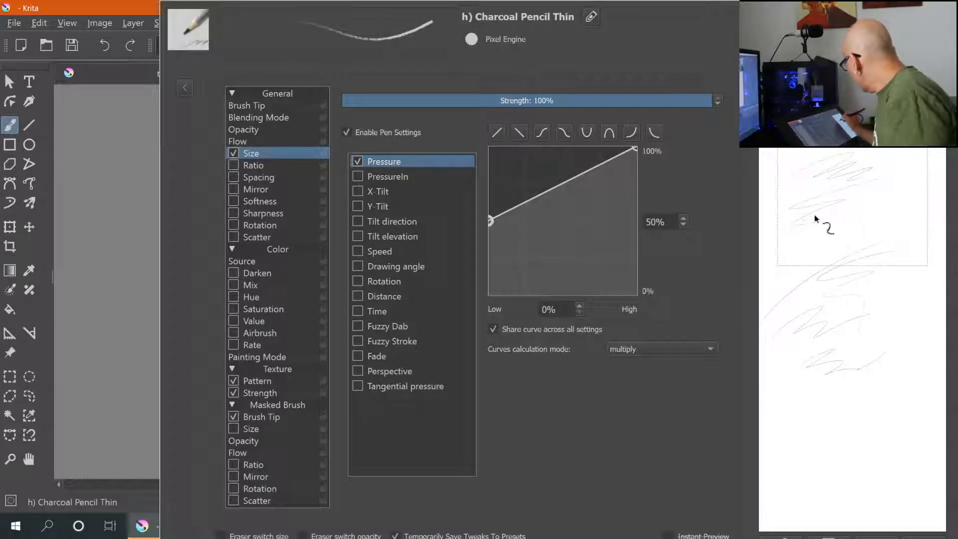
{"action": "left_click_drag", "start_coordinate": [816, 219], "coordinate": [803, 235]}
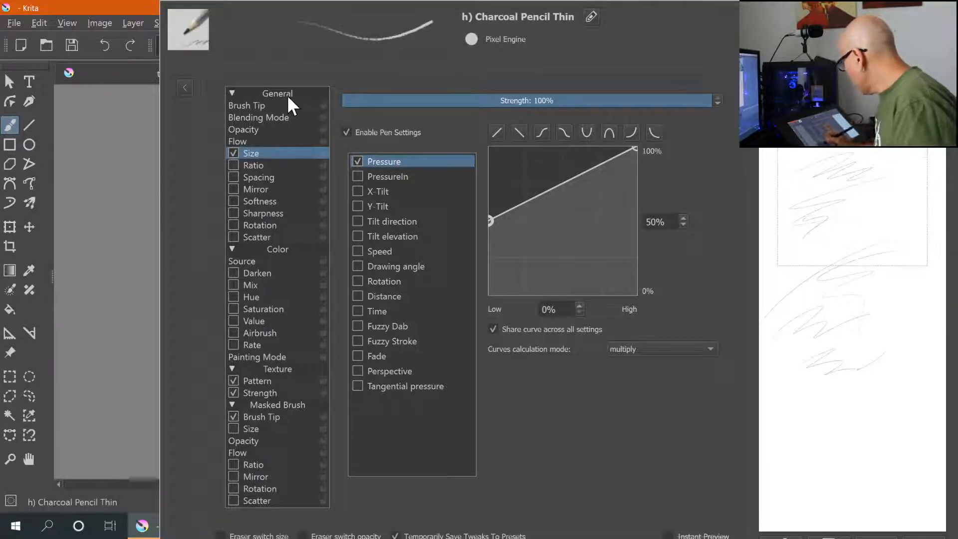
- Review the brush's Texture Pattern, Strength, Masked Brush Tip and Size options, then close the brush editor
{"action": "left_click", "coordinate": [265, 383]}
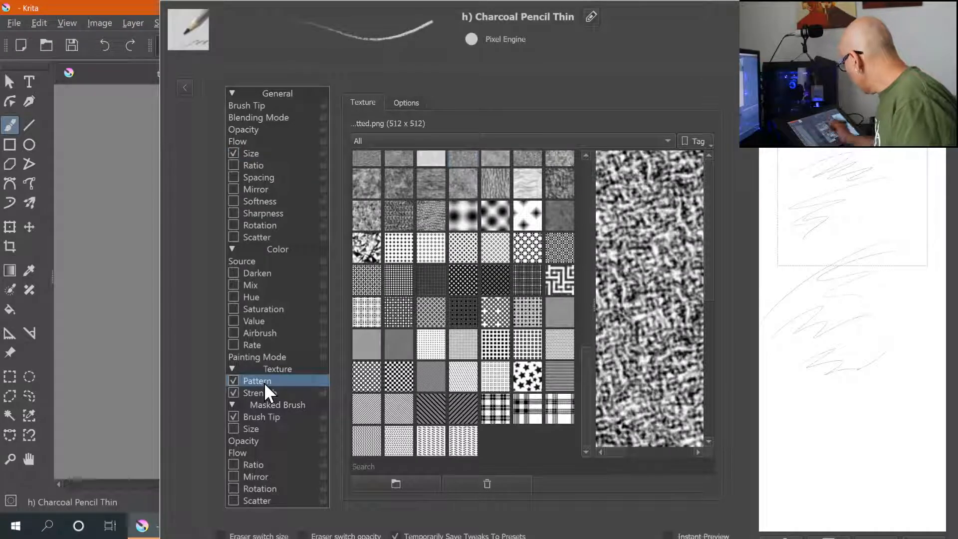
{"action": "left_click", "coordinate": [263, 392]}
{"action": "left_click", "coordinate": [271, 417]}
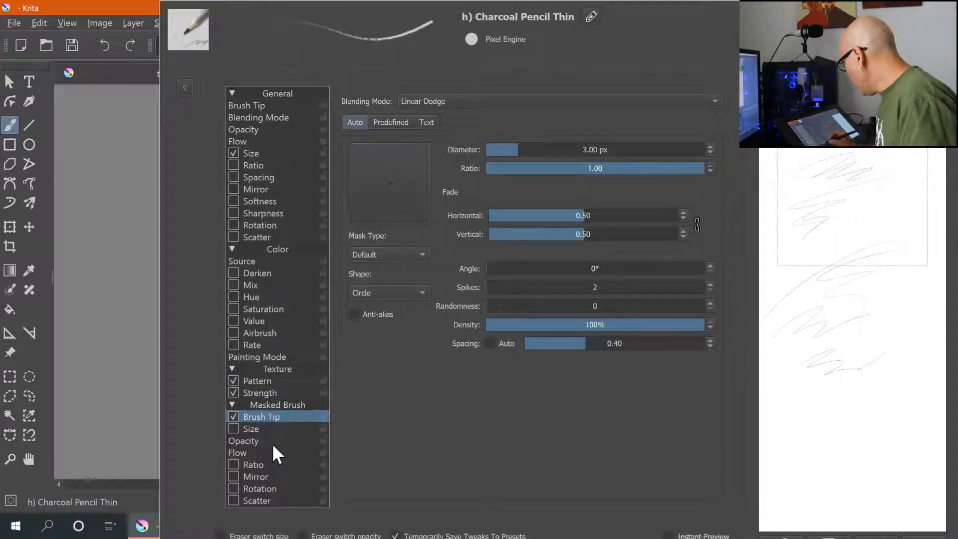
{"action": "left_click", "coordinate": [274, 427]}
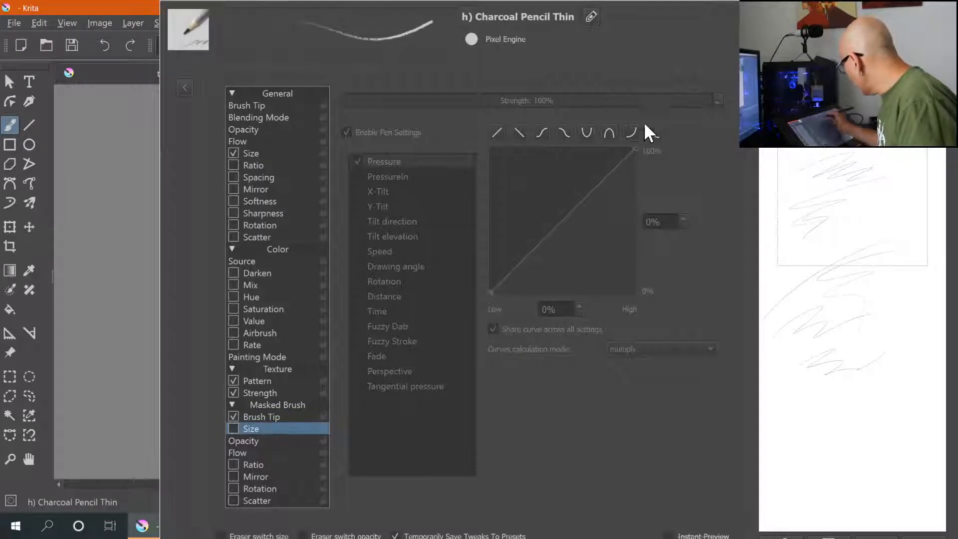
{"action": "left_click", "coordinate": [275, 154]}
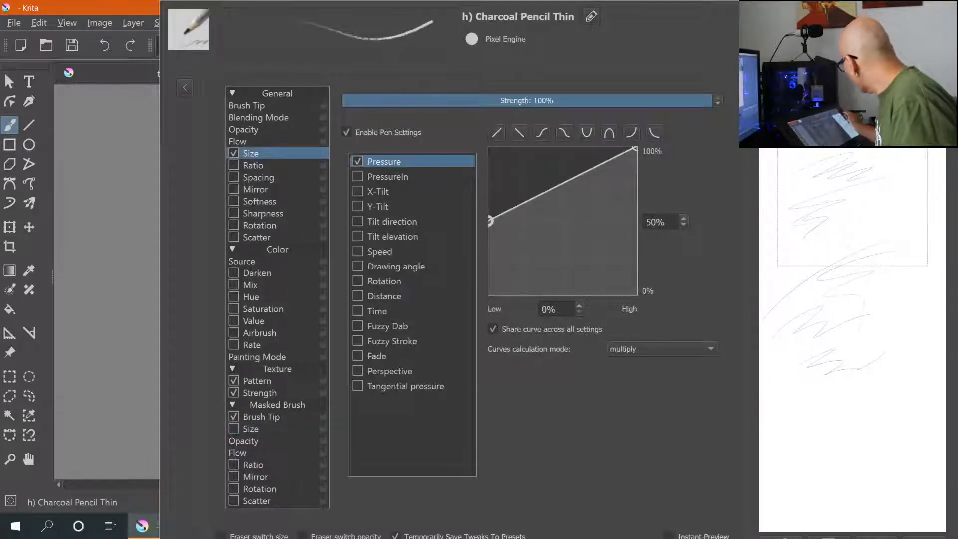
{"action": "left_click", "coordinate": [122, 151]}
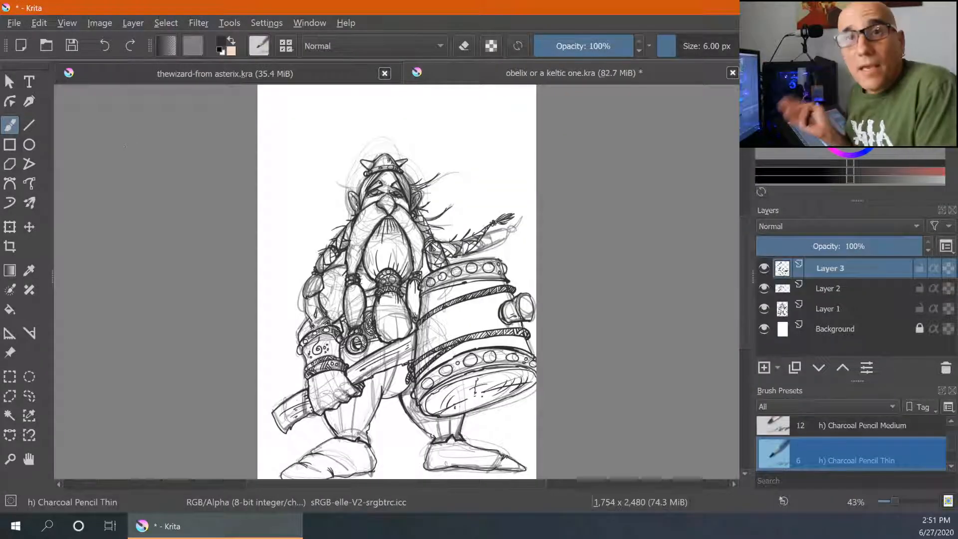
- Switch to the wizard document, then flip to the Photos app to view two warrior reference images
{"action": "left_click", "coordinate": [206, 73]}
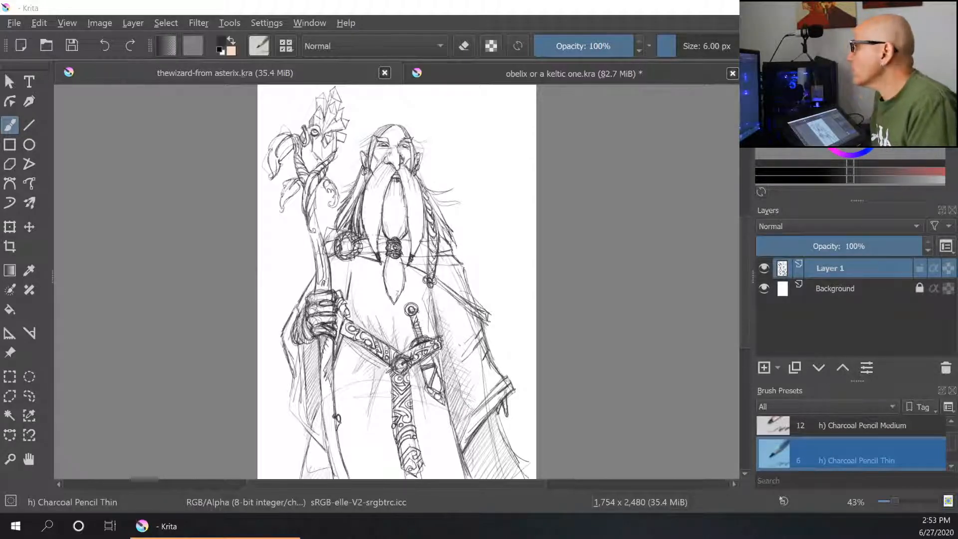
{"action": "left_click_drag", "start_coordinate": [0, 182], "coordinate": [285, 1]}
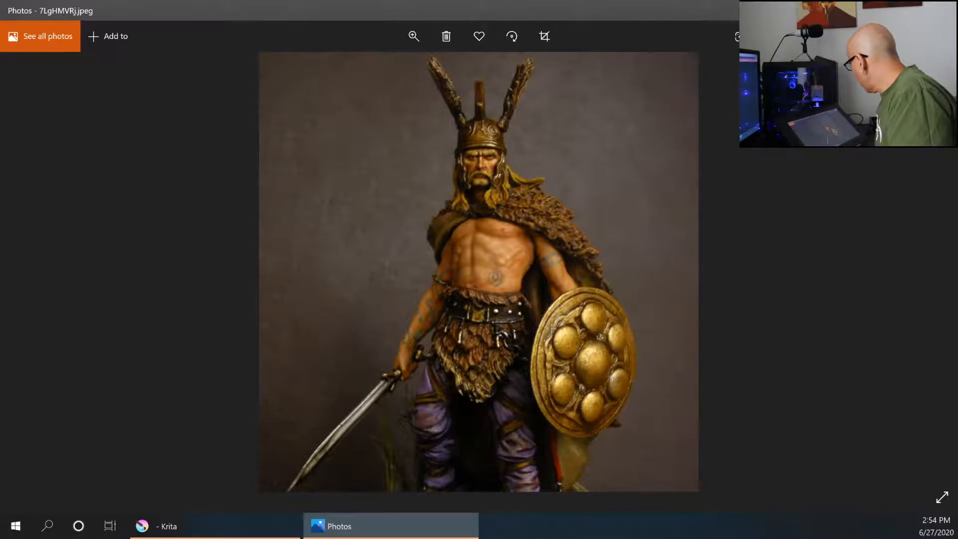
{"action": "left_click_drag", "start_coordinate": [699, 10], "coordinate": [0, 10]}
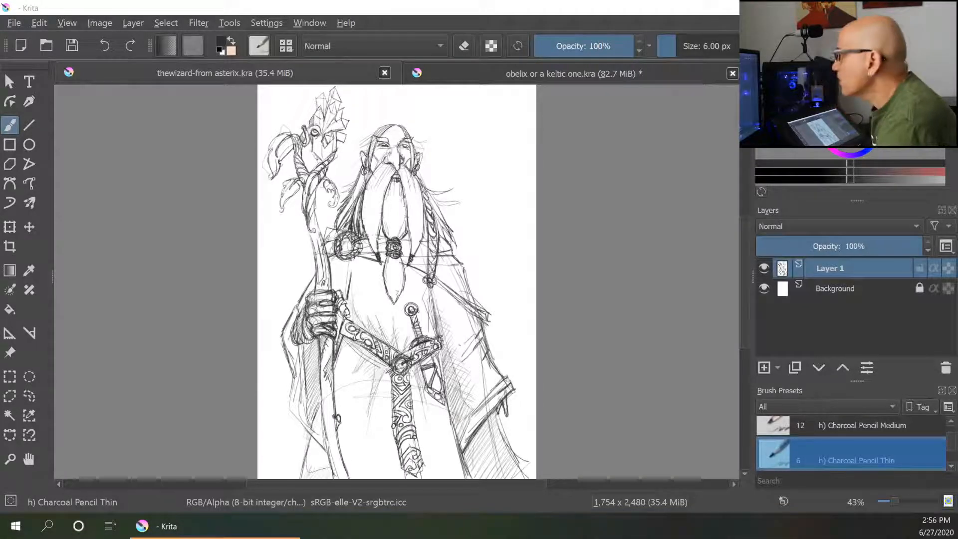
{"action": "left_click_drag", "start_coordinate": [0, 107], "coordinate": [393, 1]}
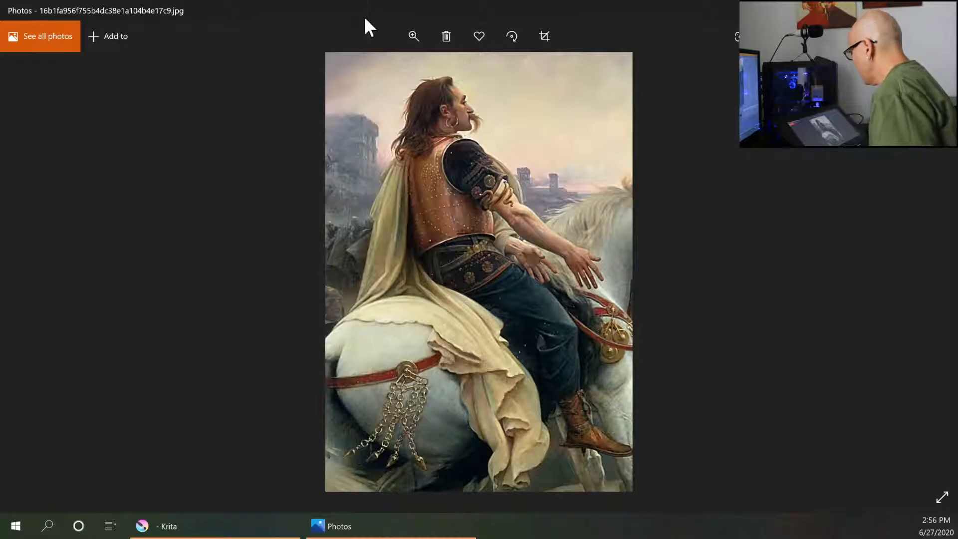
{"action": "left_click_drag", "start_coordinate": [374, 11], "coordinate": [0, 5]}
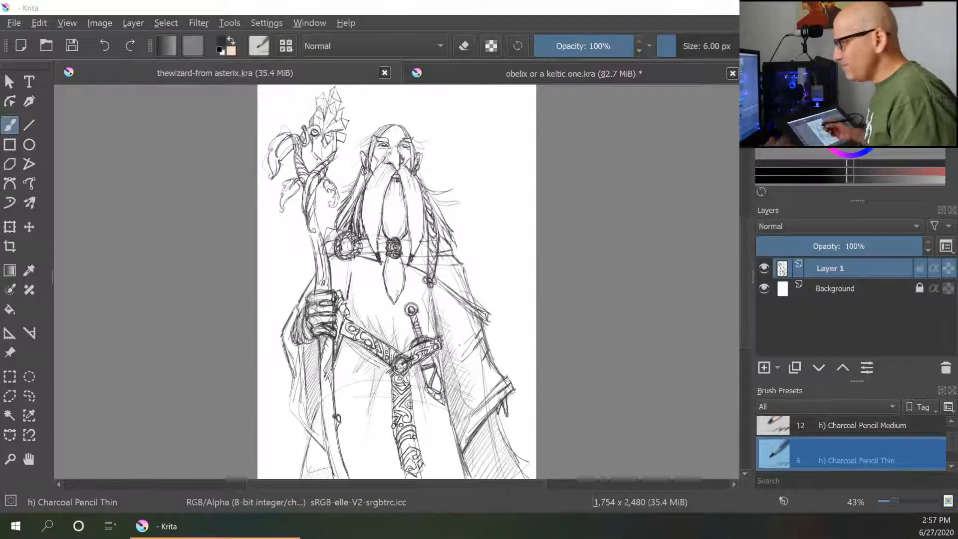
- Switch back and forth between the wizard and obelix document tabs, ending on the obelix document
{"action": "left_click", "coordinate": [554, 74]}
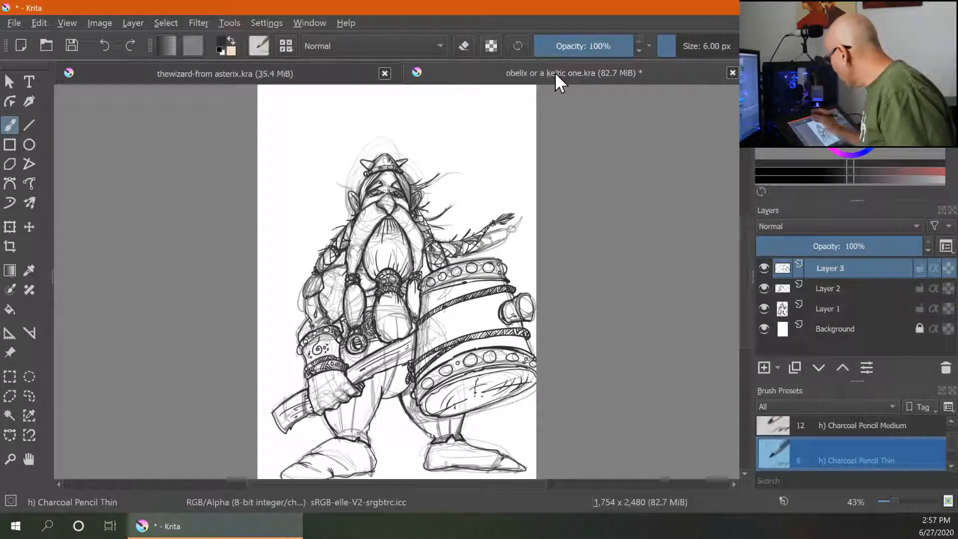
{"action": "left_click", "coordinate": [313, 74]}
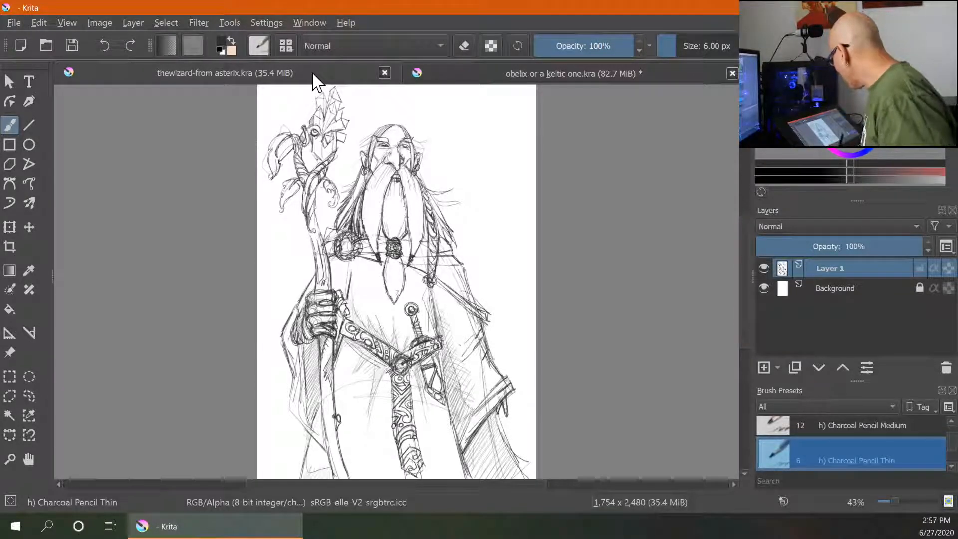
{"action": "left_click", "coordinate": [663, 73]}
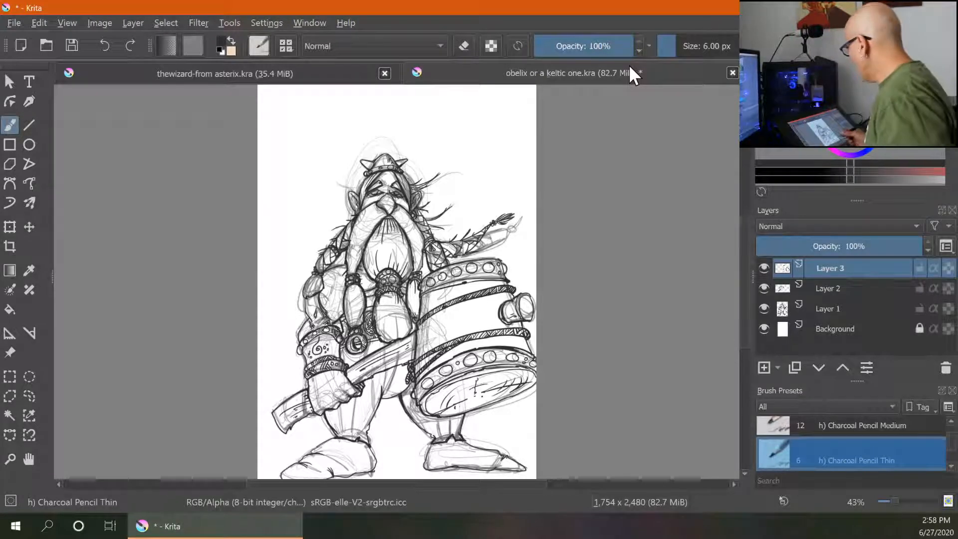
- Create a new document of 5.85 × 8.27 inches at 300 ppi, switching both size units to inches
{"action": "left_click", "coordinate": [17, 21]}
{"action": "left_click", "coordinate": [66, 24]}
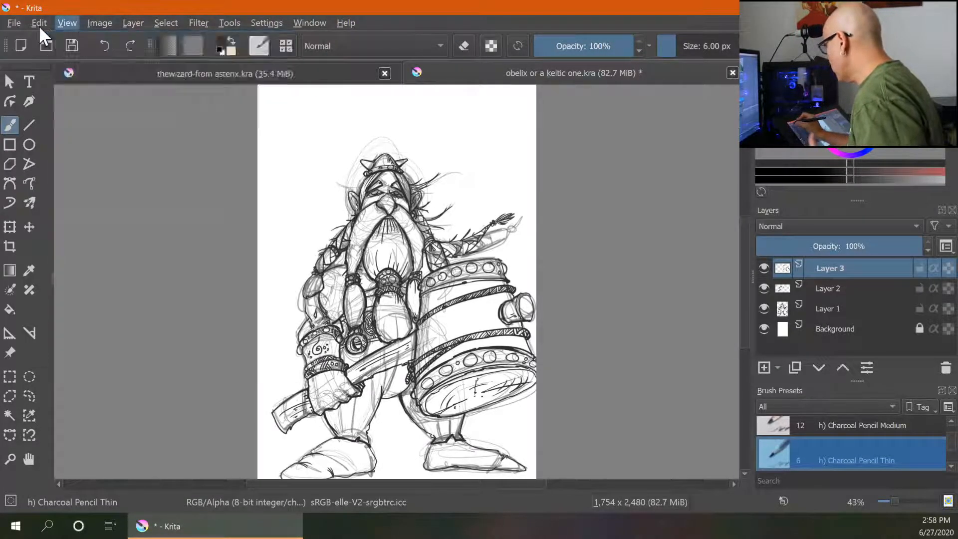
{"action": "left_click", "coordinate": [17, 23]}
{"action": "left_click", "coordinate": [44, 42]}
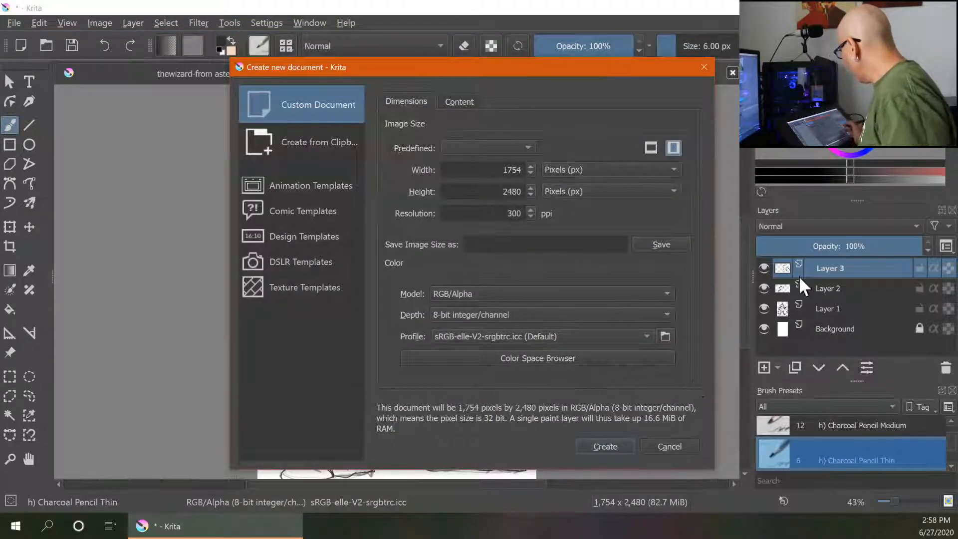
{"action": "left_click", "coordinate": [641, 174]}
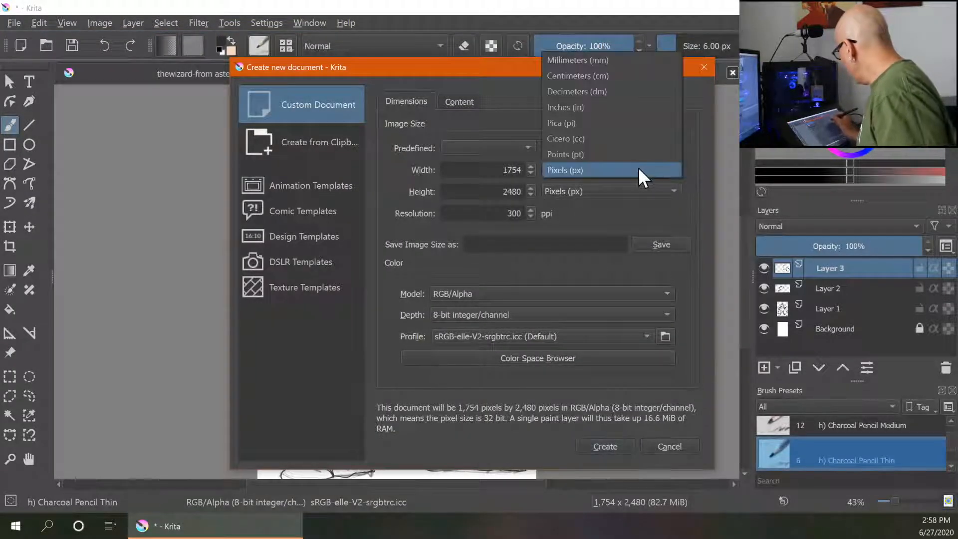
{"action": "left_click", "coordinate": [613, 105]}
{"action": "left_click", "coordinate": [590, 188]}
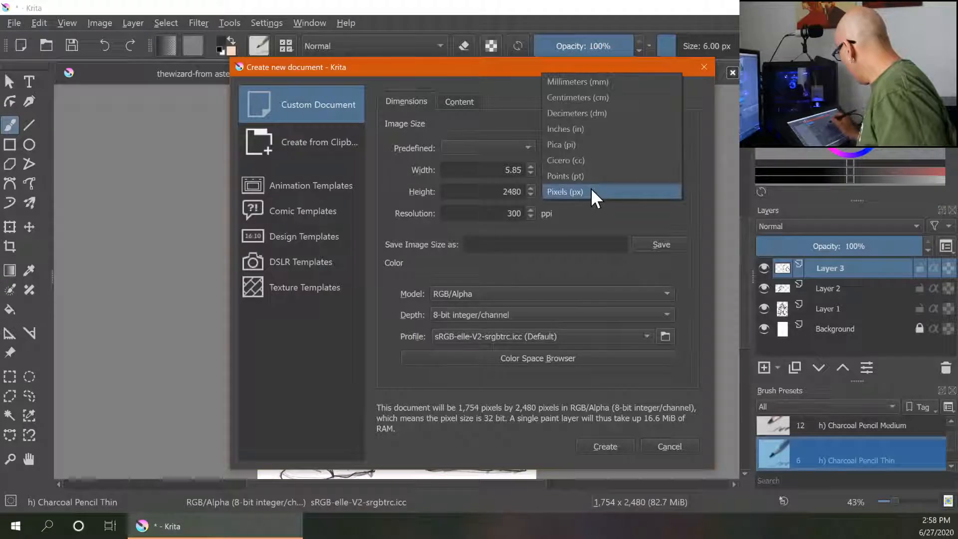
{"action": "left_click", "coordinate": [597, 131]}
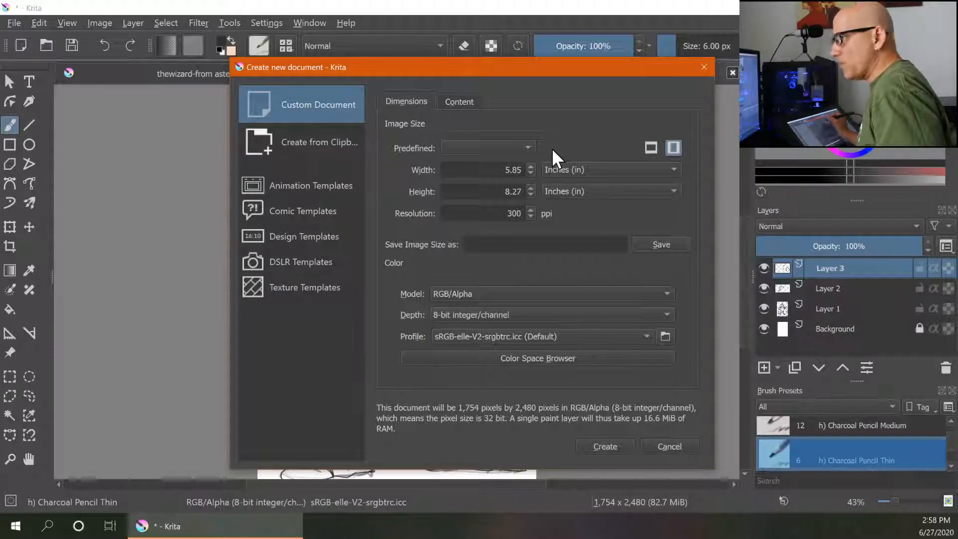
{"action": "left_click", "coordinate": [606, 446]}
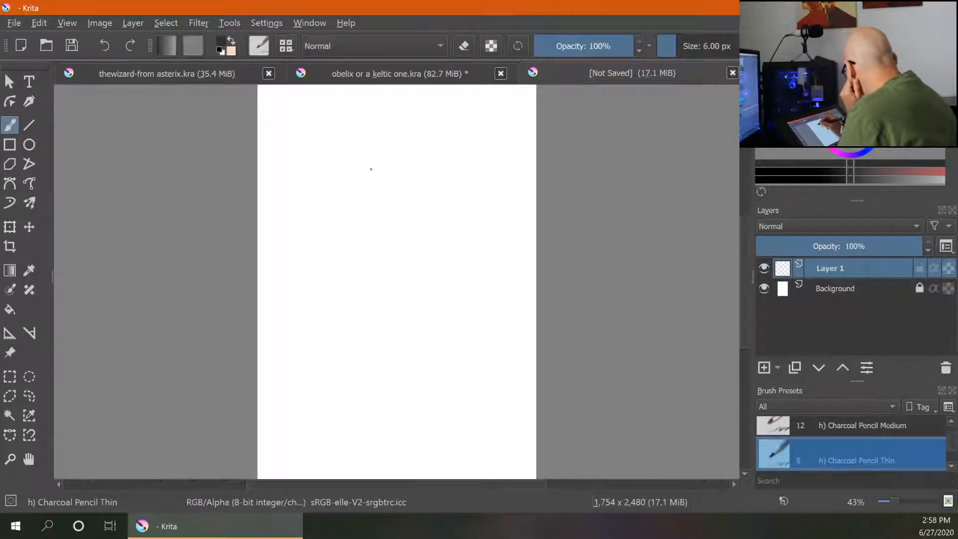
- Rename Layer 1 as "raw sketch"
{"action": "double_click", "coordinate": [842, 268]}
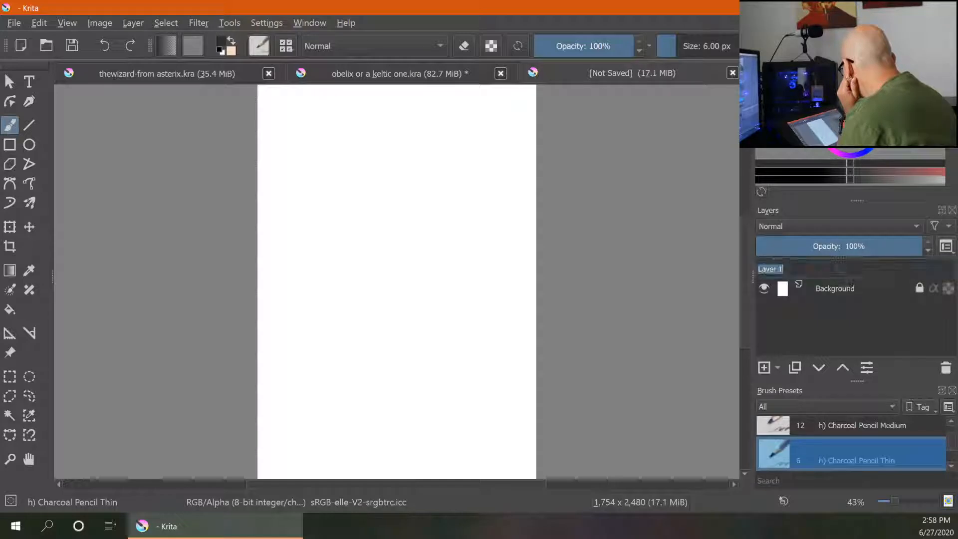
{"action": "type", "text": "raw "}
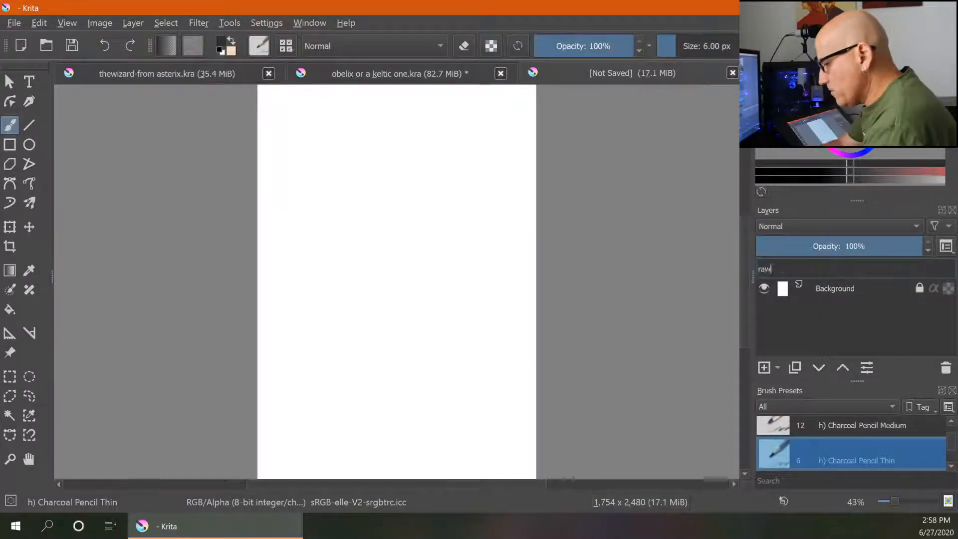
{"action": "type", "text": "sketch"}
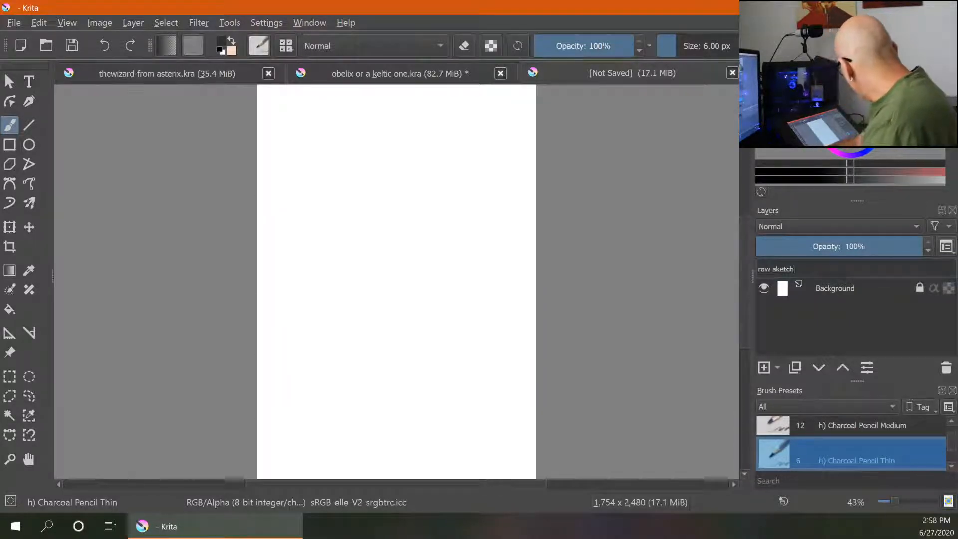
{"action": "key", "text": "Return"}
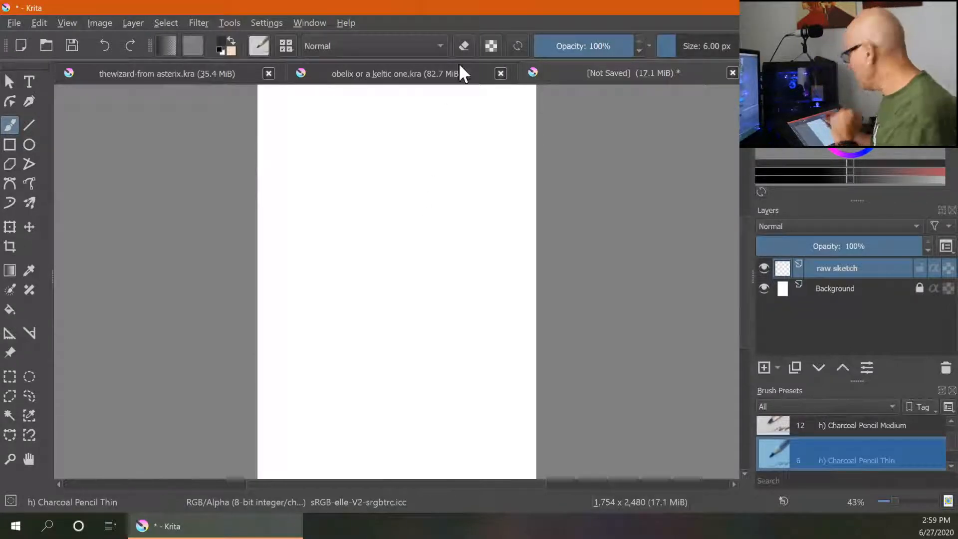
- Sketch rough gesture lines for the figure's shoulders, torso and head circle on the raw sketch layer
{"action": "mouse_move", "coordinate": [377, 120]}
{"action": "left_mouse_down"}
{"action": "mouse_move", "coordinate": [391, 167]}
{"action": "mouse_move", "coordinate": [392, 269]}
{"action": "left_mouse_up"}
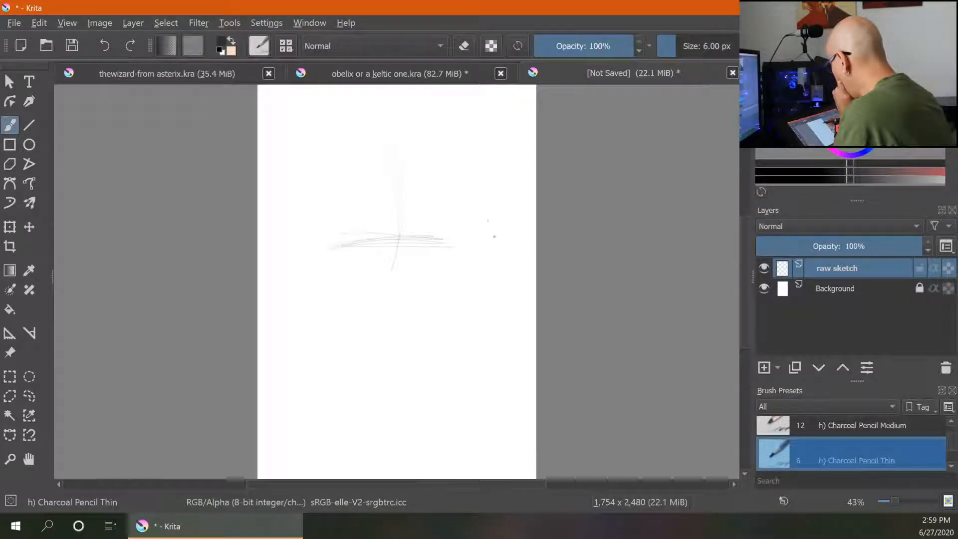
{"action": "left_click_drag", "start_coordinate": [444, 250], "coordinate": [497, 367]}
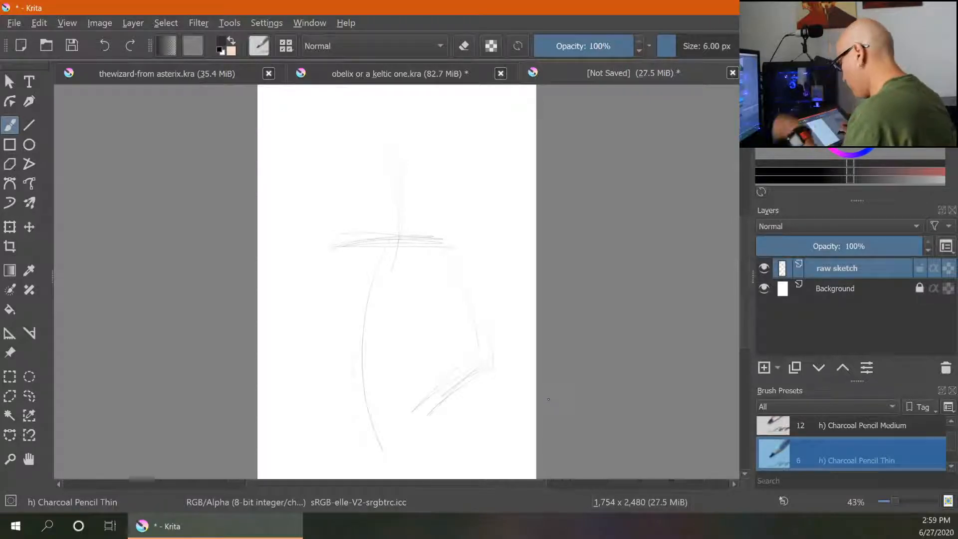
{"action": "key", "text": "ctrl+minus"}
{"action": "left_click_drag", "start_coordinate": [452, 282], "coordinate": [487, 367]}
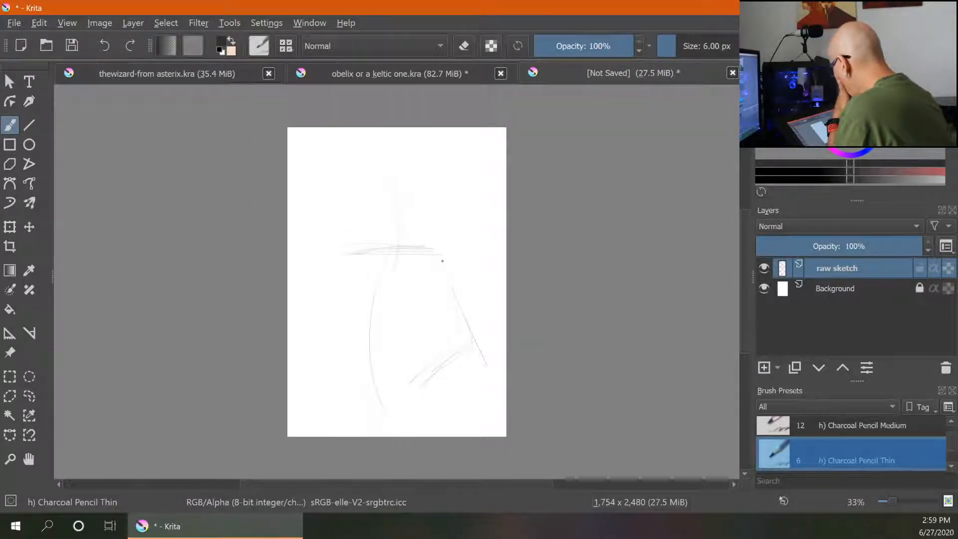
{"action": "mouse_move", "coordinate": [444, 262]}
{"action": "left_mouse_down"}
{"action": "mouse_move", "coordinate": [488, 368]}
{"action": "mouse_move", "coordinate": [415, 434]}
{"action": "left_mouse_up"}
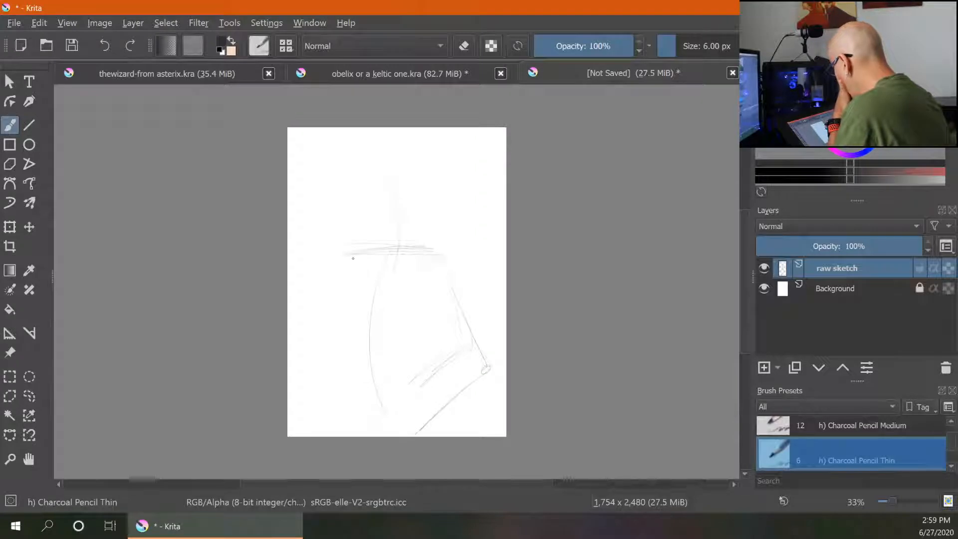
{"action": "left_click_drag", "start_coordinate": [349, 254], "coordinate": [450, 261]}
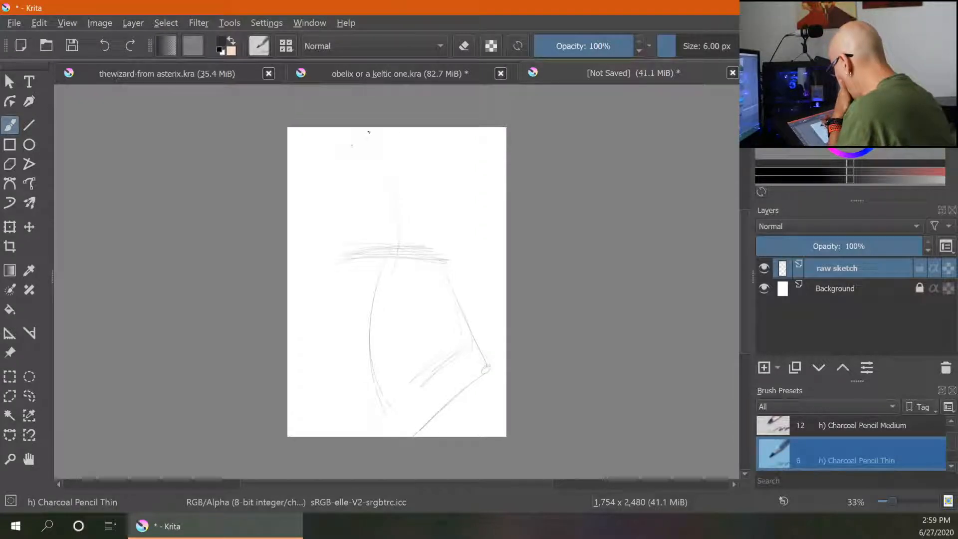
{"action": "left_click_drag", "start_coordinate": [369, 132], "coordinate": [369, 133]}
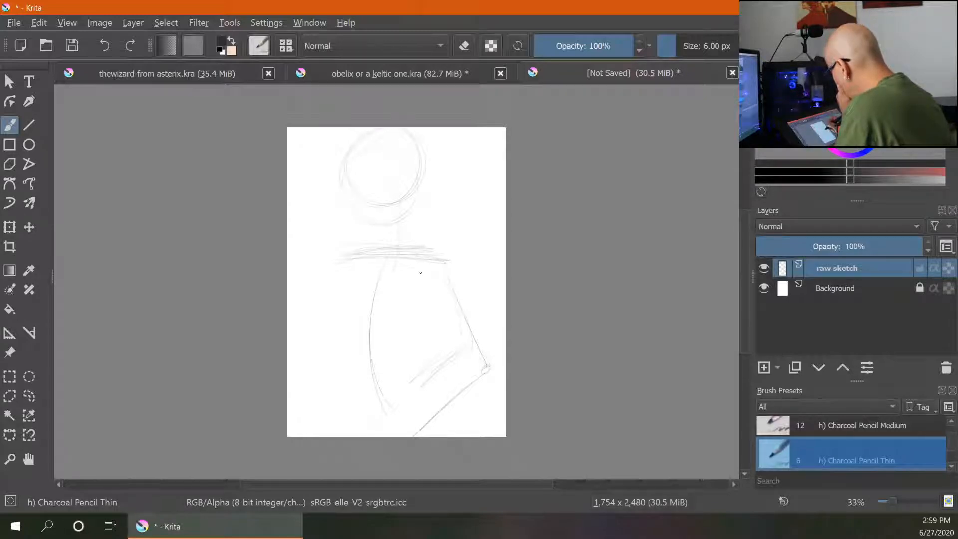
- Select the whole sketch with a rectangular selection, move it down with the Transform tool, then deselect
{"action": "left_click", "coordinate": [11, 81]}
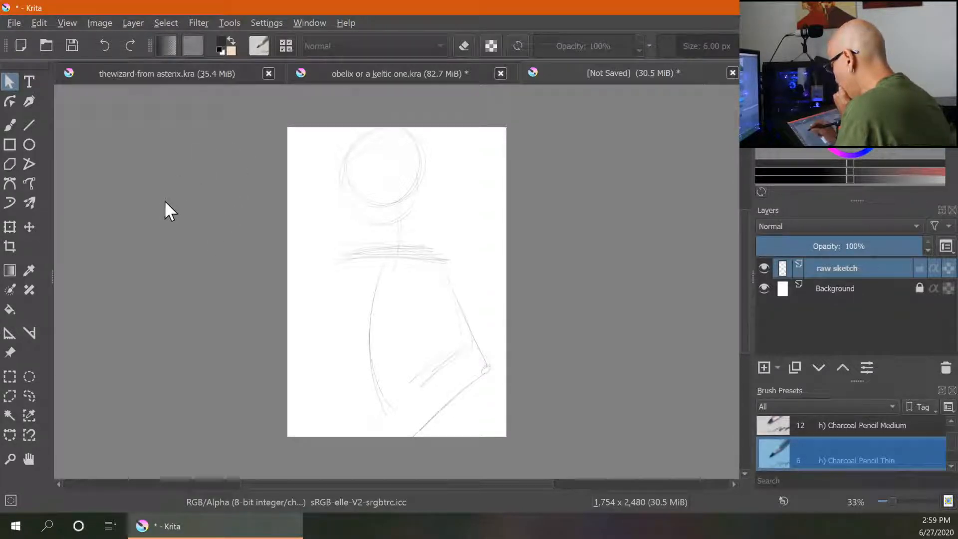
{"action": "left_click", "coordinate": [14, 374]}
{"action": "left_click_drag", "start_coordinate": [287, 121], "coordinate": [517, 438]}
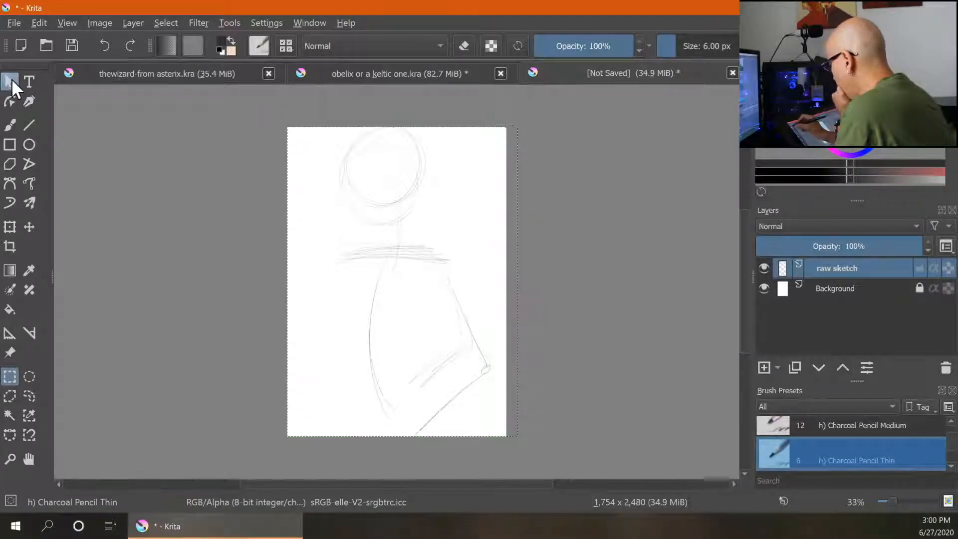
{"action": "left_click", "coordinate": [9, 81]}
{"action": "left_click", "coordinate": [394, 213]}
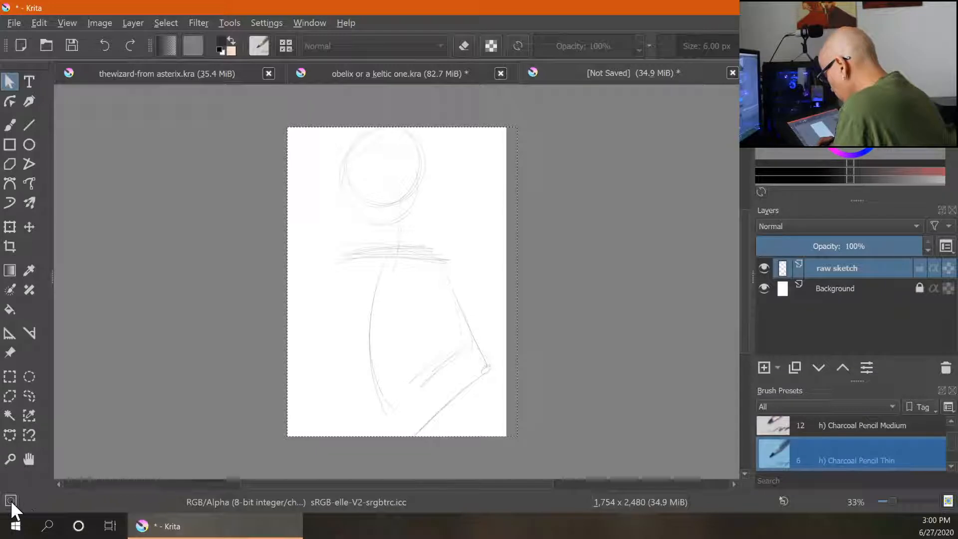
{"action": "mouse_move", "coordinate": [10, 500]}
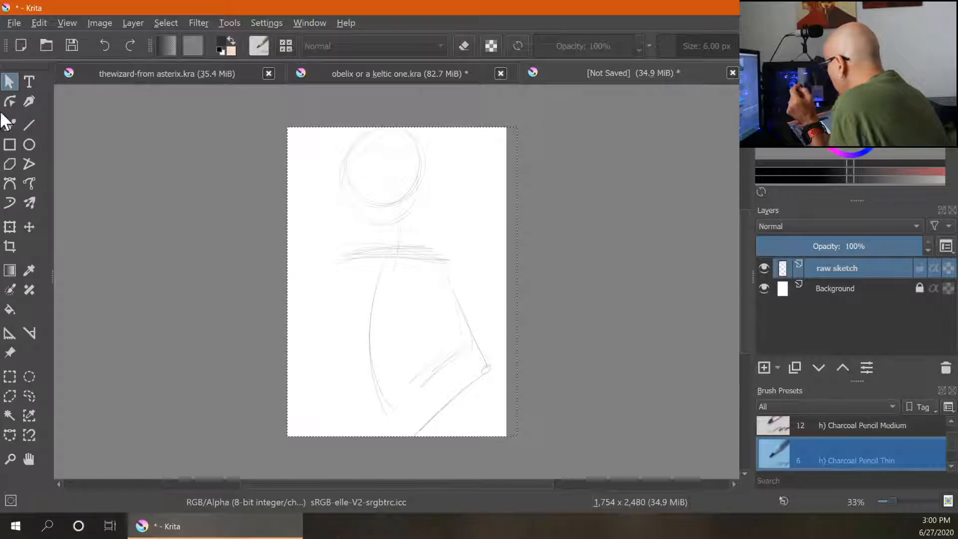
{"action": "left_click", "coordinate": [383, 255]}
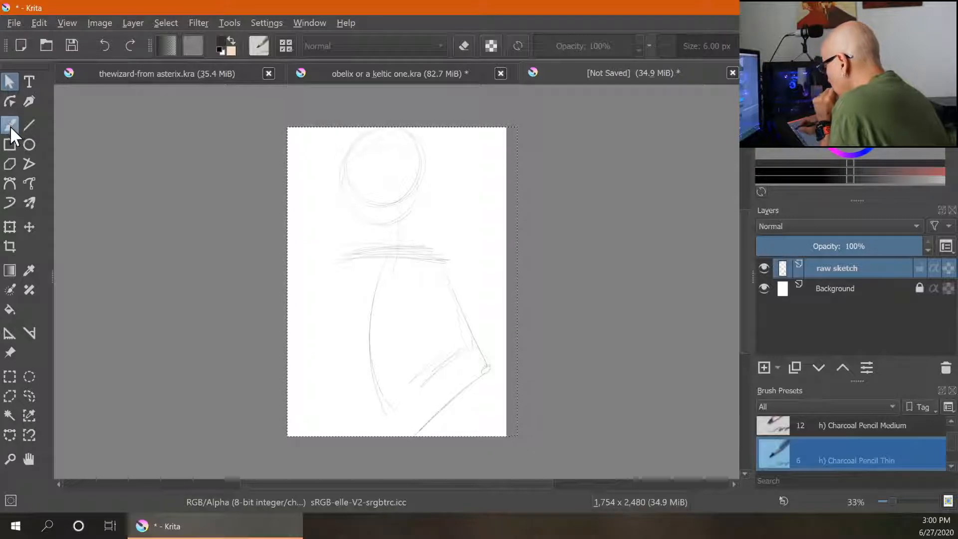
{"action": "left_click", "coordinate": [8, 100]}
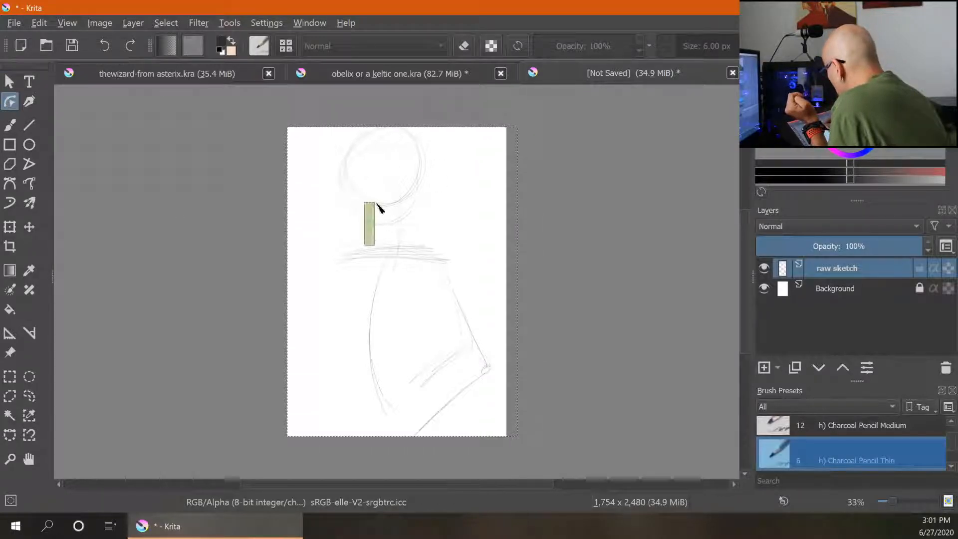
{"action": "left_click", "coordinate": [8, 227]}
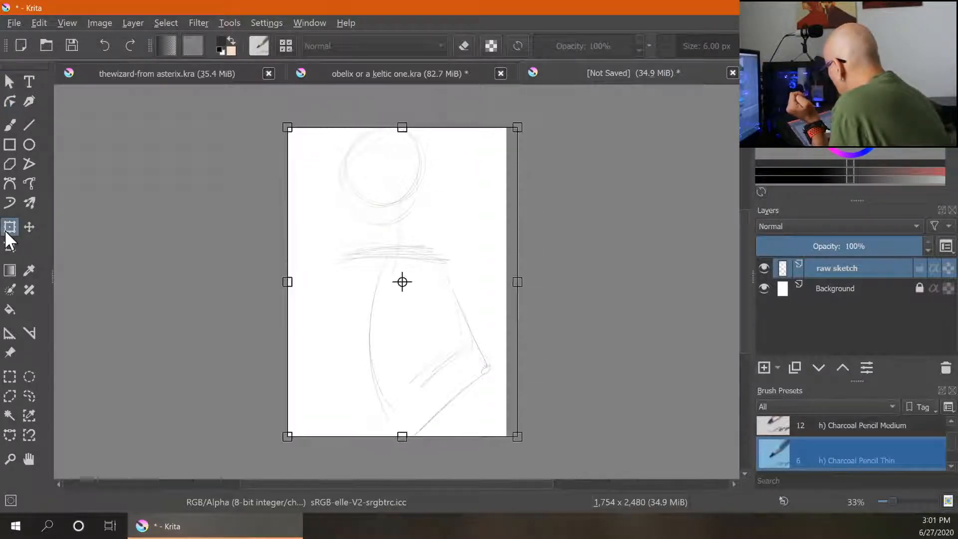
{"action": "mouse_move", "coordinate": [389, 292]}
{"action": "left_mouse_down"}
{"action": "mouse_move", "coordinate": [378, 333]}
{"action": "mouse_move", "coordinate": [408, 297]}
{"action": "mouse_move", "coordinate": [398, 290]}
{"action": "mouse_move", "coordinate": [390, 326]}
{"action": "mouse_move", "coordinate": [381, 321]}
{"action": "mouse_move", "coordinate": [389, 294]}
{"action": "mouse_move", "coordinate": [394, 321]}
{"action": "left_mouse_up"}
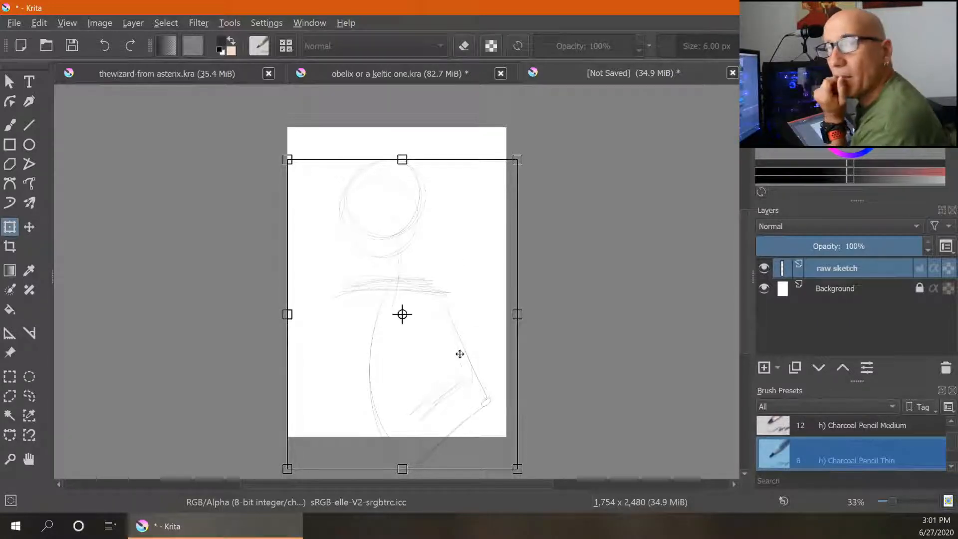
{"action": "left_click", "coordinate": [9, 82]}
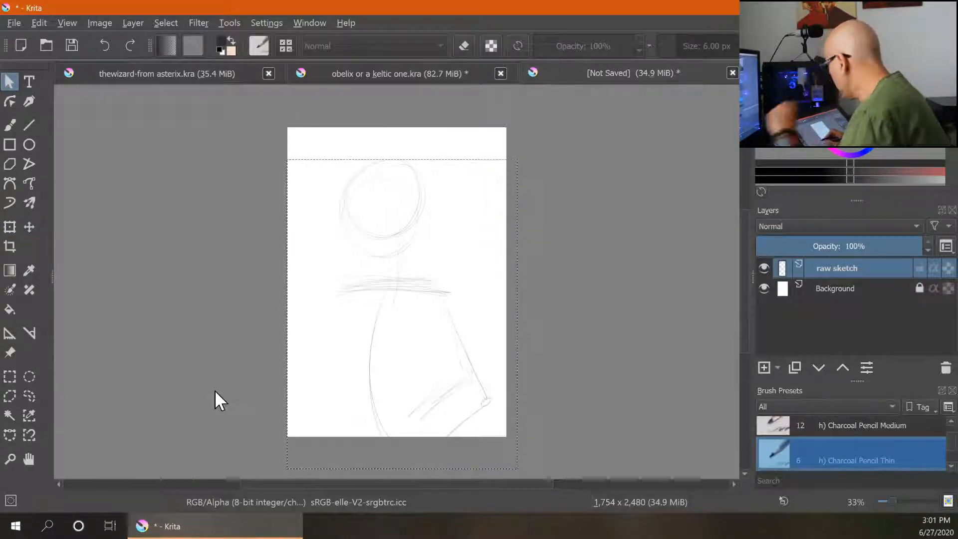
{"action": "left_click", "coordinate": [135, 22]}
{"action": "mouse_move", "coordinate": [161, 23]}
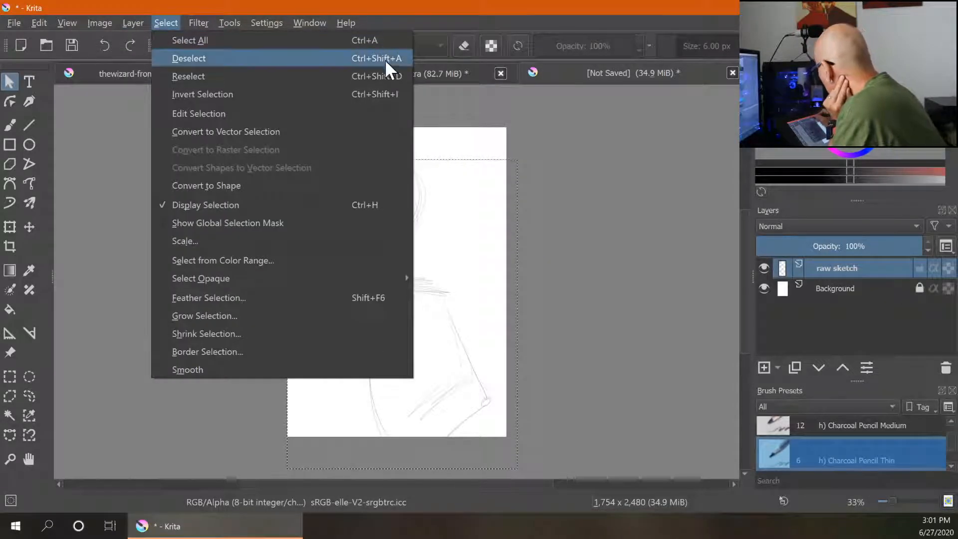
{"action": "left_click", "coordinate": [398, 60]}
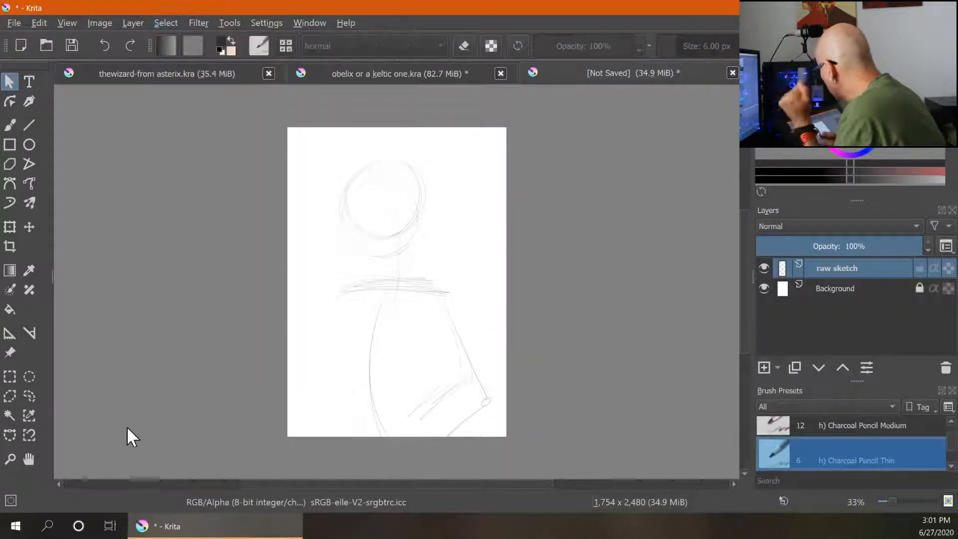
- Switch back to the brush and refine the head shape, facial guide lines, neck and shoulder line
{"action": "left_click", "coordinate": [11, 124]}
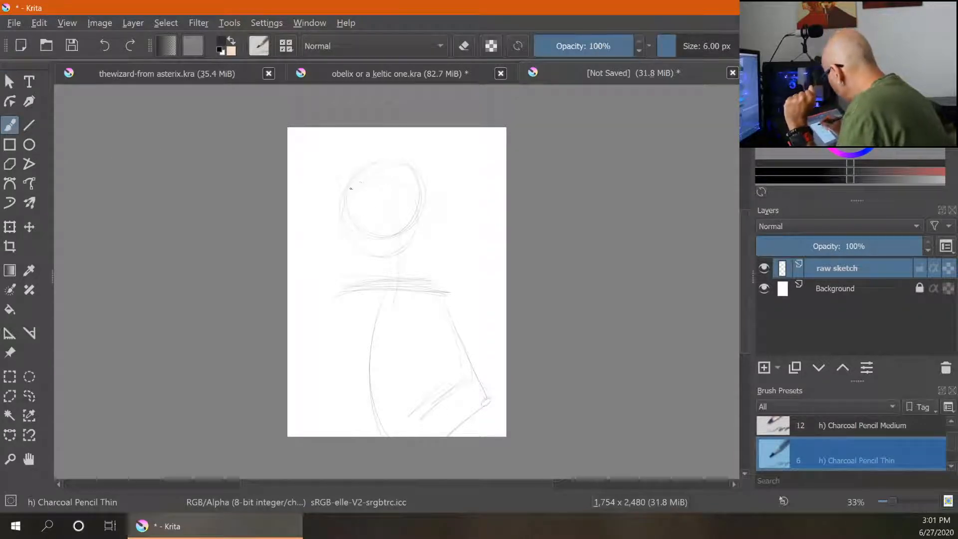
{"action": "left_click_drag", "start_coordinate": [413, 165], "coordinate": [387, 256]}
{"action": "mouse_move", "coordinate": [346, 200]}
{"action": "left_mouse_down"}
{"action": "mouse_move", "coordinate": [416, 227]}
{"action": "mouse_move", "coordinate": [377, 265]}
{"action": "left_mouse_up"}
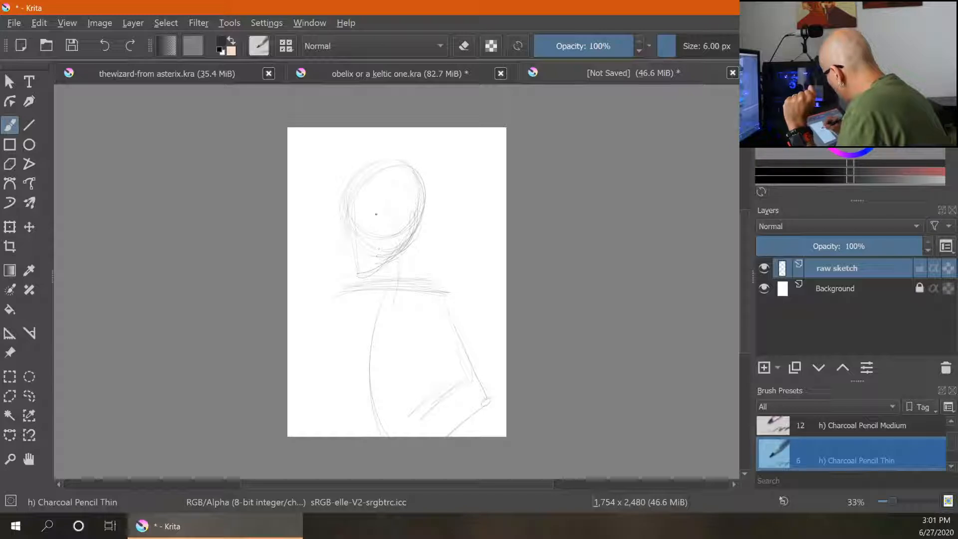
{"action": "mouse_move", "coordinate": [356, 215]}
{"action": "left_mouse_down"}
{"action": "mouse_move", "coordinate": [424, 203]}
{"action": "mouse_move", "coordinate": [408, 239]}
{"action": "left_mouse_up"}
{"action": "mouse_move", "coordinate": [403, 254]}
{"action": "left_mouse_down"}
{"action": "mouse_move", "coordinate": [394, 299]}
{"action": "mouse_move", "coordinate": [392, 288]}
{"action": "left_mouse_up"}
{"action": "left_click_drag", "start_coordinate": [395, 303], "coordinate": [445, 289]}
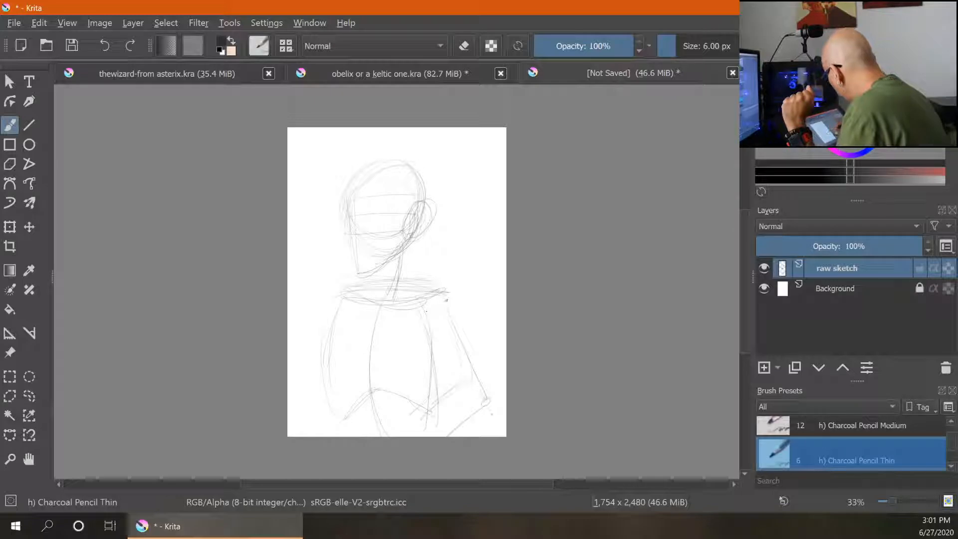
- Sketch lower arm lines on the right and a rounded fist shape near the bottom centre of the torso
{"action": "left_click_drag", "start_coordinate": [488, 402], "coordinate": [464, 424]}
{"action": "left_click_drag", "start_coordinate": [463, 353], "coordinate": [487, 403]}
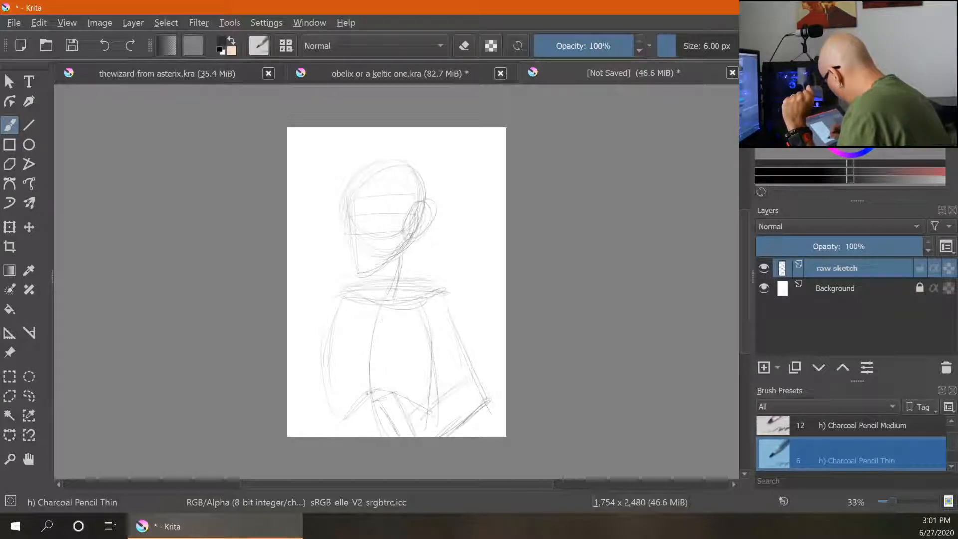
{"action": "left_click_drag", "start_coordinate": [377, 361], "coordinate": [367, 394]}
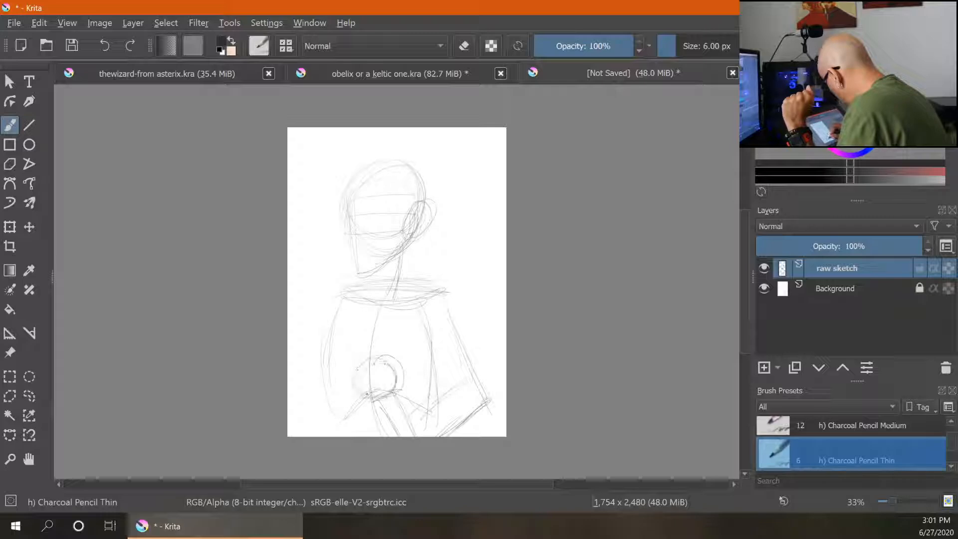
{"action": "left_click_drag", "start_coordinate": [382, 358], "coordinate": [367, 394]}
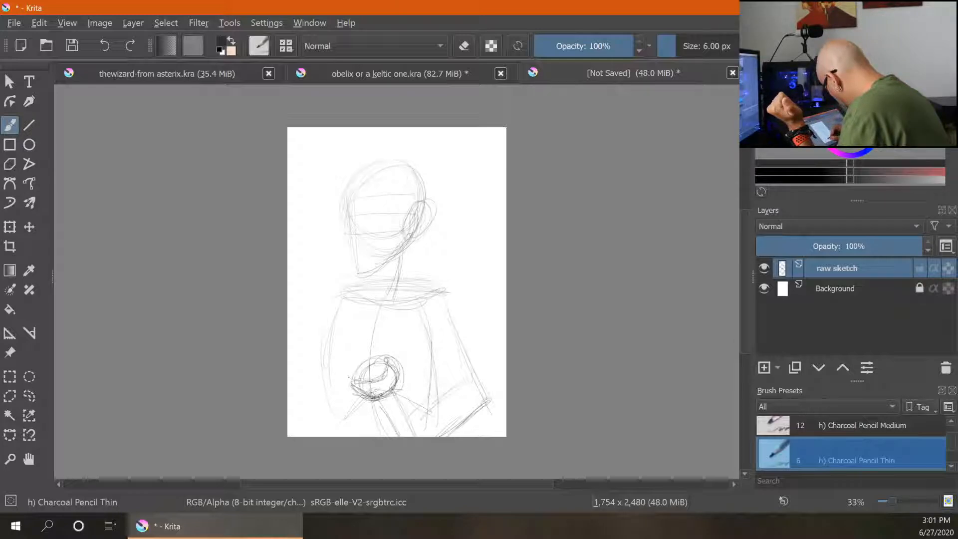
{"action": "mouse_move", "coordinate": [398, 397]}
{"action": "left_mouse_down"}
{"action": "mouse_move", "coordinate": [415, 435]}
{"action": "mouse_move", "coordinate": [435, 421]}
{"action": "mouse_move", "coordinate": [456, 429]}
{"action": "mouse_move", "coordinate": [431, 420]}
{"action": "left_mouse_up"}
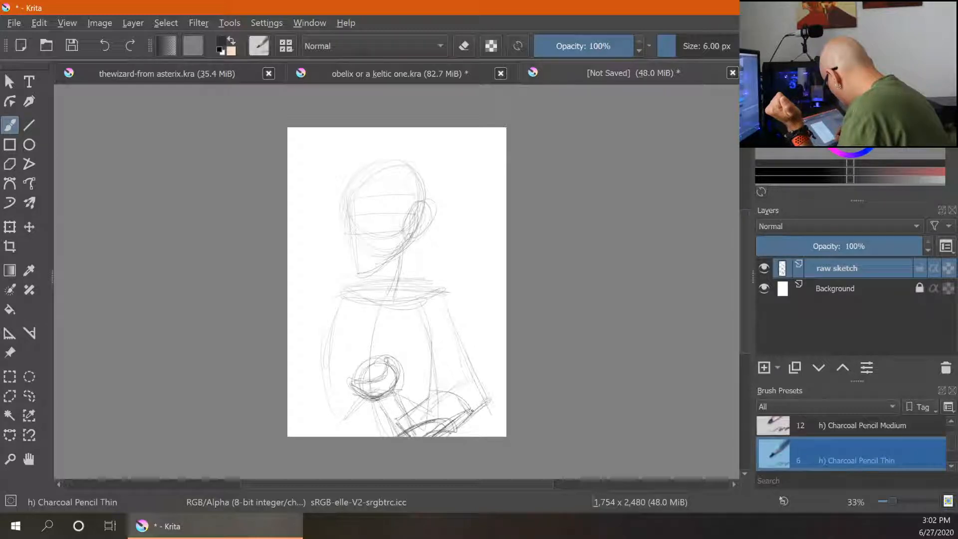
{"action": "mouse_move", "coordinate": [472, 411]}
{"action": "left_mouse_down"}
{"action": "mouse_move", "coordinate": [416, 412]}
{"action": "mouse_move", "coordinate": [384, 436]}
{"action": "left_mouse_up"}
{"action": "mouse_move", "coordinate": [340, 373]}
{"action": "left_mouse_down"}
{"action": "mouse_move", "coordinate": [349, 362]}
{"action": "mouse_move", "coordinate": [327, 405]}
{"action": "left_mouse_up"}
{"action": "left_click_drag", "start_coordinate": [353, 355], "coordinate": [327, 408]}
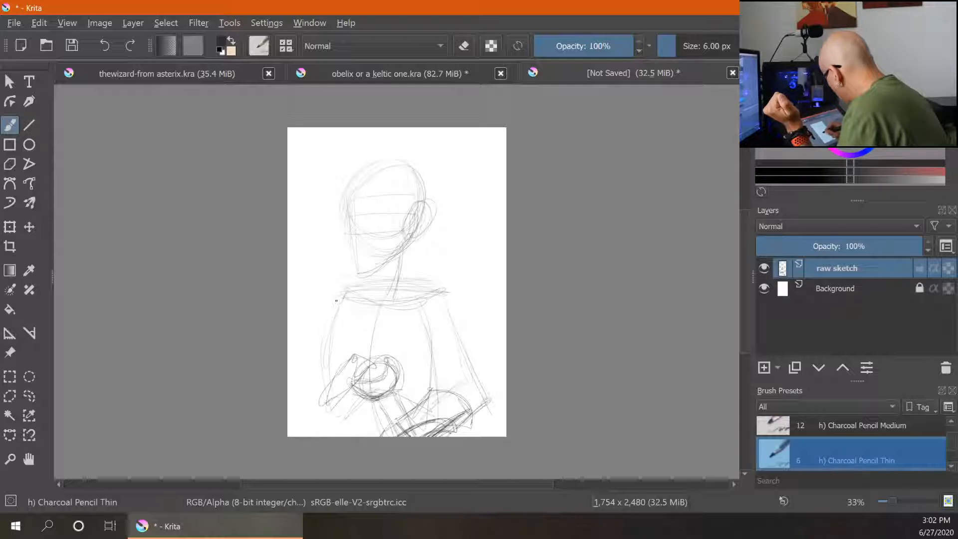
- Sketch the left arm and forearm lines sweeping across the torso toward the fist
{"action": "mouse_move", "coordinate": [337, 301]}
{"action": "left_mouse_down"}
{"action": "mouse_move", "coordinate": [298, 427]}
{"action": "mouse_move", "coordinate": [352, 383]}
{"action": "left_mouse_up"}
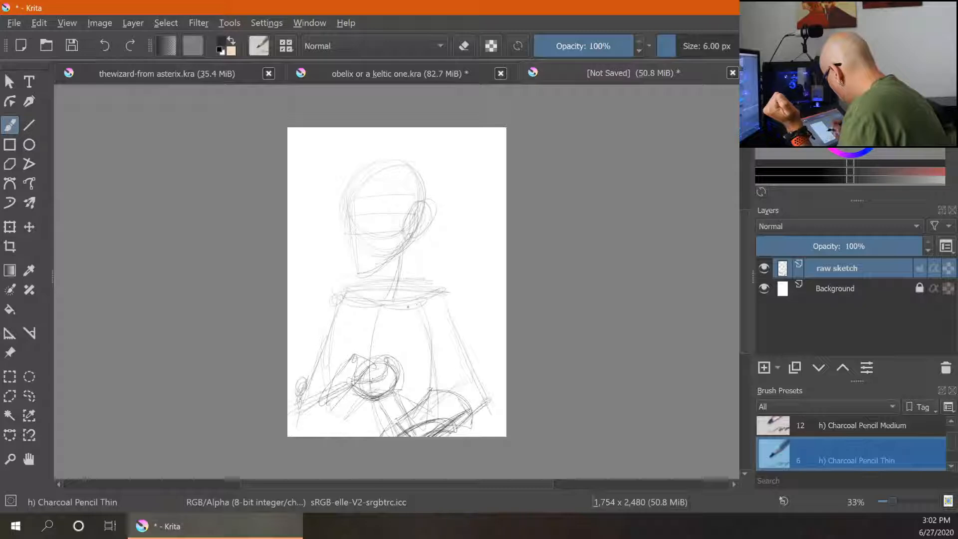
{"action": "mouse_move", "coordinate": [371, 347]}
{"action": "left_mouse_down"}
{"action": "mouse_move", "coordinate": [400, 341]}
{"action": "mouse_move", "coordinate": [414, 358]}
{"action": "left_mouse_up"}
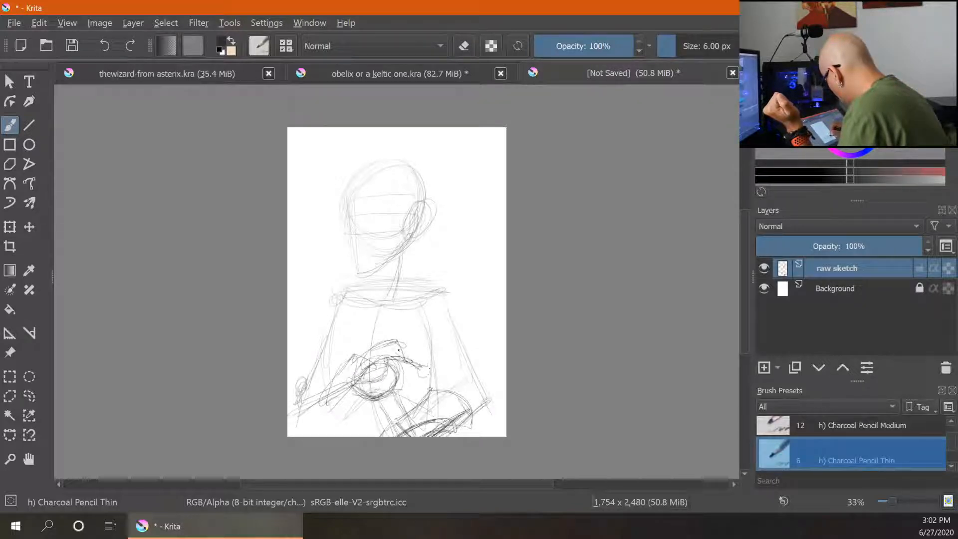
{"action": "mouse_move", "coordinate": [434, 348]}
{"action": "left_mouse_down"}
{"action": "mouse_move", "coordinate": [426, 360]}
{"action": "mouse_move", "coordinate": [439, 341]}
{"action": "left_mouse_up"}
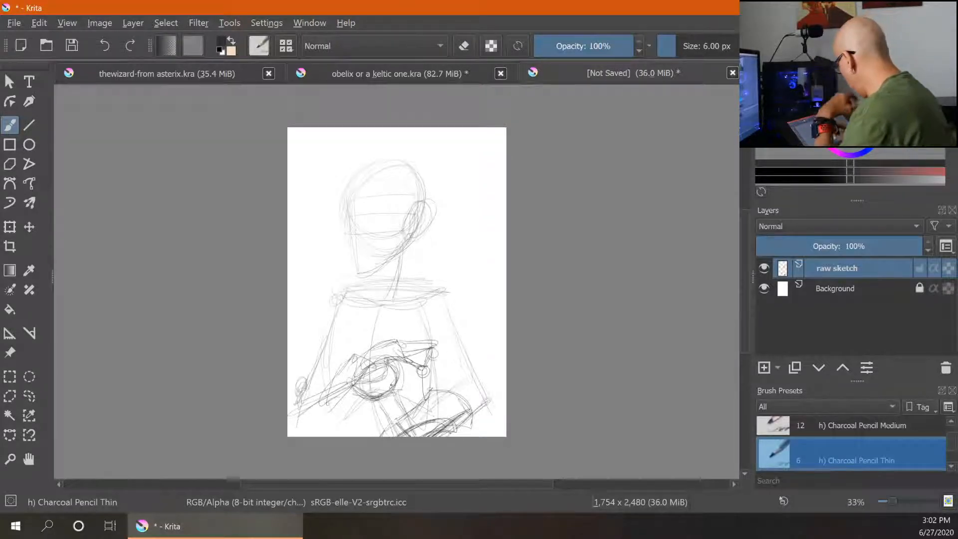
{"action": "left_click_drag", "start_coordinate": [418, 368], "coordinate": [409, 398]}
{"action": "mouse_move", "coordinate": [432, 355]}
{"action": "left_mouse_down"}
{"action": "mouse_move", "coordinate": [404, 354]}
{"action": "mouse_move", "coordinate": [425, 371]}
{"action": "mouse_move", "coordinate": [408, 394]}
{"action": "left_mouse_up"}
{"action": "mouse_move", "coordinate": [405, 344]}
{"action": "left_mouse_down"}
{"action": "mouse_move", "coordinate": [431, 352]}
{"action": "mouse_move", "coordinate": [292, 422]}
{"action": "left_mouse_up"}
{"action": "left_click_drag", "start_coordinate": [331, 391], "coordinate": [292, 421]}
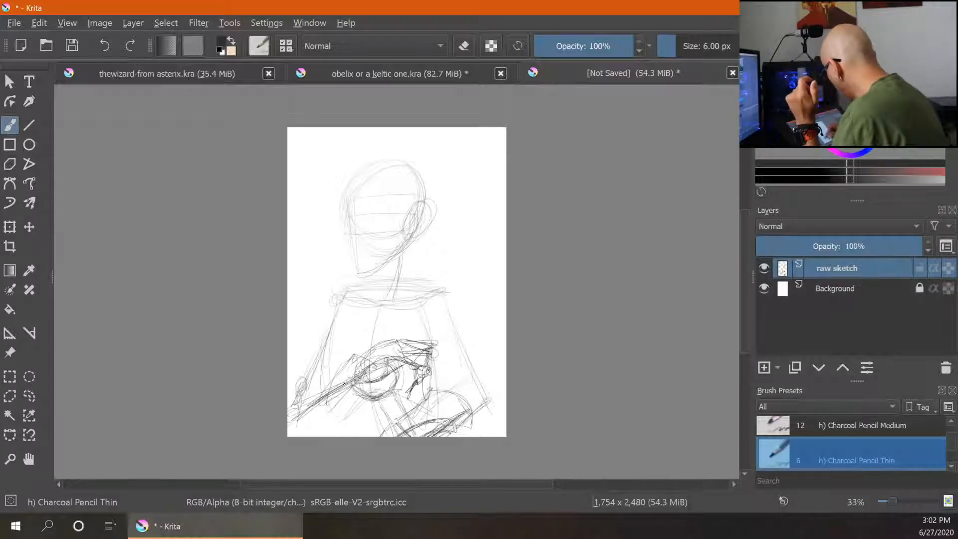
- Add round shoulder joints at both ends of the shoulder line and refine the upper torso contours
{"action": "left_click_drag", "start_coordinate": [447, 290], "coordinate": [422, 306]}
{"action": "mouse_move", "coordinate": [441, 301]}
{"action": "left_mouse_down"}
{"action": "mouse_move", "coordinate": [449, 298]}
{"action": "mouse_move", "coordinate": [415, 341]}
{"action": "left_mouse_up"}
{"action": "left_click_drag", "start_coordinate": [395, 349], "coordinate": [398, 310]}
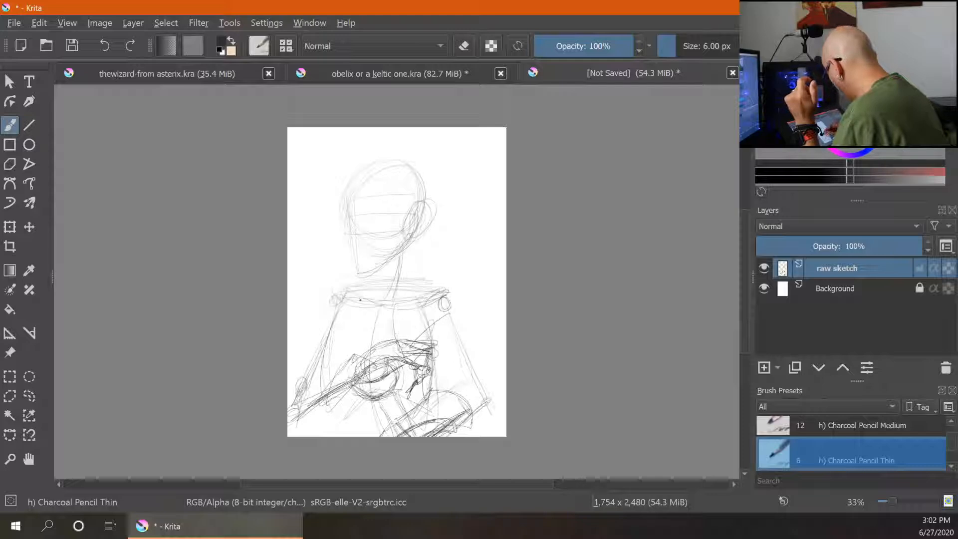
{"action": "left_click_drag", "start_coordinate": [345, 295], "coordinate": [331, 308]}
{"action": "left_click_drag", "start_coordinate": [392, 328], "coordinate": [394, 342]}
{"action": "left_click_drag", "start_coordinate": [359, 338], "coordinate": [349, 356]}
{"action": "left_click_drag", "start_coordinate": [385, 308], "coordinate": [348, 355]}
{"action": "left_click_drag", "start_coordinate": [375, 399], "coordinate": [372, 437]}
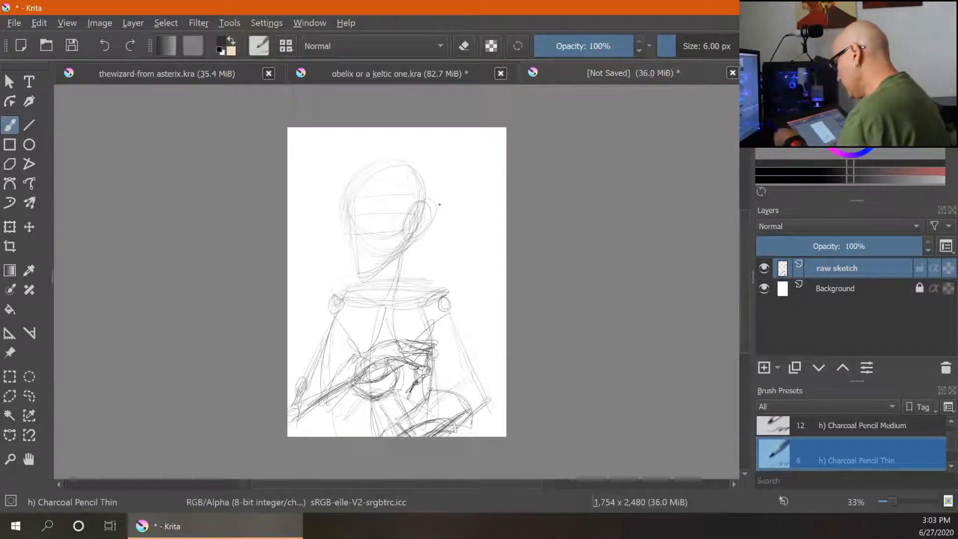
- Zoom in on the head and sketch the back of the skull, the nose shape, eye and brow lines
{"action": "key", "text": "ctrl+plus"}
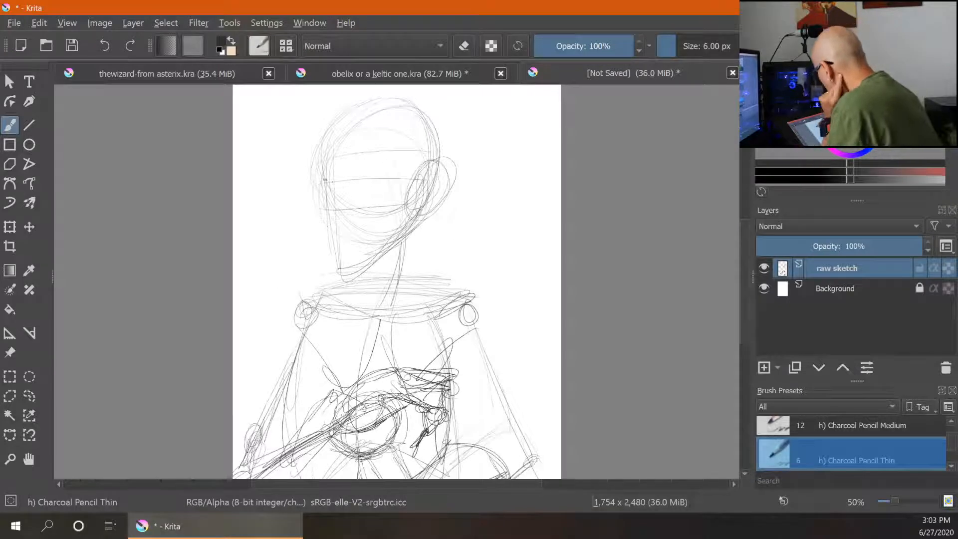
{"action": "left_click_drag", "start_coordinate": [452, 145], "coordinate": [455, 183]}
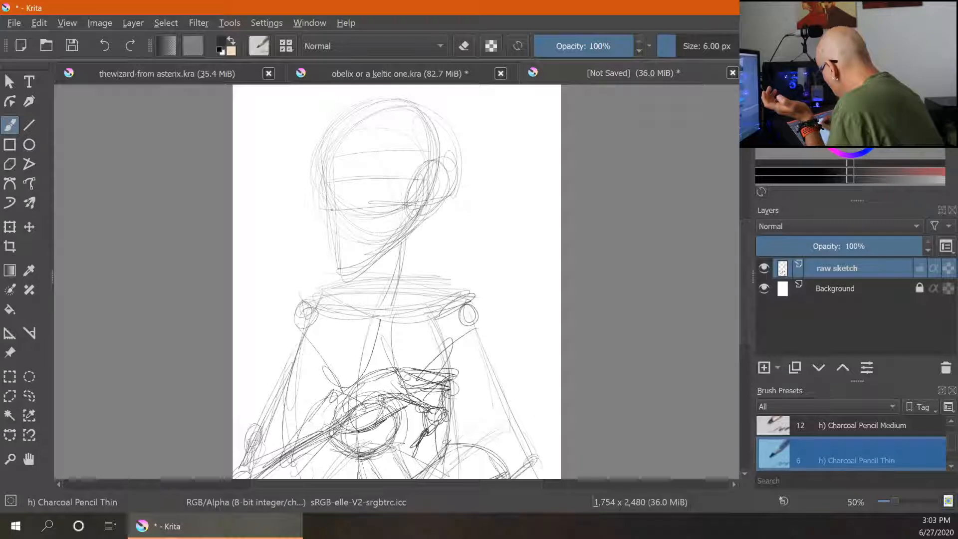
{"action": "left_click_drag", "start_coordinate": [349, 215], "coordinate": [351, 218]}
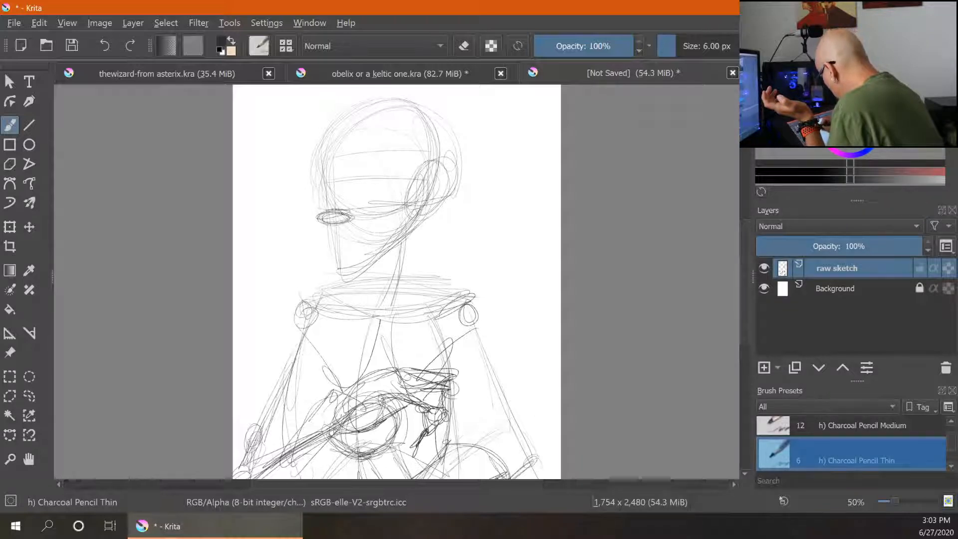
{"action": "mouse_move", "coordinate": [375, 173]}
{"action": "left_mouse_down"}
{"action": "mouse_move", "coordinate": [366, 184]}
{"action": "mouse_move", "coordinate": [375, 174]}
{"action": "mouse_move", "coordinate": [432, 167]}
{"action": "left_mouse_up"}
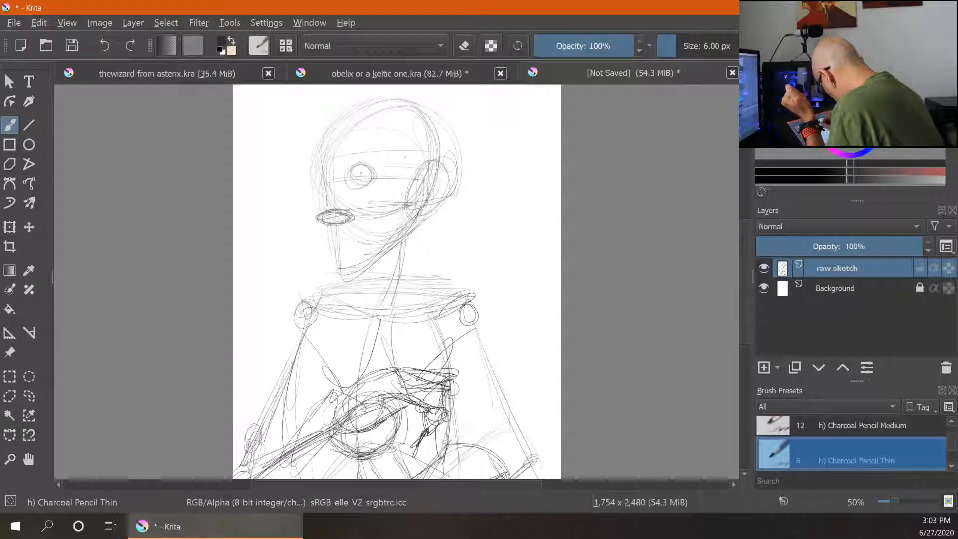
{"action": "left_click_drag", "start_coordinate": [352, 183], "coordinate": [404, 185]}
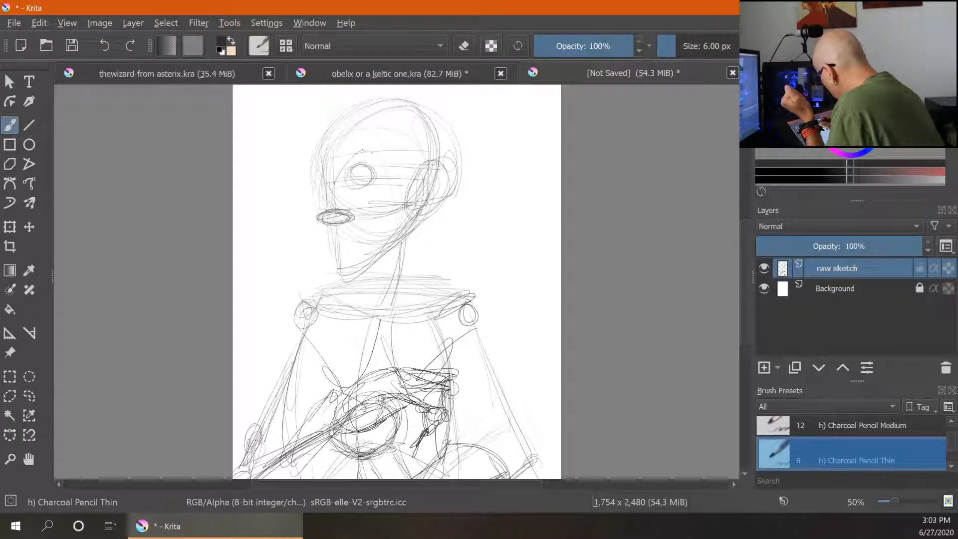
{"action": "mouse_move", "coordinate": [347, 159]}
{"action": "left_mouse_down"}
{"action": "mouse_move", "coordinate": [379, 152]}
{"action": "mouse_move", "coordinate": [325, 170]}
{"action": "mouse_move", "coordinate": [412, 174]}
{"action": "left_mouse_up"}
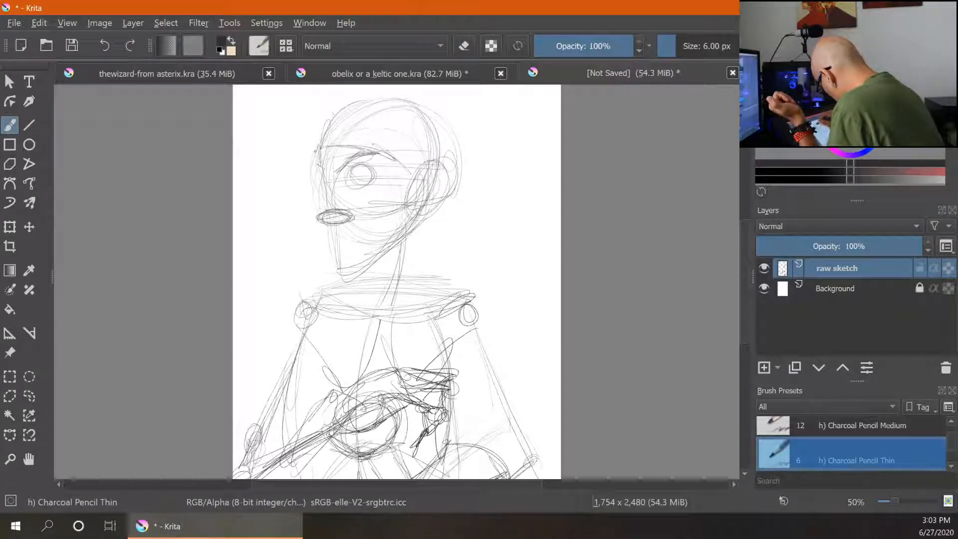
- Sketch the ear and side-of-face shapes, then refine the nose and the closed eye
{"action": "mouse_move", "coordinate": [328, 146]}
{"action": "left_mouse_down"}
{"action": "mouse_move", "coordinate": [413, 185]}
{"action": "mouse_move", "coordinate": [444, 148]}
{"action": "mouse_move", "coordinate": [375, 194]}
{"action": "mouse_move", "coordinate": [363, 251]}
{"action": "mouse_move", "coordinate": [404, 229]}
{"action": "left_mouse_up"}
{"action": "mouse_move", "coordinate": [412, 181]}
{"action": "left_mouse_down"}
{"action": "mouse_move", "coordinate": [409, 220]}
{"action": "mouse_move", "coordinate": [373, 266]}
{"action": "mouse_move", "coordinate": [369, 195]}
{"action": "mouse_move", "coordinate": [402, 258]}
{"action": "mouse_move", "coordinate": [406, 199]}
{"action": "mouse_move", "coordinate": [393, 212]}
{"action": "mouse_move", "coordinate": [402, 185]}
{"action": "mouse_move", "coordinate": [372, 250]}
{"action": "mouse_move", "coordinate": [405, 256]}
{"action": "left_mouse_up"}
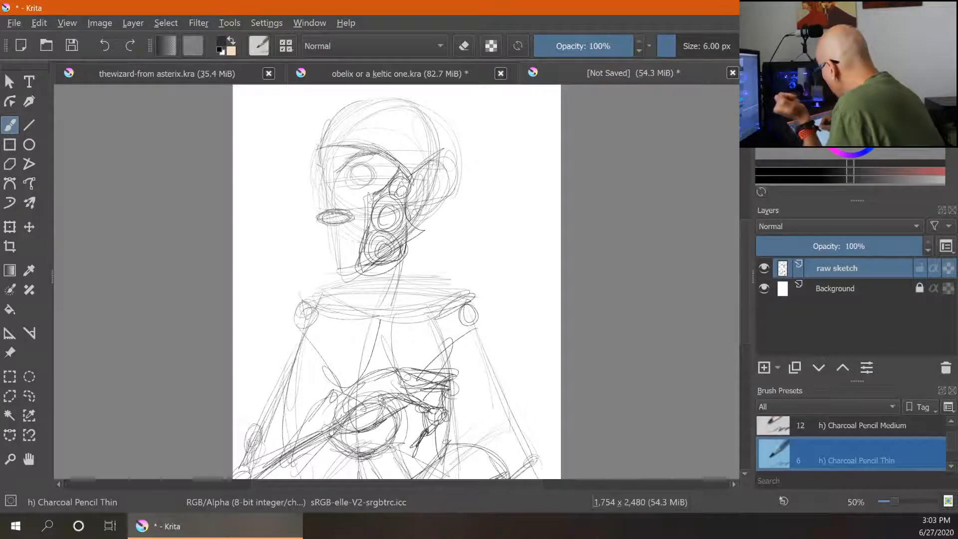
{"action": "left_click_drag", "start_coordinate": [349, 214], "coordinate": [308, 219]}
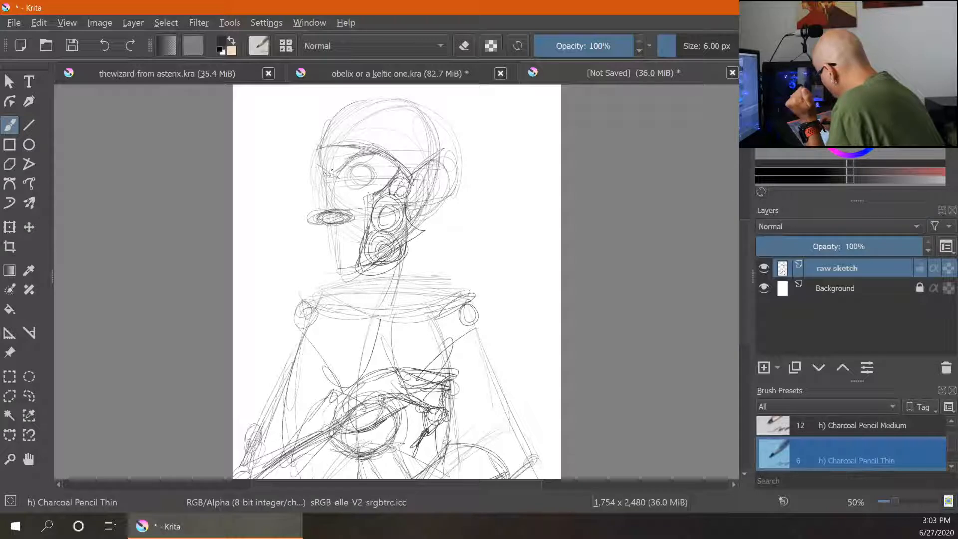
{"action": "mouse_move", "coordinate": [320, 191]}
{"action": "left_mouse_down"}
{"action": "mouse_move", "coordinate": [304, 221]}
{"action": "mouse_move", "coordinate": [345, 222]}
{"action": "left_mouse_up"}
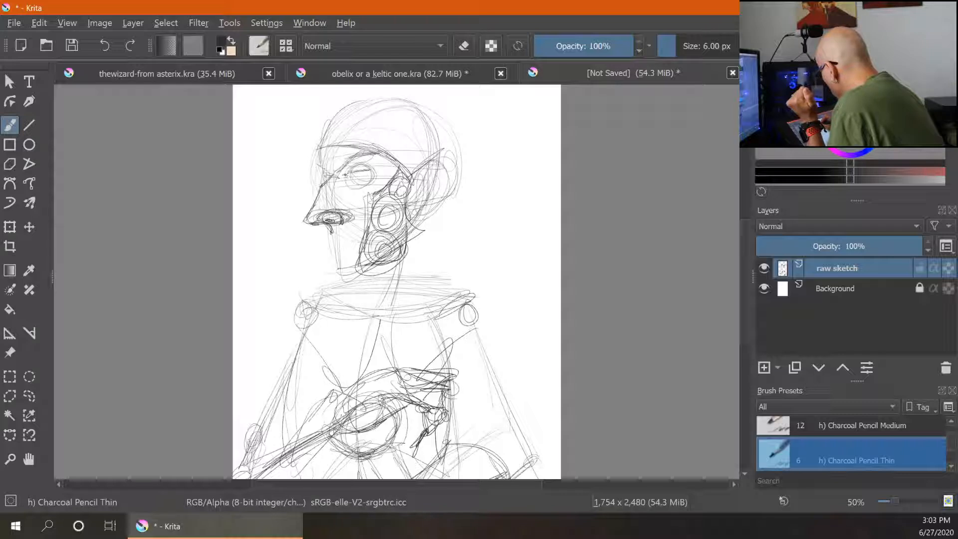
{"action": "mouse_move", "coordinate": [348, 174]}
{"action": "left_mouse_down"}
{"action": "mouse_move", "coordinate": [374, 170]}
{"action": "mouse_move", "coordinate": [375, 182]}
{"action": "left_mouse_up"}
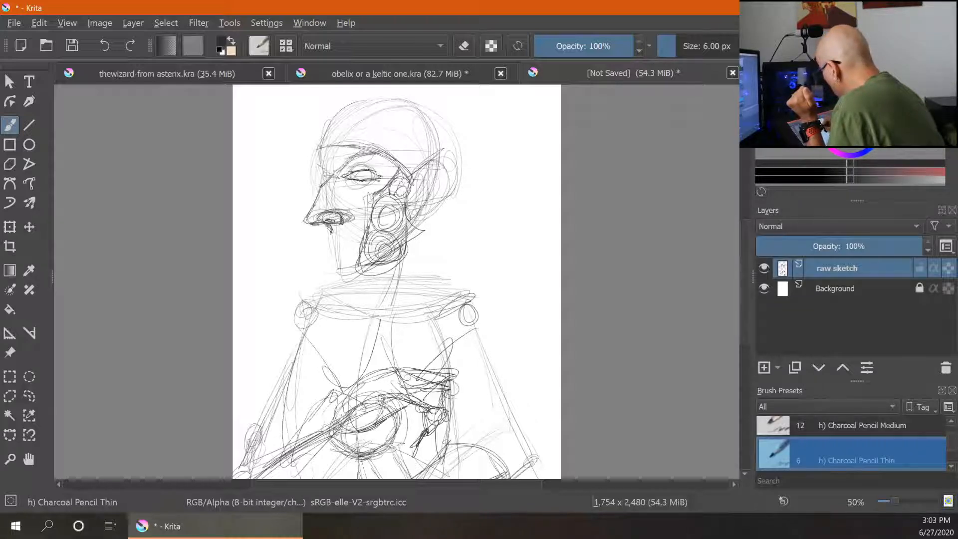
- Sketch the moustache and long beard strands hanging below the face
{"action": "mouse_move", "coordinate": [332, 237]}
{"action": "left_mouse_down"}
{"action": "mouse_move", "coordinate": [346, 238]}
{"action": "mouse_move", "coordinate": [354, 287]}
{"action": "left_mouse_up"}
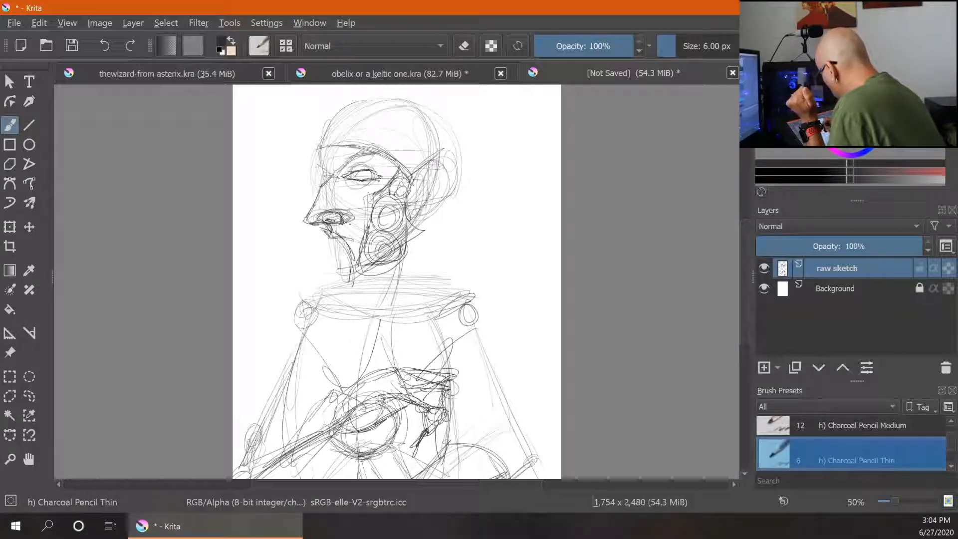
{"action": "left_click_drag", "start_coordinate": [400, 258], "coordinate": [391, 308]}
{"action": "mouse_move", "coordinate": [354, 260]}
{"action": "left_mouse_down"}
{"action": "mouse_move", "coordinate": [350, 320]}
{"action": "mouse_move", "coordinate": [398, 296]}
{"action": "mouse_move", "coordinate": [380, 321]}
{"action": "left_mouse_up"}
{"action": "mouse_move", "coordinate": [313, 234]}
{"action": "left_mouse_down"}
{"action": "mouse_move", "coordinate": [298, 286]}
{"action": "mouse_move", "coordinate": [320, 273]}
{"action": "left_mouse_up"}
{"action": "left_click_drag", "start_coordinate": [312, 231], "coordinate": [287, 305]}
{"action": "mouse_move", "coordinate": [294, 275]}
{"action": "left_mouse_down"}
{"action": "mouse_move", "coordinate": [290, 315]}
{"action": "mouse_move", "coordinate": [323, 344]}
{"action": "left_mouse_up"}
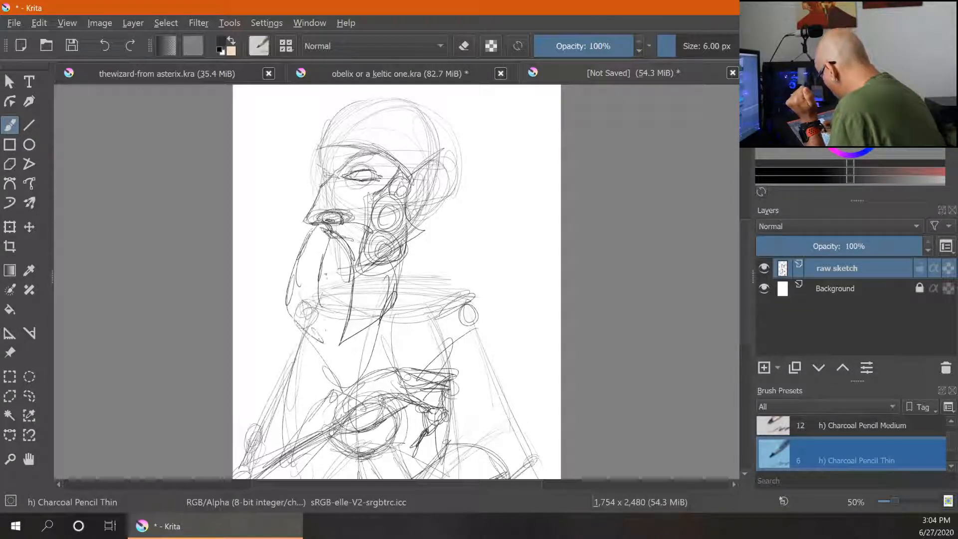
{"action": "left_click_drag", "start_coordinate": [321, 268], "coordinate": [324, 341]}
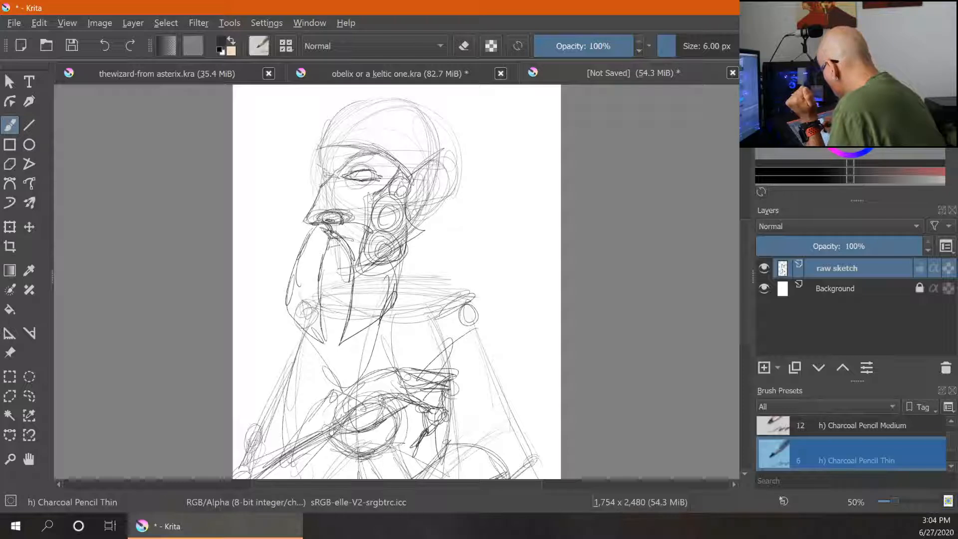
{"action": "mouse_move", "coordinate": [326, 243]}
{"action": "left_mouse_down"}
{"action": "mouse_move", "coordinate": [349, 249]}
{"action": "mouse_move", "coordinate": [360, 271]}
{"action": "left_mouse_up"}
{"action": "mouse_move", "coordinate": [411, 240]}
{"action": "left_mouse_down"}
{"action": "mouse_move", "coordinate": [435, 224]}
{"action": "mouse_move", "coordinate": [420, 283]}
{"action": "left_mouse_up"}
{"action": "left_click_drag", "start_coordinate": [414, 247], "coordinate": [425, 287]}
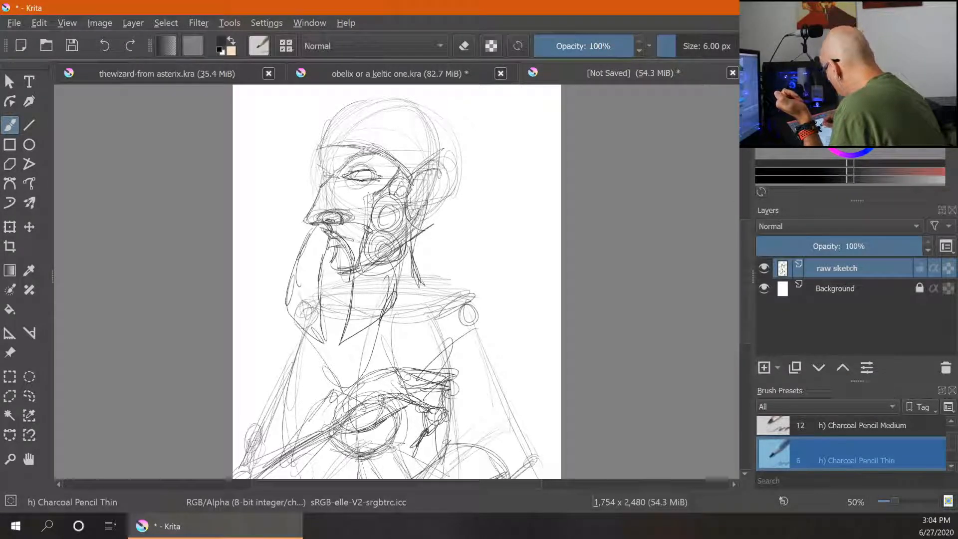
- Add hairline strokes over the forehead and extra beard strands along the jaw
{"action": "left_click_drag", "start_coordinate": [427, 172], "coordinate": [410, 214]}
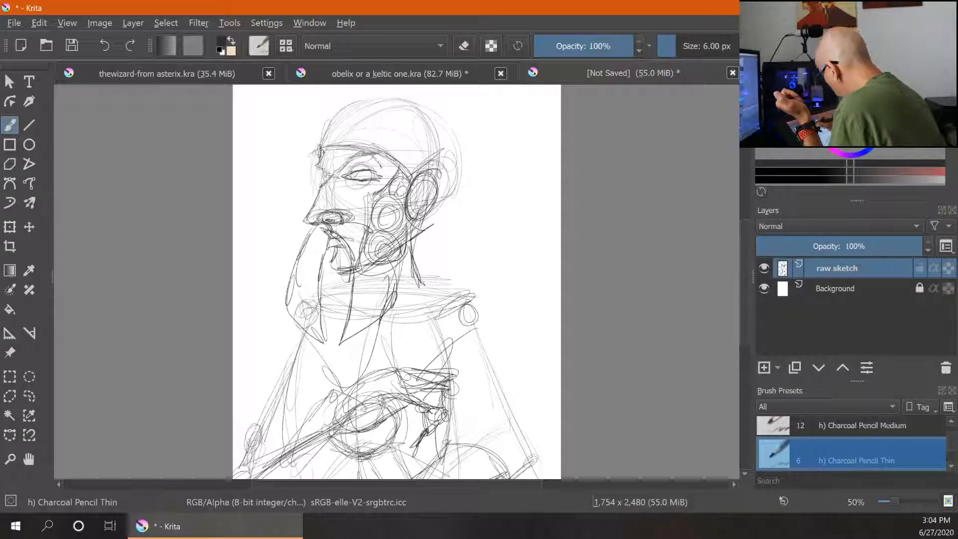
{"action": "mouse_move", "coordinate": [372, 151]}
{"action": "left_mouse_down"}
{"action": "mouse_move", "coordinate": [324, 154]}
{"action": "mouse_move", "coordinate": [303, 243]}
{"action": "left_mouse_up"}
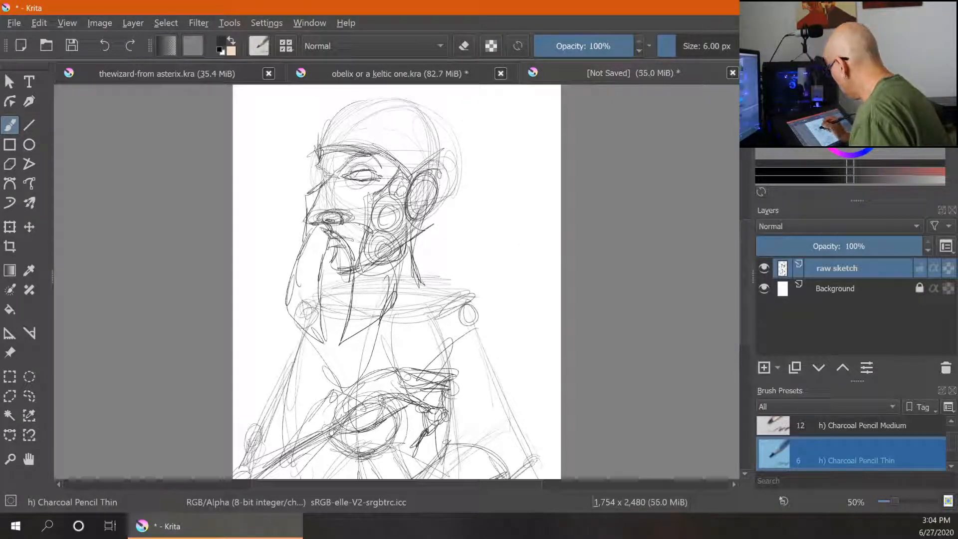
{"action": "mouse_move", "coordinate": [367, 244]}
{"action": "left_mouse_down"}
{"action": "mouse_move", "coordinate": [397, 297]}
{"action": "mouse_move", "coordinate": [353, 337]}
{"action": "left_mouse_up"}
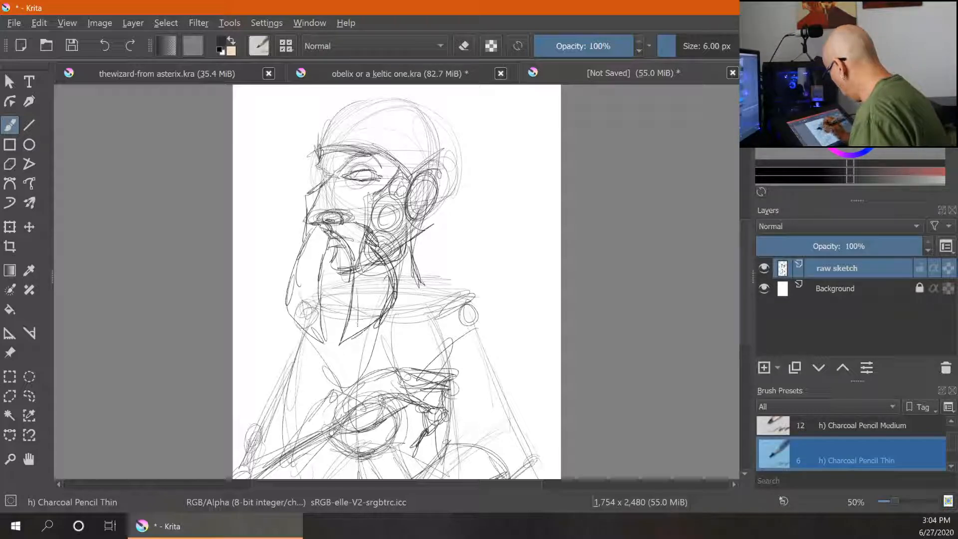
{"action": "mouse_move", "coordinate": [320, 225]}
{"action": "left_mouse_down"}
{"action": "mouse_move", "coordinate": [298, 249]}
{"action": "mouse_move", "coordinate": [292, 284]}
{"action": "left_mouse_up"}
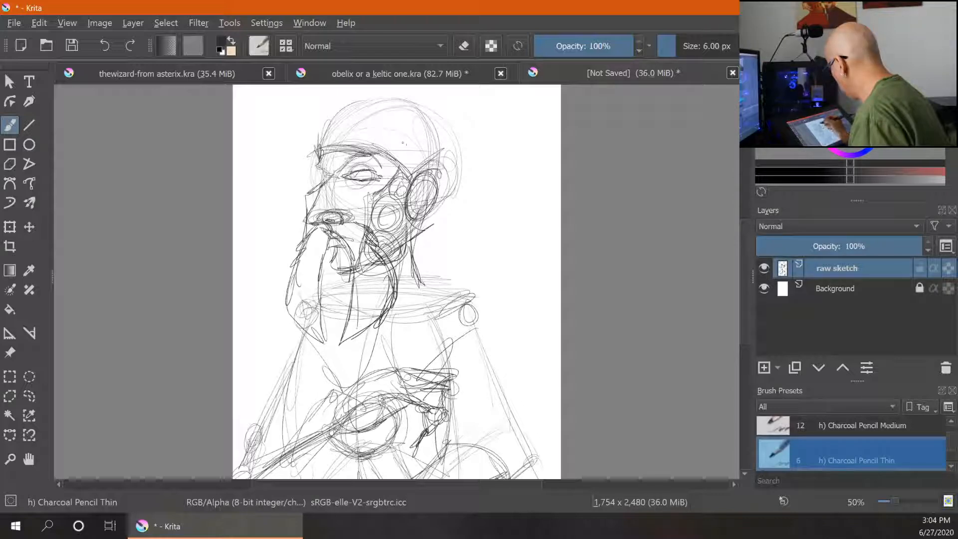
{"action": "mouse_move", "coordinate": [316, 278]}
{"action": "left_mouse_down"}
{"action": "mouse_move", "coordinate": [334, 269]}
{"action": "mouse_move", "coordinate": [362, 276]}
{"action": "mouse_move", "coordinate": [332, 279]}
{"action": "left_mouse_up"}
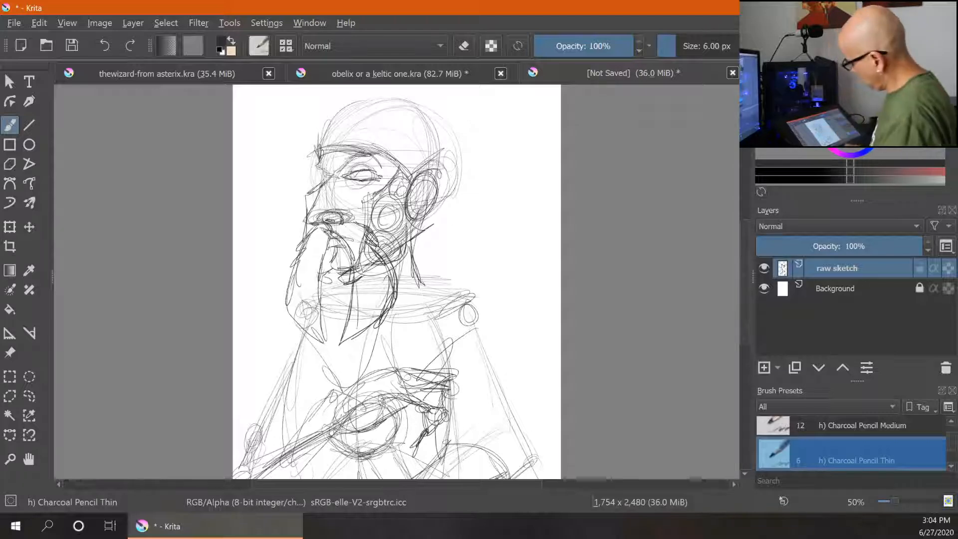
- Zoom out and sketch the right shoulder and upper arm outline of the figure
{"action": "key", "text": "minus"}
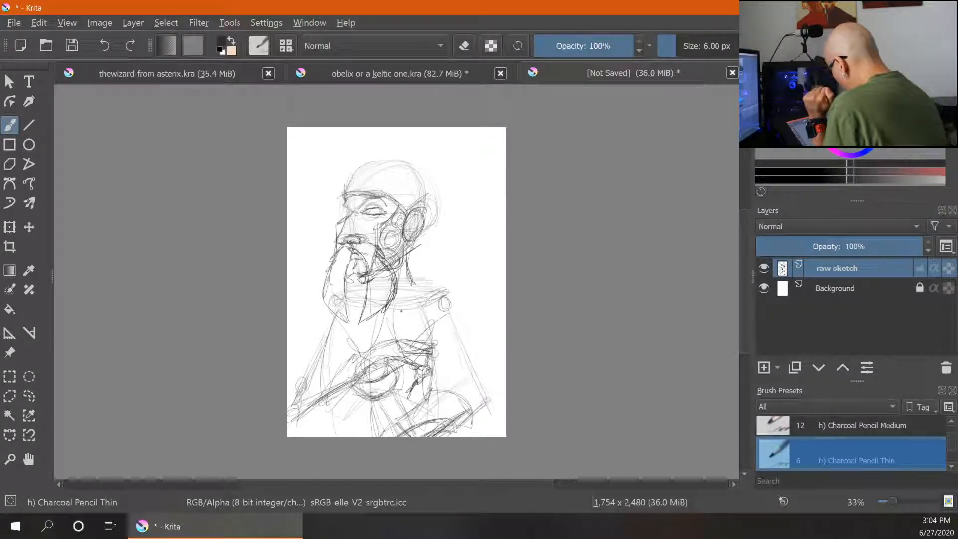
{"action": "left_click_drag", "start_coordinate": [397, 313], "coordinate": [451, 303]}
{"action": "left_click_drag", "start_coordinate": [398, 372], "coordinate": [449, 333]}
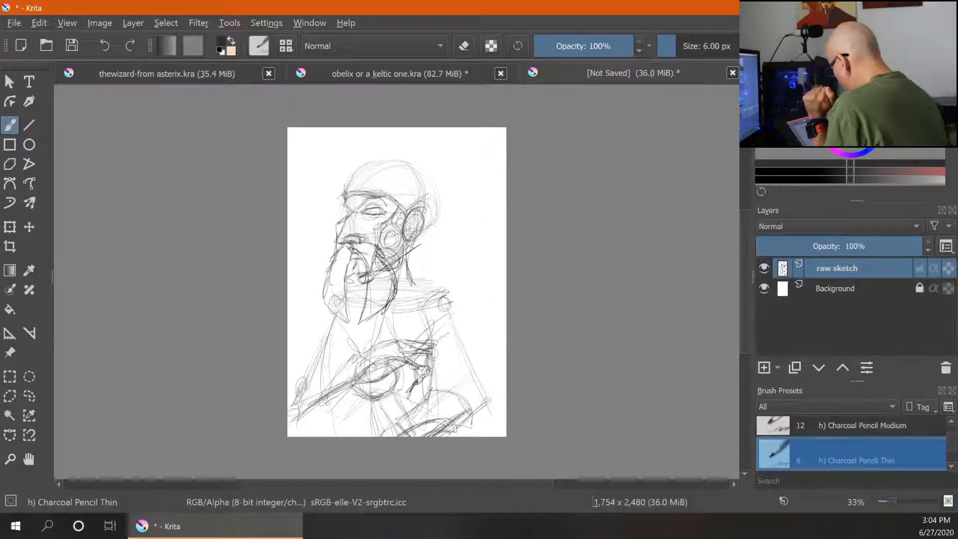
{"action": "left_click_drag", "start_coordinate": [383, 315], "coordinate": [360, 356]}
{"action": "left_click_drag", "start_coordinate": [321, 326], "coordinate": [358, 360]}
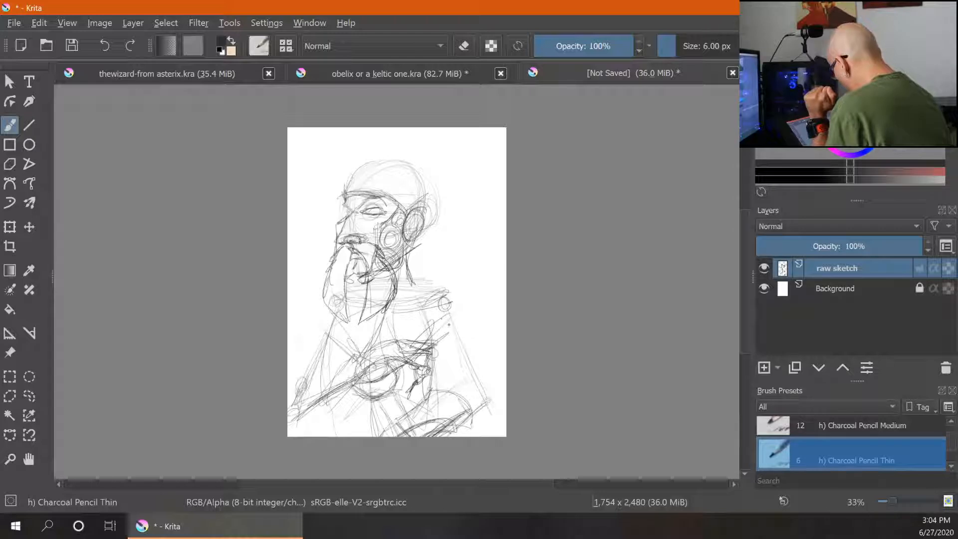
{"action": "left_click_drag", "start_coordinate": [440, 391], "coordinate": [483, 397]}
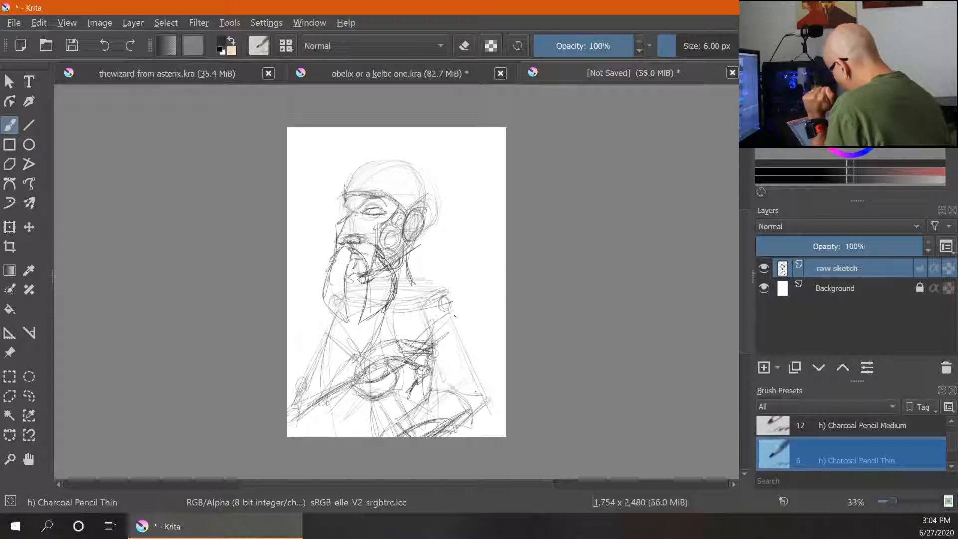
{"action": "left_click_drag", "start_coordinate": [454, 320], "coordinate": [483, 385]}
{"action": "left_click_drag", "start_coordinate": [472, 330], "coordinate": [497, 401]}
{"action": "left_click_drag", "start_coordinate": [482, 354], "coordinate": [495, 383]}
{"action": "left_click_drag", "start_coordinate": [452, 349], "coordinate": [432, 380]}
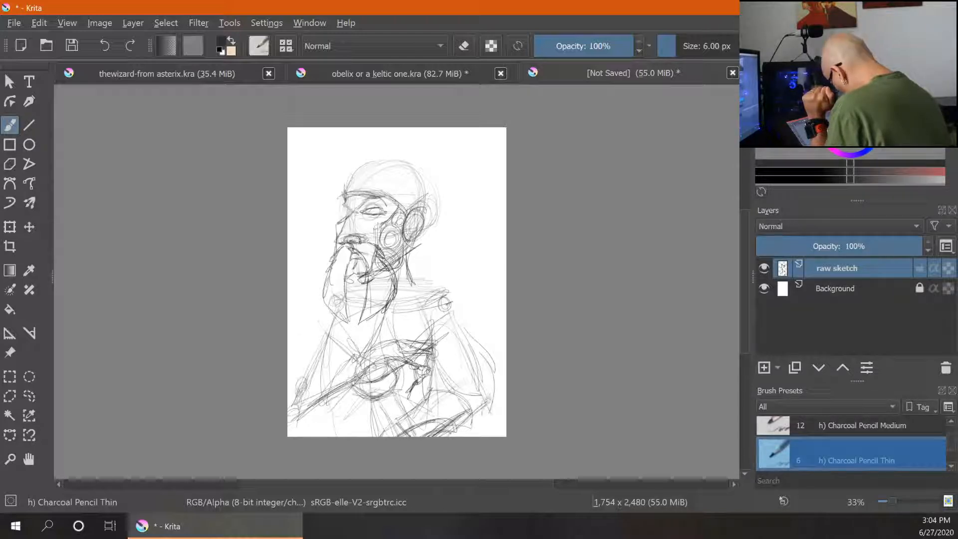
- Sketch the right arm contour and the lines of the left shoulder on the torso
{"action": "left_click_drag", "start_coordinate": [479, 304], "coordinate": [471, 350]}
{"action": "left_click_drag", "start_coordinate": [462, 296], "coordinate": [471, 347]}
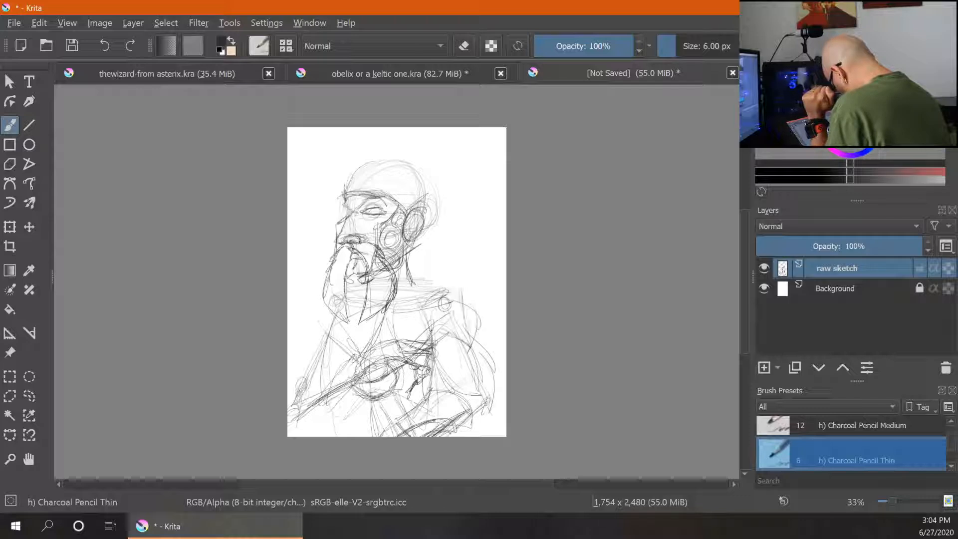
{"action": "left_click_drag", "start_coordinate": [458, 294], "coordinate": [471, 349]}
{"action": "left_click_drag", "start_coordinate": [317, 308], "coordinate": [306, 329]}
{"action": "left_click_drag", "start_coordinate": [333, 330], "coordinate": [313, 349]}
{"action": "left_click_drag", "start_coordinate": [302, 356], "coordinate": [290, 388]}
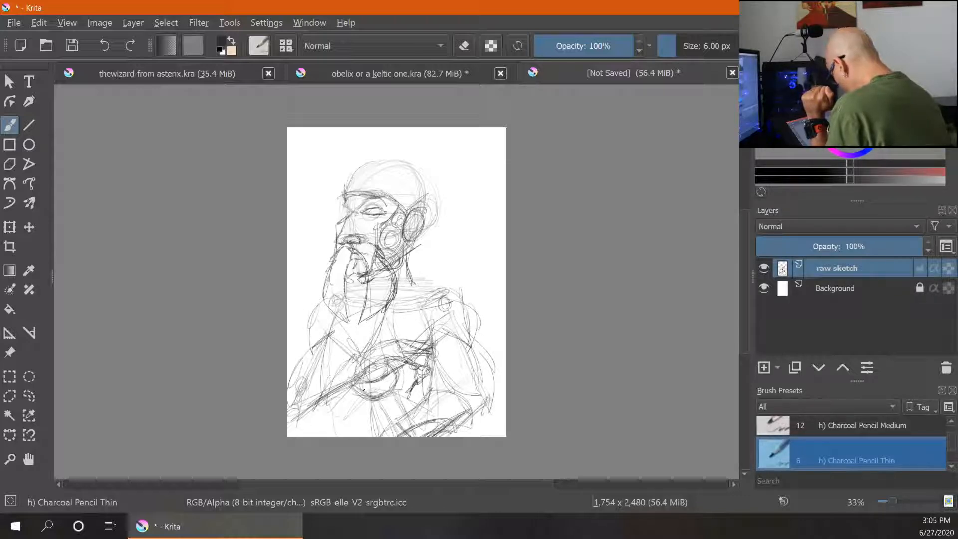
- Add crossing strokes over the chest and lower left side of the torso
{"action": "left_click_drag", "start_coordinate": [361, 385], "coordinate": [332, 436]}
{"action": "left_click_drag", "start_coordinate": [355, 367], "coordinate": [360, 398]}
{"action": "mouse_move", "coordinate": [352, 376]}
{"action": "left_mouse_down"}
{"action": "mouse_move", "coordinate": [365, 398]}
{"action": "mouse_move", "coordinate": [332, 430]}
{"action": "left_mouse_up"}
{"action": "left_click_drag", "start_coordinate": [351, 373], "coordinate": [308, 397]}
{"action": "left_click_drag", "start_coordinate": [330, 399], "coordinate": [308, 438]}
{"action": "left_click_drag", "start_coordinate": [316, 397], "coordinate": [288, 414]}
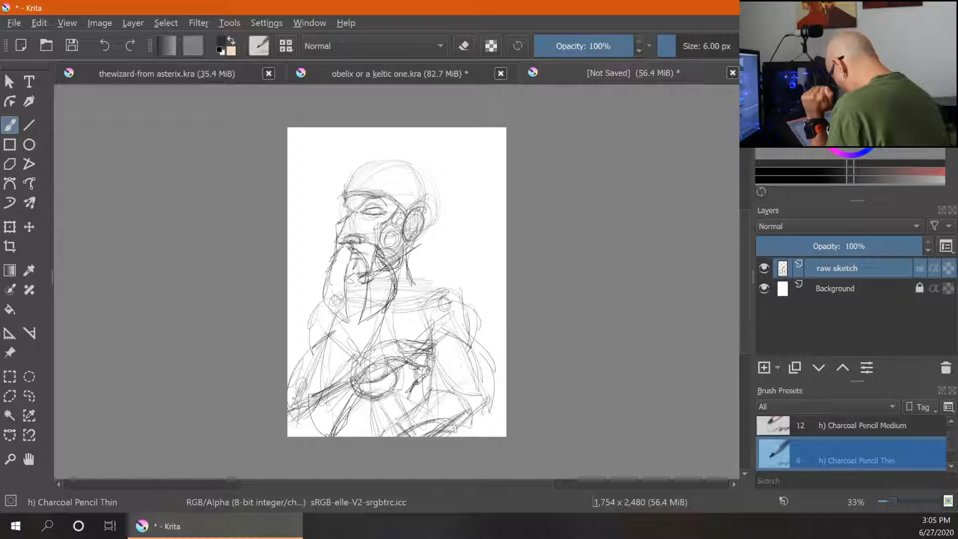
- Rough in strokes along the lower right arm and the right shoulder
{"action": "left_click_drag", "start_coordinate": [472, 397], "coordinate": [470, 435]}
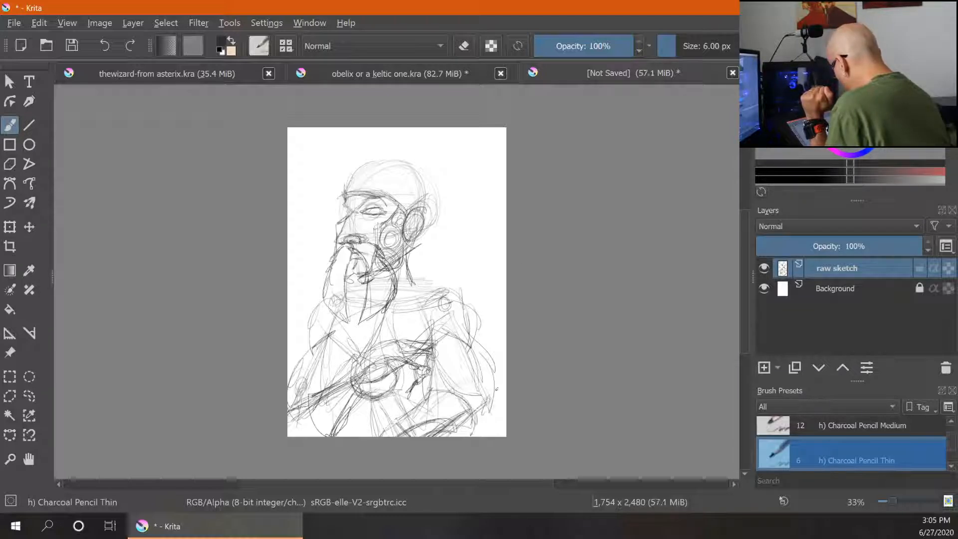
{"action": "left_click_drag", "start_coordinate": [491, 401], "coordinate": [486, 423]}
{"action": "left_click_drag", "start_coordinate": [468, 392], "coordinate": [492, 406]}
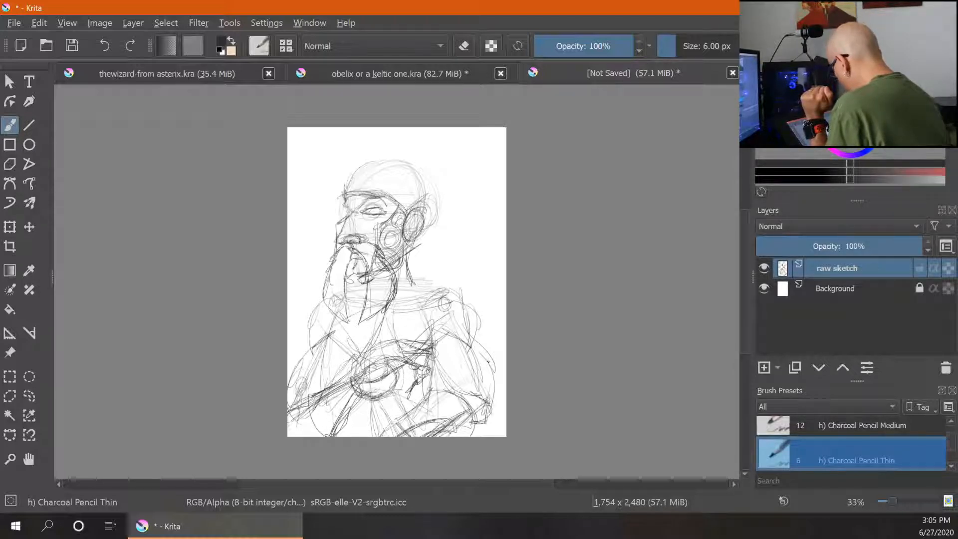
{"action": "left_click_drag", "start_coordinate": [492, 367], "coordinate": [490, 392]}
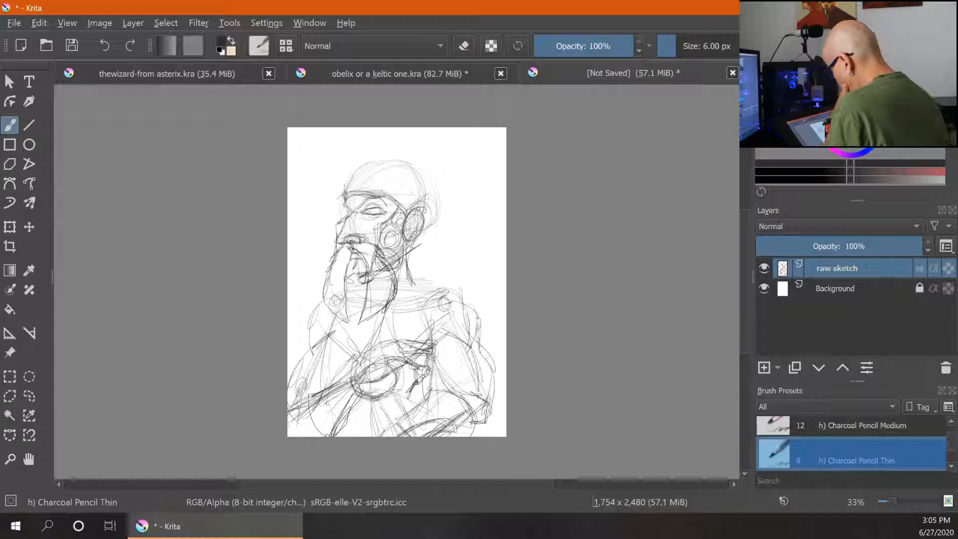
{"action": "left_click_drag", "start_coordinate": [440, 289], "coordinate": [478, 335]}
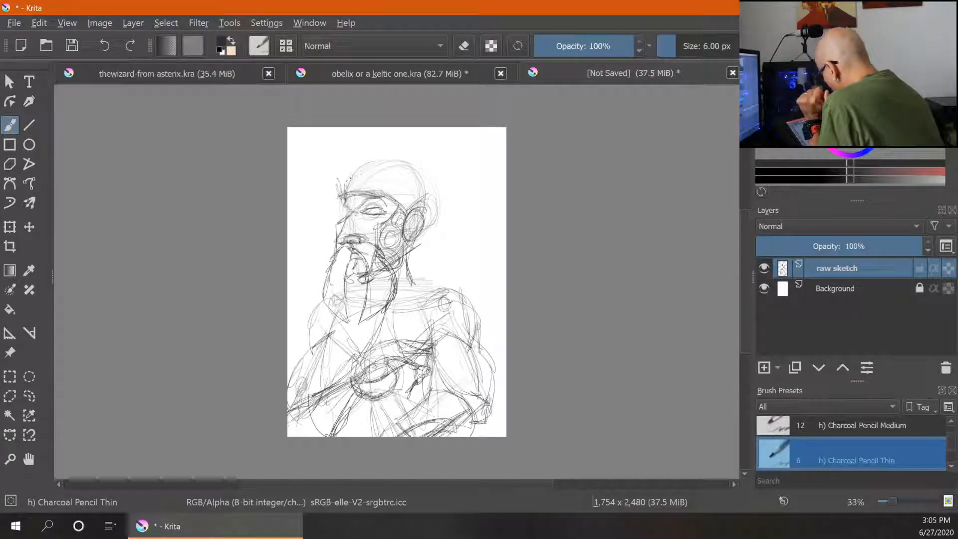
- Sketch a helmet shape over the top of the head
{"action": "mouse_move", "coordinate": [348, 173]}
{"action": "left_mouse_down"}
{"action": "mouse_move", "coordinate": [389, 172]}
{"action": "mouse_move", "coordinate": [428, 203]}
{"action": "left_mouse_up"}
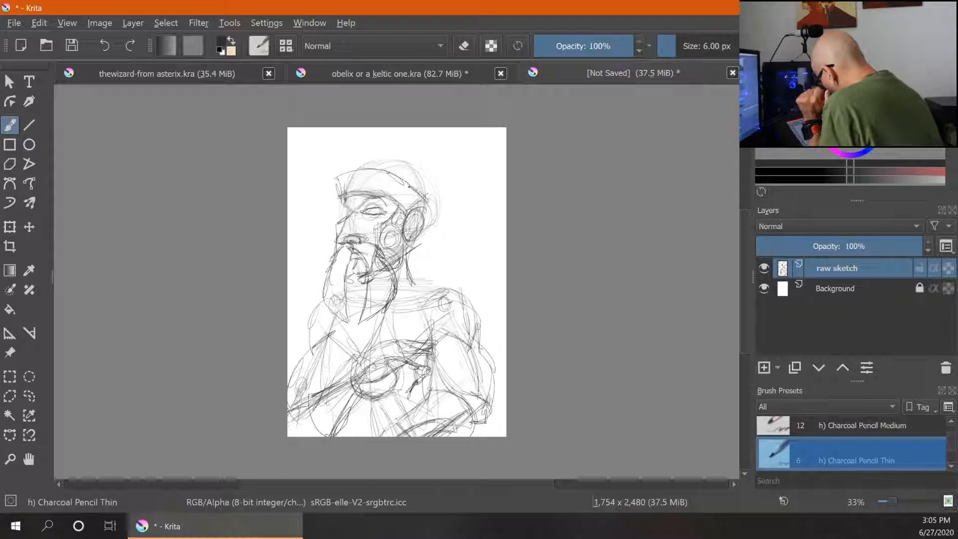
{"action": "mouse_move", "coordinate": [357, 170]}
{"action": "left_mouse_down"}
{"action": "mouse_move", "coordinate": [331, 176]}
{"action": "mouse_move", "coordinate": [359, 152]}
{"action": "mouse_move", "coordinate": [418, 159]}
{"action": "mouse_move", "coordinate": [428, 196]}
{"action": "left_mouse_up"}
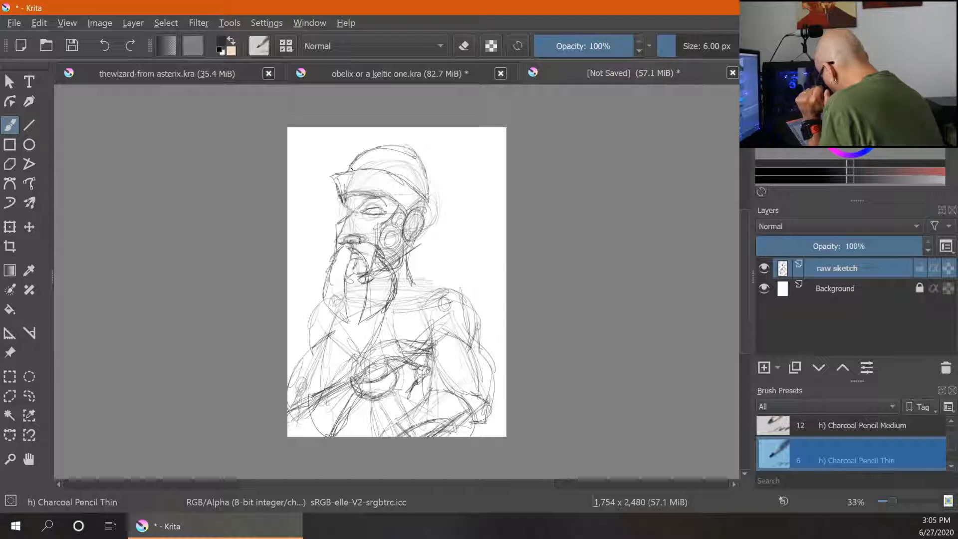
{"action": "mouse_move", "coordinate": [351, 166]}
{"action": "left_mouse_down"}
{"action": "mouse_move", "coordinate": [398, 137]}
{"action": "mouse_move", "coordinate": [424, 166]}
{"action": "mouse_move", "coordinate": [403, 194]}
{"action": "mouse_move", "coordinate": [450, 166]}
{"action": "mouse_move", "coordinate": [410, 200]}
{"action": "left_mouse_up"}
{"action": "mouse_move", "coordinate": [451, 167]}
{"action": "left_mouse_down"}
{"action": "mouse_move", "coordinate": [412, 168]}
{"action": "mouse_move", "coordinate": [398, 197]}
{"action": "left_mouse_up"}
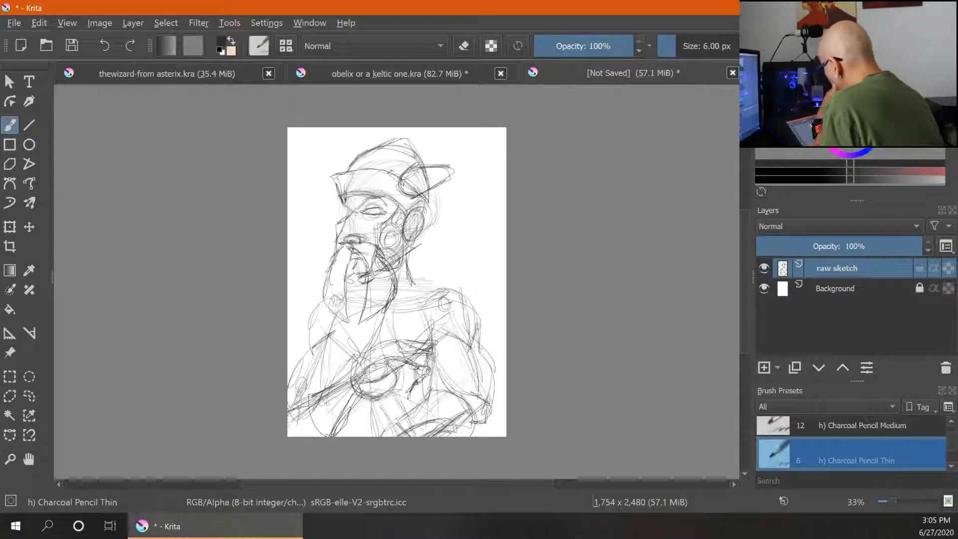
{"action": "left_click_drag", "start_coordinate": [400, 181], "coordinate": [414, 197]}
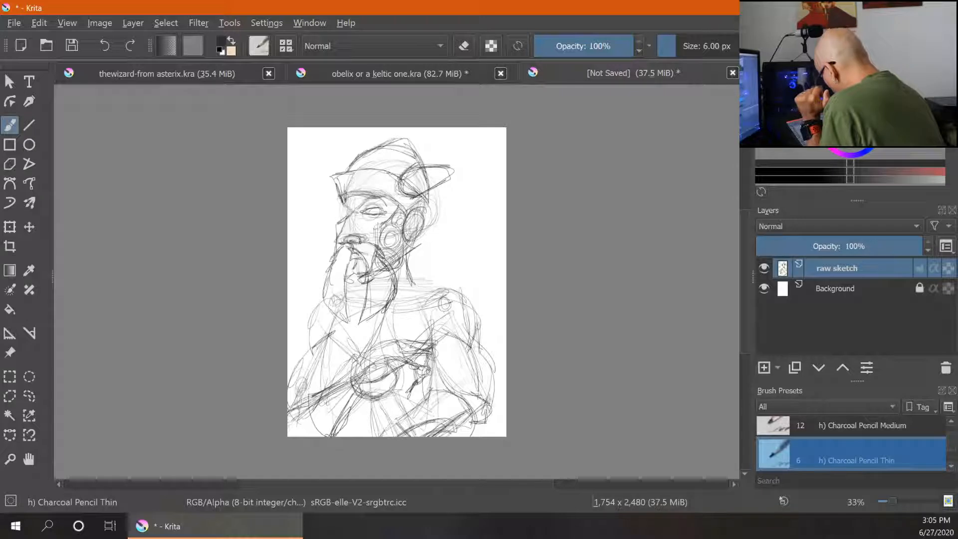
- Draw a feathered wing sweeping up from the side of the helmet
{"action": "mouse_move", "coordinate": [419, 164]}
{"action": "left_mouse_down"}
{"action": "mouse_move", "coordinate": [417, 196]}
{"action": "mouse_move", "coordinate": [446, 176]}
{"action": "mouse_move", "coordinate": [452, 184]}
{"action": "mouse_move", "coordinate": [435, 145]}
{"action": "mouse_move", "coordinate": [474, 137]}
{"action": "left_mouse_up"}
{"action": "left_click_drag", "start_coordinate": [424, 151], "coordinate": [496, 133]}
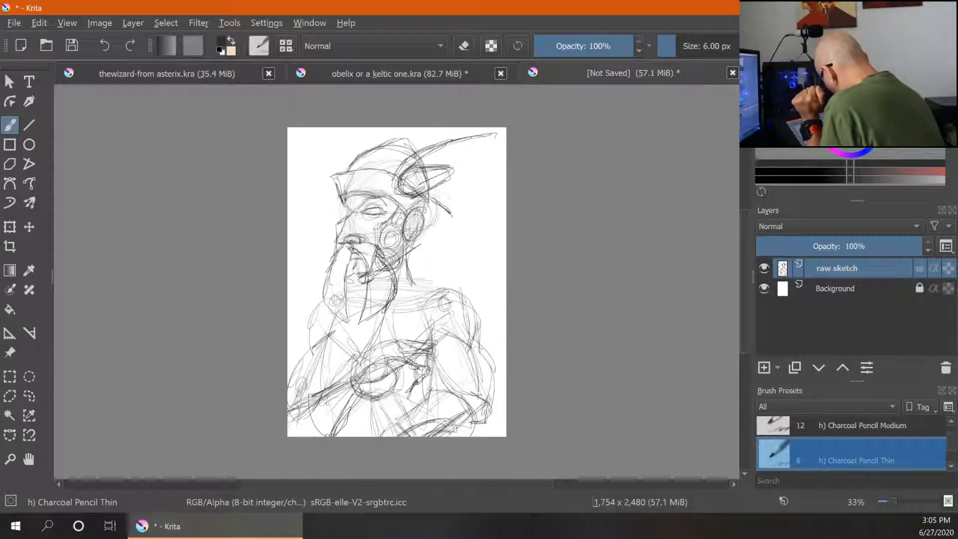
{"action": "mouse_move", "coordinate": [437, 185]}
{"action": "left_mouse_down"}
{"action": "mouse_move", "coordinate": [453, 227]}
{"action": "mouse_move", "coordinate": [453, 213]}
{"action": "left_mouse_up"}
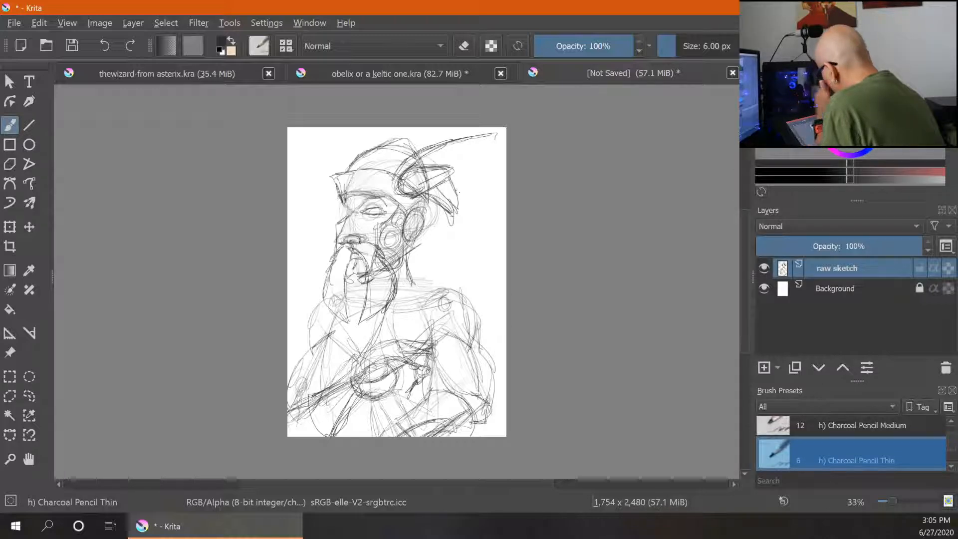
{"action": "mouse_move", "coordinate": [438, 151]}
{"action": "left_mouse_down"}
{"action": "mouse_move", "coordinate": [467, 200]}
{"action": "mouse_move", "coordinate": [425, 158]}
{"action": "mouse_move", "coordinate": [471, 174]}
{"action": "mouse_move", "coordinate": [487, 154]}
{"action": "mouse_move", "coordinate": [456, 142]}
{"action": "mouse_move", "coordinate": [498, 131]}
{"action": "left_mouse_up"}
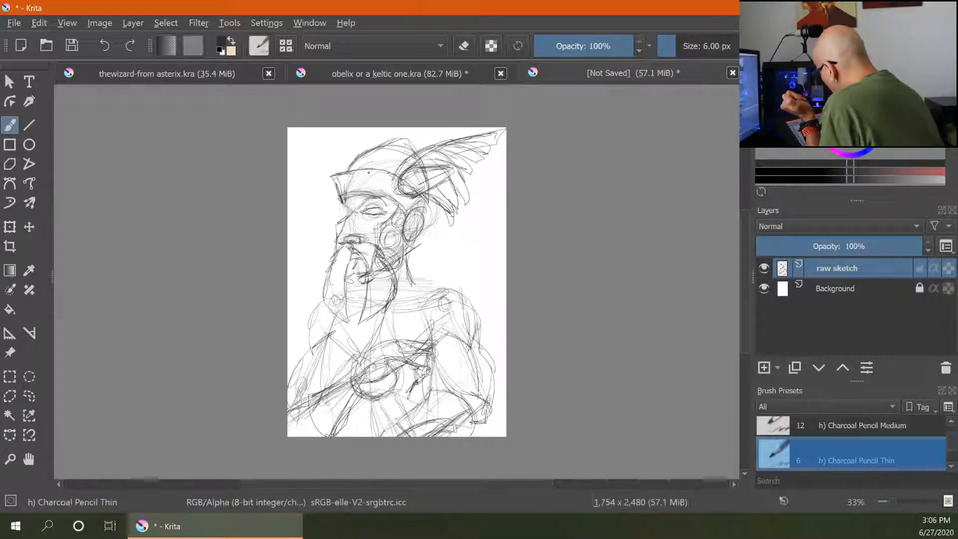
- Sketch long hair flowing from under the helmet behind the ear down to the shoulder
{"action": "mouse_move", "coordinate": [377, 198]}
{"action": "left_mouse_down"}
{"action": "mouse_move", "coordinate": [416, 219]}
{"action": "mouse_move", "coordinate": [412, 237]}
{"action": "left_mouse_up"}
{"action": "mouse_move", "coordinate": [427, 203]}
{"action": "left_mouse_down"}
{"action": "mouse_move", "coordinate": [425, 225]}
{"action": "mouse_move", "coordinate": [455, 295]}
{"action": "left_mouse_up"}
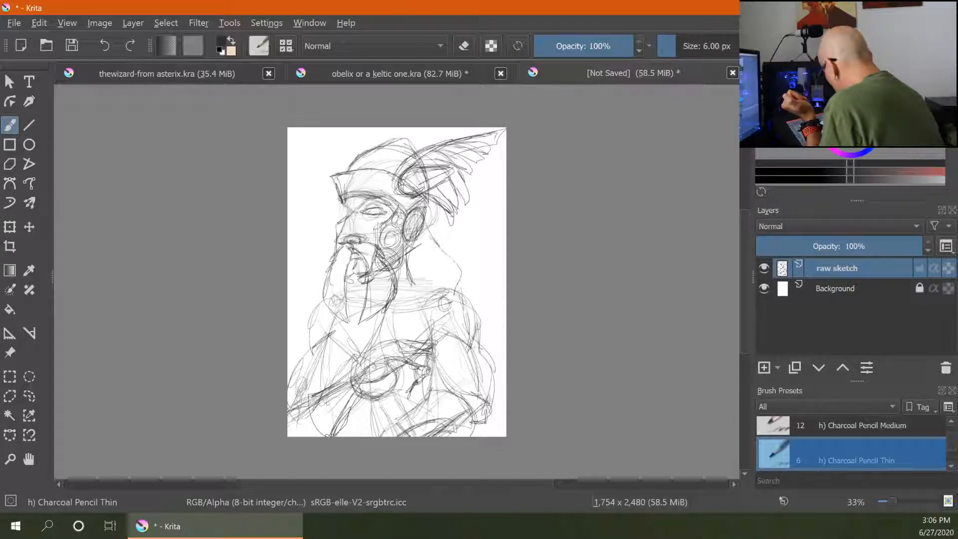
{"action": "mouse_move", "coordinate": [415, 241]}
{"action": "left_mouse_down"}
{"action": "mouse_move", "coordinate": [396, 304]}
{"action": "mouse_move", "coordinate": [414, 310]}
{"action": "mouse_move", "coordinate": [390, 328]}
{"action": "mouse_move", "coordinate": [374, 314]}
{"action": "left_mouse_up"}
{"action": "mouse_move", "coordinate": [372, 321]}
{"action": "left_mouse_down"}
{"action": "mouse_move", "coordinate": [361, 322]}
{"action": "mouse_move", "coordinate": [373, 322]}
{"action": "left_mouse_up"}
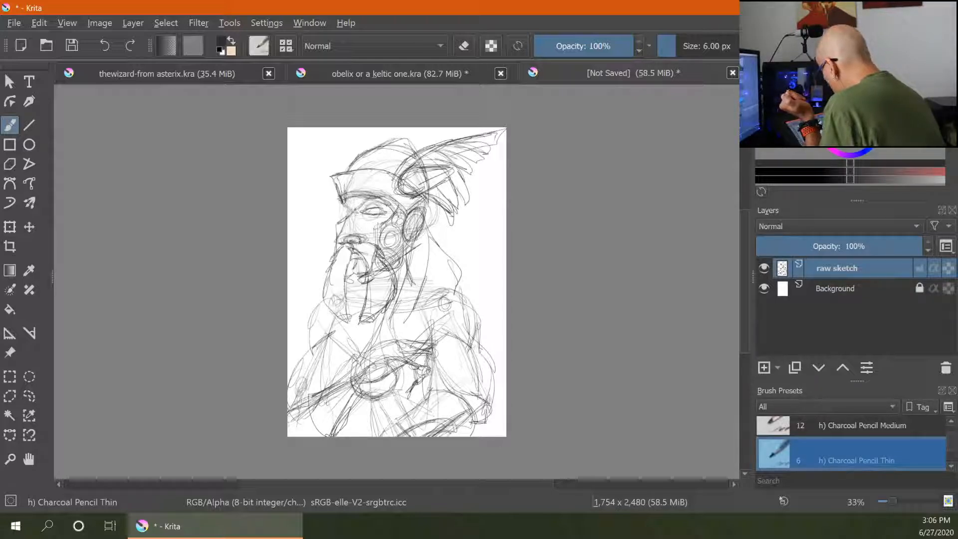
- Sharpen the eye and add strands to the beard centre and the hair behind the ear
{"action": "mouse_move", "coordinate": [338, 244]}
{"action": "left_mouse_down"}
{"action": "mouse_move", "coordinate": [358, 240]}
{"action": "mouse_move", "coordinate": [338, 244]}
{"action": "left_mouse_up"}
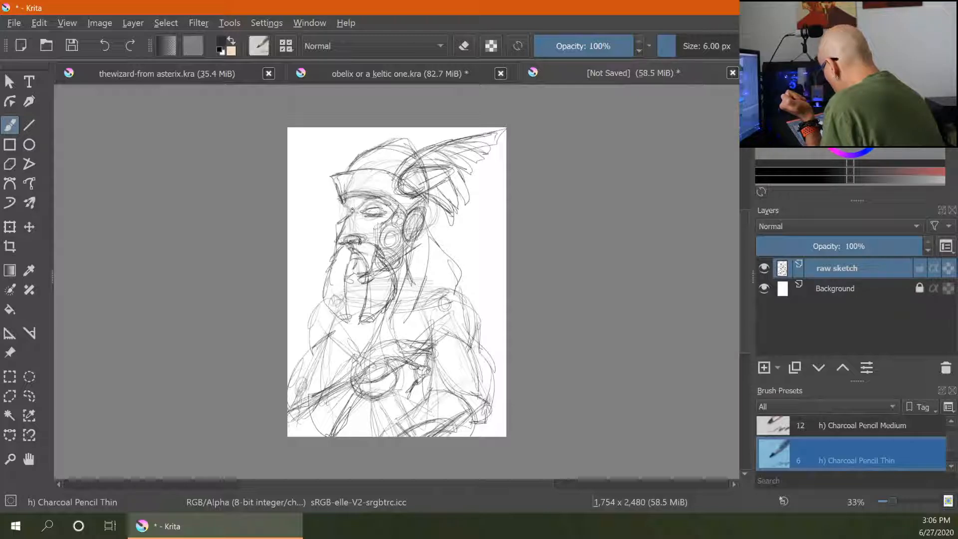
{"action": "left_click_drag", "start_coordinate": [352, 211], "coordinate": [341, 205]}
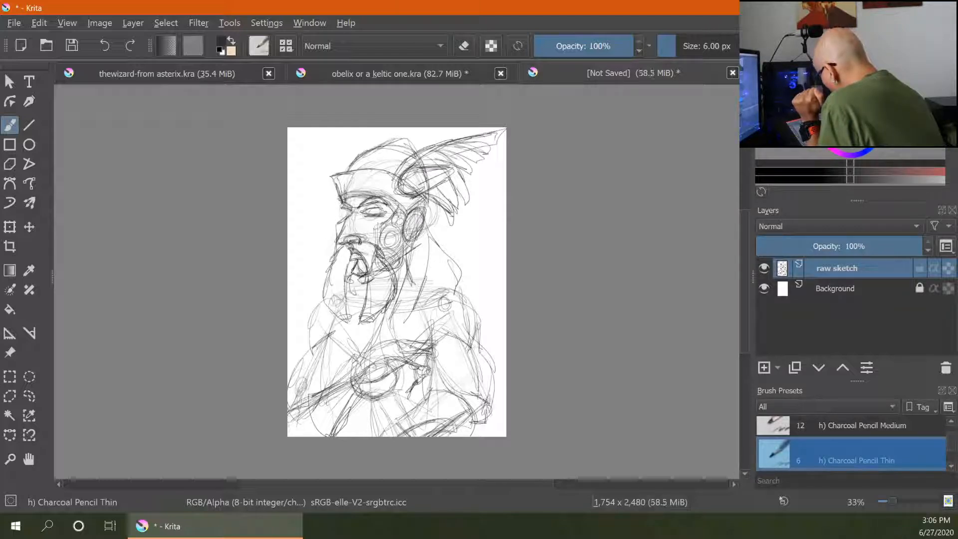
{"action": "left_click_drag", "start_coordinate": [353, 270], "coordinate": [359, 295]}
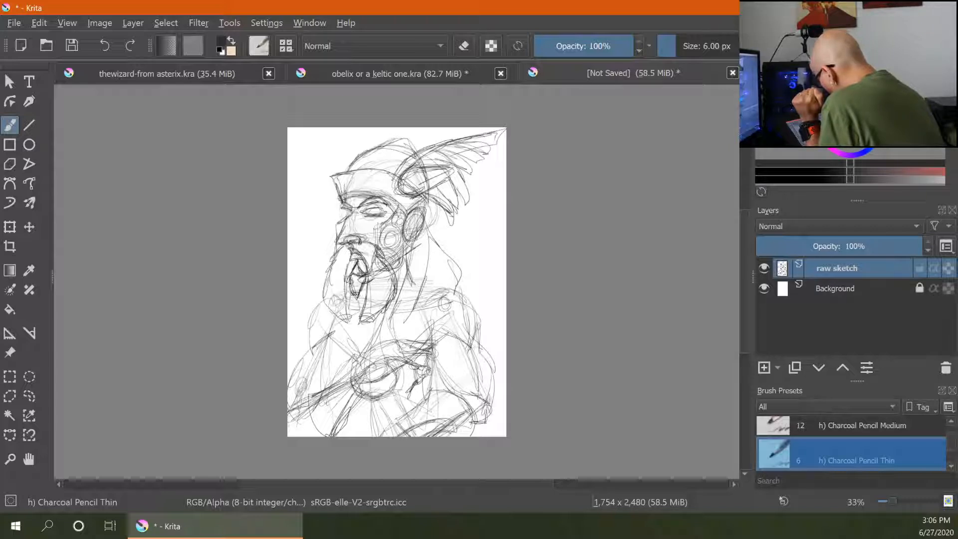
{"action": "left_click_drag", "start_coordinate": [356, 298], "coordinate": [352, 336]}
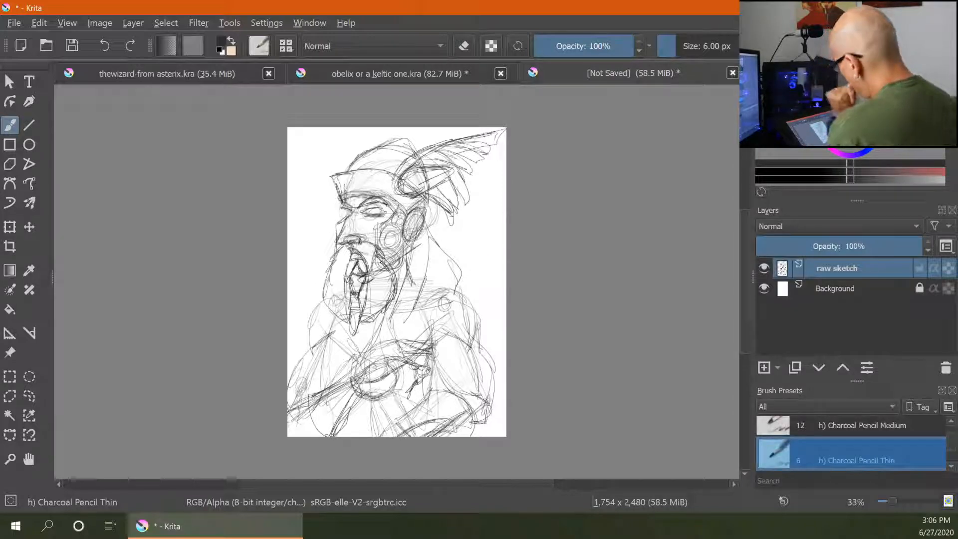
{"action": "mouse_move", "coordinate": [425, 236]}
{"action": "left_mouse_down"}
{"action": "mouse_move", "coordinate": [396, 327]}
{"action": "mouse_move", "coordinate": [427, 257]}
{"action": "mouse_move", "coordinate": [425, 228]}
{"action": "mouse_move", "coordinate": [467, 299]}
{"action": "left_mouse_up"}
{"action": "left_click_drag", "start_coordinate": [432, 230], "coordinate": [465, 268]}
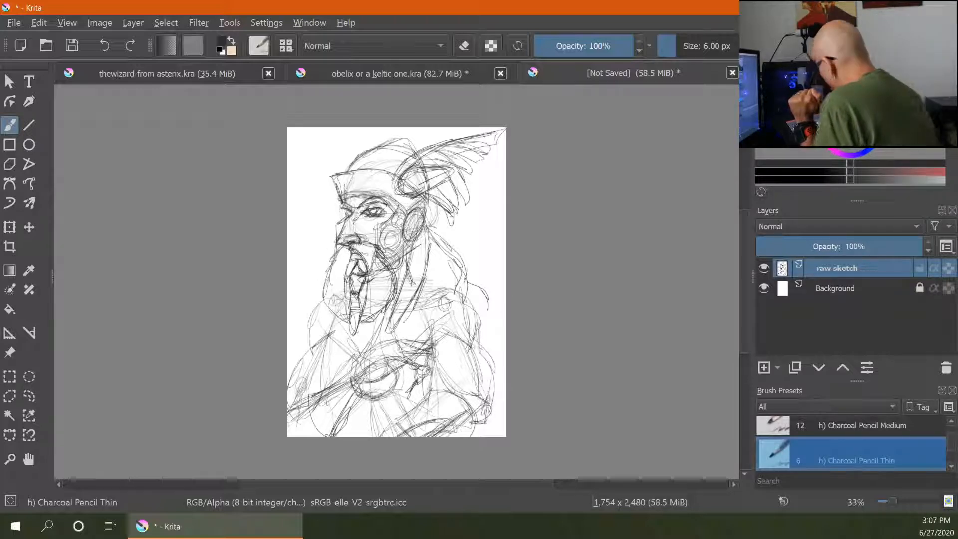
- Erase stray lines around the mouth in the beard, then return to the Charcoal Pencil Thin brush
{"action": "key", "text": "e"}
{"action": "left_click_drag", "start_coordinate": [375, 254], "coordinate": [385, 276]}
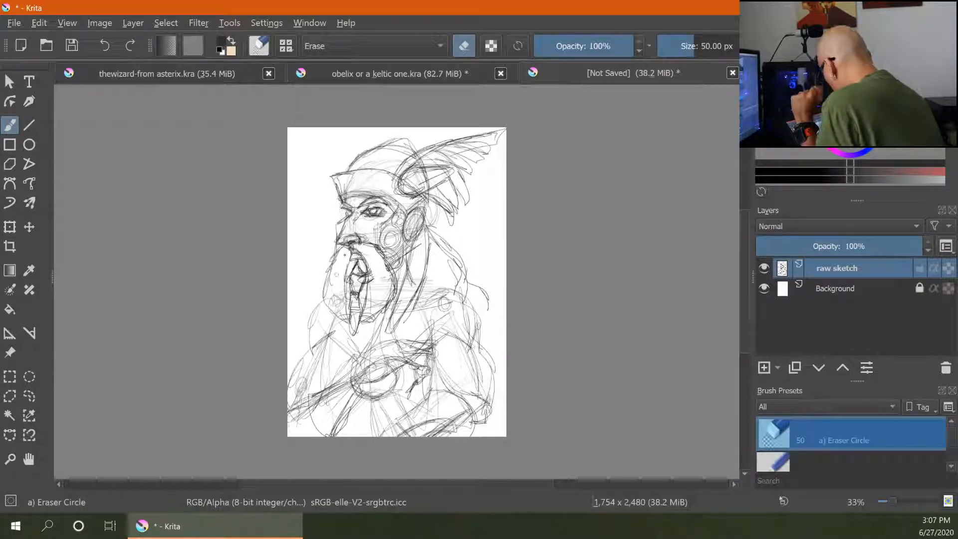
{"action": "left_click_drag", "start_coordinate": [333, 297], "coordinate": [335, 298]}
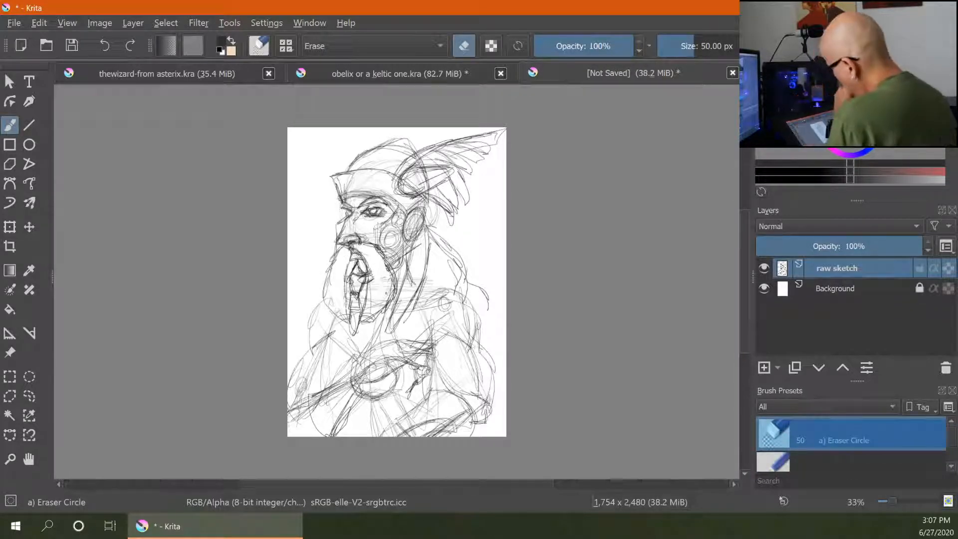
{"action": "key", "text": "slash"}
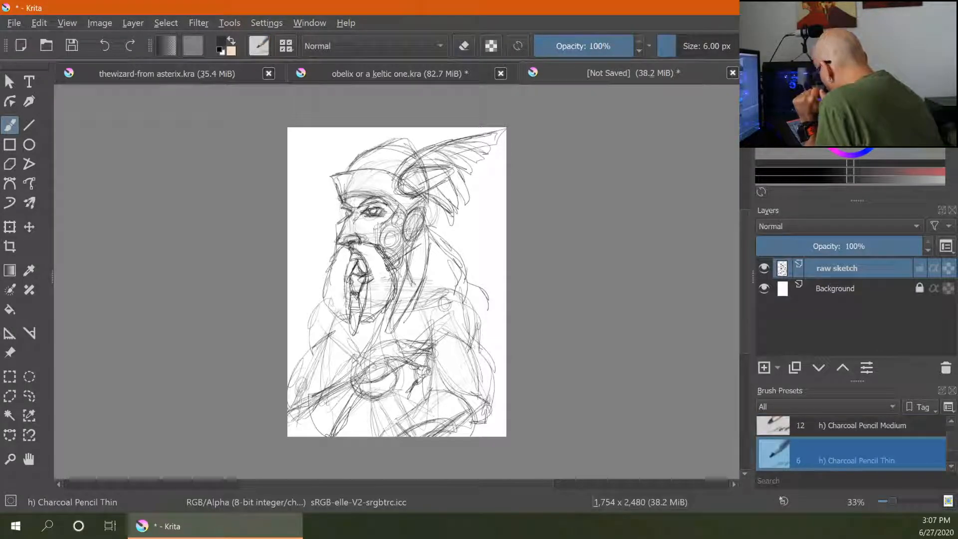
- Add more strands down the centre and left side of the beard
{"action": "mouse_move", "coordinate": [392, 271]}
{"action": "left_mouse_down"}
{"action": "mouse_move", "coordinate": [394, 297]}
{"action": "mouse_move", "coordinate": [369, 322]}
{"action": "left_mouse_up"}
{"action": "left_click_drag", "start_coordinate": [365, 284], "coordinate": [361, 323]}
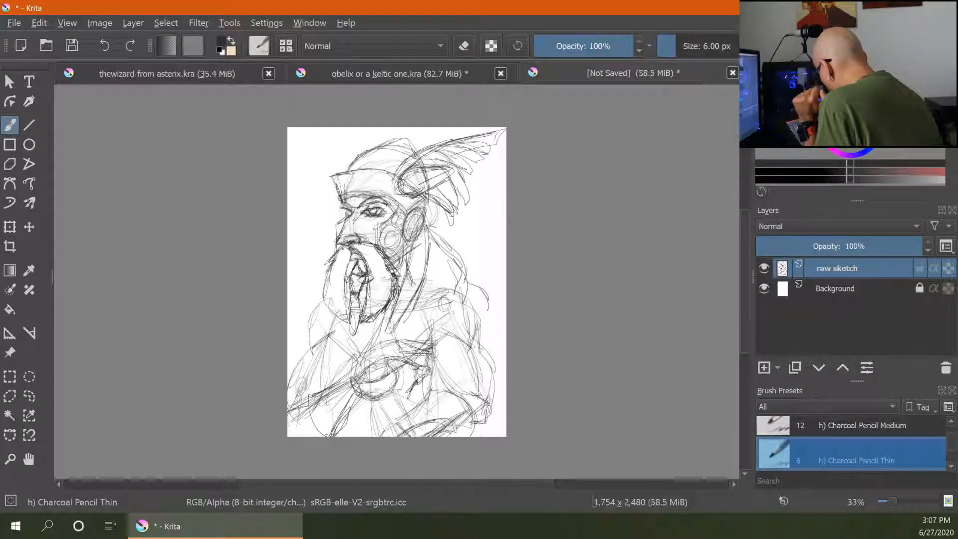
{"action": "left_click_drag", "start_coordinate": [330, 274], "coordinate": [324, 291]}
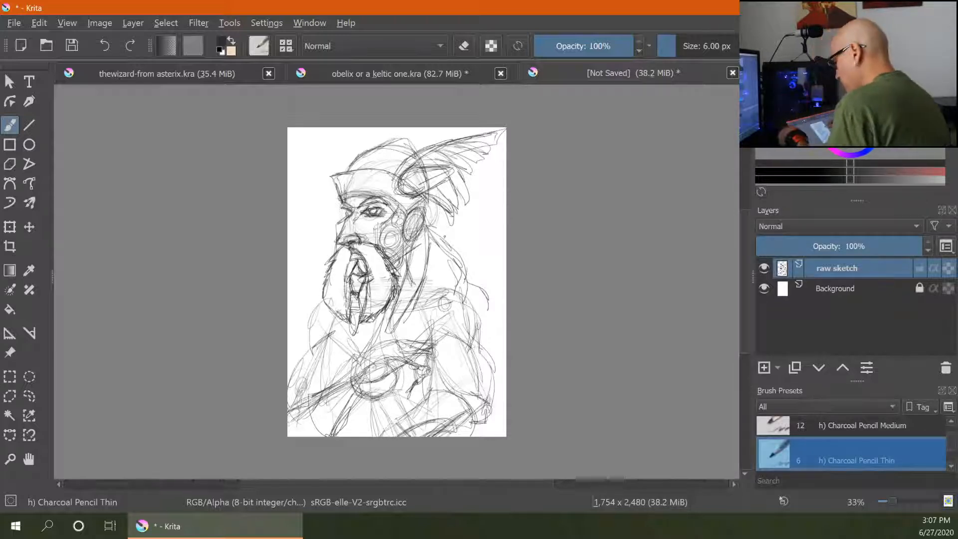
- Erase the cluttered lines inside the open mouth within the beard
{"action": "key", "text": "ctrl+plus"}
{"action": "key", "text": "ctrl+plus"}
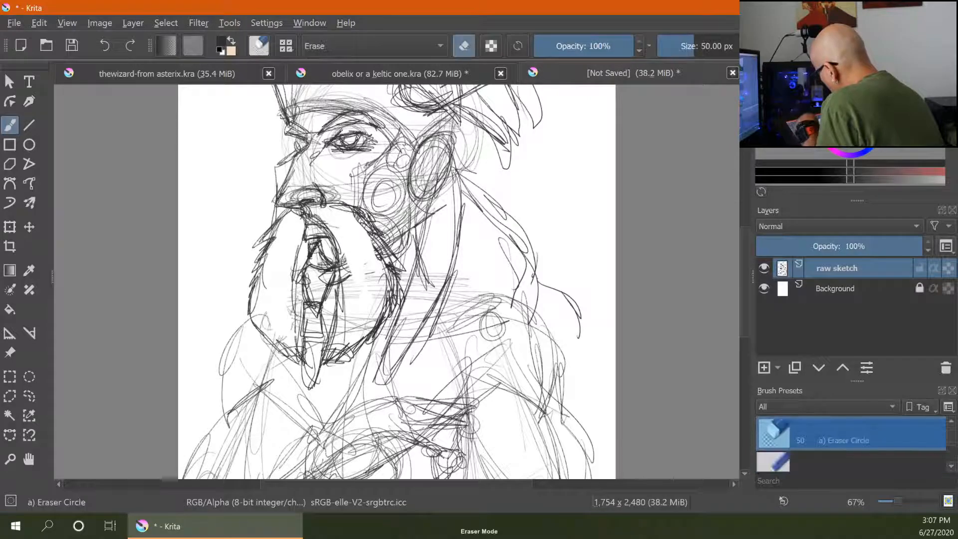
{"action": "mouse_move", "coordinate": [314, 246]}
{"action": "left_mouse_down"}
{"action": "mouse_move", "coordinate": [309, 258]}
{"action": "mouse_move", "coordinate": [334, 263]}
{"action": "mouse_move", "coordinate": [319, 269]}
{"action": "mouse_move", "coordinate": [310, 299]}
{"action": "mouse_move", "coordinate": [327, 296]}
{"action": "left_mouse_up"}
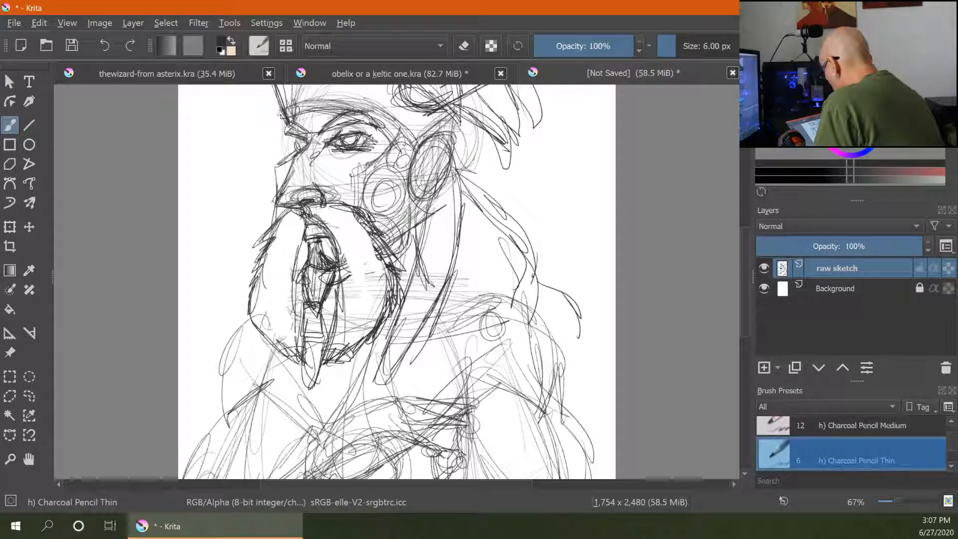
{"action": "key", "text": "e"}
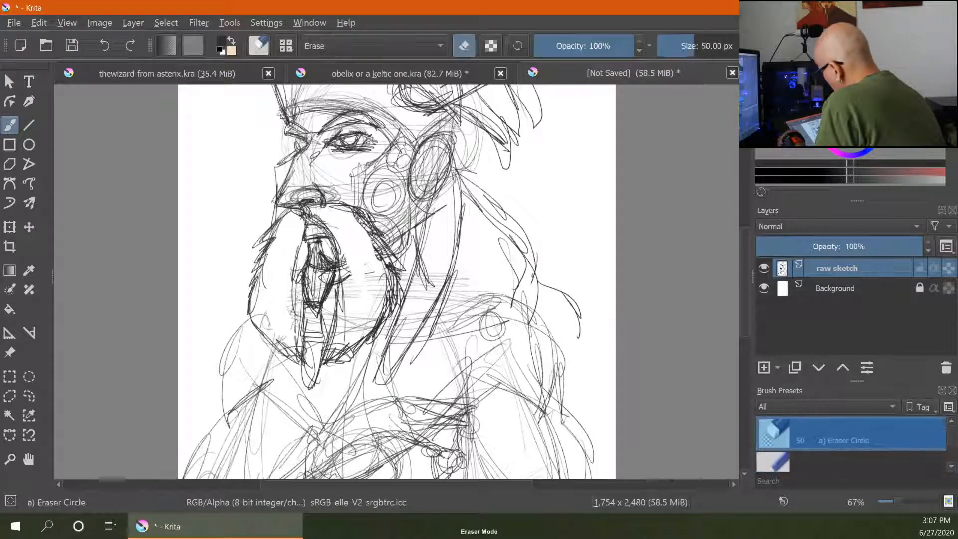
{"action": "mouse_move", "coordinate": [316, 259]}
{"action": "left_mouse_down"}
{"action": "mouse_move", "coordinate": [324, 280]}
{"action": "mouse_move", "coordinate": [325, 255]}
{"action": "mouse_move", "coordinate": [334, 300]}
{"action": "mouse_move", "coordinate": [320, 343]}
{"action": "mouse_move", "coordinate": [305, 320]}
{"action": "mouse_move", "coordinate": [316, 335]}
{"action": "mouse_move", "coordinate": [305, 339]}
{"action": "left_mouse_up"}
- Redraw the lip and teeth lines inside the open mouth with the pencil
{"action": "key", "text": "e"}
{"action": "mouse_move", "coordinate": [329, 322]}
{"action": "left_mouse_down"}
{"action": "mouse_move", "coordinate": [323, 342]}
{"action": "mouse_move", "coordinate": [308, 339]}
{"action": "left_mouse_up"}
{"action": "left_click_drag", "start_coordinate": [332, 320], "coordinate": [318, 343]}
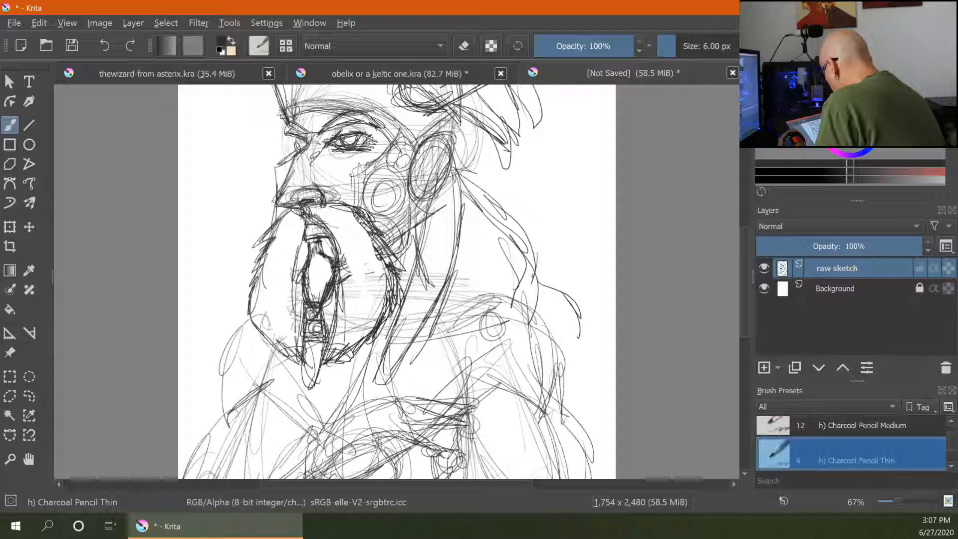
{"action": "left_click_drag", "start_coordinate": [321, 308], "coordinate": [325, 322]}
{"action": "mouse_move", "coordinate": [302, 326]}
{"action": "left_mouse_down"}
{"action": "mouse_move", "coordinate": [301, 372]}
{"action": "mouse_move", "coordinate": [320, 381]}
{"action": "mouse_move", "coordinate": [311, 344]}
{"action": "left_mouse_up"}
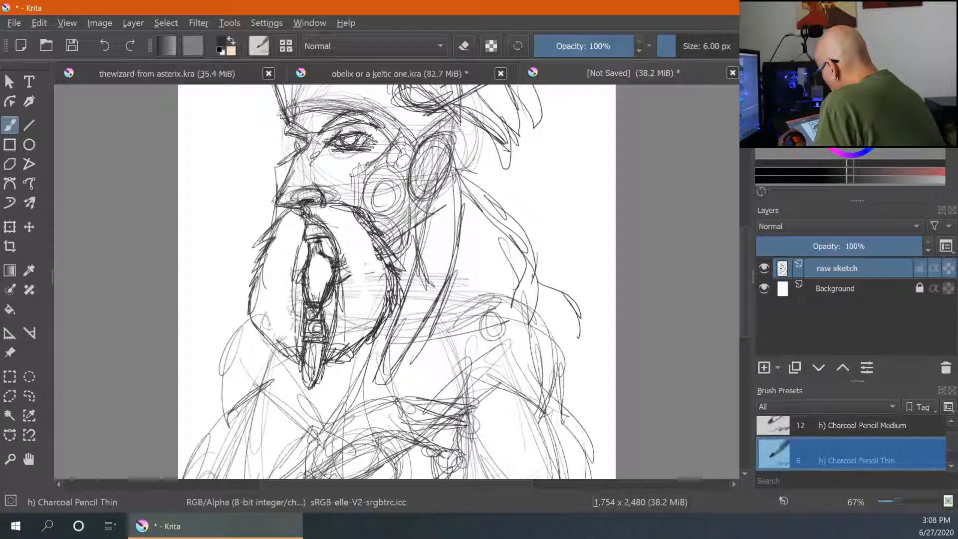
- Refine the nose, brow and forehead lines of the face
{"action": "mouse_move", "coordinate": [321, 195]}
{"action": "left_mouse_down"}
{"action": "mouse_move", "coordinate": [313, 183]}
{"action": "mouse_move", "coordinate": [296, 199]}
{"action": "left_mouse_up"}
{"action": "left_click_drag", "start_coordinate": [333, 151], "coordinate": [361, 160]}
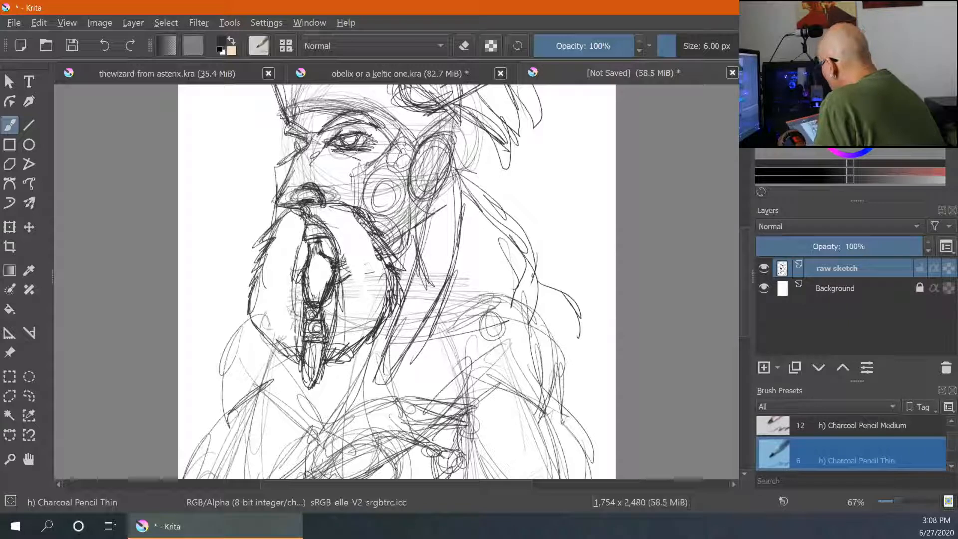
{"action": "left_click_drag", "start_coordinate": [341, 203], "coordinate": [365, 189]}
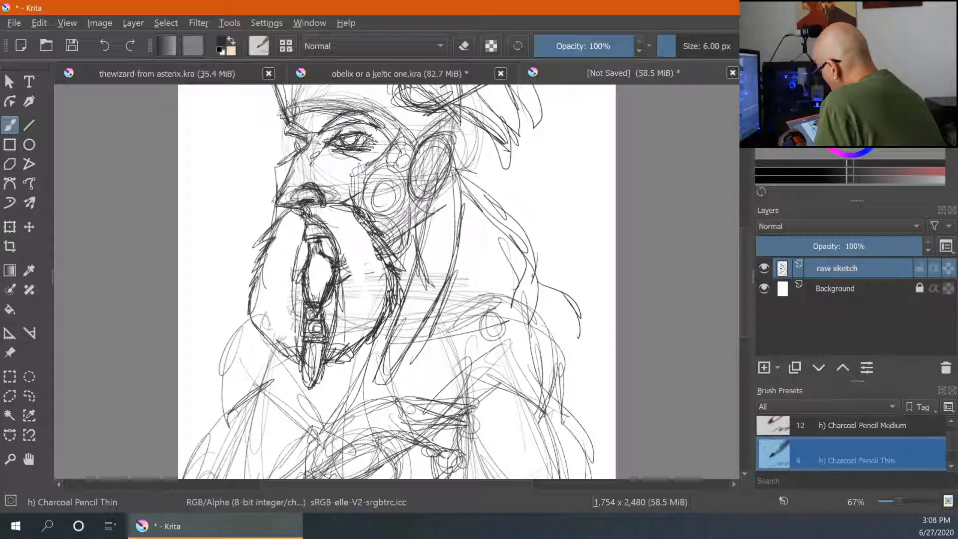
{"action": "left_click_drag", "start_coordinate": [302, 150], "coordinate": [278, 205]}
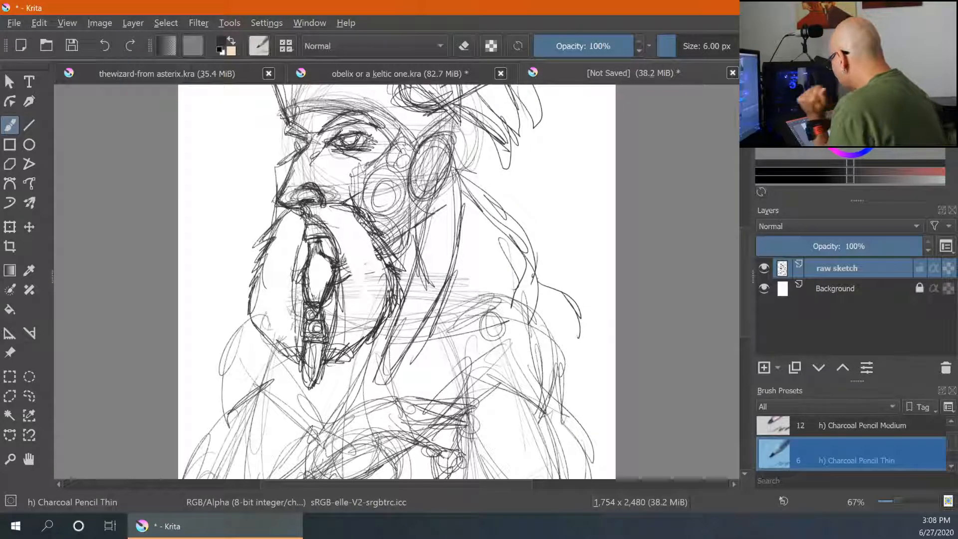
- Add cheekbone and side-of-face lines between the eye and the ear
{"action": "left_click_drag", "start_coordinate": [398, 140], "coordinate": [364, 171]}
{"action": "mouse_move", "coordinate": [377, 160]}
{"action": "left_mouse_down"}
{"action": "mouse_move", "coordinate": [359, 174]}
{"action": "mouse_move", "coordinate": [372, 230]}
{"action": "left_mouse_up"}
{"action": "mouse_move", "coordinate": [357, 196]}
{"action": "left_mouse_down"}
{"action": "mouse_move", "coordinate": [368, 215]}
{"action": "mouse_move", "coordinate": [432, 215]}
{"action": "left_mouse_up"}
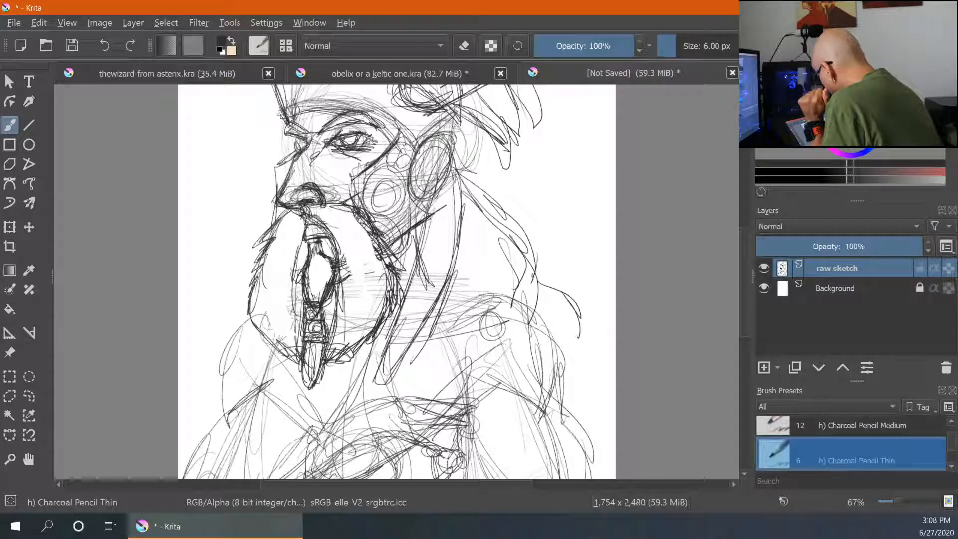
- Sketch the round ear guard and strap lines beside the warrior's ear with the charcoal pencil
{"action": "mouse_move", "coordinate": [383, 248]}
{"action": "left_mouse_down"}
{"action": "mouse_move", "coordinate": [433, 206]}
{"action": "mouse_move", "coordinate": [379, 201]}
{"action": "left_mouse_up"}
{"action": "mouse_move", "coordinate": [398, 169]}
{"action": "left_mouse_down"}
{"action": "mouse_move", "coordinate": [364, 195]}
{"action": "mouse_move", "coordinate": [368, 216]}
{"action": "mouse_move", "coordinate": [412, 206]}
{"action": "mouse_move", "coordinate": [384, 228]}
{"action": "mouse_move", "coordinate": [393, 235]}
{"action": "mouse_move", "coordinate": [400, 226]}
{"action": "left_mouse_up"}
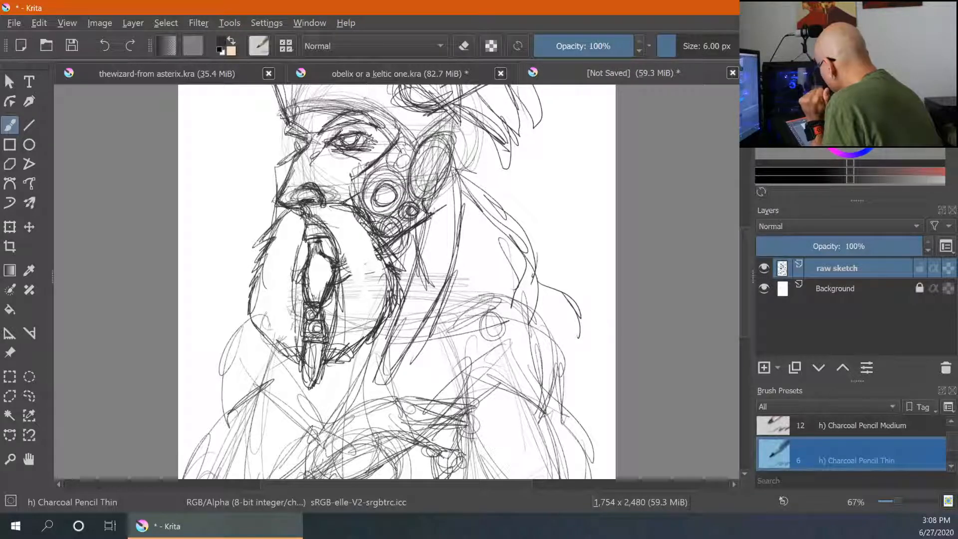
{"action": "mouse_move", "coordinate": [398, 122]}
{"action": "left_mouse_down"}
{"action": "mouse_move", "coordinate": [353, 178]}
{"action": "mouse_move", "coordinate": [352, 210]}
{"action": "left_mouse_up"}
{"action": "left_click_drag", "start_coordinate": [382, 257], "coordinate": [435, 224]}
{"action": "left_click_drag", "start_coordinate": [429, 211], "coordinate": [438, 221]}
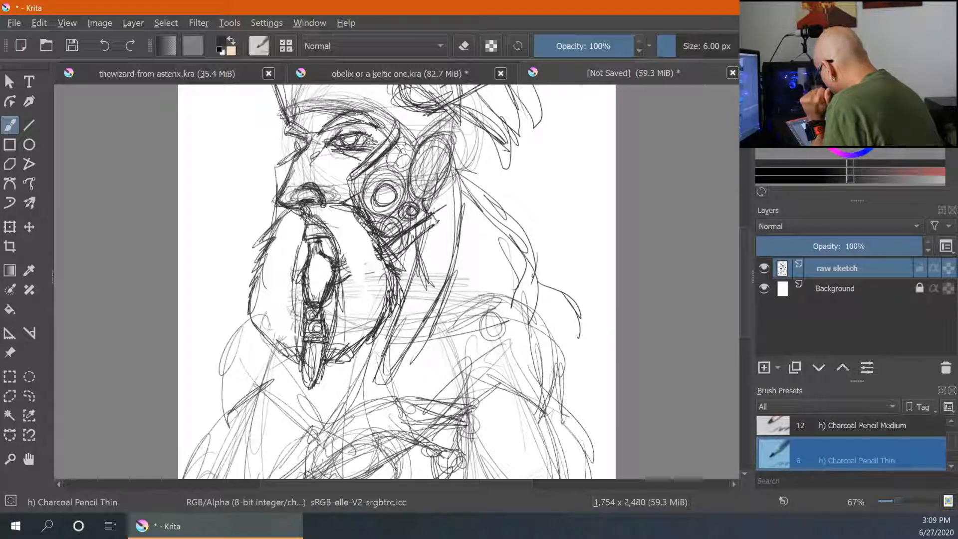
- Add angled cheek-guard lines around the ear guard on the side of the helmet
{"action": "left_click_drag", "start_coordinate": [412, 172], "coordinate": [422, 198]}
{"action": "mouse_move", "coordinate": [418, 145]}
{"action": "left_mouse_down"}
{"action": "mouse_move", "coordinate": [424, 201]}
{"action": "mouse_move", "coordinate": [445, 131]}
{"action": "left_mouse_up"}
{"action": "mouse_move", "coordinate": [437, 175]}
{"action": "left_mouse_down"}
{"action": "mouse_move", "coordinate": [441, 191]}
{"action": "mouse_move", "coordinate": [425, 202]}
{"action": "left_mouse_up"}
{"action": "mouse_move", "coordinate": [435, 146]}
{"action": "left_mouse_down"}
{"action": "mouse_move", "coordinate": [442, 154]}
{"action": "mouse_move", "coordinate": [416, 186]}
{"action": "left_mouse_up"}
{"action": "left_click_drag", "start_coordinate": [428, 150], "coordinate": [417, 156]}
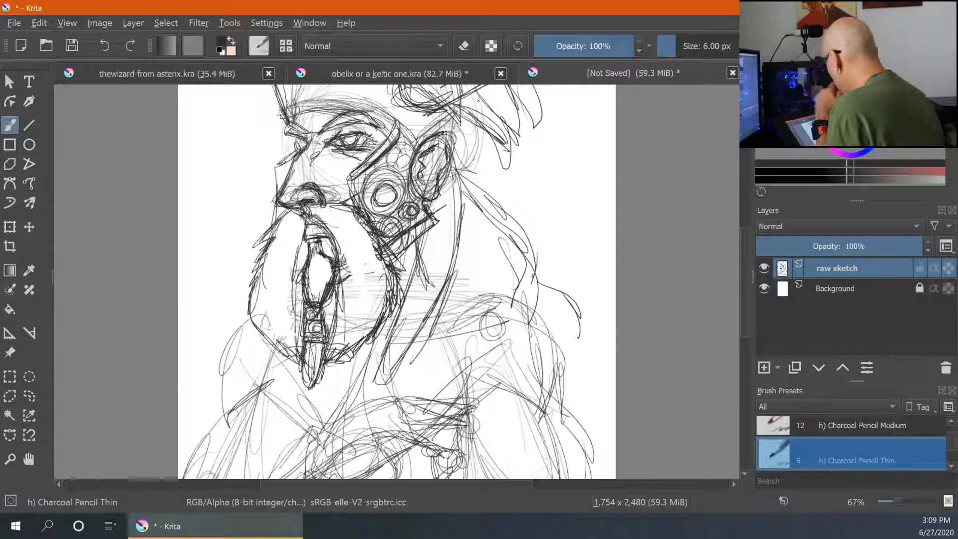
- Add neck lines behind the jaw and beard
{"action": "key", "text": "ctrl+minus"}
{"action": "key", "text": "ctrl+minus"}
{"action": "key", "text": "ctrl+minus"}
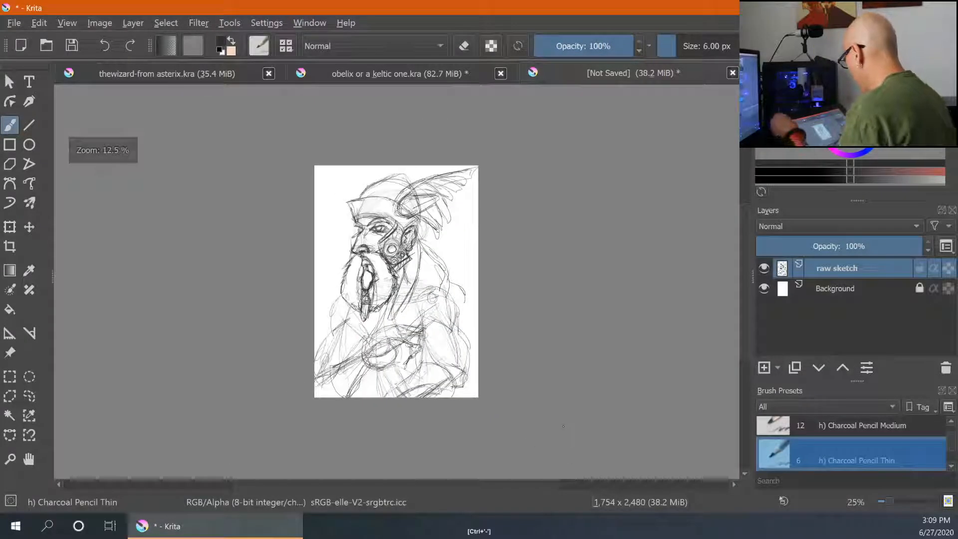
{"action": "key", "text": "ctrl+plus"}
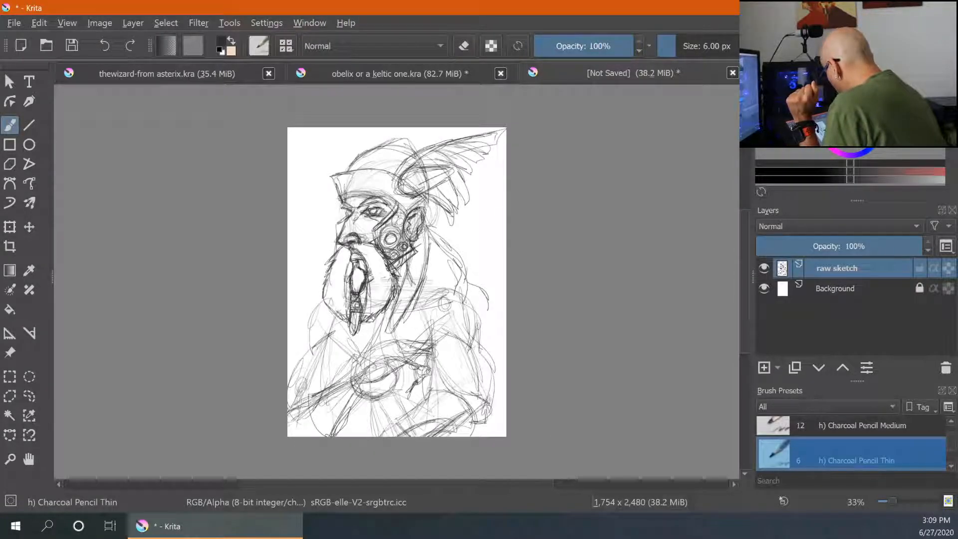
{"action": "left_click_drag", "start_coordinate": [424, 288], "coordinate": [413, 303]}
{"action": "mouse_move", "coordinate": [408, 310]}
{"action": "left_mouse_down"}
{"action": "mouse_move", "coordinate": [462, 285]}
{"action": "mouse_move", "coordinate": [453, 249]}
{"action": "left_mouse_up"}
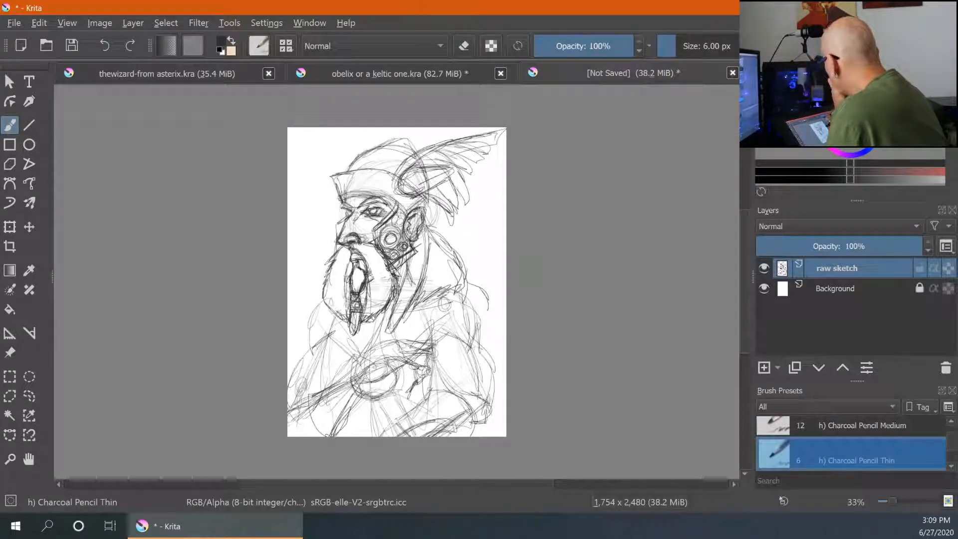
- Look through the other open drawings to compare them with the warrior sketch
{"action": "left_click", "coordinate": [386, 70]}
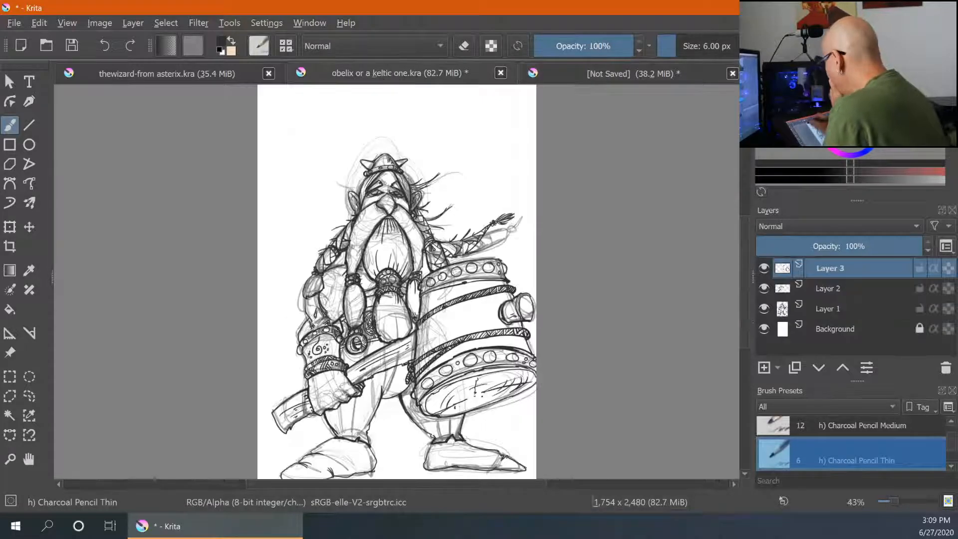
{"action": "left_click", "coordinate": [241, 74]}
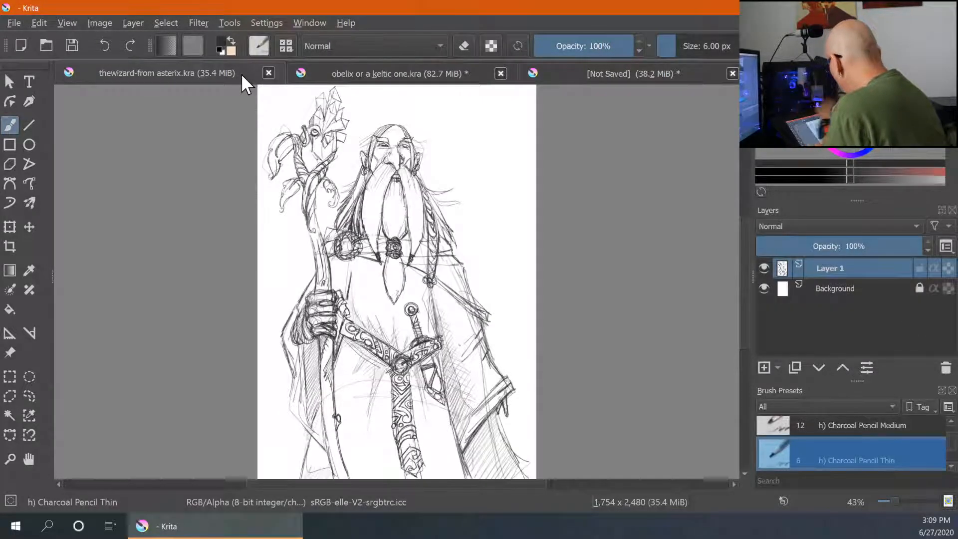
{"action": "left_click", "coordinate": [624, 73]}
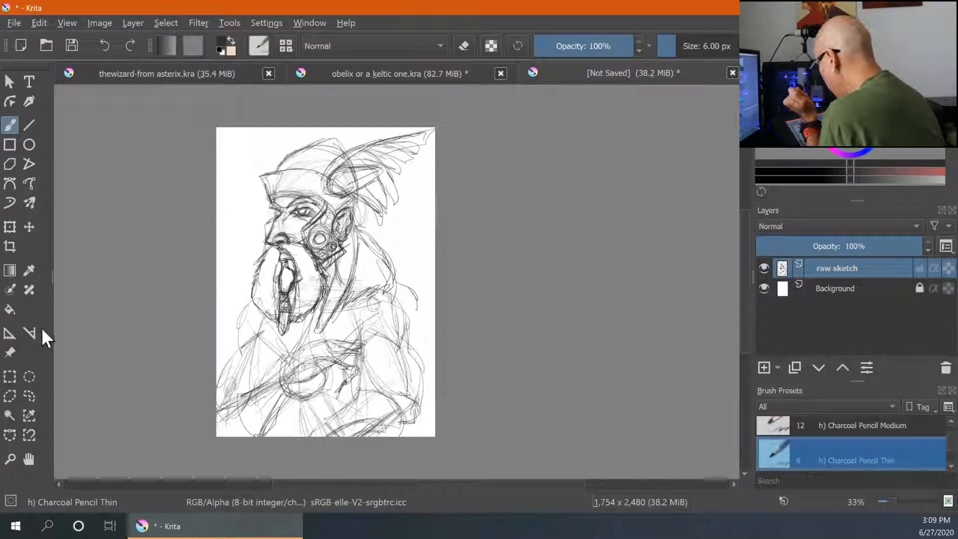
- Lasso-select the head and helmet, then scale the selection down slightly and shift it upward
{"action": "left_click", "coordinate": [30, 396]}
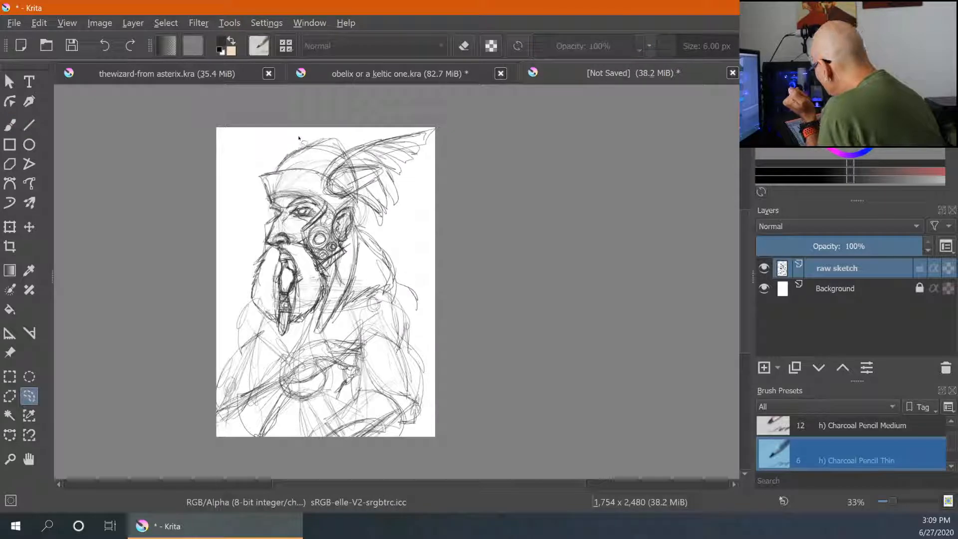
{"action": "left_click_drag", "start_coordinate": [253, 163], "coordinate": [239, 299]}
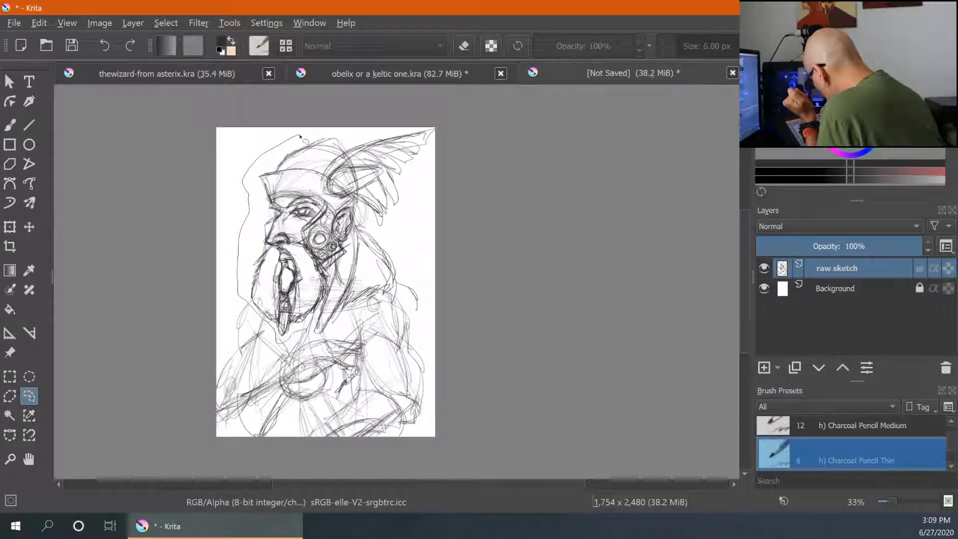
{"action": "left_click_drag", "start_coordinate": [332, 326], "coordinate": [405, 268]}
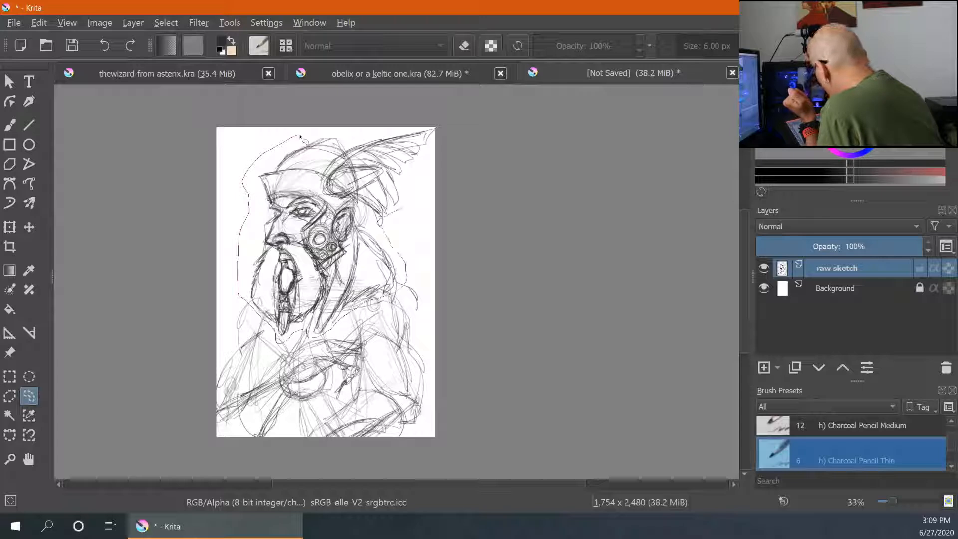
{"action": "left_click_drag", "start_coordinate": [301, 136], "coordinate": [301, 134]}
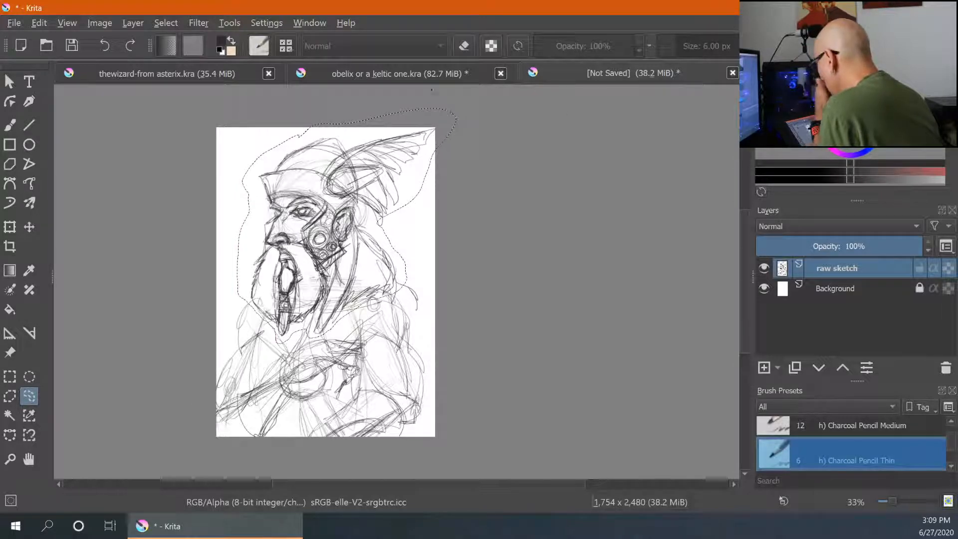
{"action": "left_click", "coordinate": [9, 228]}
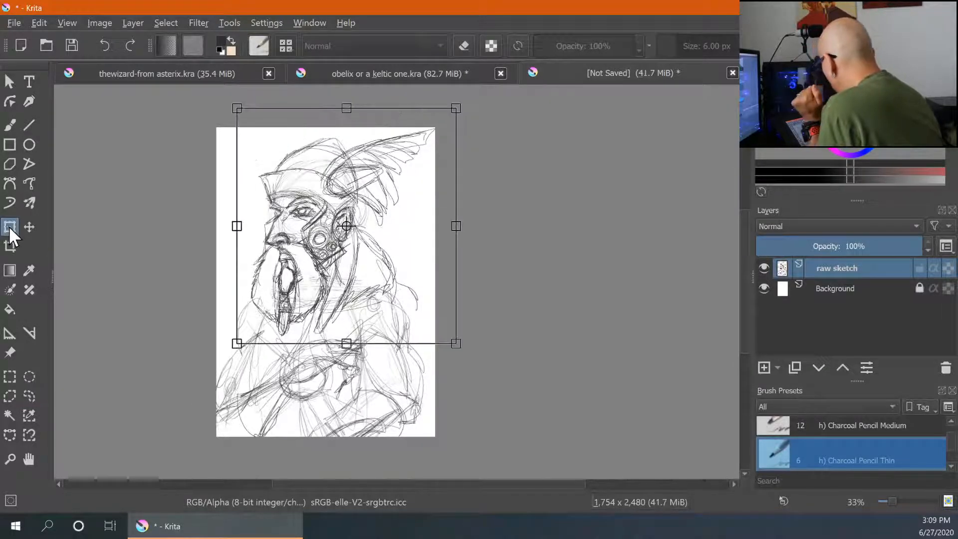
{"action": "mouse_move", "coordinate": [456, 108]}
{"action": "left_mouse_down"}
{"action": "mouse_move", "coordinate": [400, 170]}
{"action": "mouse_move", "coordinate": [416, 151]}
{"action": "left_mouse_up"}
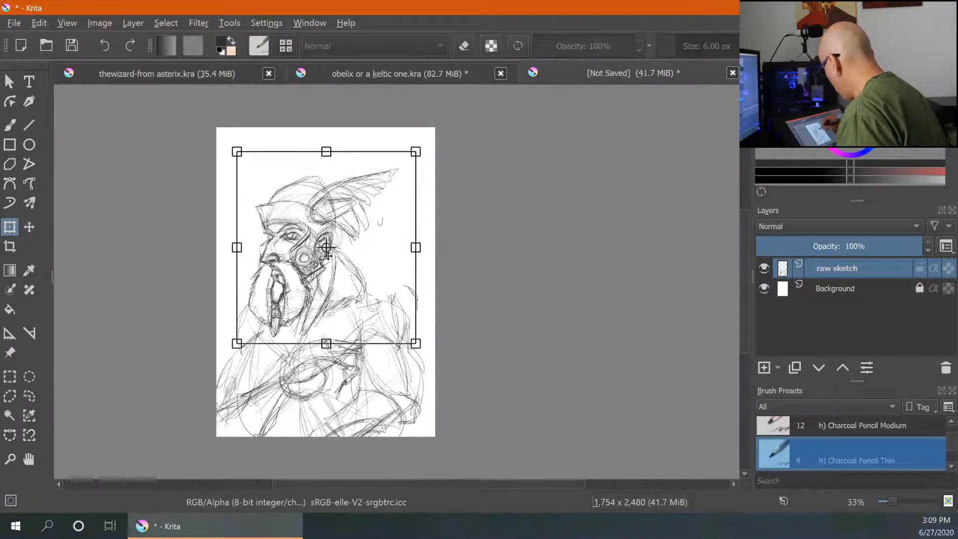
{"action": "left_click_drag", "start_coordinate": [327, 247], "coordinate": [339, 225]}
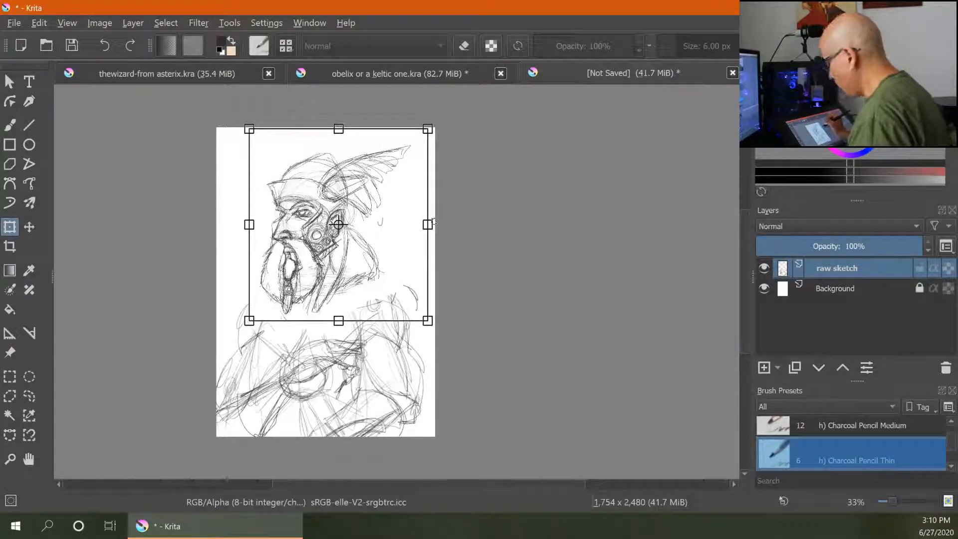
{"action": "key", "text": "Return"}
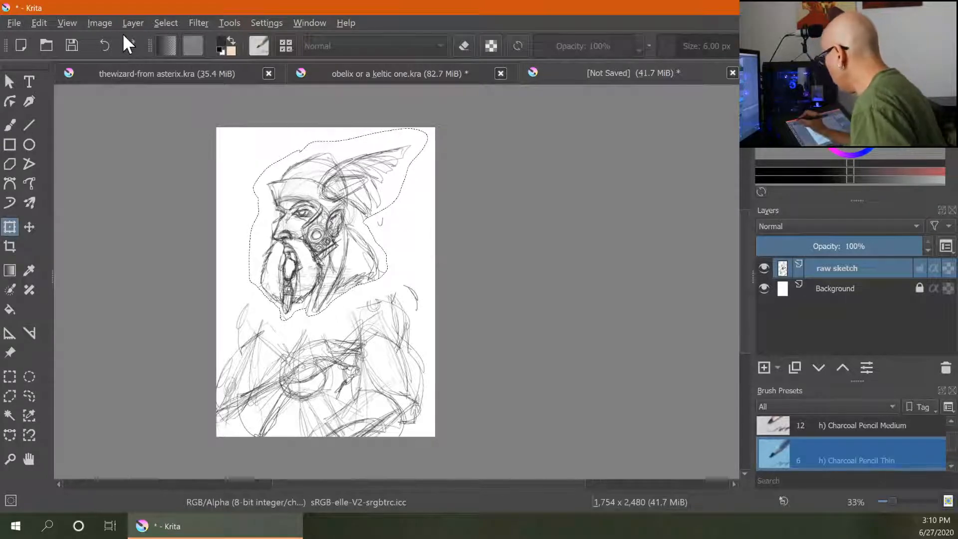
- Clear the selection around the transformed head
{"action": "left_click", "coordinate": [106, 44]}
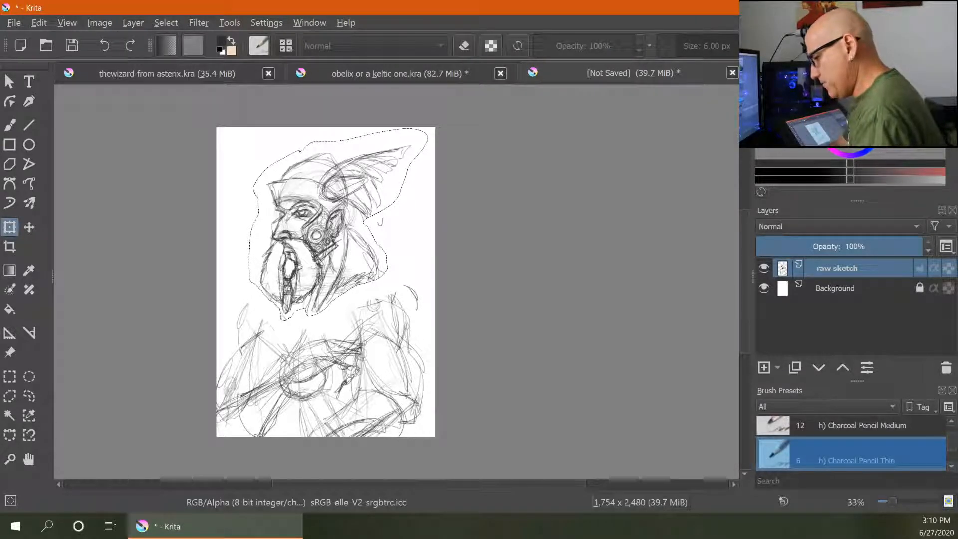
{"action": "key", "text": "alt+shift+d"}
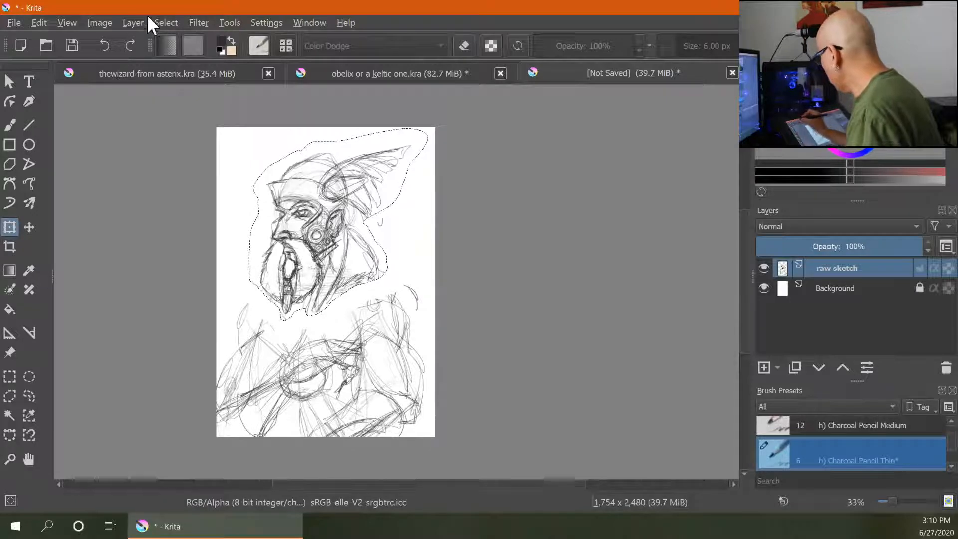
{"action": "left_click", "coordinate": [166, 24]}
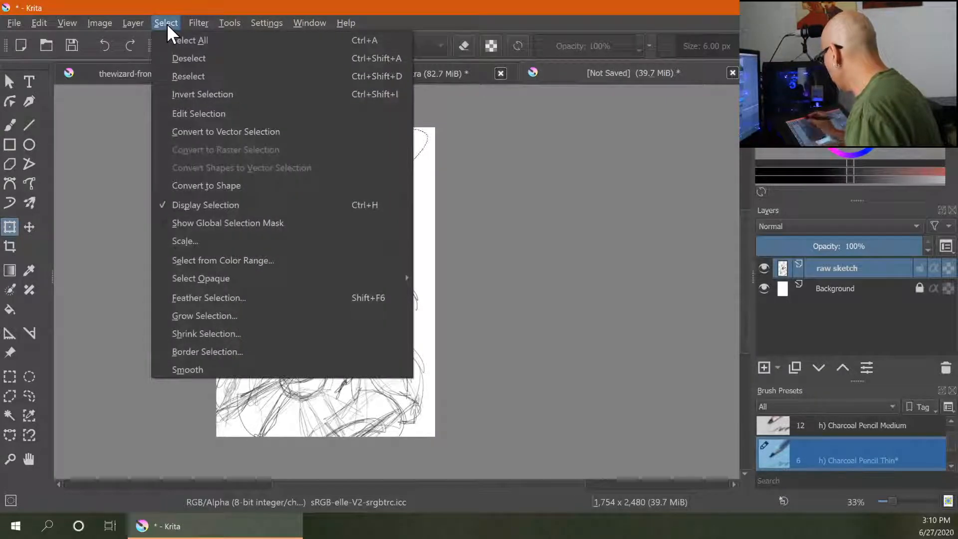
{"action": "left_click", "coordinate": [208, 59]}
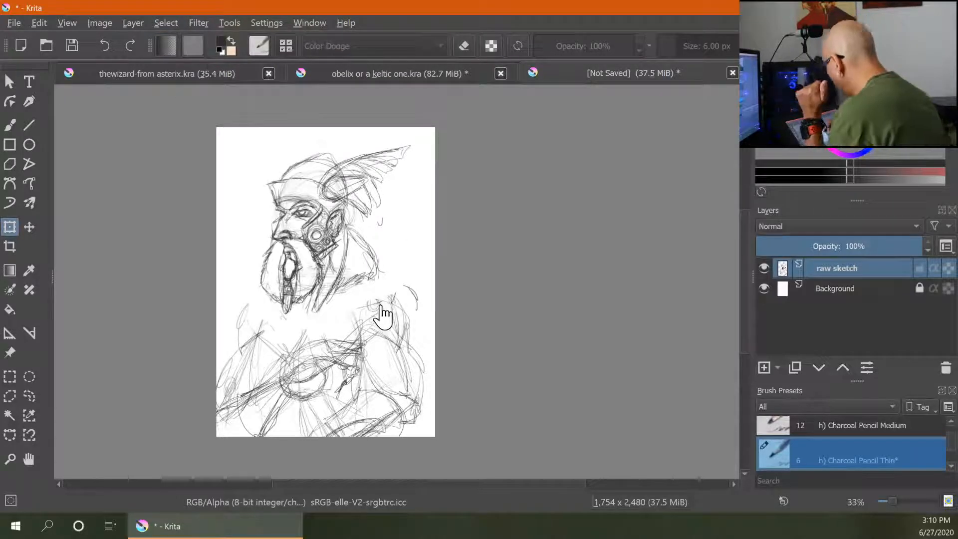
- Redraw the lower outline of the beard on both sides with the pencil
{"action": "left_click", "coordinate": [10, 125]}
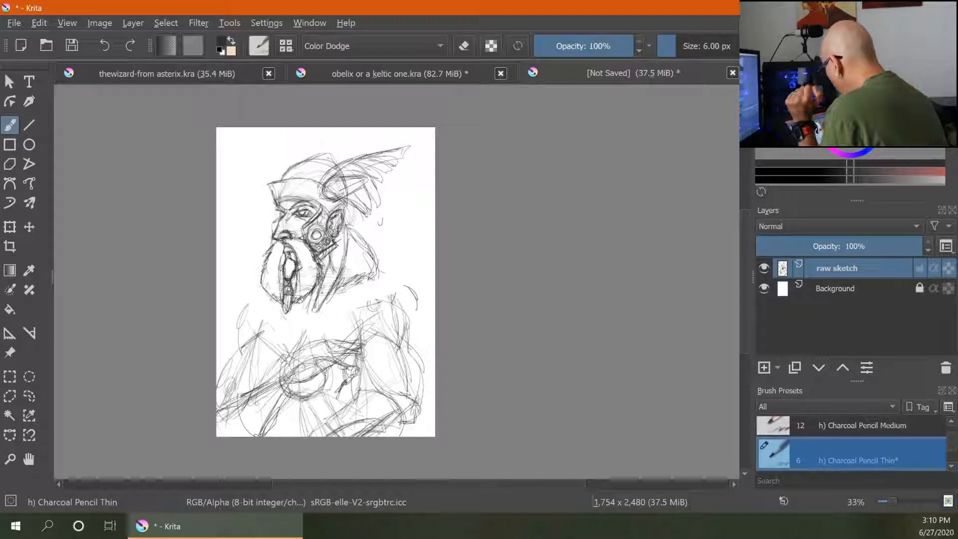
{"action": "left_click_drag", "start_coordinate": [306, 317], "coordinate": [336, 282]}
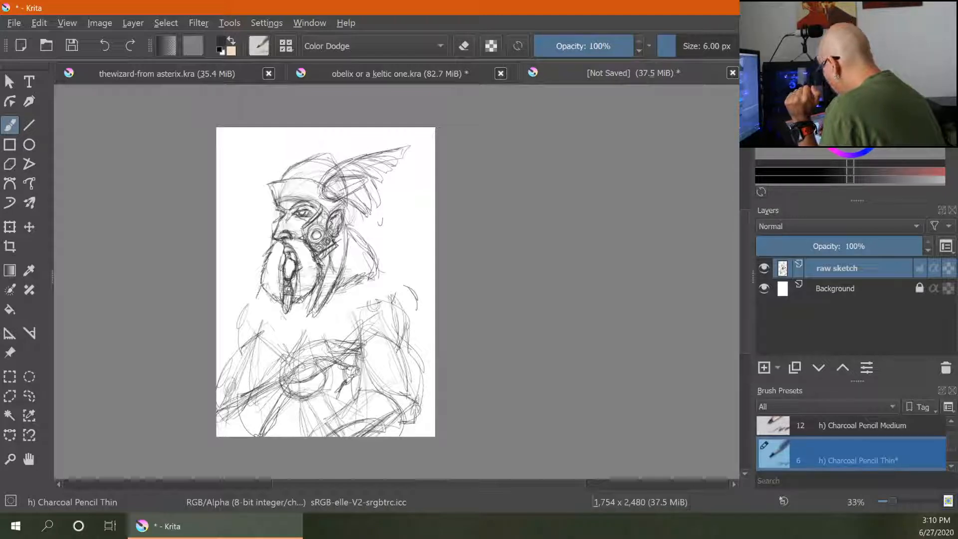
{"action": "left_click_drag", "start_coordinate": [263, 285], "coordinate": [256, 301]}
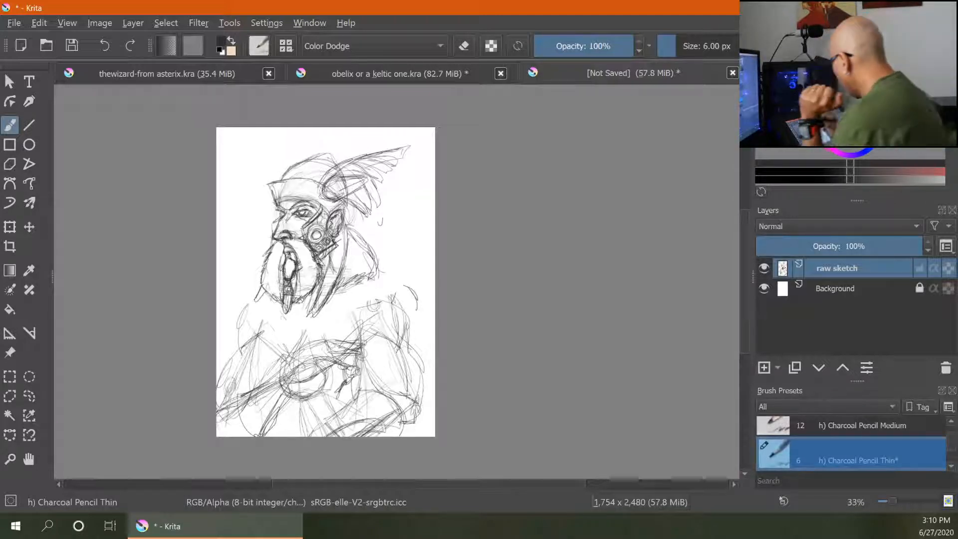
- Draw the feathers of both helmet wings
{"action": "mouse_move", "coordinate": [339, 178]}
{"action": "left_mouse_down"}
{"action": "mouse_move", "coordinate": [333, 201]}
{"action": "mouse_move", "coordinate": [370, 177]}
{"action": "left_mouse_up"}
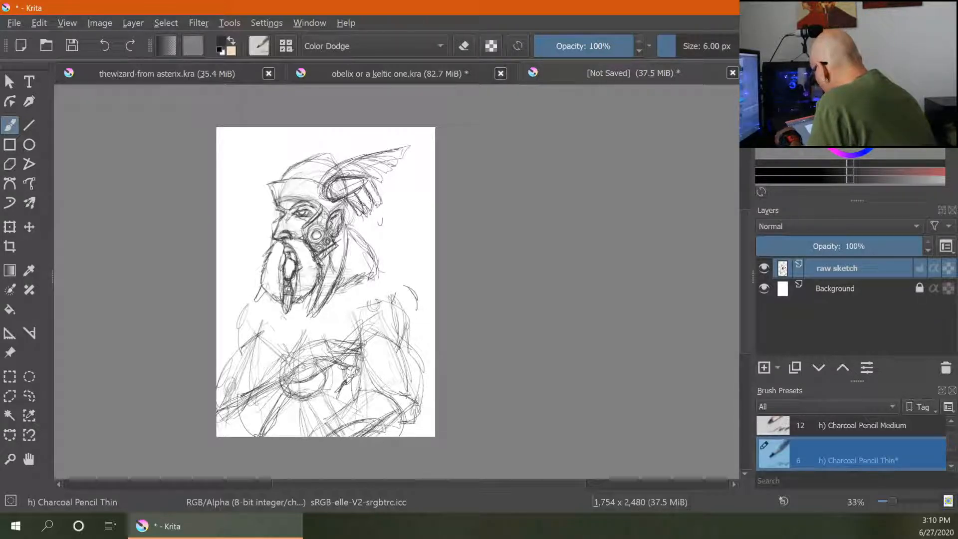
{"action": "mouse_move", "coordinate": [369, 182]}
{"action": "left_mouse_down"}
{"action": "mouse_move", "coordinate": [382, 205]}
{"action": "mouse_move", "coordinate": [399, 185]}
{"action": "left_mouse_up"}
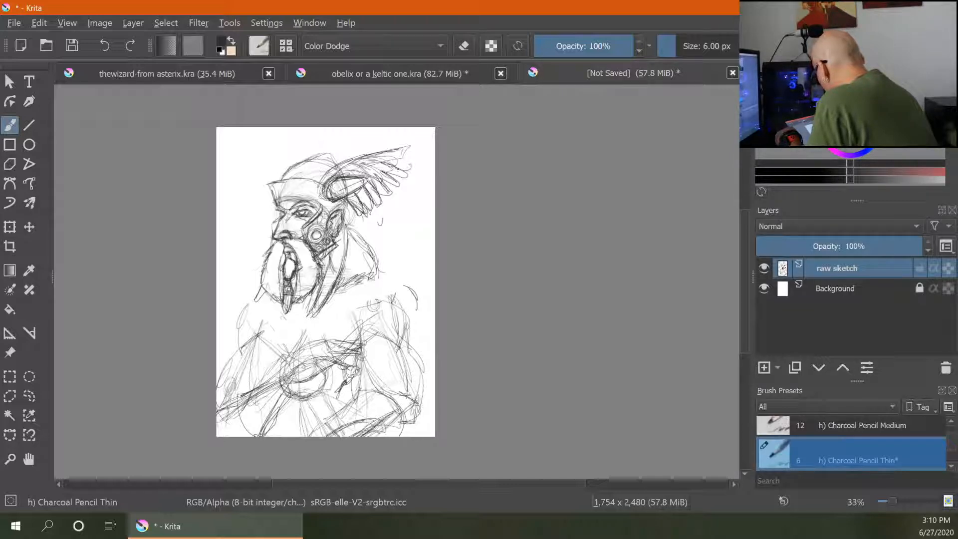
{"action": "mouse_move", "coordinate": [344, 173]}
{"action": "left_mouse_down"}
{"action": "mouse_move", "coordinate": [407, 160]}
{"action": "mouse_move", "coordinate": [351, 176]}
{"action": "mouse_move", "coordinate": [409, 142]}
{"action": "mouse_move", "coordinate": [346, 172]}
{"action": "left_mouse_up"}
{"action": "left_click_drag", "start_coordinate": [373, 140], "coordinate": [347, 172]}
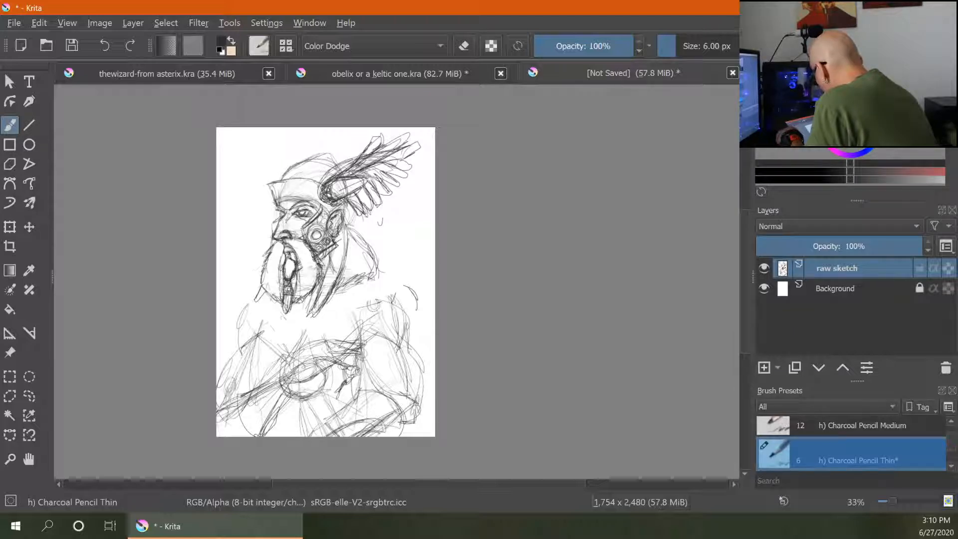
{"action": "mouse_move", "coordinate": [341, 204]}
{"action": "left_mouse_down"}
{"action": "mouse_move", "coordinate": [358, 189]}
{"action": "mouse_move", "coordinate": [361, 154]}
{"action": "left_mouse_up"}
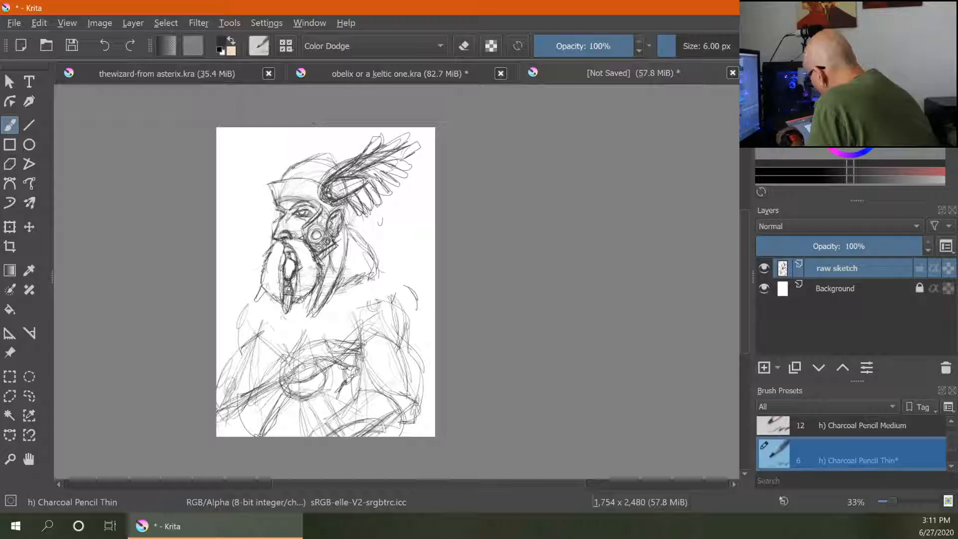
{"action": "left_click_drag", "start_coordinate": [299, 135], "coordinate": [291, 166]}
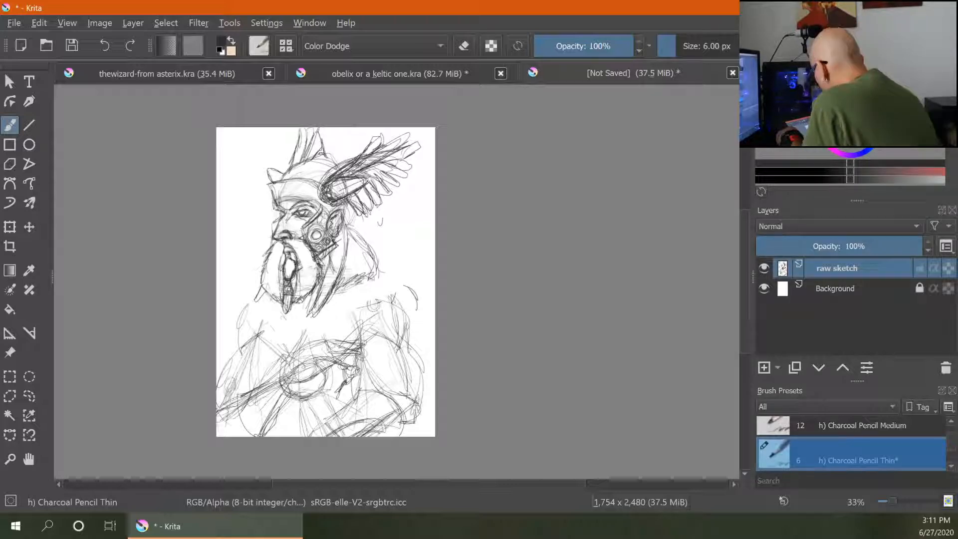
- Reinforce the helmet brim line and save the document
{"action": "left_click_drag", "start_coordinate": [296, 200], "coordinate": [322, 214]}
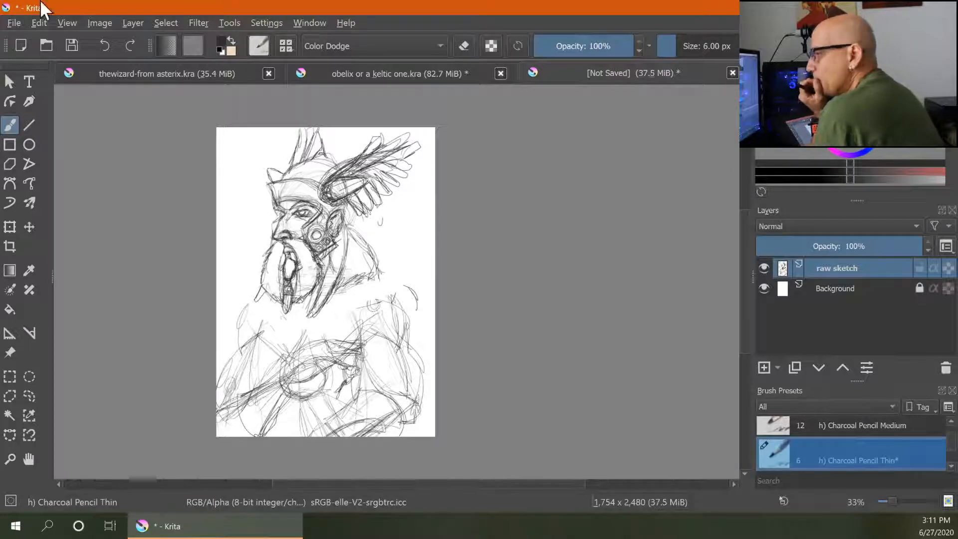
{"action": "key", "text": "ctrl+s"}
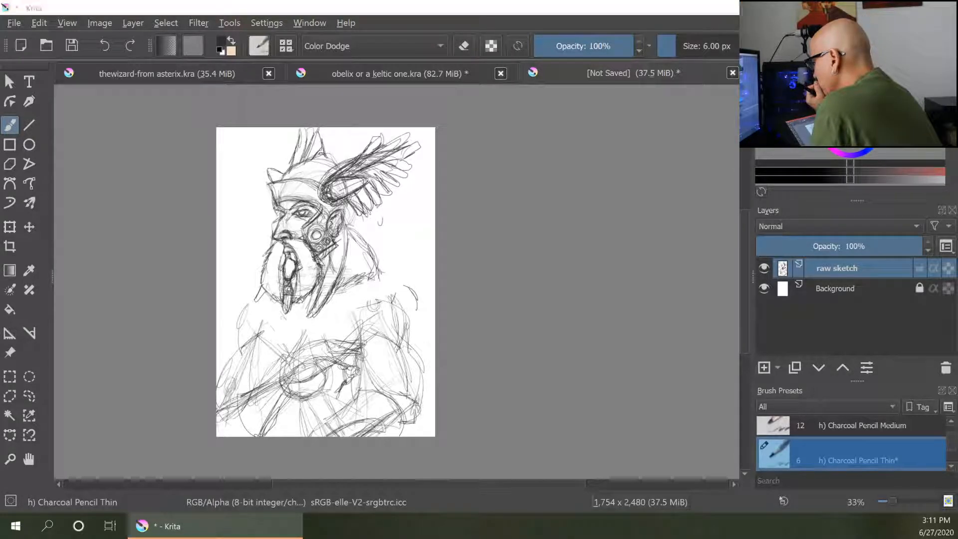
{"action": "key", "text": "ctrl+super+Right"}
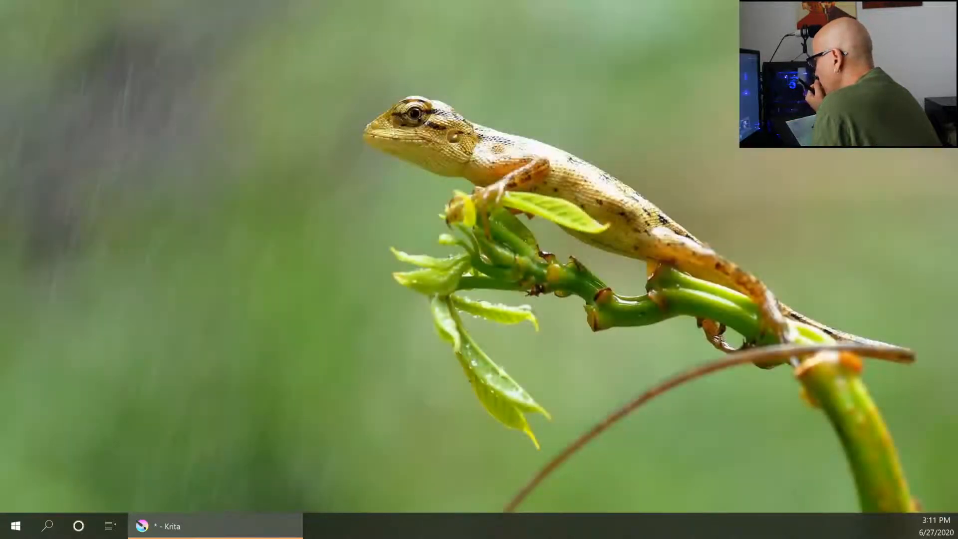
{"action": "key", "text": "ctrl+super+Left"}
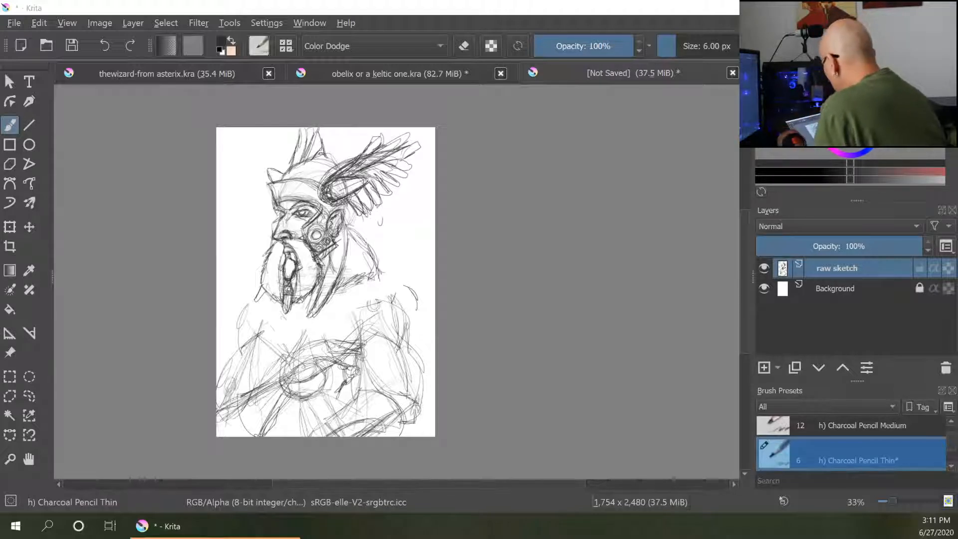
- Sketch a round shoulder brooch and the cloak lines sweeping across the chest
{"action": "mouse_move", "coordinate": [258, 294]}
{"action": "left_mouse_down"}
{"action": "mouse_move", "coordinate": [241, 314]}
{"action": "mouse_move", "coordinate": [279, 295]}
{"action": "left_mouse_up"}
{"action": "left_click_drag", "start_coordinate": [248, 323], "coordinate": [354, 330]}
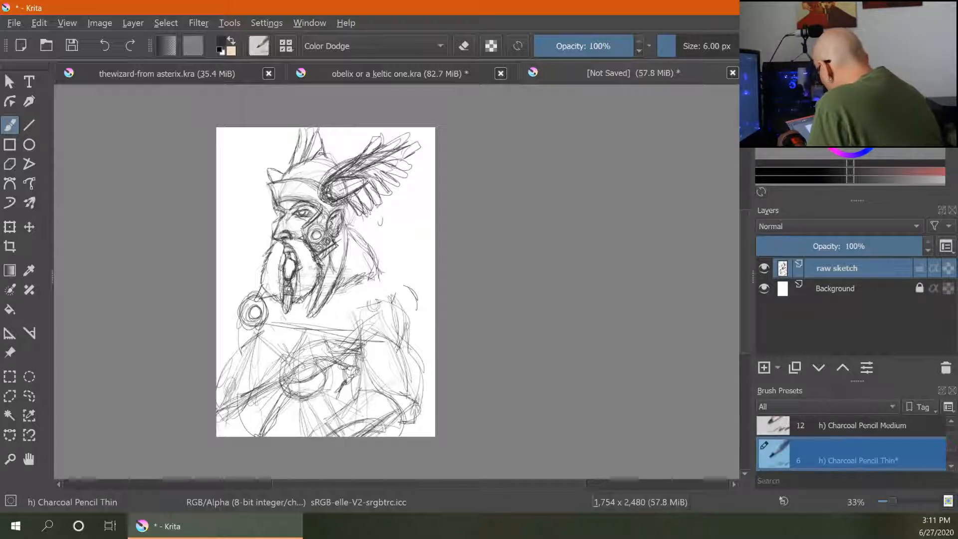
{"action": "left_click_drag", "start_coordinate": [270, 324], "coordinate": [434, 346]}
{"action": "left_click_drag", "start_coordinate": [324, 330], "coordinate": [429, 348]}
{"action": "left_click_drag", "start_coordinate": [288, 311], "coordinate": [405, 288]}
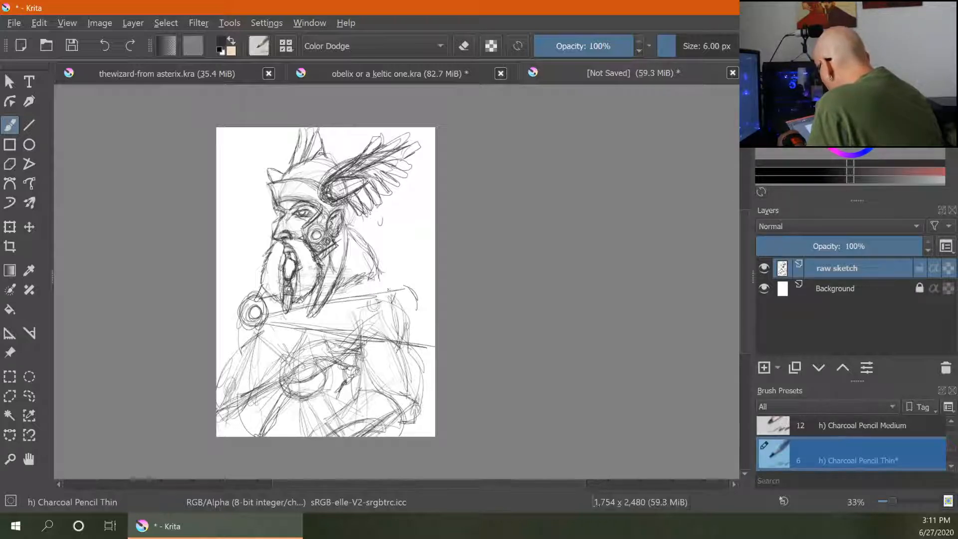
- Add sweeping cloak lines across the chest and torso with the thin charcoal pencil
{"action": "mouse_move", "coordinate": [344, 285]}
{"action": "left_mouse_down"}
{"action": "mouse_move", "coordinate": [407, 283]}
{"action": "mouse_move", "coordinate": [436, 347]}
{"action": "left_mouse_up"}
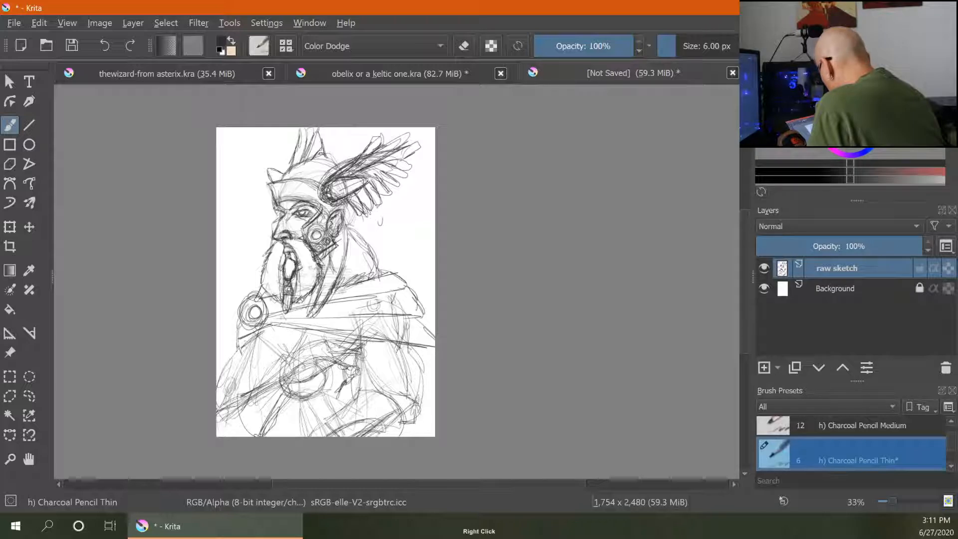
{"action": "left_click_drag", "start_coordinate": [240, 345], "coordinate": [275, 327]}
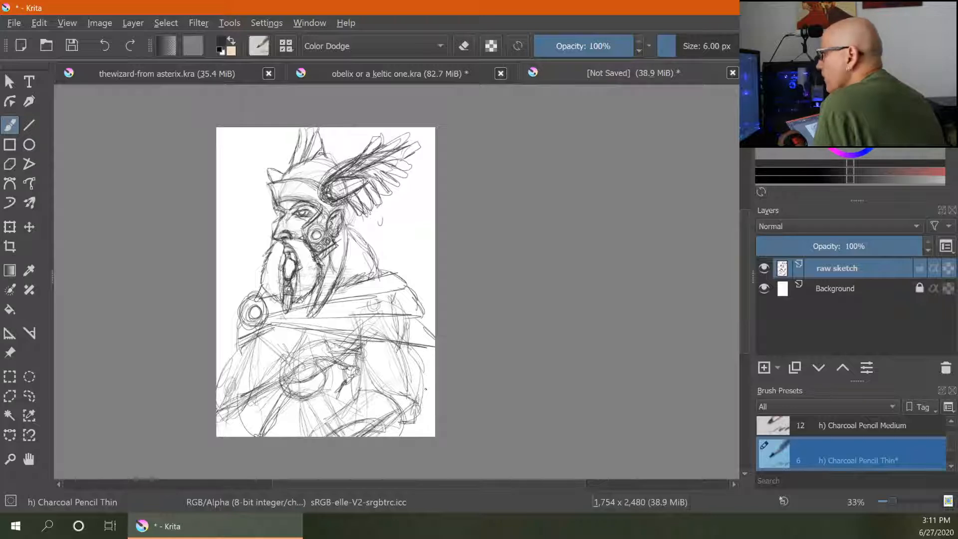
{"action": "left_click_drag", "start_coordinate": [368, 382], "coordinate": [367, 353]}
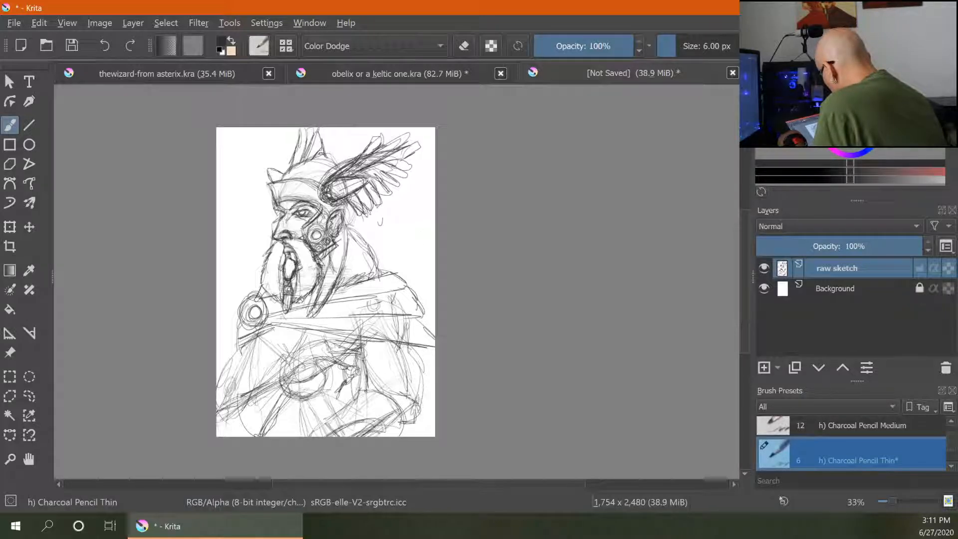
- Sketch curved fold and arm strokes in the lower right part of the figure
{"action": "left_click_drag", "start_coordinate": [431, 401], "coordinate": [411, 341]}
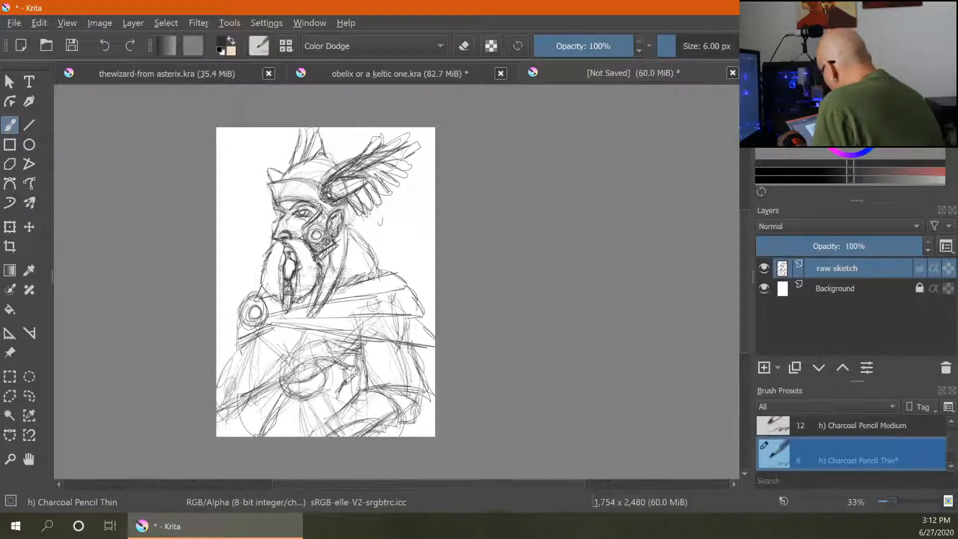
{"action": "left_click_drag", "start_coordinate": [361, 395], "coordinate": [378, 430]}
{"action": "mouse_move", "coordinate": [362, 398]}
{"action": "left_mouse_down"}
{"action": "mouse_move", "coordinate": [382, 392]}
{"action": "mouse_move", "coordinate": [379, 428]}
{"action": "left_mouse_up"}
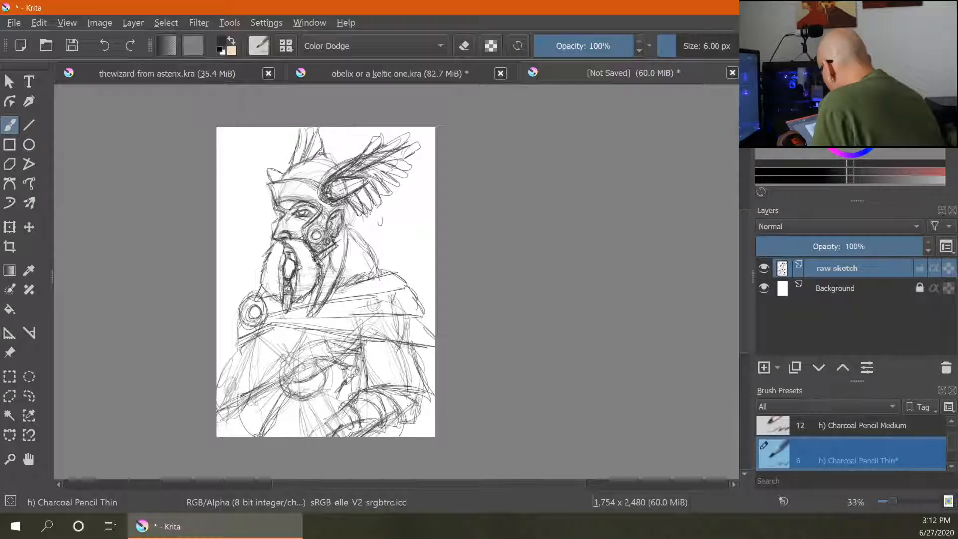
{"action": "left_click_drag", "start_coordinate": [403, 390], "coordinate": [405, 422]}
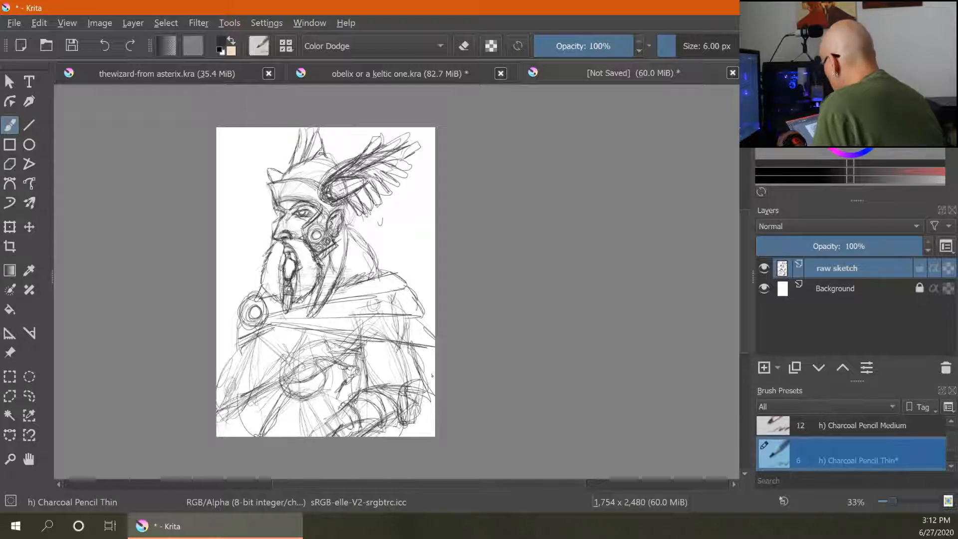
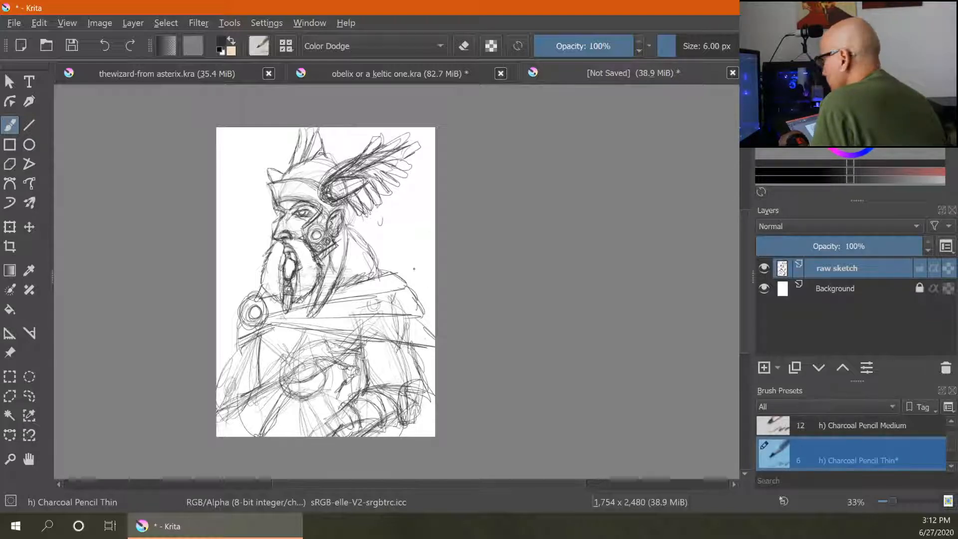
- Reinforce the arm and bracer strokes on the figure's lower right side with the thin charcoal pencil
{"action": "left_click_drag", "start_coordinate": [424, 380], "coordinate": [412, 345]}
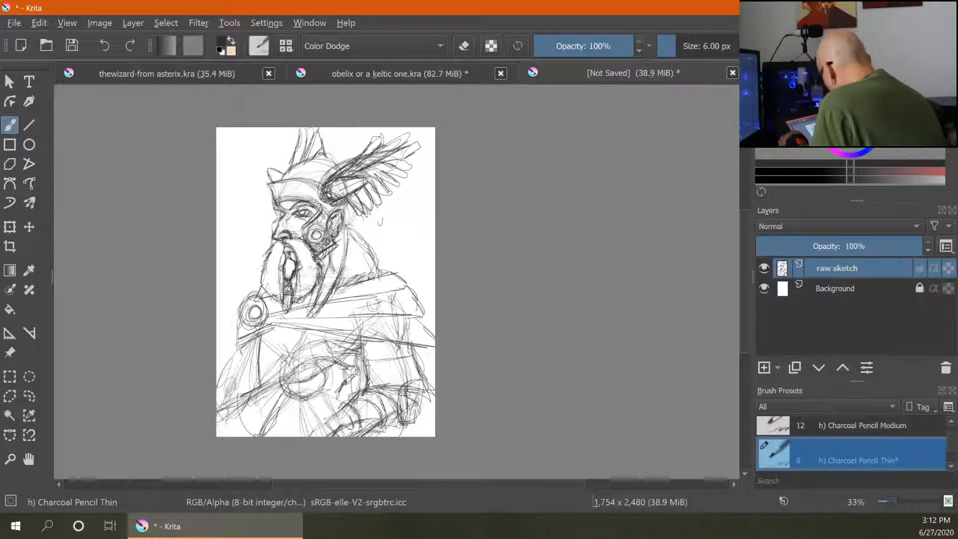
{"action": "mouse_move", "coordinate": [414, 361]}
{"action": "left_mouse_down"}
{"action": "mouse_move", "coordinate": [368, 366]}
{"action": "mouse_move", "coordinate": [370, 378]}
{"action": "mouse_move", "coordinate": [370, 344]}
{"action": "mouse_move", "coordinate": [406, 355]}
{"action": "left_mouse_up"}
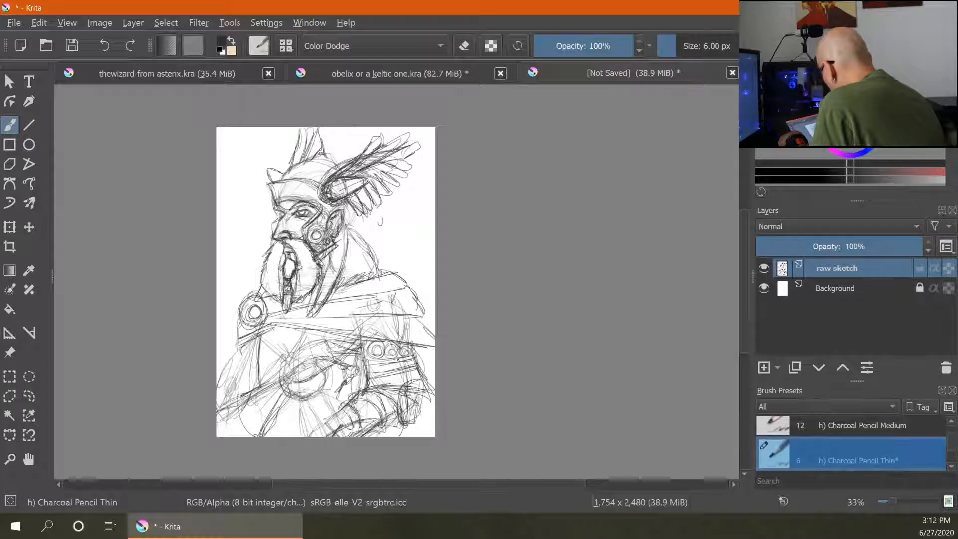
{"action": "left_click_drag", "start_coordinate": [392, 387], "coordinate": [423, 377]}
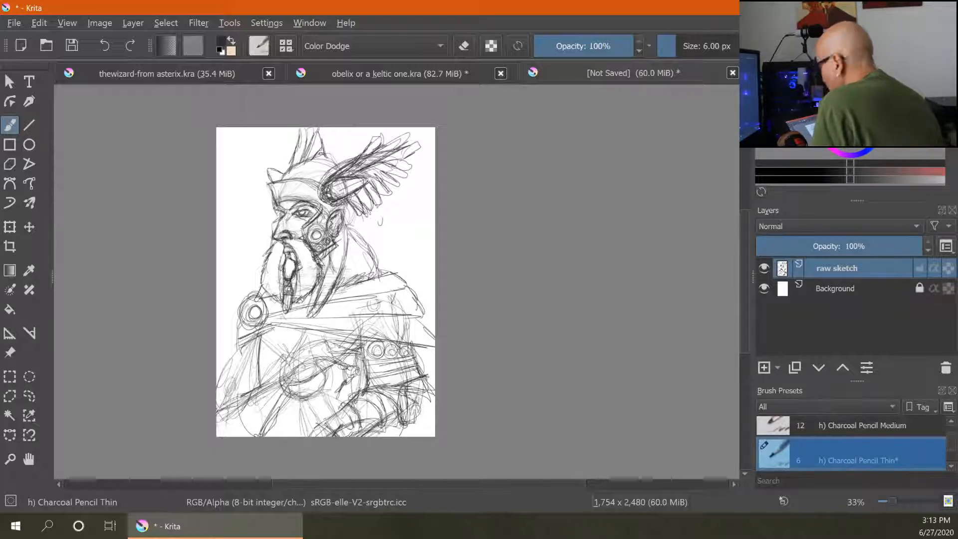
{"action": "mouse_move", "coordinate": [292, 396]}
{"action": "left_mouse_down"}
{"action": "mouse_move", "coordinate": [319, 395]}
{"action": "mouse_move", "coordinate": [305, 393]}
{"action": "mouse_move", "coordinate": [316, 387]}
{"action": "mouse_move", "coordinate": [315, 419]}
{"action": "mouse_move", "coordinate": [333, 407]}
{"action": "mouse_move", "coordinate": [373, 429]}
{"action": "mouse_move", "coordinate": [381, 420]}
{"action": "left_mouse_up"}
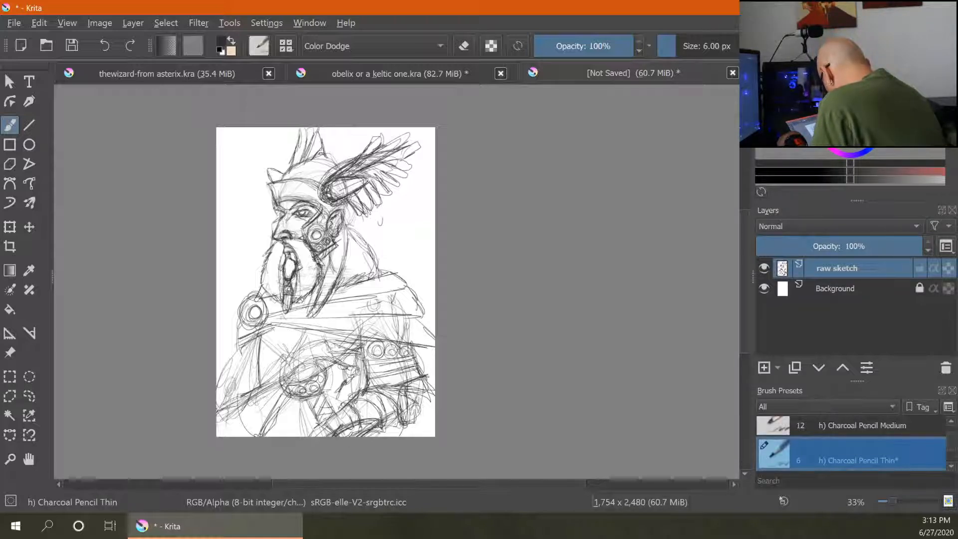
- Erase and redraw a short stroke on the lower arm, and add strokes along the figure's lower left edge
{"action": "key", "text": "e"}
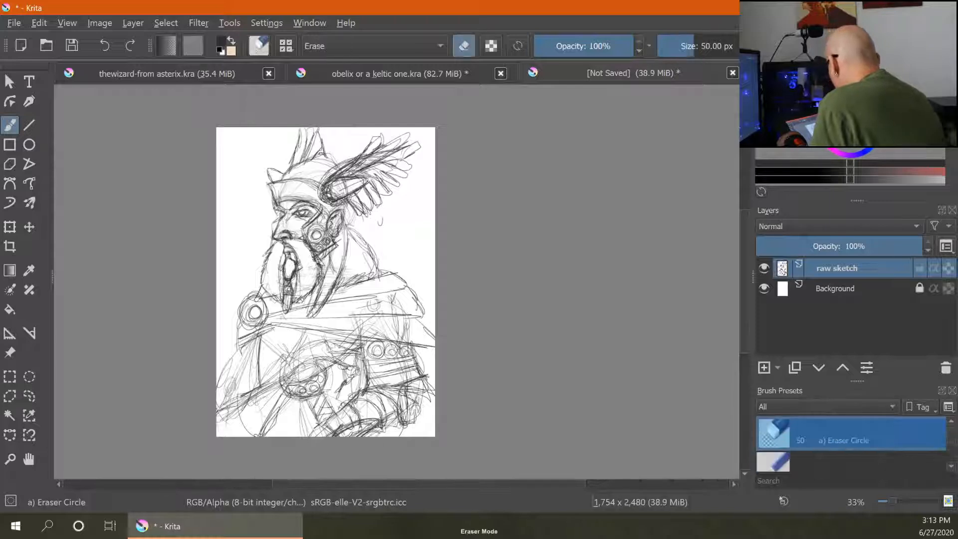
{"action": "mouse_move", "coordinate": [363, 400]}
{"action": "left_mouse_down"}
{"action": "mouse_move", "coordinate": [341, 428]}
{"action": "mouse_move", "coordinate": [356, 426]}
{"action": "left_mouse_up"}
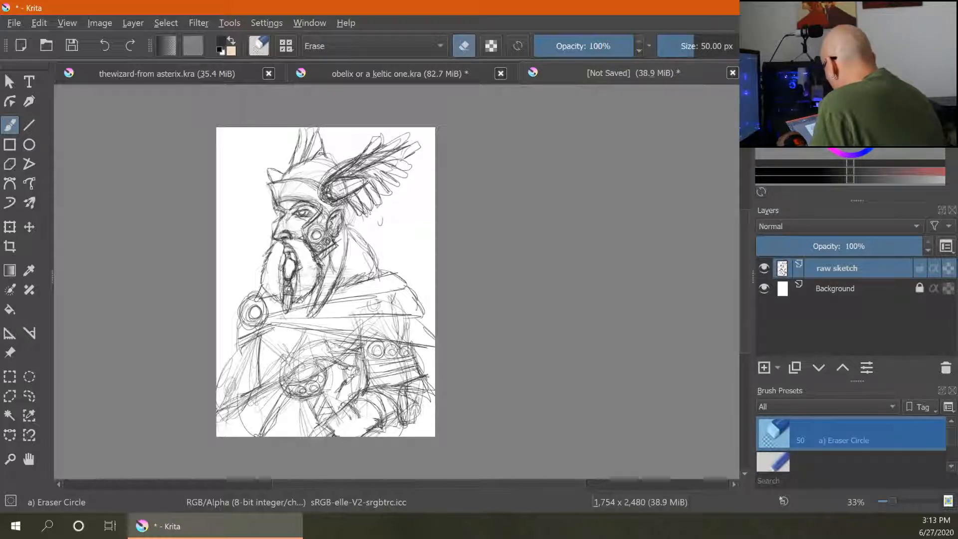
{"action": "key", "text": "e"}
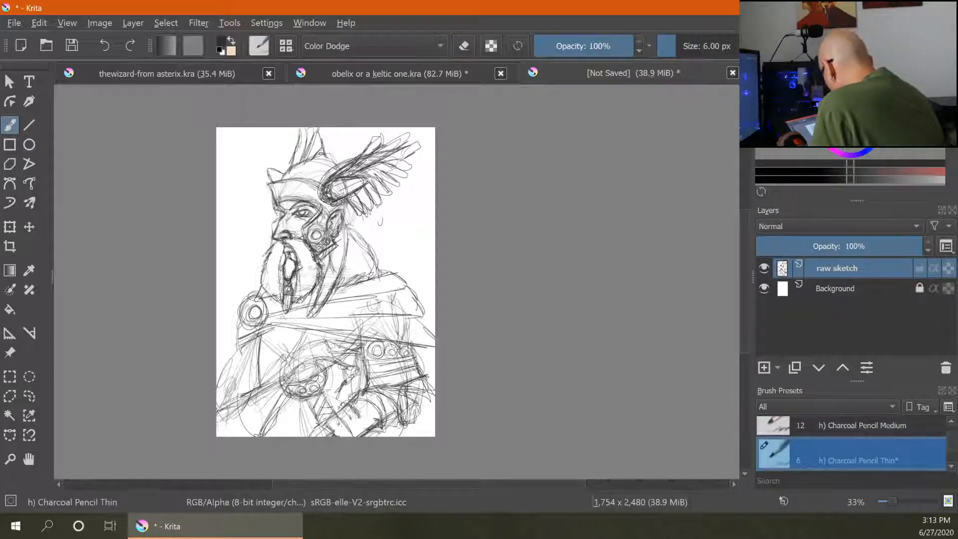
{"action": "left_click_drag", "start_coordinate": [342, 419], "coordinate": [353, 436]}
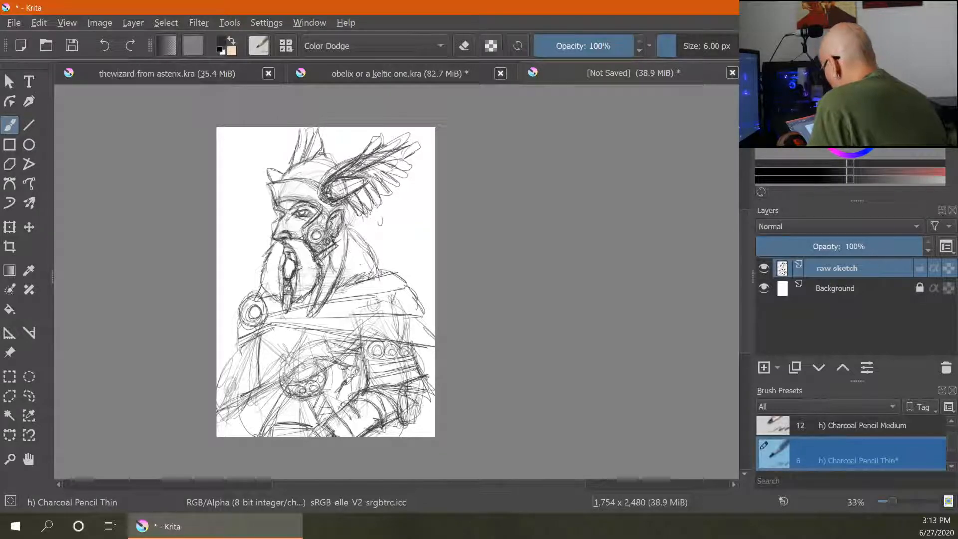
{"action": "left_click_drag", "start_coordinate": [284, 355], "coordinate": [258, 437]}
{"action": "mouse_move", "coordinate": [241, 345]}
{"action": "left_mouse_down"}
{"action": "mouse_move", "coordinate": [217, 378]}
{"action": "mouse_move", "coordinate": [217, 403]}
{"action": "left_mouse_up"}
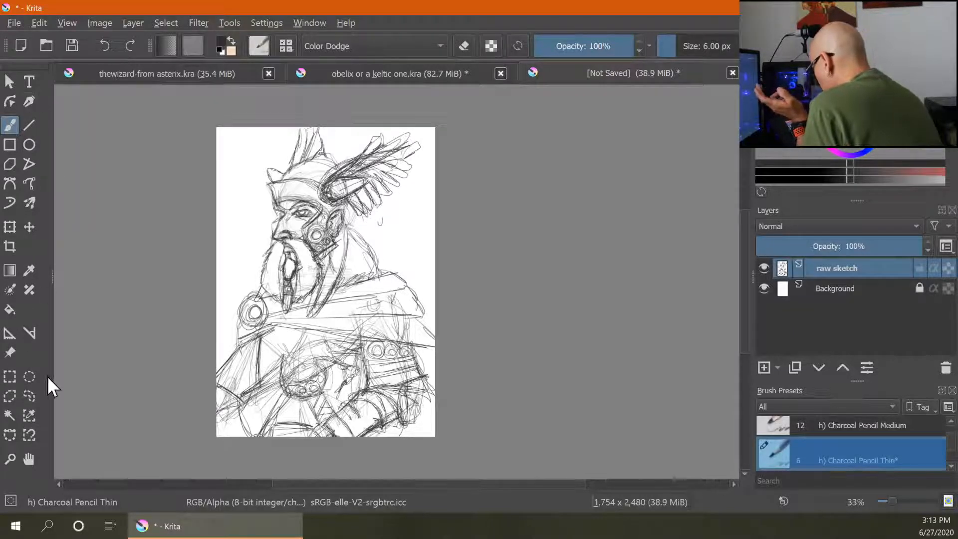
- Select the head and helmet with a freehand selection, scale them down slightly and nudge them right
{"action": "left_click", "coordinate": [29, 396]}
{"action": "mouse_move", "coordinate": [298, 131]}
{"action": "left_mouse_down"}
{"action": "mouse_move", "coordinate": [257, 158]}
{"action": "mouse_move", "coordinate": [259, 287]}
{"action": "mouse_move", "coordinate": [285, 318]}
{"action": "mouse_move", "coordinate": [310, 323]}
{"action": "mouse_move", "coordinate": [384, 265]}
{"action": "left_mouse_up"}
{"action": "left_click_drag", "start_coordinate": [293, 126], "coordinate": [294, 125]}
{"action": "left_click", "coordinate": [10, 226]}
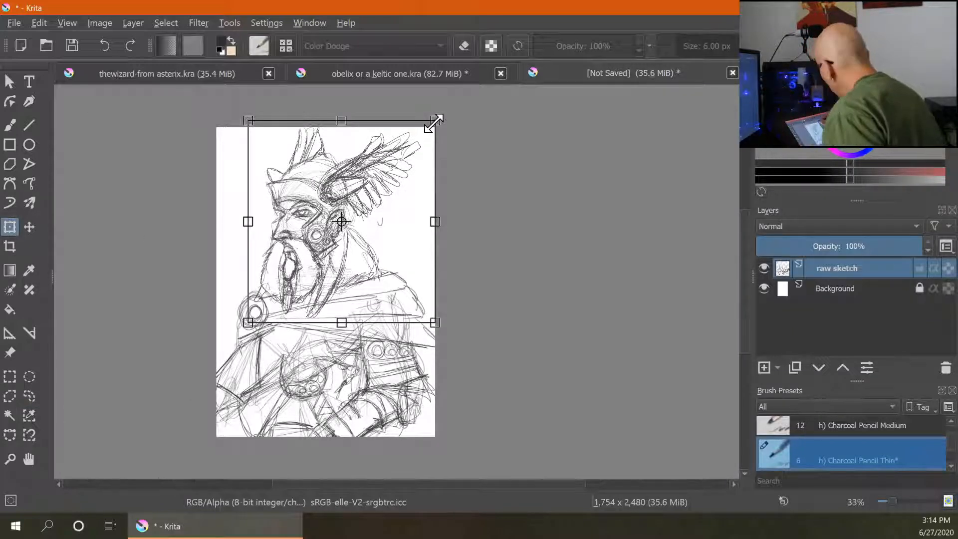
{"action": "left_click_drag", "start_coordinate": [433, 122], "coordinate": [412, 144]}
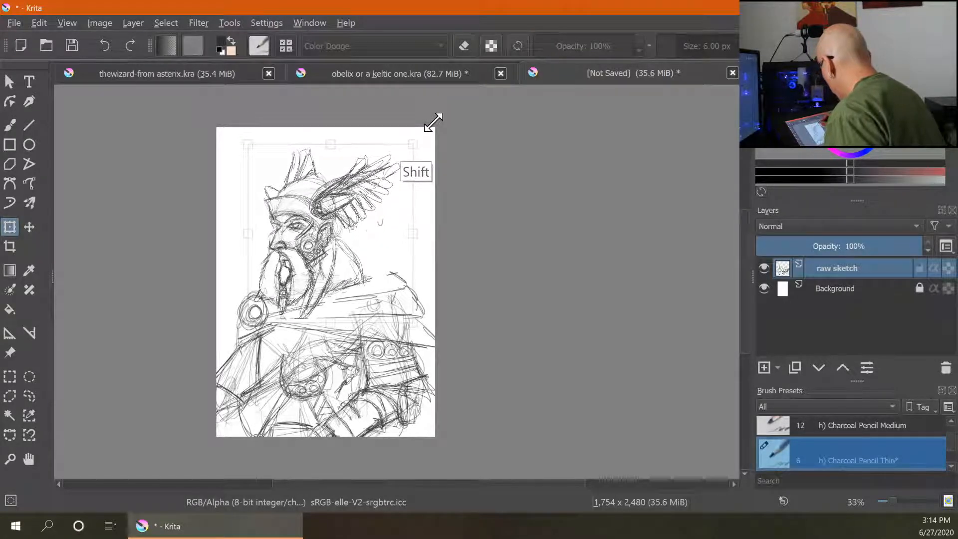
{"action": "left_click_drag", "start_coordinate": [306, 252], "coordinate": [333, 249]}
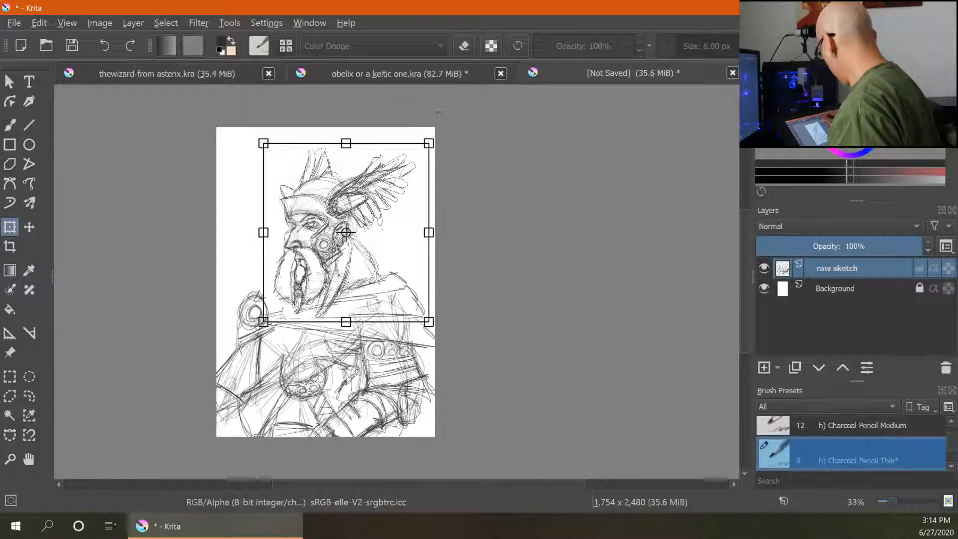
{"action": "key", "text": "Return"}
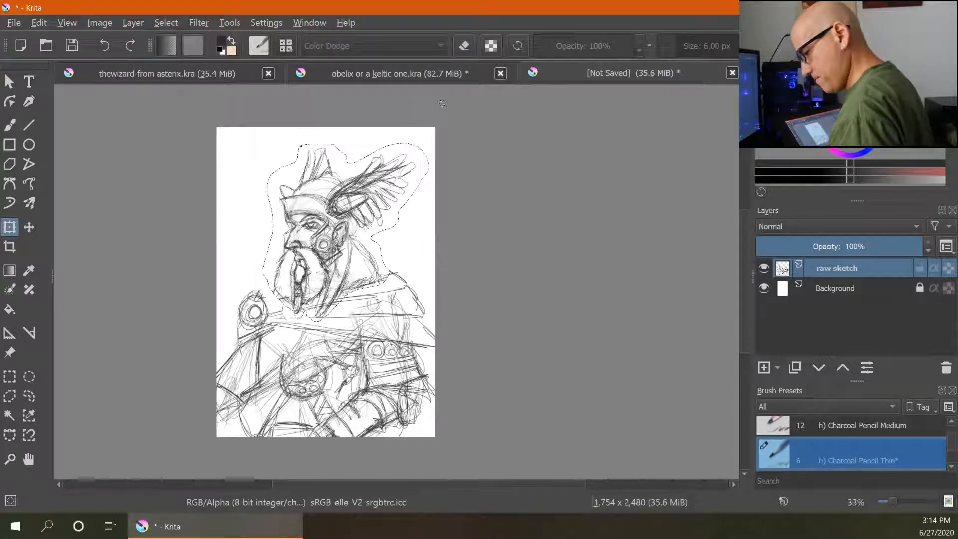
{"action": "key", "text": "ctrl+shift+a"}
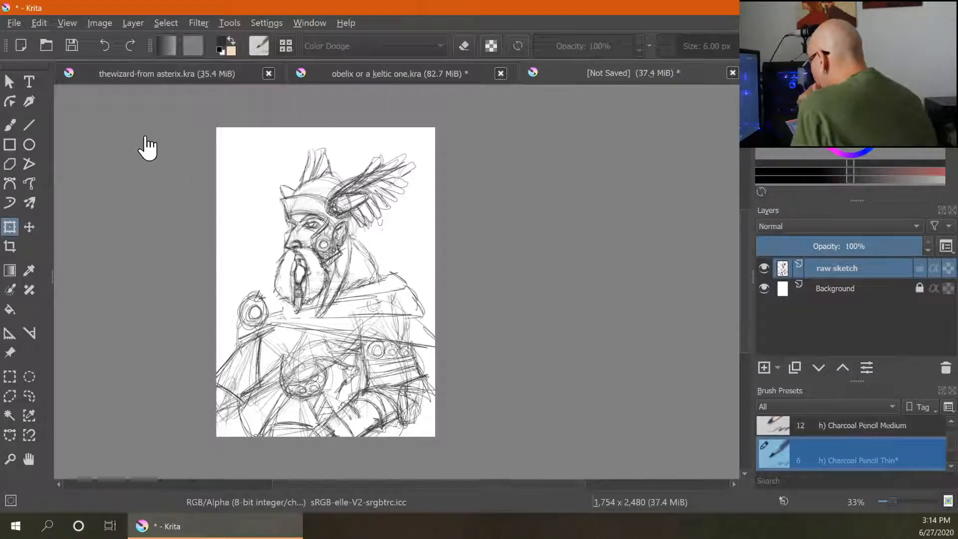
- Redraw the strap lines running from the shoulder brooch across the chest with the thin charcoal pencil
{"action": "left_click", "coordinate": [10, 124]}
{"action": "left_click_drag", "start_coordinate": [257, 299], "coordinate": [294, 300]}
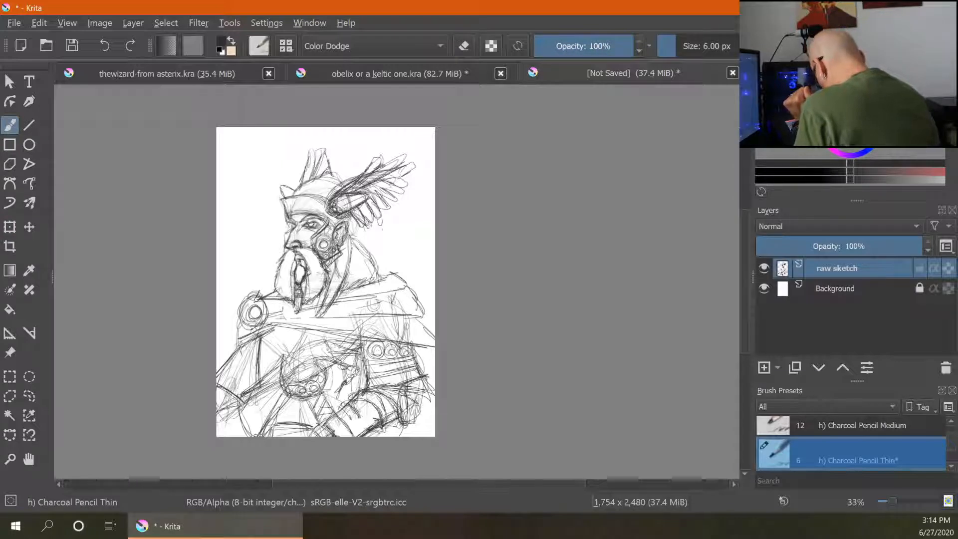
{"action": "mouse_move", "coordinate": [238, 345]}
{"action": "left_mouse_down"}
{"action": "mouse_move", "coordinate": [231, 359]}
{"action": "mouse_move", "coordinate": [297, 323]}
{"action": "left_mouse_up"}
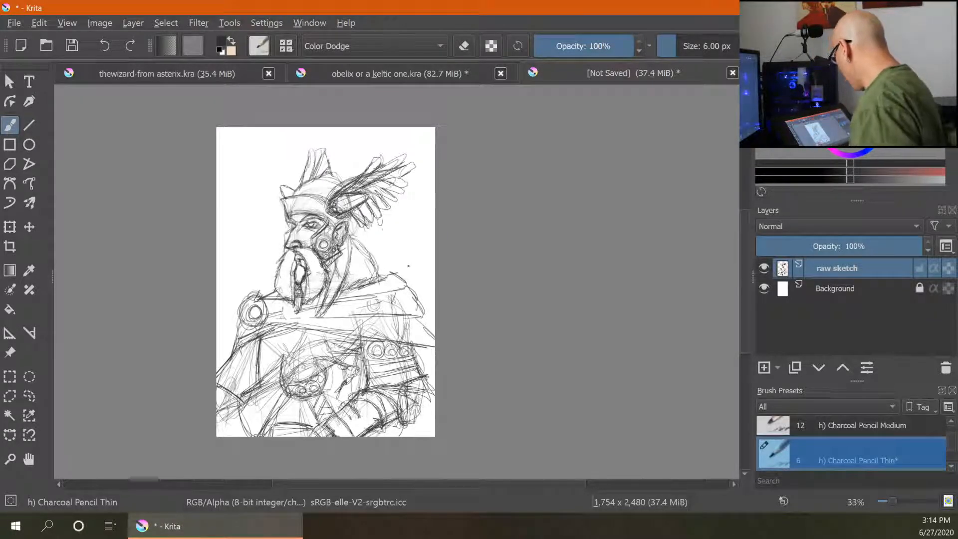
{"action": "key", "text": "ctrl+plus"}
{"action": "key", "text": "ctrl+plus"}
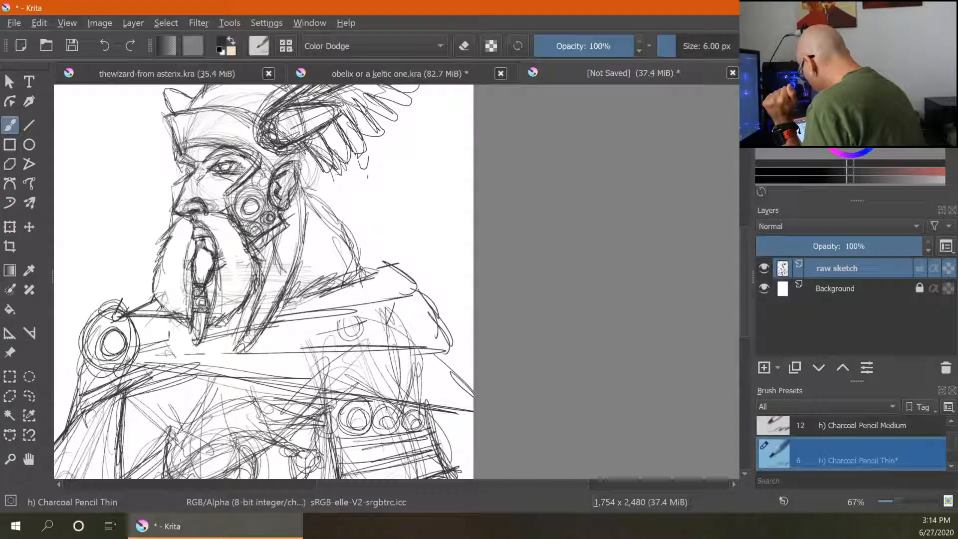
- Refine the cheek, ear and brow lines of the face with short pencil strokes
{"action": "mouse_move", "coordinate": [272, 167]}
{"action": "left_mouse_down"}
{"action": "mouse_move", "coordinate": [265, 162]}
{"action": "mouse_move", "coordinate": [270, 172]}
{"action": "mouse_move", "coordinate": [265, 162]}
{"action": "mouse_move", "coordinate": [274, 165]}
{"action": "left_mouse_up"}
{"action": "left_click_drag", "start_coordinate": [246, 243], "coordinate": [233, 270]}
{"action": "left_click_drag", "start_coordinate": [282, 234], "coordinate": [258, 254]}
{"action": "left_click_drag", "start_coordinate": [255, 261], "coordinate": [240, 269]}
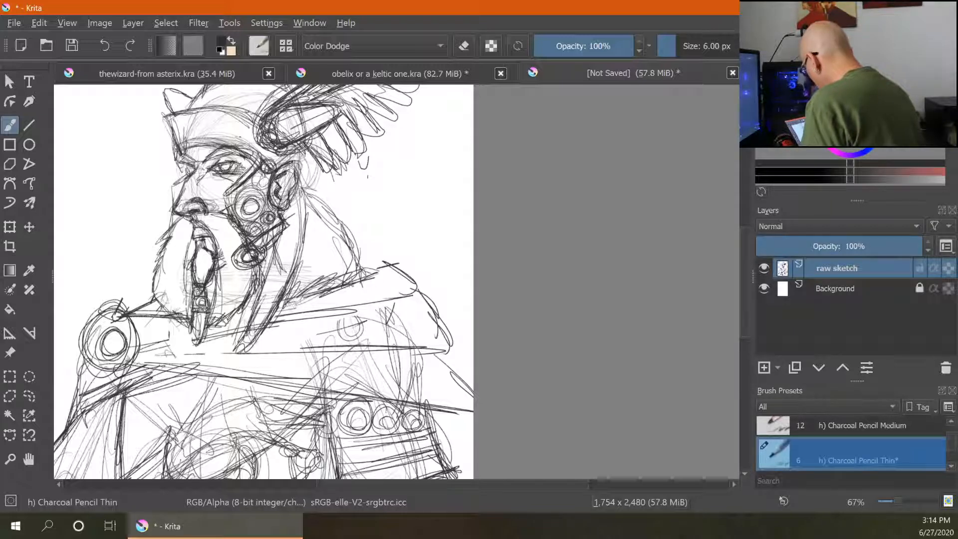
{"action": "mouse_move", "coordinate": [242, 180]}
{"action": "left_mouse_down"}
{"action": "mouse_move", "coordinate": [224, 201]}
{"action": "mouse_move", "coordinate": [172, 191]}
{"action": "left_mouse_up"}
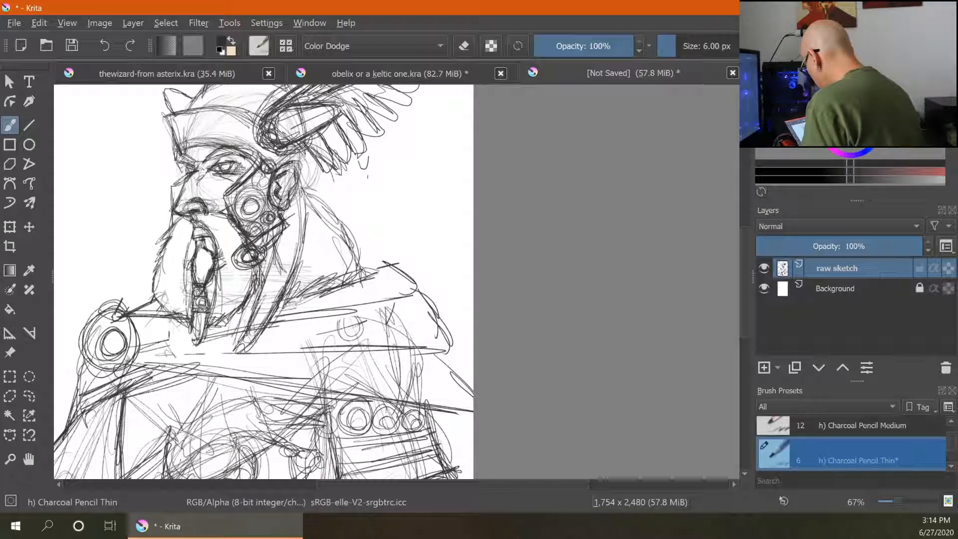
{"action": "left_click_drag", "start_coordinate": [182, 160], "coordinate": [198, 169]}
{"action": "mouse_move", "coordinate": [180, 157]}
{"action": "left_mouse_down"}
{"action": "mouse_move", "coordinate": [197, 167]}
{"action": "mouse_move", "coordinate": [261, 165]}
{"action": "left_mouse_up"}
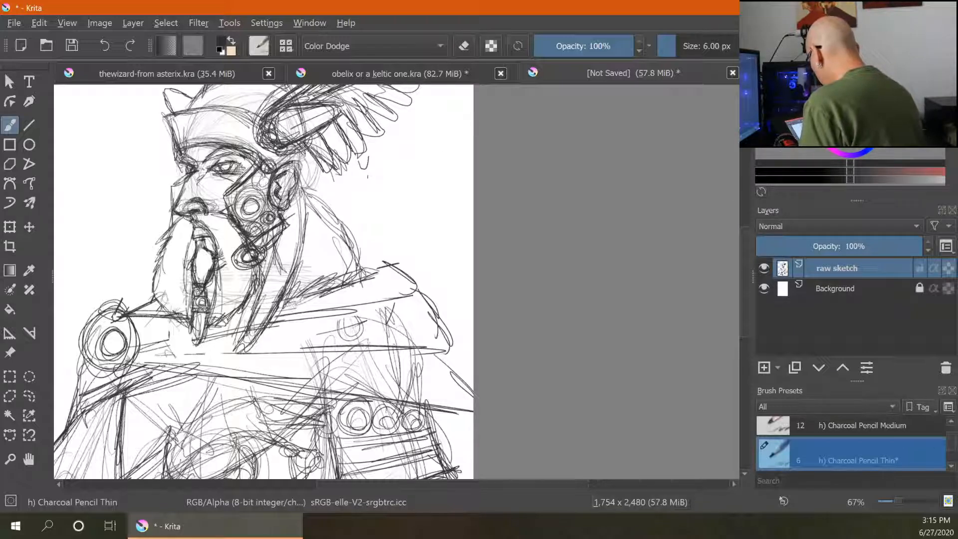
- Sketch the helmet side and wing base lines behind the ear
{"action": "mouse_move", "coordinate": [273, 166]}
{"action": "left_mouse_down"}
{"action": "mouse_move", "coordinate": [311, 159]}
{"action": "mouse_move", "coordinate": [330, 199]}
{"action": "left_mouse_up"}
{"action": "left_click_drag", "start_coordinate": [302, 163], "coordinate": [303, 191]}
{"action": "left_click_drag", "start_coordinate": [301, 190], "coordinate": [371, 183]}
{"action": "mouse_move", "coordinate": [321, 203]}
{"action": "left_mouse_down"}
{"action": "mouse_move", "coordinate": [363, 186]}
{"action": "mouse_move", "coordinate": [341, 184]}
{"action": "mouse_move", "coordinate": [364, 186]}
{"action": "left_mouse_up"}
{"action": "left_click_drag", "start_coordinate": [324, 204], "coordinate": [358, 189]}
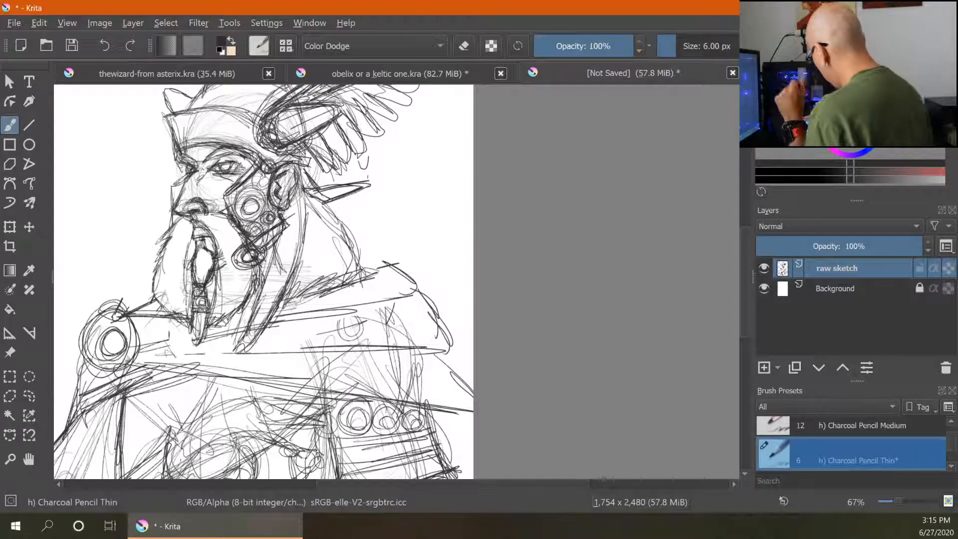
- Draw flowing strand lines down the beard and the neck area below the ear
{"action": "mouse_move", "coordinate": [351, 232]}
{"action": "left_mouse_down"}
{"action": "mouse_move", "coordinate": [379, 225]}
{"action": "mouse_move", "coordinate": [362, 258]}
{"action": "left_mouse_up"}
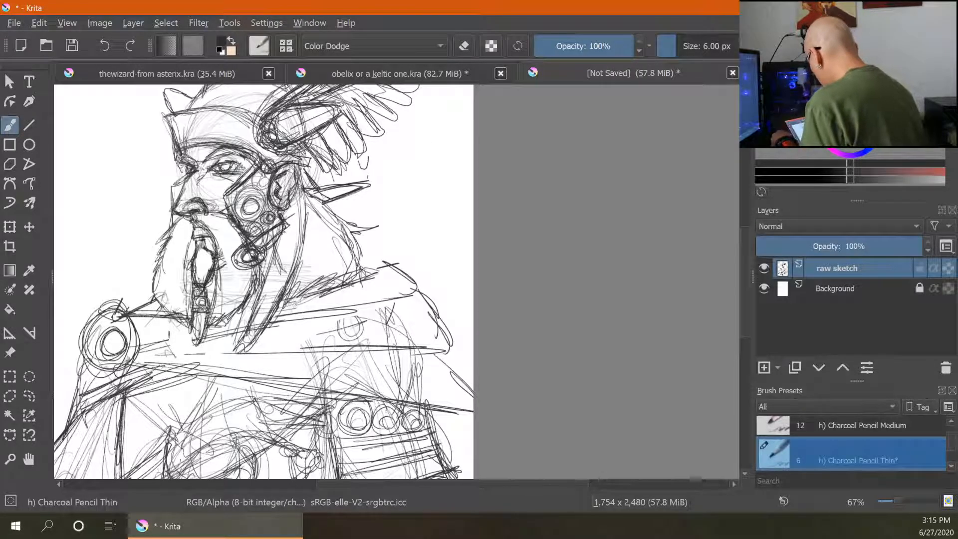
{"action": "mouse_move", "coordinate": [283, 229]}
{"action": "left_mouse_down"}
{"action": "mouse_move", "coordinate": [288, 243]}
{"action": "mouse_move", "coordinate": [301, 240]}
{"action": "mouse_move", "coordinate": [287, 270]}
{"action": "left_mouse_up"}
{"action": "mouse_move", "coordinate": [287, 270]}
{"action": "left_mouse_down"}
{"action": "mouse_move", "coordinate": [301, 256]}
{"action": "mouse_move", "coordinate": [271, 290]}
{"action": "left_mouse_up"}
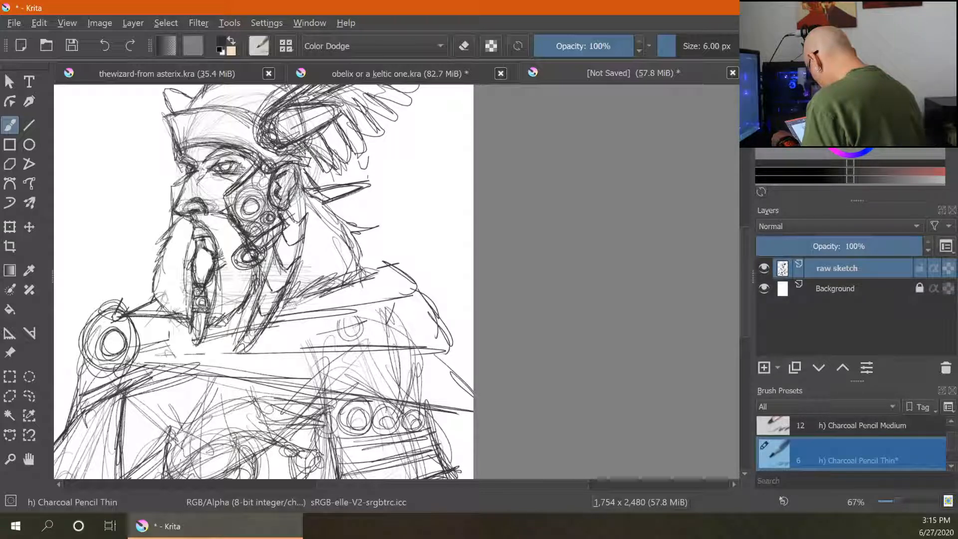
{"action": "left_click_drag", "start_coordinate": [256, 328], "coordinate": [250, 338]}
{"action": "mouse_move", "coordinate": [289, 216]}
{"action": "left_mouse_down"}
{"action": "mouse_move", "coordinate": [297, 243]}
{"action": "mouse_move", "coordinate": [304, 193]}
{"action": "left_mouse_up"}
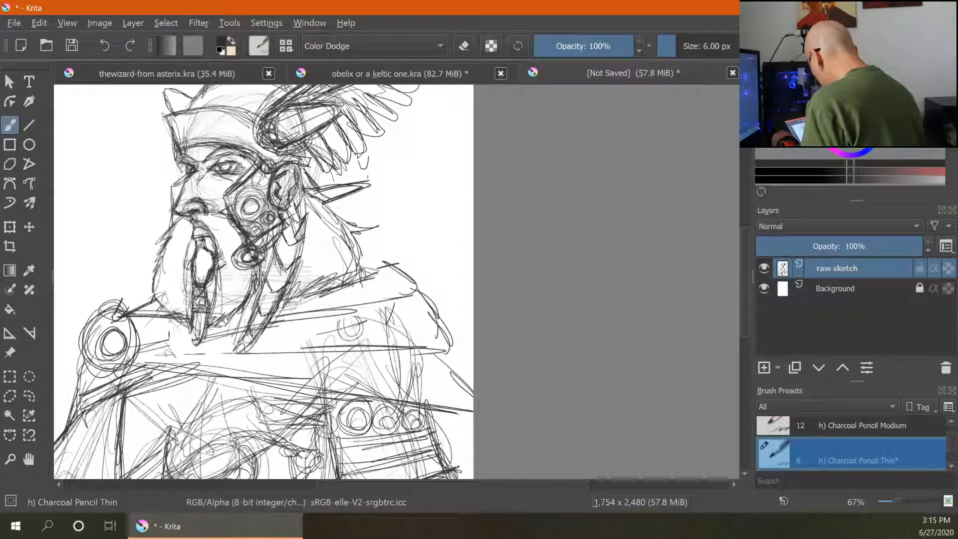
{"action": "mouse_move", "coordinate": [281, 257]}
{"action": "left_mouse_down"}
{"action": "mouse_move", "coordinate": [287, 230]}
{"action": "mouse_move", "coordinate": [305, 235]}
{"action": "left_mouse_up"}
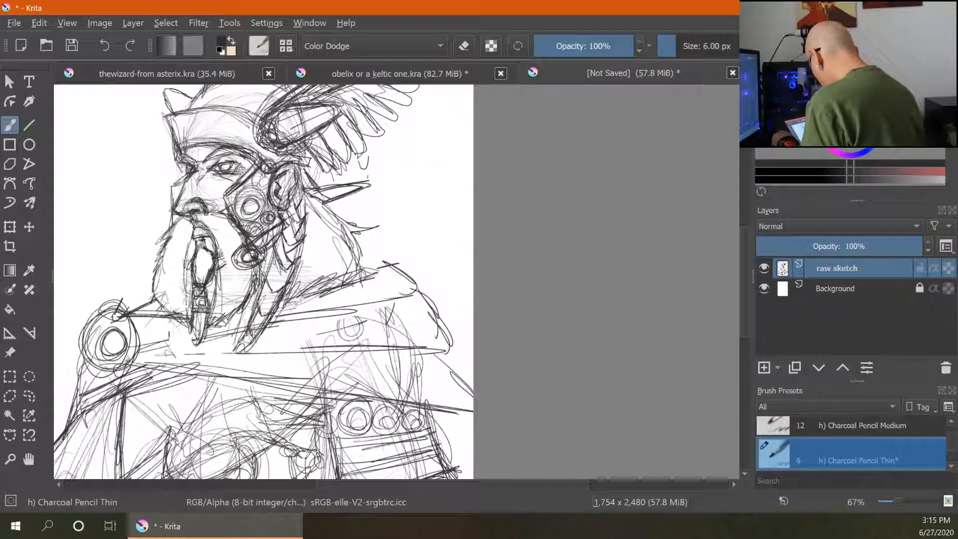
{"action": "left_click_drag", "start_coordinate": [282, 284], "coordinate": [276, 260]}
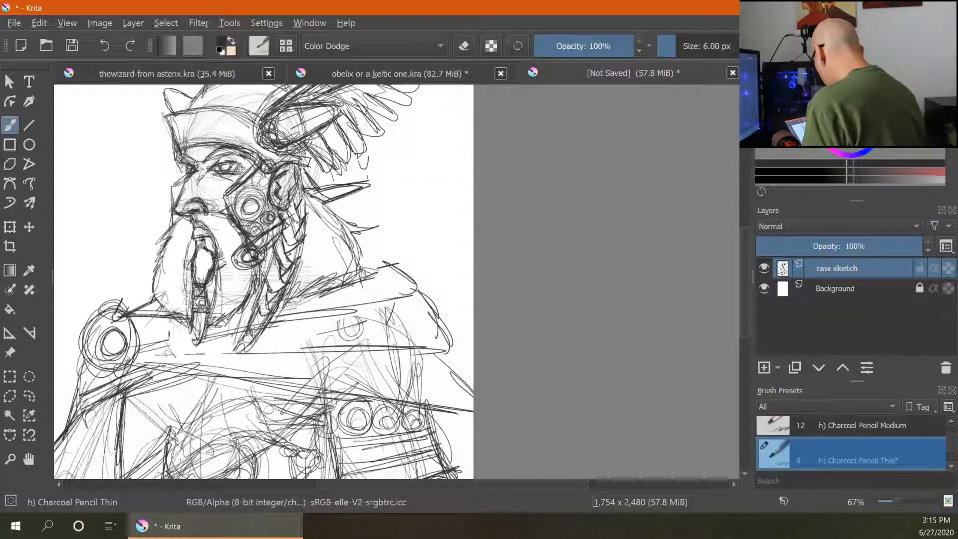
{"action": "left_click_drag", "start_coordinate": [282, 244], "coordinate": [292, 266]}
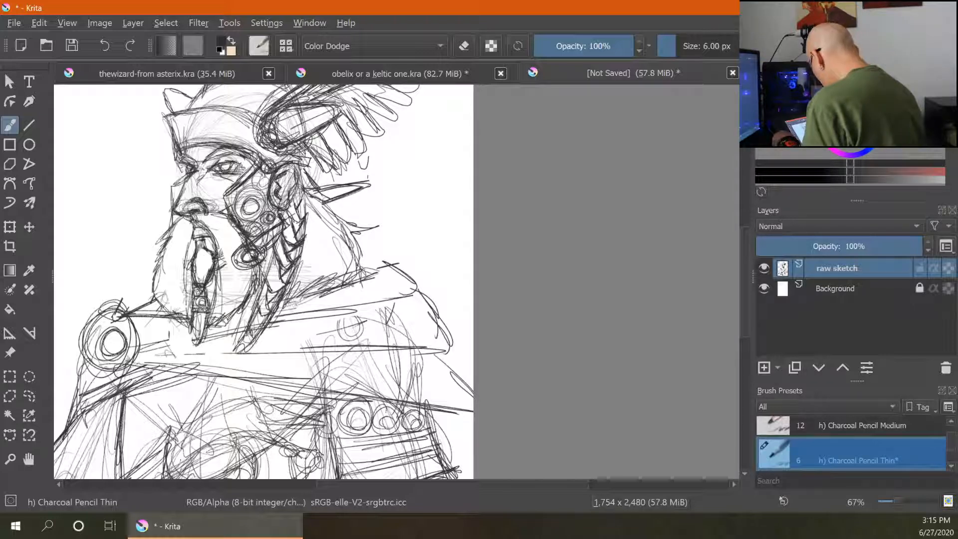
{"action": "left_click_drag", "start_coordinate": [275, 257], "coordinate": [263, 279]}
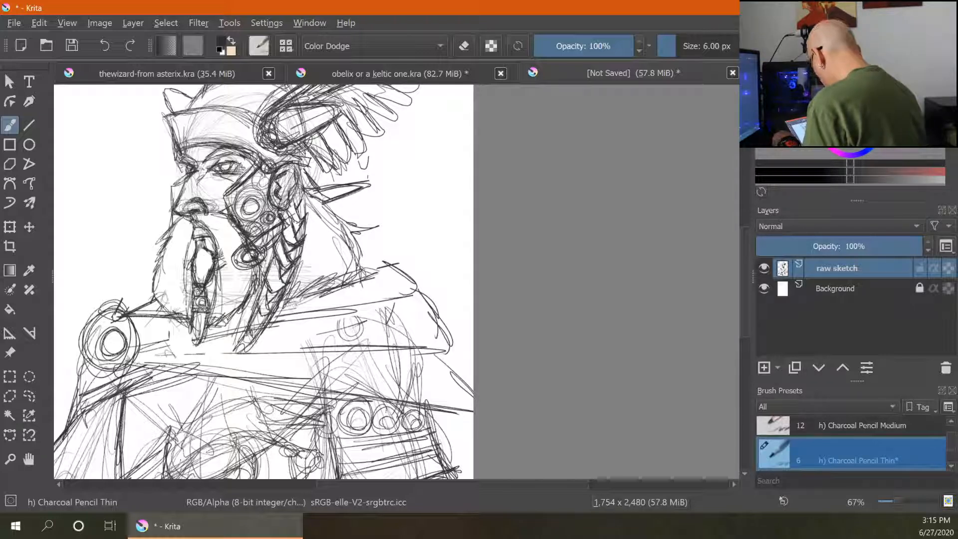
- Strengthen the beard's lower tip and add strokes along its left side
{"action": "left_click_drag", "start_coordinate": [270, 296], "coordinate": [249, 347]}
{"action": "mouse_move", "coordinate": [244, 341]}
{"action": "left_mouse_down"}
{"action": "mouse_move", "coordinate": [238, 354]}
{"action": "mouse_move", "coordinate": [248, 352]}
{"action": "left_mouse_up"}
{"action": "left_click_drag", "start_coordinate": [247, 346], "coordinate": [234, 356]}
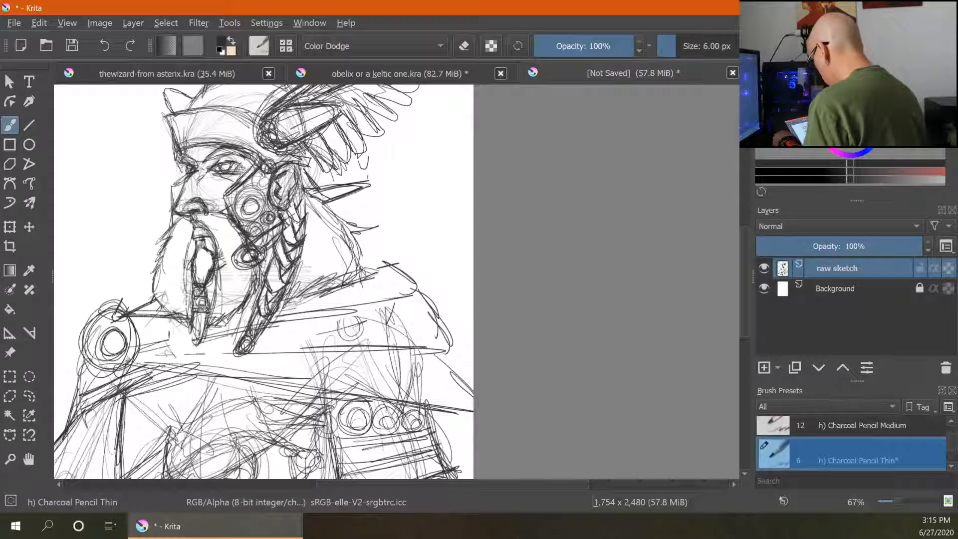
{"action": "left_click_drag", "start_coordinate": [155, 268], "coordinate": [130, 295]}
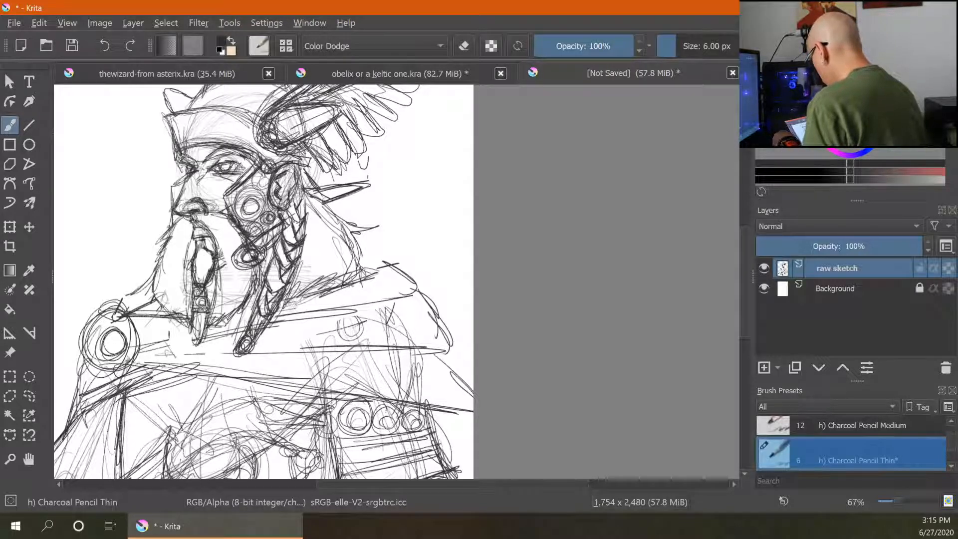
{"action": "mouse_move", "coordinate": [172, 224]}
{"action": "left_mouse_down"}
{"action": "mouse_move", "coordinate": [121, 254]}
{"action": "mouse_move", "coordinate": [145, 251]}
{"action": "left_mouse_up"}
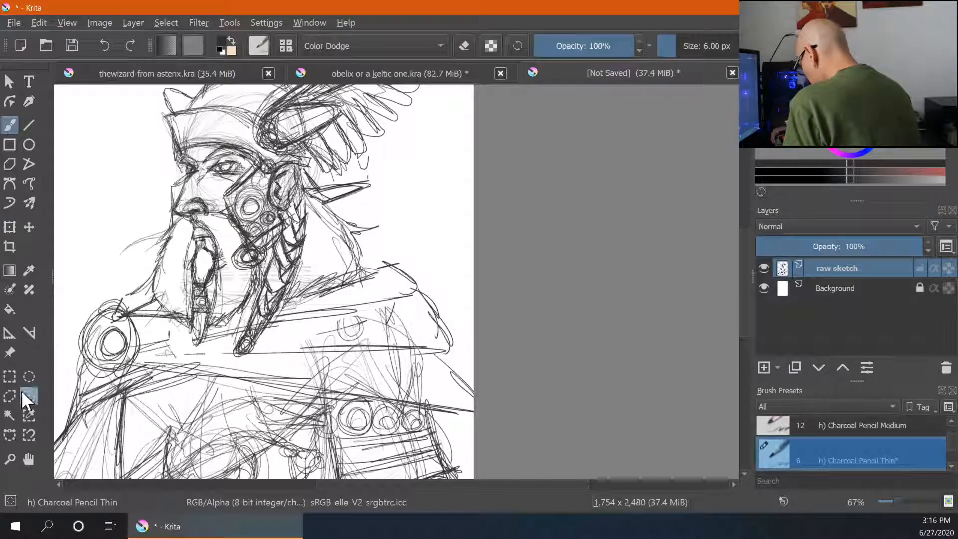
- Lasso-select the eye area, then scale it down slightly and shift it up-left with the Transform tool
{"action": "left_click", "coordinate": [29, 376]}
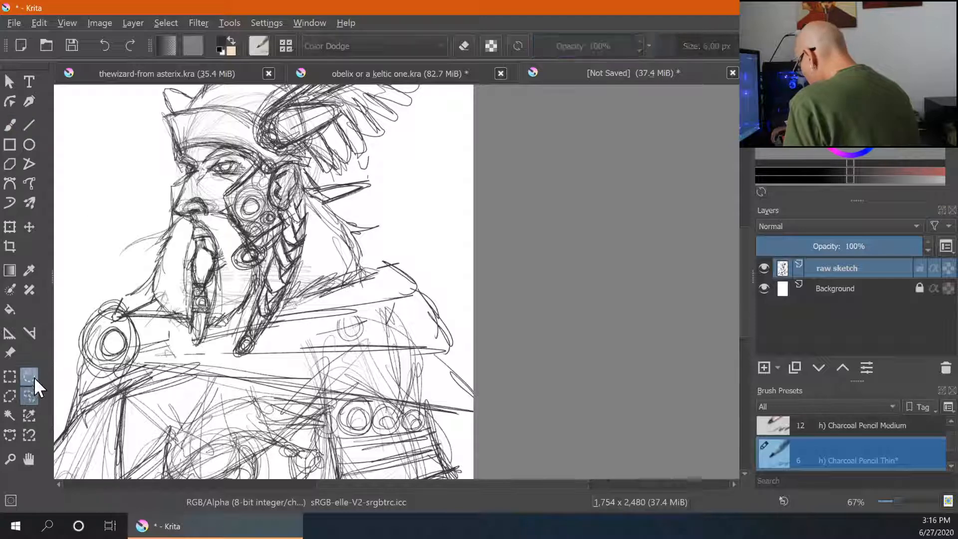
{"action": "left_click", "coordinate": [29, 396]}
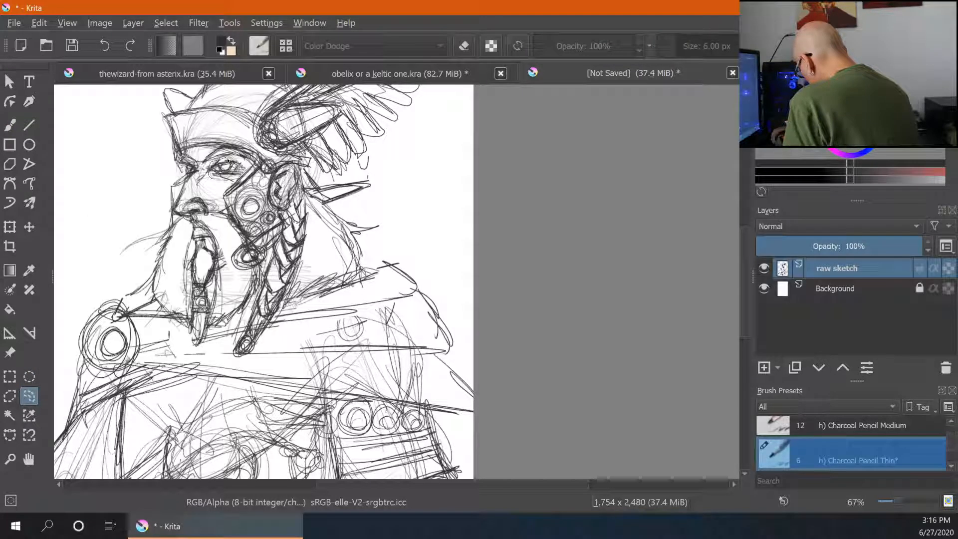
{"action": "left_click_drag", "start_coordinate": [228, 161], "coordinate": [227, 158]}
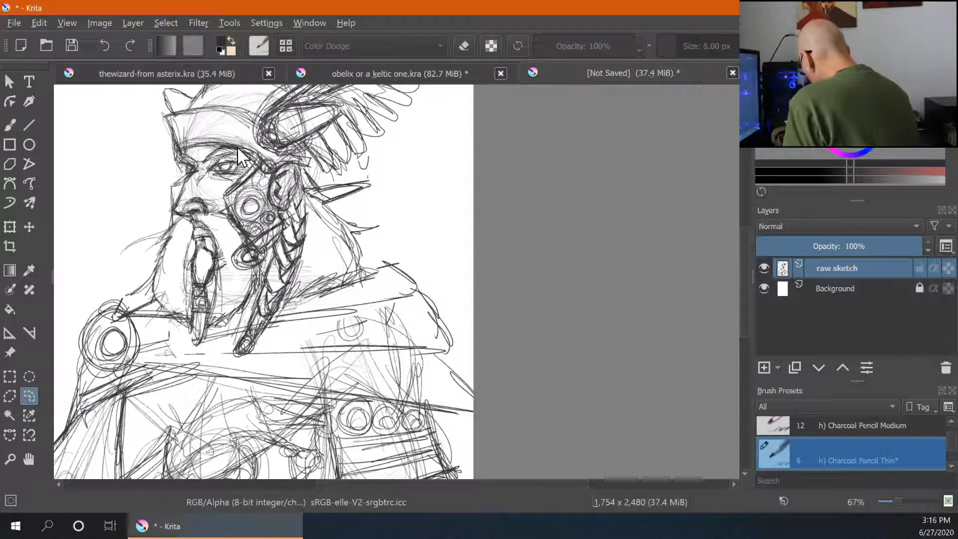
{"action": "left_click", "coordinate": [9, 226]}
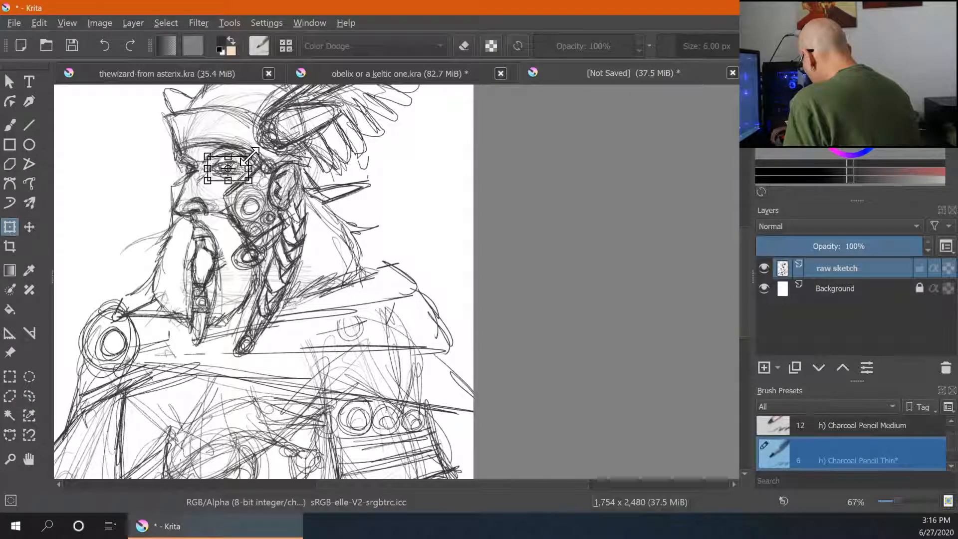
{"action": "key", "text": "shift"}
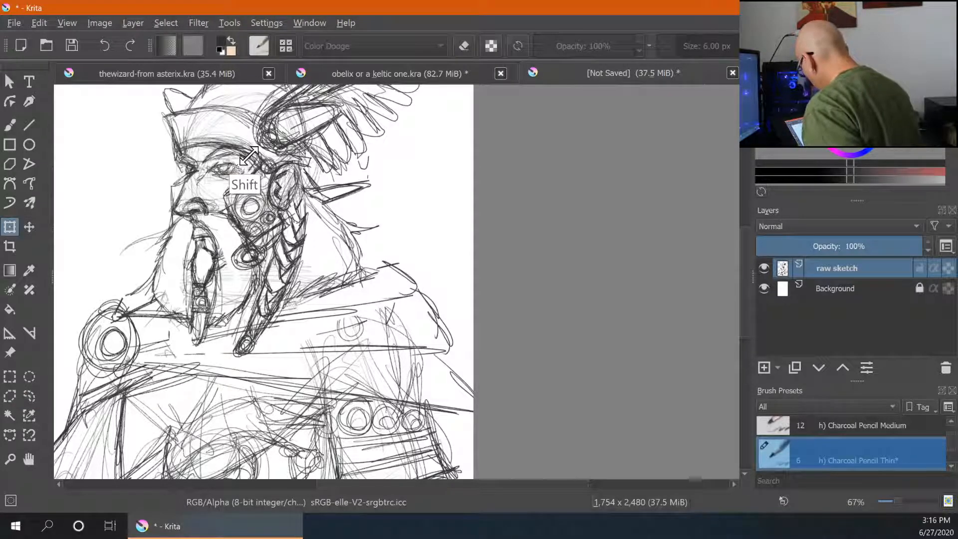
{"action": "left_click_drag", "start_coordinate": [249, 155], "coordinate": [242, 161]}
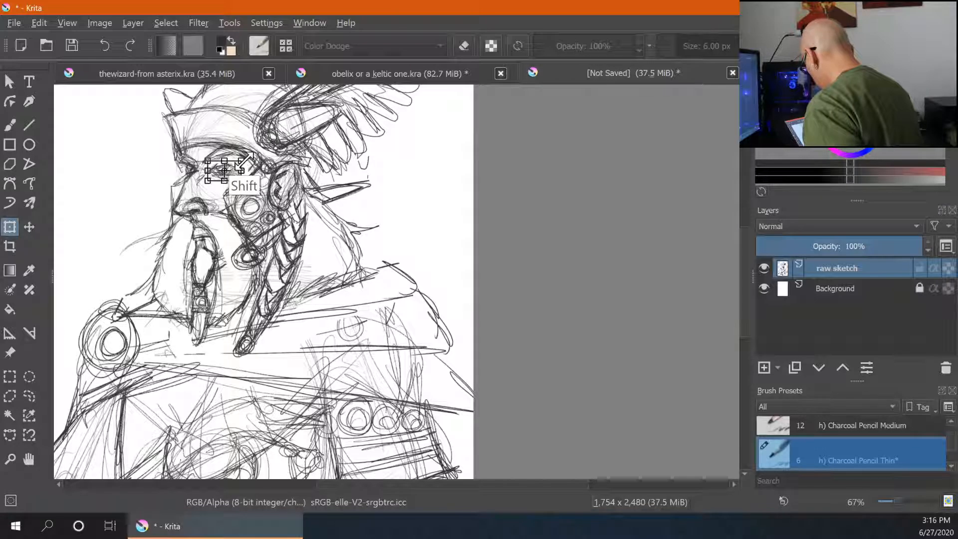
{"action": "key", "text": "Return"}
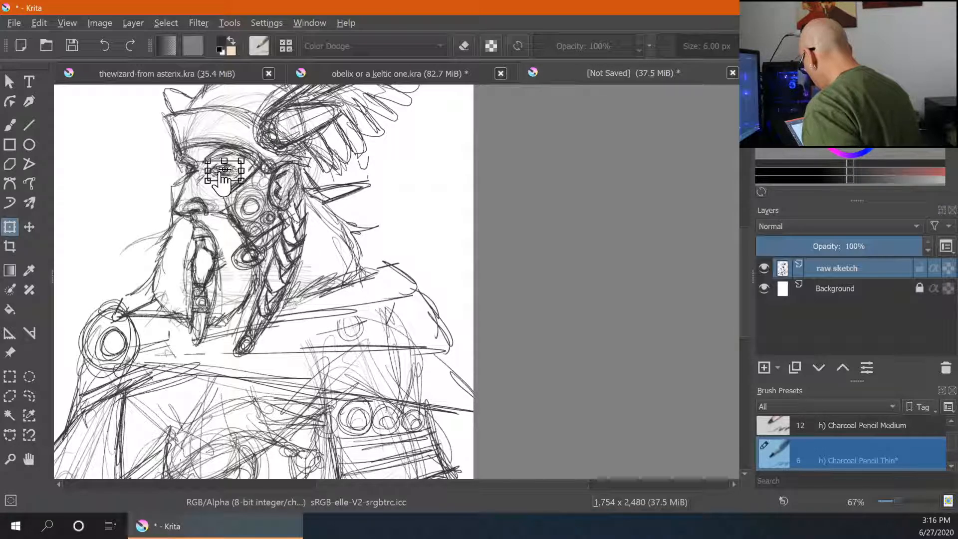
{"action": "left_click_drag", "start_coordinate": [223, 173], "coordinate": [216, 167]}
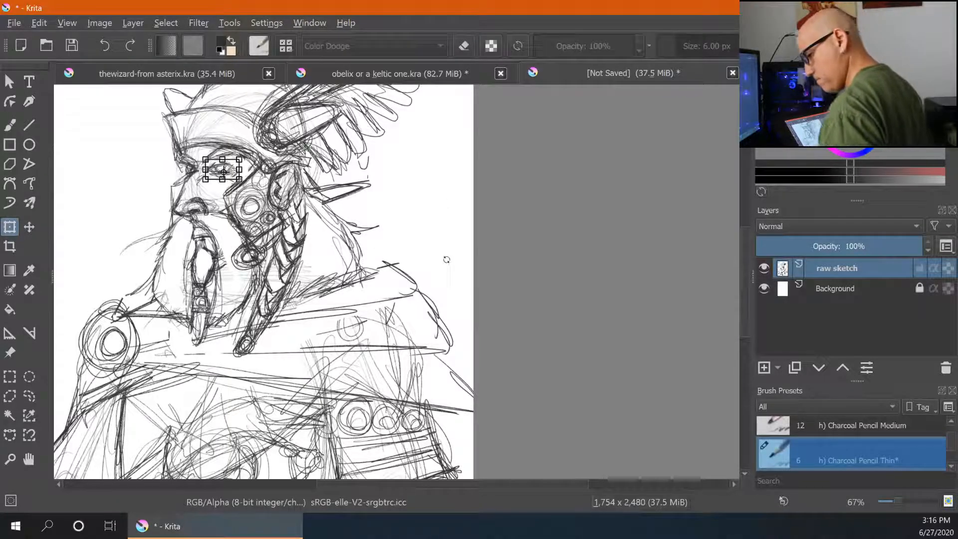
{"action": "key", "text": "Return"}
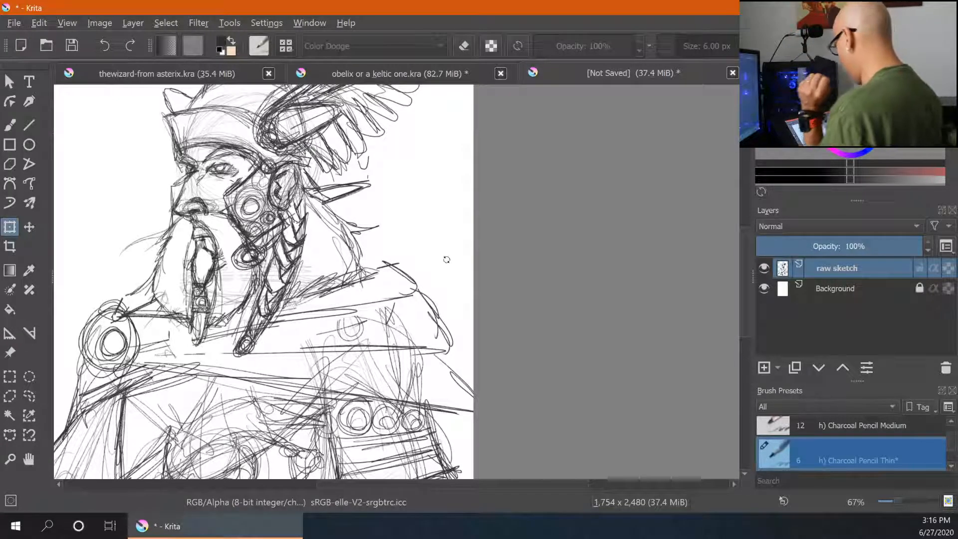
- Redraw the eye and brow lines over the repositioned eye with the Charcoal Pencil Thin brush
{"action": "left_click", "coordinate": [11, 124]}
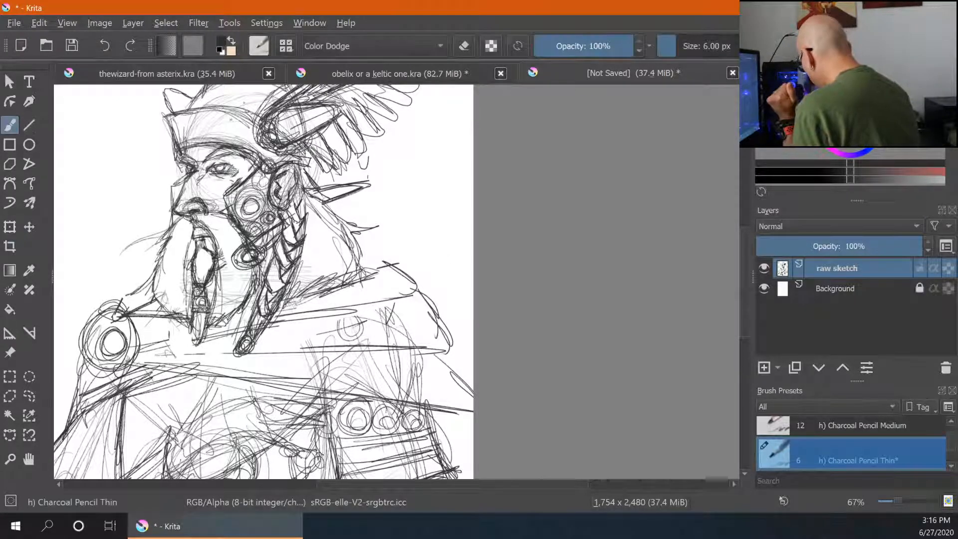
{"action": "left_click_drag", "start_coordinate": [225, 163], "coordinate": [234, 175]}
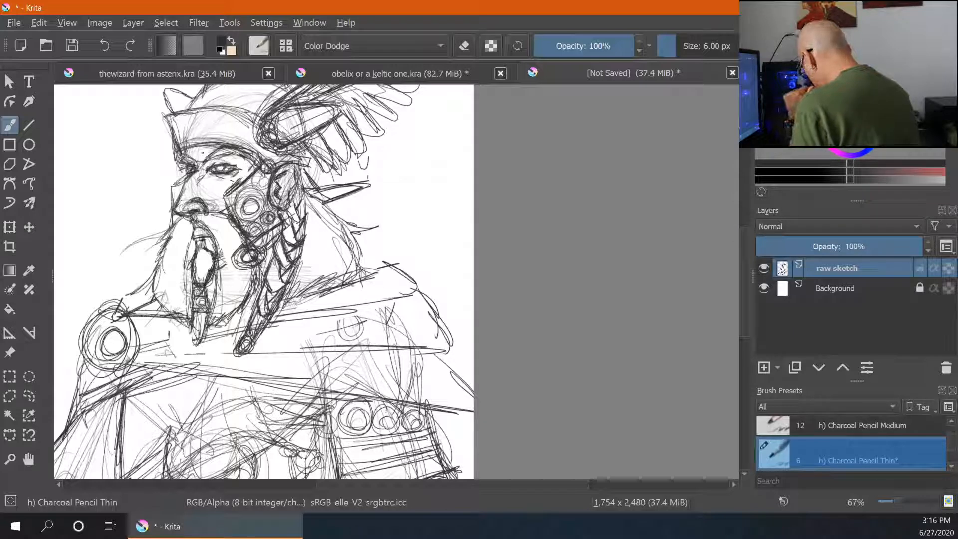
{"action": "left_click_drag", "start_coordinate": [219, 159], "coordinate": [235, 162]}
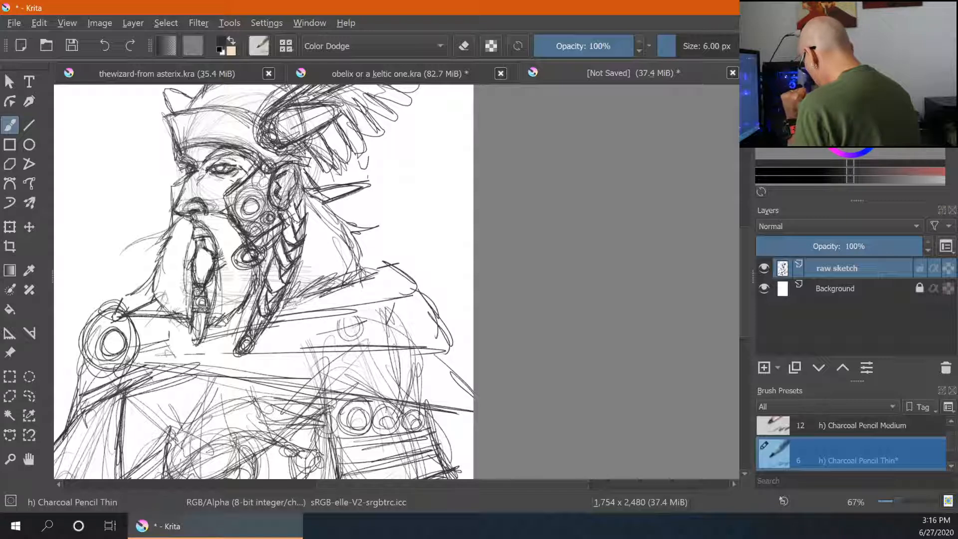
- Strengthen the nose edge and the front strands of the beard with longer pencil strokes
{"action": "left_click_drag", "start_coordinate": [187, 180], "coordinate": [179, 199]}
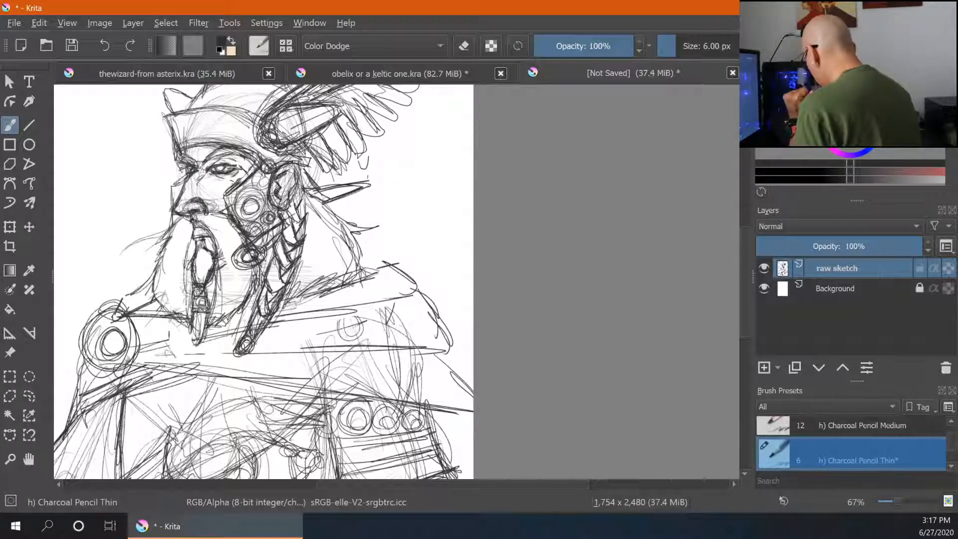
{"action": "mouse_move", "coordinate": [202, 210]}
{"action": "left_mouse_down"}
{"action": "mouse_move", "coordinate": [222, 214]}
{"action": "mouse_move", "coordinate": [185, 291]}
{"action": "mouse_move", "coordinate": [191, 307]}
{"action": "left_mouse_up"}
{"action": "left_click_drag", "start_coordinate": [185, 269], "coordinate": [191, 299]}
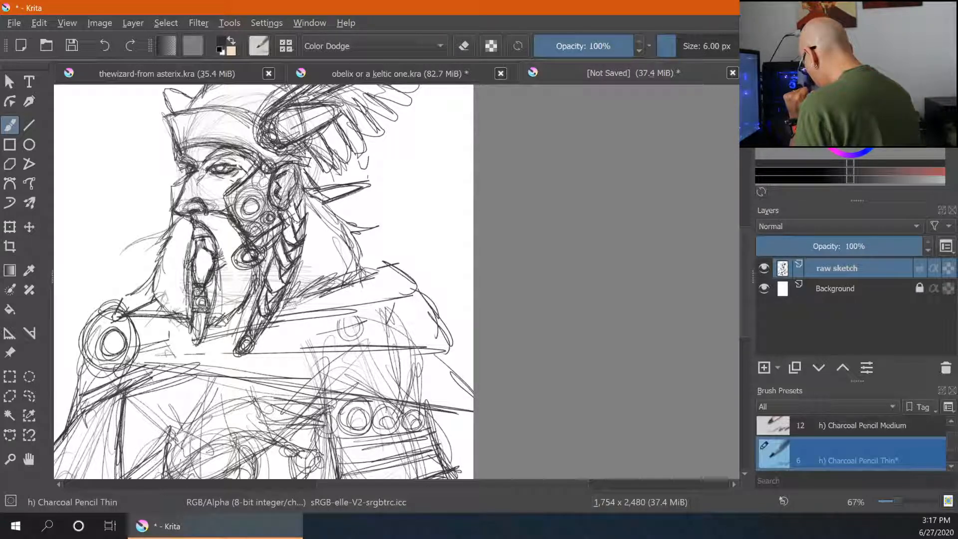
{"action": "left_click_drag", "start_coordinate": [178, 217], "coordinate": [163, 234]}
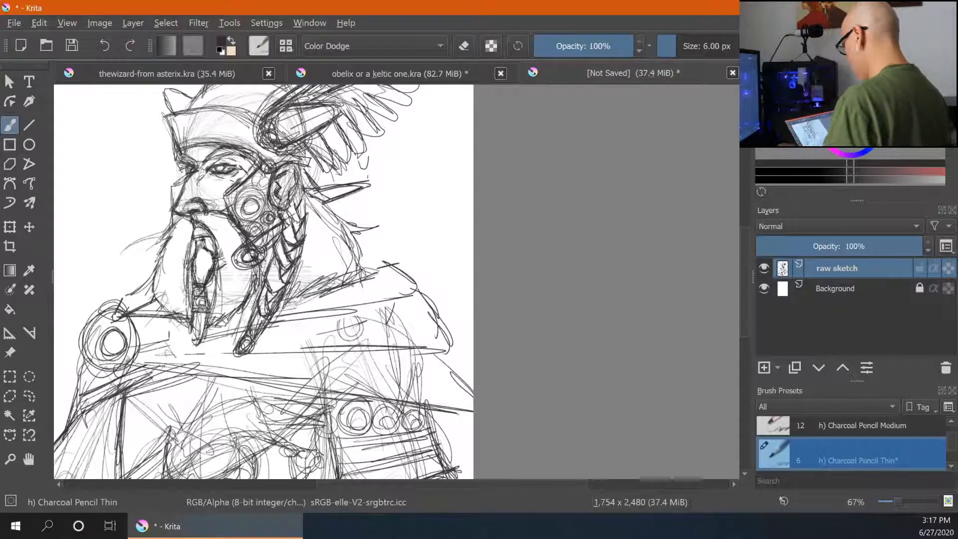
- Add strokes around the ear ornament, cheek and moustache of the face
{"action": "key", "text": "ctrl+minus"}
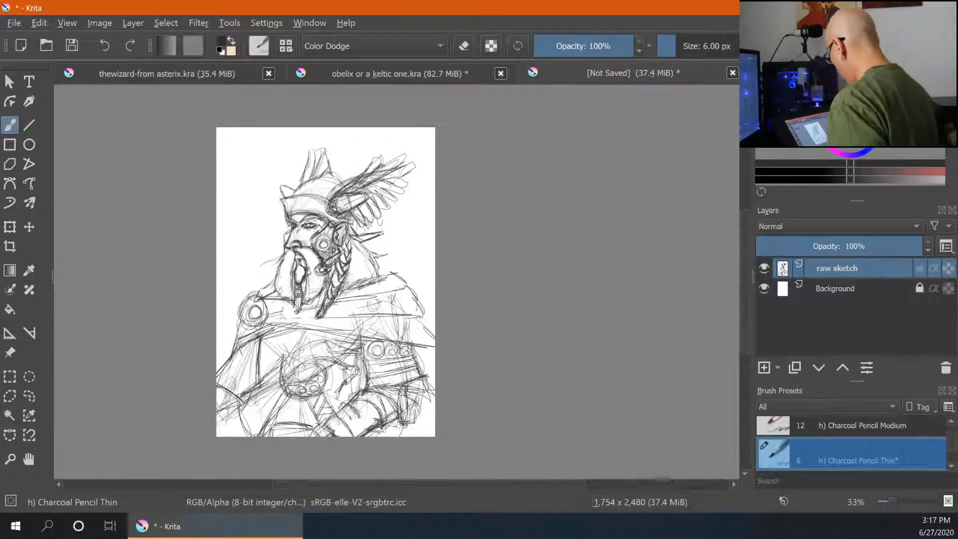
{"action": "left_click_drag", "start_coordinate": [472, 313], "coordinate": [430, 279]}
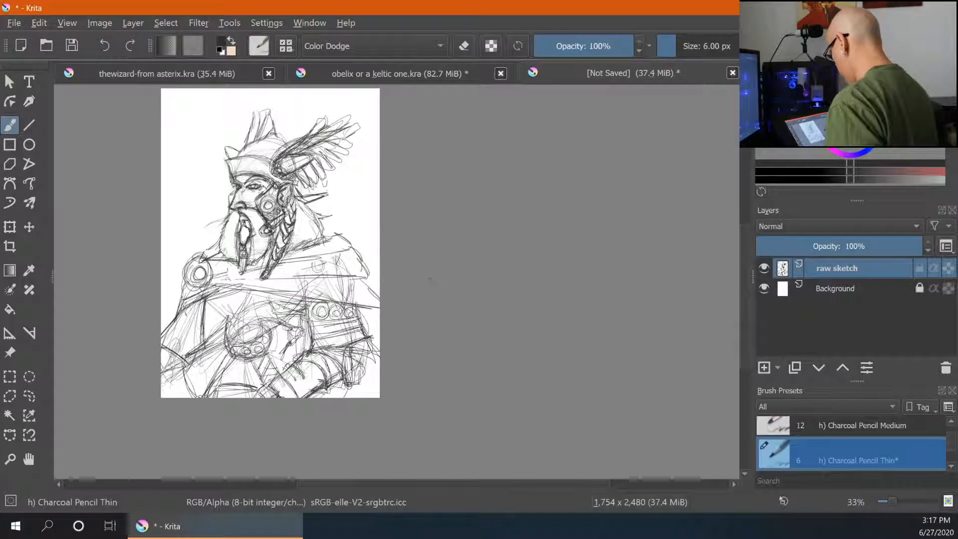
{"action": "key", "text": "ctrl+plus"}
{"action": "key", "text": "ctrl+plus"}
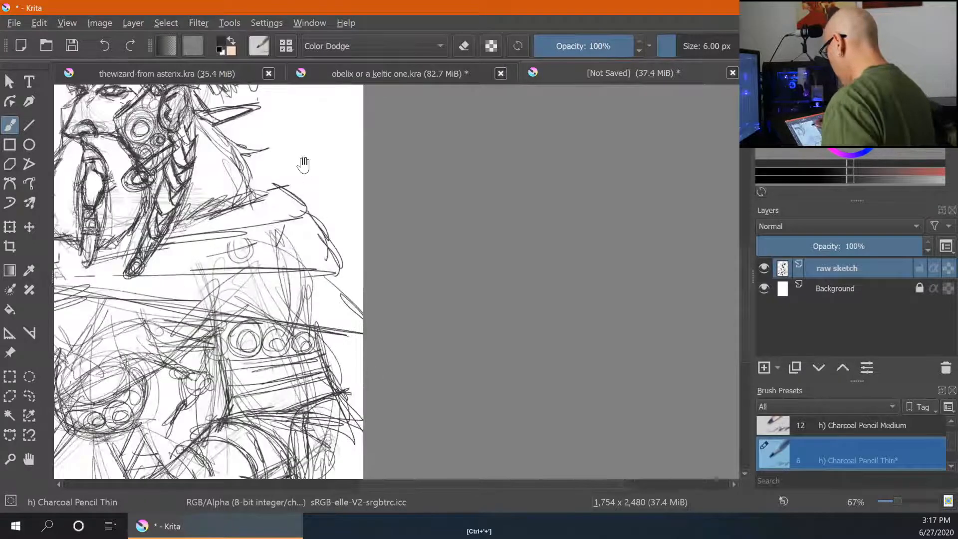
{"action": "left_click_drag", "start_coordinate": [302, 167], "coordinate": [312, 197]}
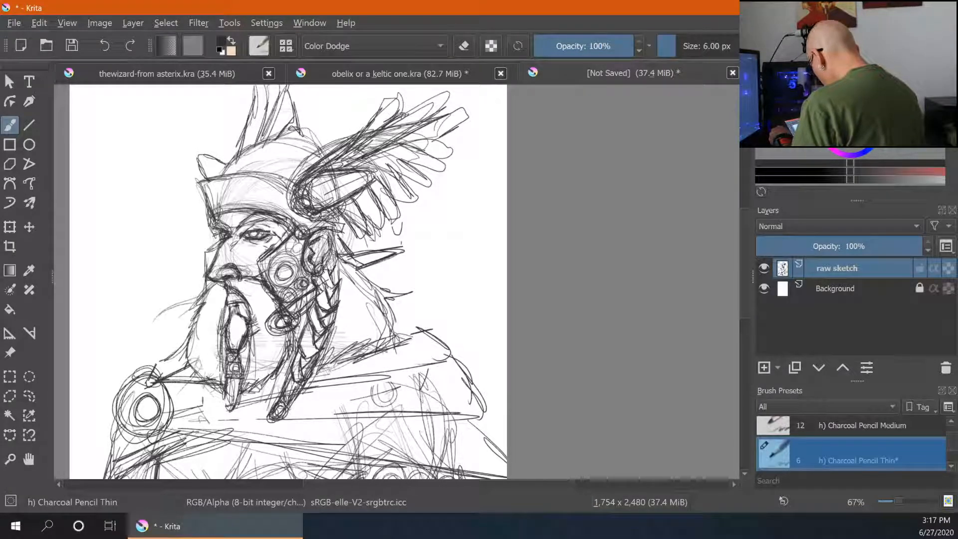
{"action": "mouse_move", "coordinate": [343, 276]}
{"action": "left_mouse_down"}
{"action": "mouse_move", "coordinate": [332, 299]}
{"action": "mouse_move", "coordinate": [316, 304]}
{"action": "mouse_move", "coordinate": [317, 272]}
{"action": "mouse_move", "coordinate": [349, 278]}
{"action": "mouse_move", "coordinate": [320, 311]}
{"action": "left_mouse_up"}
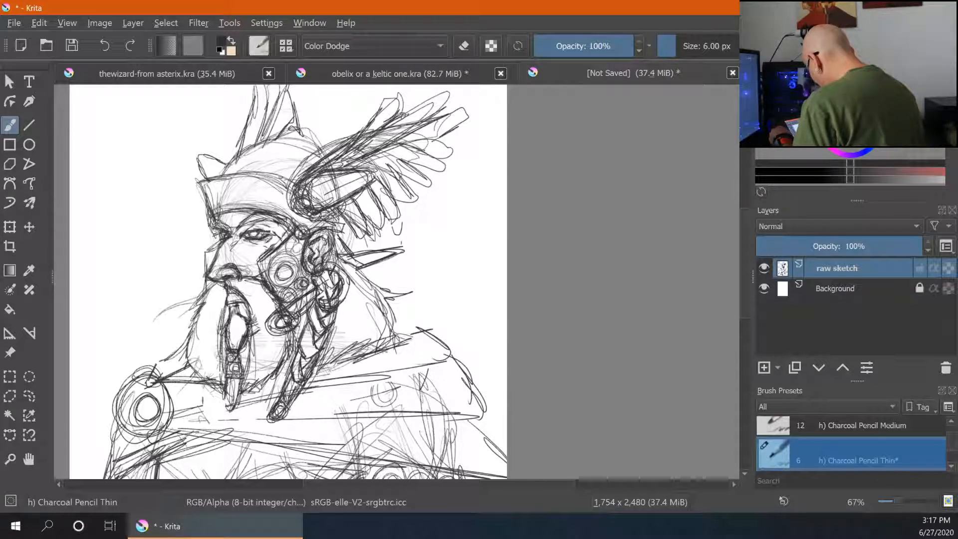
{"action": "left_click_drag", "start_coordinate": [305, 257], "coordinate": [308, 274]}
{"action": "left_click_drag", "start_coordinate": [318, 231], "coordinate": [268, 255]}
{"action": "left_click_drag", "start_coordinate": [220, 237], "coordinate": [214, 251]}
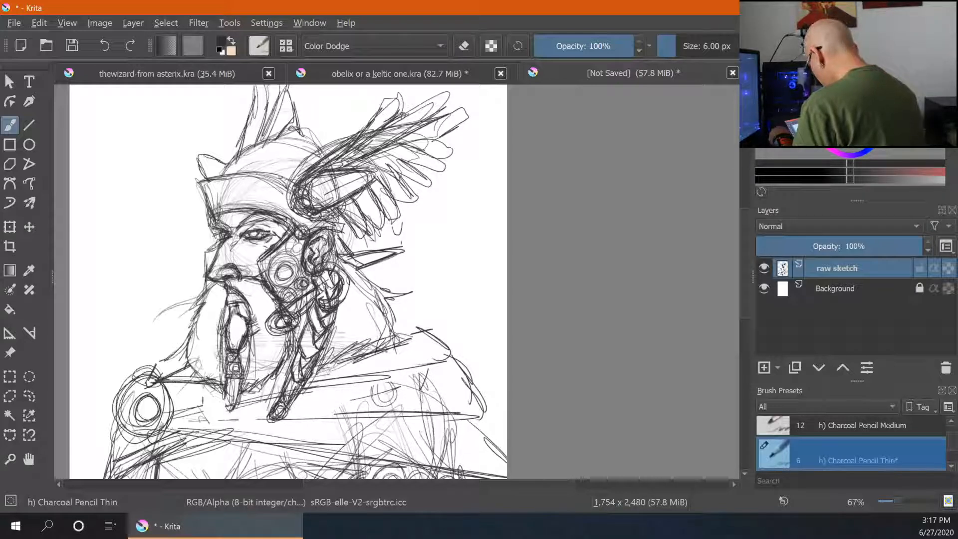
- Sketch lines along the neck below the ear and the pointed side piece of the helmet
{"action": "left_click_drag", "start_coordinate": [320, 257], "coordinate": [315, 269]}
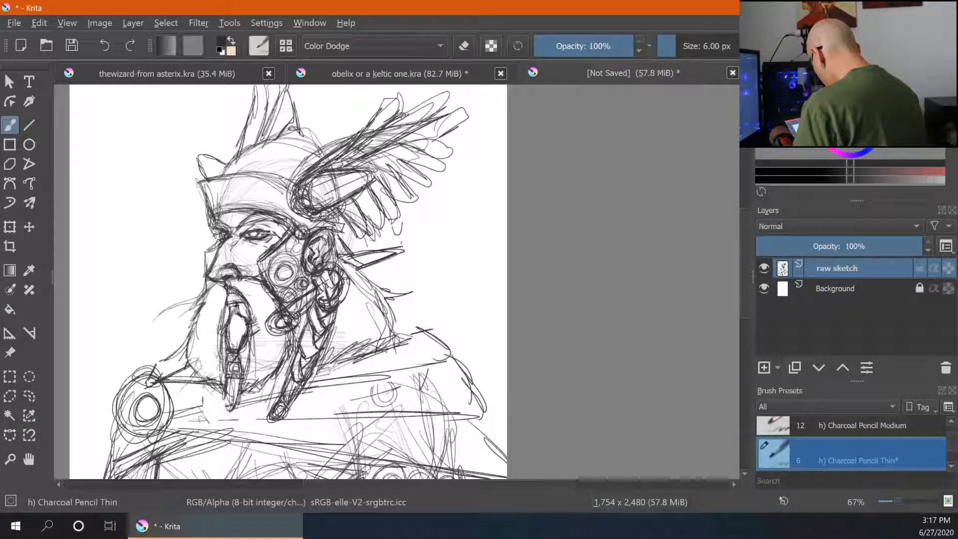
{"action": "left_click_drag", "start_coordinate": [347, 274], "coordinate": [342, 294]}
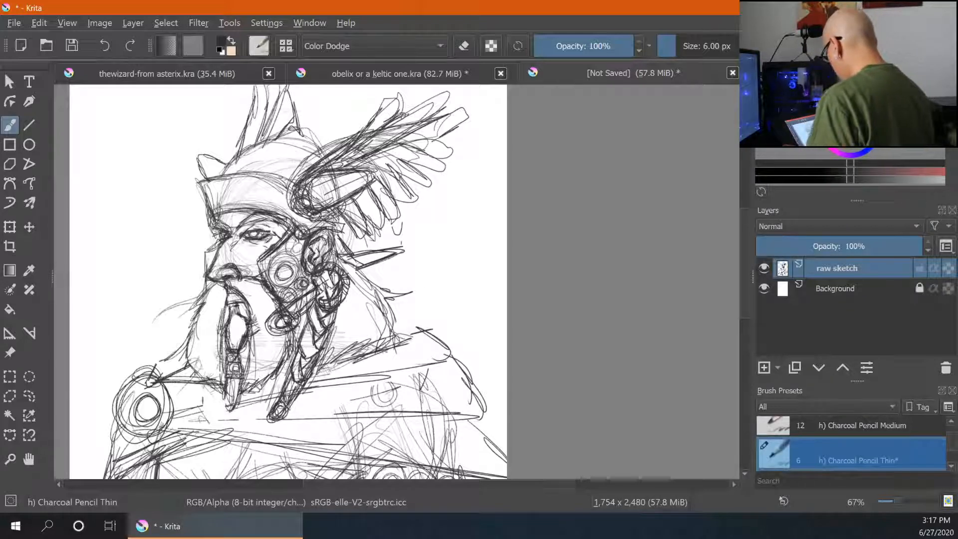
{"action": "left_click_drag", "start_coordinate": [355, 262], "coordinate": [396, 250]}
{"action": "left_click_drag", "start_coordinate": [334, 227], "coordinate": [343, 246]}
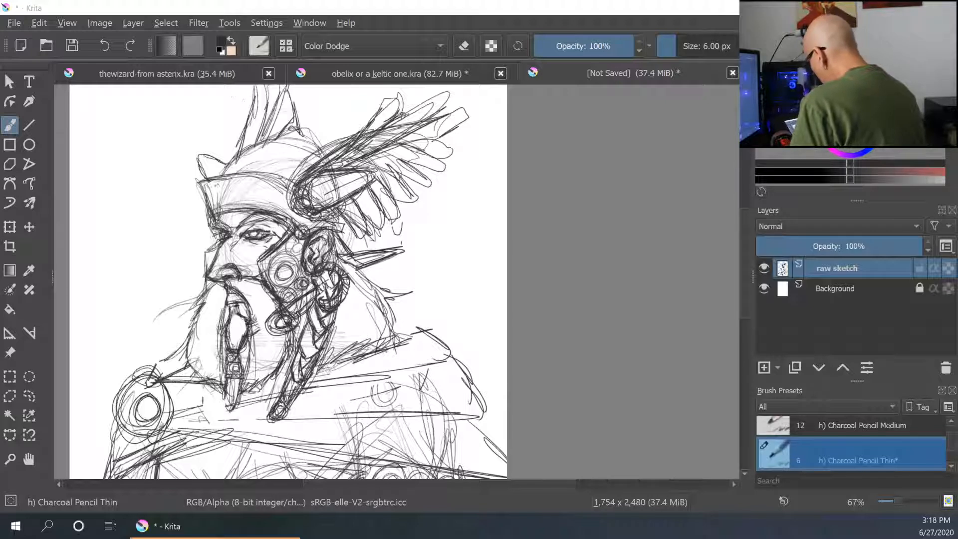
- Draw the helmet's headband across the brow and fill it with a row of spiral ornaments
{"action": "left_click_drag", "start_coordinate": [284, 192], "coordinate": [204, 186]}
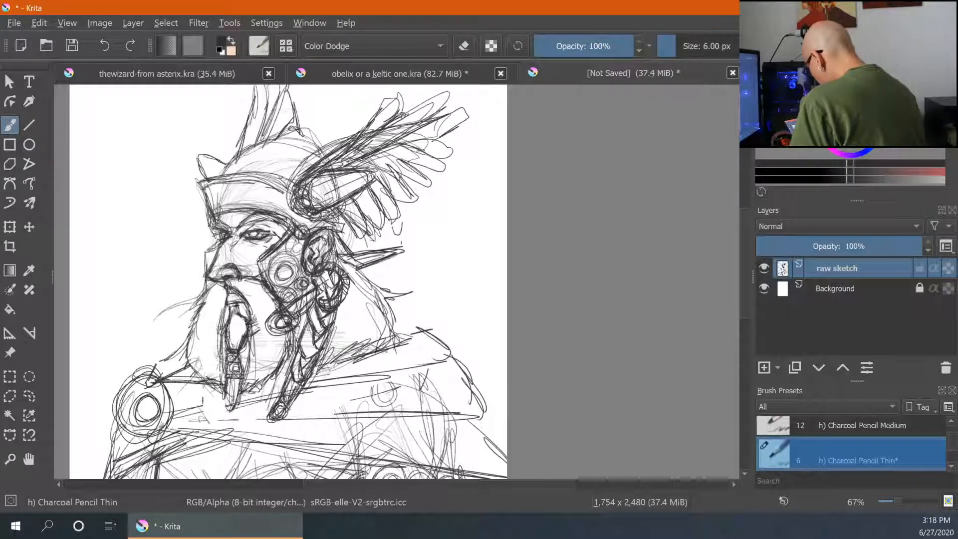
{"action": "mouse_move", "coordinate": [273, 176]}
{"action": "left_mouse_down"}
{"action": "mouse_move", "coordinate": [205, 180]}
{"action": "mouse_move", "coordinate": [212, 217]}
{"action": "mouse_move", "coordinate": [289, 208]}
{"action": "left_mouse_up"}
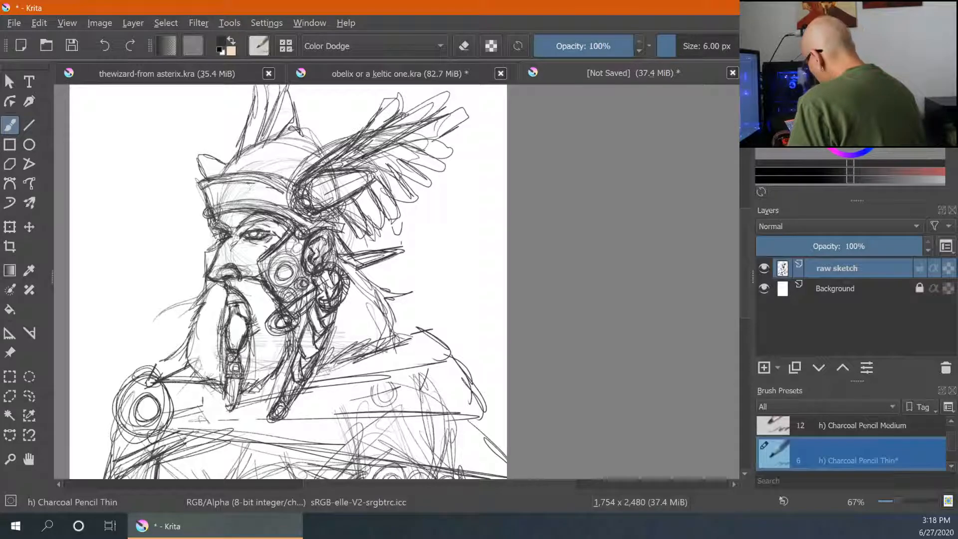
{"action": "mouse_move", "coordinate": [248, 183]}
{"action": "left_mouse_down"}
{"action": "mouse_move", "coordinate": [245, 199]}
{"action": "mouse_move", "coordinate": [260, 199]}
{"action": "mouse_move", "coordinate": [257, 191]}
{"action": "mouse_move", "coordinate": [255, 200]}
{"action": "left_mouse_up"}
{"action": "right_click", "coordinate": [254, 197]}
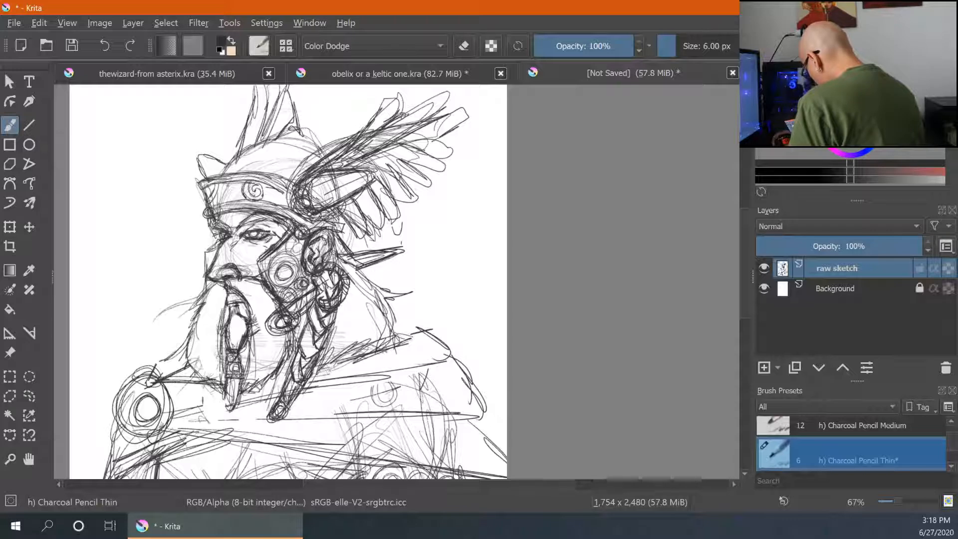
{"action": "mouse_move", "coordinate": [221, 189]}
{"action": "left_mouse_down"}
{"action": "mouse_move", "coordinate": [223, 203]}
{"action": "mouse_move", "coordinate": [233, 190]}
{"action": "mouse_move", "coordinate": [285, 199]}
{"action": "mouse_move", "coordinate": [275, 194]}
{"action": "left_mouse_up"}
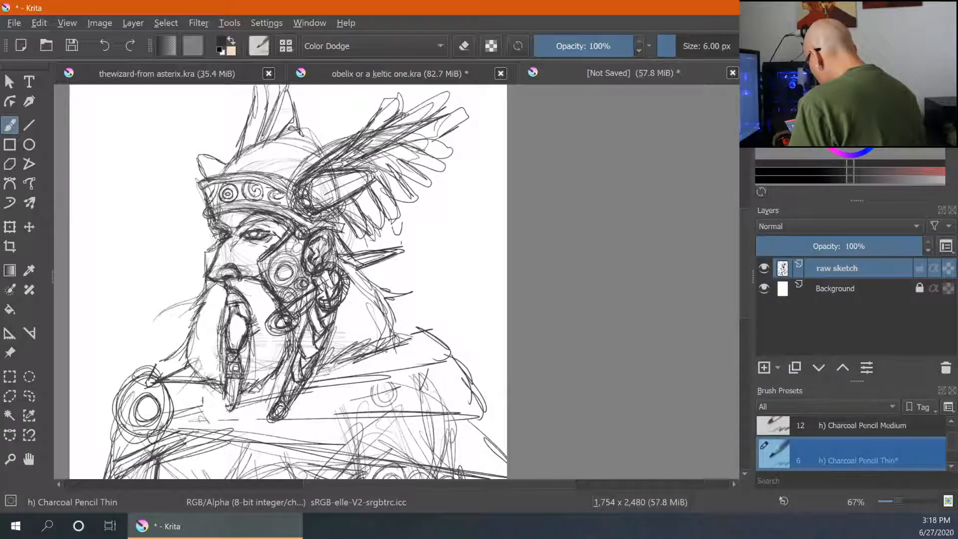
- Add circular spiral ornaments to the dome of the helmet above the headband
{"action": "left_click_drag", "start_coordinate": [239, 153], "coordinate": [303, 130]}
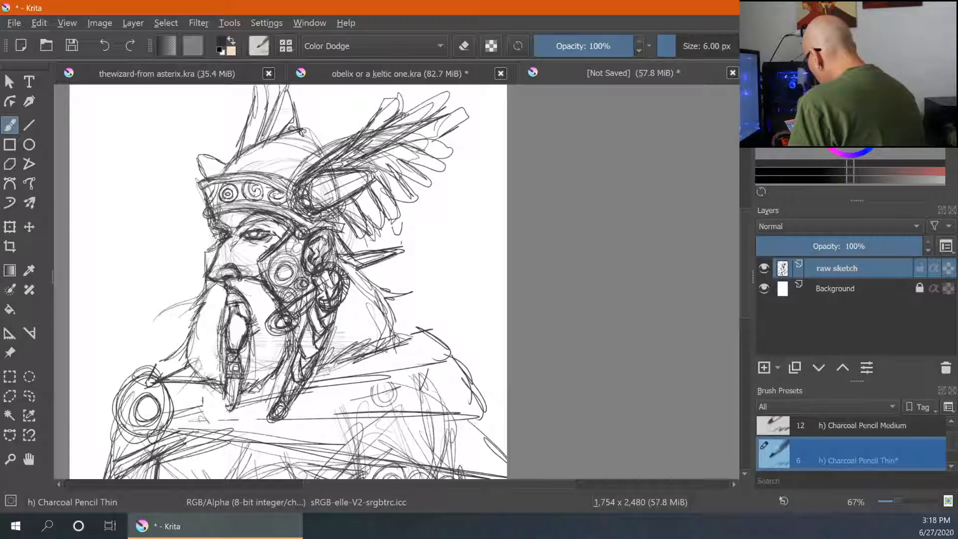
{"action": "left_click_drag", "start_coordinate": [239, 170], "coordinate": [262, 149]}
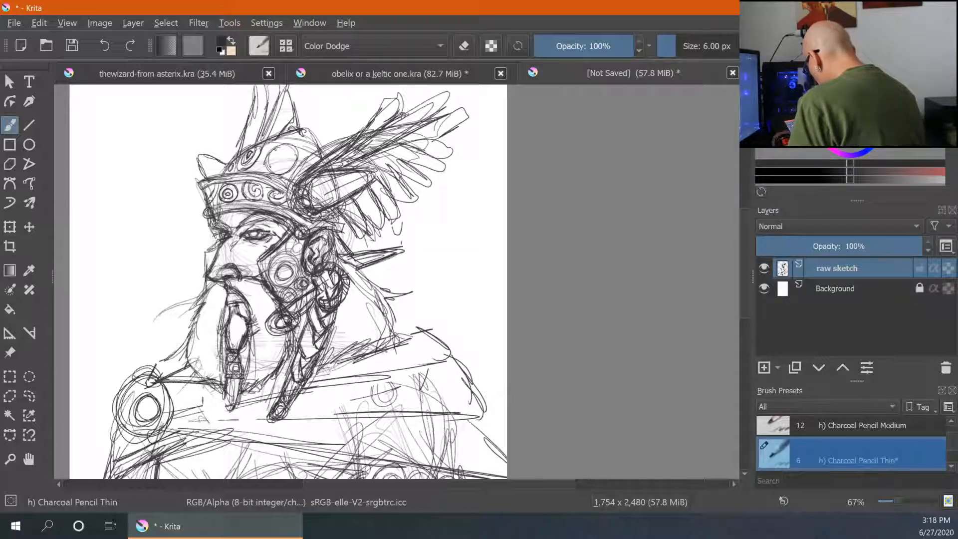
{"action": "mouse_move", "coordinate": [284, 163]}
{"action": "left_mouse_down"}
{"action": "mouse_move", "coordinate": [311, 135]}
{"action": "mouse_move", "coordinate": [314, 147]}
{"action": "left_mouse_up"}
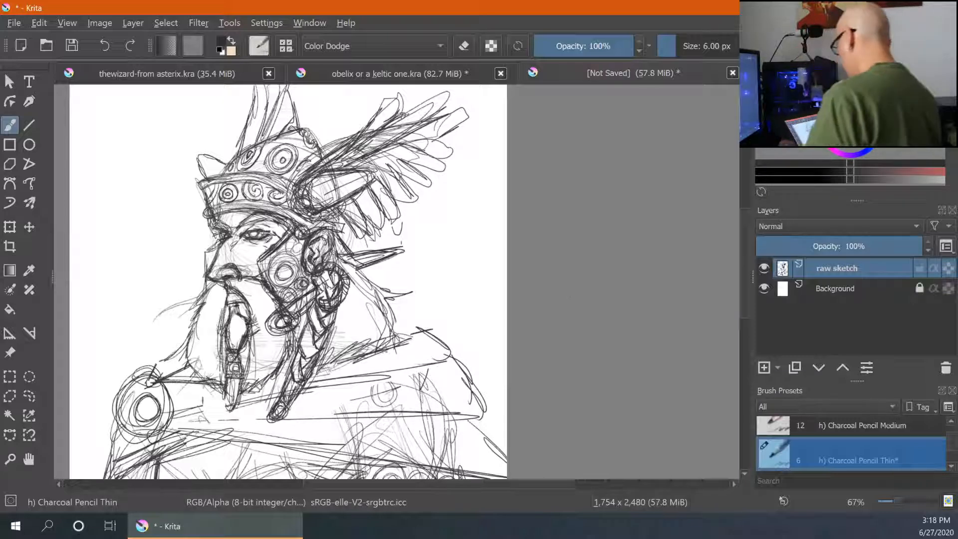
- Sketch long fold lines across the cloak over the shoulders and lower torso
{"action": "key", "text": "ctrl+minus"}
{"action": "left_click_drag", "start_coordinate": [524, 380], "coordinate": [538, 232]}
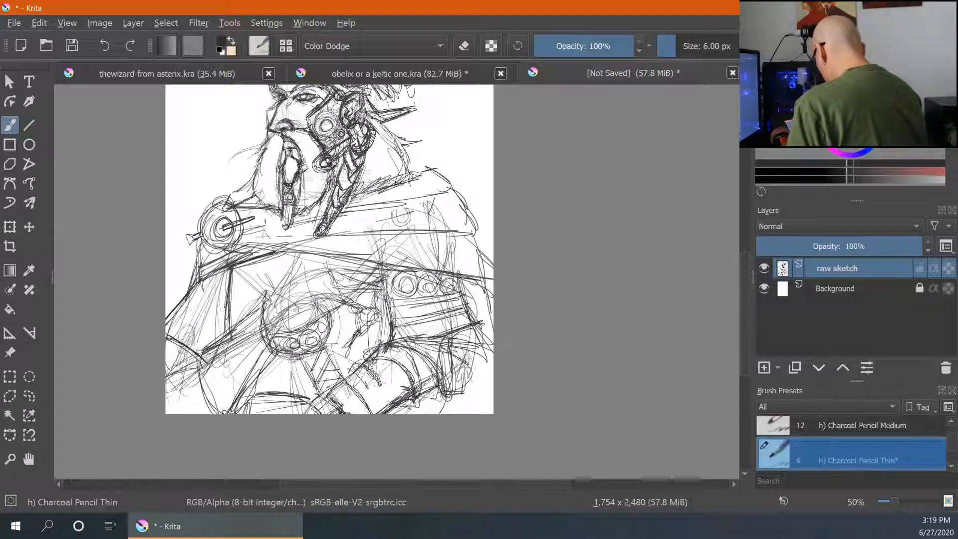
{"action": "left_click_drag", "start_coordinate": [331, 229], "coordinate": [416, 210]}
{"action": "mouse_move", "coordinate": [394, 177]}
{"action": "left_mouse_down"}
{"action": "mouse_move", "coordinate": [429, 168]}
{"action": "mouse_move", "coordinate": [471, 223]}
{"action": "mouse_move", "coordinate": [428, 230]}
{"action": "mouse_move", "coordinate": [482, 261]}
{"action": "mouse_move", "coordinate": [483, 272]}
{"action": "left_mouse_up"}
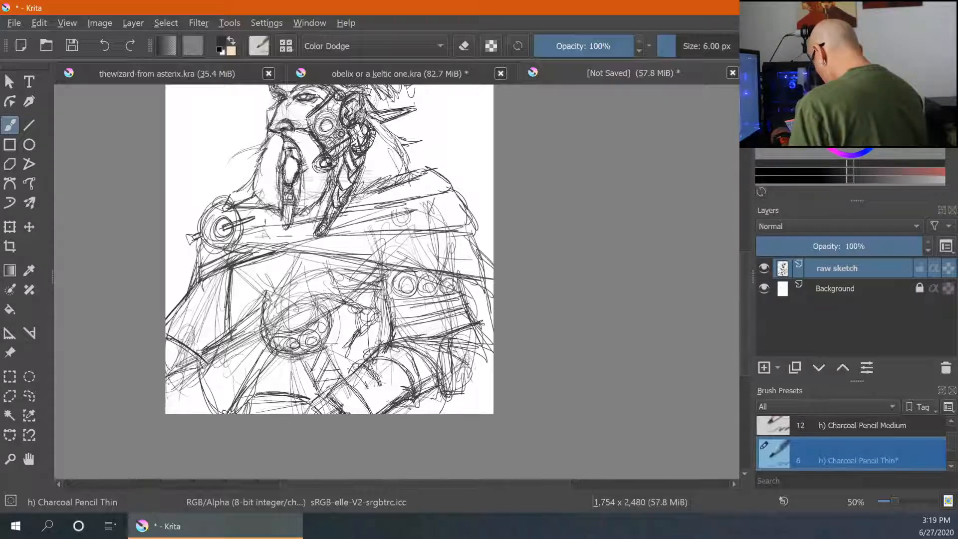
{"action": "mouse_move", "coordinate": [168, 385]}
{"action": "left_mouse_down"}
{"action": "mouse_move", "coordinate": [191, 412]}
{"action": "mouse_move", "coordinate": [214, 409]}
{"action": "left_mouse_up"}
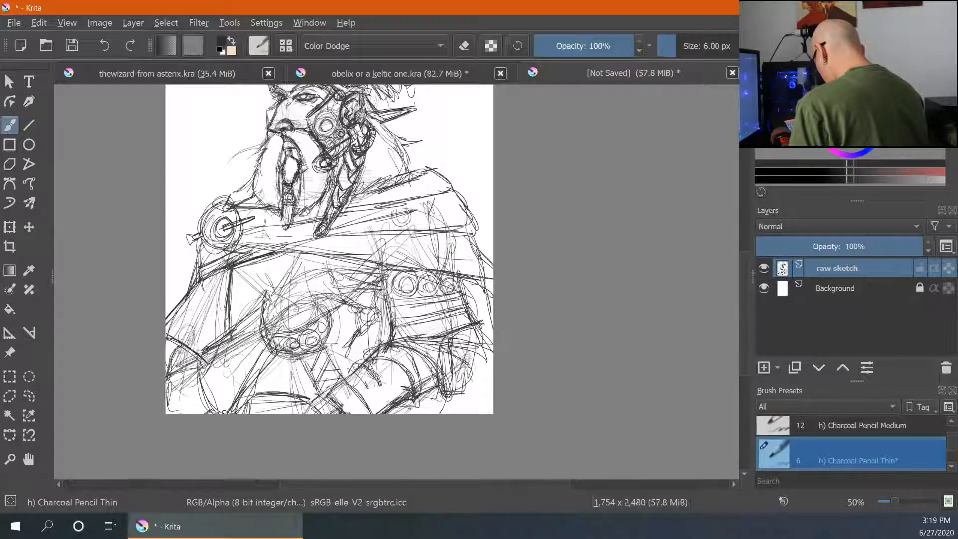
{"action": "key", "text": "ctrl+minus"}
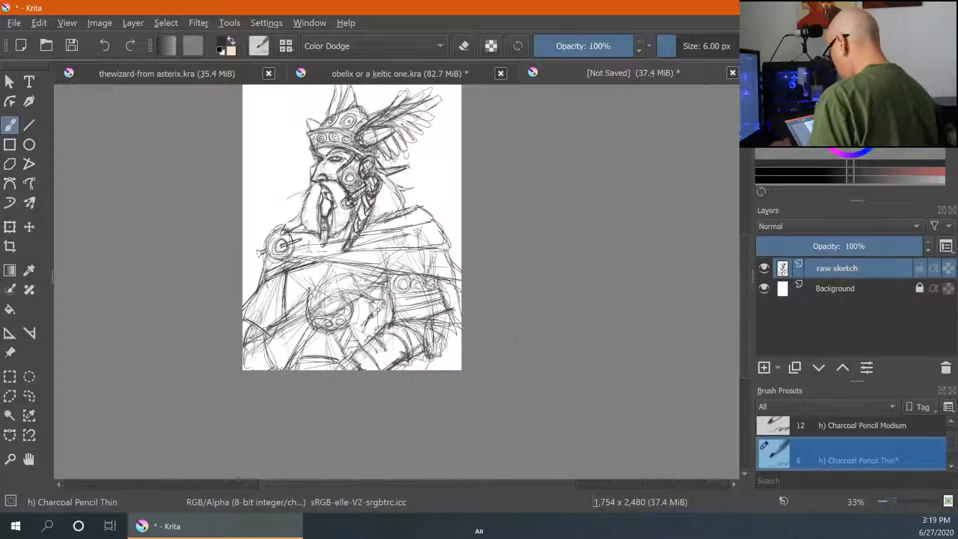
- Draw a row of circular ornaments along the band on the warrior's left arm
{"action": "key", "text": "ctrl+plus"}
{"action": "key", "text": "ctrl+plus"}
{"action": "key", "text": "ctrl+plus"}
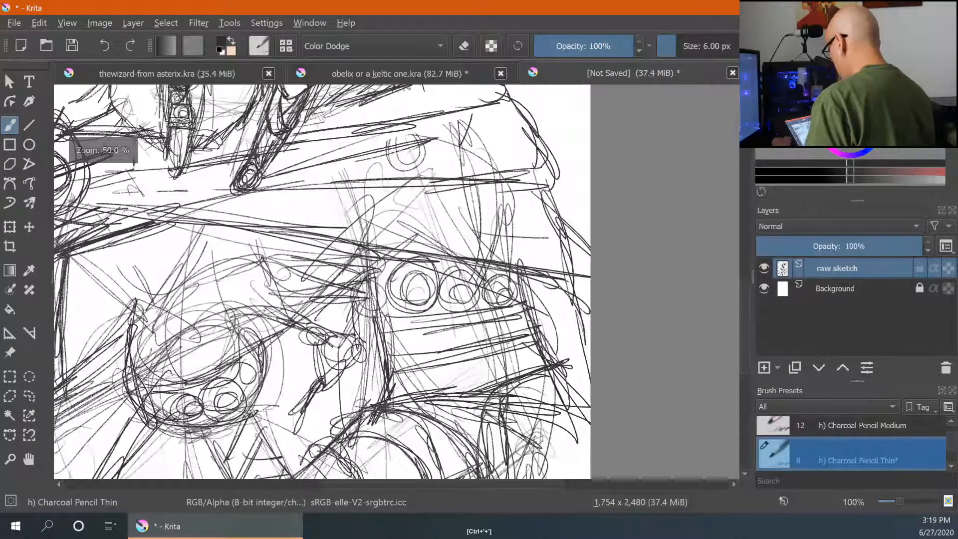
{"action": "left_click_drag", "start_coordinate": [148, 396], "coordinate": [378, 316]}
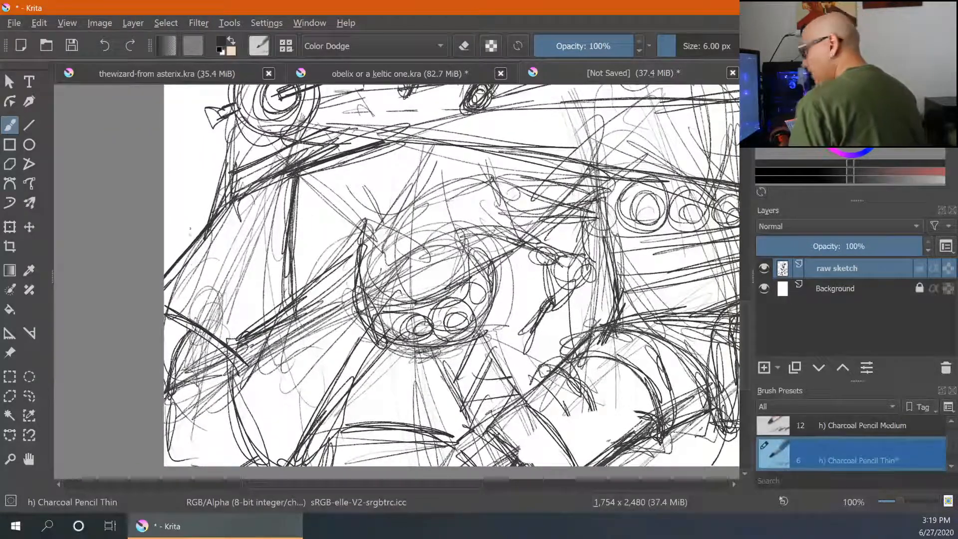
{"action": "mouse_move", "coordinate": [173, 263]}
{"action": "left_mouse_down"}
{"action": "mouse_move", "coordinate": [230, 294]}
{"action": "mouse_move", "coordinate": [251, 318]}
{"action": "left_mouse_up"}
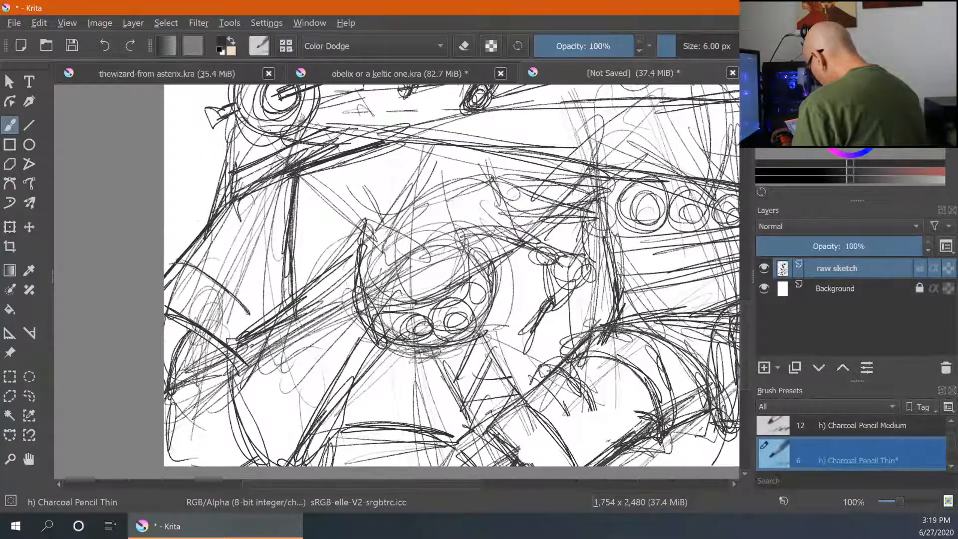
{"action": "left_click_drag", "start_coordinate": [196, 265], "coordinate": [260, 320]}
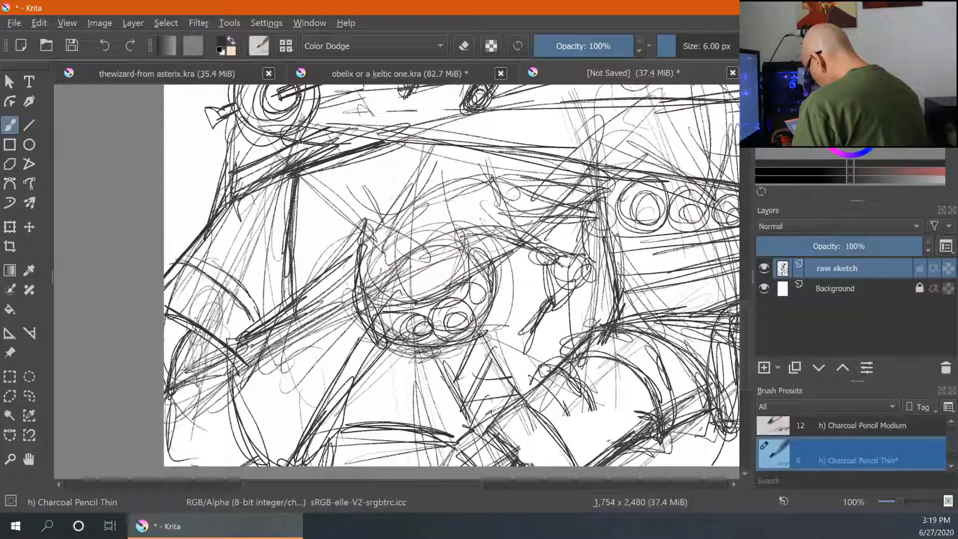
{"action": "mouse_move", "coordinate": [177, 261]}
{"action": "left_mouse_down"}
{"action": "mouse_move", "coordinate": [207, 275]}
{"action": "mouse_move", "coordinate": [236, 342]}
{"action": "left_mouse_up"}
{"action": "mouse_move", "coordinate": [175, 300]}
{"action": "left_mouse_down"}
{"action": "mouse_move", "coordinate": [215, 320]}
{"action": "mouse_move", "coordinate": [217, 302]}
{"action": "mouse_move", "coordinate": [249, 317]}
{"action": "mouse_move", "coordinate": [232, 314]}
{"action": "left_mouse_up"}
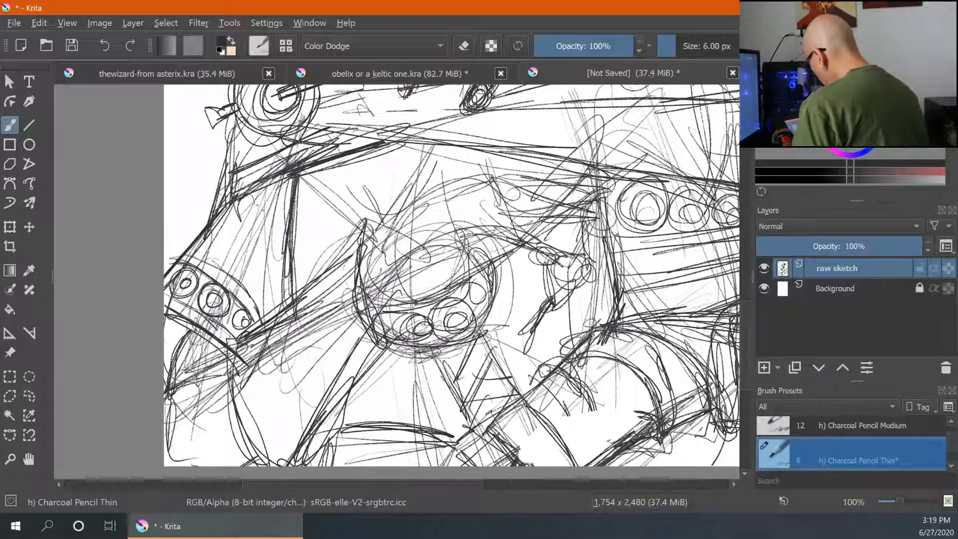
{"action": "mouse_move", "coordinate": [237, 204]}
{"action": "left_mouse_down"}
{"action": "mouse_move", "coordinate": [286, 255]}
{"action": "mouse_move", "coordinate": [287, 239]}
{"action": "left_mouse_up"}
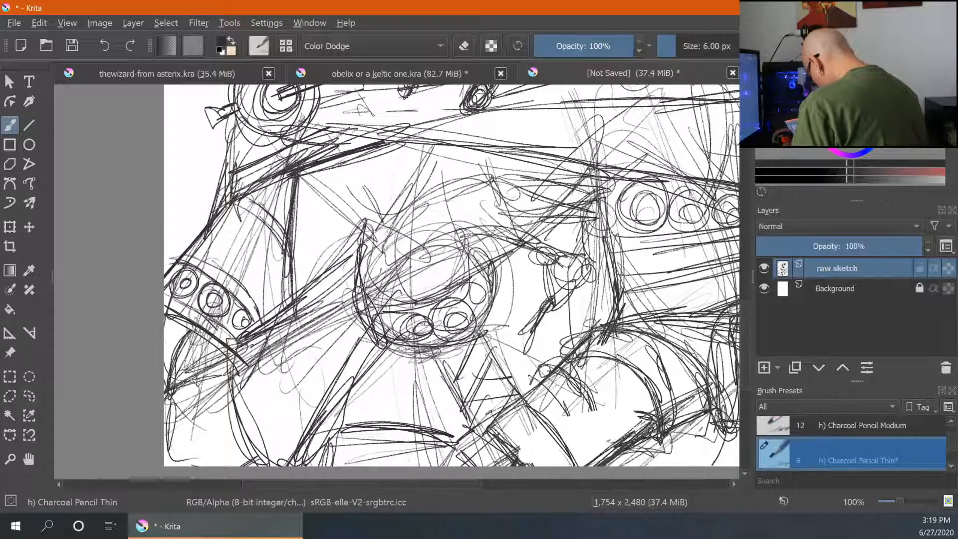
{"action": "mouse_move", "coordinate": [242, 199]}
{"action": "left_mouse_down"}
{"action": "mouse_move", "coordinate": [286, 245]}
{"action": "mouse_move", "coordinate": [235, 261]}
{"action": "mouse_move", "coordinate": [250, 228]}
{"action": "mouse_move", "coordinate": [256, 243]}
{"action": "mouse_move", "coordinate": [210, 249]}
{"action": "mouse_move", "coordinate": [192, 239]}
{"action": "mouse_move", "coordinate": [183, 251]}
{"action": "left_mouse_up"}
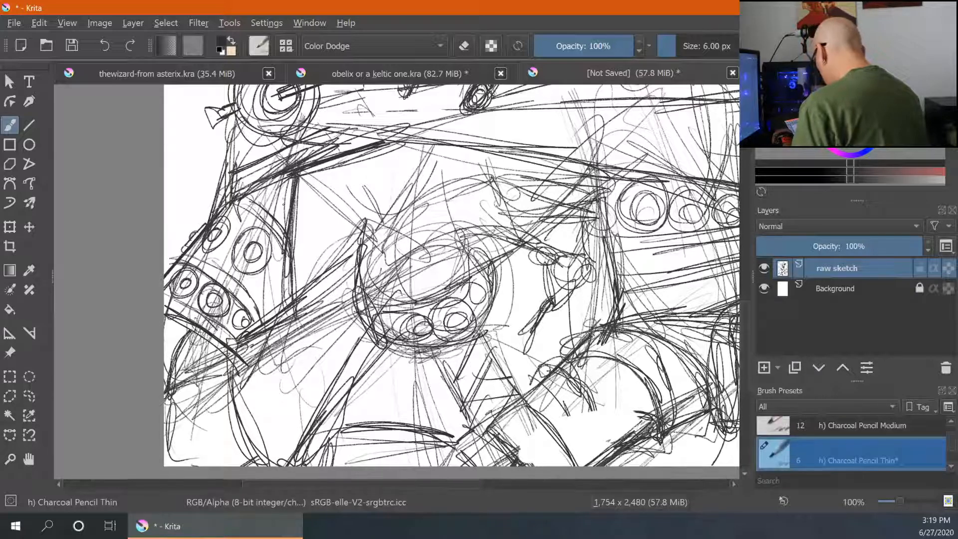
{"action": "left_click_drag", "start_coordinate": [274, 183], "coordinate": [290, 206]}
{"action": "mouse_move", "coordinate": [272, 183]}
{"action": "left_mouse_down"}
{"action": "mouse_move", "coordinate": [290, 207]}
{"action": "mouse_move", "coordinate": [286, 191]}
{"action": "left_mouse_up"}
{"action": "mouse_move", "coordinate": [255, 247]}
{"action": "left_mouse_down"}
{"action": "mouse_move", "coordinate": [251, 258]}
{"action": "mouse_move", "coordinate": [212, 243]}
{"action": "left_mouse_up"}
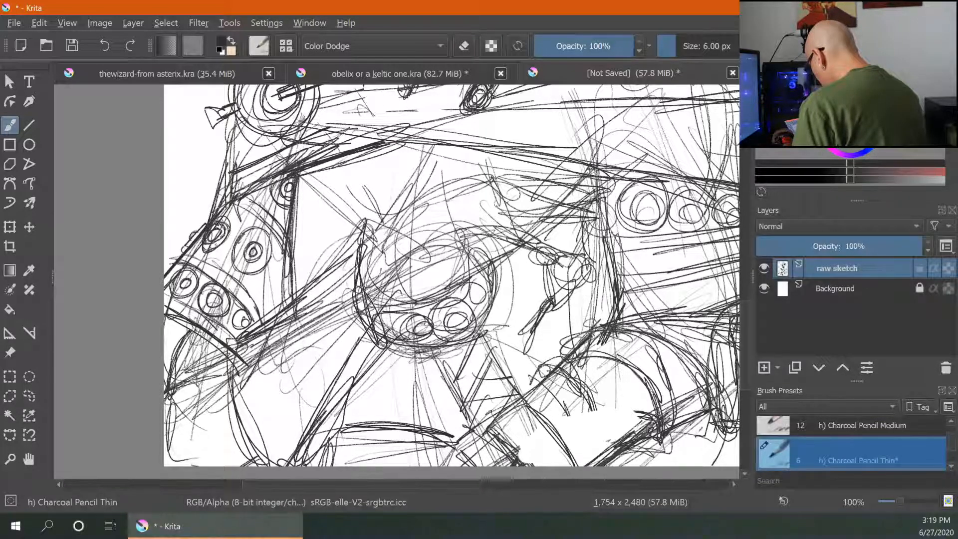
{"action": "mouse_move", "coordinate": [286, 273]}
{"action": "left_mouse_down"}
{"action": "mouse_move", "coordinate": [283, 299]}
{"action": "mouse_move", "coordinate": [283, 288]}
{"action": "left_mouse_up"}
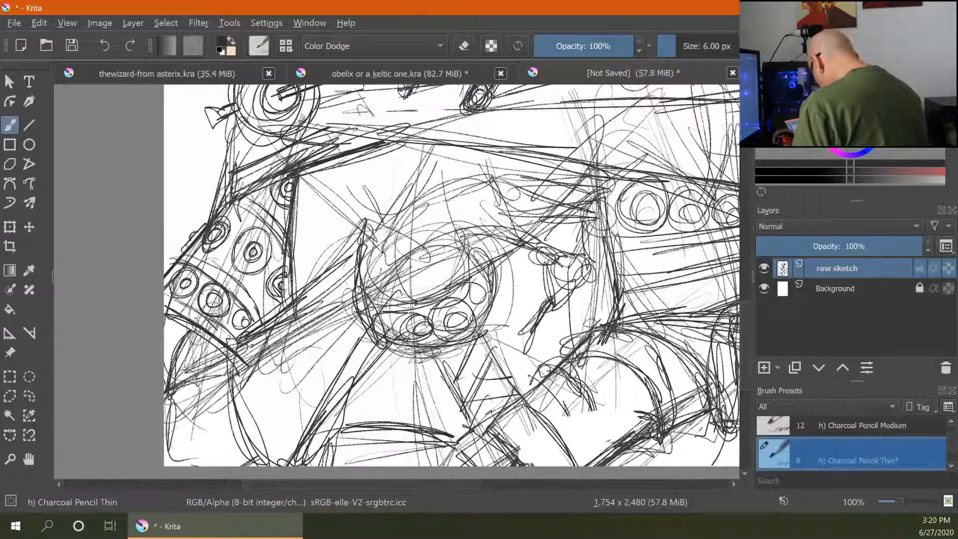
- Sketch short strokes on the chest just above the central round ornament
{"action": "key", "text": "ctrl+minus"}
{"action": "key", "text": "ctrl+minus"}
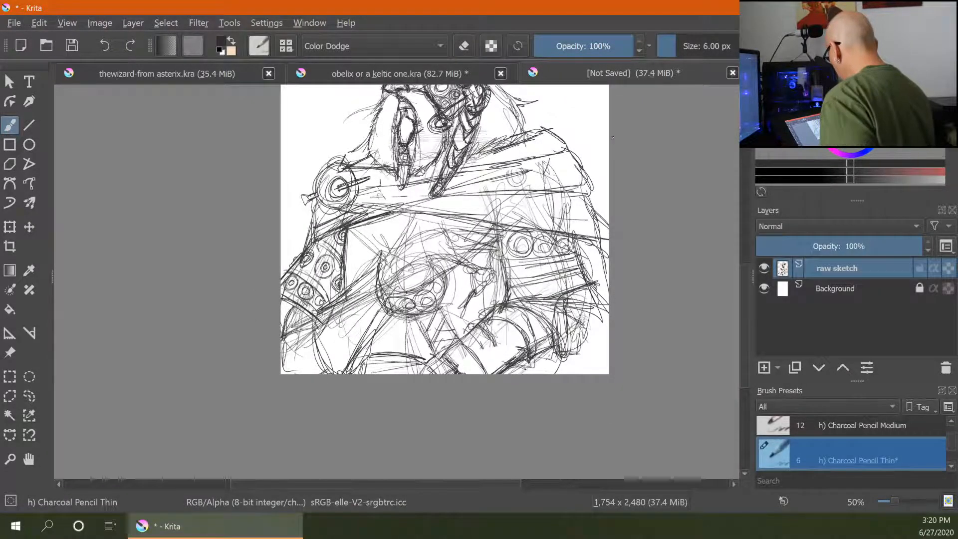
{"action": "mouse_move", "coordinate": [617, 146]}
{"action": "left_mouse_down"}
{"action": "mouse_move", "coordinate": [565, 278]}
{"action": "mouse_move", "coordinate": [532, 272]}
{"action": "mouse_move", "coordinate": [481, 214]}
{"action": "left_mouse_up"}
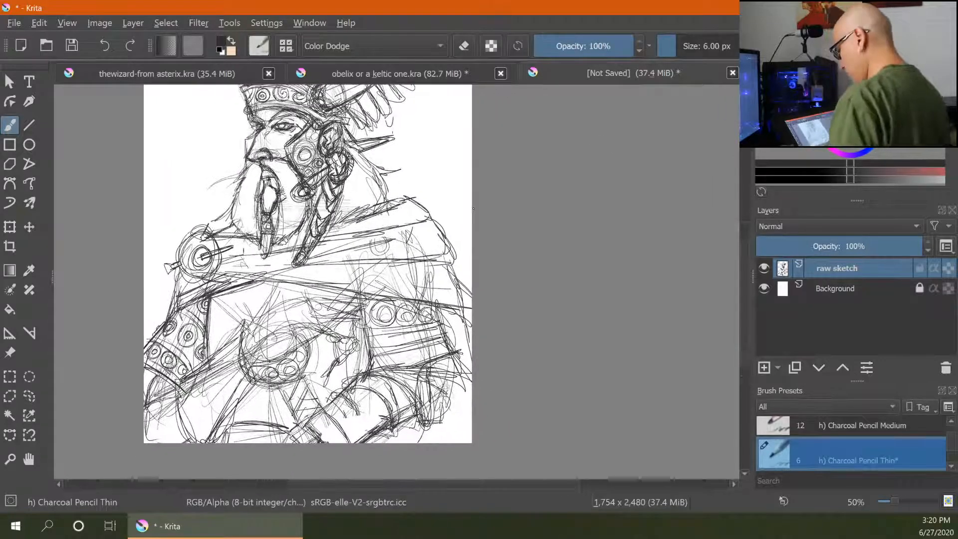
{"action": "key", "text": "ctrl+minus"}
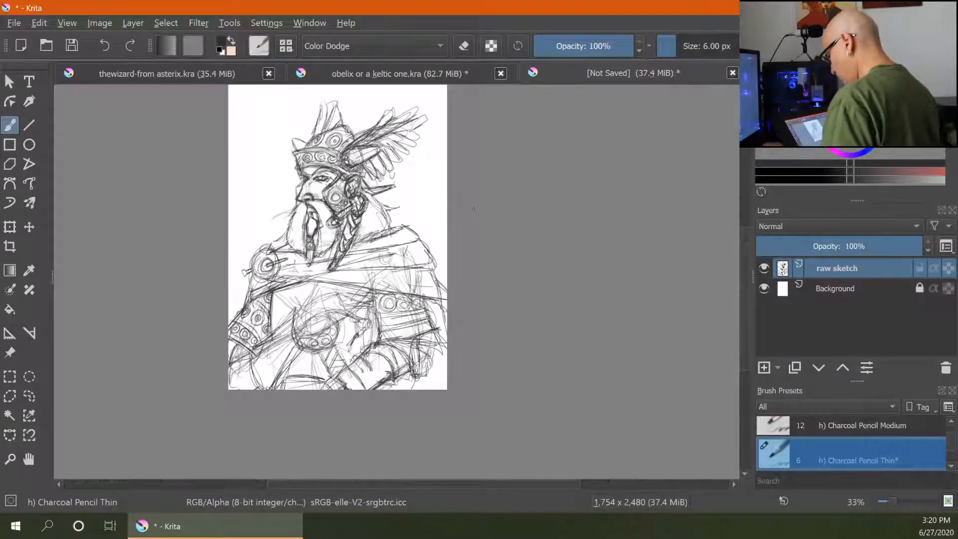
{"action": "key", "text": "ctrl+plus"}
{"action": "key", "text": "ctrl+plus"}
{"action": "key", "text": "ctrl+plus"}
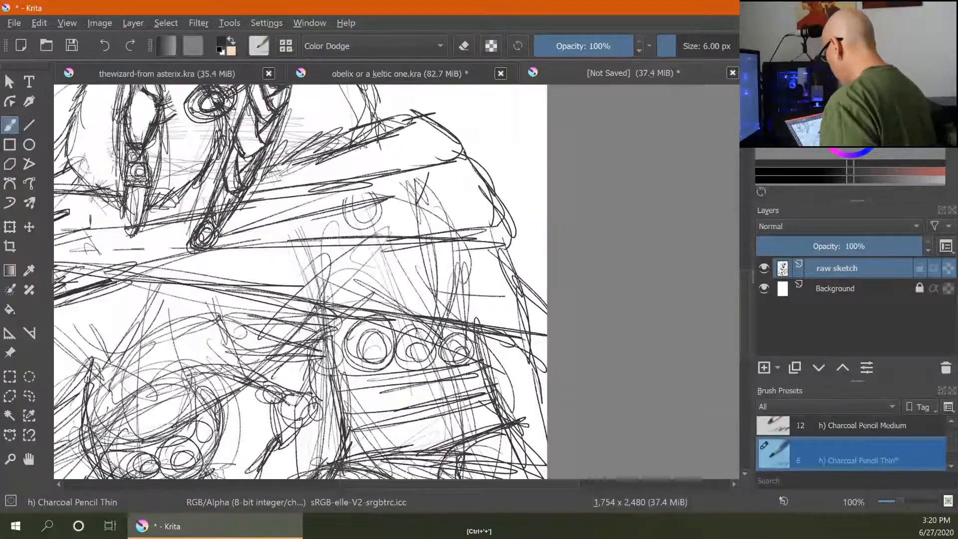
{"action": "left_click_drag", "start_coordinate": [314, 290], "coordinate": [513, 135]}
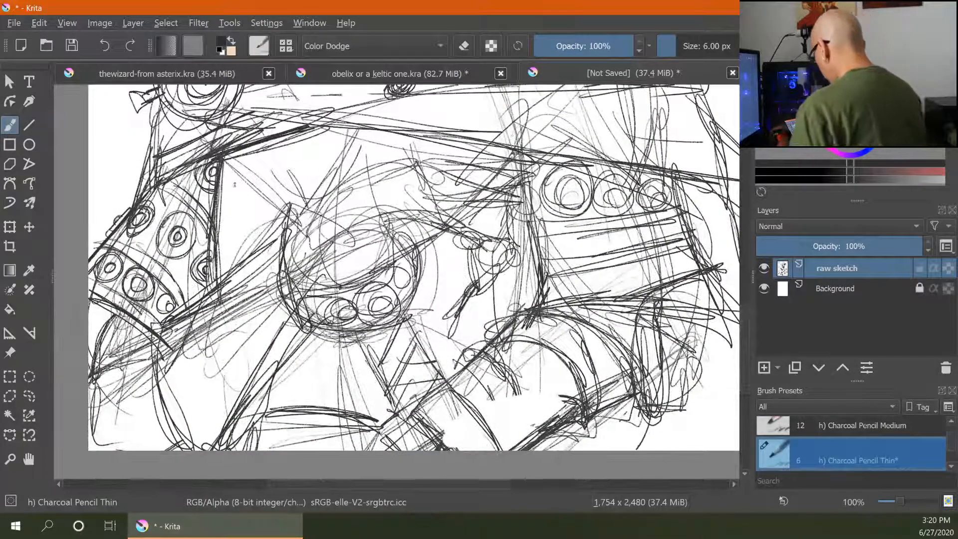
{"action": "left_click_drag", "start_coordinate": [255, 156], "coordinate": [245, 194]}
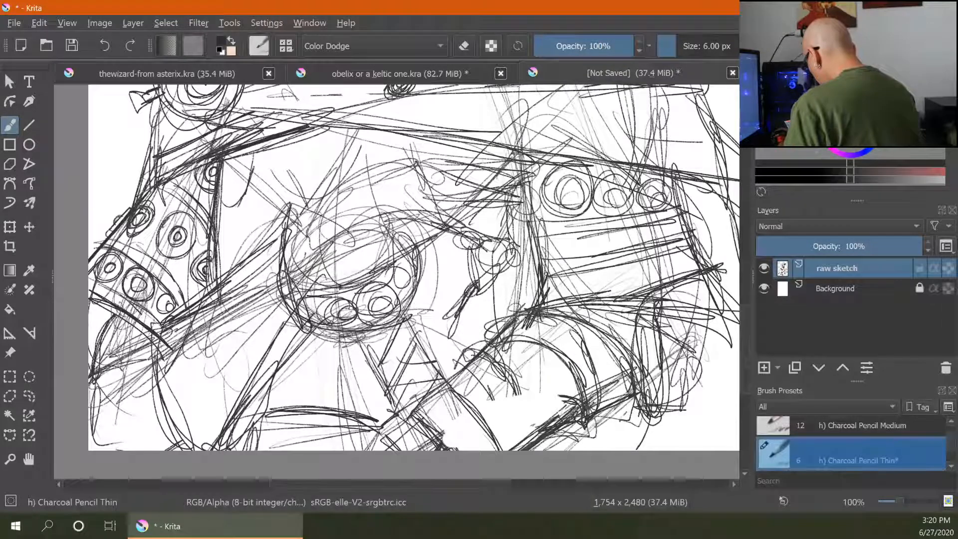
{"action": "mouse_move", "coordinate": [253, 160]}
{"action": "left_mouse_down"}
{"action": "mouse_move", "coordinate": [234, 207]}
{"action": "mouse_move", "coordinate": [271, 201]}
{"action": "left_mouse_up"}
{"action": "mouse_move", "coordinate": [282, 144]}
{"action": "left_mouse_down"}
{"action": "mouse_move", "coordinate": [264, 203]}
{"action": "mouse_move", "coordinate": [289, 205]}
{"action": "left_mouse_up"}
{"action": "left_click_drag", "start_coordinate": [313, 129], "coordinate": [293, 204]}
{"action": "left_click_drag", "start_coordinate": [314, 150], "coordinate": [289, 201]}
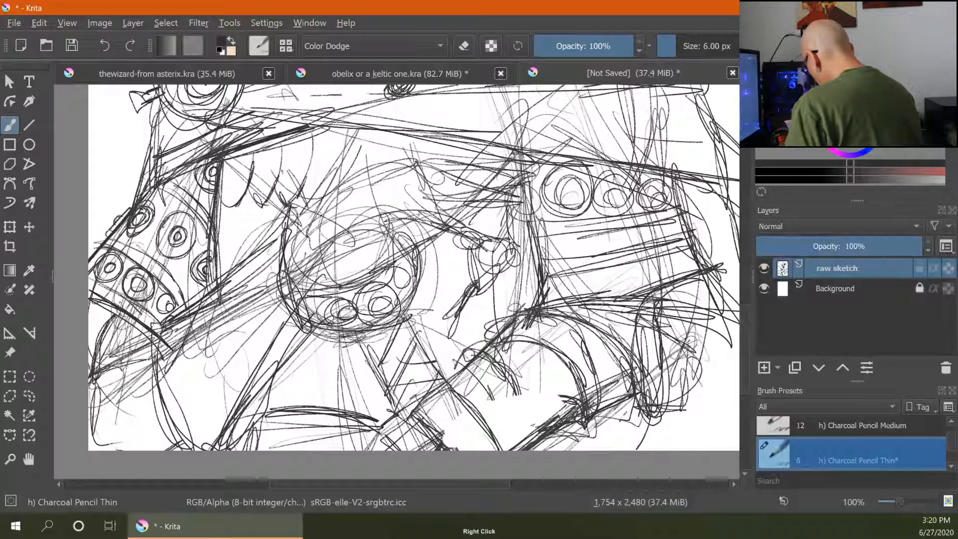
{"action": "left_click_drag", "start_coordinate": [313, 165], "coordinate": [306, 173]}
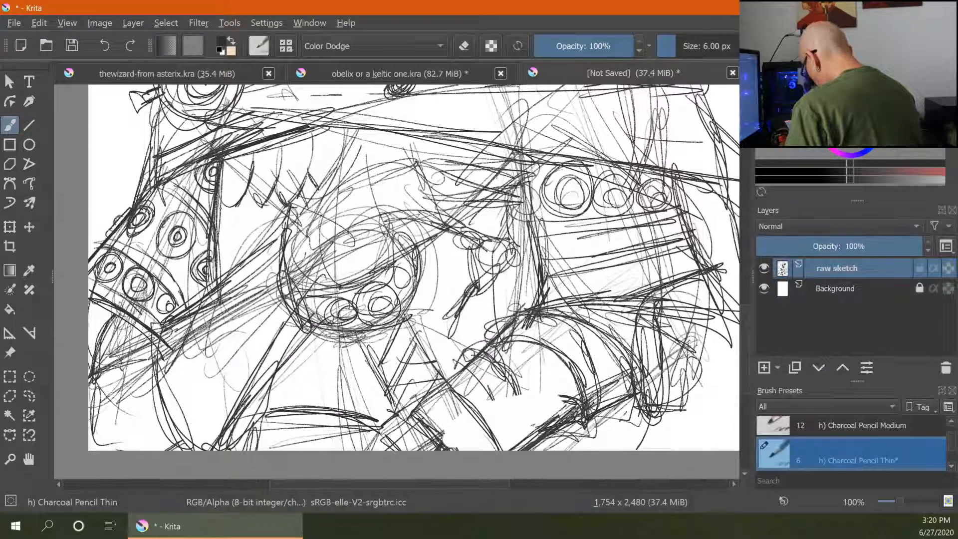
{"action": "left_click_drag", "start_coordinate": [240, 231], "coordinate": [225, 244]}
{"action": "mouse_move", "coordinate": [247, 195]}
{"action": "left_mouse_down"}
{"action": "mouse_move", "coordinate": [234, 247]}
{"action": "mouse_move", "coordinate": [267, 241]}
{"action": "left_mouse_up"}
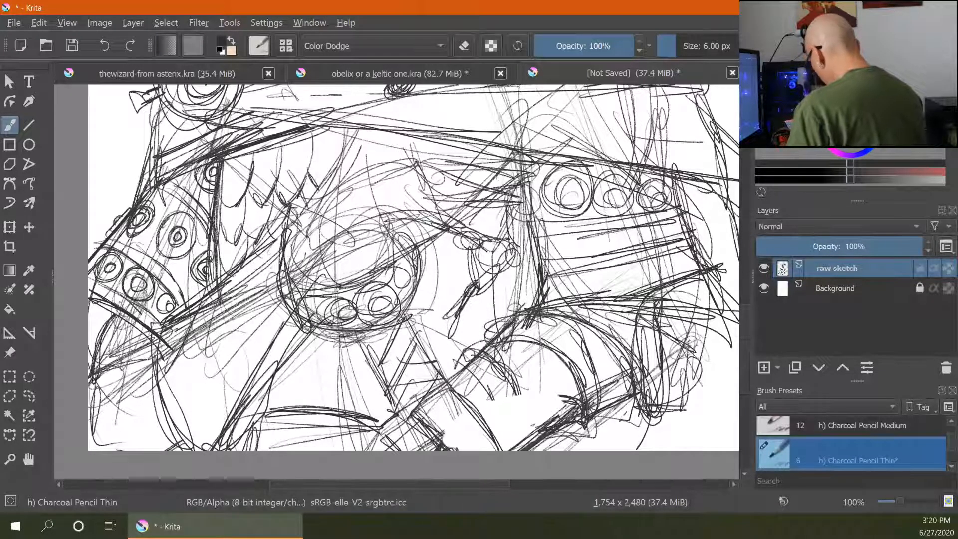
- Sketch fold lines over the lower left of the torso below the ornamented armband
{"action": "left_click_drag", "start_coordinate": [175, 312], "coordinate": [278, 240]}
{"action": "mouse_move", "coordinate": [285, 300]}
{"action": "left_mouse_down"}
{"action": "mouse_move", "coordinate": [319, 324]}
{"action": "mouse_move", "coordinate": [258, 397]}
{"action": "mouse_move", "coordinate": [234, 449]}
{"action": "left_mouse_up"}
{"action": "mouse_move", "coordinate": [175, 324]}
{"action": "left_mouse_down"}
{"action": "mouse_move", "coordinate": [208, 438]}
{"action": "mouse_move", "coordinate": [219, 442]}
{"action": "mouse_move", "coordinate": [209, 435]}
{"action": "left_mouse_up"}
{"action": "left_click_drag", "start_coordinate": [184, 394], "coordinate": [179, 433]}
{"action": "mouse_move", "coordinate": [193, 406]}
{"action": "left_mouse_down"}
{"action": "mouse_move", "coordinate": [186, 437]}
{"action": "mouse_move", "coordinate": [195, 442]}
{"action": "left_mouse_up"}
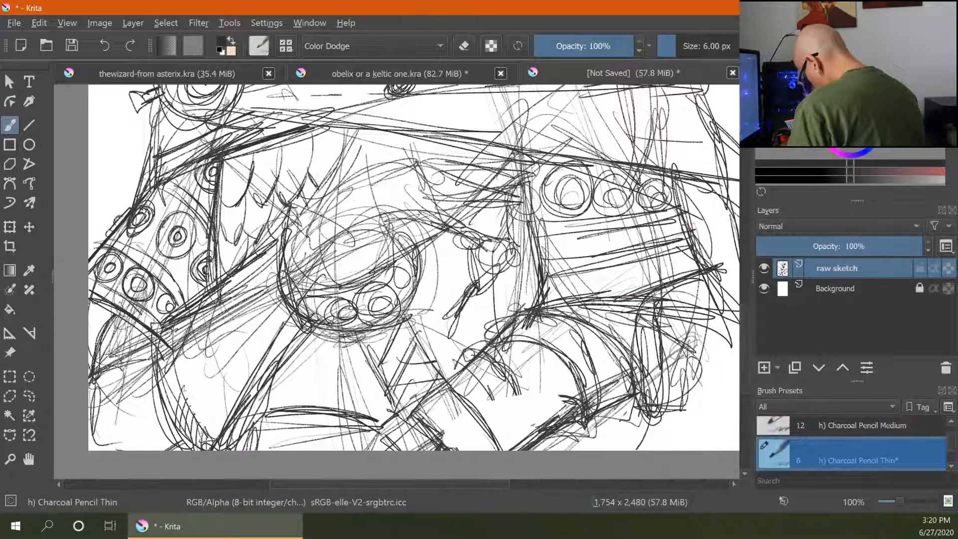
{"action": "left_click_drag", "start_coordinate": [181, 369], "coordinate": [168, 413]}
{"action": "left_click_drag", "start_coordinate": [172, 352], "coordinate": [162, 365]}
{"action": "left_click_drag", "start_coordinate": [176, 334], "coordinate": [157, 332]}
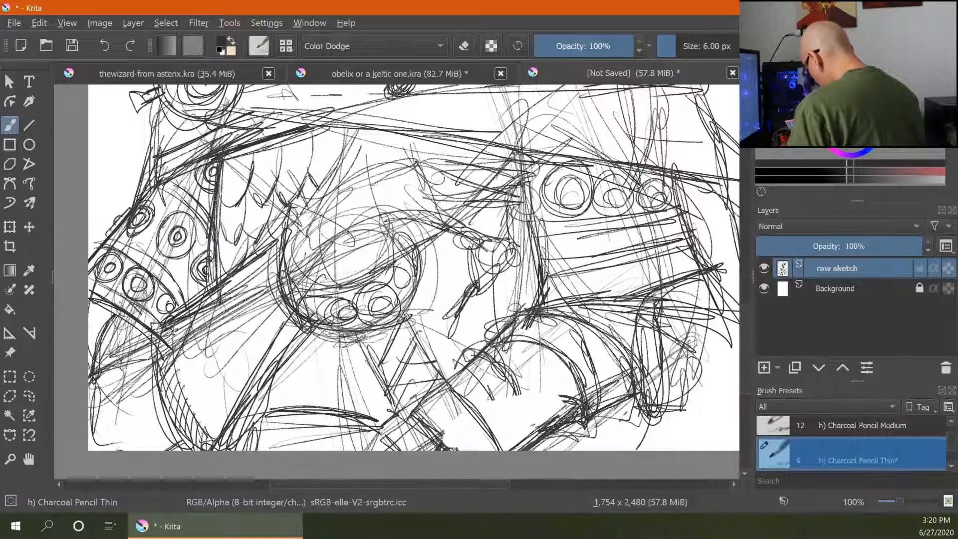
{"action": "left_click_drag", "start_coordinate": [293, 300], "coordinate": [288, 329]}
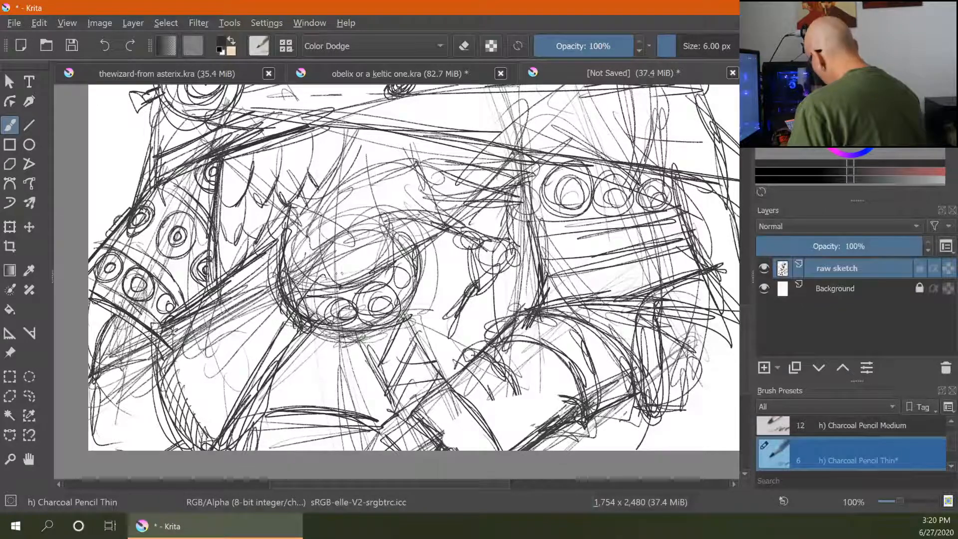
- Add lines around and to the right of the central round ornament on the torso
{"action": "left_click_drag", "start_coordinate": [345, 287], "coordinate": [392, 259]}
{"action": "mouse_move", "coordinate": [403, 239]}
{"action": "left_mouse_down"}
{"action": "mouse_move", "coordinate": [416, 285]}
{"action": "mouse_move", "coordinate": [356, 326]}
{"action": "mouse_move", "coordinate": [370, 330]}
{"action": "mouse_move", "coordinate": [384, 383]}
{"action": "left_mouse_up"}
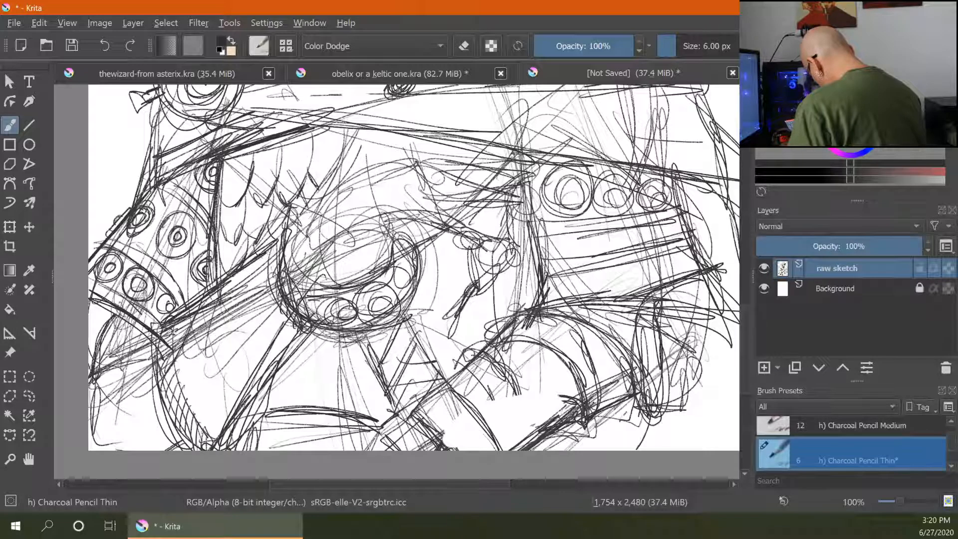
{"action": "left_click_drag", "start_coordinate": [409, 326], "coordinate": [443, 379]}
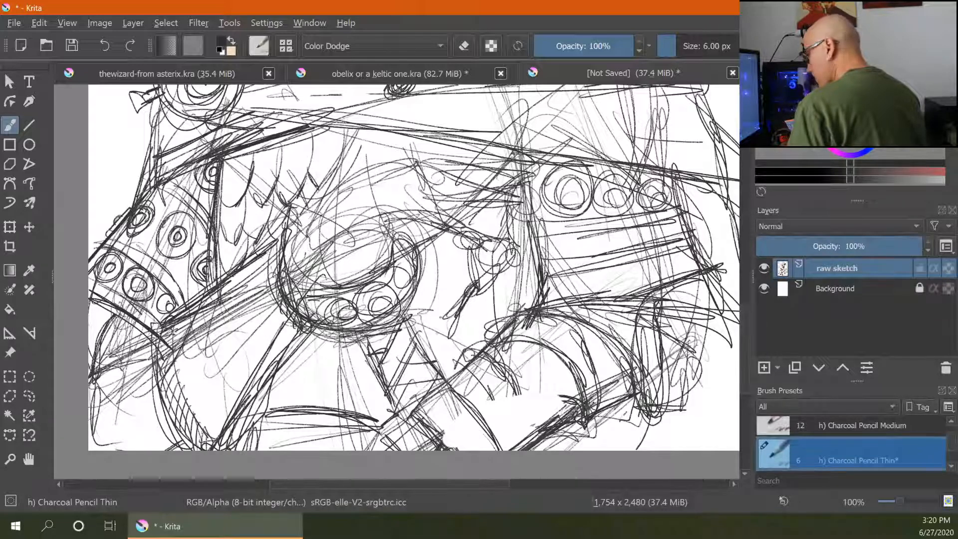
{"action": "left_click_drag", "start_coordinate": [368, 355], "coordinate": [434, 365]}
{"action": "mouse_move", "coordinate": [386, 396]}
{"action": "left_mouse_down"}
{"action": "mouse_move", "coordinate": [431, 364]}
{"action": "mouse_move", "coordinate": [435, 371]}
{"action": "left_mouse_up"}
{"action": "left_click_drag", "start_coordinate": [395, 422], "coordinate": [422, 398]}
{"action": "mouse_move", "coordinate": [375, 370]}
{"action": "left_mouse_down"}
{"action": "mouse_move", "coordinate": [354, 404]}
{"action": "mouse_move", "coordinate": [351, 381]}
{"action": "mouse_move", "coordinate": [364, 383]}
{"action": "left_mouse_up"}
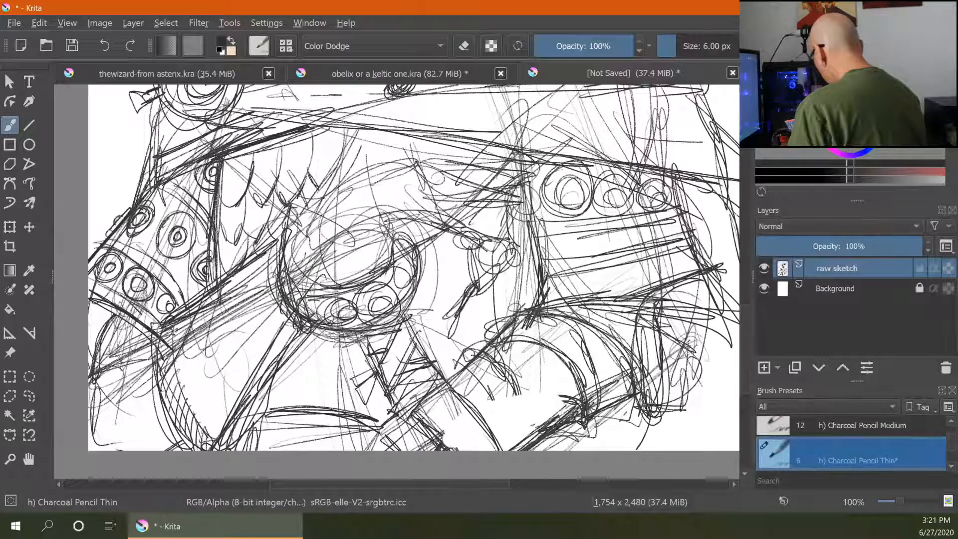
{"action": "left_click_drag", "start_coordinate": [317, 207], "coordinate": [302, 225]}
{"action": "mouse_move", "coordinate": [317, 241]}
{"action": "left_mouse_down"}
{"action": "mouse_move", "coordinate": [339, 286]}
{"action": "mouse_move", "coordinate": [393, 258]}
{"action": "left_mouse_up"}
{"action": "mouse_move", "coordinate": [439, 212]}
{"action": "left_mouse_down"}
{"action": "mouse_move", "coordinate": [444, 226]}
{"action": "mouse_move", "coordinate": [474, 231]}
{"action": "mouse_move", "coordinate": [479, 278]}
{"action": "left_mouse_up"}
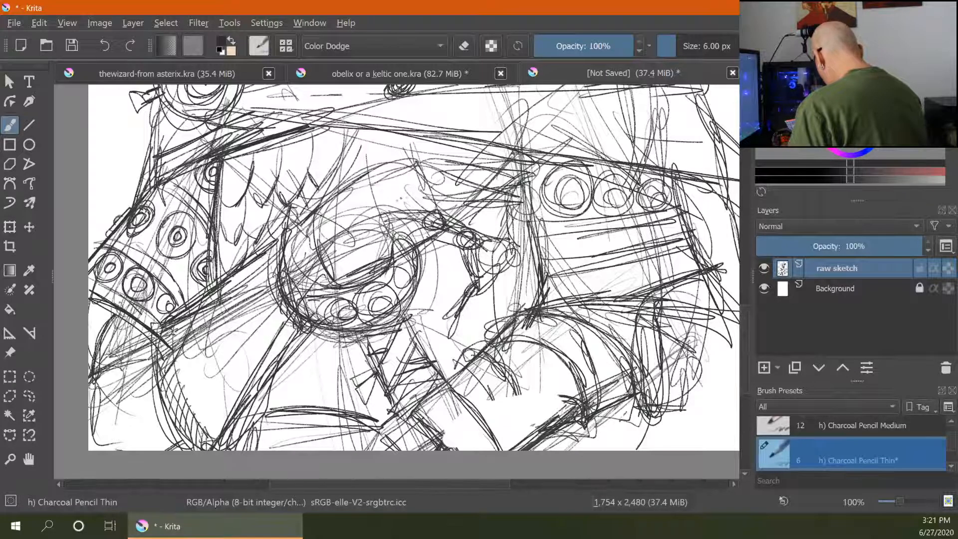
{"action": "left_click_drag", "start_coordinate": [395, 213], "coordinate": [434, 206]}
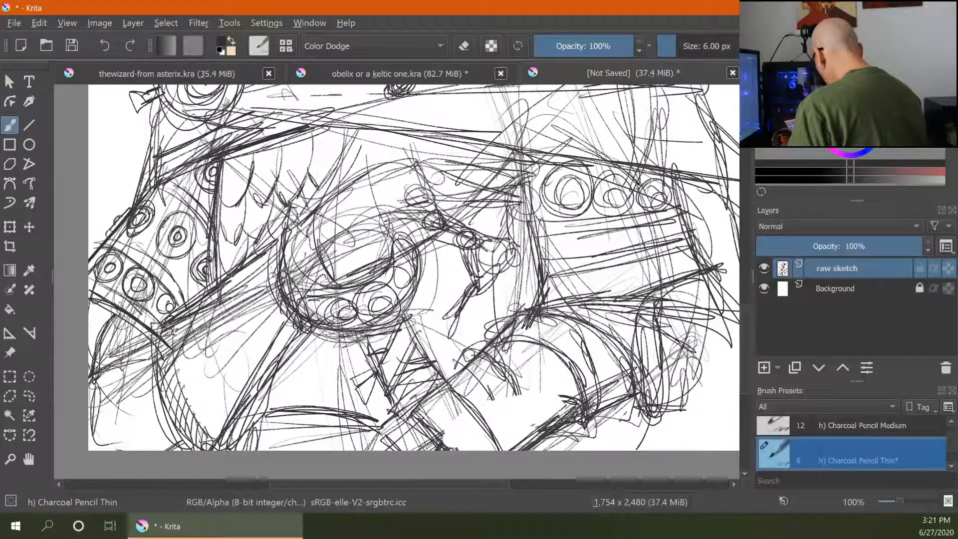
{"action": "mouse_move", "coordinate": [403, 171]}
{"action": "left_mouse_down"}
{"action": "mouse_move", "coordinate": [427, 192]}
{"action": "mouse_move", "coordinate": [419, 174]}
{"action": "left_mouse_up"}
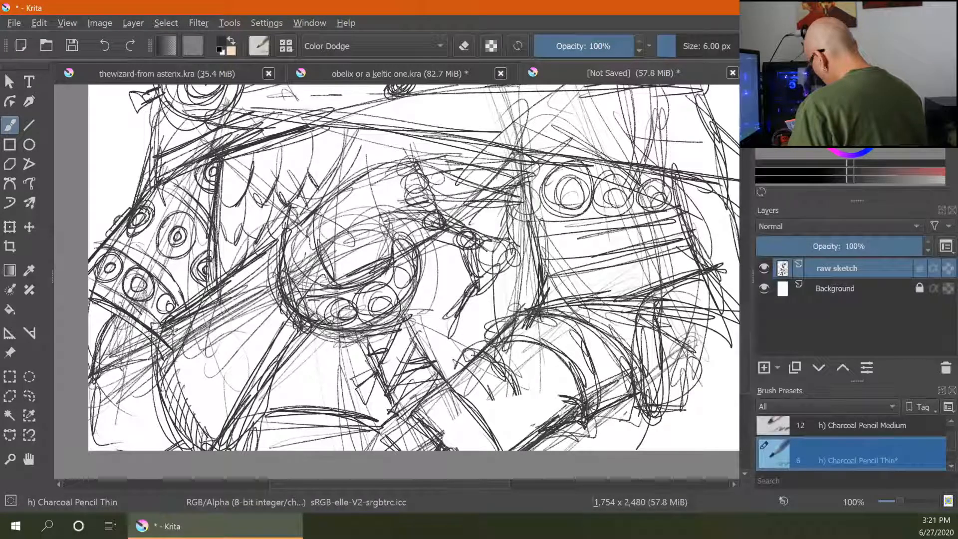
- Erase the tangled lines across the middle of the chest with a 50 px Eraser Circle
{"action": "key", "text": "ctrl+minus"}
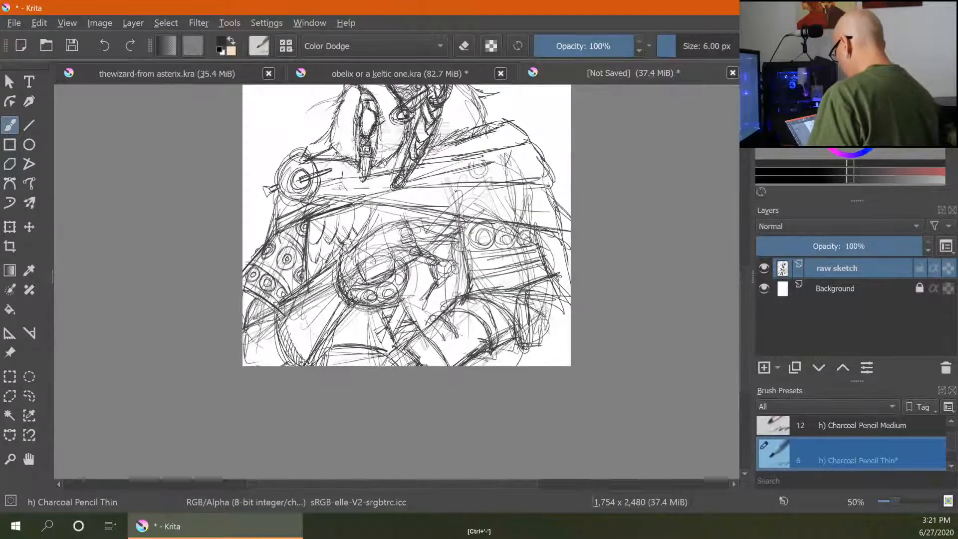
{"action": "key", "text": "ctrl+minus"}
{"action": "key", "text": "ctrl+plus"}
{"action": "key", "text": "ctrl+plus"}
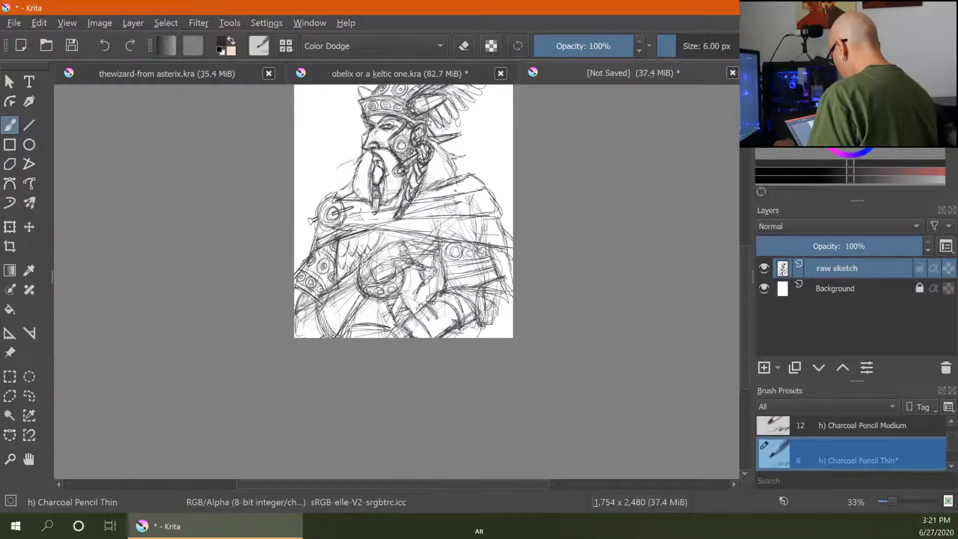
{"action": "key", "text": "e"}
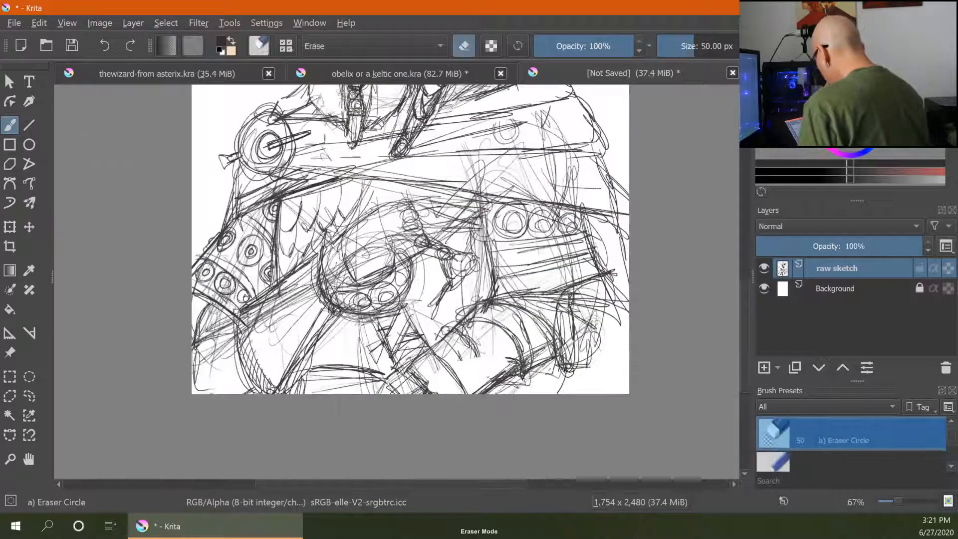
{"action": "mouse_move", "coordinate": [376, 206]}
{"action": "left_mouse_down"}
{"action": "mouse_move", "coordinate": [351, 236]}
{"action": "mouse_move", "coordinate": [382, 254]}
{"action": "mouse_move", "coordinate": [376, 272]}
{"action": "mouse_move", "coordinate": [352, 256]}
{"action": "mouse_move", "coordinate": [350, 277]}
{"action": "mouse_move", "coordinate": [331, 266]}
{"action": "left_mouse_up"}
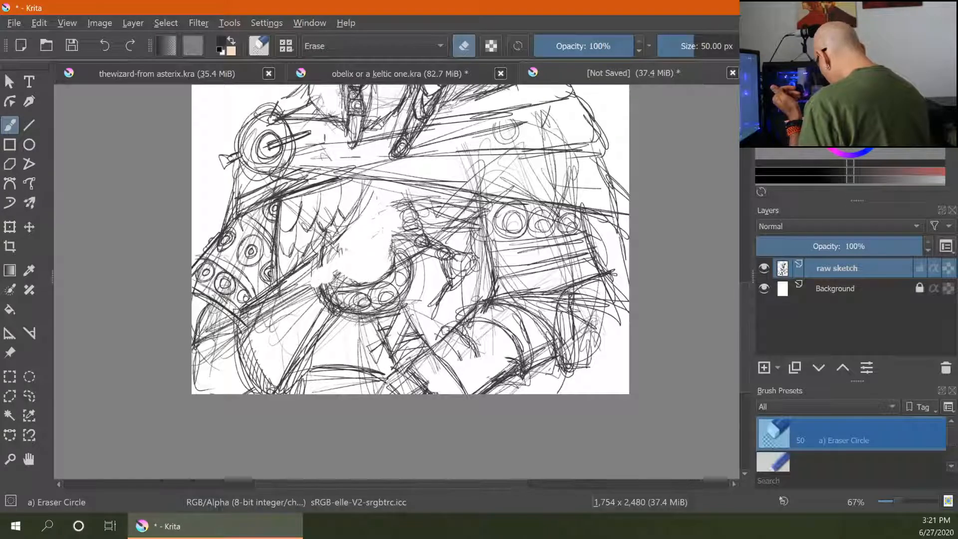
{"action": "mouse_move", "coordinate": [404, 202]}
{"action": "left_mouse_down"}
{"action": "mouse_move", "coordinate": [429, 223]}
{"action": "mouse_move", "coordinate": [416, 240]}
{"action": "mouse_move", "coordinate": [450, 237]}
{"action": "mouse_move", "coordinate": [447, 266]}
{"action": "left_mouse_up"}
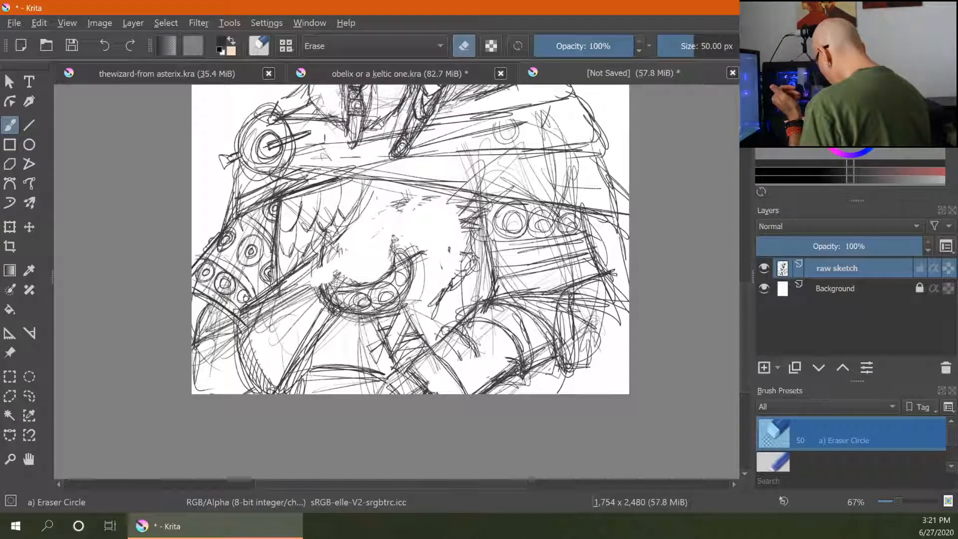
{"action": "mouse_move", "coordinate": [320, 323]}
{"action": "left_mouse_down"}
{"action": "mouse_move", "coordinate": [256, 372]}
{"action": "mouse_move", "coordinate": [238, 325]}
{"action": "mouse_move", "coordinate": [297, 272]}
{"action": "mouse_move", "coordinate": [312, 327]}
{"action": "mouse_move", "coordinate": [268, 314]}
{"action": "mouse_move", "coordinate": [312, 309]}
{"action": "mouse_move", "coordinate": [295, 363]}
{"action": "mouse_move", "coordinate": [231, 349]}
{"action": "left_mouse_up"}
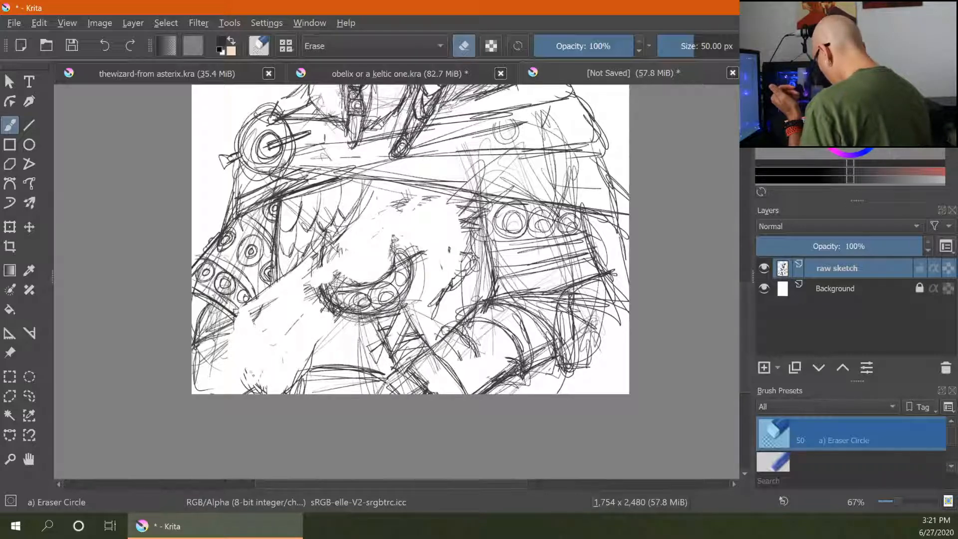
- Return to the Charcoal Pencil Thin and redraw long lines through the erased lower-left area
{"action": "key", "text": "slash"}
{"action": "mouse_move", "coordinate": [195, 345]}
{"action": "left_mouse_down"}
{"action": "mouse_move", "coordinate": [253, 358]}
{"action": "mouse_move", "coordinate": [239, 391]}
{"action": "left_mouse_up"}
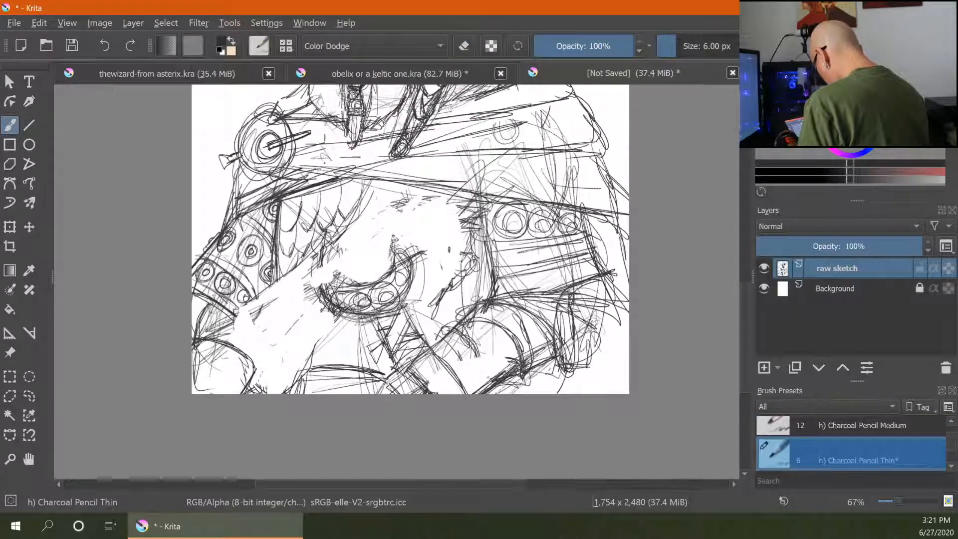
{"action": "left_click_drag", "start_coordinate": [274, 272], "coordinate": [282, 364]}
{"action": "left_click_drag", "start_coordinate": [277, 248], "coordinate": [289, 374]}
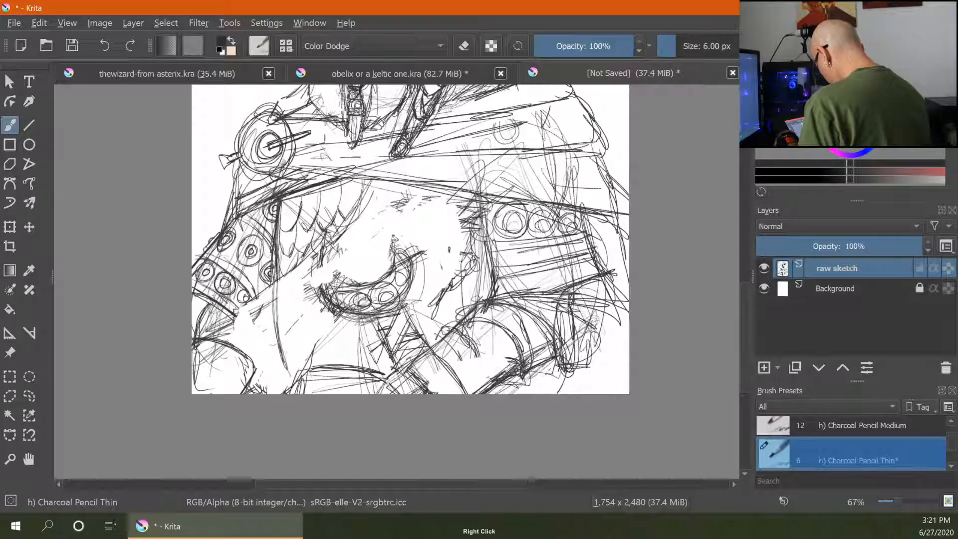
- Draw more long strokes across the lower-left area of the torso
{"action": "mouse_move", "coordinate": [277, 300]}
{"action": "left_mouse_down"}
{"action": "mouse_move", "coordinate": [297, 384]}
{"action": "mouse_move", "coordinate": [382, 368]}
{"action": "left_mouse_up"}
{"action": "left_click_drag", "start_coordinate": [279, 376], "coordinate": [379, 374]}
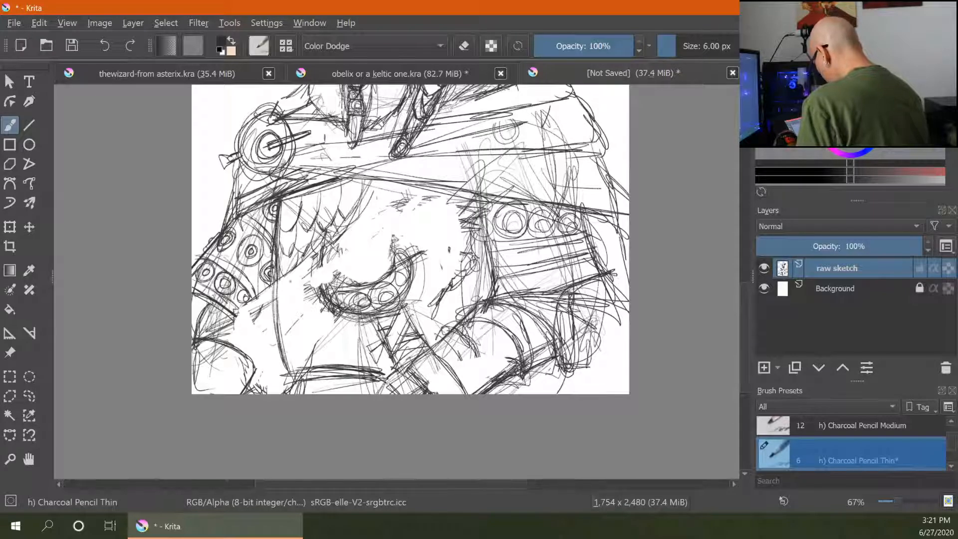
{"action": "mouse_move", "coordinate": [256, 295]}
{"action": "left_mouse_down"}
{"action": "mouse_move", "coordinate": [270, 329]}
{"action": "mouse_move", "coordinate": [265, 342]}
{"action": "mouse_move", "coordinate": [257, 312]}
{"action": "mouse_move", "coordinate": [251, 360]}
{"action": "left_mouse_up"}
{"action": "mouse_move", "coordinate": [205, 299]}
{"action": "left_mouse_down"}
{"action": "mouse_move", "coordinate": [193, 335]}
{"action": "mouse_move", "coordinate": [255, 371]}
{"action": "left_mouse_up"}
{"action": "mouse_move", "coordinate": [195, 346]}
{"action": "left_mouse_down"}
{"action": "mouse_move", "coordinate": [253, 366]}
{"action": "mouse_move", "coordinate": [234, 397]}
{"action": "left_mouse_up"}
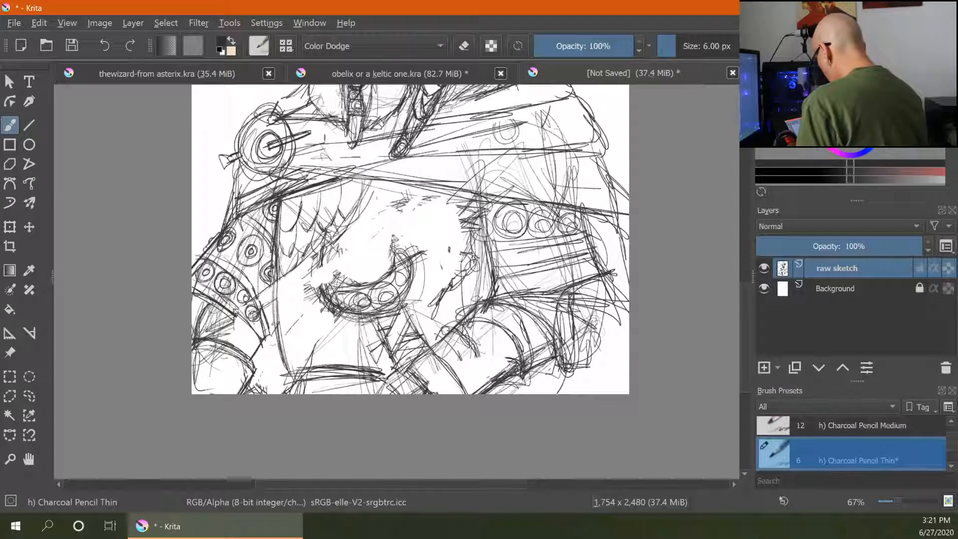
{"action": "left_click_drag", "start_coordinate": [249, 320], "coordinate": [256, 350]}
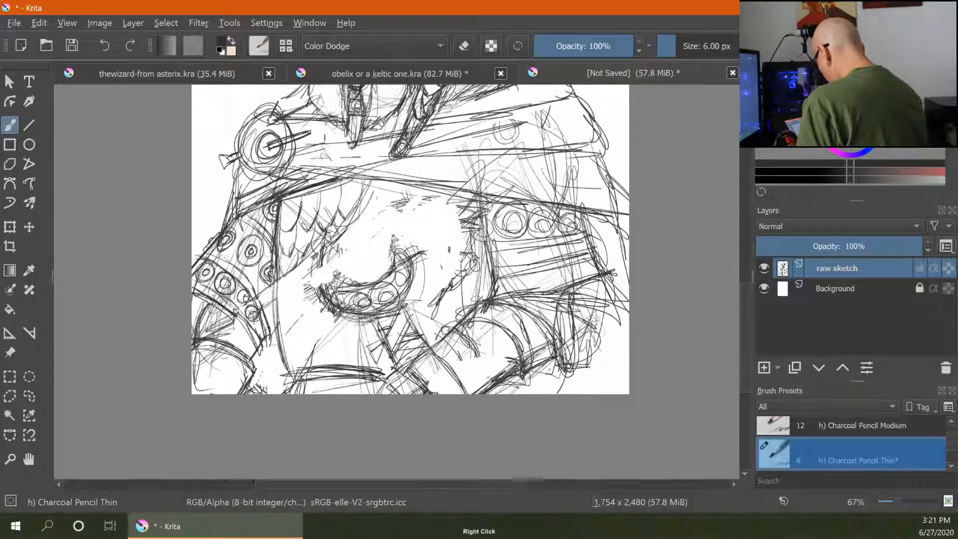
- Begin sketching rows of scale-shaped armour across the centre of the chest
{"action": "key", "text": "ctrl+minus"}
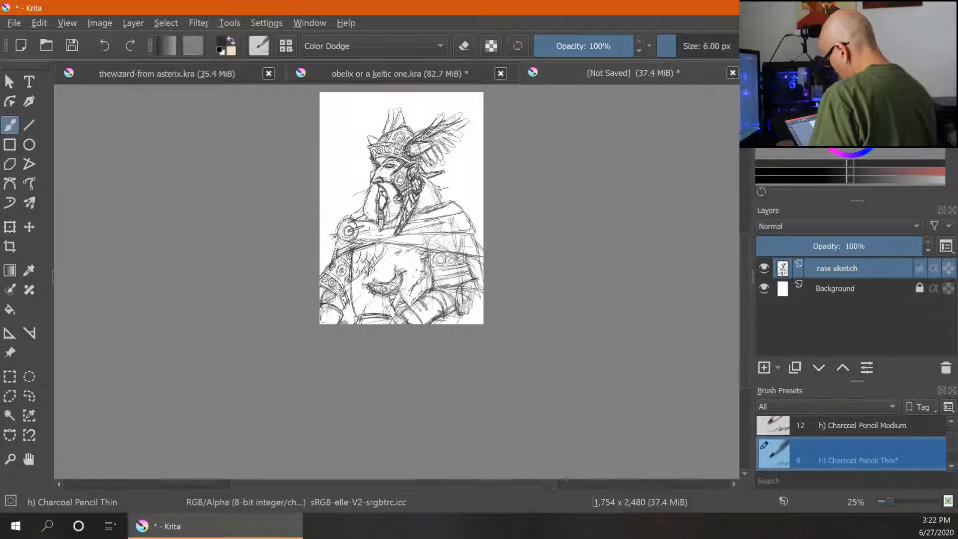
{"action": "key", "text": "ctrl+plus"}
{"action": "key", "text": "ctrl+plus"}
{"action": "key", "text": "ctrl+plus"}
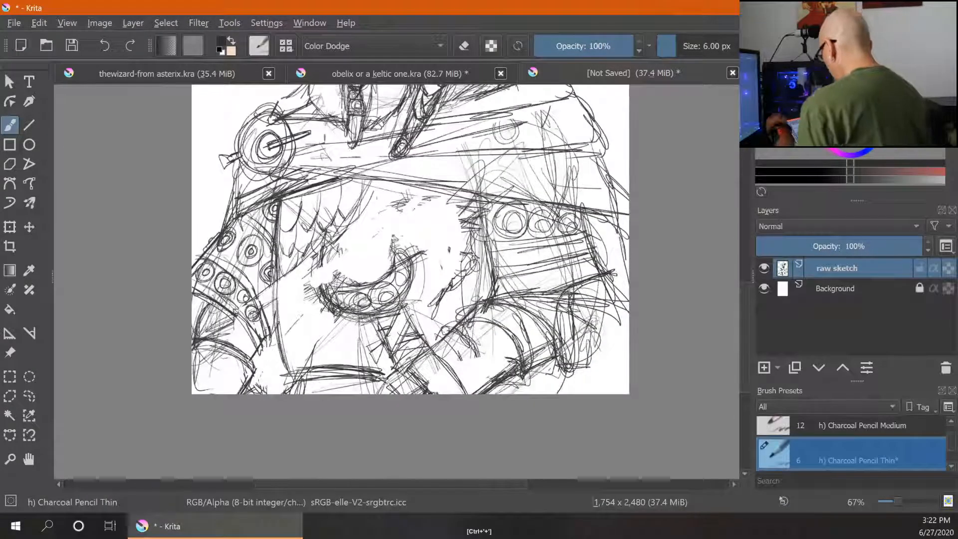
{"action": "left_click_drag", "start_coordinate": [359, 203], "coordinate": [369, 222]}
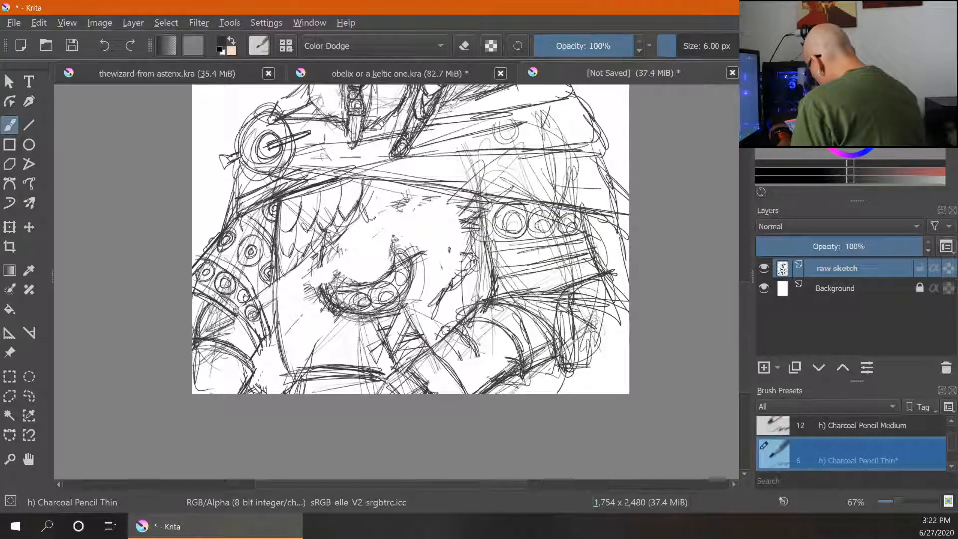
{"action": "left_click_drag", "start_coordinate": [385, 188], "coordinate": [339, 259]}
{"action": "mouse_move", "coordinate": [357, 236]}
{"action": "left_mouse_down"}
{"action": "mouse_move", "coordinate": [332, 278]}
{"action": "mouse_move", "coordinate": [300, 278]}
{"action": "left_mouse_up"}
{"action": "mouse_move", "coordinate": [324, 261]}
{"action": "left_mouse_down"}
{"action": "mouse_move", "coordinate": [302, 281]}
{"action": "mouse_move", "coordinate": [312, 281]}
{"action": "mouse_move", "coordinate": [282, 292]}
{"action": "mouse_move", "coordinate": [296, 308]}
{"action": "mouse_move", "coordinate": [311, 306]}
{"action": "left_mouse_up"}
{"action": "left_click_drag", "start_coordinate": [309, 299], "coordinate": [320, 311]}
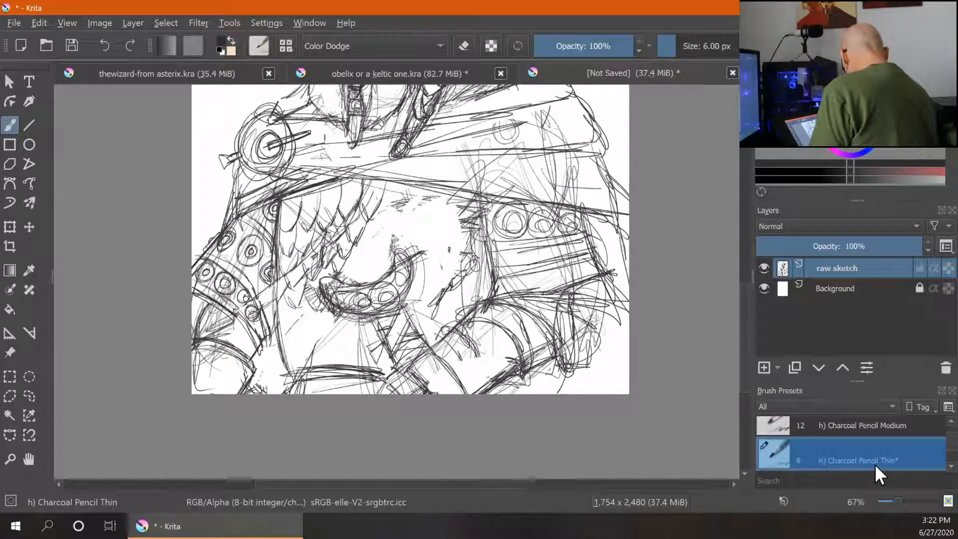
{"action": "mouse_move", "coordinate": [876, 464]}
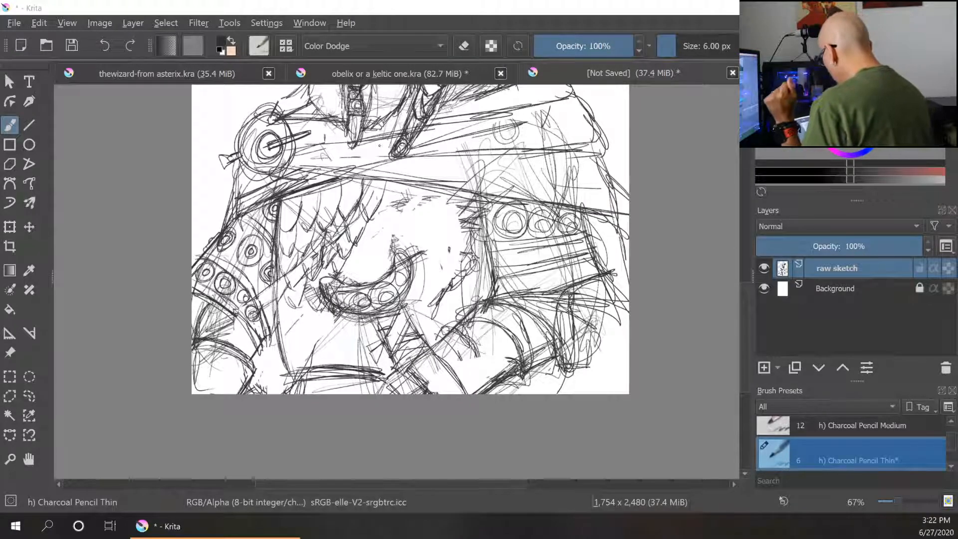
- Extend the scale armour pattern across the chest toward the right and downward
{"action": "left_click_drag", "start_coordinate": [381, 205], "coordinate": [391, 218]}
{"action": "mouse_move", "coordinate": [403, 183]}
{"action": "left_mouse_down"}
{"action": "mouse_move", "coordinate": [391, 218]}
{"action": "mouse_move", "coordinate": [382, 218]}
{"action": "mouse_move", "coordinate": [450, 224]}
{"action": "left_mouse_up"}
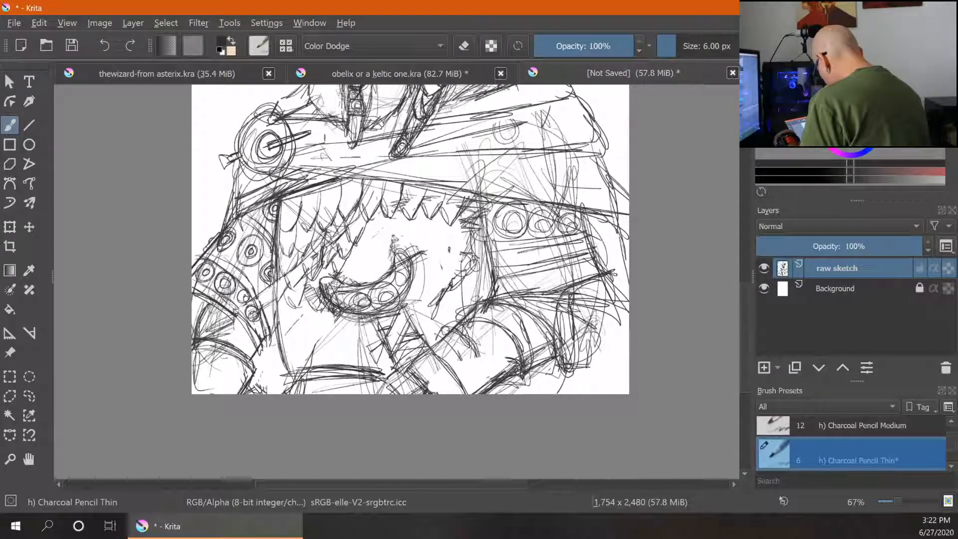
{"action": "mouse_move", "coordinate": [388, 222]}
{"action": "left_mouse_down"}
{"action": "mouse_move", "coordinate": [364, 249]}
{"action": "mouse_move", "coordinate": [375, 259]}
{"action": "mouse_move", "coordinate": [374, 246]}
{"action": "mouse_move", "coordinate": [347, 263]}
{"action": "mouse_move", "coordinate": [361, 276]}
{"action": "mouse_move", "coordinate": [383, 248]}
{"action": "mouse_move", "coordinate": [389, 278]}
{"action": "left_mouse_up"}
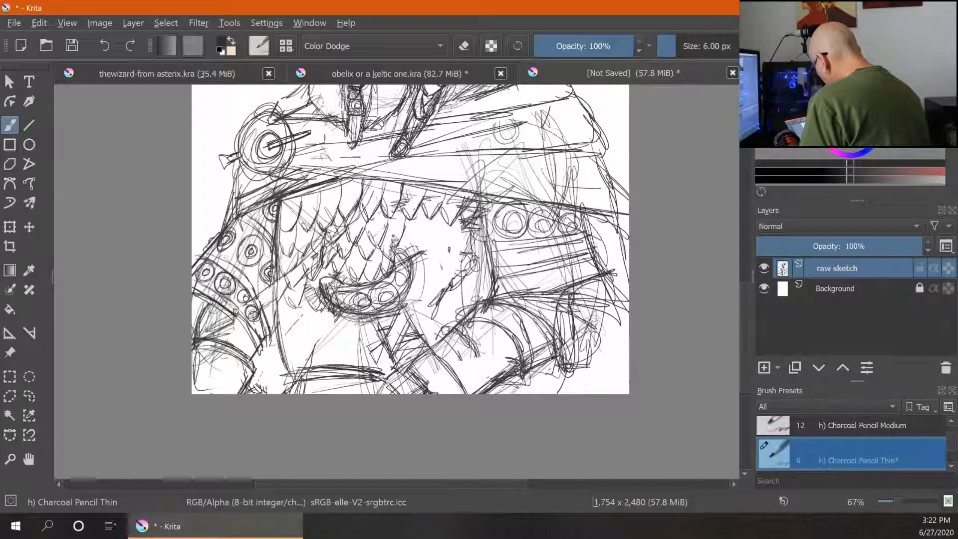
{"action": "mouse_move", "coordinate": [386, 224]}
{"action": "left_mouse_down"}
{"action": "mouse_move", "coordinate": [396, 246]}
{"action": "mouse_move", "coordinate": [466, 259]}
{"action": "mouse_move", "coordinate": [426, 271]}
{"action": "mouse_move", "coordinate": [447, 280]}
{"action": "mouse_move", "coordinate": [416, 284]}
{"action": "mouse_move", "coordinate": [469, 297]}
{"action": "left_mouse_up"}
{"action": "left_click_drag", "start_coordinate": [484, 280], "coordinate": [467, 298]}
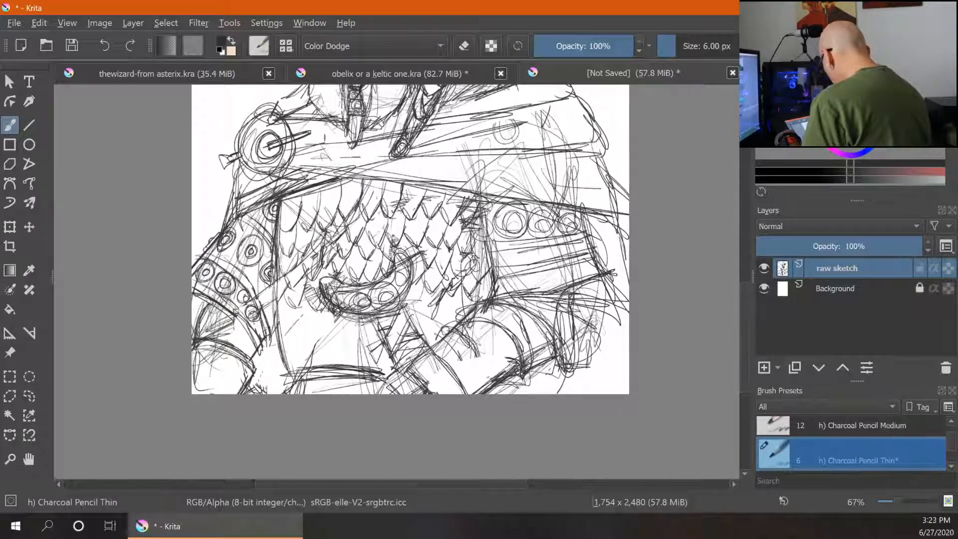
{"action": "left_click_drag", "start_coordinate": [485, 254], "coordinate": [479, 262]}
{"action": "left_click_drag", "start_coordinate": [416, 301], "coordinate": [427, 316]}
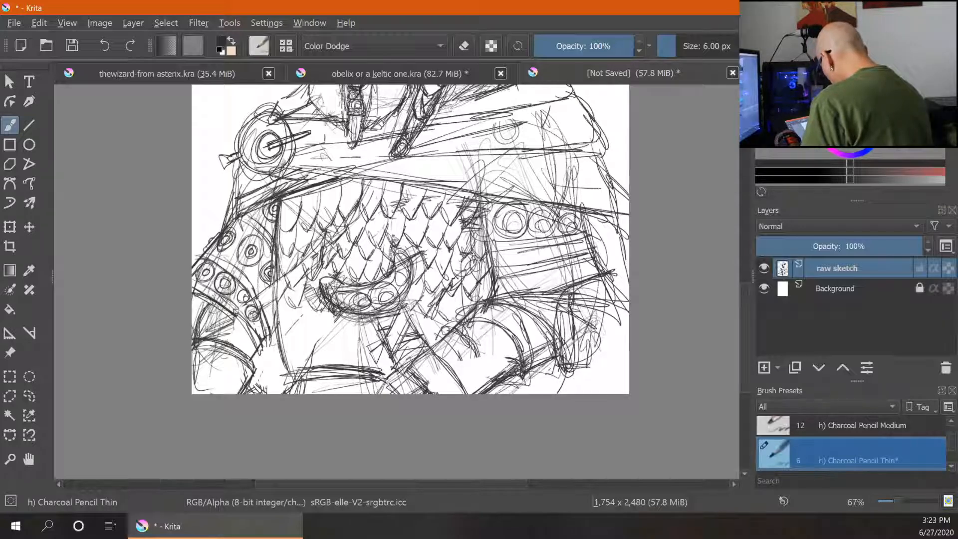
{"action": "left_click_drag", "start_coordinate": [470, 304], "coordinate": [425, 335]}
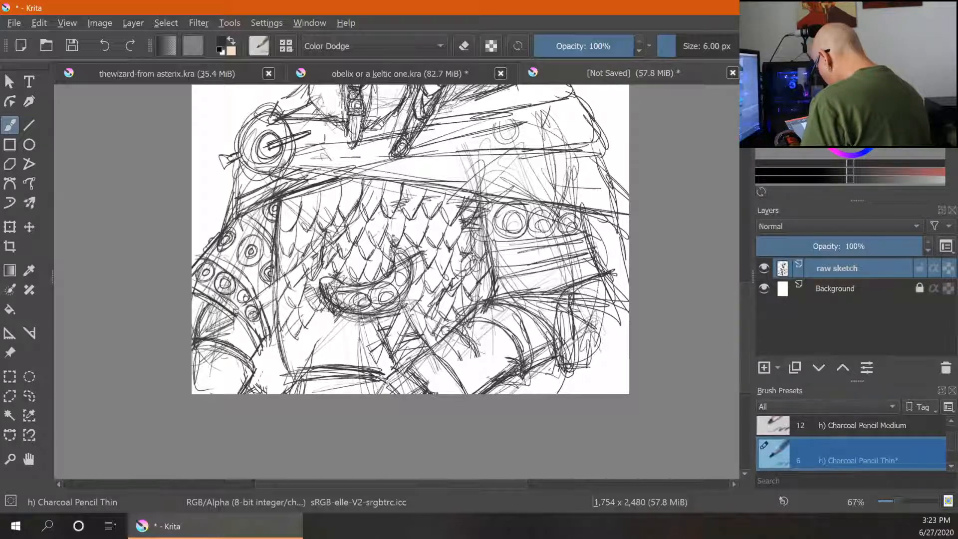
{"action": "left_click_drag", "start_coordinate": [295, 343], "coordinate": [306, 357]}
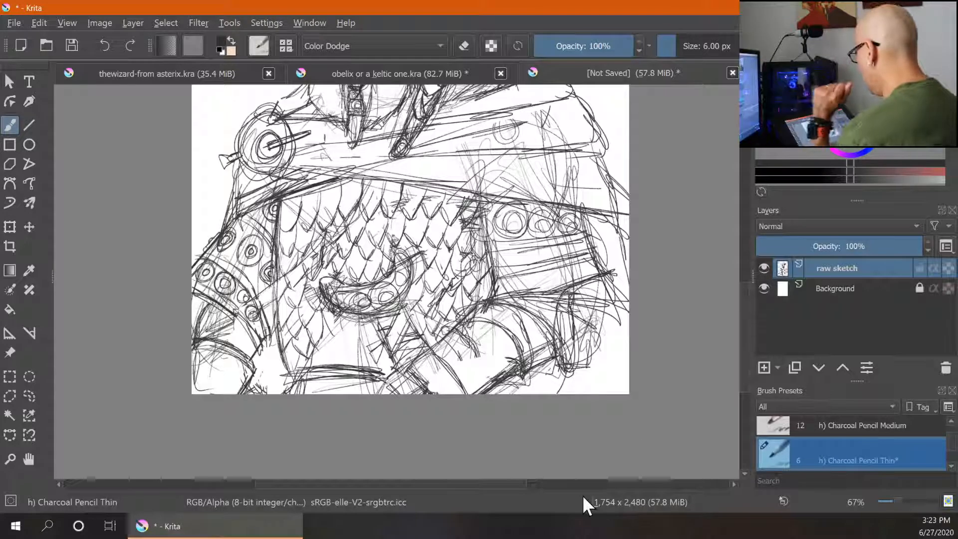
{"action": "mouse_move", "coordinate": [345, 318]}
{"action": "left_mouse_down"}
{"action": "mouse_move", "coordinate": [342, 341]}
{"action": "mouse_move", "coordinate": [355, 341]}
{"action": "mouse_move", "coordinate": [325, 357]}
{"action": "mouse_move", "coordinate": [331, 364]}
{"action": "left_mouse_up"}
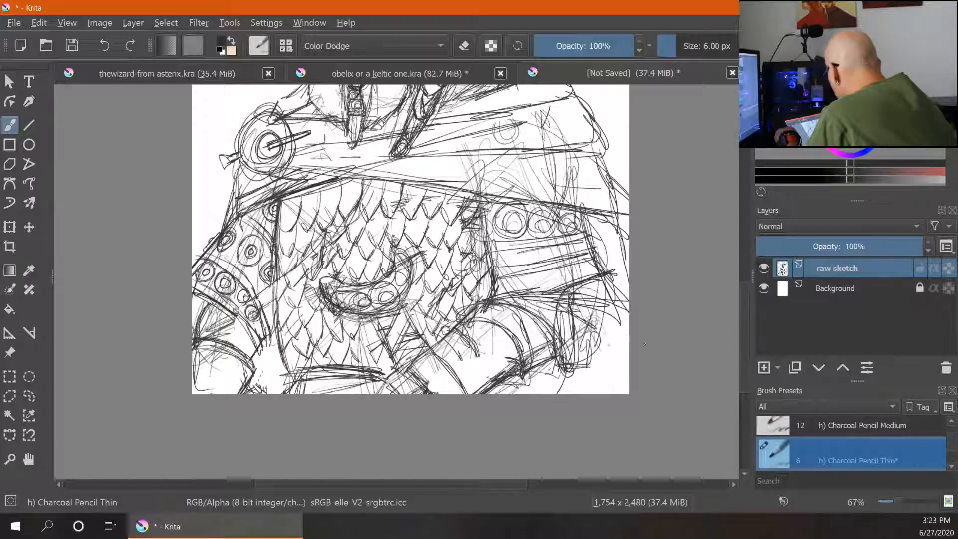
- Add a short line at the torso's right edge and erase a stray stroke below the chest's right side
{"action": "key", "text": "ctrl+minus"}
{"action": "key", "text": "ctrl+minus"}
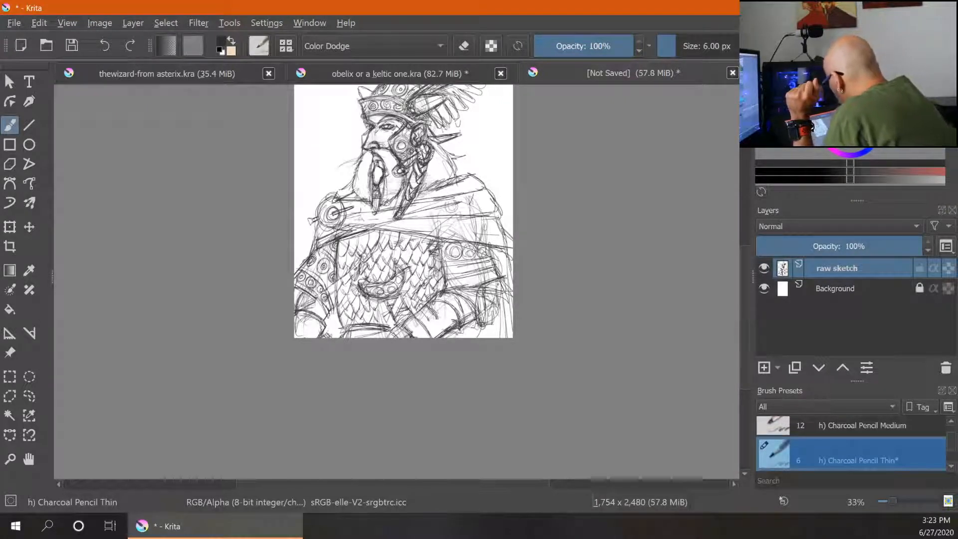
{"action": "left_click_drag", "start_coordinate": [498, 289], "coordinate": [499, 309]}
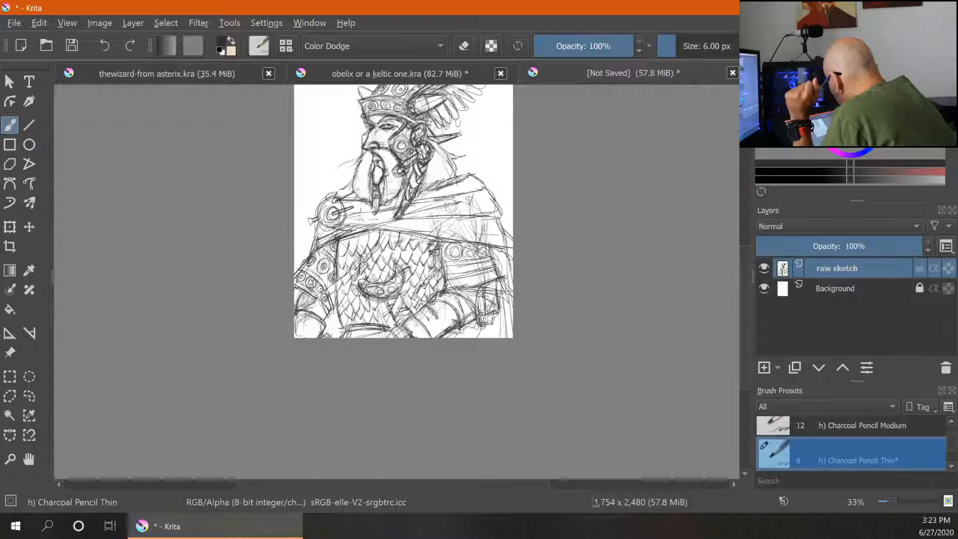
{"action": "key", "text": "ctrl+plus"}
{"action": "key", "text": "ctrl+plus"}
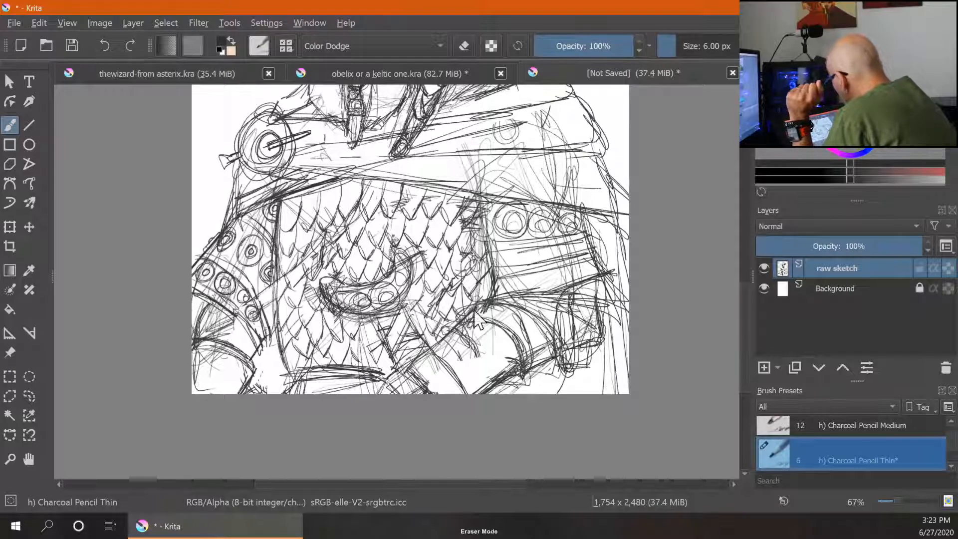
{"action": "key", "text": "e"}
{"action": "mouse_move", "coordinate": [466, 314]}
{"action": "left_mouse_down"}
{"action": "mouse_move", "coordinate": [499, 315]}
{"action": "mouse_move", "coordinate": [524, 341]}
{"action": "mouse_move", "coordinate": [477, 309]}
{"action": "mouse_move", "coordinate": [457, 341]}
{"action": "left_mouse_up"}
{"action": "key", "text": "e"}
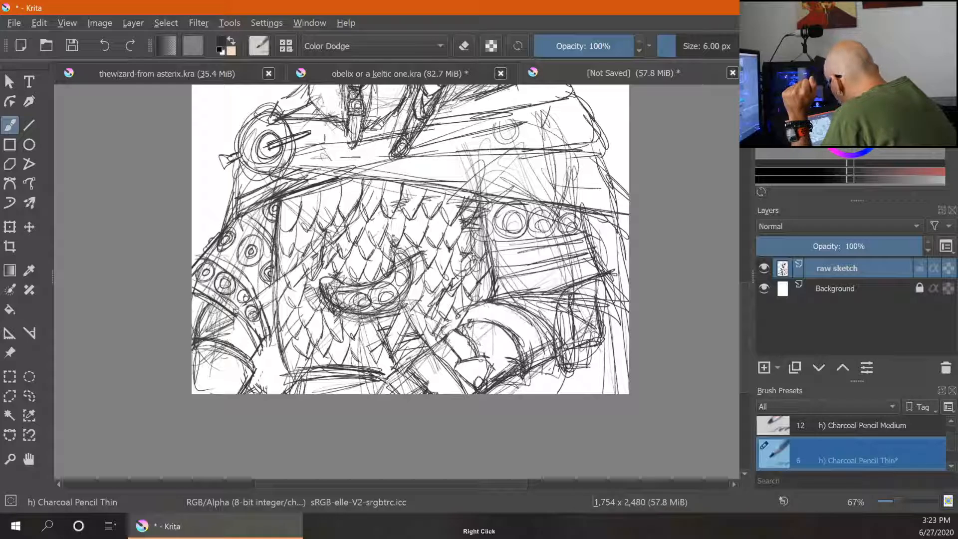
- Sketch curved forms in the lower-right area of the torso
{"action": "mouse_move", "coordinate": [537, 332]}
{"action": "left_mouse_down"}
{"action": "mouse_move", "coordinate": [547, 374]}
{"action": "mouse_move", "coordinate": [545, 358]}
{"action": "left_mouse_up"}
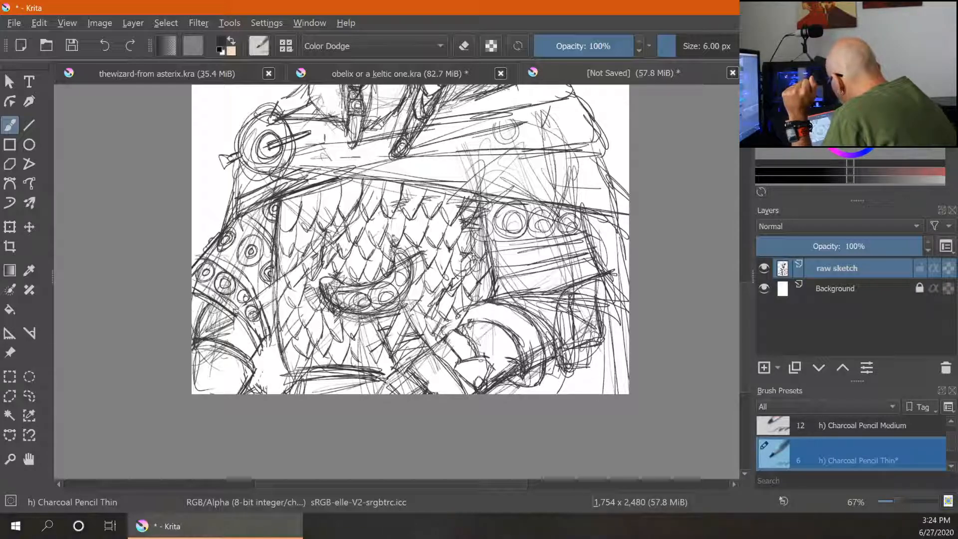
{"action": "left_click_drag", "start_coordinate": [561, 306], "coordinate": [555, 338]}
{"action": "left_click_drag", "start_coordinate": [590, 285], "coordinate": [573, 294]}
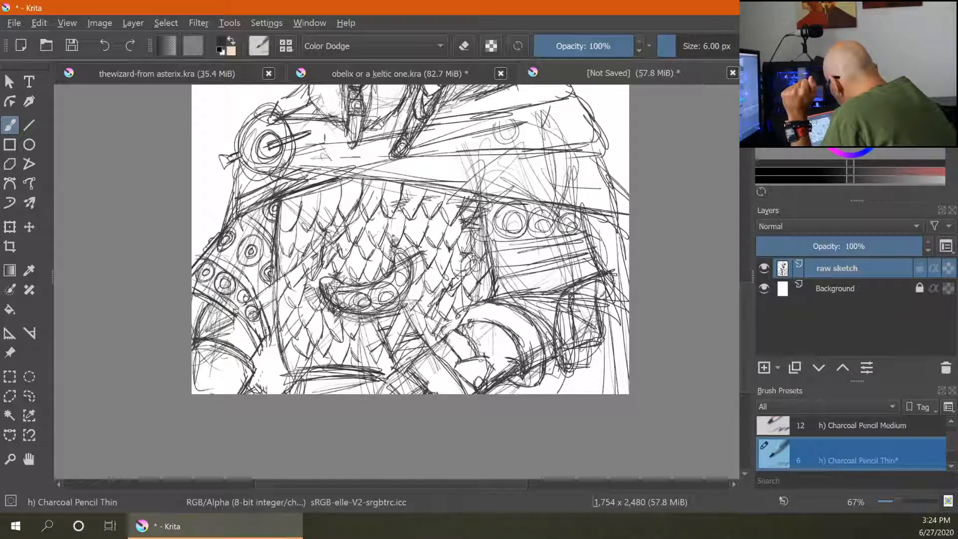
{"action": "left_click_drag", "start_coordinate": [556, 344], "coordinate": [568, 374]}
- Erase lines in the lower-right area with the 50 px Eraser Circle, then add a short Charcoal Pencil Thin stroke
{"action": "key", "text": "/"}
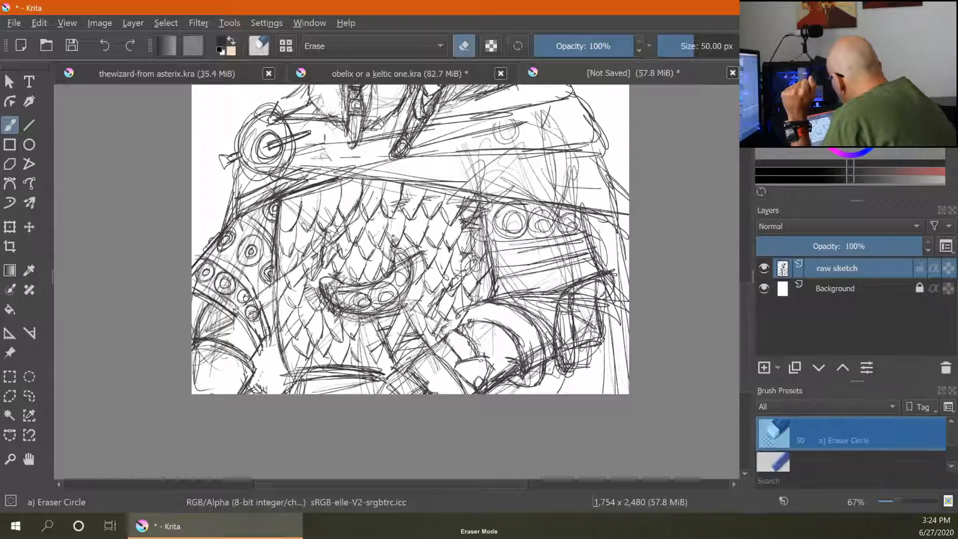
{"action": "mouse_move", "coordinate": [564, 307]}
{"action": "left_mouse_down"}
{"action": "mouse_move", "coordinate": [563, 358]}
{"action": "mouse_move", "coordinate": [564, 305]}
{"action": "mouse_move", "coordinate": [601, 279]}
{"action": "mouse_move", "coordinate": [605, 292]}
{"action": "left_mouse_up"}
{"action": "mouse_move", "coordinate": [537, 350]}
{"action": "left_mouse_down"}
{"action": "mouse_move", "coordinate": [530, 376]}
{"action": "mouse_move", "coordinate": [524, 344]}
{"action": "mouse_move", "coordinate": [528, 377]}
{"action": "left_mouse_up"}
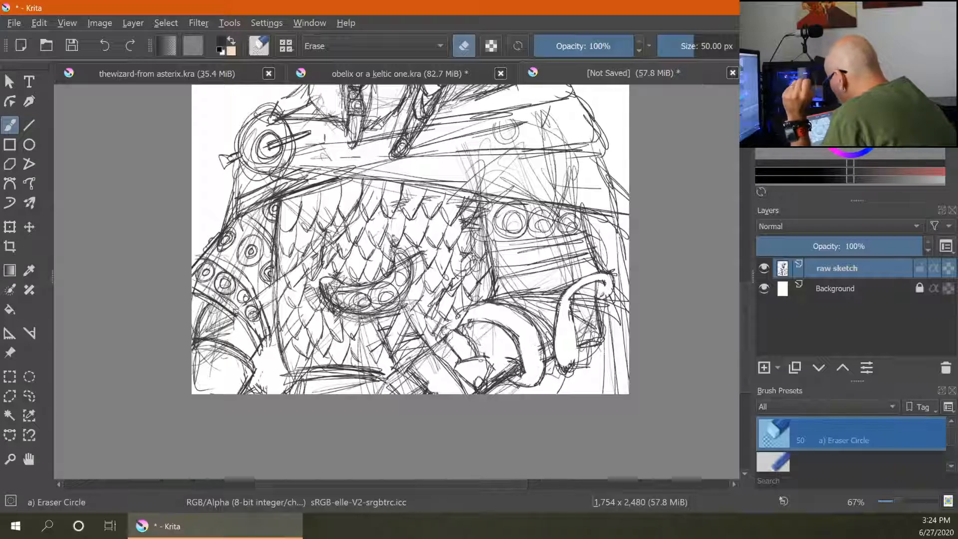
{"action": "key", "text": "/"}
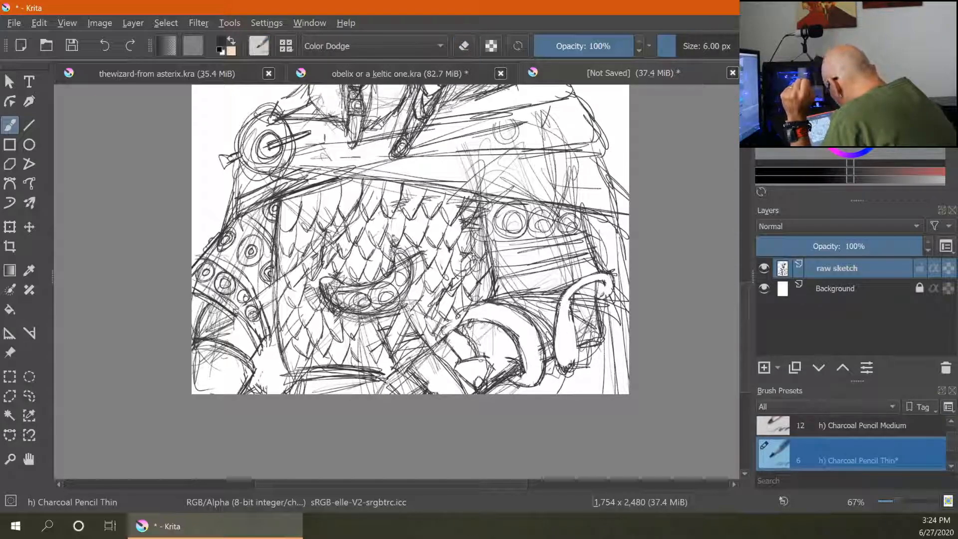
{"action": "left_click_drag", "start_coordinate": [464, 331], "coordinate": [478, 320]}
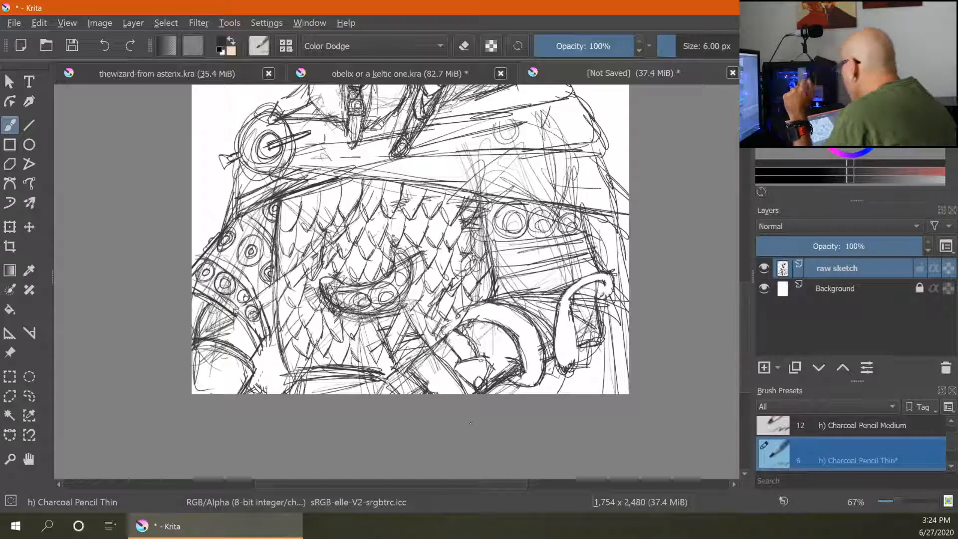
- Sketch long curving lines behind the right shoulder to outline the cape
{"action": "key", "text": "ctrl+minus"}
{"action": "key", "text": "ctrl+minus"}
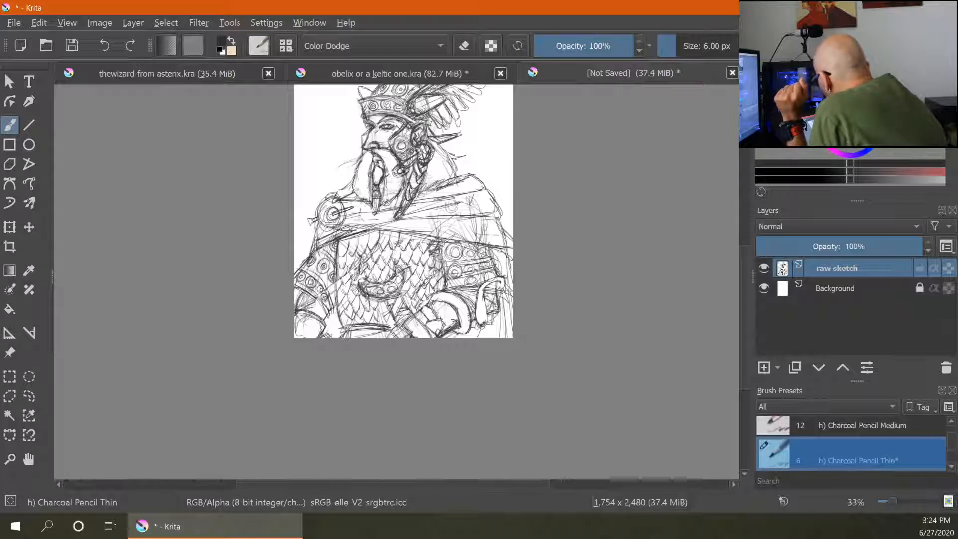
{"action": "mouse_move", "coordinate": [447, 152]}
{"action": "left_mouse_down"}
{"action": "mouse_move", "coordinate": [488, 136]}
{"action": "mouse_move", "coordinate": [505, 219]}
{"action": "left_mouse_up"}
{"action": "left_click_drag", "start_coordinate": [499, 145], "coordinate": [512, 231]}
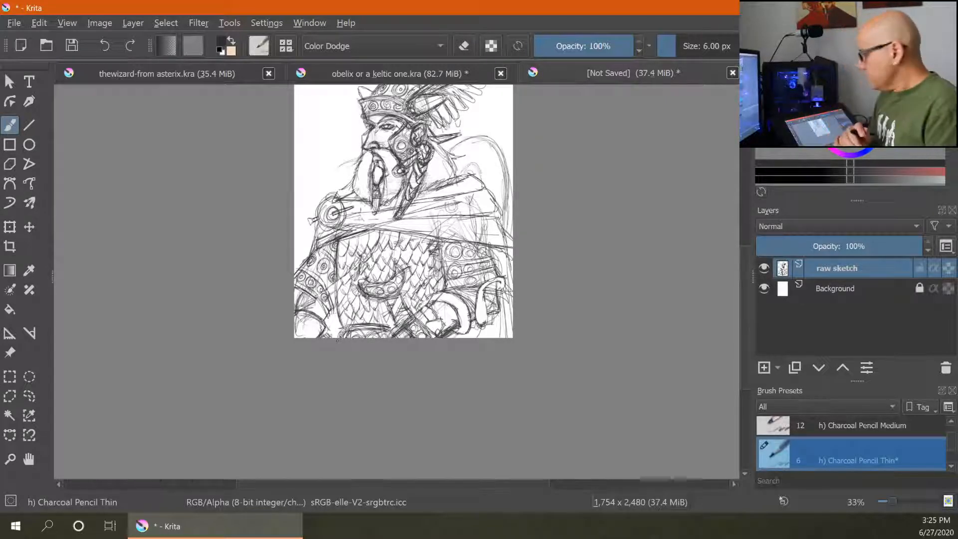
{"action": "mouse_move", "coordinate": [453, 206]}
{"action": "left_mouse_down"}
{"action": "mouse_move", "coordinate": [383, 281]}
{"action": "mouse_move", "coordinate": [391, 292]}
{"action": "mouse_move", "coordinate": [402, 285]}
{"action": "left_mouse_up"}
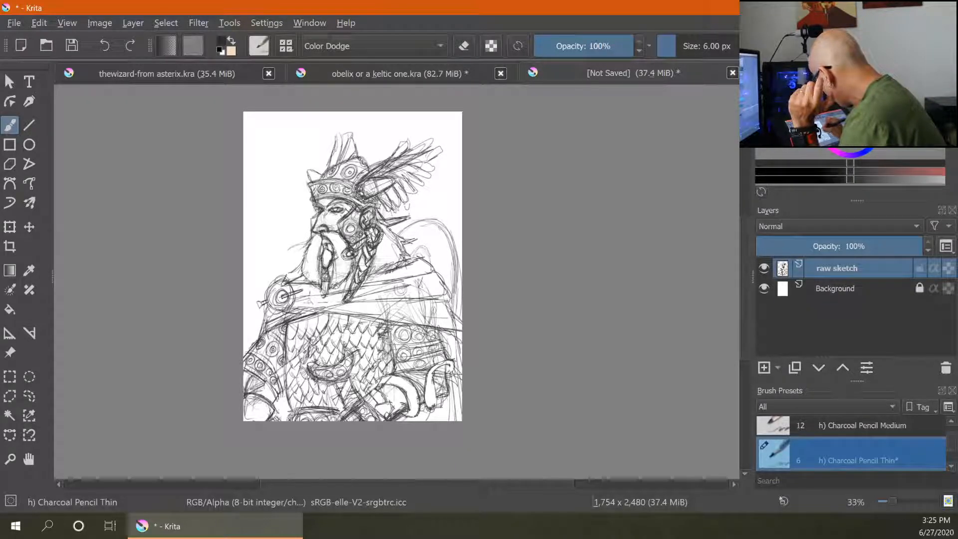
- Add small touches to the shoulder and the top of the helmet
{"action": "left_click_drag", "start_coordinate": [382, 272], "coordinate": [367, 283]}
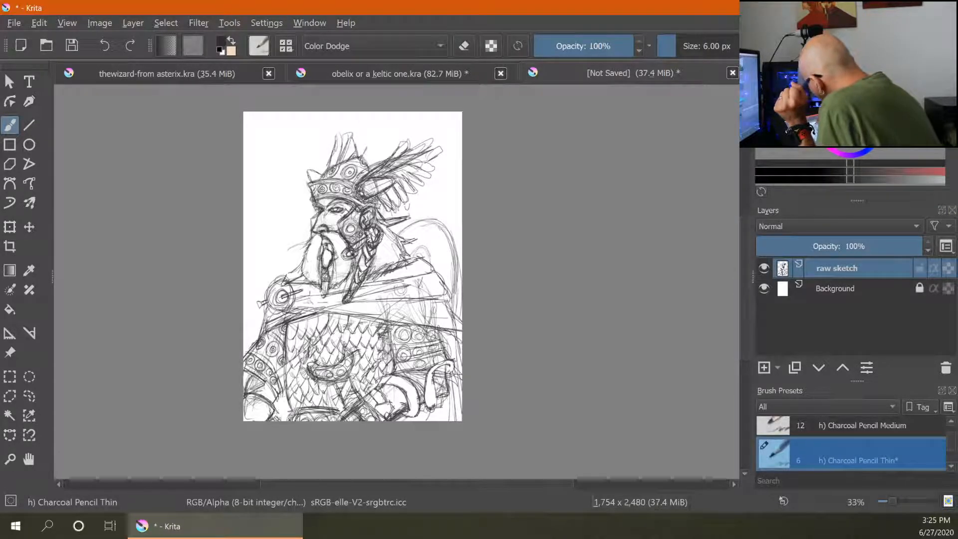
{"action": "left_click_drag", "start_coordinate": [374, 144], "coordinate": [368, 158]}
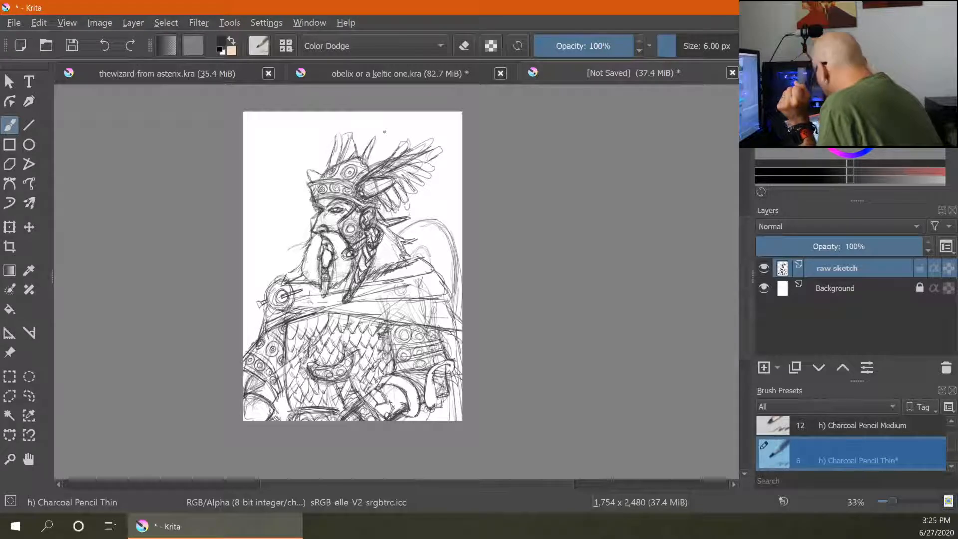
{"action": "key", "text": "e"}
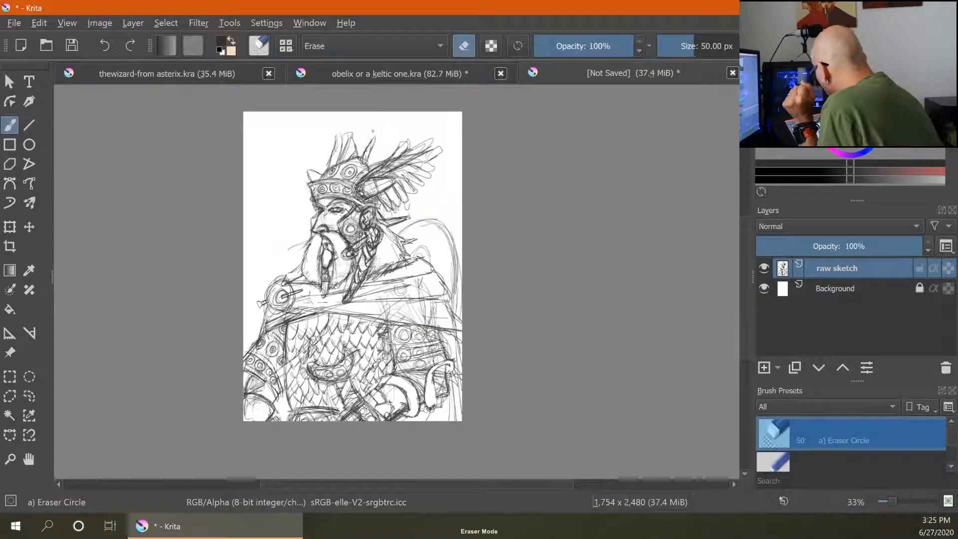
{"action": "key", "text": "e"}
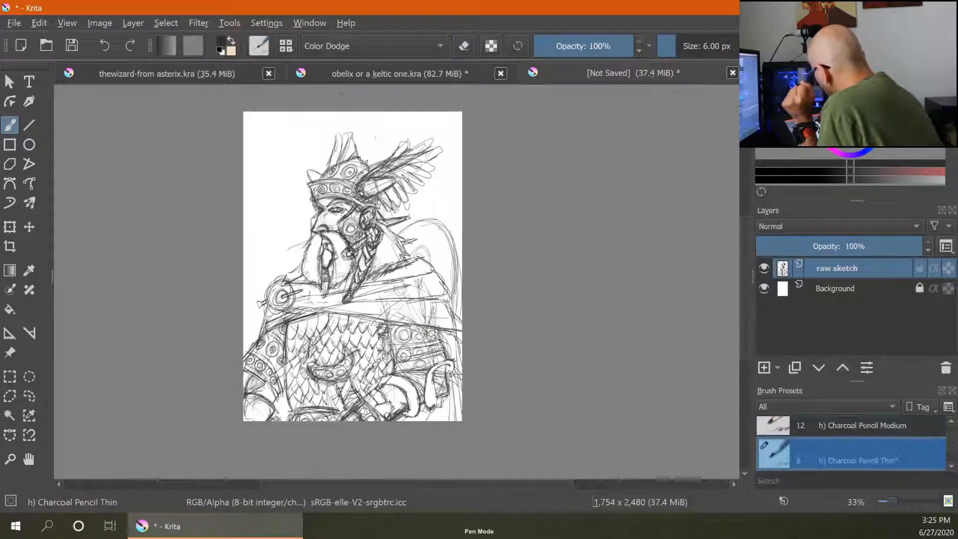
{"action": "left_click_drag", "start_coordinate": [359, 159], "coordinate": [366, 164]}
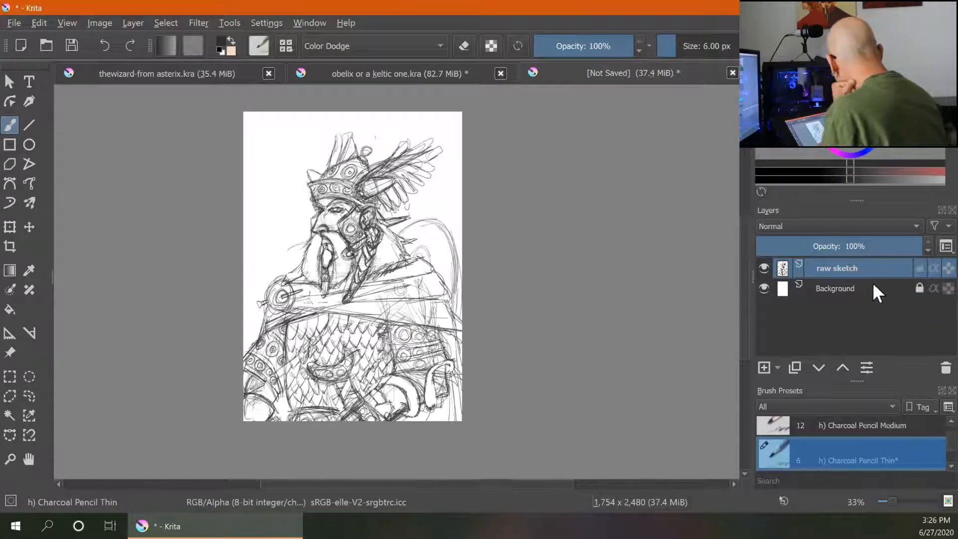
- Lower the raw sketch layer's opacity to 58% and add a new layer above it
{"action": "left_click_drag", "start_coordinate": [921, 247], "coordinate": [853, 256]}
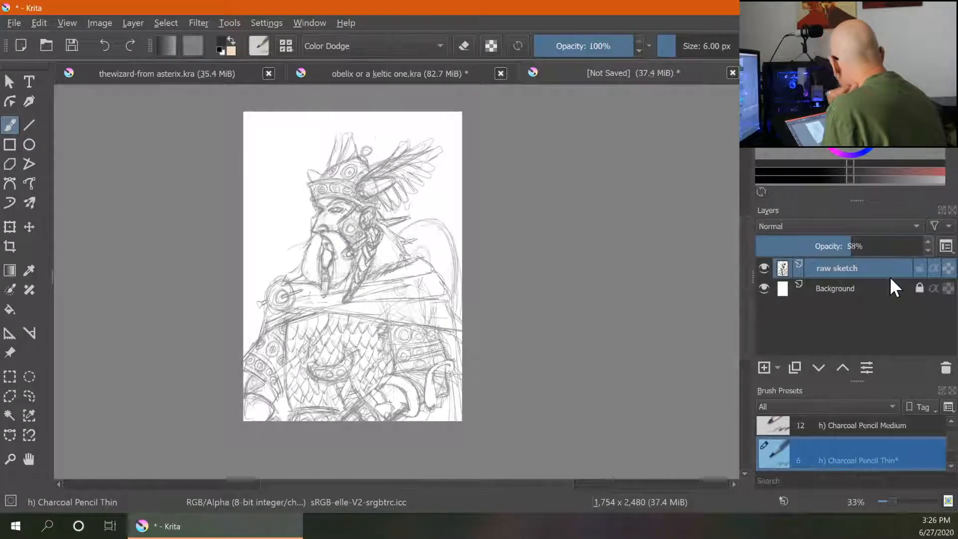
{"action": "left_click", "coordinate": [767, 365]}
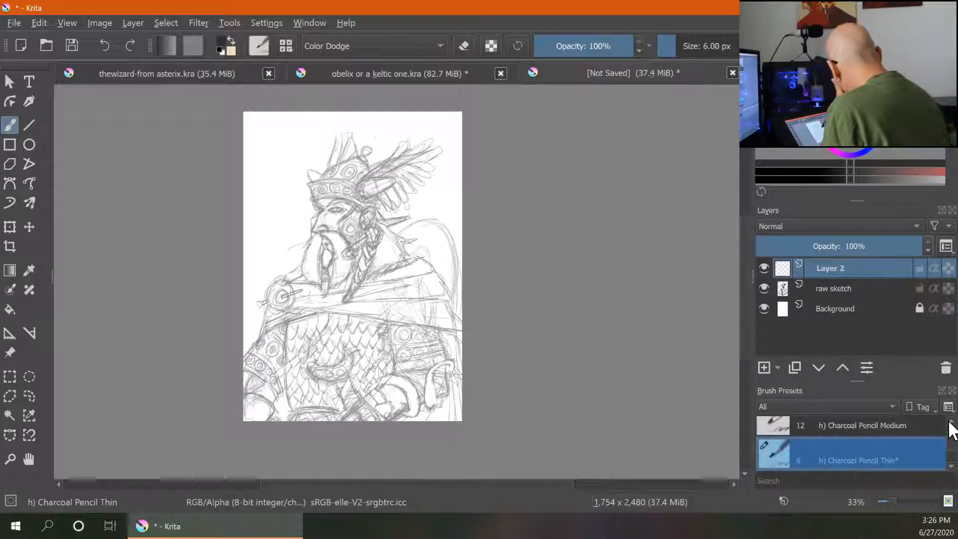
- Filter the brush presets by the gus tag, switch the list to details view, and pick the d) Ink-3 Gpen brush
{"action": "mouse_move", "coordinate": [952, 441]}
{"action": "left_mouse_down"}
{"action": "mouse_move", "coordinate": [953, 449]}
{"action": "mouse_move", "coordinate": [952, 429]}
{"action": "left_mouse_up"}
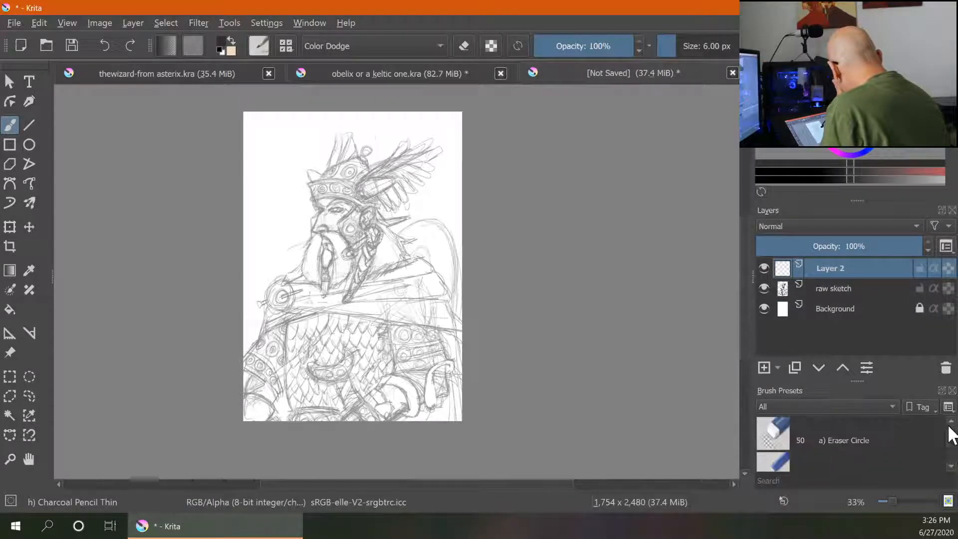
{"action": "left_click", "coordinate": [888, 405]}
{"action": "left_click", "coordinate": [817, 517]}
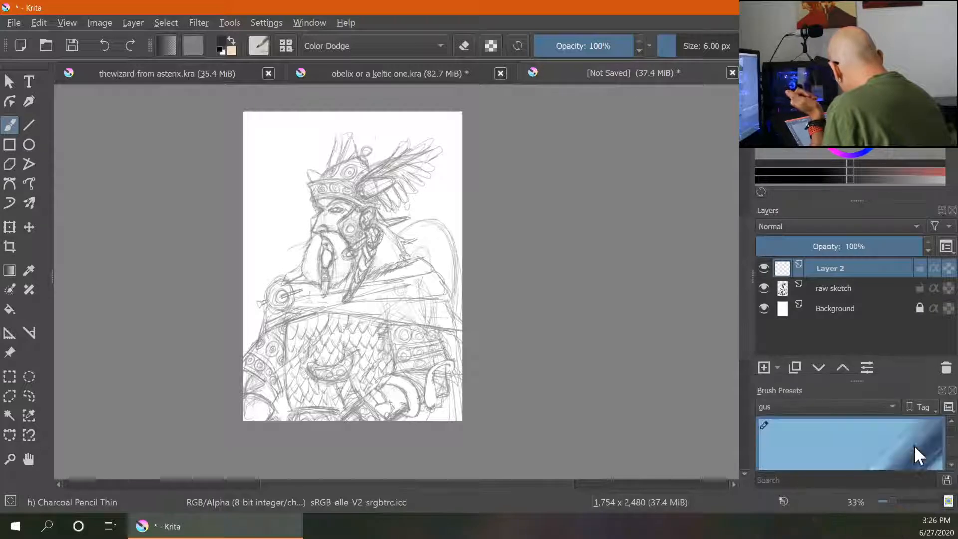
{"action": "left_click", "coordinate": [949, 407]}
{"action": "left_click_drag", "start_coordinate": [878, 488], "coordinate": [862, 489]}
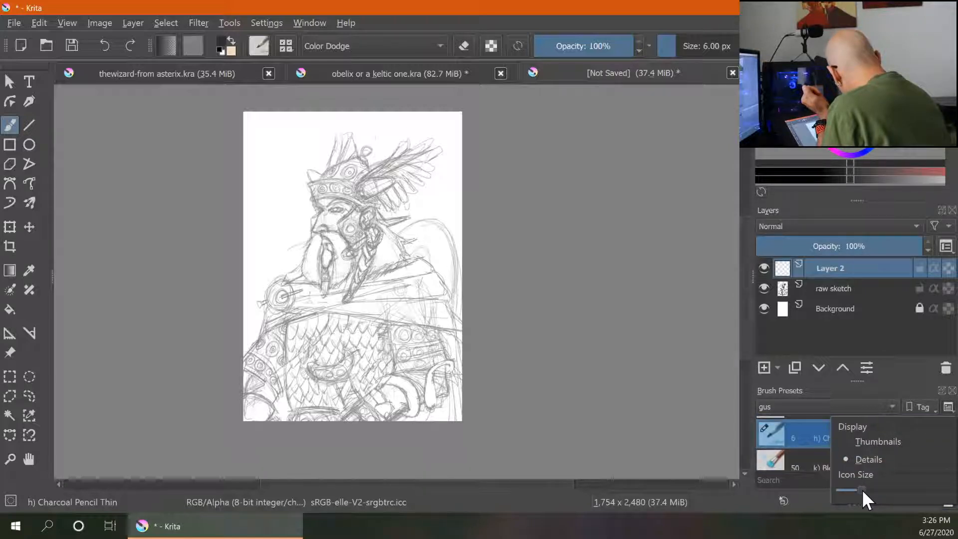
{"action": "left_click", "coordinate": [724, 395]}
{"action": "left_click_drag", "start_coordinate": [951, 448], "coordinate": [952, 439]}
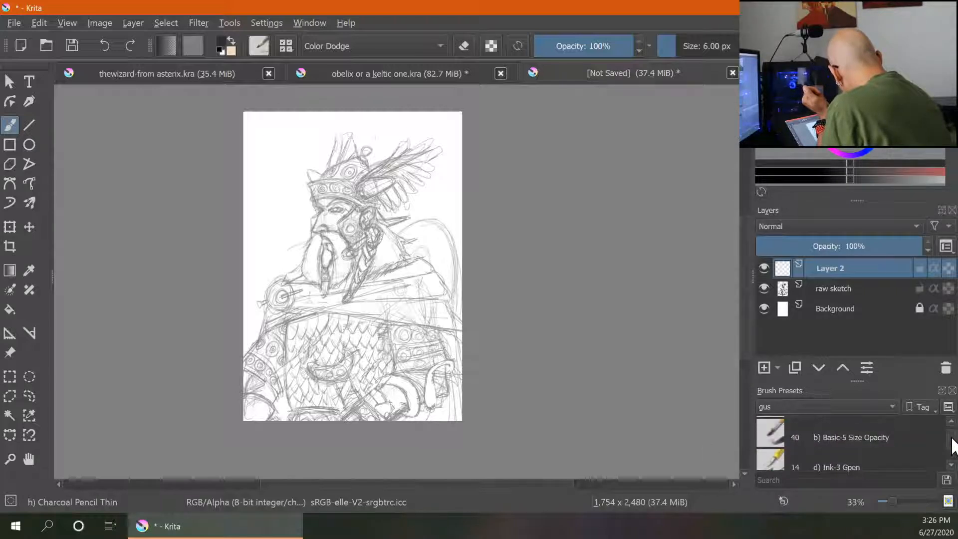
{"action": "left_click", "coordinate": [841, 456]}
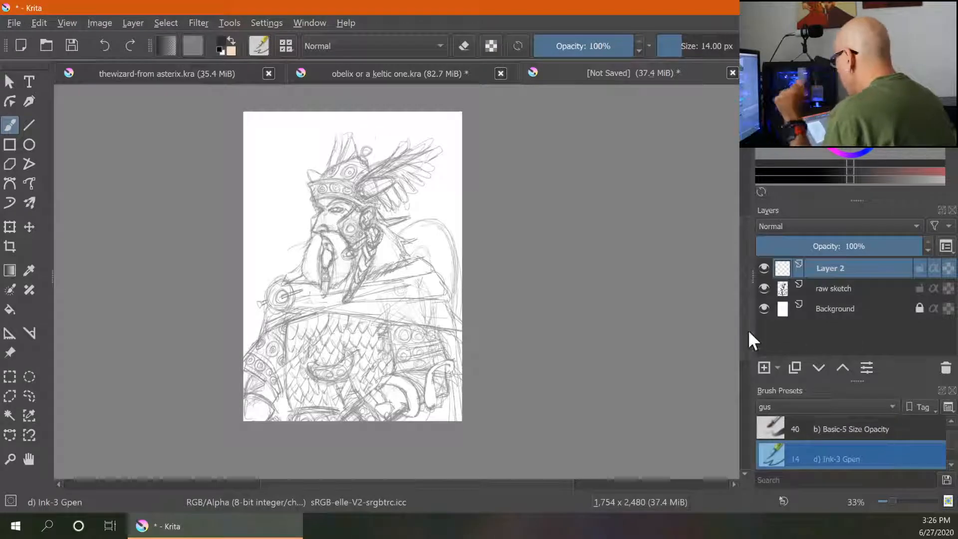
- Test the pen with a short stroke beside the face, then erase it
{"action": "key", "text": "ctrl+plus"}
{"action": "key", "text": "ctrl+plus"}
{"action": "key", "text": "ctrl+plus"}
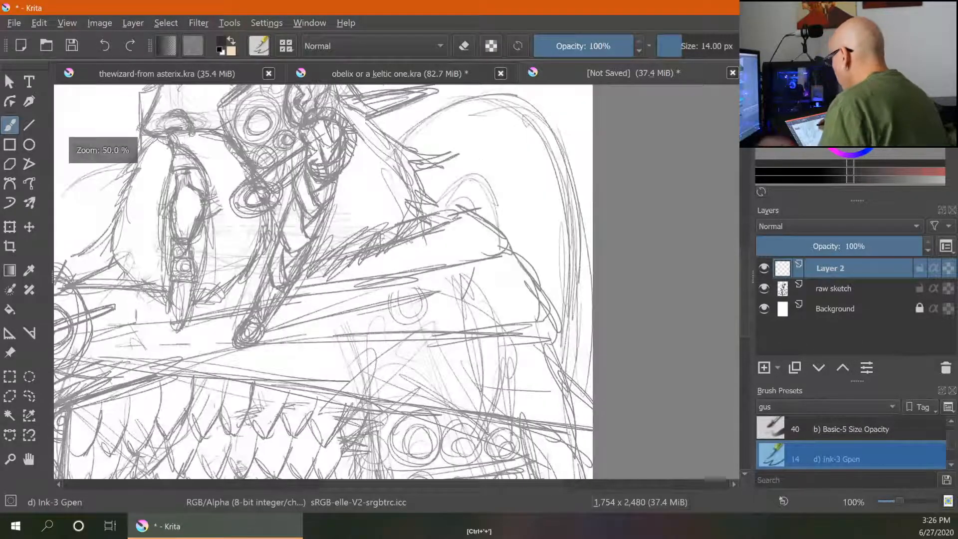
{"action": "left_click_drag", "start_coordinate": [279, 165], "coordinate": [341, 290]}
{"action": "left_click_drag", "start_coordinate": [169, 106], "coordinate": [291, 150]}
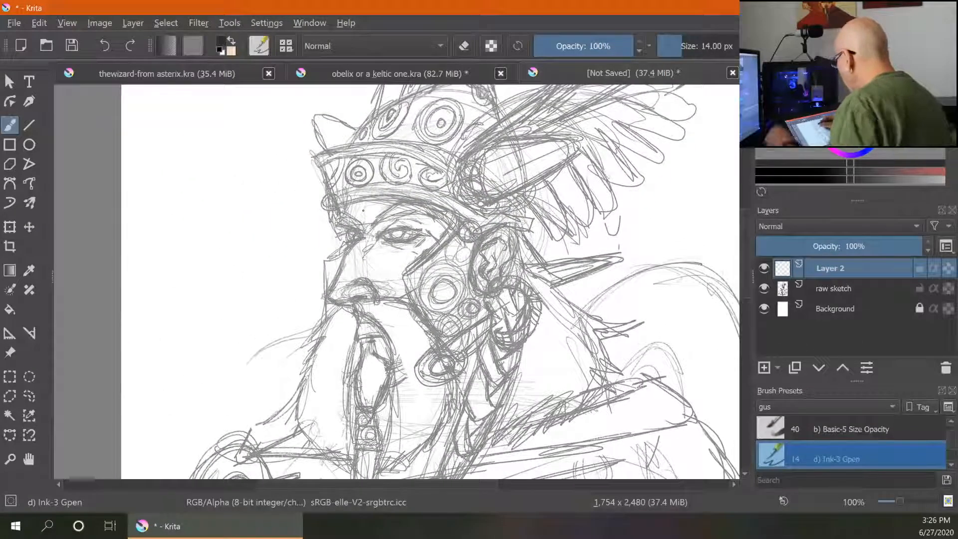
{"action": "key", "text": "bracketright"}
{"action": "key", "text": "bracketleft"}
{"action": "key", "text": "space"}
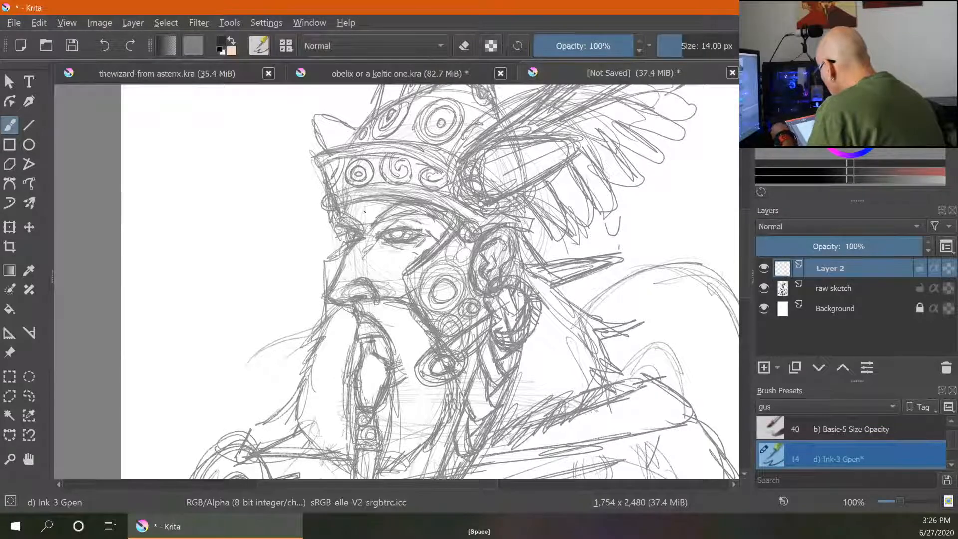
{"action": "key", "text": "bracketright"}
{"action": "mouse_move", "coordinate": [268, 255]}
{"action": "left_mouse_down"}
{"action": "mouse_move", "coordinate": [296, 227]}
{"action": "mouse_move", "coordinate": [296, 236]}
{"action": "left_mouse_up"}
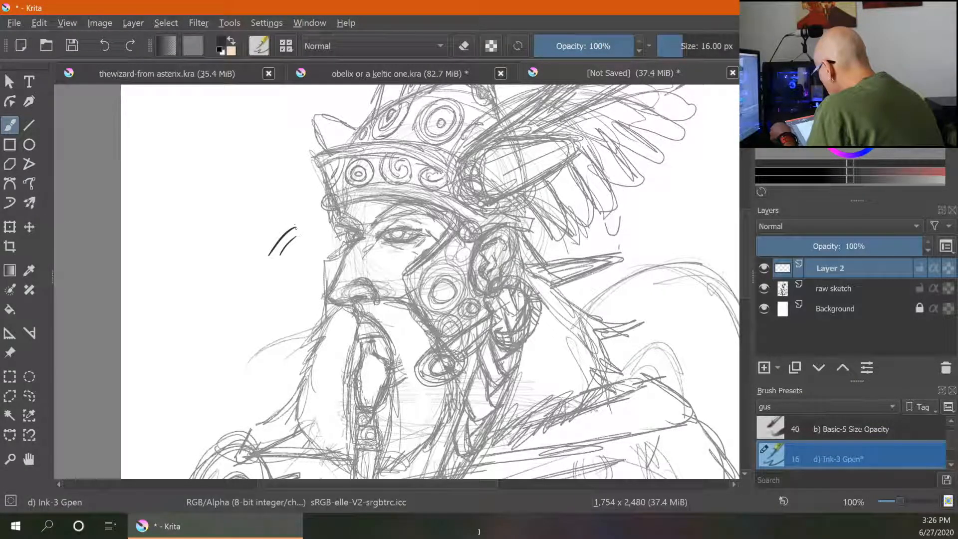
{"action": "key", "text": "e"}
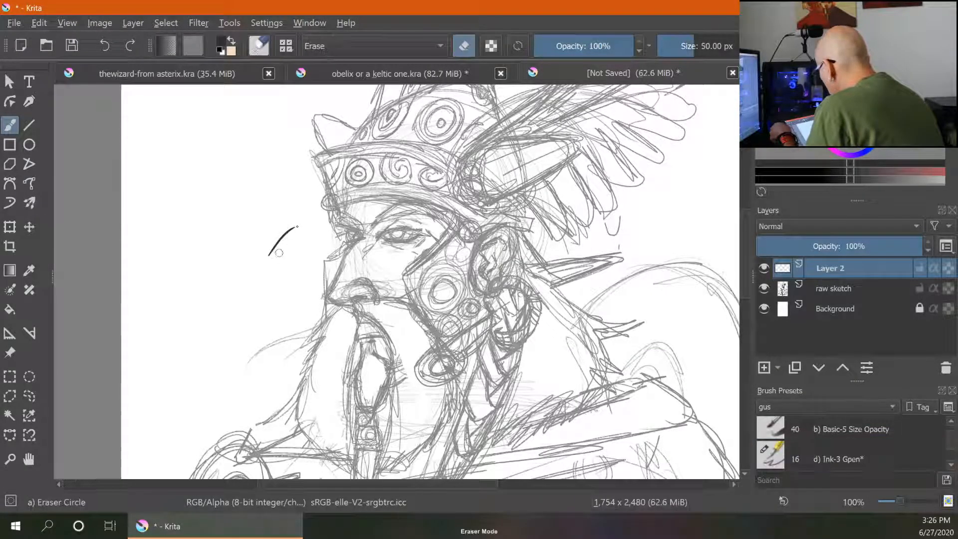
{"action": "left_click_drag", "start_coordinate": [279, 253], "coordinate": [293, 223]}
{"action": "key", "text": "e"}
- Try a brow line across the forehead at 11 px and undo it
{"action": "key", "text": "bracketright"}
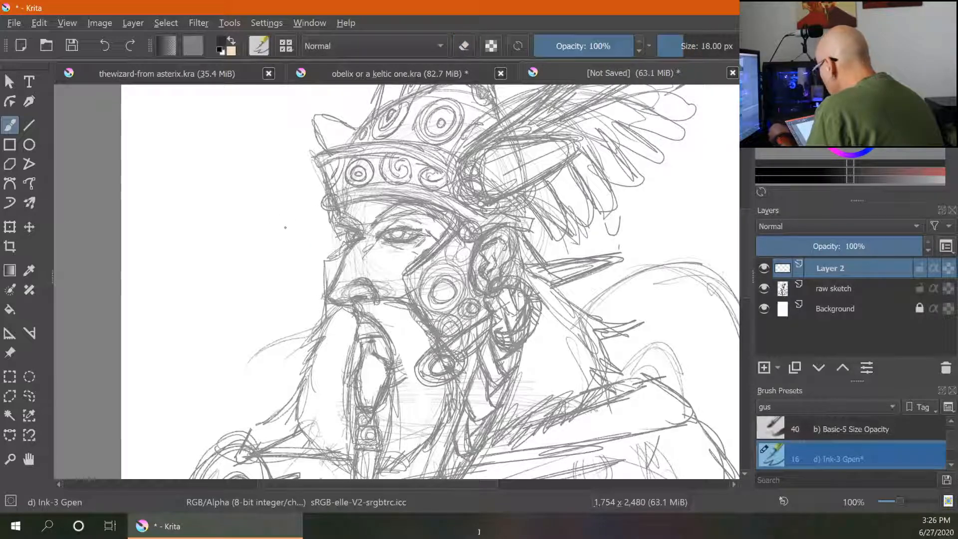
{"action": "key", "text": "bracketright"}
{"action": "key", "text": "bracketright"}
{"action": "key", "text": "bracketright"}
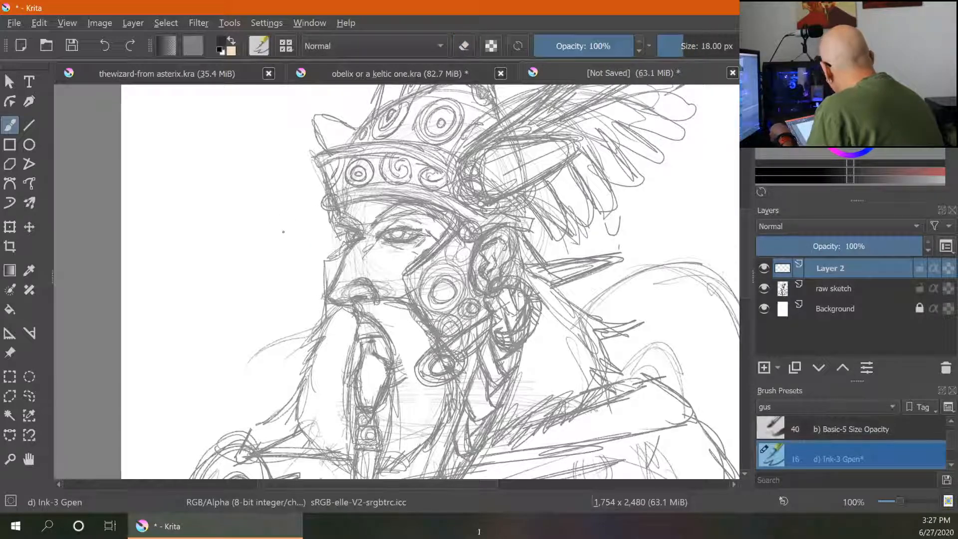
{"action": "key", "text": "bracketleft"}
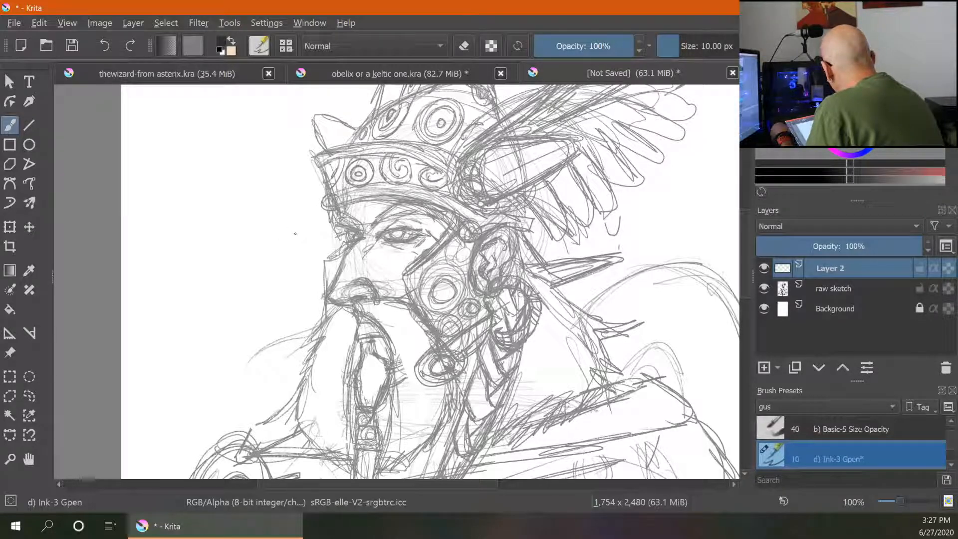
{"action": "key", "text": "bracketright"}
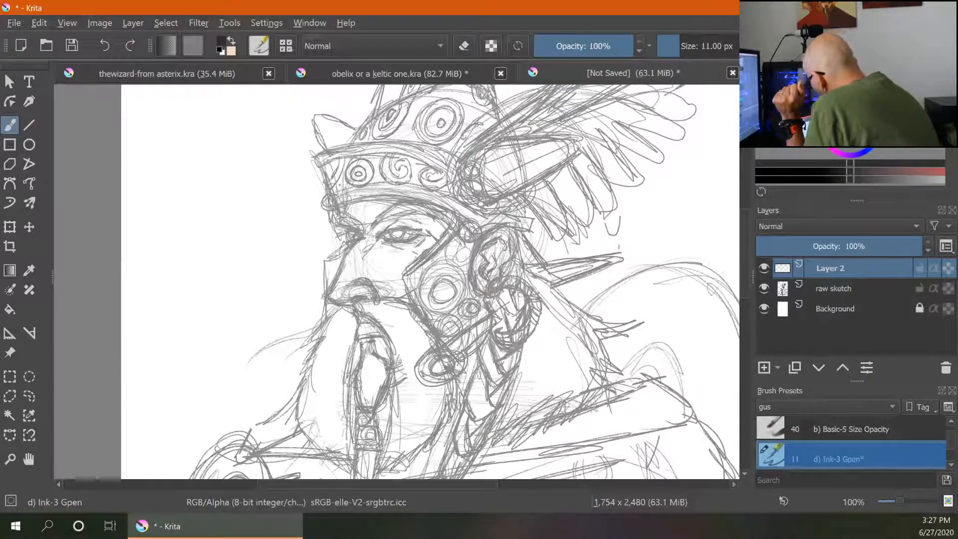
{"action": "left_click_drag", "start_coordinate": [402, 199], "coordinate": [372, 223]}
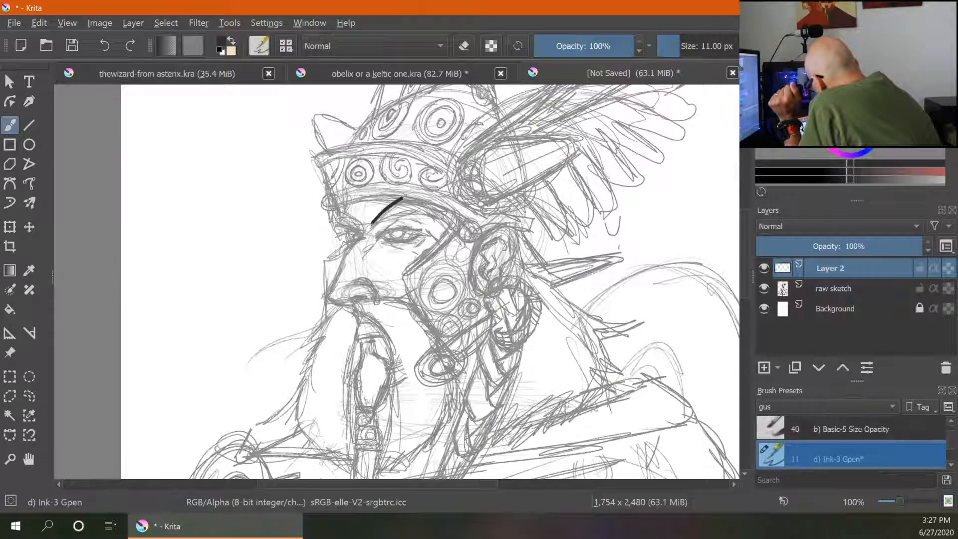
{"action": "key", "text": "ctrl+z"}
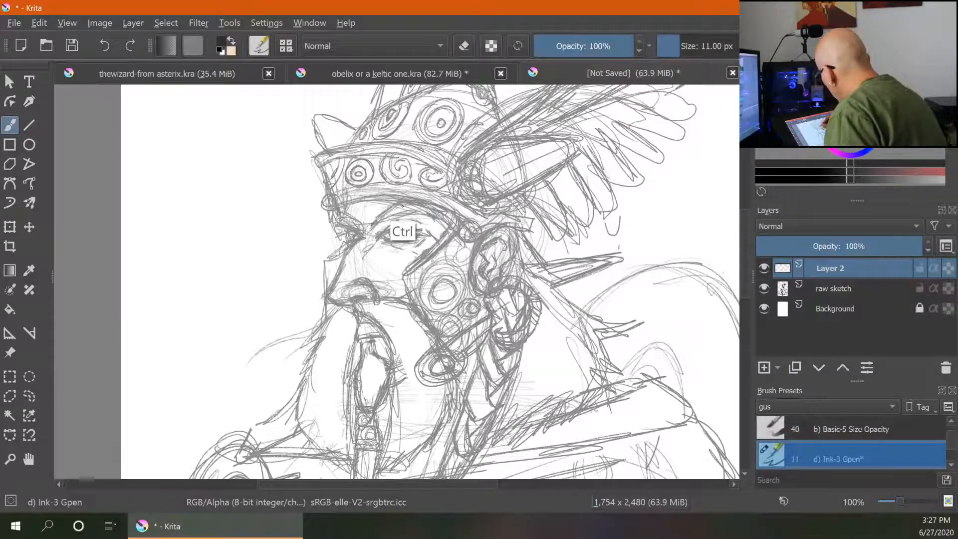
- Set the brush size to 7 px and ink the brow, eye and nose profile on Layer 2
{"action": "left_click", "coordinate": [674, 46]}
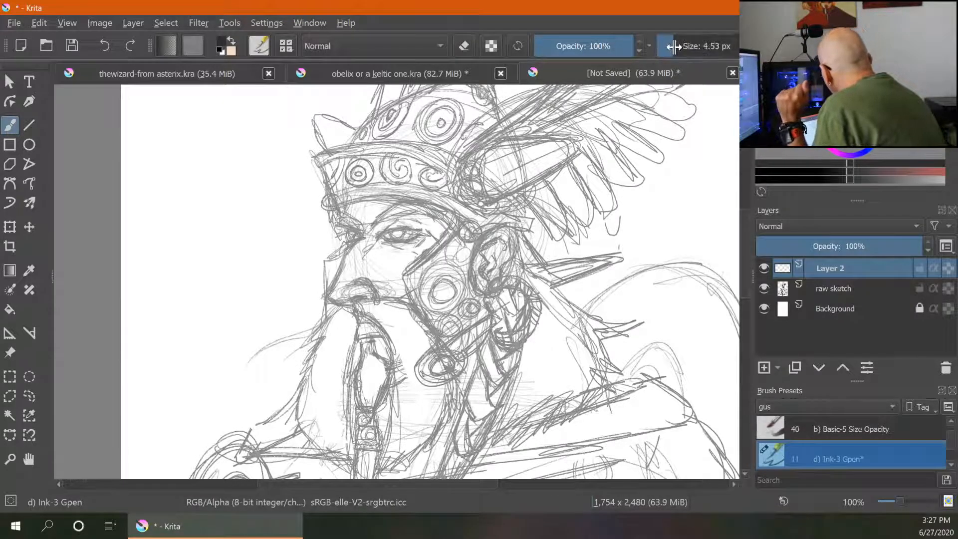
{"action": "left_click_drag", "start_coordinate": [674, 47], "coordinate": [680, 47]}
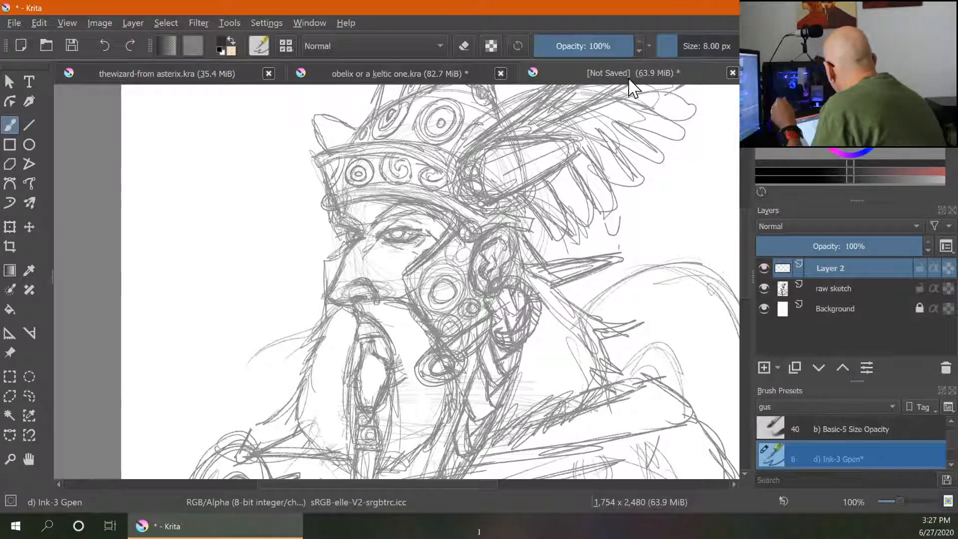
{"action": "key", "text": "bracketleft"}
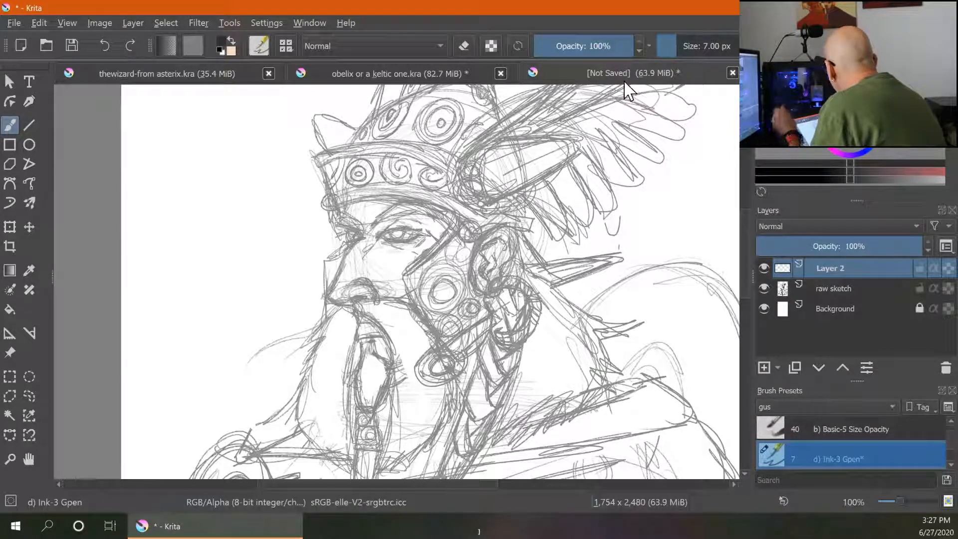
{"action": "mouse_move", "coordinate": [371, 227]}
{"action": "left_mouse_down"}
{"action": "mouse_move", "coordinate": [407, 200]}
{"action": "mouse_move", "coordinate": [436, 205]}
{"action": "mouse_move", "coordinate": [432, 218]}
{"action": "mouse_move", "coordinate": [377, 238]}
{"action": "mouse_move", "coordinate": [423, 230]}
{"action": "mouse_move", "coordinate": [398, 243]}
{"action": "mouse_move", "coordinate": [388, 243]}
{"action": "mouse_move", "coordinate": [405, 233]}
{"action": "mouse_move", "coordinate": [349, 244]}
{"action": "mouse_move", "coordinate": [328, 291]}
{"action": "mouse_move", "coordinate": [345, 305]}
{"action": "left_mouse_up"}
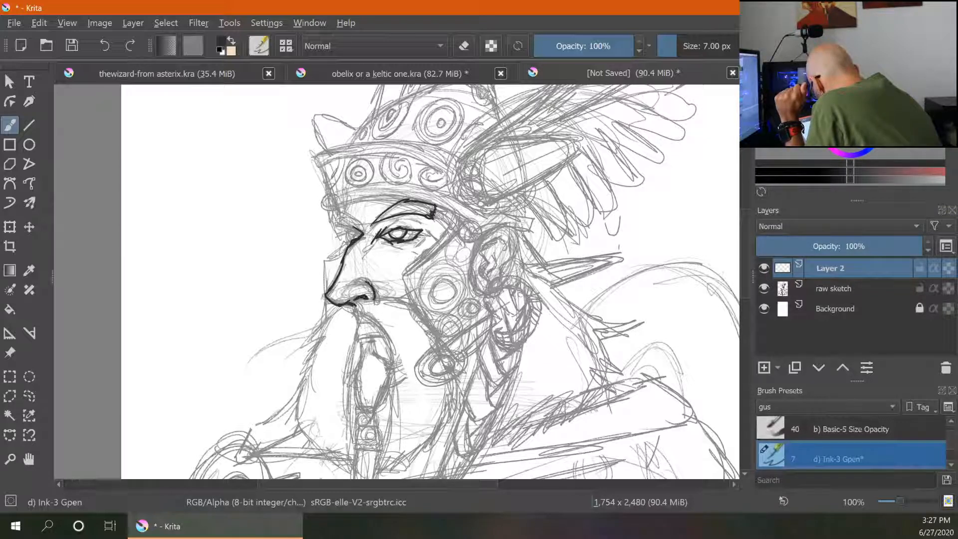
- Ink the moustache, the outer beard outline and the open mouth below the nose
{"action": "mouse_move", "coordinate": [355, 303]}
{"action": "left_mouse_down"}
{"action": "mouse_move", "coordinate": [404, 298]}
{"action": "mouse_move", "coordinate": [405, 370]}
{"action": "left_mouse_up"}
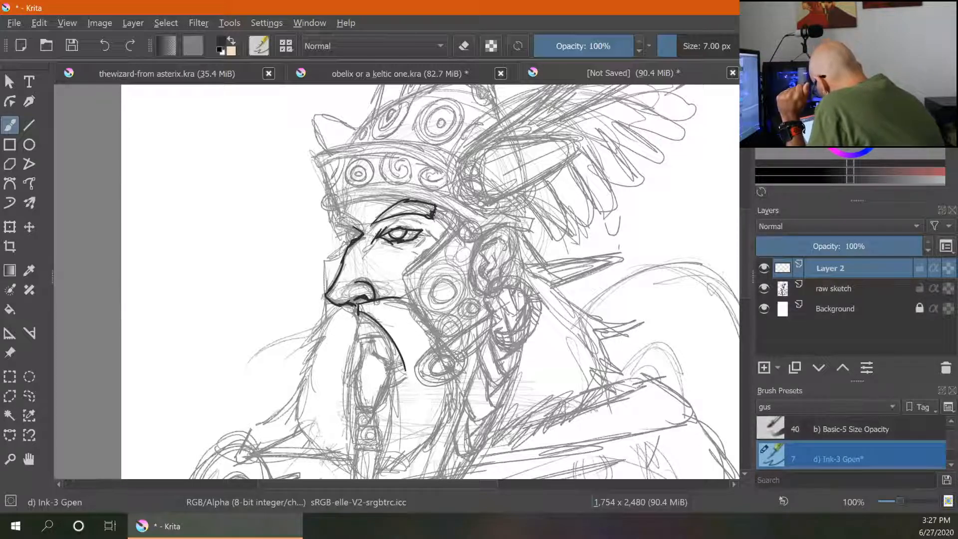
{"action": "left_click_drag", "start_coordinate": [396, 438], "coordinate": [392, 449]}
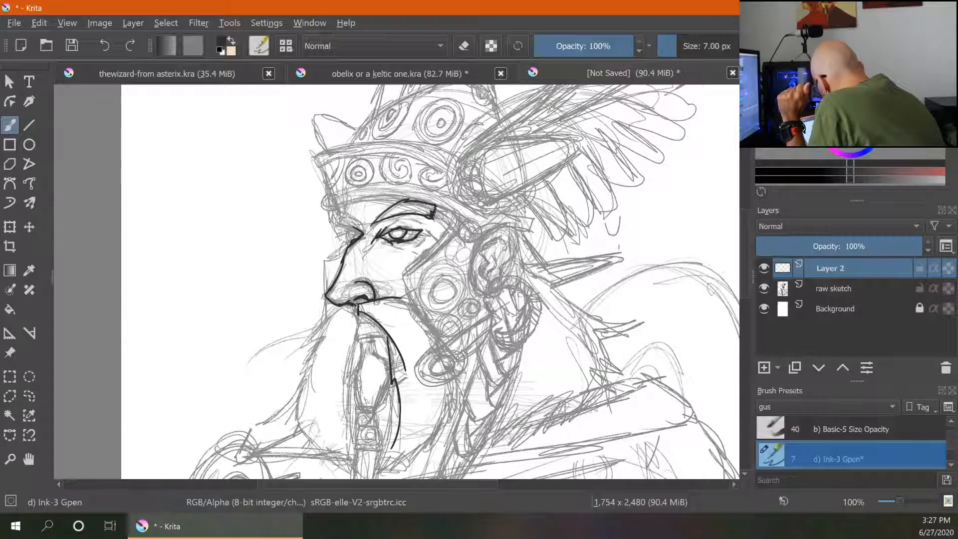
{"action": "left_click_drag", "start_coordinate": [403, 301], "coordinate": [439, 347]}
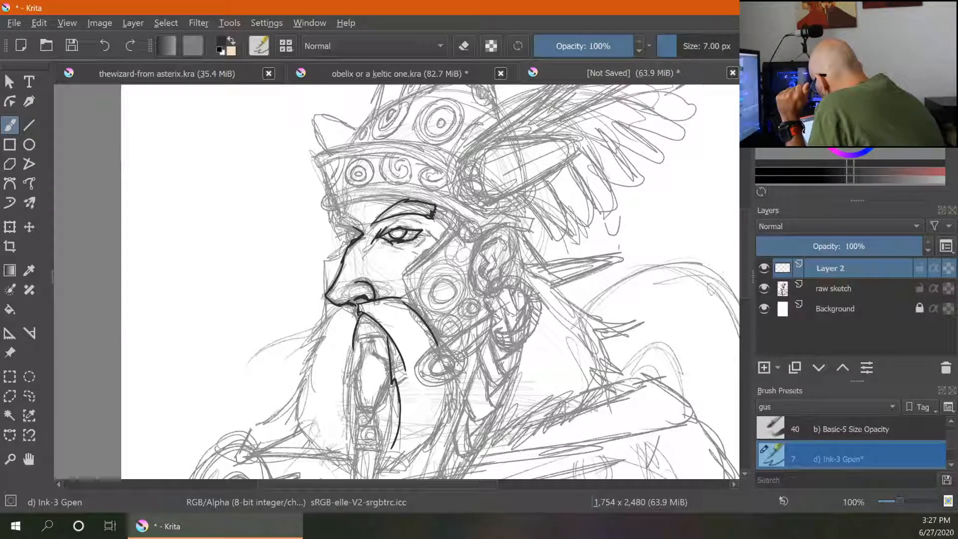
{"action": "mouse_move", "coordinate": [344, 308]}
{"action": "left_mouse_down"}
{"action": "mouse_move", "coordinate": [309, 339]}
{"action": "mouse_move", "coordinate": [293, 409]}
{"action": "left_mouse_up"}
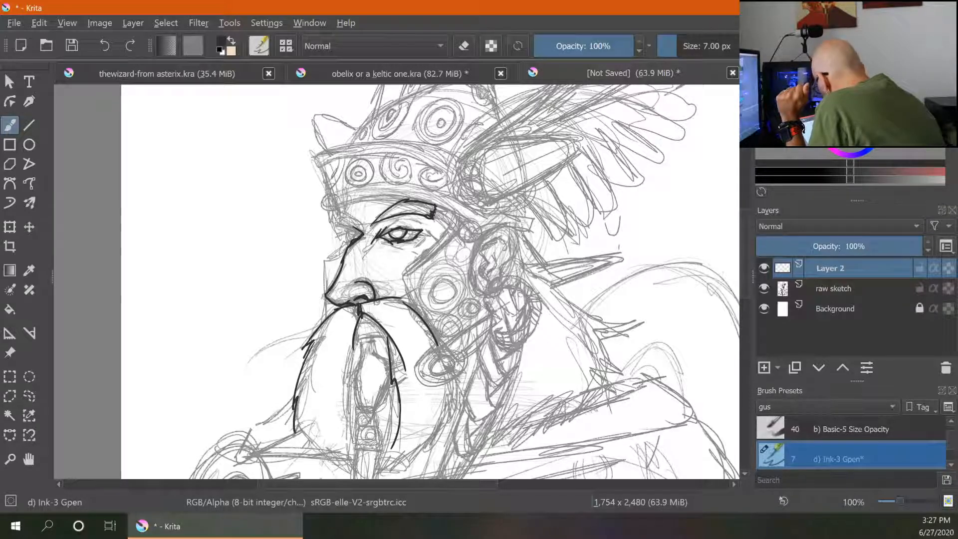
{"action": "left_click_drag", "start_coordinate": [357, 344], "coordinate": [355, 459]}
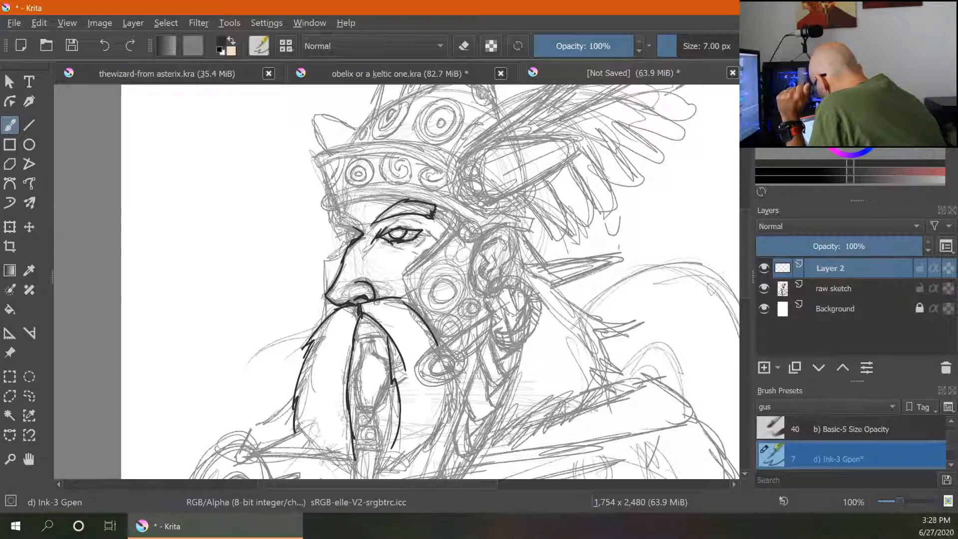
{"action": "mouse_move", "coordinate": [296, 424]}
{"action": "left_mouse_down"}
{"action": "mouse_move", "coordinate": [333, 459]}
{"action": "mouse_move", "coordinate": [356, 461]}
{"action": "left_mouse_up"}
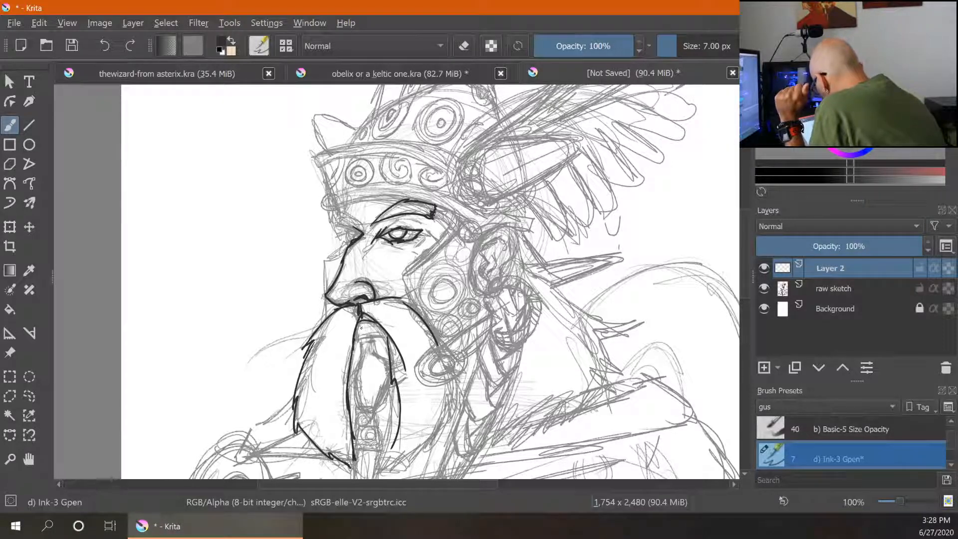
{"action": "mouse_move", "coordinate": [356, 338]}
{"action": "left_mouse_down"}
{"action": "mouse_move", "coordinate": [388, 337]}
{"action": "mouse_move", "coordinate": [387, 360]}
{"action": "mouse_move", "coordinate": [357, 358]}
{"action": "mouse_move", "coordinate": [357, 383]}
{"action": "mouse_move", "coordinate": [390, 365]}
{"action": "mouse_move", "coordinate": [374, 411]}
{"action": "left_mouse_up"}
{"action": "mouse_move", "coordinate": [357, 367]}
{"action": "left_mouse_down"}
{"action": "mouse_move", "coordinate": [354, 401]}
{"action": "mouse_move", "coordinate": [371, 410]}
{"action": "left_mouse_up"}
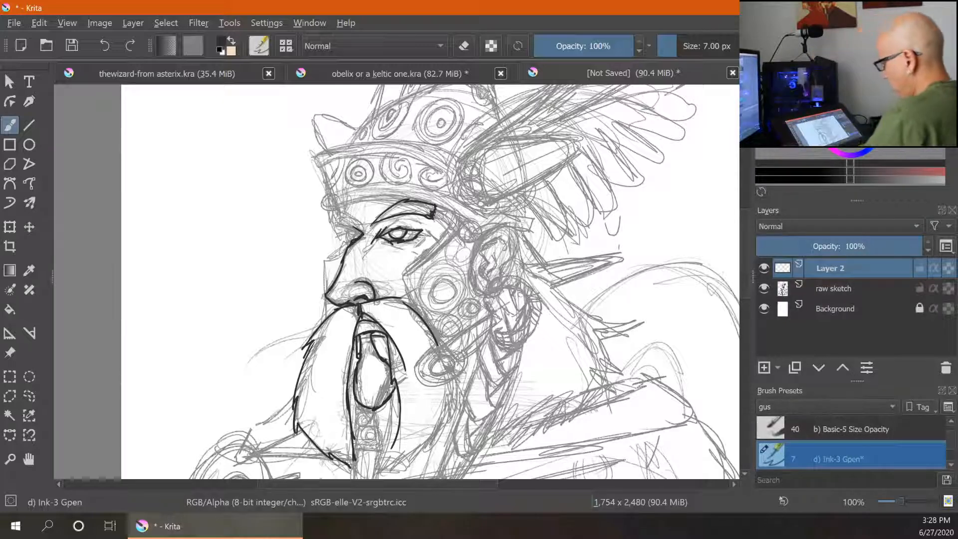
- Ink the central beard braid with stacked ring beads and a tufted tip
{"action": "key", "text": "ctrl+minus"}
{"action": "key", "text": "ctrl+plus"}
{"action": "key", "text": "ctrl+plus"}
{"action": "key", "text": "ctrl+plus"}
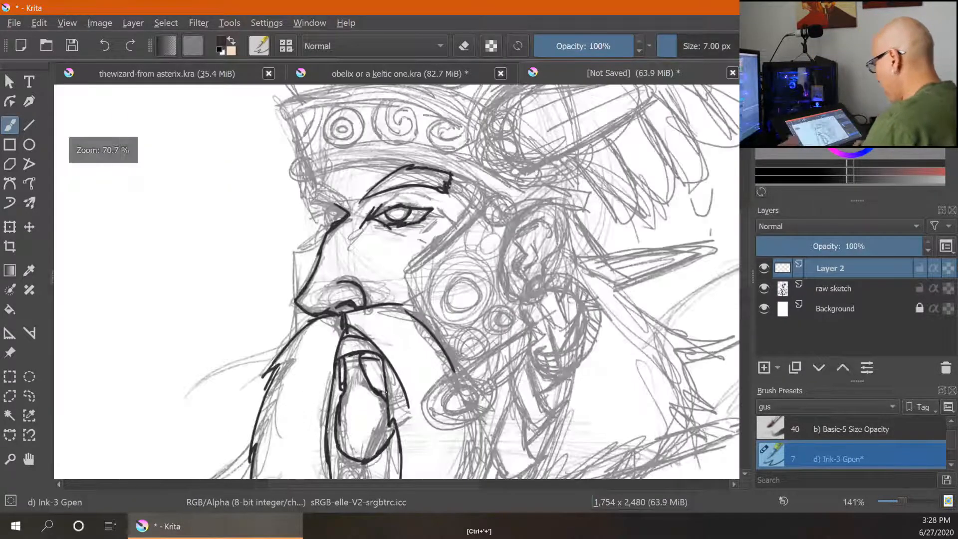
{"action": "left_click_drag", "start_coordinate": [542, 403], "coordinate": [538, 232]}
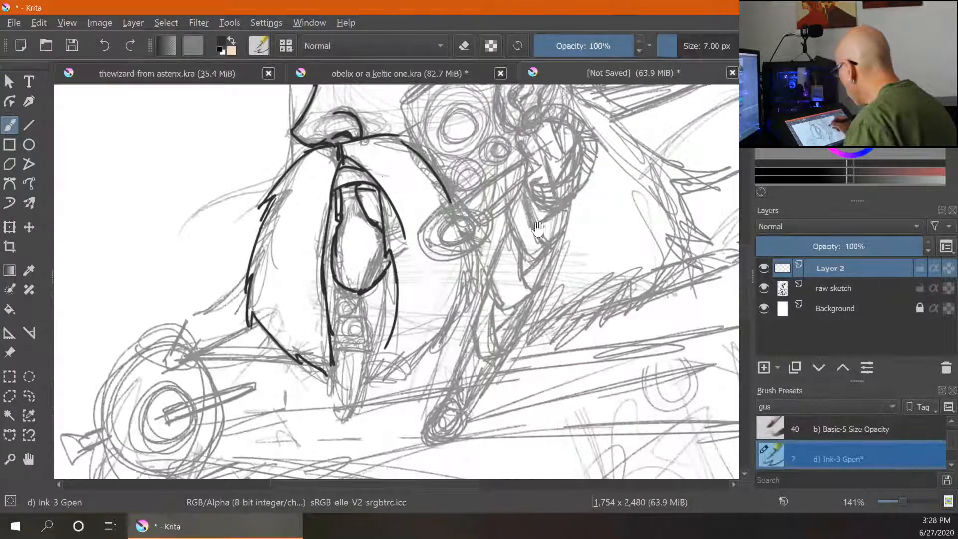
{"action": "mouse_move", "coordinate": [334, 289]}
{"action": "left_mouse_down"}
{"action": "mouse_move", "coordinate": [360, 300]}
{"action": "mouse_move", "coordinate": [352, 290]}
{"action": "mouse_move", "coordinate": [361, 300]}
{"action": "mouse_move", "coordinate": [337, 312]}
{"action": "mouse_move", "coordinate": [365, 304]}
{"action": "mouse_move", "coordinate": [345, 317]}
{"action": "mouse_move", "coordinate": [332, 309]}
{"action": "mouse_move", "coordinate": [348, 310]}
{"action": "mouse_move", "coordinate": [345, 328]}
{"action": "mouse_move", "coordinate": [358, 319]}
{"action": "mouse_move", "coordinate": [358, 330]}
{"action": "mouse_move", "coordinate": [368, 328]}
{"action": "mouse_move", "coordinate": [348, 344]}
{"action": "mouse_move", "coordinate": [333, 338]}
{"action": "mouse_move", "coordinate": [362, 350]}
{"action": "mouse_move", "coordinate": [372, 340]}
{"action": "mouse_move", "coordinate": [338, 340]}
{"action": "mouse_move", "coordinate": [365, 341]}
{"action": "mouse_move", "coordinate": [334, 347]}
{"action": "mouse_move", "coordinate": [329, 389]}
{"action": "left_mouse_up"}
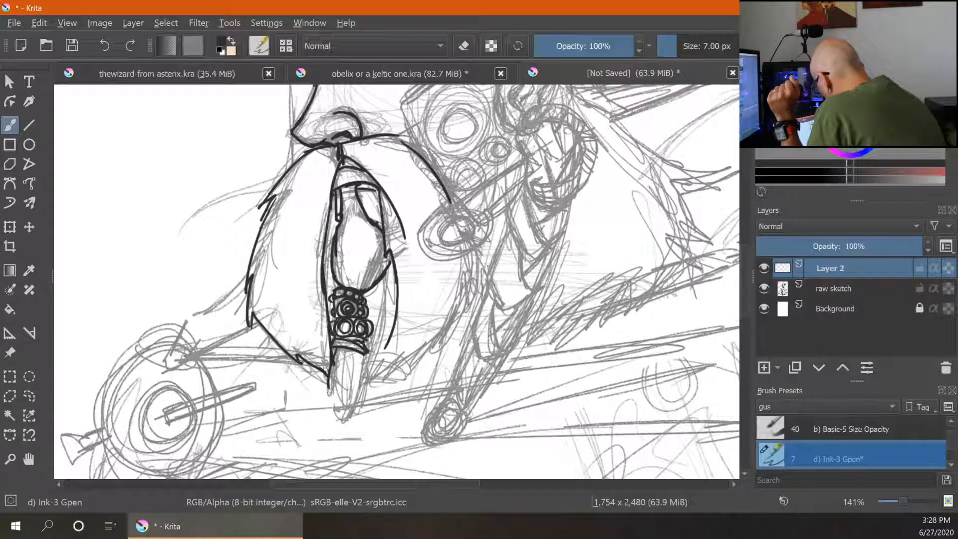
{"action": "mouse_move", "coordinate": [339, 348]}
{"action": "left_mouse_down"}
{"action": "mouse_move", "coordinate": [343, 396]}
{"action": "mouse_move", "coordinate": [365, 399]}
{"action": "left_mouse_up"}
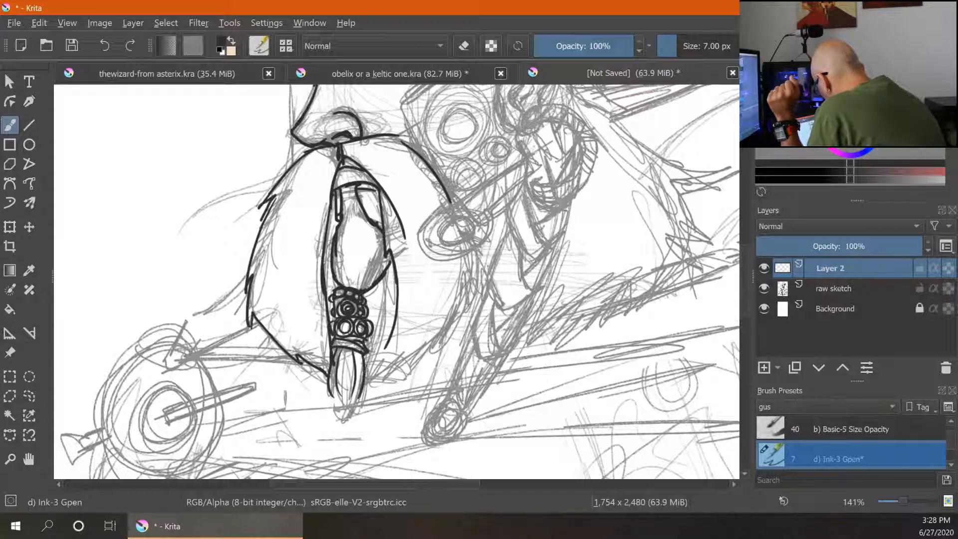
{"action": "left_click_drag", "start_coordinate": [368, 355], "coordinate": [371, 392]}
{"action": "mouse_move", "coordinate": [371, 384]}
{"action": "left_mouse_down"}
{"action": "mouse_move", "coordinate": [344, 438]}
{"action": "mouse_move", "coordinate": [359, 441]}
{"action": "mouse_move", "coordinate": [341, 438]}
{"action": "left_mouse_up"}
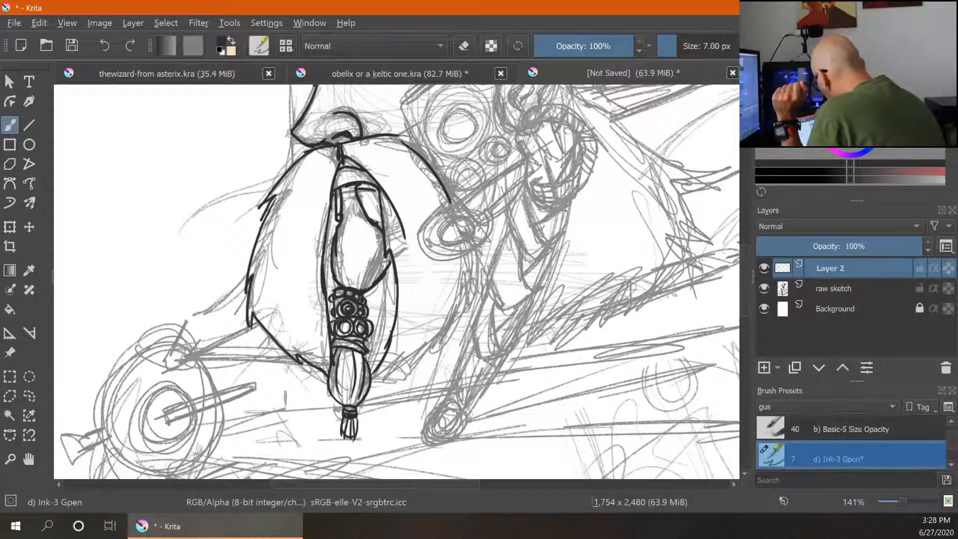
- Extend the beard's right outline down to meet the braid
{"action": "mouse_move", "coordinate": [395, 359]}
{"action": "left_mouse_down"}
{"action": "mouse_move", "coordinate": [381, 376]}
{"action": "mouse_move", "coordinate": [431, 349]}
{"action": "left_mouse_up"}
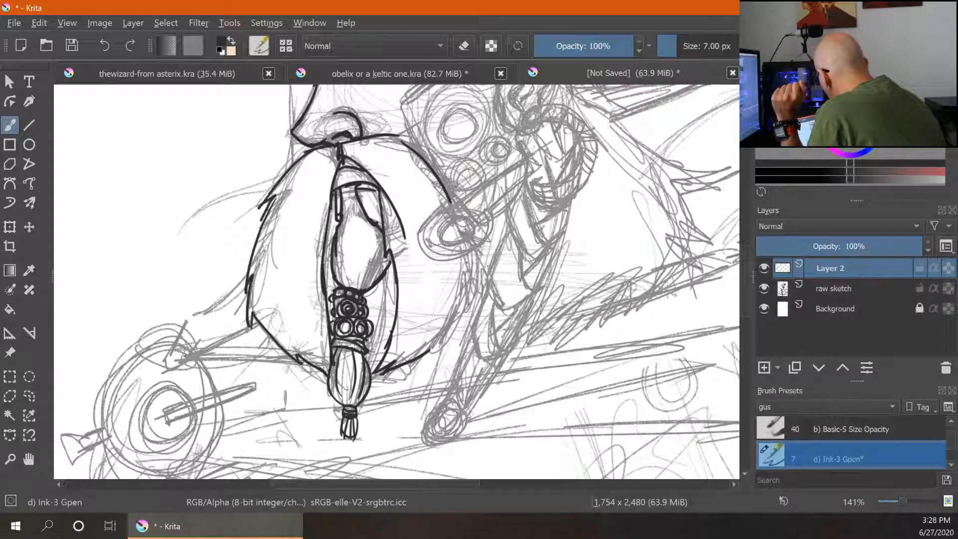
{"action": "left_click_drag", "start_coordinate": [468, 257], "coordinate": [429, 352]}
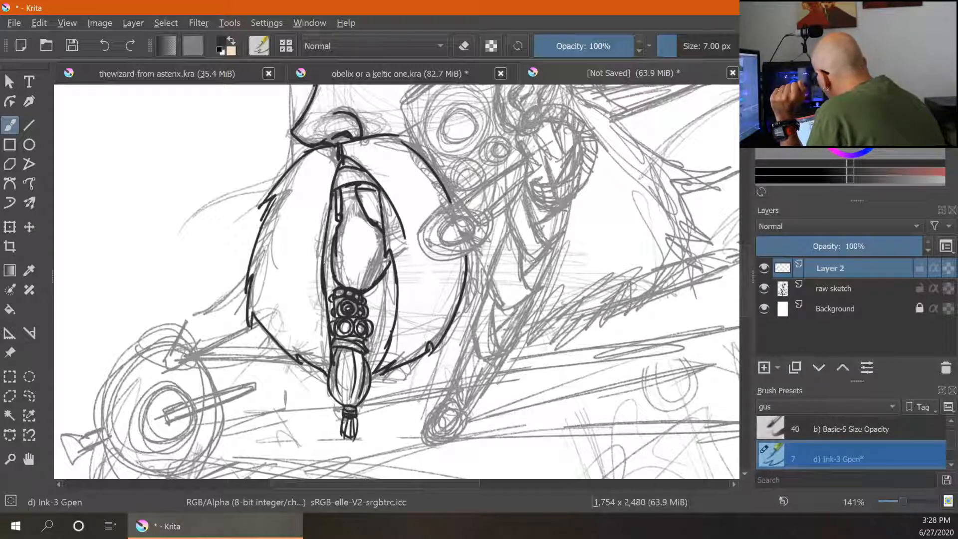
{"action": "left_click_drag", "start_coordinate": [515, 288], "coordinate": [490, 428]}
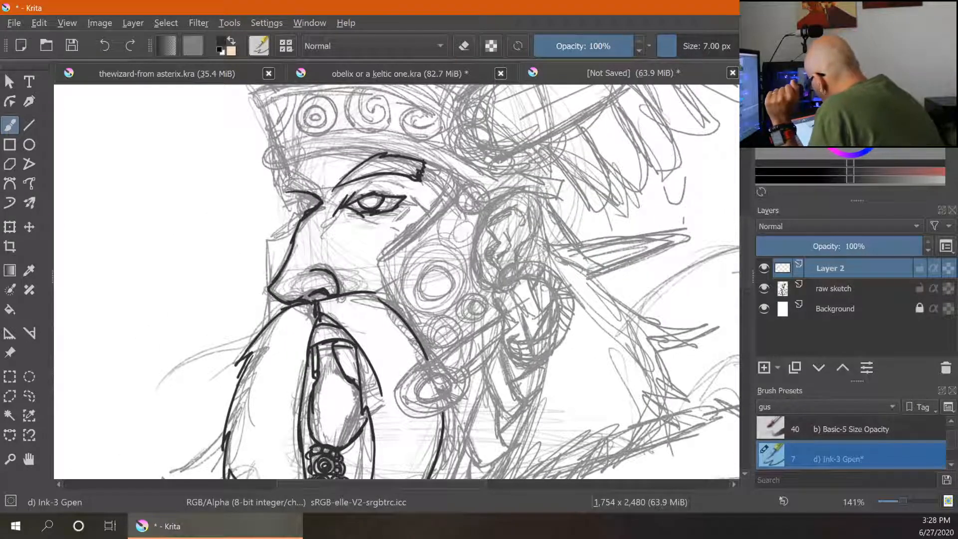
- Ink the left edge of the helmet's cheek guard beside the face and small marks around the eye
{"action": "mouse_move", "coordinate": [289, 174]}
{"action": "left_mouse_down"}
{"action": "mouse_move", "coordinate": [316, 185]}
{"action": "mouse_move", "coordinate": [303, 172]}
{"action": "mouse_move", "coordinate": [278, 175]}
{"action": "mouse_move", "coordinate": [327, 187]}
{"action": "mouse_move", "coordinate": [314, 148]}
{"action": "mouse_move", "coordinate": [361, 151]}
{"action": "mouse_move", "coordinate": [297, 200]}
{"action": "mouse_move", "coordinate": [294, 211]}
{"action": "left_mouse_up"}
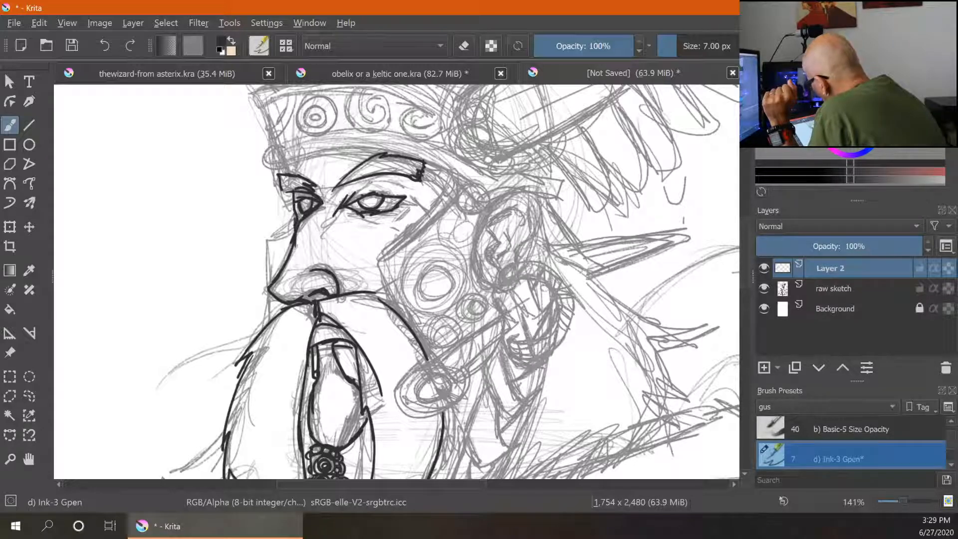
{"action": "mouse_move", "coordinate": [281, 190]}
{"action": "left_mouse_down"}
{"action": "mouse_move", "coordinate": [293, 191]}
{"action": "mouse_move", "coordinate": [260, 237]}
{"action": "mouse_move", "coordinate": [294, 232]}
{"action": "left_mouse_up"}
{"action": "mouse_move", "coordinate": [266, 236]}
{"action": "left_mouse_down"}
{"action": "mouse_move", "coordinate": [256, 238]}
{"action": "mouse_move", "coordinate": [266, 312]}
{"action": "mouse_move", "coordinate": [258, 340]}
{"action": "left_mouse_up"}
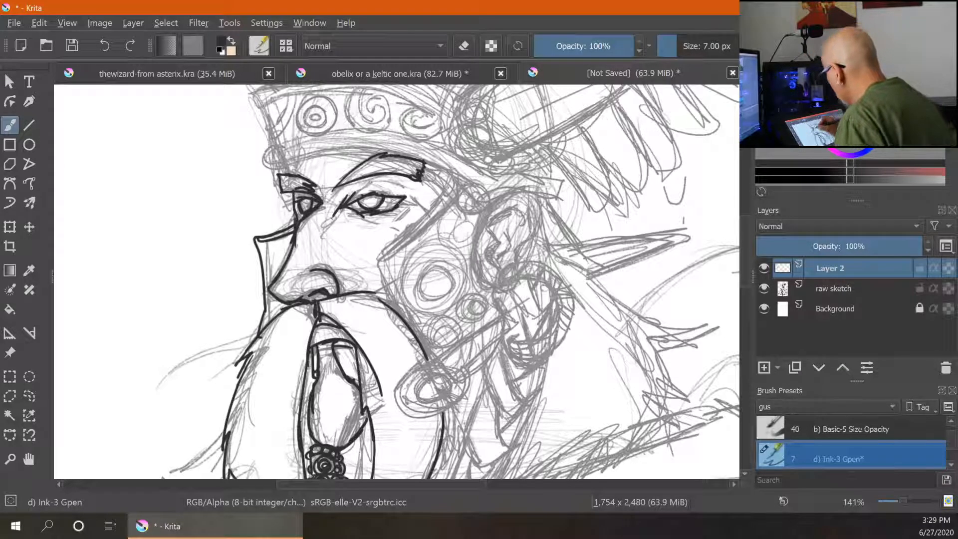
{"action": "left_click_drag", "start_coordinate": [333, 209], "coordinate": [326, 232]}
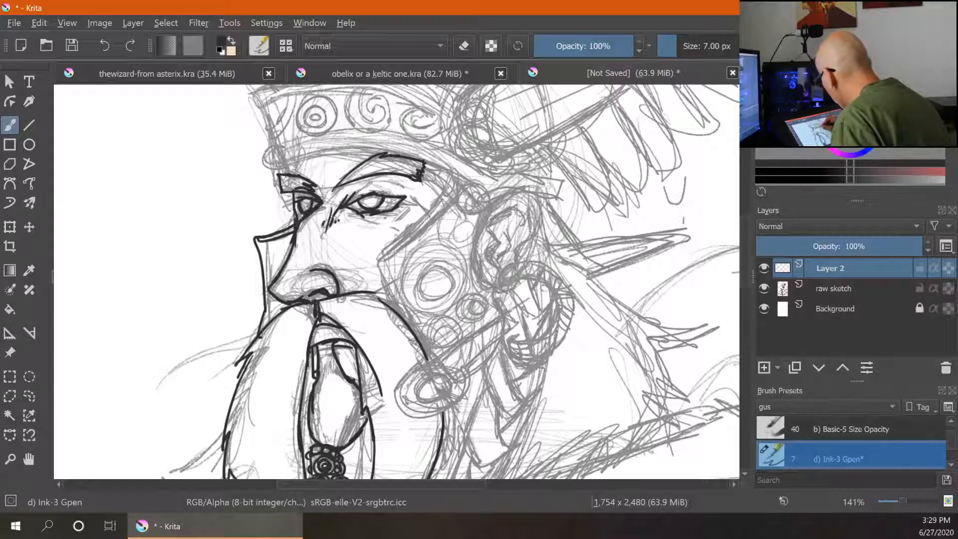
{"action": "mouse_move", "coordinate": [379, 217]}
{"action": "left_mouse_down"}
{"action": "mouse_move", "coordinate": [409, 212]}
{"action": "mouse_move", "coordinate": [352, 200]}
{"action": "mouse_move", "coordinate": [354, 192]}
{"action": "left_mouse_up"}
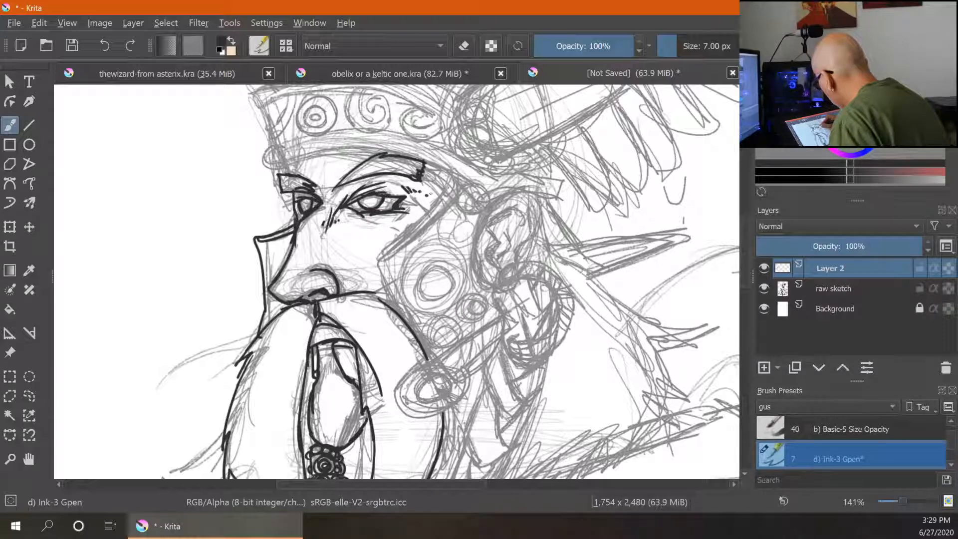
- Ink the cheek guard's front edge down the cheek and the round ornament at its lower end
{"action": "mouse_move", "coordinate": [427, 165]}
{"action": "left_mouse_down"}
{"action": "mouse_move", "coordinate": [436, 215]}
{"action": "mouse_move", "coordinate": [374, 269]}
{"action": "mouse_move", "coordinate": [425, 362]}
{"action": "mouse_move", "coordinate": [423, 334]}
{"action": "mouse_move", "coordinate": [424, 363]}
{"action": "mouse_move", "coordinate": [502, 319]}
{"action": "left_mouse_up"}
{"action": "key", "text": "e"}
{"action": "key", "text": "e"}
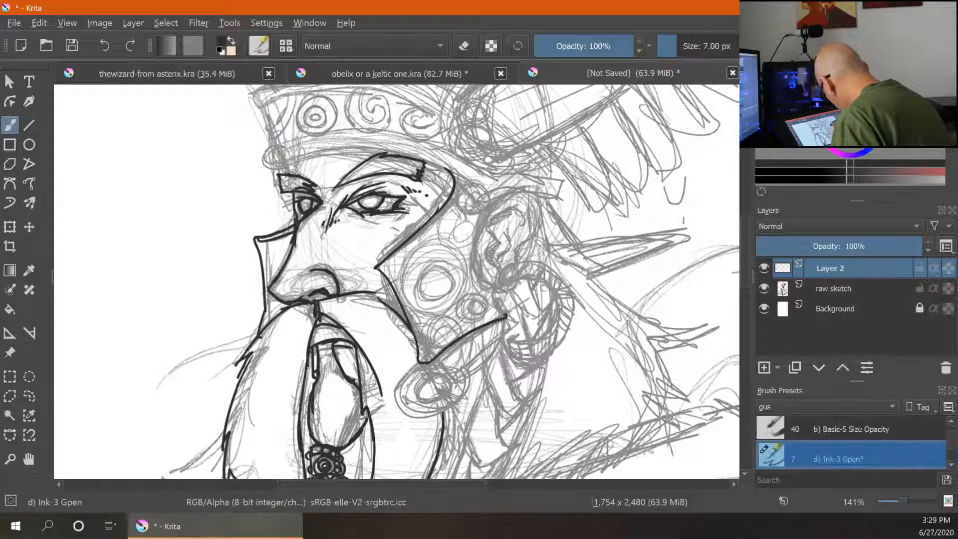
{"action": "left_click_drag", "start_coordinate": [425, 364], "coordinate": [433, 413]}
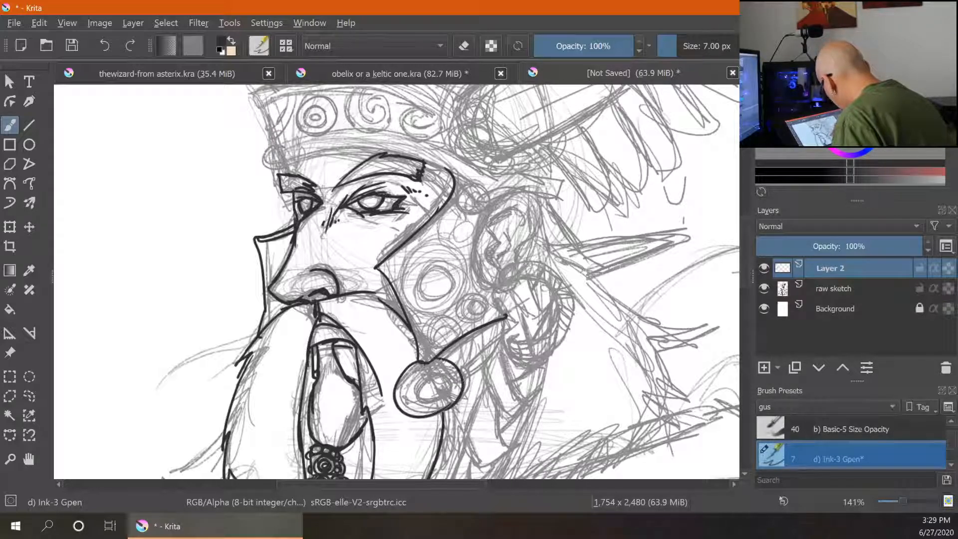
{"action": "mouse_move", "coordinate": [445, 370]}
{"action": "left_mouse_down"}
{"action": "mouse_move", "coordinate": [422, 382]}
{"action": "mouse_move", "coordinate": [437, 370]}
{"action": "mouse_move", "coordinate": [431, 387]}
{"action": "mouse_move", "coordinate": [405, 395]}
{"action": "mouse_move", "coordinate": [458, 381]}
{"action": "mouse_move", "coordinate": [433, 358]}
{"action": "left_mouse_up"}
- Ink the cheek guard's rear edge and the hook details connecting it to the round ornament
{"action": "key", "text": "e"}
{"action": "key", "text": "e"}
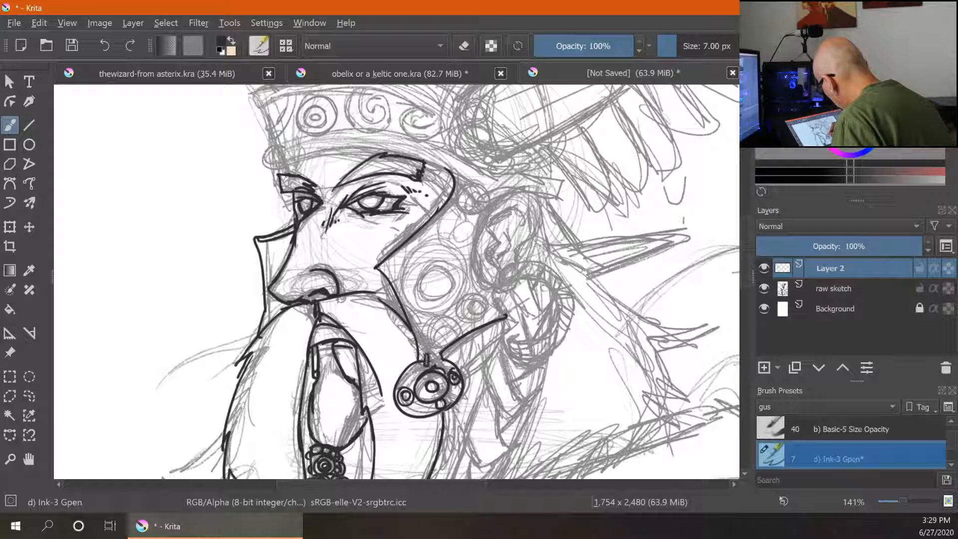
{"action": "left_click_drag", "start_coordinate": [434, 353], "coordinate": [437, 364]}
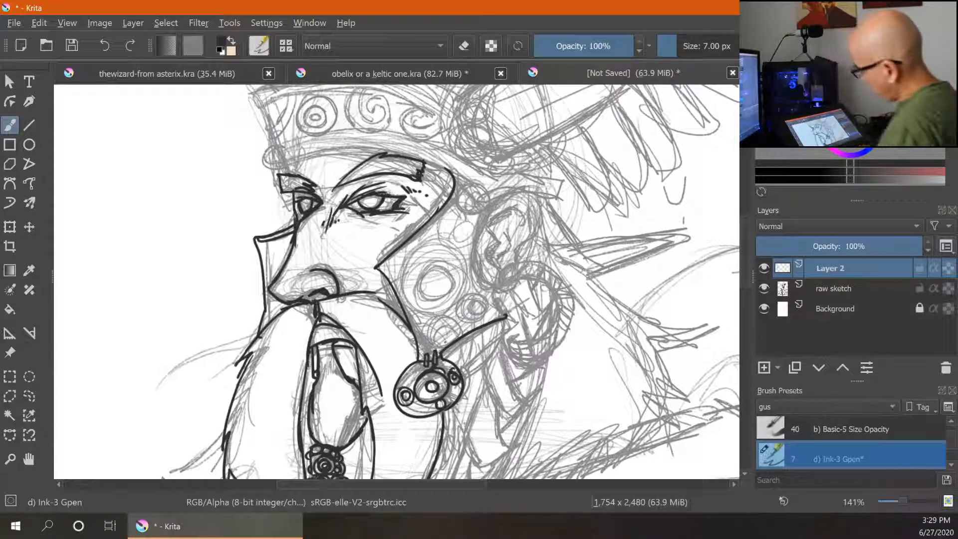
{"action": "left_click_drag", "start_coordinate": [489, 213], "coordinate": [499, 322]}
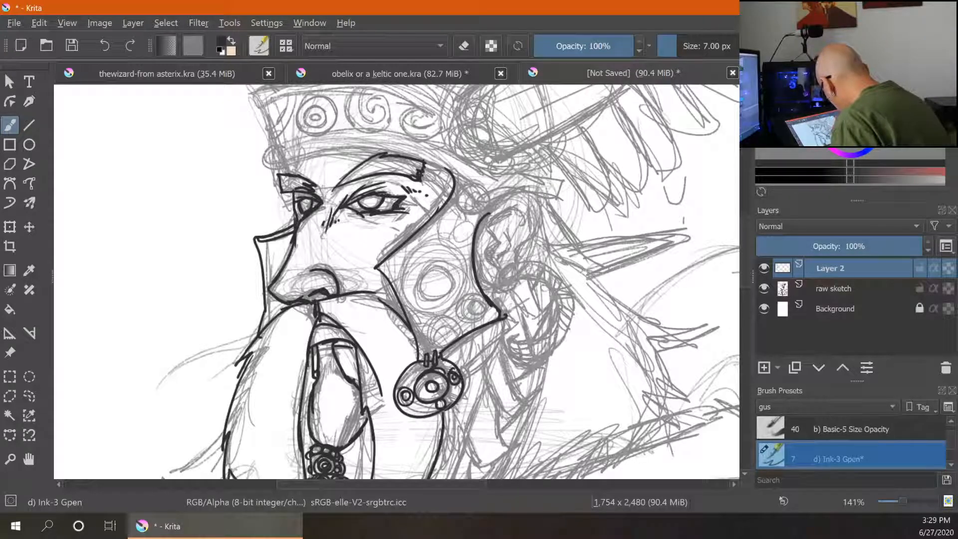
{"action": "mouse_move", "coordinate": [444, 352]}
{"action": "left_mouse_down"}
{"action": "mouse_move", "coordinate": [479, 331]}
{"action": "mouse_move", "coordinate": [488, 347]}
{"action": "mouse_move", "coordinate": [456, 376]}
{"action": "mouse_move", "coordinate": [477, 340]}
{"action": "mouse_move", "coordinate": [474, 360]}
{"action": "mouse_move", "coordinate": [456, 363]}
{"action": "mouse_move", "coordinate": [469, 356]}
{"action": "mouse_move", "coordinate": [464, 368]}
{"action": "mouse_move", "coordinate": [469, 320]}
{"action": "left_mouse_up"}
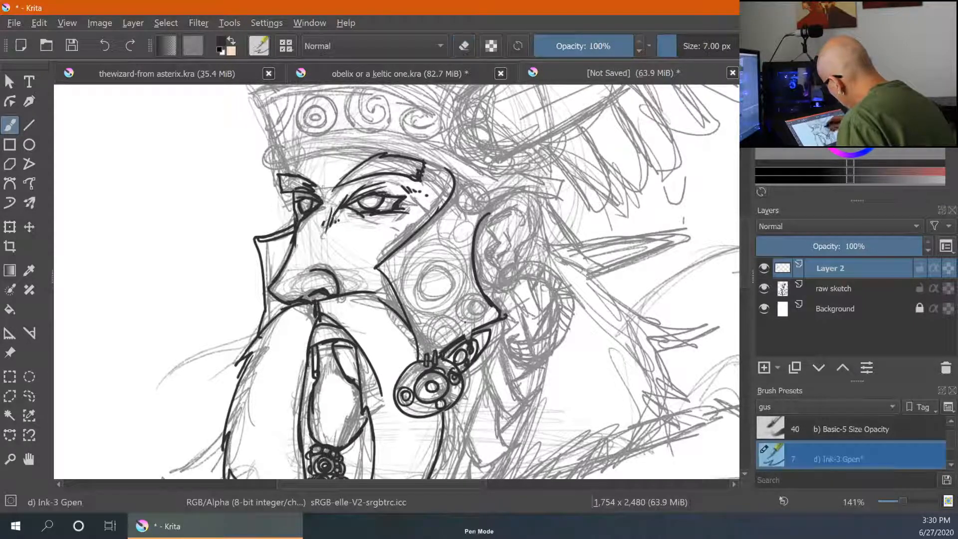
{"action": "mouse_move", "coordinate": [468, 342]}
{"action": "left_mouse_down"}
{"action": "mouse_move", "coordinate": [467, 320]}
{"action": "mouse_move", "coordinate": [477, 322]}
{"action": "left_mouse_up"}
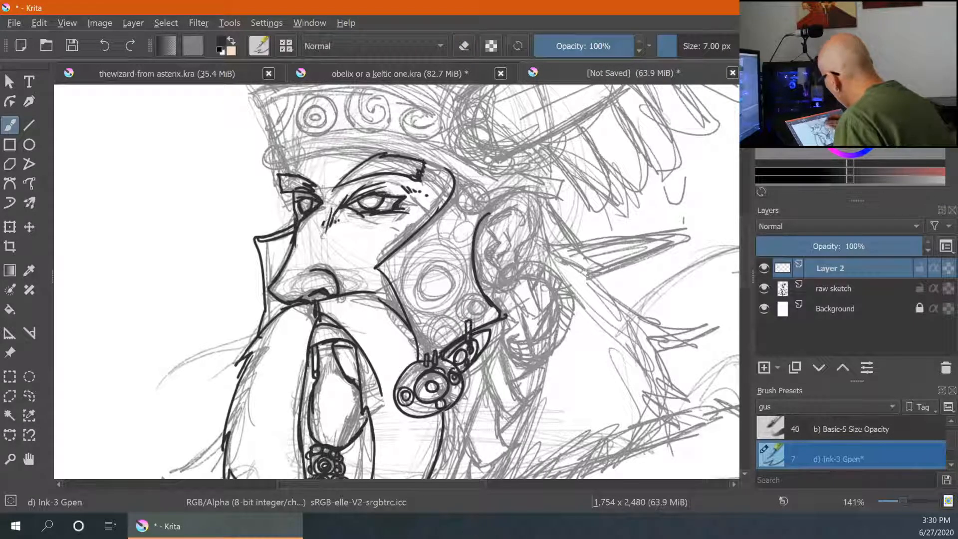
- Ink concentric circle and spiral ornaments on the cheek guard
{"action": "mouse_move", "coordinate": [431, 242]}
{"action": "left_mouse_down"}
{"action": "mouse_move", "coordinate": [411, 250]}
{"action": "mouse_move", "coordinate": [404, 272]}
{"action": "mouse_move", "coordinate": [444, 304]}
{"action": "mouse_move", "coordinate": [442, 259]}
{"action": "mouse_move", "coordinate": [454, 245]}
{"action": "mouse_move", "coordinate": [442, 255]}
{"action": "mouse_move", "coordinate": [446, 295]}
{"action": "left_mouse_up"}
{"action": "mouse_move", "coordinate": [440, 262]}
{"action": "left_mouse_down"}
{"action": "mouse_move", "coordinate": [423, 275]}
{"action": "mouse_move", "coordinate": [440, 263]}
{"action": "left_mouse_up"}
{"action": "left_click_drag", "start_coordinate": [446, 314], "coordinate": [448, 313]}
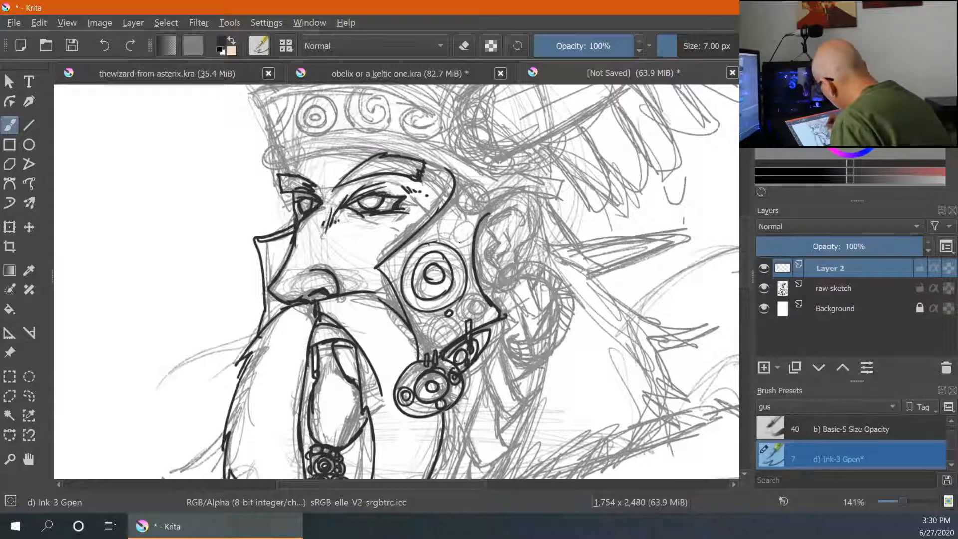
{"action": "left_click_drag", "start_coordinate": [460, 242], "coordinate": [455, 237]}
{"action": "left_click_drag", "start_coordinate": [373, 268], "coordinate": [389, 284]}
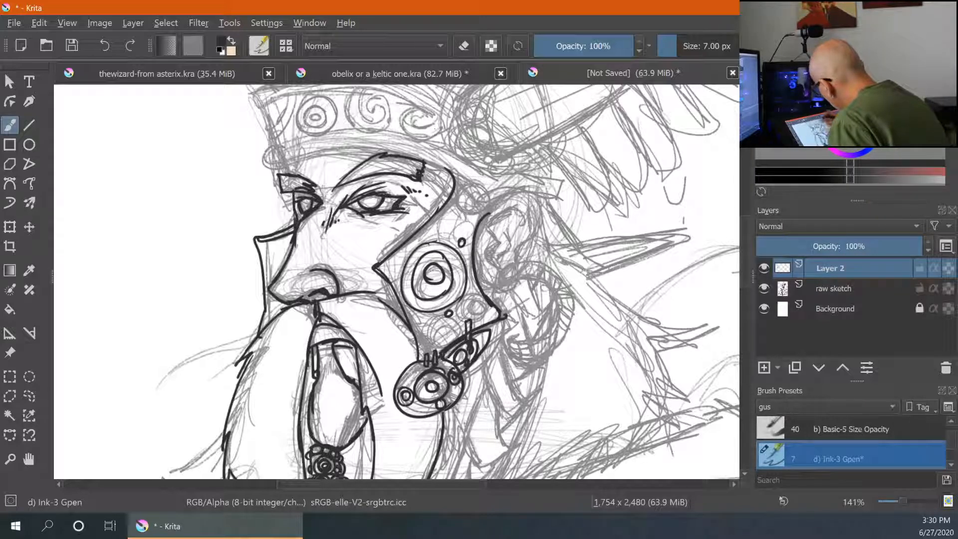
{"action": "mouse_move", "coordinate": [446, 169]}
{"action": "left_mouse_down"}
{"action": "mouse_move", "coordinate": [439, 208]}
{"action": "mouse_move", "coordinate": [375, 261]}
{"action": "mouse_move", "coordinate": [406, 322]}
{"action": "left_mouse_up"}
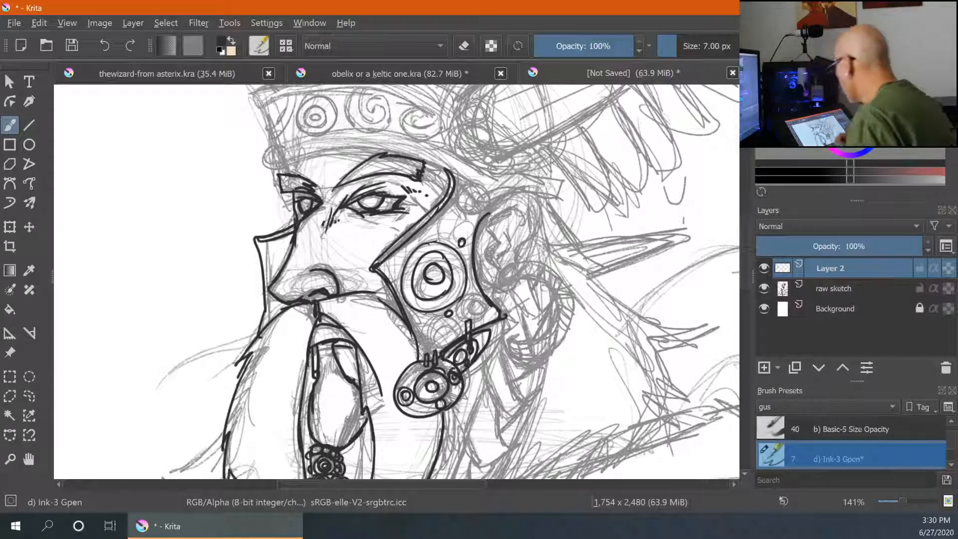
{"action": "left_click_drag", "start_coordinate": [378, 297], "coordinate": [394, 310]}
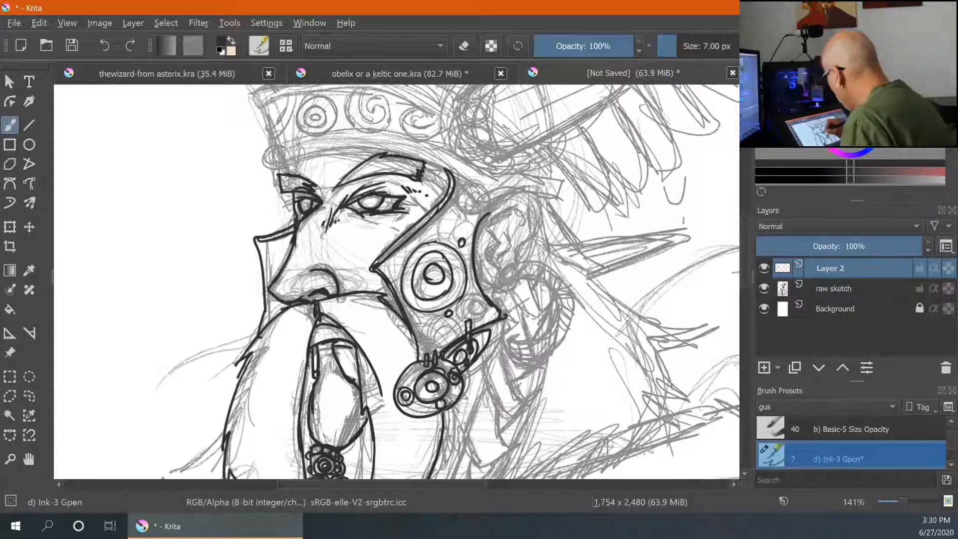
- Ink the helmet edge behind the cheek guard, a small rivet circle and spiral details near the top
{"action": "mouse_move", "coordinate": [478, 222]}
{"action": "left_mouse_down"}
{"action": "mouse_move", "coordinate": [517, 193]}
{"action": "mouse_move", "coordinate": [550, 195]}
{"action": "mouse_move", "coordinate": [564, 171]}
{"action": "left_mouse_up"}
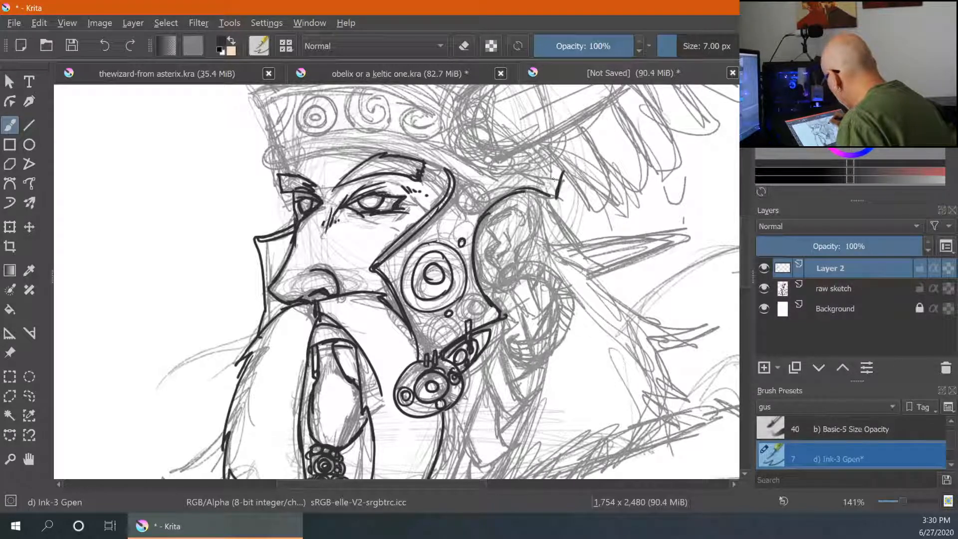
{"action": "left_click_drag", "start_coordinate": [487, 188], "coordinate": [499, 207]}
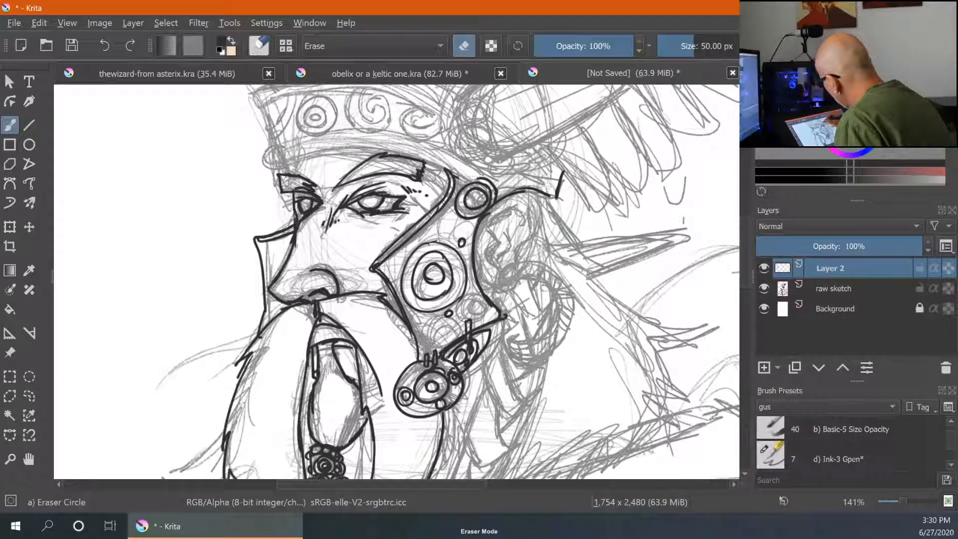
{"action": "mouse_move", "coordinate": [467, 169]}
{"action": "left_mouse_down"}
{"action": "mouse_move", "coordinate": [461, 188]}
{"action": "mouse_move", "coordinate": [472, 179]}
{"action": "left_mouse_up"}
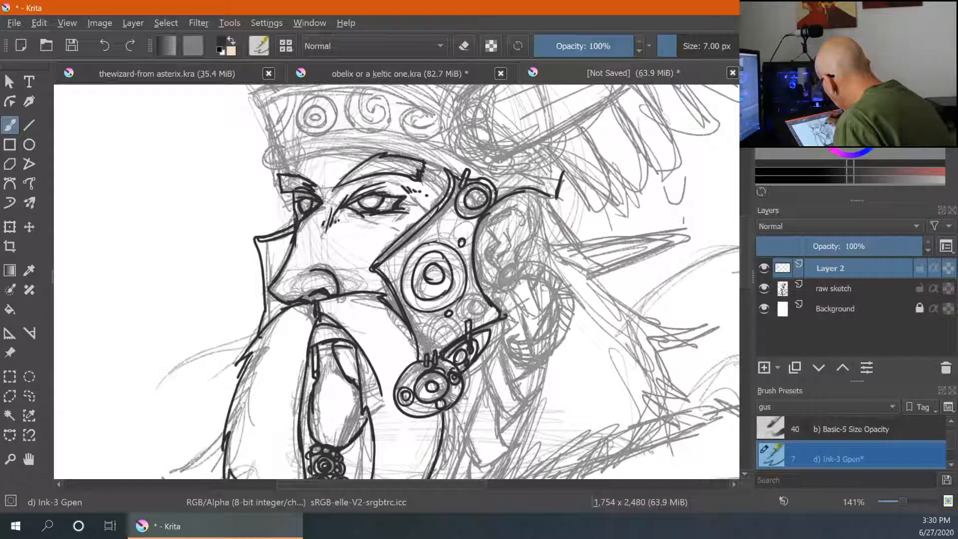
{"action": "left_click_drag", "start_coordinate": [506, 187], "coordinate": [495, 199]}
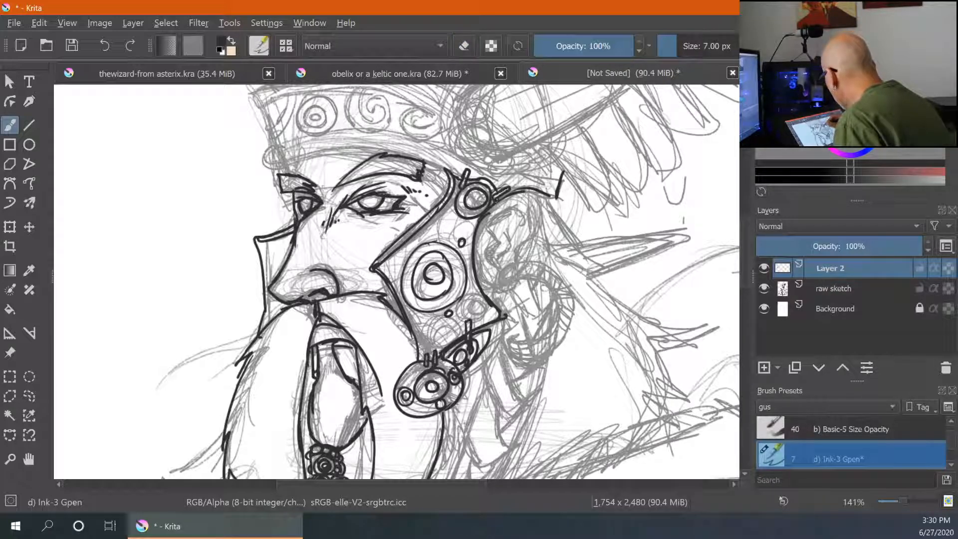
{"action": "mouse_move", "coordinate": [446, 218]}
{"action": "left_mouse_down"}
{"action": "mouse_move", "coordinate": [439, 235]}
{"action": "mouse_move", "coordinate": [449, 219]}
{"action": "mouse_move", "coordinate": [436, 232]}
{"action": "mouse_move", "coordinate": [445, 225]}
{"action": "mouse_move", "coordinate": [462, 236]}
{"action": "mouse_move", "coordinate": [472, 226]}
{"action": "left_mouse_up"}
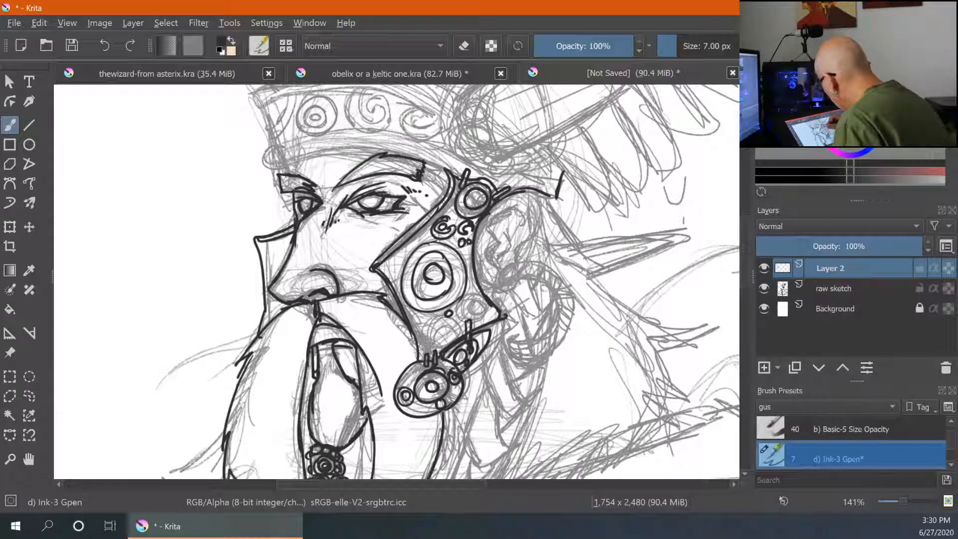
- Ink the lower edge of the helmet band across the brow
{"action": "key", "text": "ctrl+minus"}
{"action": "key", "text": "ctrl+minus"}
{"action": "key", "text": "ctrl+minus"}
{"action": "key", "text": "ctrl+minus"}
{"action": "key", "text": "ctrl+minus"}
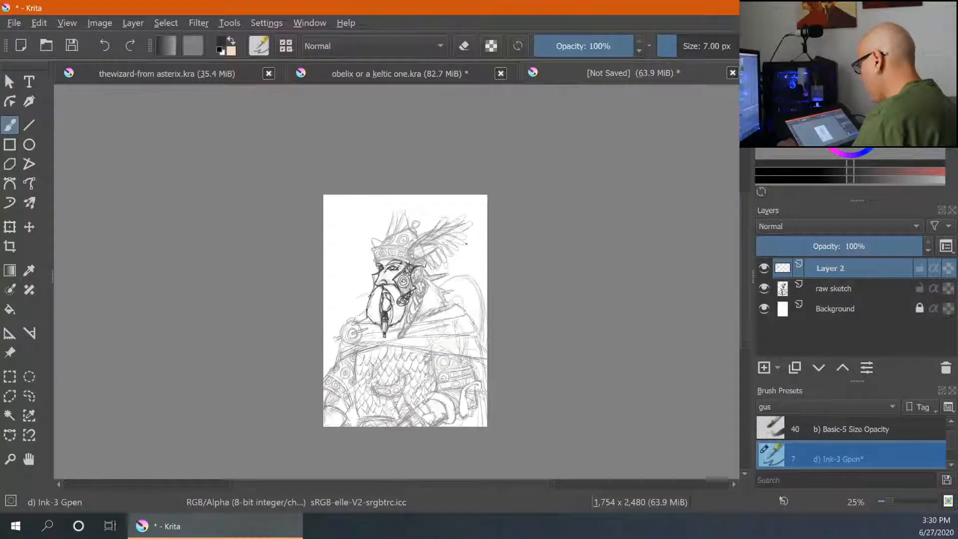
{"action": "key", "text": "ctrl+plus"}
{"action": "key", "text": "ctrl+plus"}
{"action": "key", "text": "ctrl+plus"}
{"action": "key", "text": "ctrl+plus"}
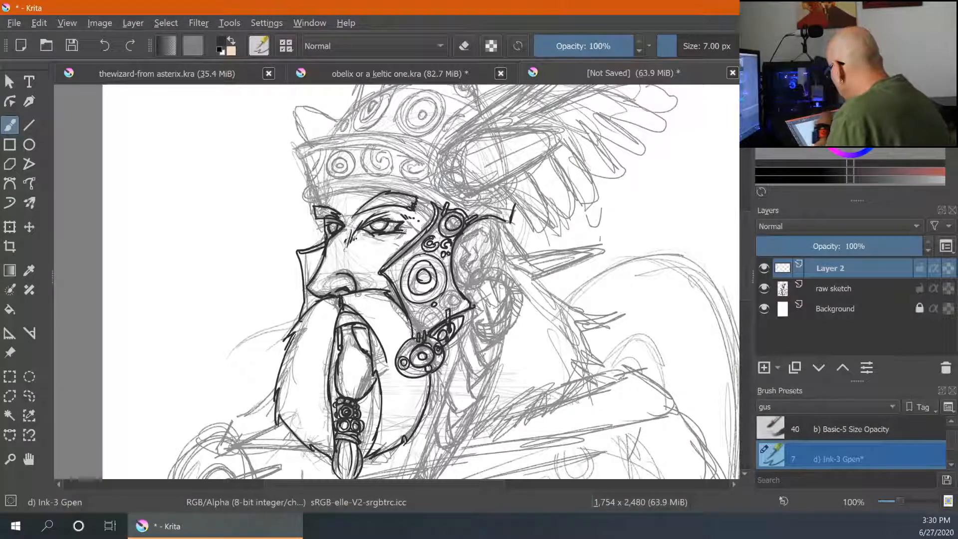
{"action": "mouse_move", "coordinate": [309, 201]}
{"action": "left_mouse_down"}
{"action": "mouse_move", "coordinate": [412, 195]}
{"action": "mouse_move", "coordinate": [438, 207]}
{"action": "left_mouse_up"}
{"action": "mouse_move", "coordinate": [311, 185]}
{"action": "left_mouse_down"}
{"action": "mouse_move", "coordinate": [313, 204]}
{"action": "mouse_move", "coordinate": [404, 178]}
{"action": "mouse_move", "coordinate": [503, 208]}
{"action": "mouse_move", "coordinate": [514, 222]}
{"action": "mouse_move", "coordinate": [474, 219]}
{"action": "mouse_move", "coordinate": [492, 250]}
{"action": "mouse_move", "coordinate": [465, 254]}
{"action": "mouse_move", "coordinate": [462, 270]}
{"action": "mouse_move", "coordinate": [485, 242]}
{"action": "mouse_move", "coordinate": [465, 249]}
{"action": "left_mouse_up"}
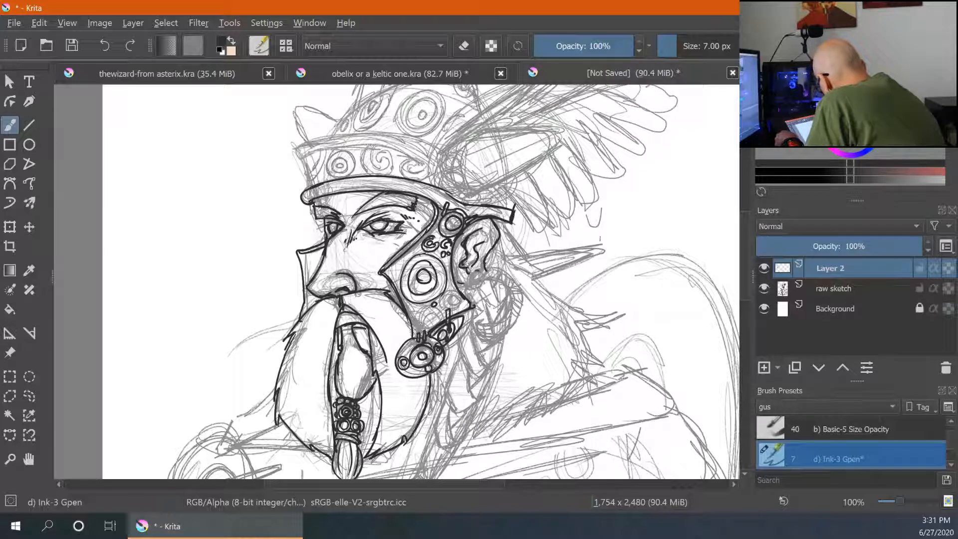
- Ink the ring hanging from the ear and the long pointed ear tip
{"action": "mouse_move", "coordinate": [481, 270]}
{"action": "left_mouse_down"}
{"action": "mouse_move", "coordinate": [478, 283]}
{"action": "mouse_move", "coordinate": [516, 289]}
{"action": "mouse_move", "coordinate": [523, 309]}
{"action": "mouse_move", "coordinate": [485, 327]}
{"action": "mouse_move", "coordinate": [514, 326]}
{"action": "mouse_move", "coordinate": [505, 331]}
{"action": "left_mouse_up"}
{"action": "mouse_move", "coordinate": [470, 273]}
{"action": "left_mouse_down"}
{"action": "mouse_move", "coordinate": [473, 283]}
{"action": "mouse_move", "coordinate": [459, 283]}
{"action": "mouse_move", "coordinate": [485, 279]}
{"action": "mouse_move", "coordinate": [472, 280]}
{"action": "left_mouse_up"}
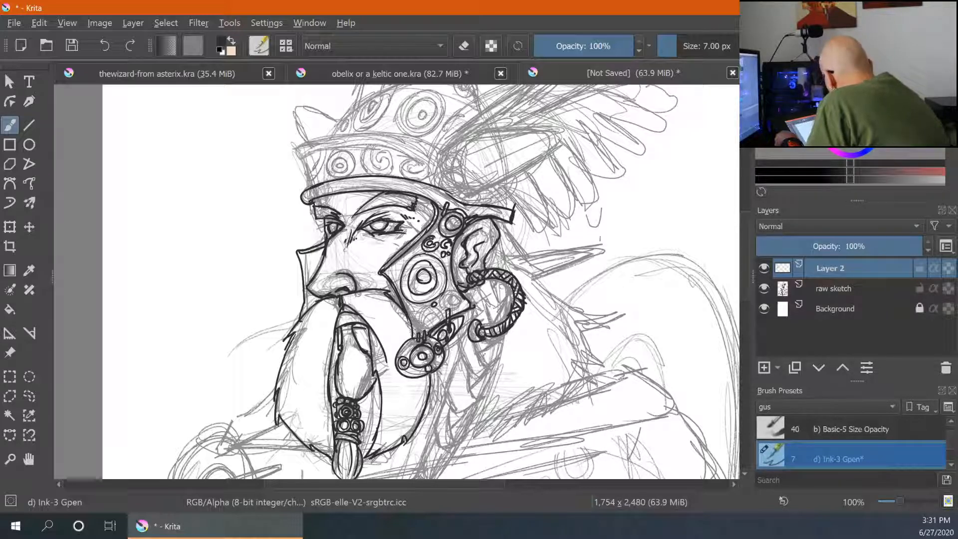
{"action": "mouse_move", "coordinate": [486, 281]}
{"action": "left_mouse_down"}
{"action": "mouse_move", "coordinate": [494, 306]}
{"action": "mouse_move", "coordinate": [503, 304]}
{"action": "left_mouse_up"}
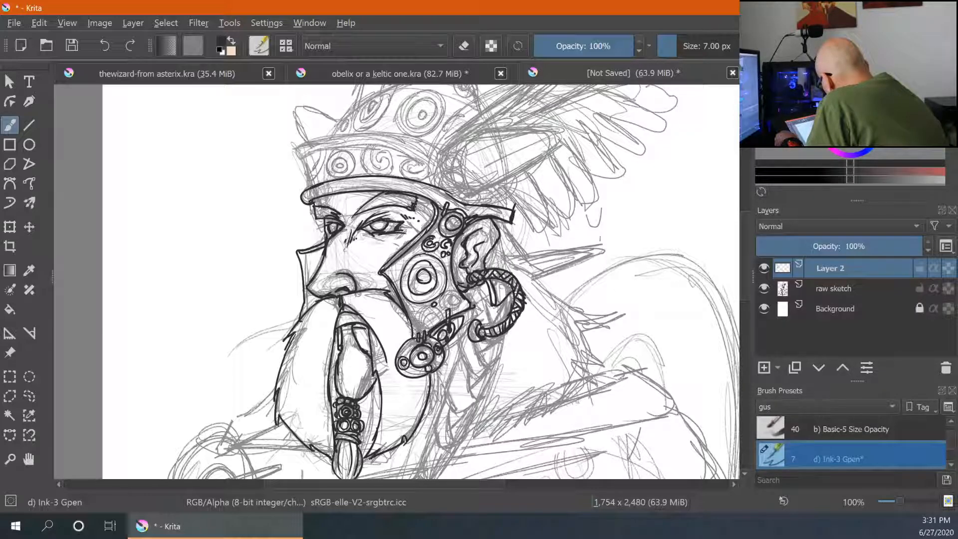
{"action": "mouse_move", "coordinate": [506, 229]}
{"action": "left_mouse_down"}
{"action": "mouse_move", "coordinate": [533, 274]}
{"action": "mouse_move", "coordinate": [548, 259]}
{"action": "mouse_move", "coordinate": [533, 276]}
{"action": "mouse_move", "coordinate": [532, 266]}
{"action": "mouse_move", "coordinate": [591, 250]}
{"action": "mouse_move", "coordinate": [533, 280]}
{"action": "left_mouse_up"}
{"action": "key", "text": "e"}
{"action": "key", "text": "e"}
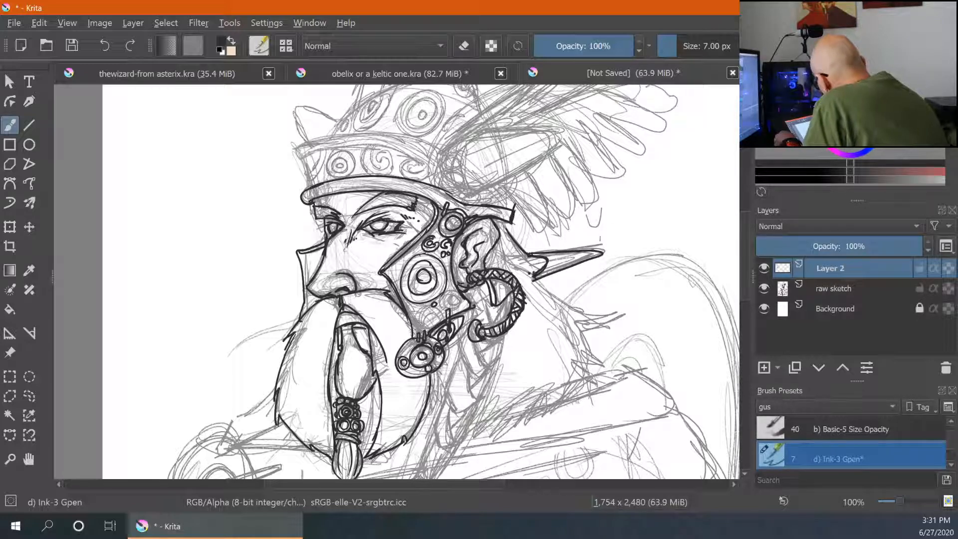
{"action": "left_click_drag", "start_coordinate": [534, 280], "coordinate": [520, 285]}
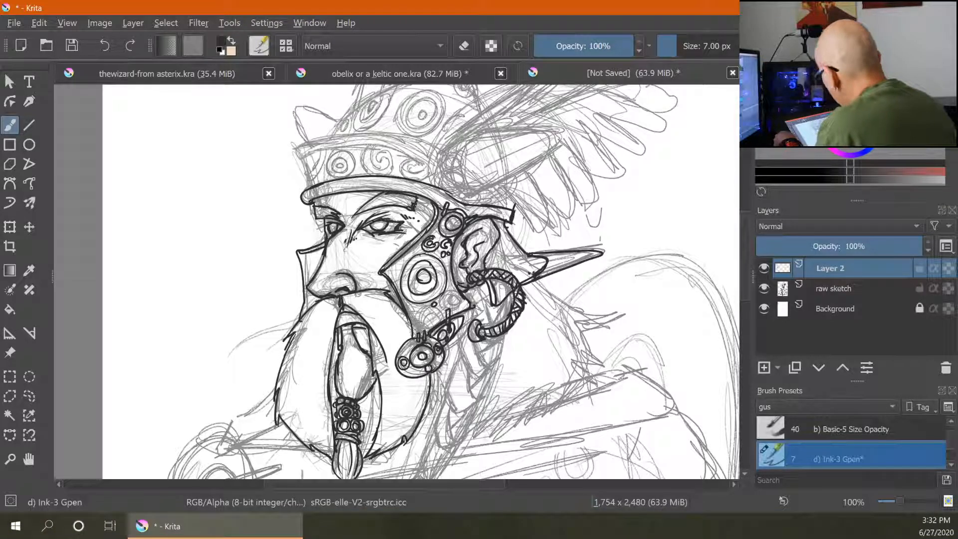
- Ink the hair outline flowing from behind the ear down the neck
{"action": "mouse_move", "coordinate": [537, 280]}
{"action": "left_mouse_down"}
{"action": "mouse_move", "coordinate": [607, 319]}
{"action": "mouse_move", "coordinate": [604, 331]}
{"action": "mouse_move", "coordinate": [647, 317]}
{"action": "mouse_move", "coordinate": [606, 337]}
{"action": "mouse_move", "coordinate": [649, 374]}
{"action": "left_mouse_up"}
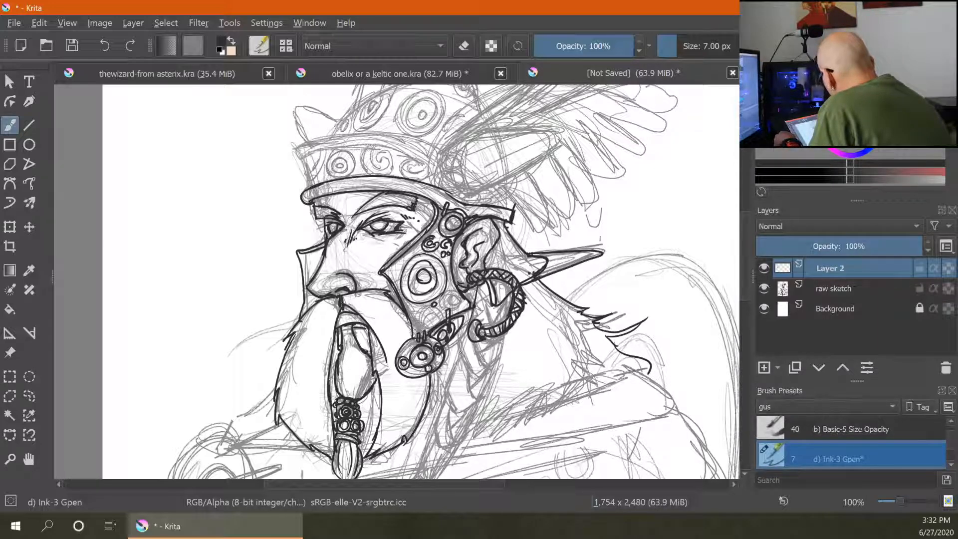
{"action": "mouse_move", "coordinate": [468, 334]}
{"action": "left_mouse_down"}
{"action": "mouse_move", "coordinate": [460, 349]}
{"action": "mouse_move", "coordinate": [477, 375]}
{"action": "mouse_move", "coordinate": [504, 338]}
{"action": "mouse_move", "coordinate": [492, 369]}
{"action": "mouse_move", "coordinate": [495, 345]}
{"action": "mouse_move", "coordinate": [498, 360]}
{"action": "left_mouse_up"}
{"action": "mouse_move", "coordinate": [475, 286]}
{"action": "left_mouse_down"}
{"action": "mouse_move", "coordinate": [491, 319]}
{"action": "mouse_move", "coordinate": [509, 300]}
{"action": "mouse_move", "coordinate": [471, 320]}
{"action": "mouse_move", "coordinate": [492, 329]}
{"action": "mouse_move", "coordinate": [449, 377]}
{"action": "mouse_move", "coordinate": [464, 417]}
{"action": "left_mouse_up"}
{"action": "mouse_move", "coordinate": [493, 368]}
{"action": "left_mouse_down"}
{"action": "mouse_move", "coordinate": [484, 399]}
{"action": "mouse_move", "coordinate": [457, 416]}
{"action": "mouse_move", "coordinate": [470, 391]}
{"action": "left_mouse_up"}
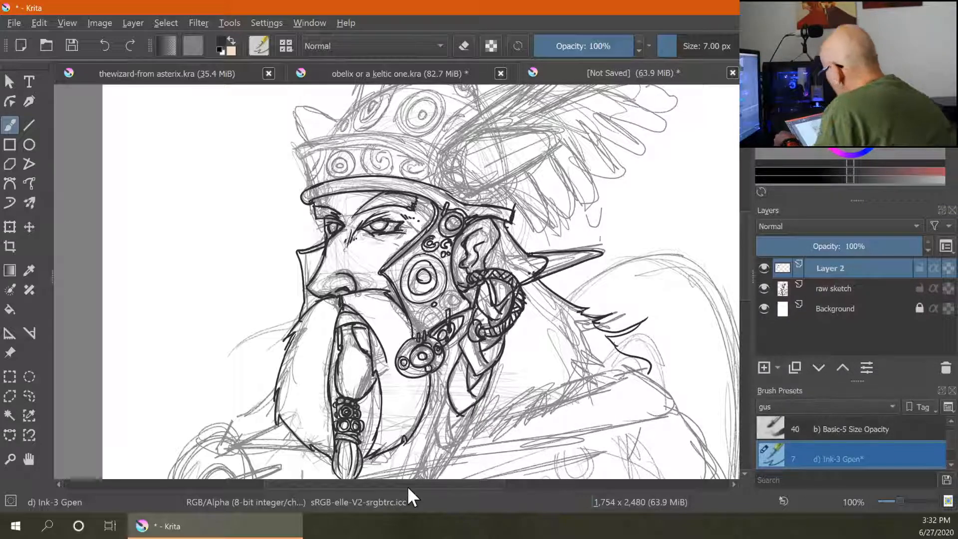
- Ink the strap hanging below the cheek guard ending in a small ring, and add rivets to the lower ornament
{"action": "left_click_drag", "start_coordinate": [450, 400], "coordinate": [501, 257]}
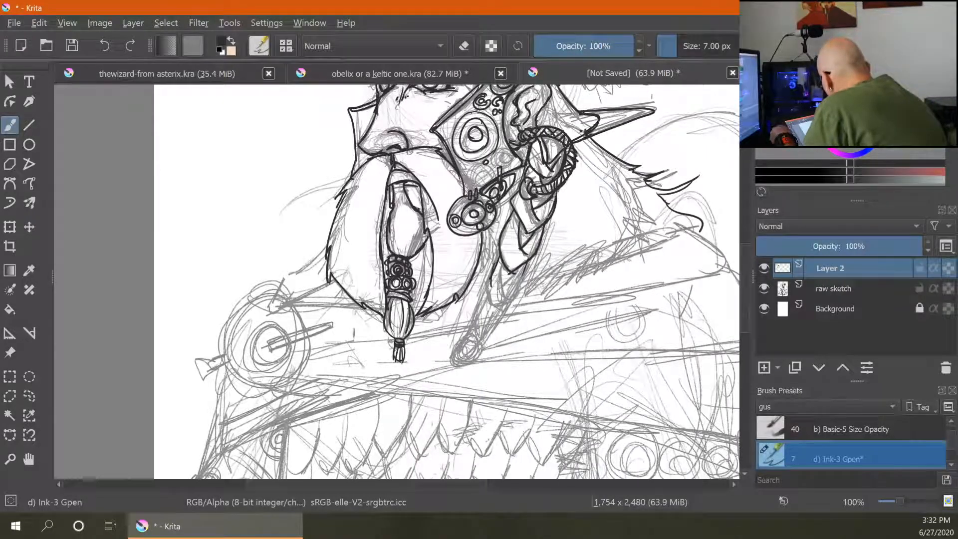
{"action": "left_click_drag", "start_coordinate": [501, 265], "coordinate": [498, 302]}
{"action": "left_click_drag", "start_coordinate": [503, 262], "coordinate": [507, 288]}
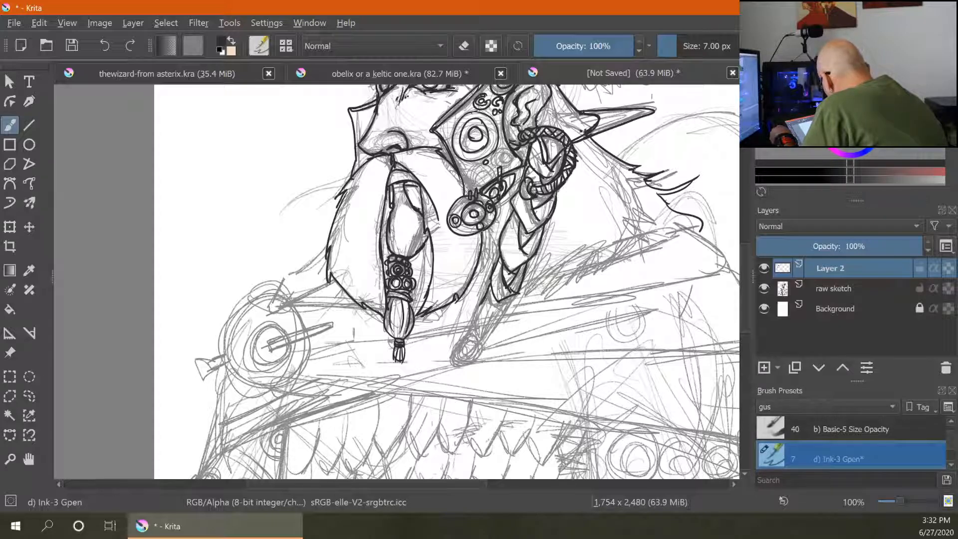
{"action": "left_click_drag", "start_coordinate": [518, 294], "coordinate": [491, 319]}
{"action": "mouse_move", "coordinate": [492, 285]}
{"action": "left_mouse_down"}
{"action": "mouse_move", "coordinate": [507, 322]}
{"action": "mouse_move", "coordinate": [485, 341]}
{"action": "left_mouse_up"}
{"action": "mouse_move", "coordinate": [484, 304]}
{"action": "left_mouse_down"}
{"action": "mouse_move", "coordinate": [472, 330]}
{"action": "mouse_move", "coordinate": [483, 339]}
{"action": "mouse_move", "coordinate": [463, 360]}
{"action": "mouse_move", "coordinate": [462, 346]}
{"action": "mouse_move", "coordinate": [456, 362]}
{"action": "left_mouse_up"}
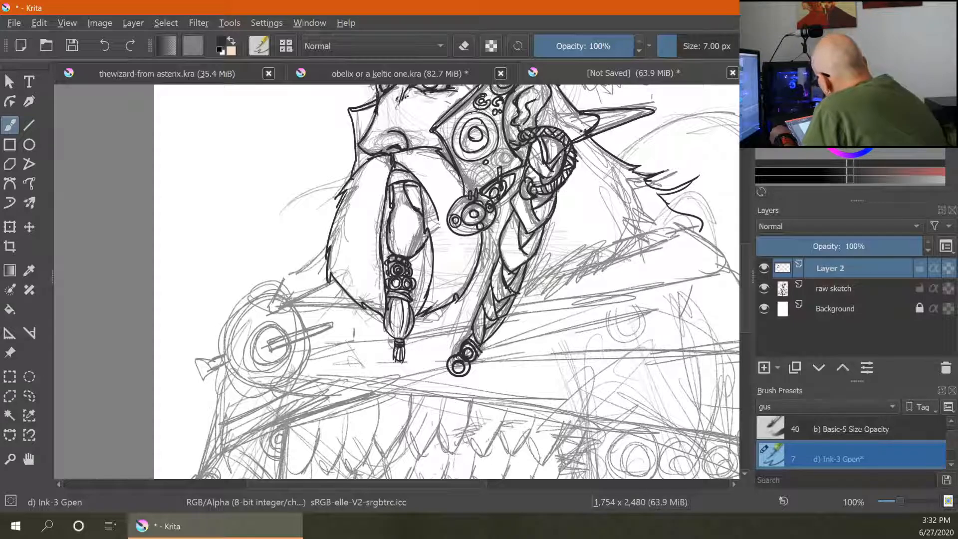
{"action": "mouse_move", "coordinate": [472, 188]}
{"action": "left_mouse_down"}
{"action": "mouse_move", "coordinate": [486, 166]}
{"action": "mouse_move", "coordinate": [479, 181]}
{"action": "left_mouse_up"}
{"action": "mouse_move", "coordinate": [514, 153]}
{"action": "left_mouse_down"}
{"action": "mouse_move", "coordinate": [498, 169]}
{"action": "mouse_move", "coordinate": [517, 156]}
{"action": "left_mouse_up"}
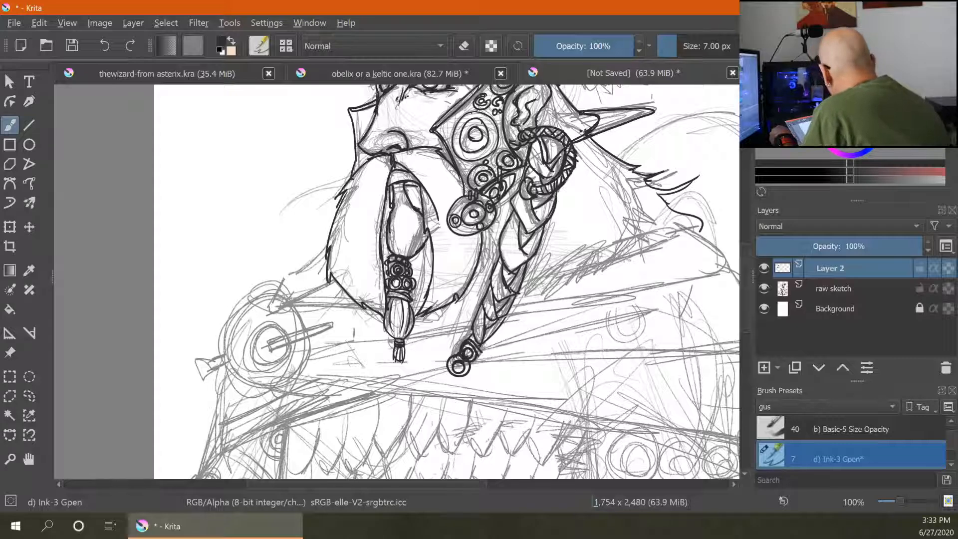
- Ink spiky hair tufts along the shoulder below the ear
{"action": "left_click_drag", "start_coordinate": [515, 306], "coordinate": [525, 288]}
{"action": "left_click_drag", "start_coordinate": [528, 293], "coordinate": [560, 256]}
{"action": "mouse_move", "coordinate": [558, 290]}
{"action": "left_mouse_down"}
{"action": "mouse_move", "coordinate": [569, 254]}
{"action": "mouse_move", "coordinate": [612, 242]}
{"action": "left_mouse_up"}
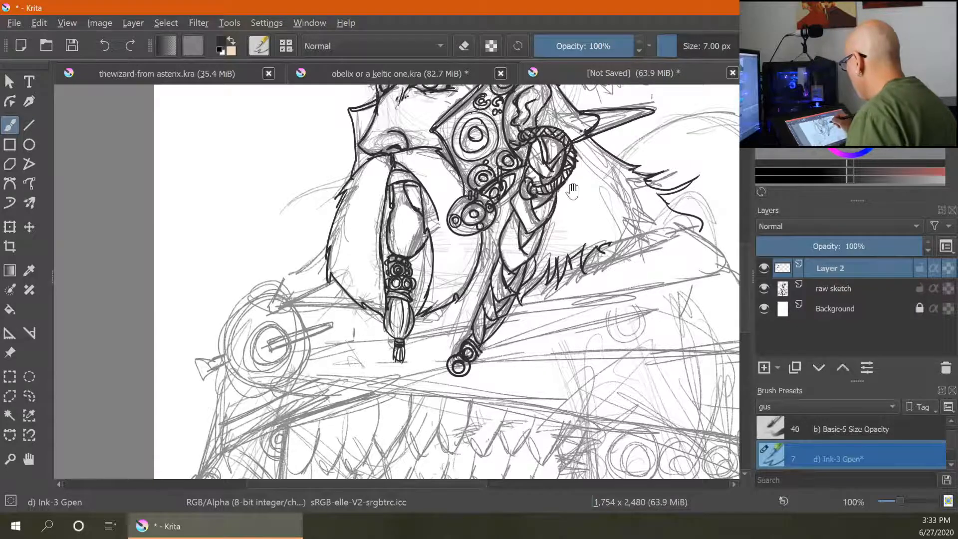
{"action": "mouse_move", "coordinate": [573, 191]}
{"action": "left_mouse_down"}
{"action": "mouse_move", "coordinate": [507, 378]}
{"action": "mouse_move", "coordinate": [495, 386]}
{"action": "mouse_move", "coordinate": [574, 196]}
{"action": "mouse_move", "coordinate": [572, 179]}
{"action": "left_mouse_up"}
{"action": "left_click_drag", "start_coordinate": [316, 353], "coordinate": [314, 369]}
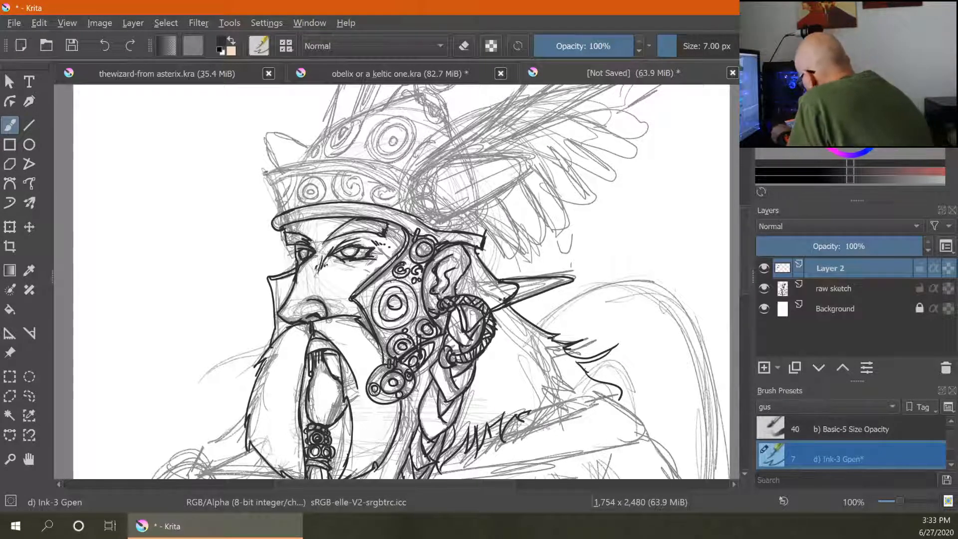
- Ink the helmet's brow band outline and the row of spirals along it
{"action": "mouse_move", "coordinate": [274, 190]}
{"action": "left_mouse_down"}
{"action": "mouse_move", "coordinate": [290, 173]}
{"action": "mouse_move", "coordinate": [368, 173]}
{"action": "left_mouse_up"}
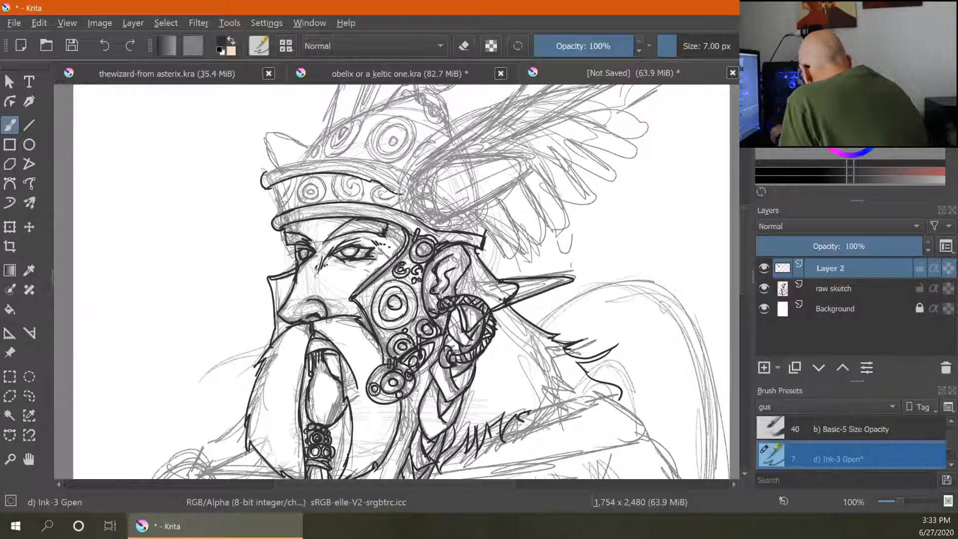
{"action": "mouse_move", "coordinate": [265, 173]}
{"action": "left_mouse_down"}
{"action": "mouse_move", "coordinate": [294, 165]}
{"action": "mouse_move", "coordinate": [411, 193]}
{"action": "left_mouse_up"}
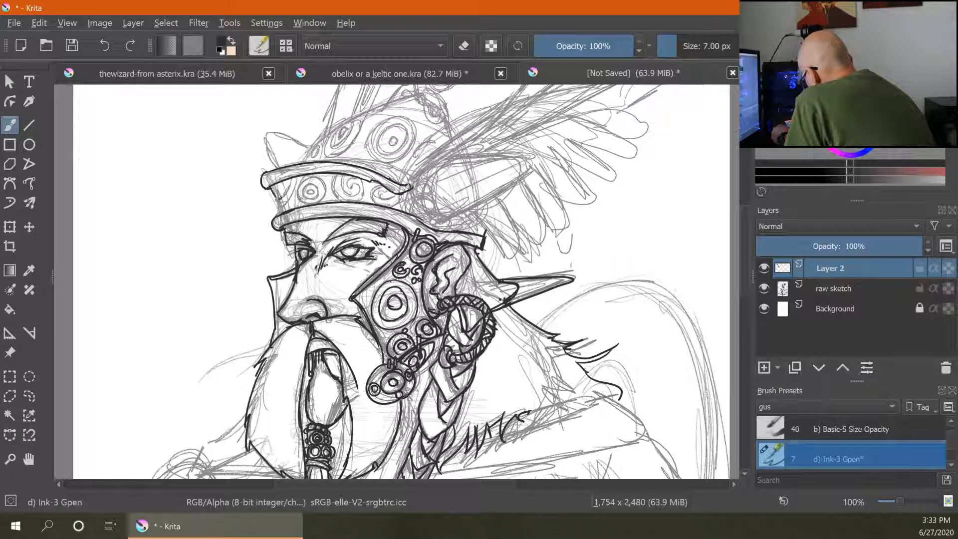
{"action": "mouse_move", "coordinate": [293, 174]}
{"action": "left_mouse_down"}
{"action": "mouse_move", "coordinate": [283, 197]}
{"action": "mouse_move", "coordinate": [283, 184]}
{"action": "left_mouse_up"}
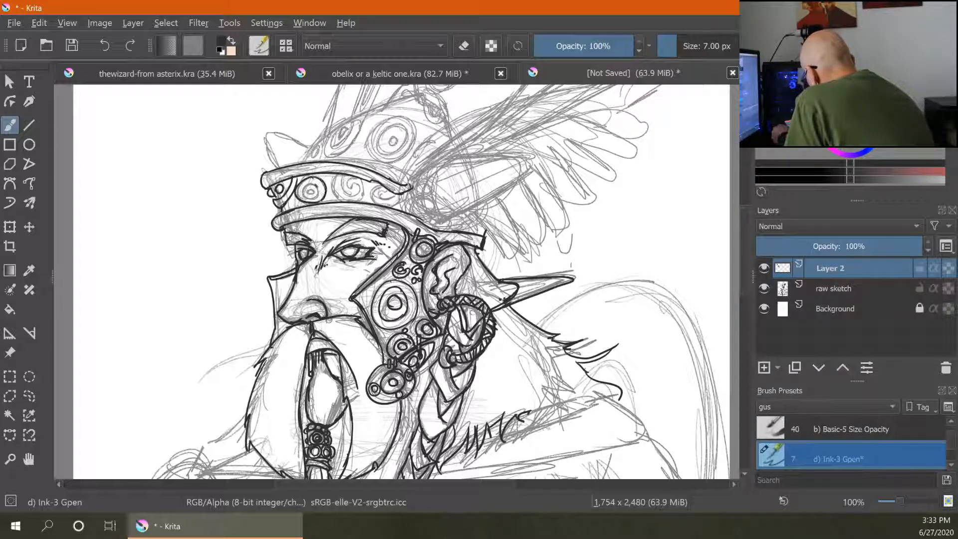
{"action": "mouse_move", "coordinate": [316, 186]}
{"action": "left_mouse_down"}
{"action": "mouse_move", "coordinate": [338, 170]}
{"action": "mouse_move", "coordinate": [352, 197]}
{"action": "left_mouse_up"}
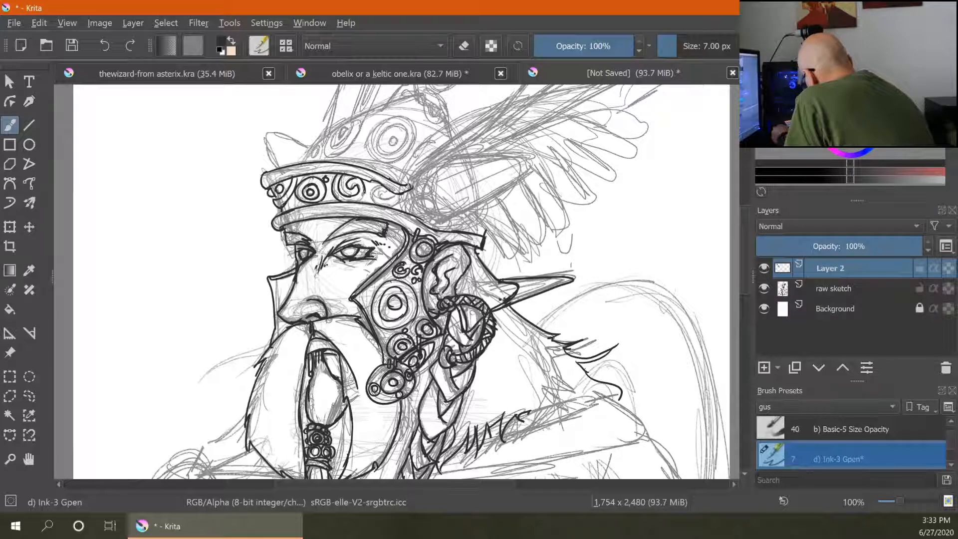
{"action": "mouse_move", "coordinate": [346, 185]}
{"action": "left_mouse_down"}
{"action": "mouse_move", "coordinate": [400, 207]}
{"action": "mouse_move", "coordinate": [388, 199]}
{"action": "left_mouse_up"}
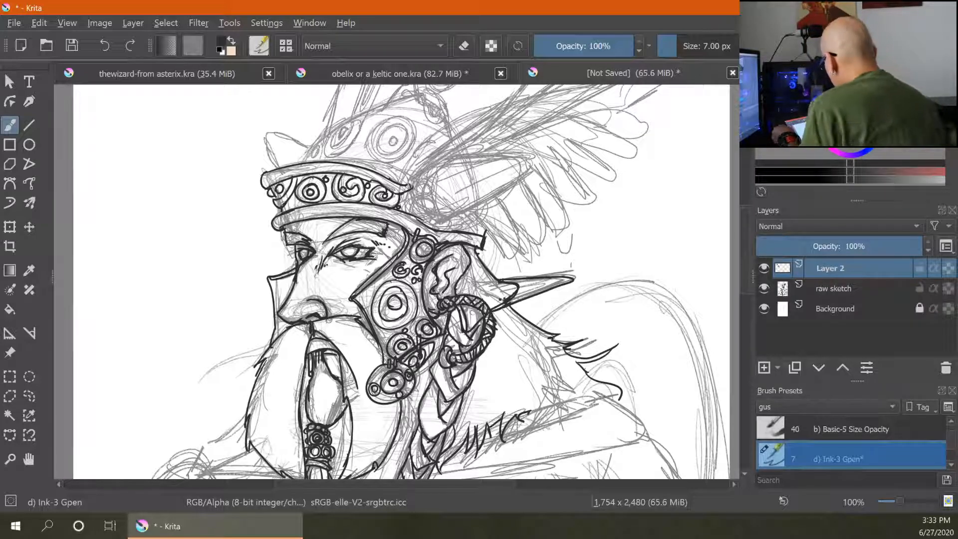
- Ink the pointed wing mount on the side of the helmet band
{"action": "mouse_move", "coordinate": [411, 191]}
{"action": "left_mouse_down"}
{"action": "mouse_move", "coordinate": [439, 162]}
{"action": "mouse_move", "coordinate": [438, 225]}
{"action": "left_mouse_up"}
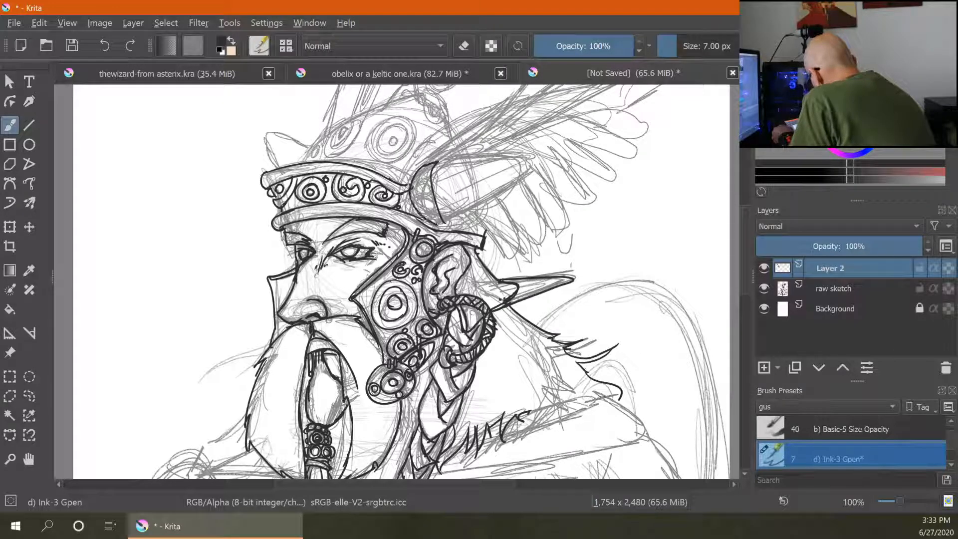
{"action": "mouse_move", "coordinate": [421, 185]}
{"action": "left_mouse_down"}
{"action": "mouse_move", "coordinate": [427, 201]}
{"action": "mouse_move", "coordinate": [436, 160]}
{"action": "mouse_move", "coordinate": [530, 156]}
{"action": "mouse_move", "coordinate": [533, 168]}
{"action": "mouse_move", "coordinate": [449, 223]}
{"action": "left_mouse_up"}
{"action": "left_click_drag", "start_coordinate": [530, 175], "coordinate": [514, 183]}
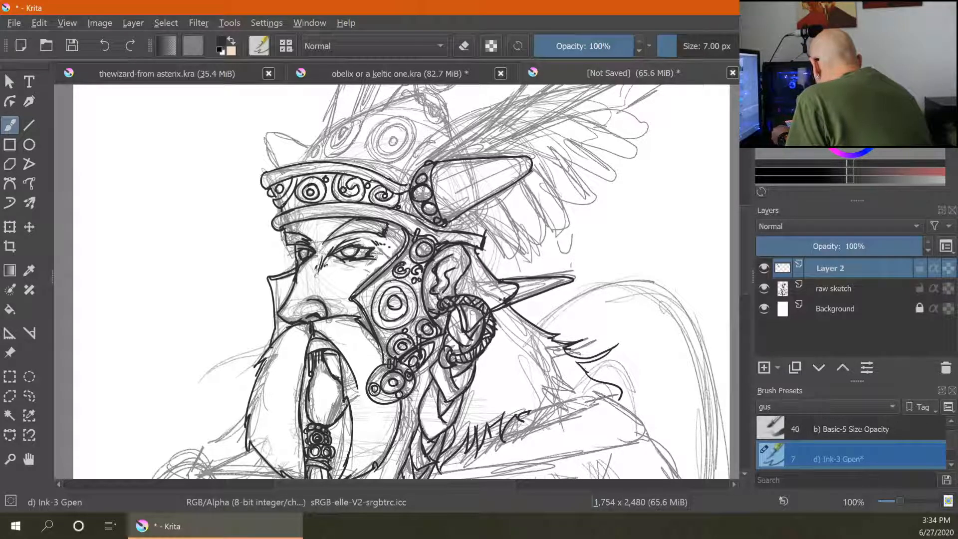
{"action": "mouse_move", "coordinate": [467, 212]}
{"action": "left_mouse_down"}
{"action": "mouse_move", "coordinate": [447, 226]}
{"action": "mouse_move", "coordinate": [486, 241]}
{"action": "left_mouse_up"}
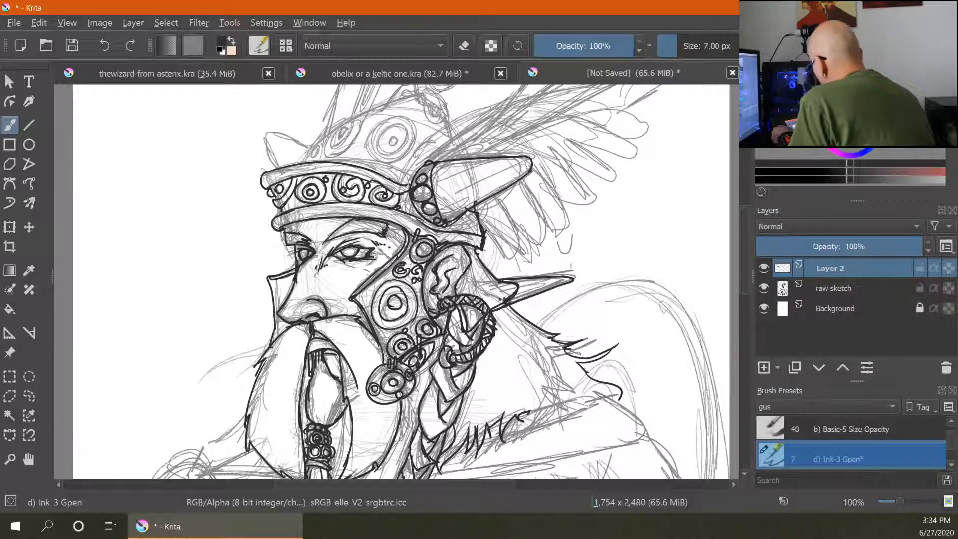
- Ink the helmet dome with its large spirals and front point
{"action": "mouse_move", "coordinate": [270, 134]}
{"action": "left_mouse_down"}
{"action": "mouse_move", "coordinate": [306, 147]}
{"action": "mouse_move", "coordinate": [264, 145]}
{"action": "mouse_move", "coordinate": [276, 169]}
{"action": "mouse_move", "coordinate": [319, 139]}
{"action": "mouse_move", "coordinate": [323, 160]}
{"action": "mouse_move", "coordinate": [312, 155]}
{"action": "left_mouse_up"}
{"action": "mouse_move", "coordinate": [320, 140]}
{"action": "left_mouse_down"}
{"action": "mouse_move", "coordinate": [341, 121]}
{"action": "mouse_move", "coordinate": [349, 138]}
{"action": "mouse_move", "coordinate": [353, 117]}
{"action": "mouse_move", "coordinate": [358, 133]}
{"action": "mouse_move", "coordinate": [325, 158]}
{"action": "mouse_move", "coordinate": [350, 143]}
{"action": "mouse_move", "coordinate": [338, 140]}
{"action": "left_mouse_up"}
{"action": "mouse_move", "coordinate": [343, 129]}
{"action": "left_mouse_down"}
{"action": "mouse_move", "coordinate": [340, 137]}
{"action": "mouse_move", "coordinate": [384, 103]}
{"action": "mouse_move", "coordinate": [371, 135]}
{"action": "mouse_move", "coordinate": [401, 159]}
{"action": "left_mouse_up"}
{"action": "left_click_drag", "start_coordinate": [392, 119], "coordinate": [400, 161]}
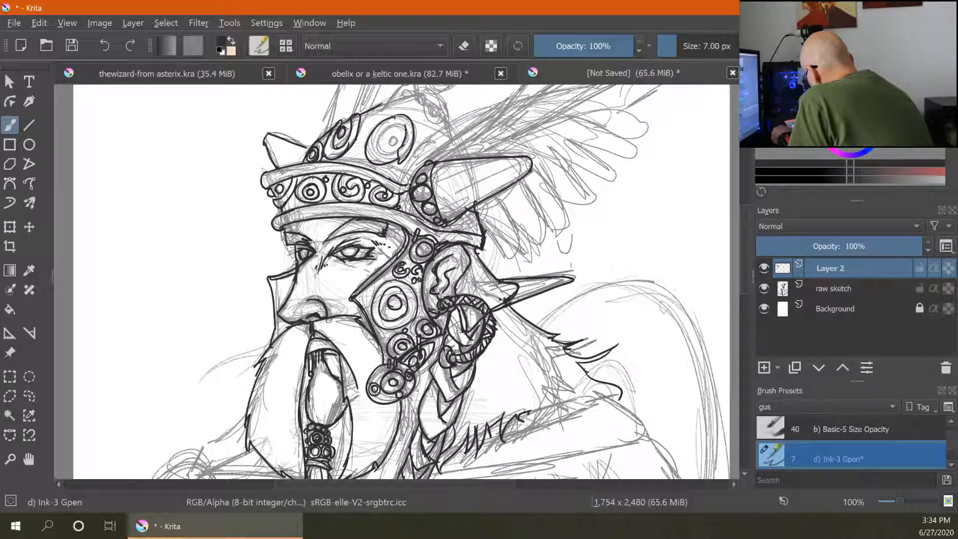
{"action": "mouse_move", "coordinate": [407, 129]}
{"action": "left_mouse_down"}
{"action": "mouse_move", "coordinate": [380, 154]}
{"action": "mouse_move", "coordinate": [399, 159]}
{"action": "mouse_move", "coordinate": [393, 135]}
{"action": "mouse_move", "coordinate": [356, 149]}
{"action": "left_mouse_up"}
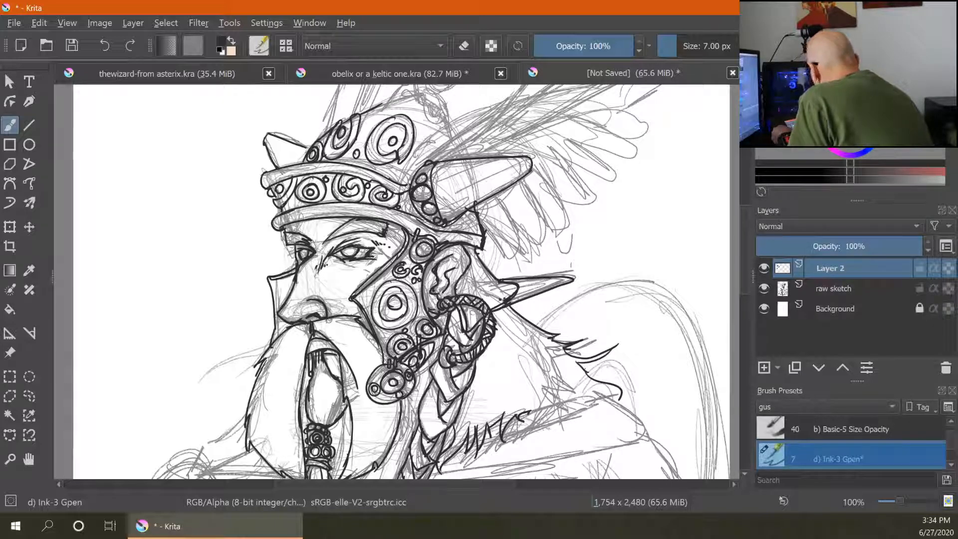
{"action": "left_click_drag", "start_coordinate": [449, 118], "coordinate": [453, 138]}
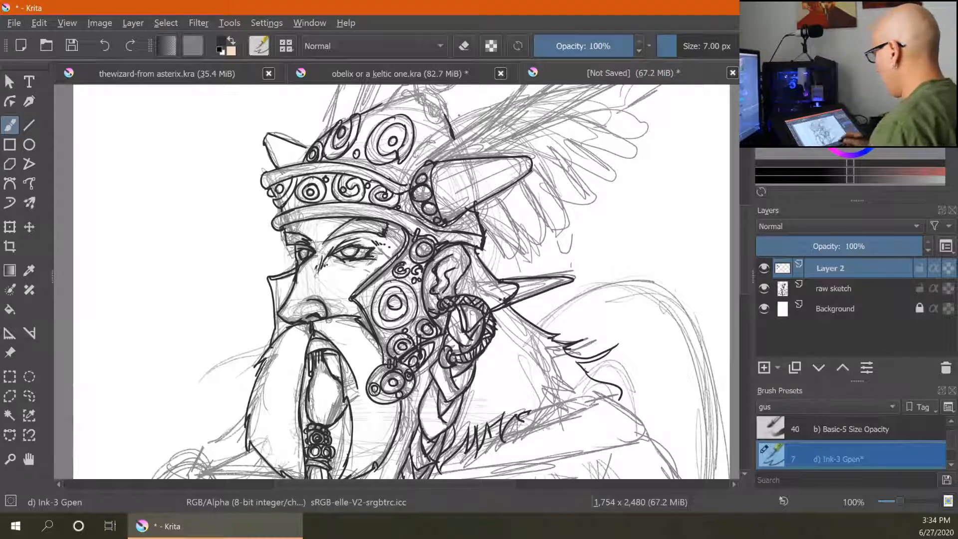
- Ink the long upper wing feathers rising from the wing mount
{"action": "key", "text": "ctrl+minus"}
{"action": "key", "text": "ctrl+minus"}
{"action": "key", "text": "ctrl+minus"}
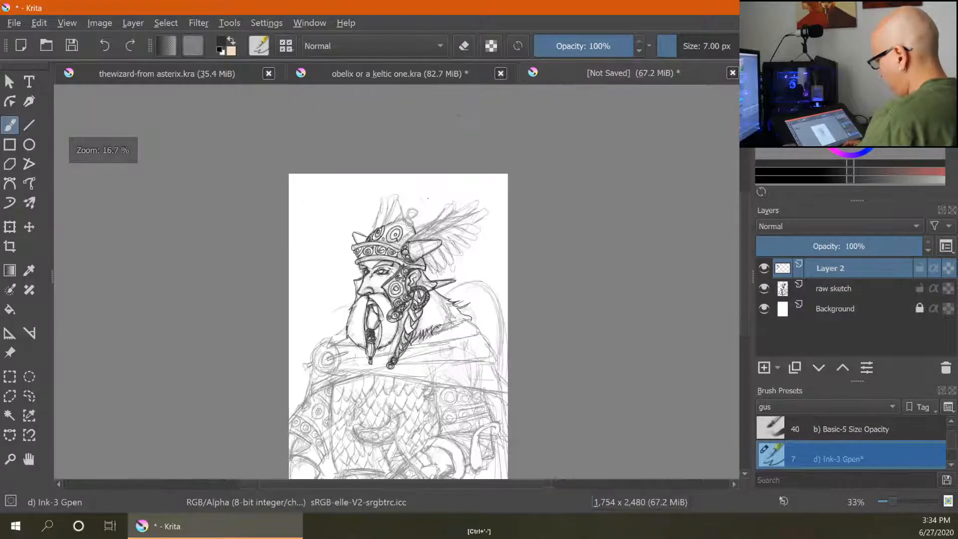
{"action": "key", "text": "ctrl+plus"}
{"action": "key", "text": "ctrl+plus"}
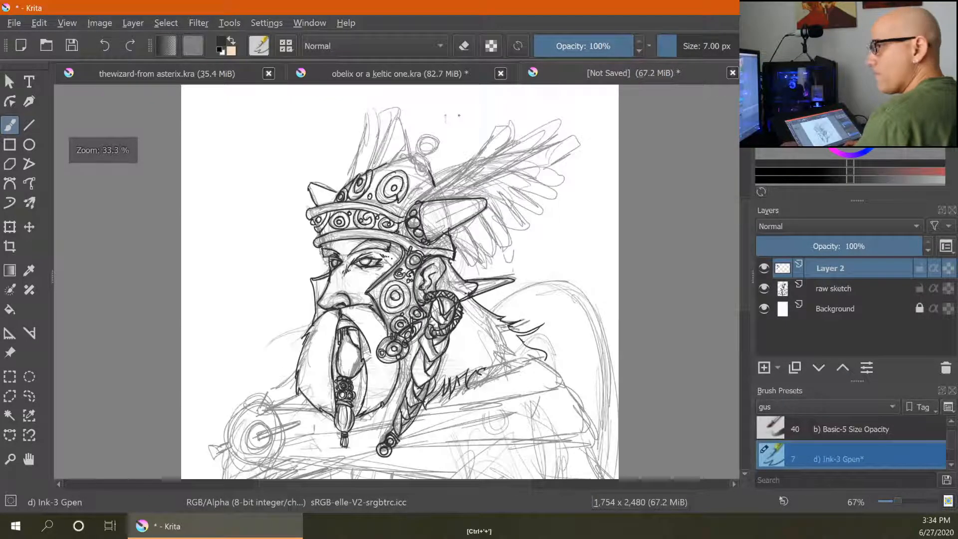
{"action": "key", "text": "ctrl+plus"}
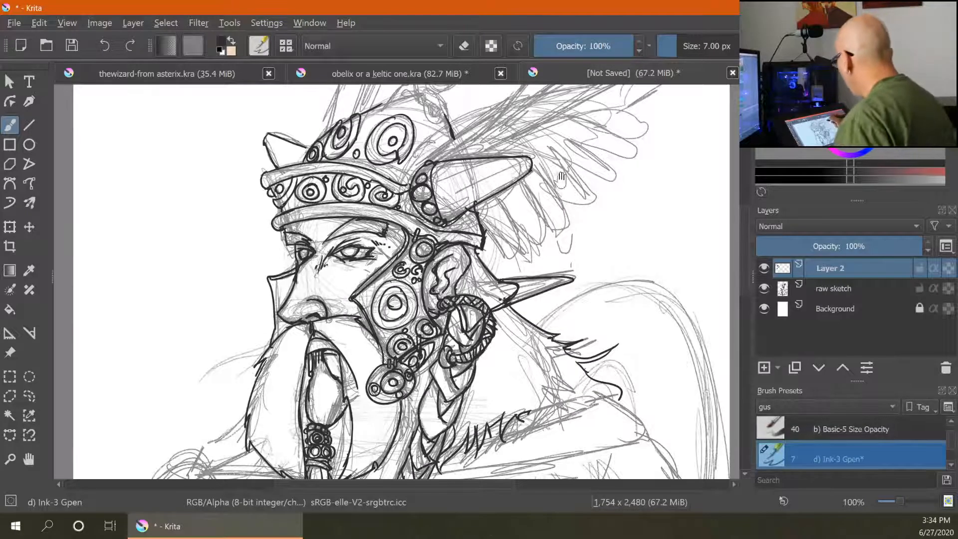
{"action": "mouse_move", "coordinate": [562, 178]}
{"action": "left_mouse_down"}
{"action": "mouse_move", "coordinate": [396, 277]}
{"action": "mouse_move", "coordinate": [465, 273]}
{"action": "left_mouse_up"}
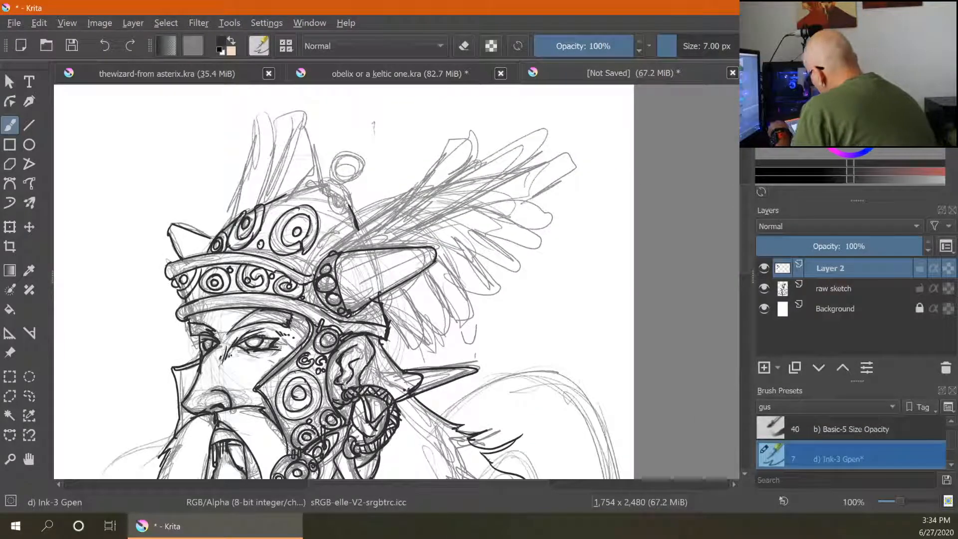
{"action": "left_click_drag", "start_coordinate": [358, 226], "coordinate": [332, 255]}
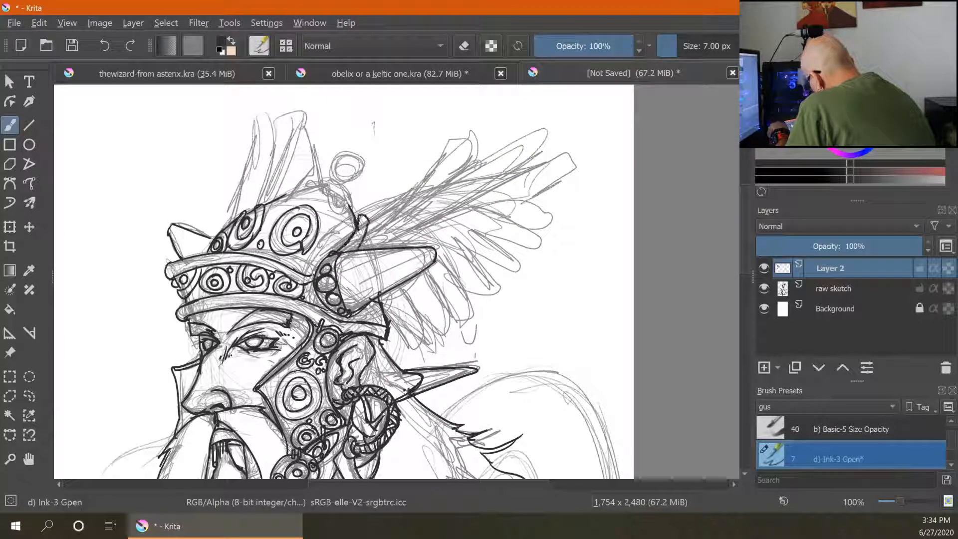
{"action": "left_click_drag", "start_coordinate": [369, 222], "coordinate": [359, 248]}
{"action": "mouse_move", "coordinate": [369, 213]}
{"action": "left_mouse_down"}
{"action": "mouse_move", "coordinate": [464, 146]}
{"action": "mouse_move", "coordinate": [454, 145]}
{"action": "mouse_move", "coordinate": [470, 165]}
{"action": "mouse_move", "coordinate": [453, 185]}
{"action": "mouse_move", "coordinate": [369, 225]}
{"action": "left_mouse_up"}
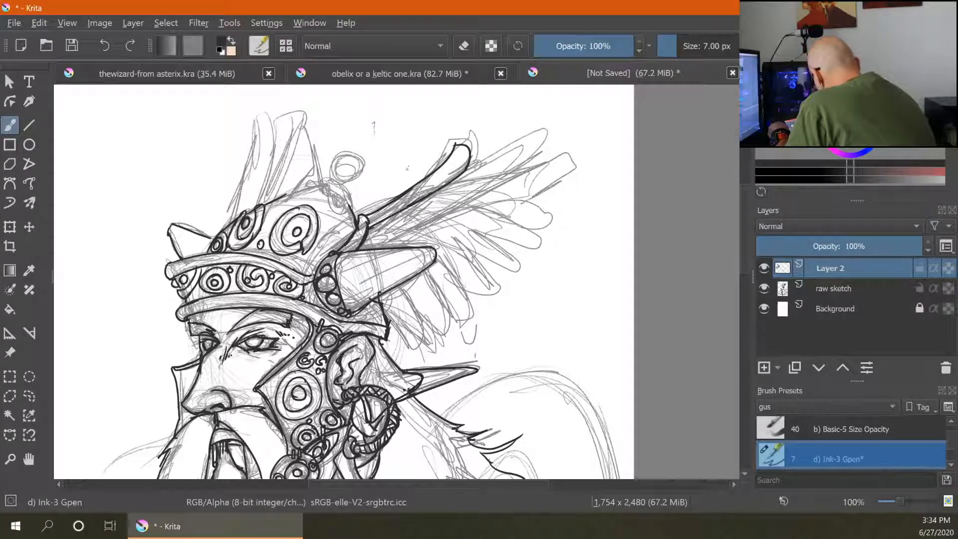
{"action": "mouse_move", "coordinate": [451, 181]}
{"action": "left_mouse_down"}
{"action": "mouse_move", "coordinate": [501, 158]}
{"action": "mouse_move", "coordinate": [452, 209]}
{"action": "mouse_move", "coordinate": [379, 234]}
{"action": "mouse_move", "coordinate": [417, 223]}
{"action": "left_mouse_up"}
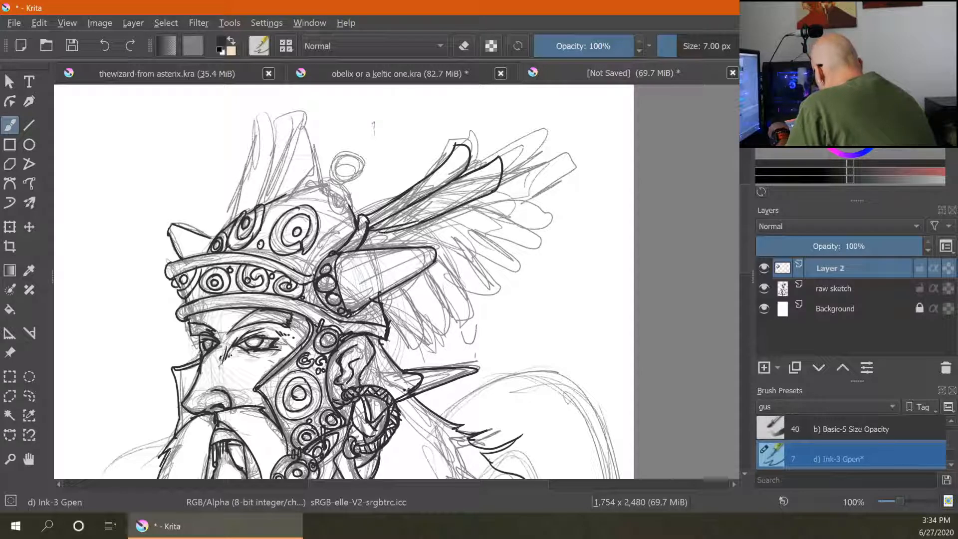
{"action": "mouse_move", "coordinate": [489, 201]}
{"action": "left_mouse_down"}
{"action": "mouse_move", "coordinate": [475, 220]}
{"action": "mouse_move", "coordinate": [392, 244]}
{"action": "mouse_move", "coordinate": [367, 241]}
{"action": "left_mouse_up"}
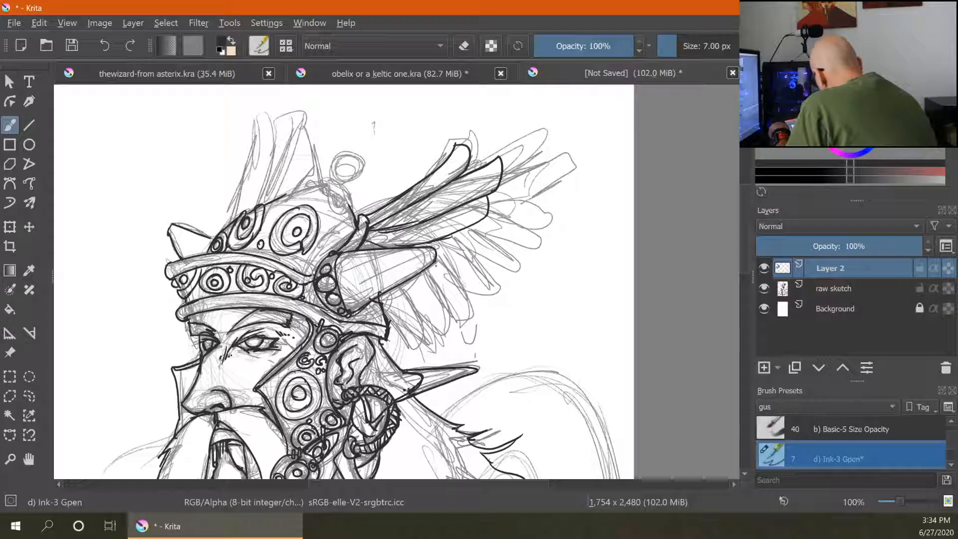
- Ink the row of short rounded feathers beneath the wing mount
{"action": "mouse_move", "coordinate": [418, 273]}
{"action": "left_mouse_down"}
{"action": "mouse_move", "coordinate": [423, 316]}
{"action": "mouse_move", "coordinate": [401, 335]}
{"action": "left_mouse_up"}
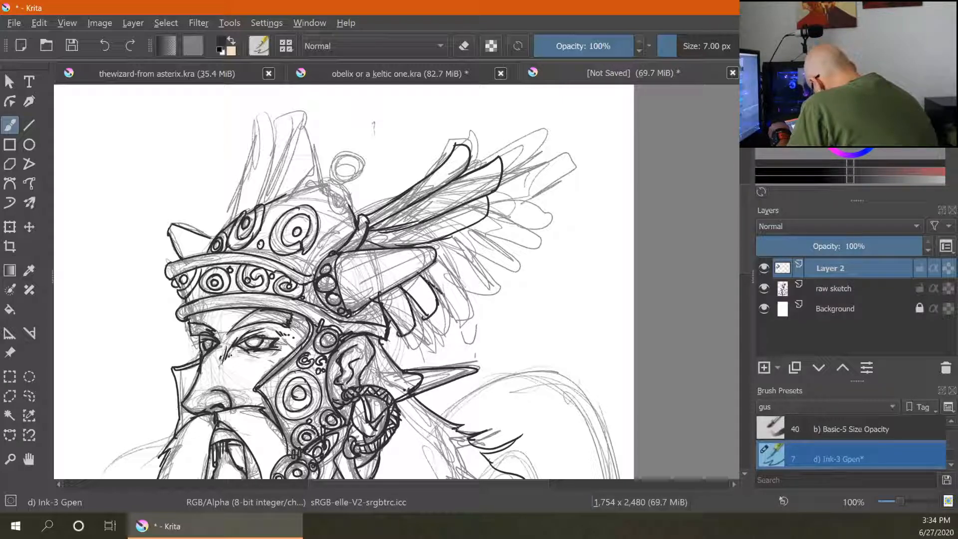
{"action": "mouse_move", "coordinate": [426, 297]}
{"action": "left_mouse_down"}
{"action": "mouse_move", "coordinate": [450, 259]}
{"action": "mouse_move", "coordinate": [456, 274]}
{"action": "left_mouse_up"}
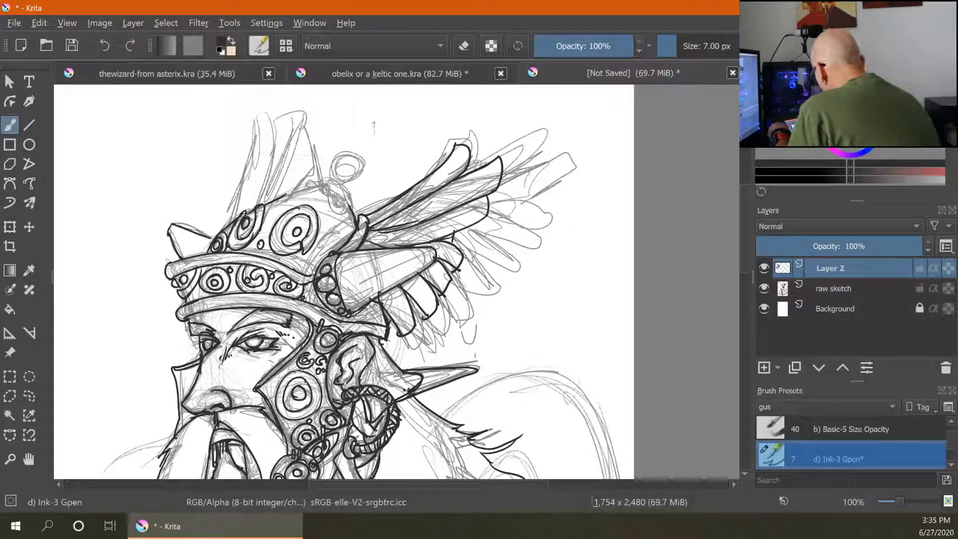
{"action": "left_click_drag", "start_coordinate": [395, 312], "coordinate": [385, 331]}
{"action": "left_click_drag", "start_coordinate": [403, 290], "coordinate": [432, 308]}
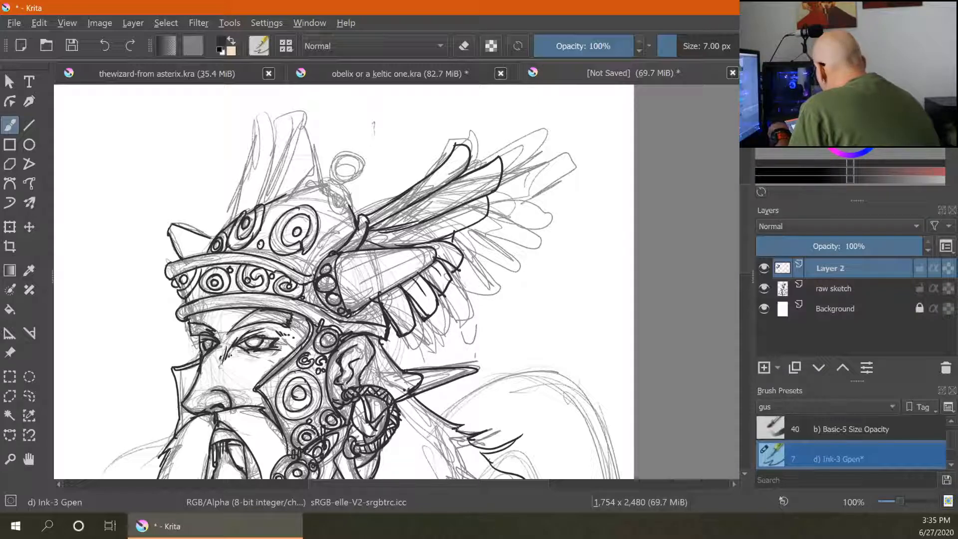
{"action": "mouse_move", "coordinate": [370, 235]}
{"action": "left_mouse_down"}
{"action": "mouse_move", "coordinate": [450, 218]}
{"action": "mouse_move", "coordinate": [462, 188]}
{"action": "left_mouse_up"}
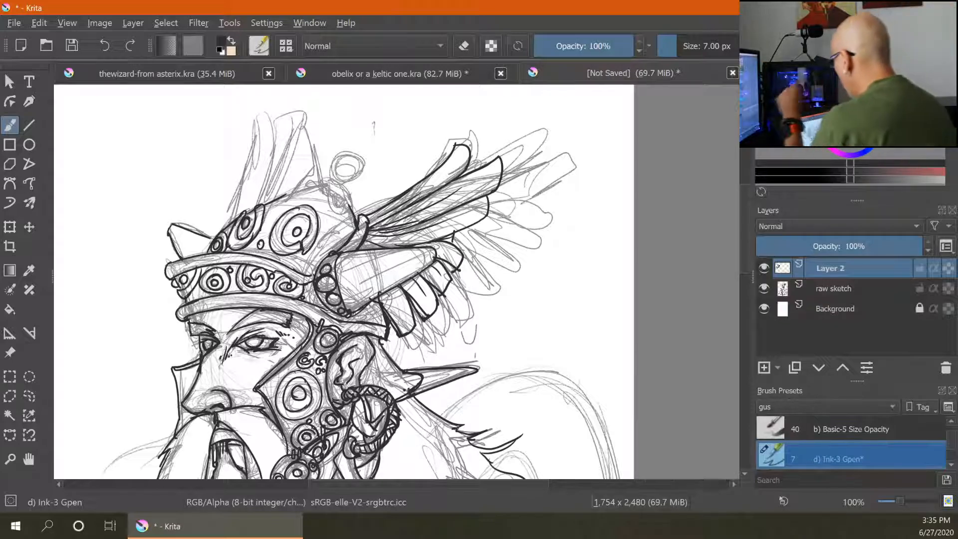
- Ink the curved crest on top of the helmet and the small ring knob
{"action": "mouse_move", "coordinate": [236, 216]}
{"action": "left_mouse_down"}
{"action": "mouse_move", "coordinate": [265, 114]}
{"action": "mouse_move", "coordinate": [283, 139]}
{"action": "mouse_move", "coordinate": [260, 207]}
{"action": "left_mouse_up"}
{"action": "left_click_drag", "start_coordinate": [286, 145], "coordinate": [264, 199]}
{"action": "mouse_move", "coordinate": [280, 144]}
{"action": "left_mouse_down"}
{"action": "mouse_move", "coordinate": [300, 159]}
{"action": "mouse_move", "coordinate": [281, 197]}
{"action": "mouse_move", "coordinate": [306, 176]}
{"action": "mouse_move", "coordinate": [349, 194]}
{"action": "mouse_move", "coordinate": [334, 161]}
{"action": "mouse_move", "coordinate": [356, 165]}
{"action": "left_mouse_up"}
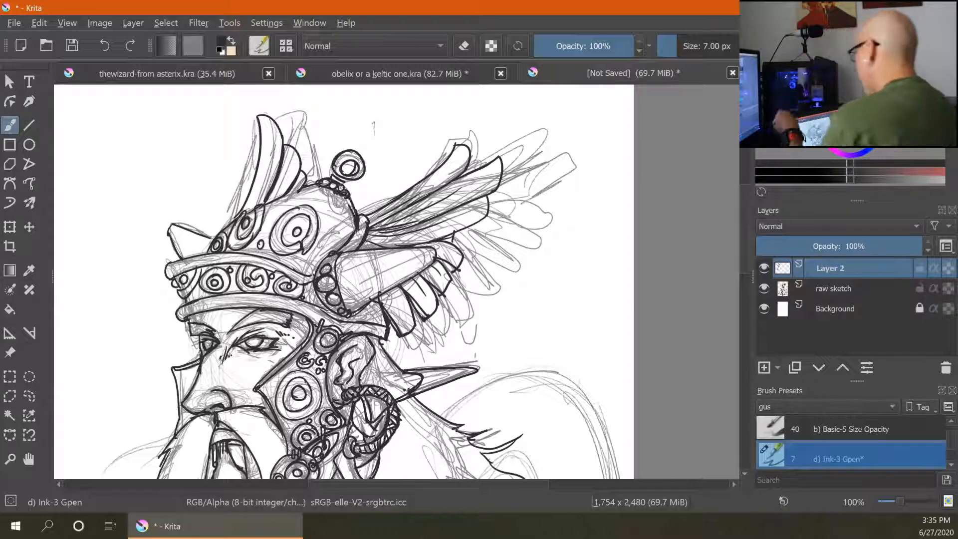
- Ink the round shoulder brooch with its pin and the small capped tube beside it
{"action": "key", "text": "ctrl+minus"}
{"action": "key", "text": "ctrl+minus"}
{"action": "key", "text": "ctrl+minus"}
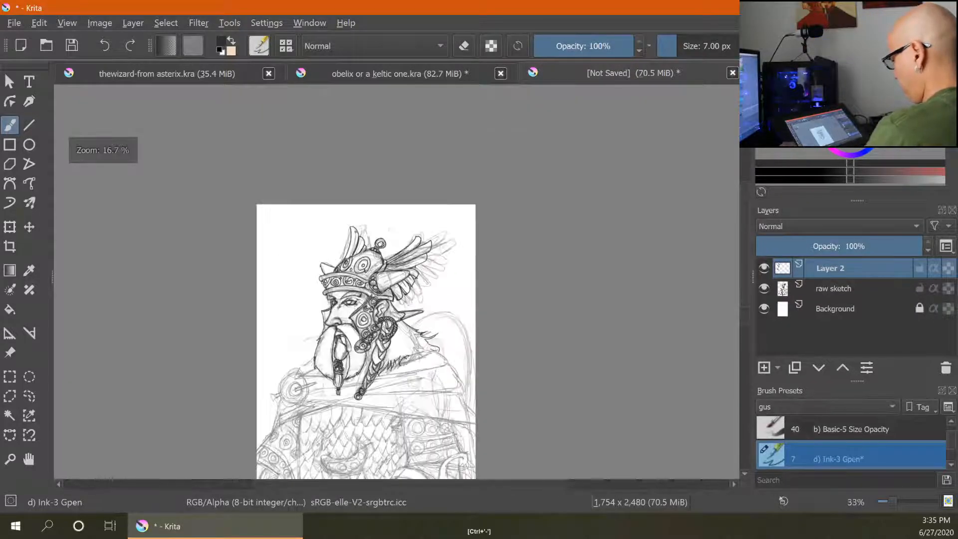
{"action": "key", "text": "ctrl+minus"}
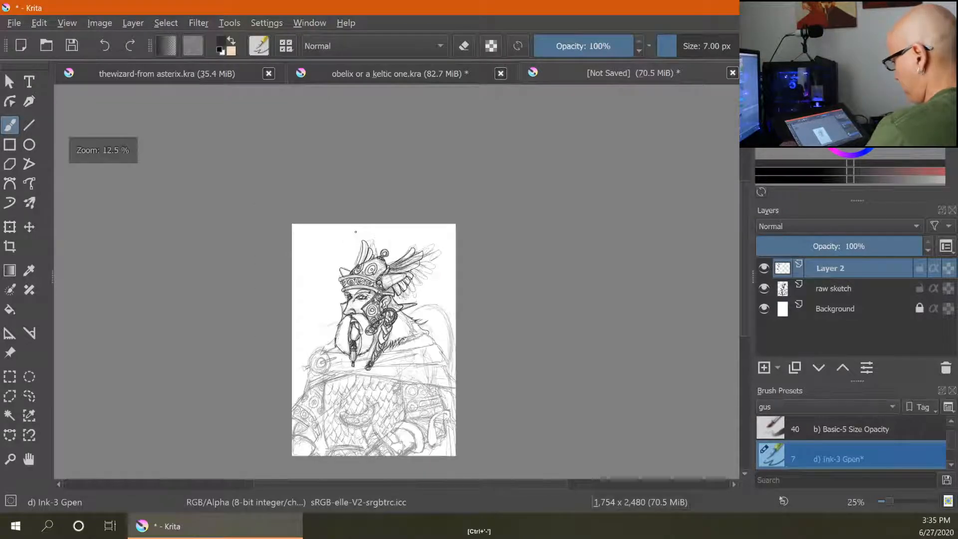
{"action": "key", "text": "ctrl+plus"}
{"action": "key", "text": "ctrl+plus"}
{"action": "key", "text": "ctrl+plus"}
{"action": "key", "text": "ctrl+plus"}
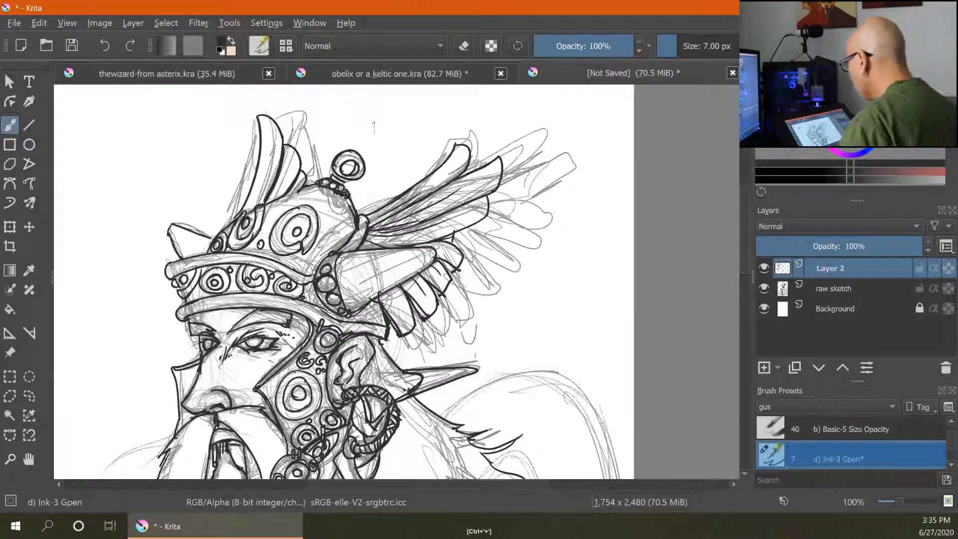
{"action": "left_click_drag", "start_coordinate": [514, 404], "coordinate": [534, 375]}
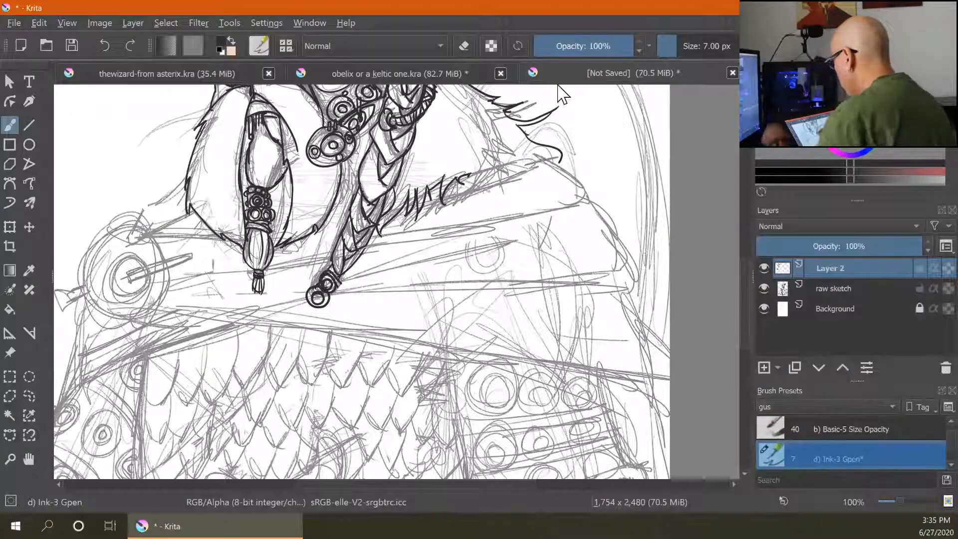
{"action": "mouse_move", "coordinate": [137, 256]}
{"action": "left_mouse_down"}
{"action": "mouse_move", "coordinate": [144, 289]}
{"action": "mouse_move", "coordinate": [133, 278]}
{"action": "mouse_move", "coordinate": [194, 256]}
{"action": "mouse_move", "coordinate": [127, 276]}
{"action": "mouse_move", "coordinate": [188, 258]}
{"action": "mouse_move", "coordinate": [147, 268]}
{"action": "left_mouse_up"}
{"action": "mouse_move", "coordinate": [86, 286]}
{"action": "left_mouse_down"}
{"action": "mouse_move", "coordinate": [59, 291]}
{"action": "mouse_move", "coordinate": [82, 287]}
{"action": "mouse_move", "coordinate": [66, 315]}
{"action": "mouse_move", "coordinate": [88, 295]}
{"action": "left_mouse_up"}
{"action": "left_click_drag", "start_coordinate": [69, 299], "coordinate": [73, 304]}
{"action": "left_click_drag", "start_coordinate": [74, 298], "coordinate": [81, 302]}
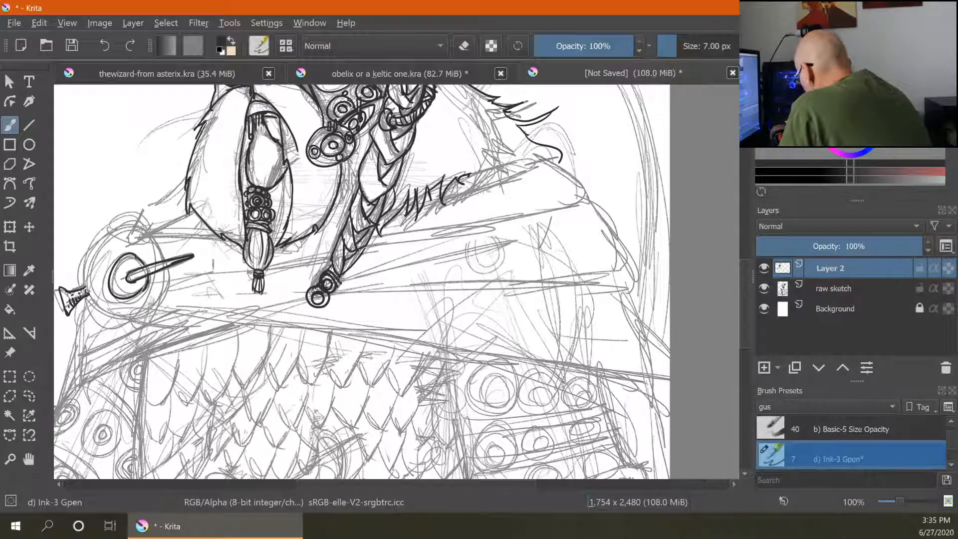
{"action": "mouse_move", "coordinate": [100, 242]}
{"action": "left_mouse_down"}
{"action": "mouse_move", "coordinate": [87, 269]}
{"action": "mouse_move", "coordinate": [107, 312]}
{"action": "mouse_move", "coordinate": [120, 322]}
{"action": "mouse_move", "coordinate": [152, 306]}
{"action": "left_mouse_up"}
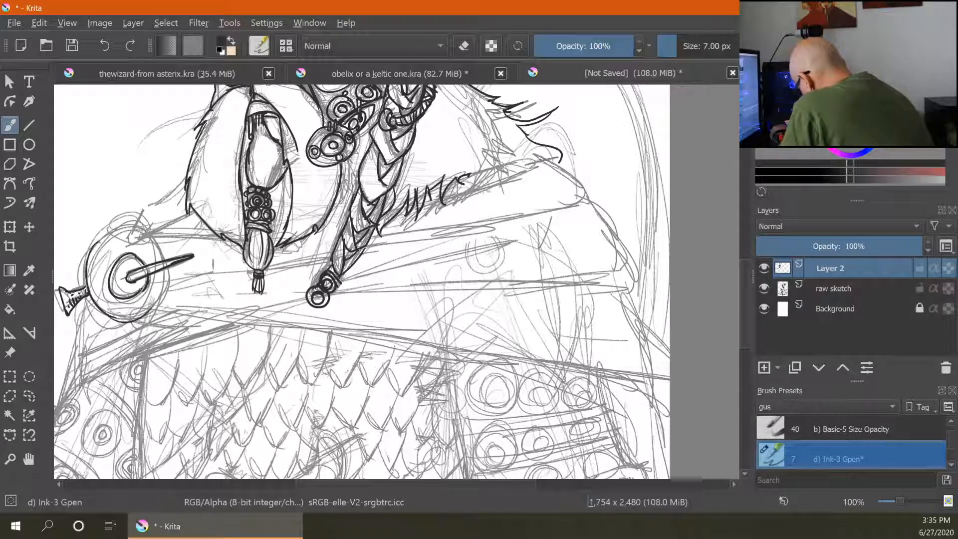
{"action": "mouse_move", "coordinate": [98, 243]}
{"action": "left_mouse_down"}
{"action": "mouse_move", "coordinate": [131, 226]}
{"action": "mouse_move", "coordinate": [157, 248]}
{"action": "mouse_move", "coordinate": [149, 311]}
{"action": "left_mouse_up"}
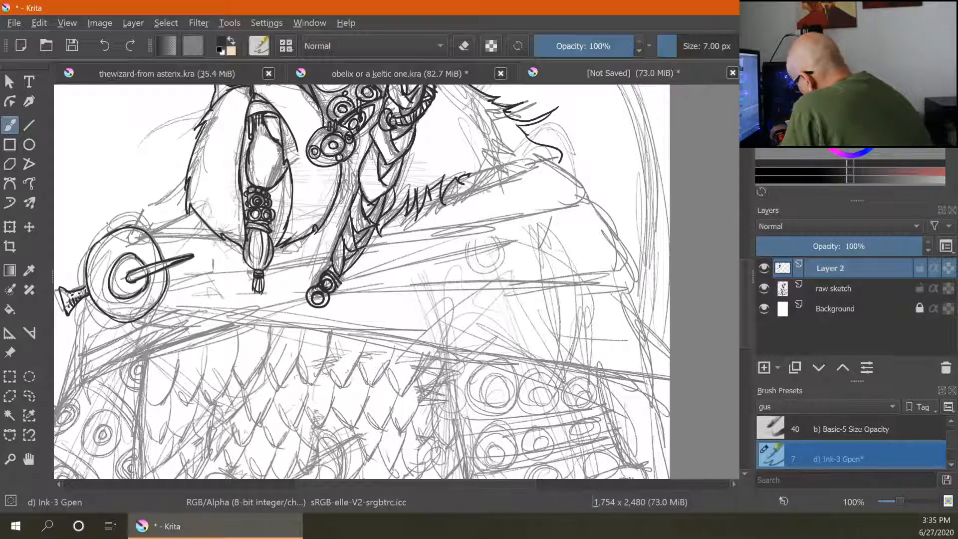
{"action": "mouse_move", "coordinate": [132, 226]}
{"action": "left_mouse_down"}
{"action": "mouse_move", "coordinate": [140, 253]}
{"action": "mouse_move", "coordinate": [120, 264]}
{"action": "left_mouse_up"}
{"action": "mouse_move", "coordinate": [115, 249]}
{"action": "left_mouse_down"}
{"action": "mouse_move", "coordinate": [124, 260]}
{"action": "mouse_move", "coordinate": [110, 251]}
{"action": "mouse_move", "coordinate": [111, 312]}
{"action": "mouse_move", "coordinate": [138, 320]}
{"action": "mouse_move", "coordinate": [162, 292]}
{"action": "mouse_move", "coordinate": [151, 293]}
{"action": "left_mouse_up"}
{"action": "left_click_drag", "start_coordinate": [167, 274], "coordinate": [155, 287]}
{"action": "mouse_move", "coordinate": [161, 250]}
{"action": "left_mouse_down"}
{"action": "mouse_move", "coordinate": [145, 267]}
{"action": "mouse_move", "coordinate": [147, 258]}
{"action": "mouse_move", "coordinate": [132, 253]}
{"action": "mouse_move", "coordinate": [188, 213]}
{"action": "mouse_move", "coordinate": [224, 236]}
{"action": "mouse_move", "coordinate": [185, 219]}
{"action": "left_mouse_up"}
- Ink the cloak's edge and fold lines running across the shoulder from the brooch
{"action": "left_click_drag", "start_coordinate": [168, 282], "coordinate": [317, 258]}
{"action": "left_click_drag", "start_coordinate": [394, 243], "coordinate": [592, 202]}
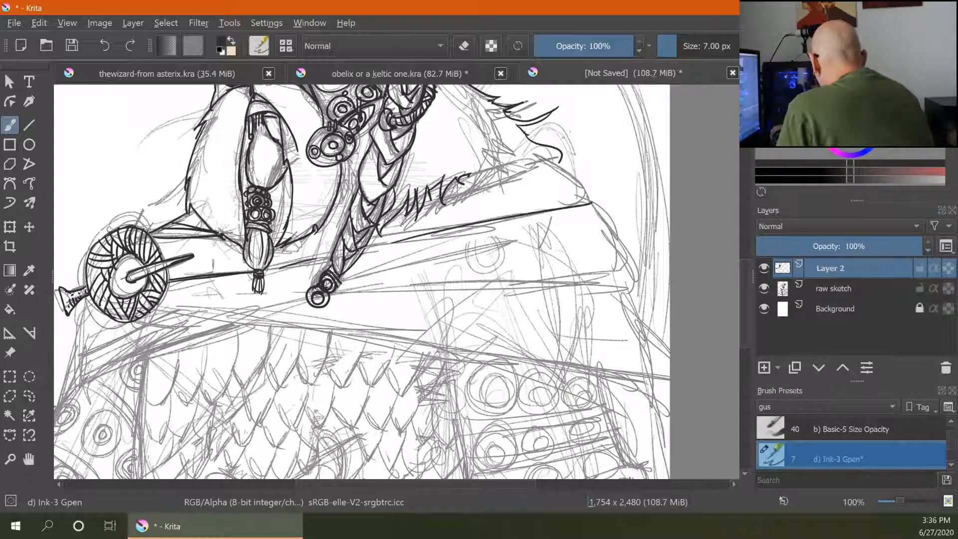
{"action": "mouse_move", "coordinate": [400, 223]}
{"action": "left_mouse_down"}
{"action": "mouse_move", "coordinate": [550, 167]}
{"action": "mouse_move", "coordinate": [587, 194]}
{"action": "mouse_move", "coordinate": [581, 204]}
{"action": "mouse_move", "coordinate": [606, 213]}
{"action": "mouse_move", "coordinate": [625, 288]}
{"action": "left_mouse_up"}
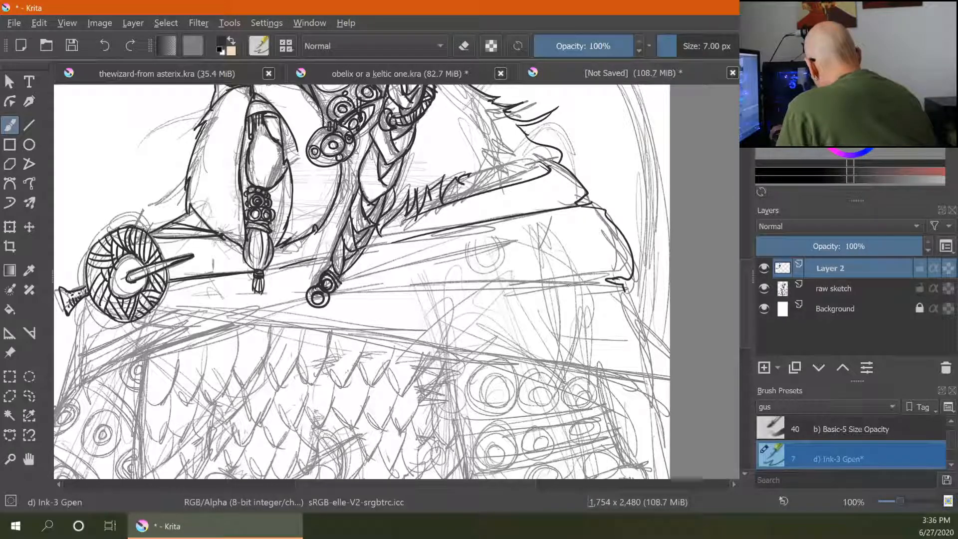
{"action": "left_click_drag", "start_coordinate": [341, 294], "coordinate": [570, 283]}
{"action": "mouse_move", "coordinate": [356, 280]}
{"action": "left_mouse_down"}
{"action": "mouse_move", "coordinate": [563, 231]}
{"action": "mouse_move", "coordinate": [512, 253]}
{"action": "left_mouse_up"}
{"action": "left_click_drag", "start_coordinate": [156, 308], "coordinate": [580, 360]}
{"action": "left_click_drag", "start_coordinate": [463, 343], "coordinate": [642, 378]}
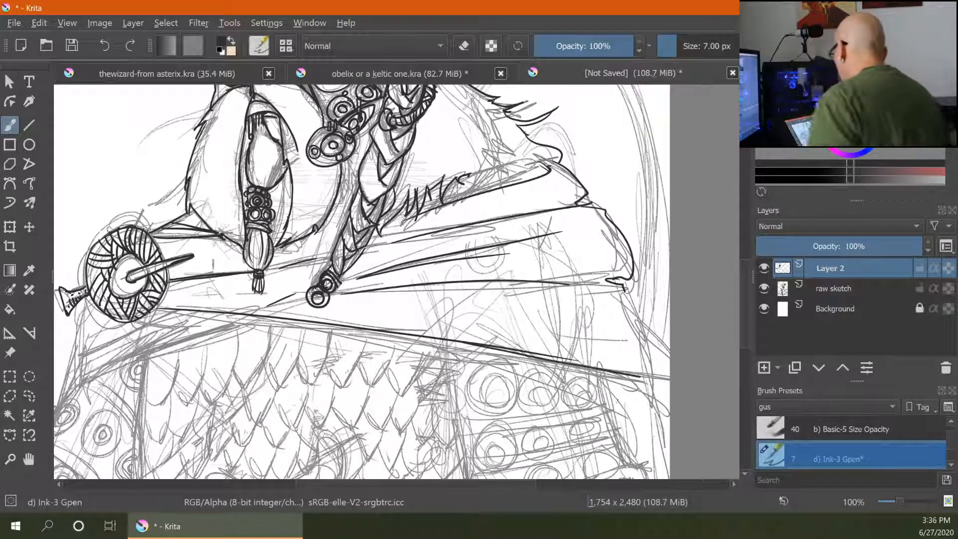
{"action": "left_click_drag", "start_coordinate": [691, 448], "coordinate": [622, 435]}
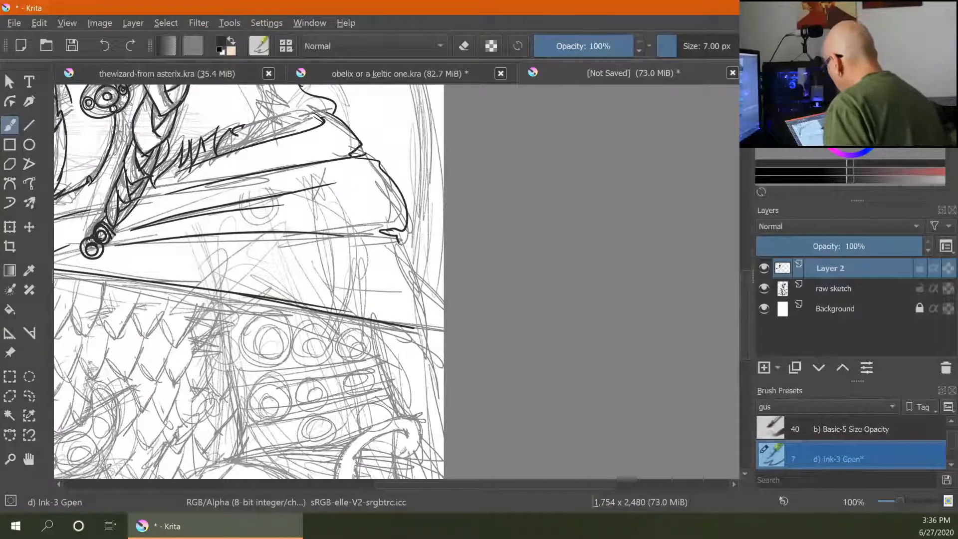
- Ink the long cloak fold lines sweeping down towards the right side of the shoulder
{"action": "left_click_drag", "start_coordinate": [397, 242], "coordinate": [443, 337]}
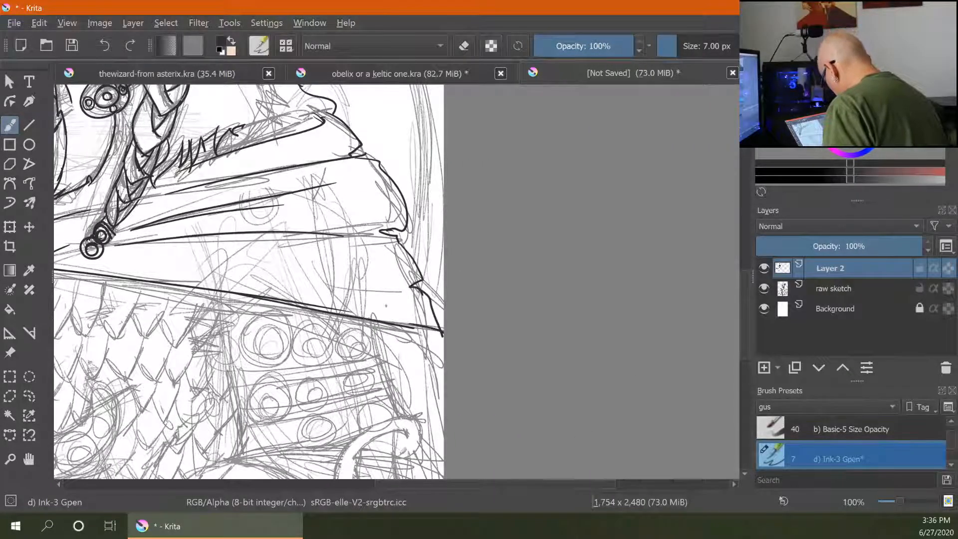
{"action": "left_click_drag", "start_coordinate": [235, 294], "coordinate": [443, 434]}
{"action": "left_click_drag", "start_coordinate": [432, 327], "coordinate": [445, 378]}
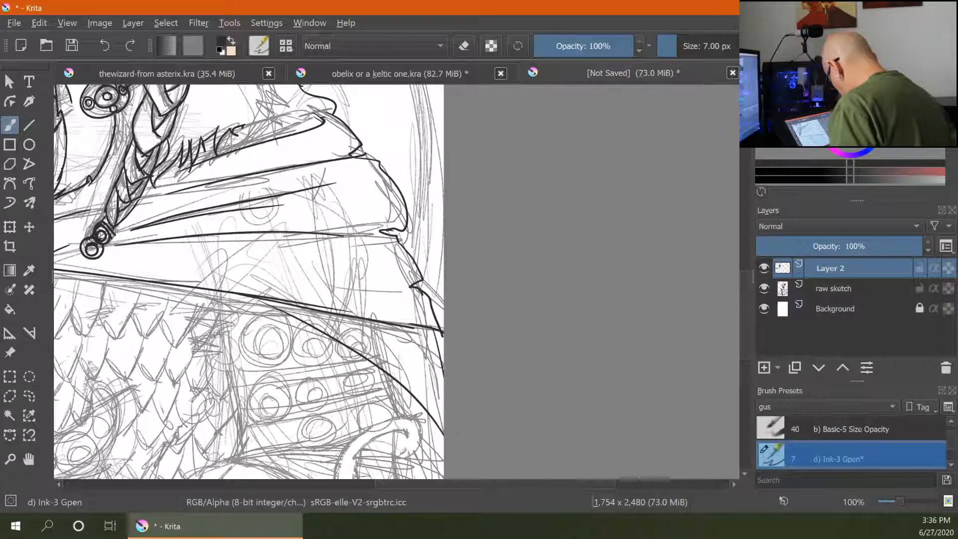
{"action": "left_click_drag", "start_coordinate": [329, 315], "coordinate": [443, 431]}
{"action": "left_click_drag", "start_coordinate": [368, 328], "coordinate": [443, 385]}
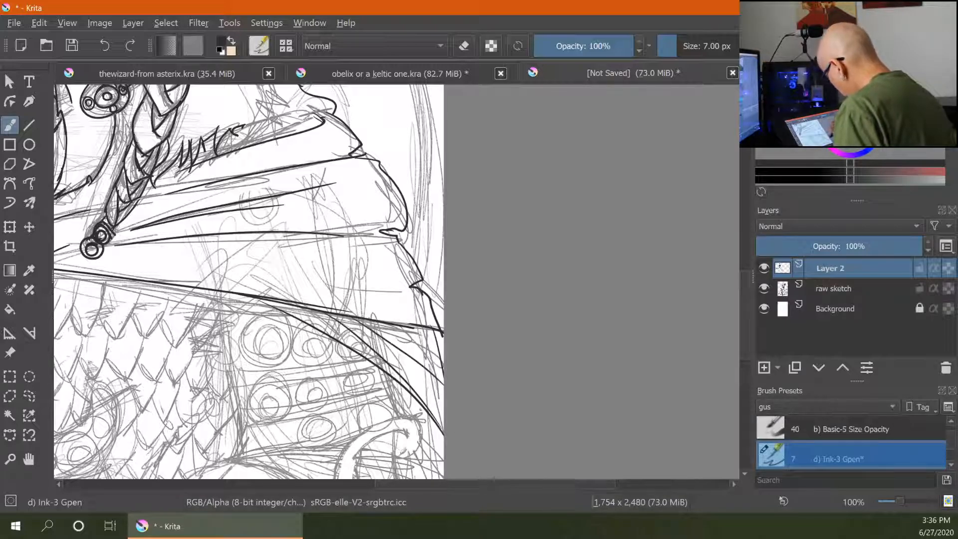
- Ink the cloak's lower hem curving beneath the shoulder brooch
{"action": "mouse_move", "coordinate": [409, 235]}
{"action": "left_mouse_down"}
{"action": "mouse_move", "coordinate": [680, 224]}
{"action": "mouse_move", "coordinate": [691, 171]}
{"action": "mouse_move", "coordinate": [680, 170]}
{"action": "mouse_move", "coordinate": [699, 162]}
{"action": "left_mouse_up"}
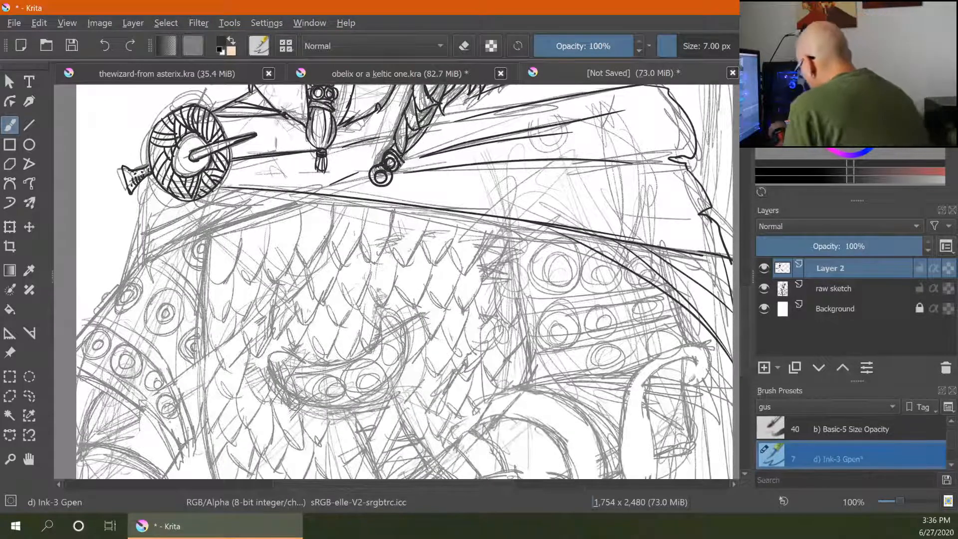
{"action": "mouse_move", "coordinate": [150, 181]}
{"action": "left_mouse_down"}
{"action": "mouse_move", "coordinate": [139, 217]}
{"action": "mouse_move", "coordinate": [228, 192]}
{"action": "left_mouse_up"}
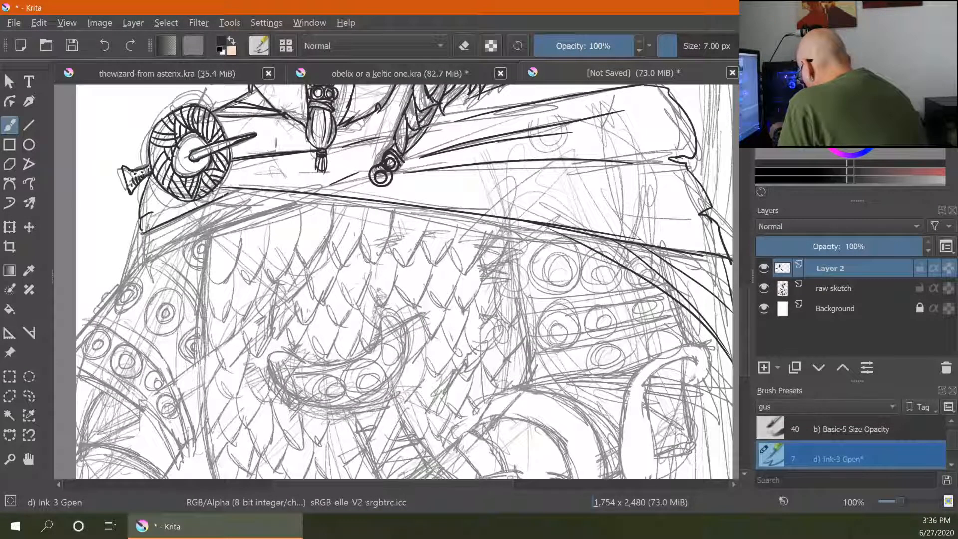
{"action": "left_click_drag", "start_coordinate": [142, 254], "coordinate": [302, 198]}
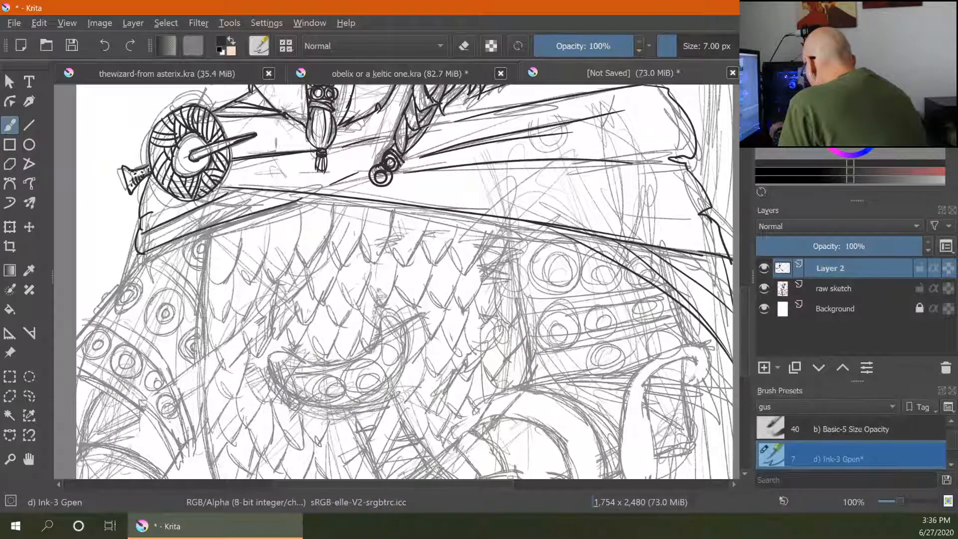
{"action": "left_click_drag", "start_coordinate": [193, 237], "coordinate": [306, 198]}
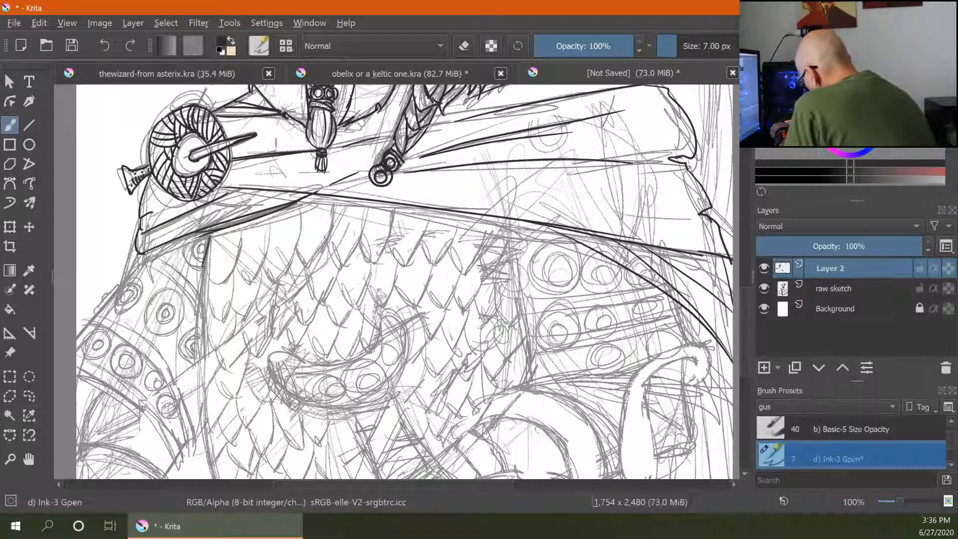
- Ink the top row of rounded armour scales just below the cloak hem
{"action": "left_click_drag", "start_coordinate": [242, 230], "coordinate": [226, 278]}
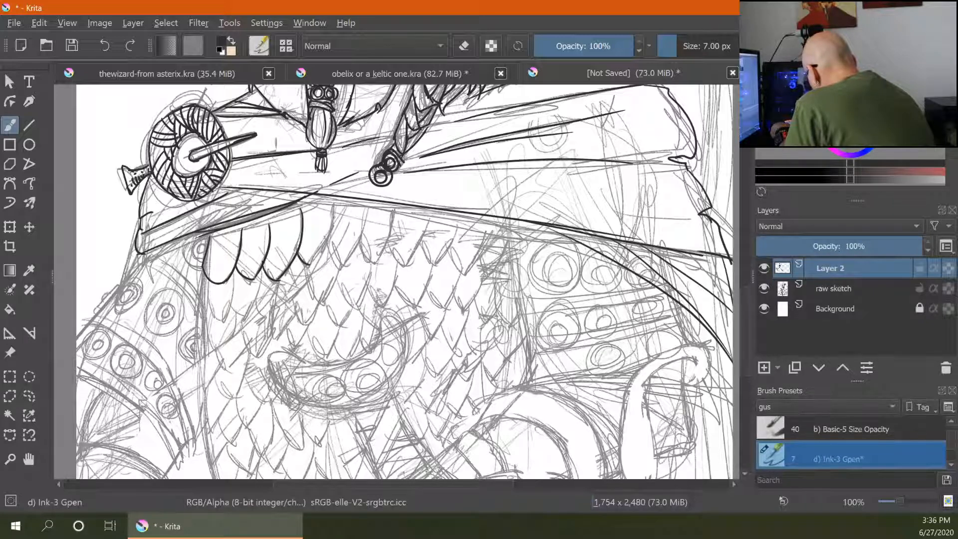
{"action": "left_click_drag", "start_coordinate": [334, 203], "coordinate": [311, 261]}
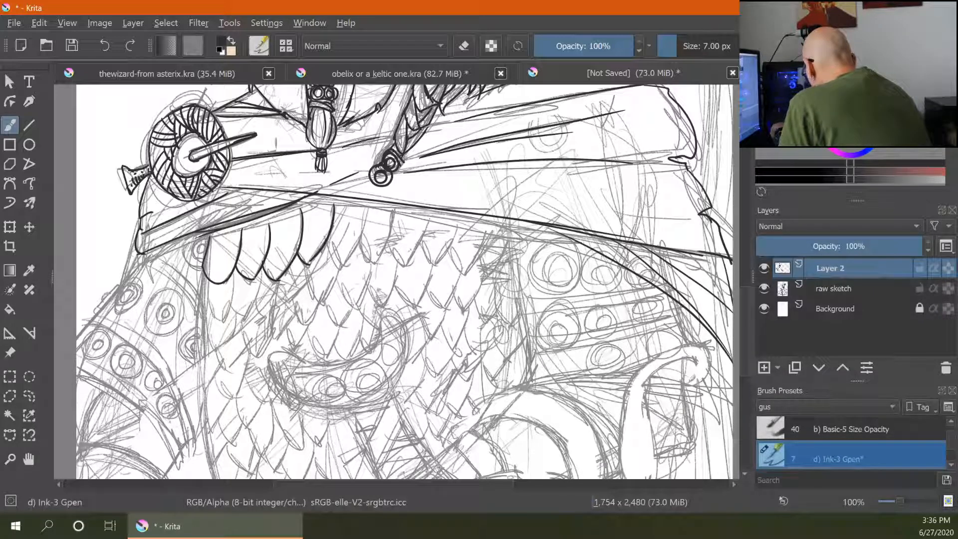
{"action": "left_click_drag", "start_coordinate": [331, 202], "coordinate": [435, 205]}
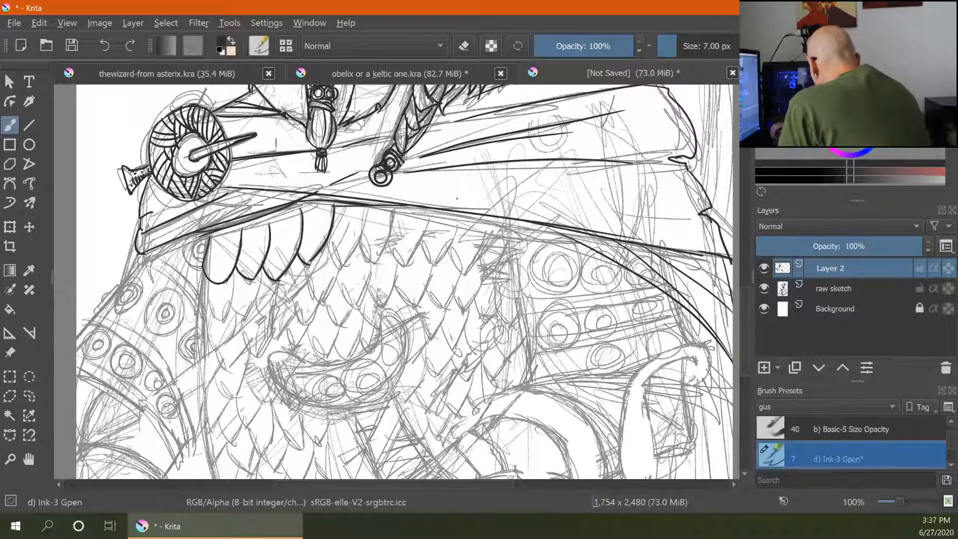
{"action": "key", "text": "ctrl+minus"}
{"action": "key", "text": "ctrl+minus"}
{"action": "key", "text": "ctrl+minus"}
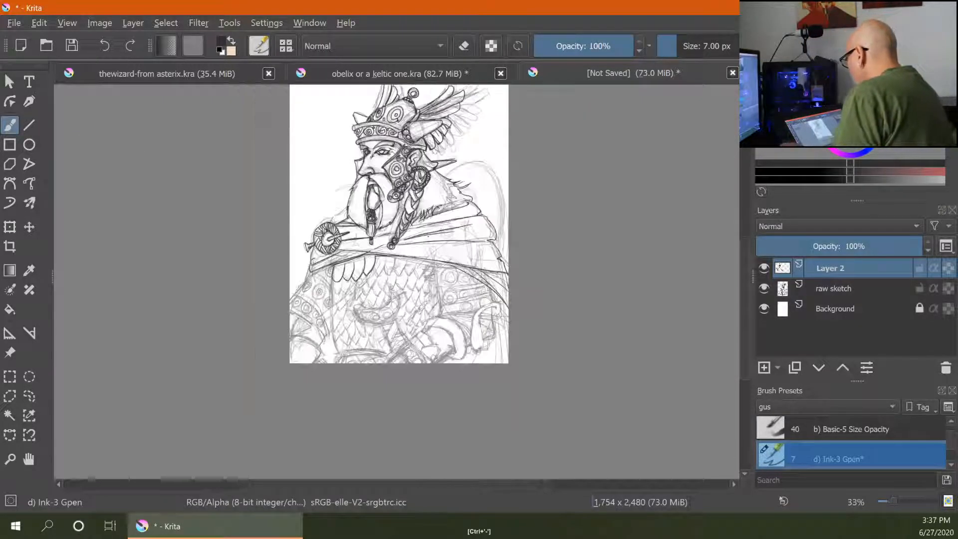
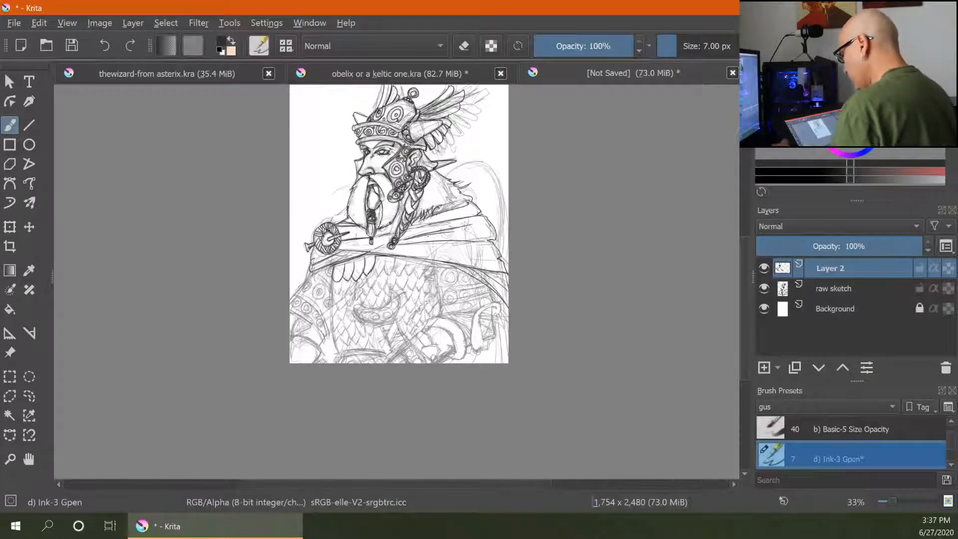
- Ink the leftmost column of armour scales hanging beneath the cloak hem
{"action": "key", "text": "ctrl+plus"}
{"action": "key", "text": "ctrl+plus"}
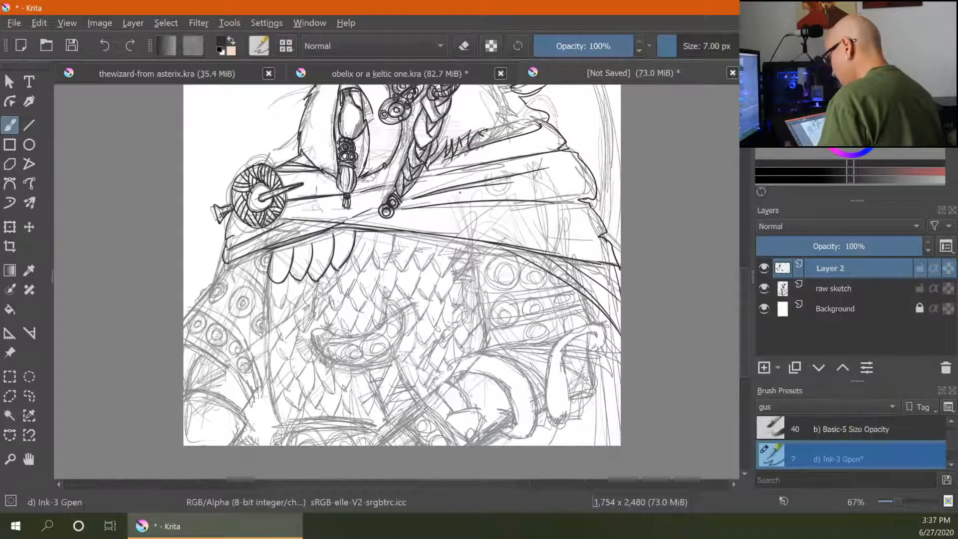
{"action": "key", "text": "ctrl+plus"}
{"action": "left_click_drag", "start_coordinate": [364, 297], "coordinate": [485, 222]}
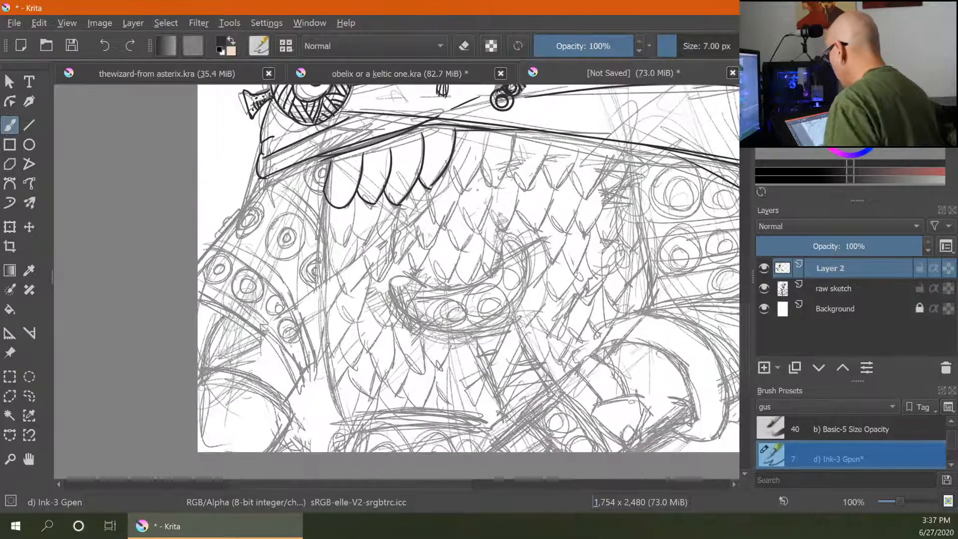
{"action": "mouse_move", "coordinate": [259, 177]}
{"action": "left_mouse_down"}
{"action": "mouse_move", "coordinate": [299, 200]}
{"action": "mouse_move", "coordinate": [325, 227]}
{"action": "mouse_move", "coordinate": [318, 239]}
{"action": "mouse_move", "coordinate": [347, 243]}
{"action": "left_mouse_up"}
{"action": "mouse_move", "coordinate": [356, 200]}
{"action": "left_mouse_down"}
{"action": "mouse_move", "coordinate": [350, 240]}
{"action": "mouse_move", "coordinate": [317, 264]}
{"action": "left_mouse_up"}
{"action": "mouse_move", "coordinate": [330, 229]}
{"action": "left_mouse_down"}
{"action": "mouse_move", "coordinate": [320, 262]}
{"action": "mouse_move", "coordinate": [342, 268]}
{"action": "left_mouse_up"}
{"action": "mouse_move", "coordinate": [356, 236]}
{"action": "left_mouse_down"}
{"action": "mouse_move", "coordinate": [343, 268]}
{"action": "mouse_move", "coordinate": [316, 292]}
{"action": "mouse_move", "coordinate": [357, 292]}
{"action": "left_mouse_up"}
{"action": "left_click_drag", "start_coordinate": [363, 237], "coordinate": [351, 291]}
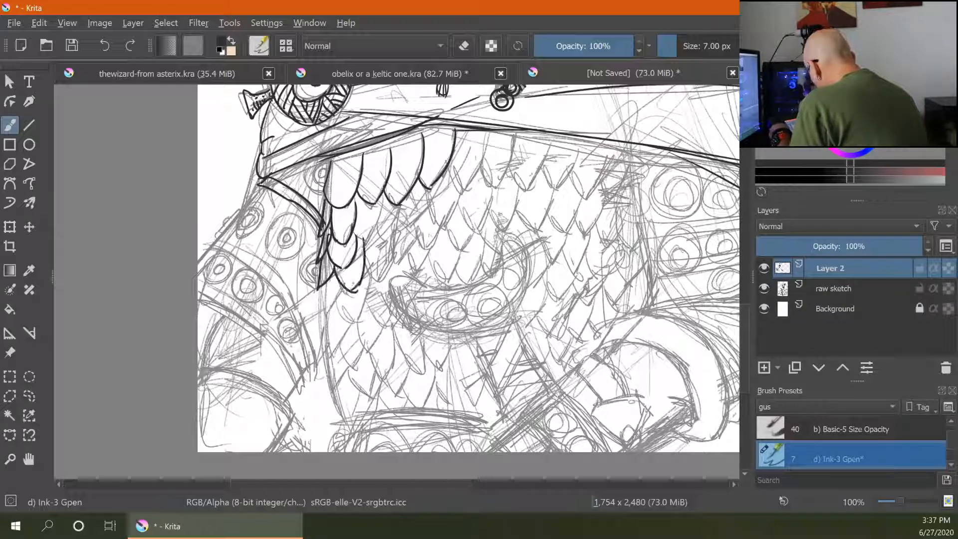
- Ink further scale outlines and small rivet details along the left end of the cloak hem
{"action": "mouse_move", "coordinate": [382, 200]}
{"action": "left_mouse_down"}
{"action": "mouse_move", "coordinate": [363, 247]}
{"action": "mouse_move", "coordinate": [381, 282]}
{"action": "left_mouse_up"}
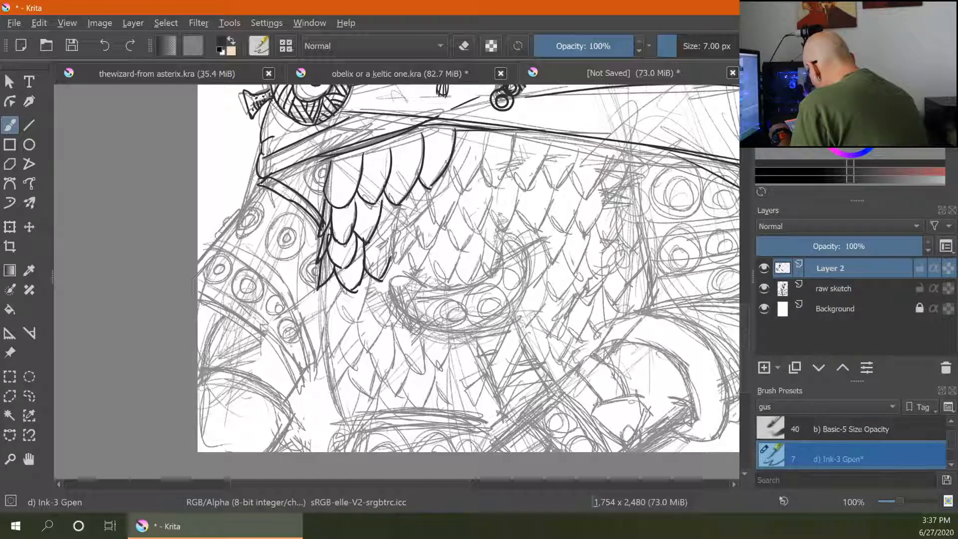
{"action": "left_click_drag", "start_coordinate": [374, 228], "coordinate": [393, 246]}
{"action": "left_click_drag", "start_coordinate": [399, 207], "coordinate": [392, 244]}
{"action": "left_click_drag", "start_coordinate": [352, 159], "coordinate": [412, 144]}
{"action": "mouse_move", "coordinate": [366, 207]}
{"action": "left_mouse_down"}
{"action": "mouse_move", "coordinate": [351, 210]}
{"action": "mouse_move", "coordinate": [387, 212]}
{"action": "left_mouse_up"}
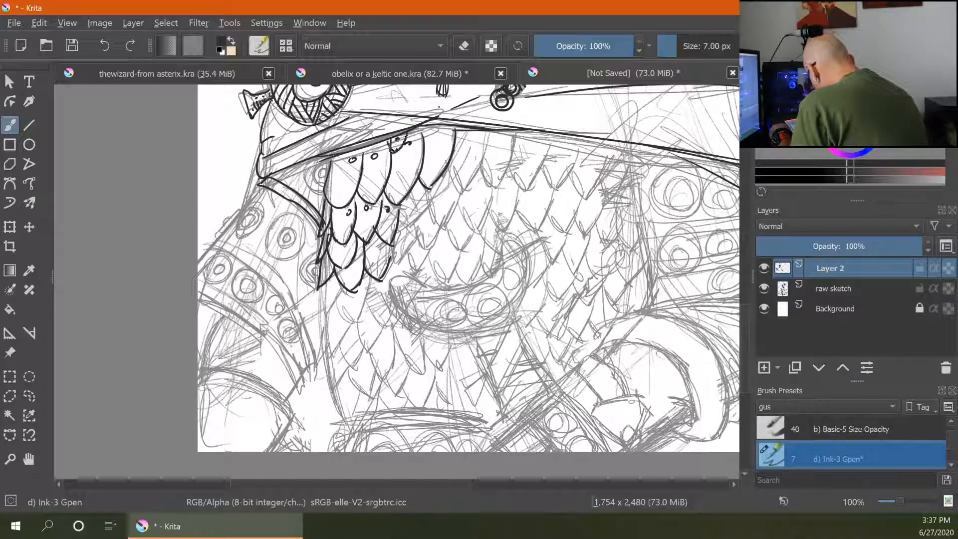
{"action": "left_click_drag", "start_coordinate": [428, 134], "coordinate": [433, 129]}
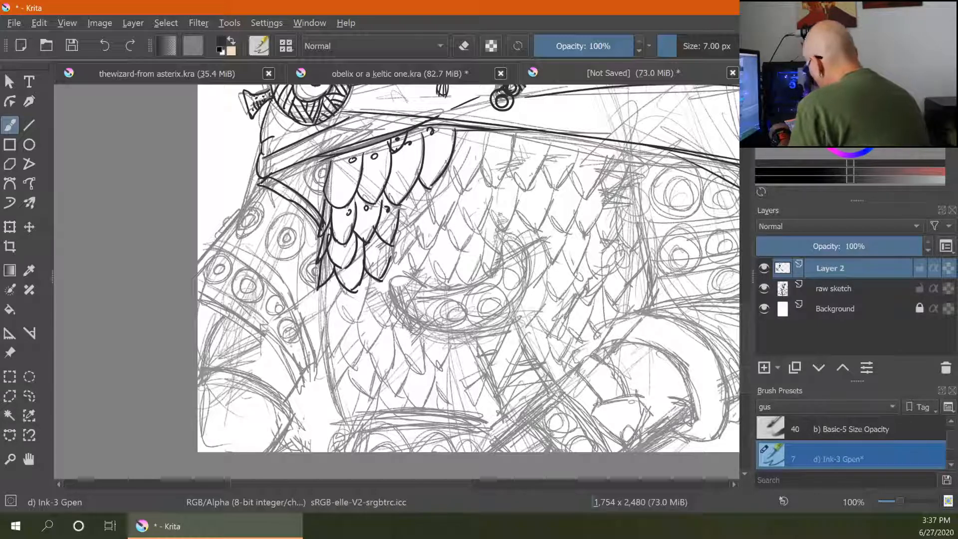
{"action": "left_click_drag", "start_coordinate": [327, 165], "coordinate": [321, 173]}
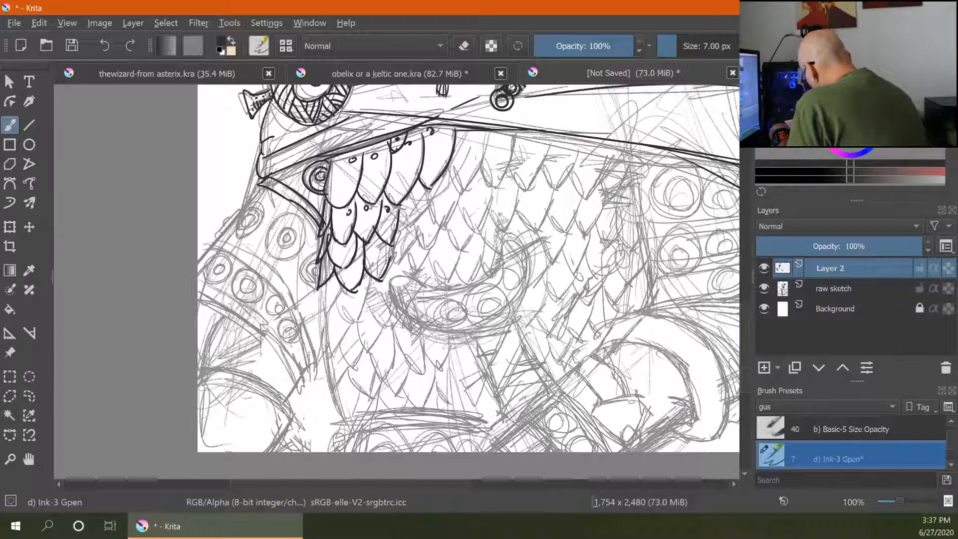
- Ink the decorated arm band with its border lines and concentric circle ornaments
{"action": "mouse_move", "coordinate": [301, 166]}
{"action": "left_mouse_down"}
{"action": "mouse_move", "coordinate": [242, 197]}
{"action": "mouse_move", "coordinate": [217, 245]}
{"action": "mouse_move", "coordinate": [297, 294]}
{"action": "left_mouse_up"}
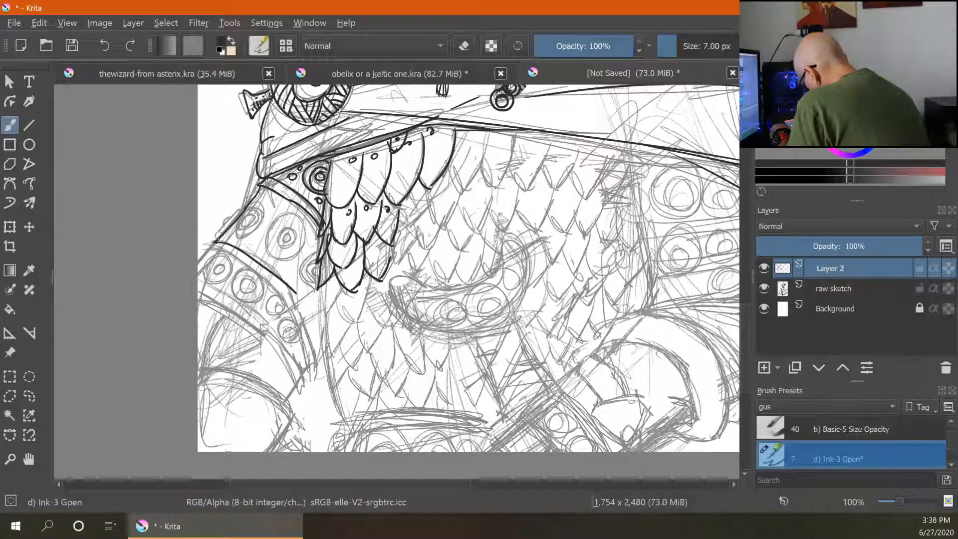
{"action": "mouse_move", "coordinate": [220, 239]}
{"action": "left_mouse_down"}
{"action": "mouse_move", "coordinate": [288, 300]}
{"action": "mouse_move", "coordinate": [316, 360]}
{"action": "left_mouse_up"}
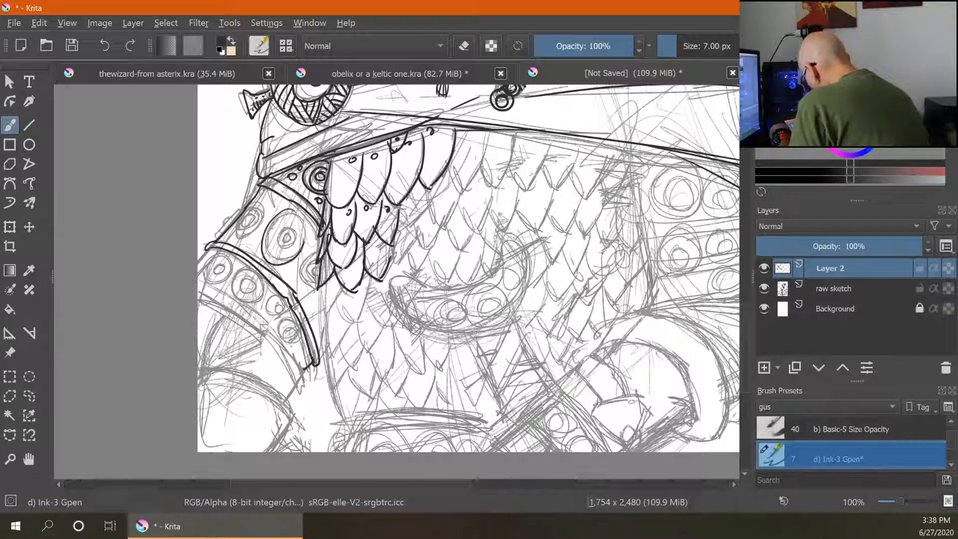
{"action": "mouse_move", "coordinate": [293, 220]}
{"action": "left_mouse_down"}
{"action": "mouse_move", "coordinate": [303, 241]}
{"action": "mouse_move", "coordinate": [280, 222]}
{"action": "mouse_move", "coordinate": [284, 240]}
{"action": "mouse_move", "coordinate": [297, 275]}
{"action": "mouse_move", "coordinate": [317, 286]}
{"action": "left_mouse_up"}
{"action": "mouse_move", "coordinate": [262, 207]}
{"action": "left_mouse_down"}
{"action": "mouse_move", "coordinate": [255, 219]}
{"action": "mouse_move", "coordinate": [248, 205]}
{"action": "left_mouse_up"}
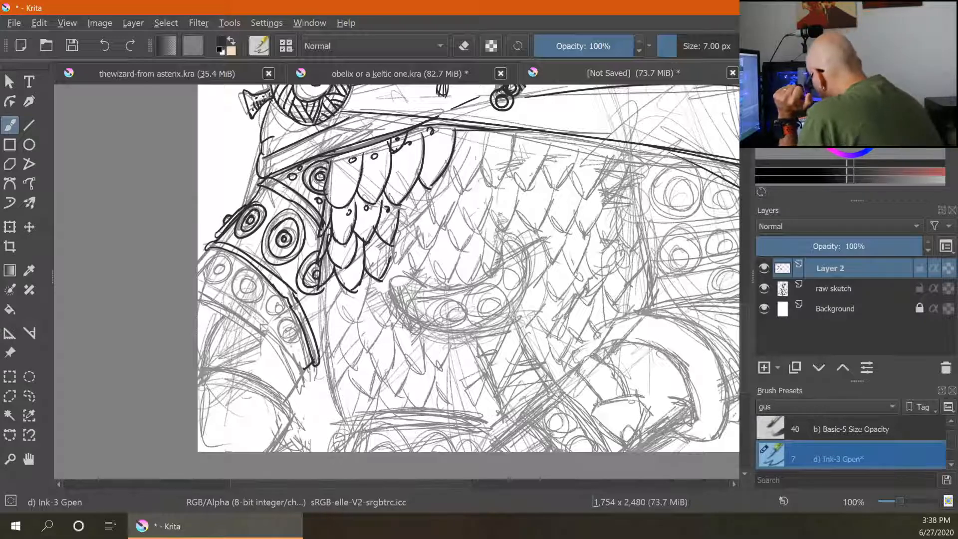
- Ink the lower scale edges running down the left side of the torso
{"action": "mouse_move", "coordinate": [345, 284]}
{"action": "left_mouse_down"}
{"action": "mouse_move", "coordinate": [320, 309]}
{"action": "mouse_move", "coordinate": [326, 351]}
{"action": "mouse_move", "coordinate": [343, 329]}
{"action": "mouse_move", "coordinate": [329, 364]}
{"action": "mouse_move", "coordinate": [349, 366]}
{"action": "mouse_move", "coordinate": [344, 355]}
{"action": "mouse_move", "coordinate": [334, 413]}
{"action": "mouse_move", "coordinate": [362, 397]}
{"action": "left_mouse_up"}
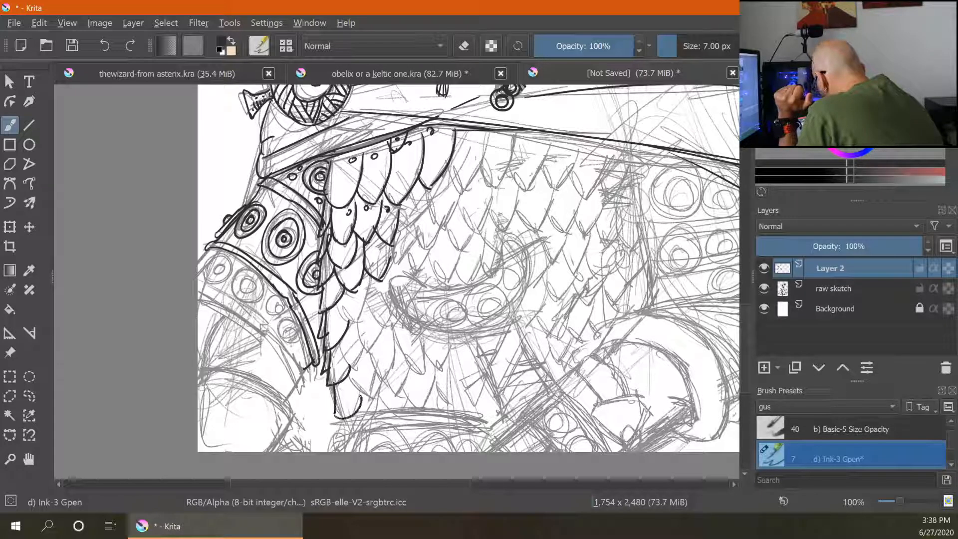
{"action": "mouse_move", "coordinate": [358, 339]}
{"action": "left_mouse_down"}
{"action": "mouse_move", "coordinate": [338, 370]}
{"action": "mouse_move", "coordinate": [354, 366]}
{"action": "left_mouse_up"}
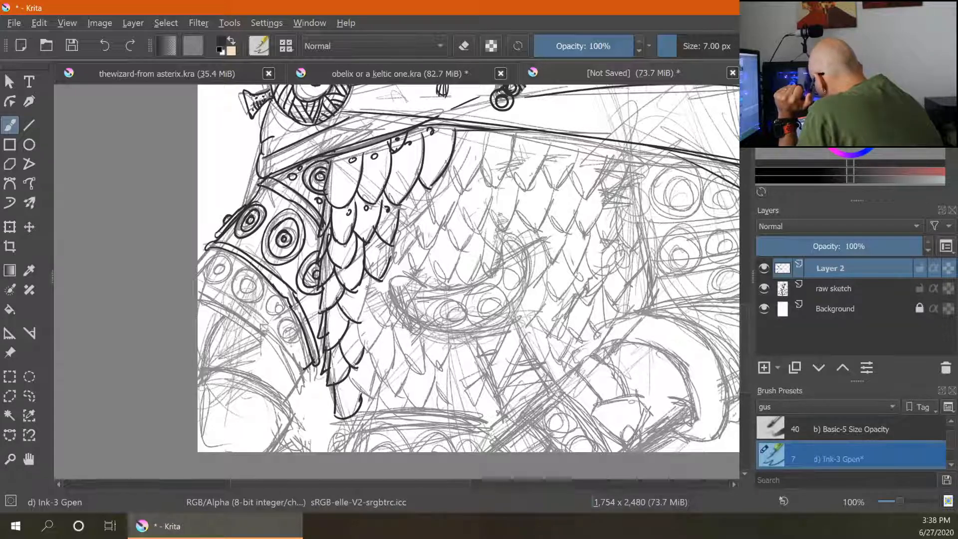
{"action": "mouse_move", "coordinate": [366, 309]}
{"action": "left_mouse_down"}
{"action": "mouse_move", "coordinate": [358, 322]}
{"action": "mouse_move", "coordinate": [375, 338]}
{"action": "left_mouse_up"}
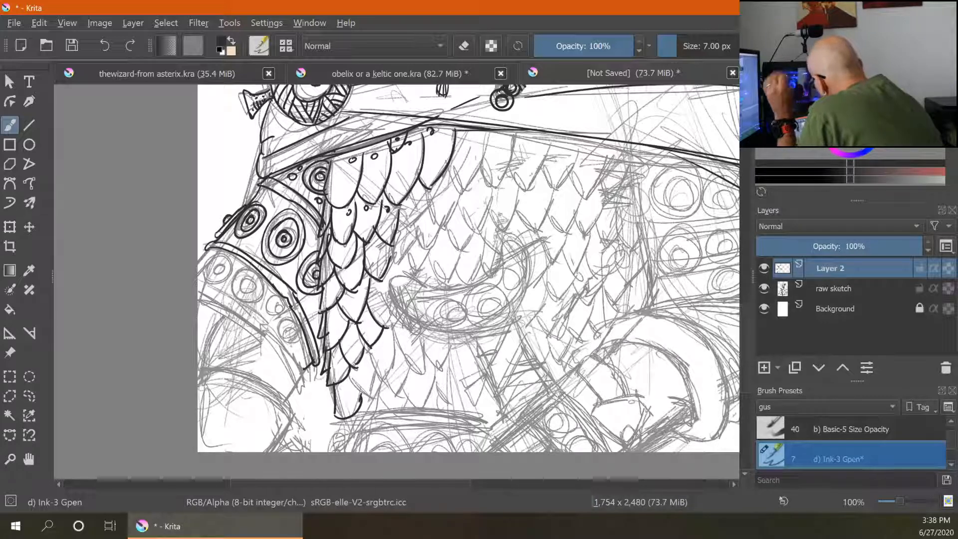
- Ink the curved belt band beneath the scales, decorated with spiral and circle ornaments
{"action": "mouse_move", "coordinate": [427, 287]}
{"action": "left_mouse_down"}
{"action": "mouse_move", "coordinate": [415, 283]}
{"action": "mouse_move", "coordinate": [398, 311]}
{"action": "mouse_move", "coordinate": [457, 327]}
{"action": "mouse_move", "coordinate": [504, 246]}
{"action": "mouse_move", "coordinate": [530, 270]}
{"action": "mouse_move", "coordinate": [524, 300]}
{"action": "mouse_move", "coordinate": [450, 329]}
{"action": "left_mouse_up"}
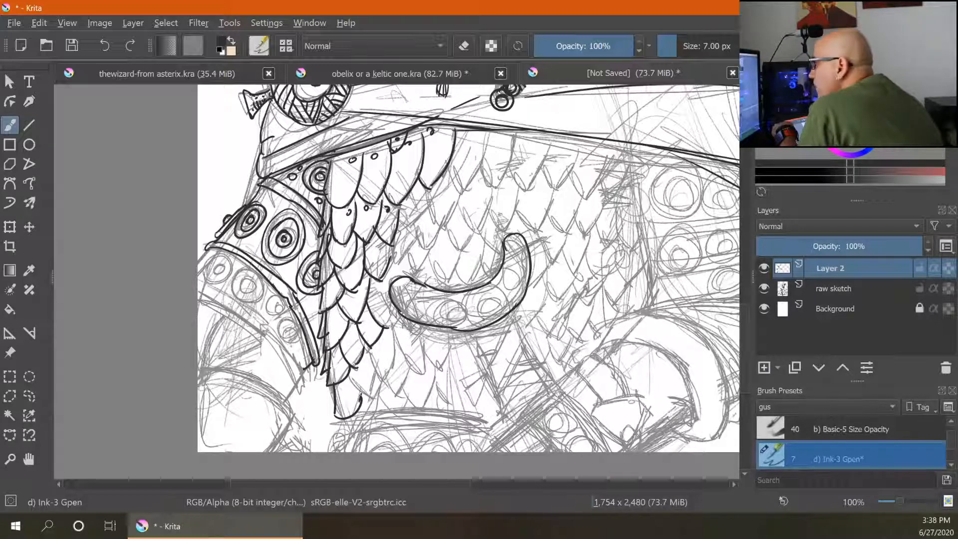
{"action": "left_click_drag", "start_coordinate": [473, 331], "coordinate": [512, 314]}
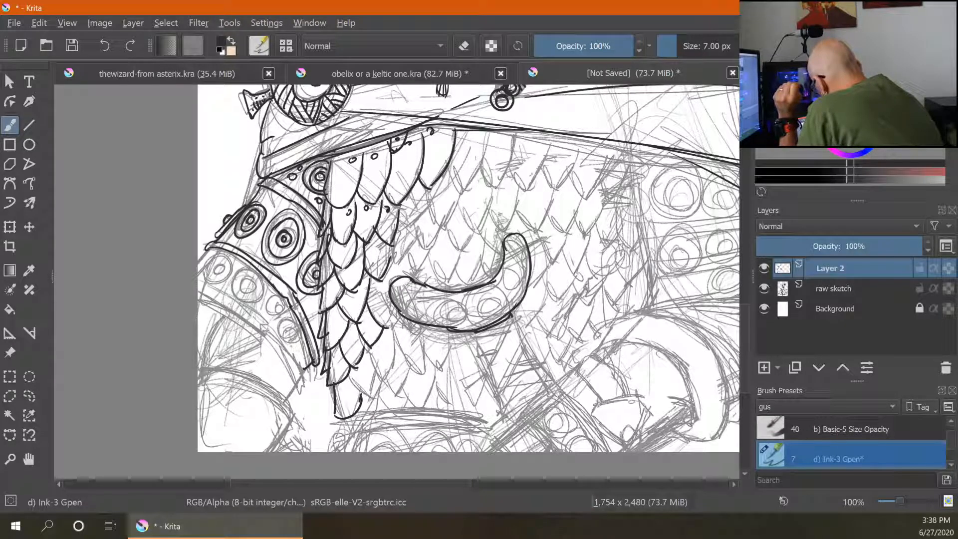
{"action": "mouse_move", "coordinate": [451, 298]}
{"action": "left_mouse_down"}
{"action": "mouse_move", "coordinate": [448, 314]}
{"action": "mouse_move", "coordinate": [421, 285]}
{"action": "mouse_move", "coordinate": [416, 302]}
{"action": "left_mouse_up"}
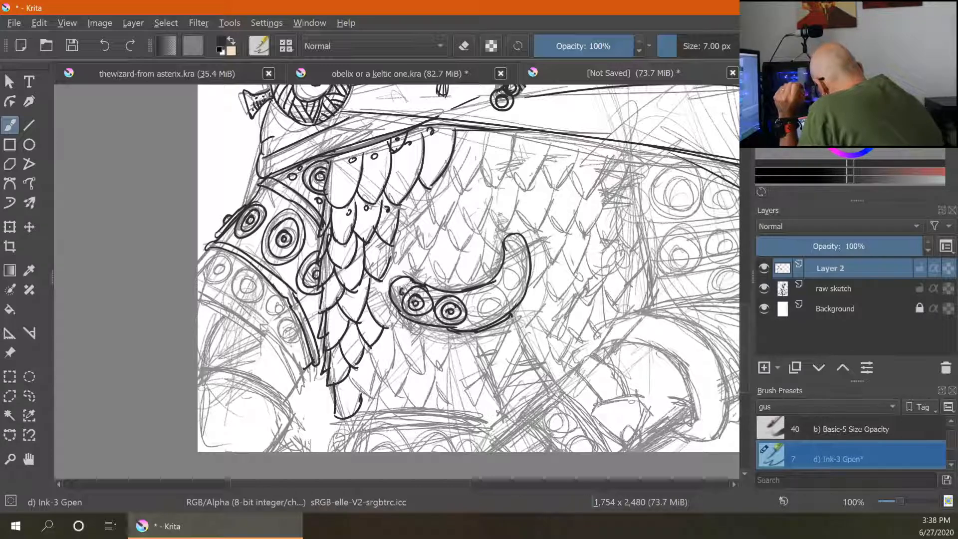
{"action": "mouse_move", "coordinate": [492, 290]}
{"action": "left_mouse_down"}
{"action": "mouse_move", "coordinate": [470, 301]}
{"action": "mouse_move", "coordinate": [479, 313]}
{"action": "mouse_move", "coordinate": [509, 313]}
{"action": "mouse_move", "coordinate": [491, 302]}
{"action": "left_mouse_up"}
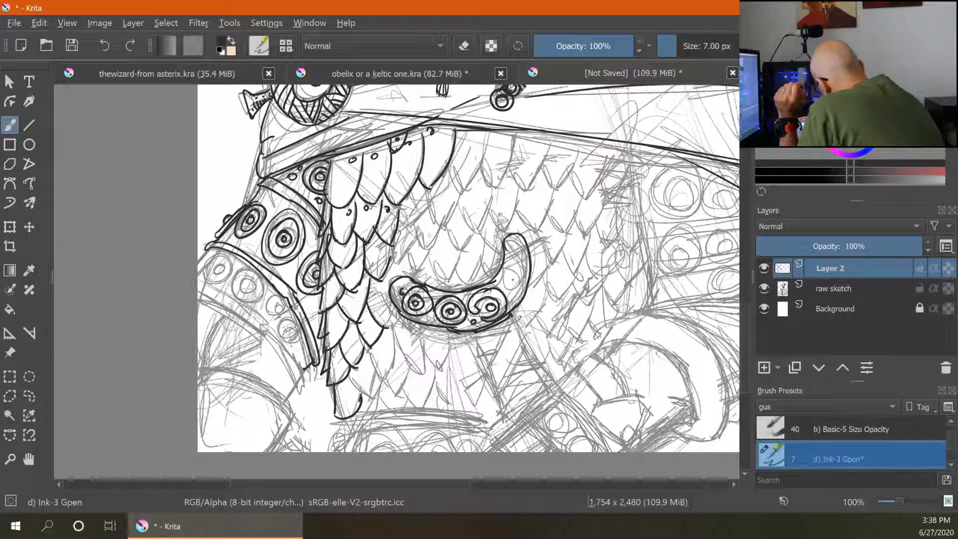
{"action": "mouse_move", "coordinate": [514, 267]}
{"action": "left_mouse_down"}
{"action": "mouse_move", "coordinate": [508, 293]}
{"action": "mouse_move", "coordinate": [519, 294]}
{"action": "left_mouse_up"}
{"action": "left_click_drag", "start_coordinate": [518, 274], "coordinate": [512, 283]}
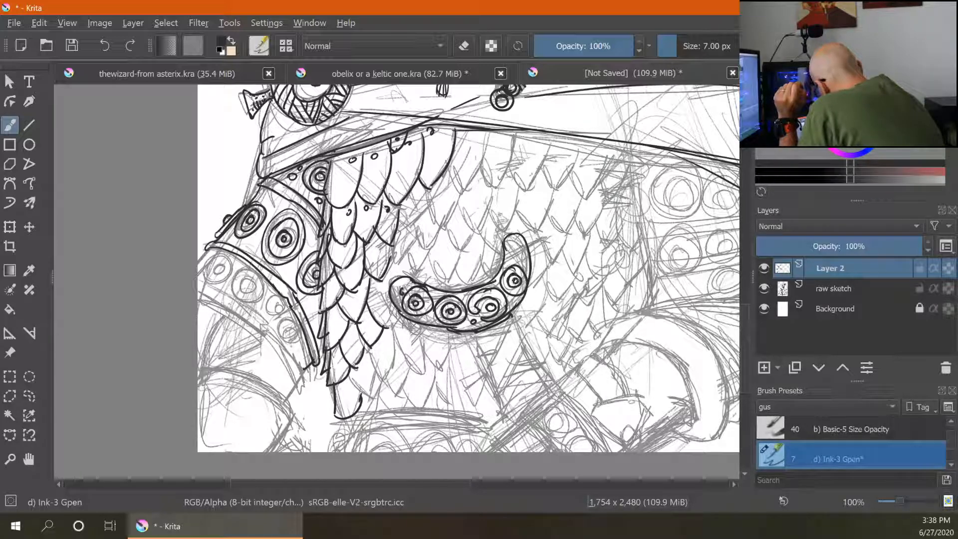
{"action": "mouse_move", "coordinate": [521, 240]}
{"action": "left_mouse_down"}
{"action": "mouse_move", "coordinate": [509, 265]}
{"action": "mouse_move", "coordinate": [515, 257]}
{"action": "mouse_move", "coordinate": [464, 290]}
{"action": "left_mouse_up"}
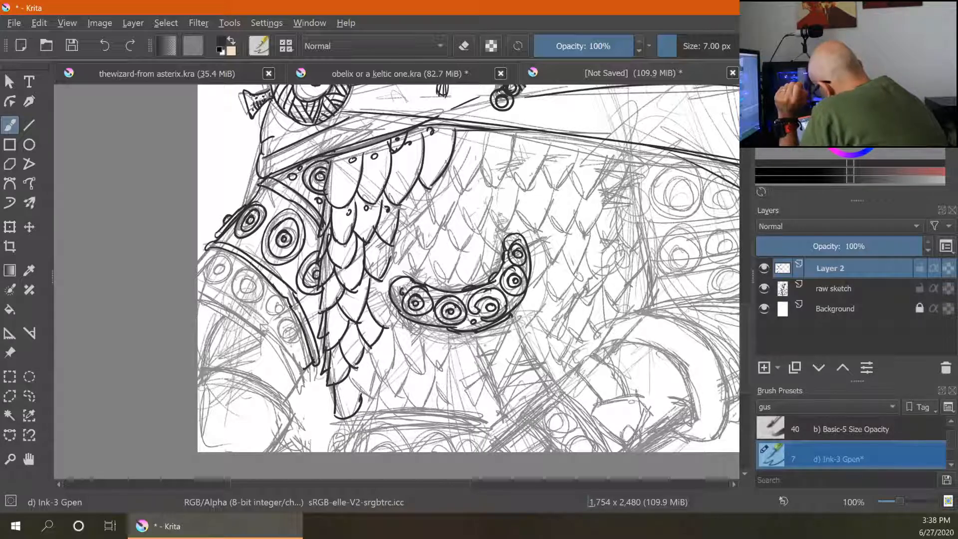
{"action": "left_click_drag", "start_coordinate": [473, 340], "coordinate": [518, 318]}
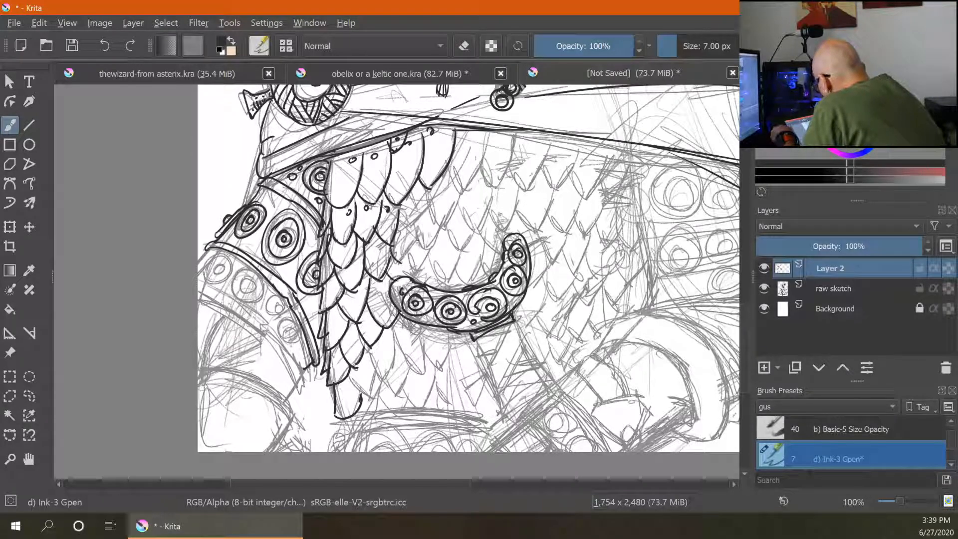
- Ink the rows of scales just above the belt band
{"action": "mouse_move", "coordinate": [428, 262]}
{"action": "left_mouse_down"}
{"action": "mouse_move", "coordinate": [488, 245]}
{"action": "mouse_move", "coordinate": [495, 277]}
{"action": "left_mouse_up"}
{"action": "left_click_drag", "start_coordinate": [445, 225], "coordinate": [464, 249]}
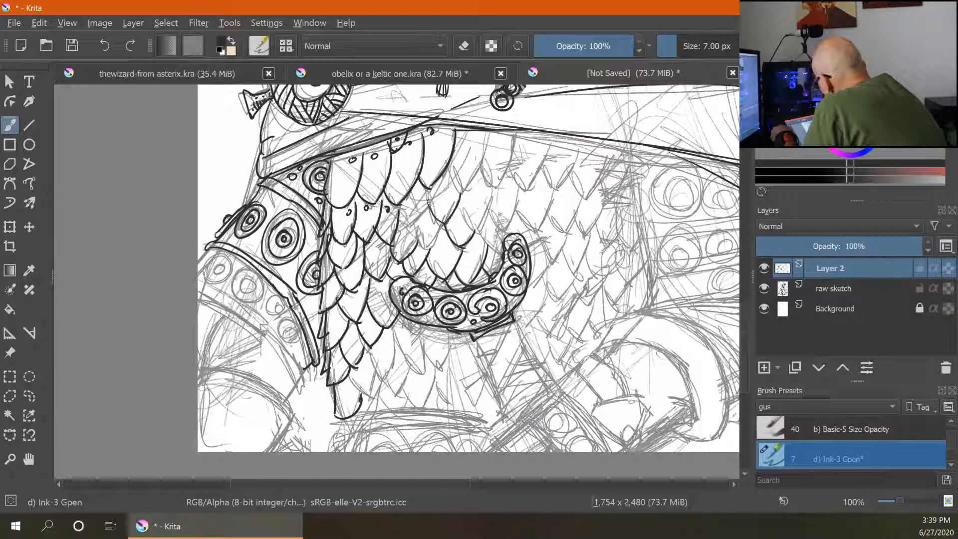
{"action": "left_click_drag", "start_coordinate": [467, 166], "coordinate": [448, 194]}
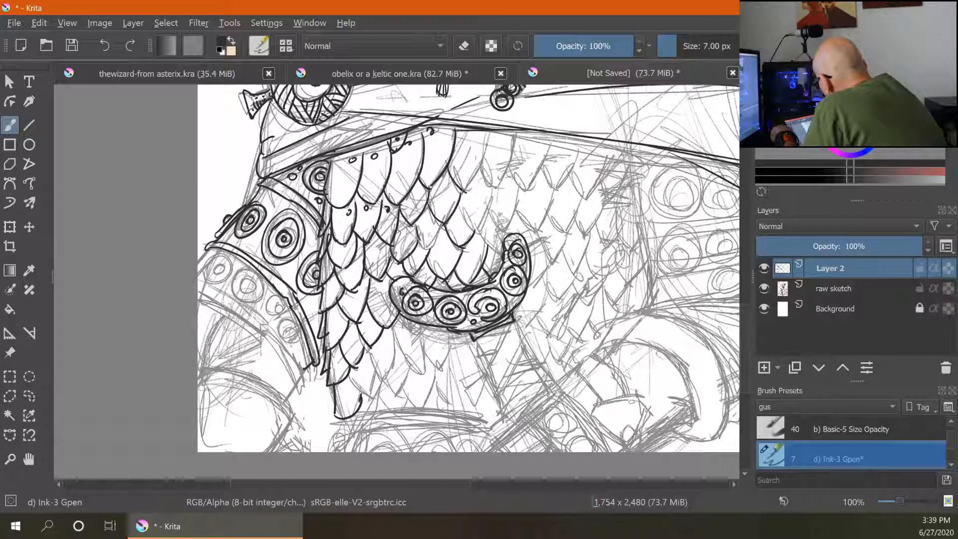
{"action": "left_click_drag", "start_coordinate": [489, 132], "coordinate": [464, 192]}
{"action": "left_click_drag", "start_coordinate": [516, 136], "coordinate": [478, 230]}
{"action": "left_click_drag", "start_coordinate": [459, 197], "coordinate": [480, 230]}
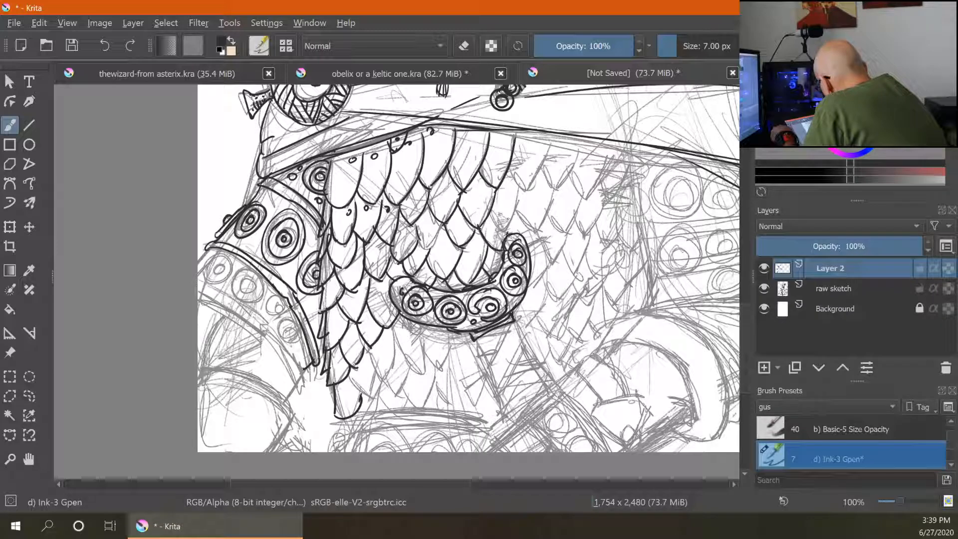
- Ink the scales across the right side of the chest down to the belt's end
{"action": "mouse_move", "coordinate": [548, 145]}
{"action": "left_mouse_down"}
{"action": "mouse_move", "coordinate": [526, 193]}
{"action": "mouse_move", "coordinate": [533, 230]}
{"action": "left_mouse_up"}
{"action": "mouse_move", "coordinate": [575, 156]}
{"action": "left_mouse_down"}
{"action": "mouse_move", "coordinate": [558, 191]}
{"action": "mouse_move", "coordinate": [561, 235]}
{"action": "left_mouse_up"}
{"action": "mouse_move", "coordinate": [606, 165]}
{"action": "left_mouse_down"}
{"action": "mouse_move", "coordinate": [572, 227]}
{"action": "mouse_move", "coordinate": [589, 235]}
{"action": "left_mouse_up"}
{"action": "mouse_move", "coordinate": [606, 199]}
{"action": "left_mouse_down"}
{"action": "mouse_move", "coordinate": [541, 233]}
{"action": "mouse_move", "coordinate": [549, 260]}
{"action": "left_mouse_up"}
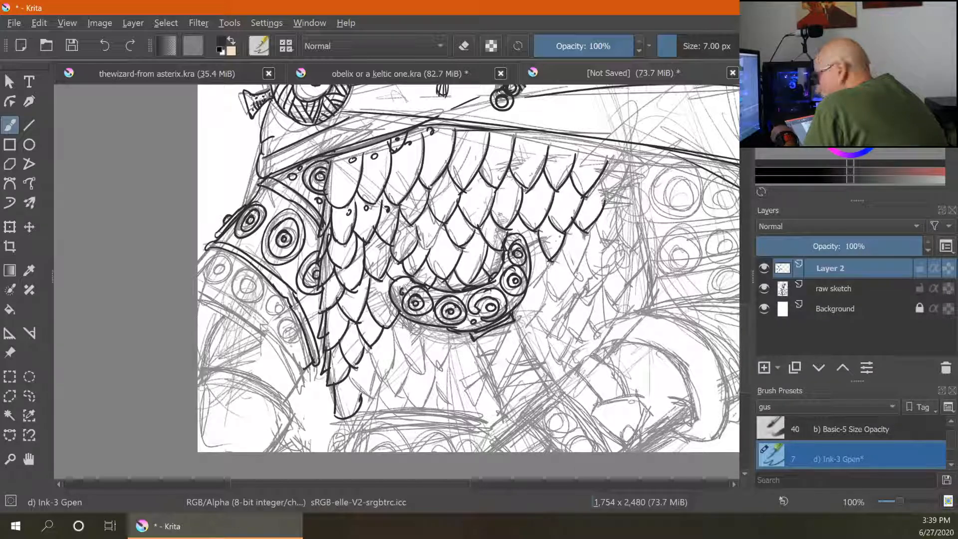
{"action": "left_click_drag", "start_coordinate": [588, 233], "coordinate": [570, 270]}
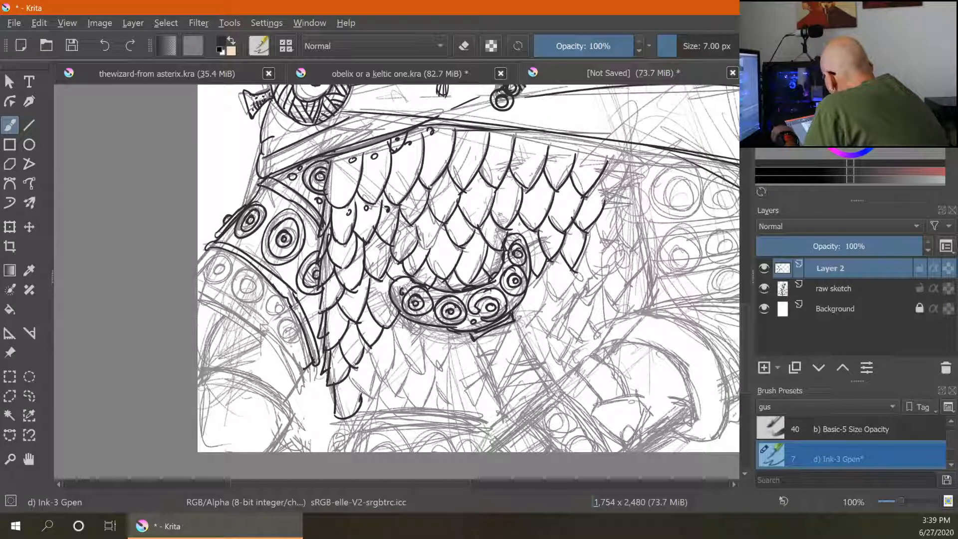
{"action": "left_click_drag", "start_coordinate": [543, 273], "coordinate": [555, 291]}
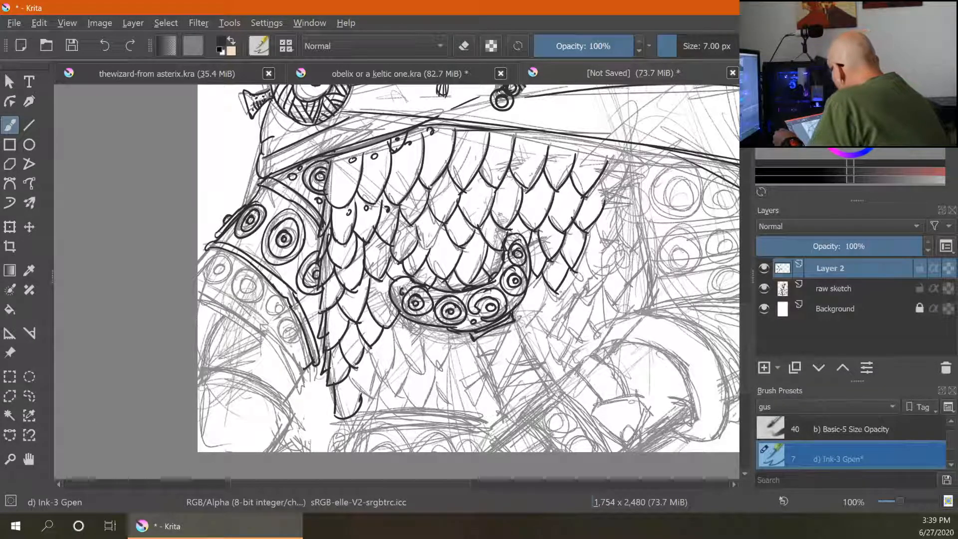
{"action": "mouse_move", "coordinate": [559, 284]}
{"action": "left_mouse_down"}
{"action": "mouse_move", "coordinate": [572, 305]}
{"action": "mouse_move", "coordinate": [512, 324]}
{"action": "left_mouse_up"}
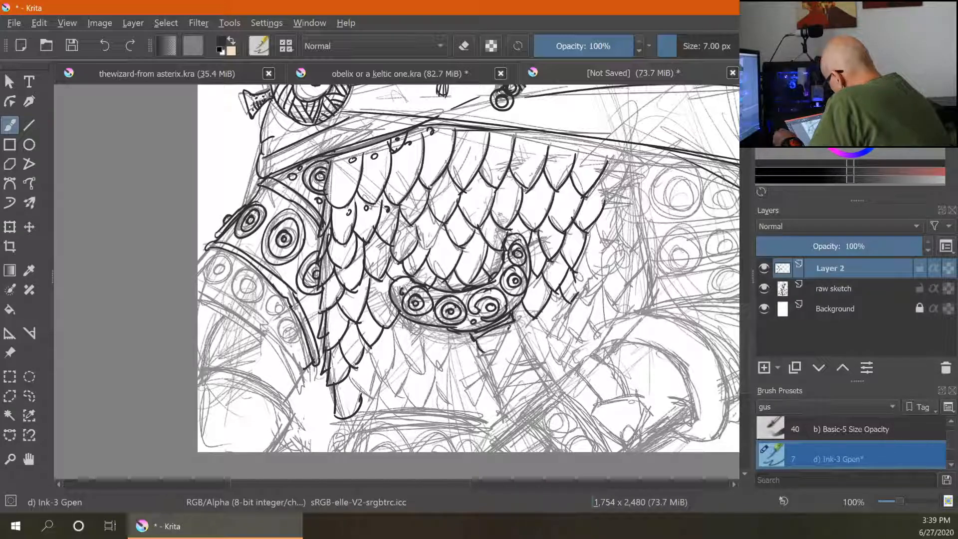
- Ink the sword grip with its criss-crossed binding below the belt
{"action": "mouse_move", "coordinate": [487, 359]}
{"action": "left_mouse_down"}
{"action": "mouse_move", "coordinate": [519, 326]}
{"action": "mouse_move", "coordinate": [488, 362]}
{"action": "mouse_move", "coordinate": [543, 361]}
{"action": "mouse_move", "coordinate": [537, 347]}
{"action": "left_mouse_up"}
{"action": "left_click_drag", "start_coordinate": [532, 346], "coordinate": [542, 363]}
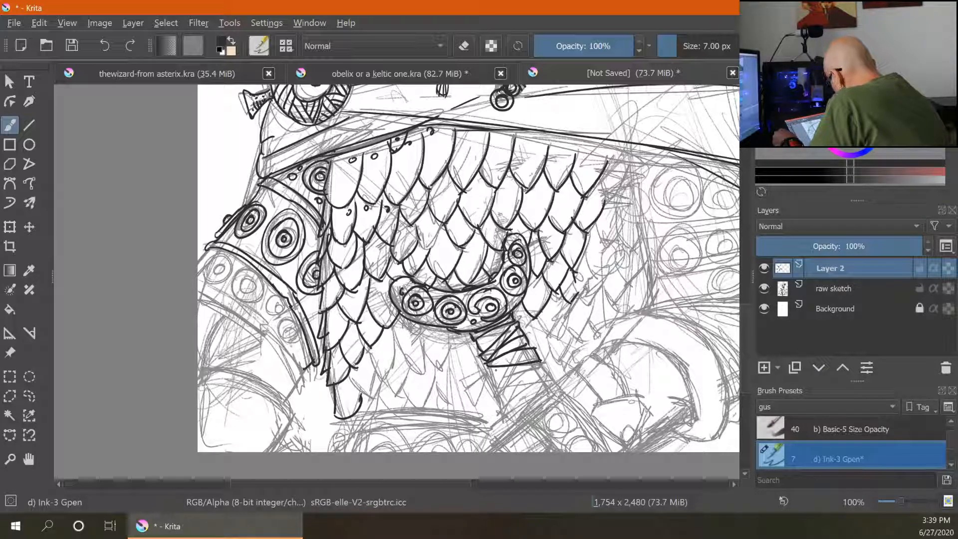
{"action": "mouse_move", "coordinate": [490, 388]}
{"action": "left_mouse_down"}
{"action": "mouse_move", "coordinate": [535, 363]}
{"action": "mouse_move", "coordinate": [507, 388]}
{"action": "mouse_move", "coordinate": [541, 365]}
{"action": "mouse_move", "coordinate": [511, 417]}
{"action": "left_mouse_up"}
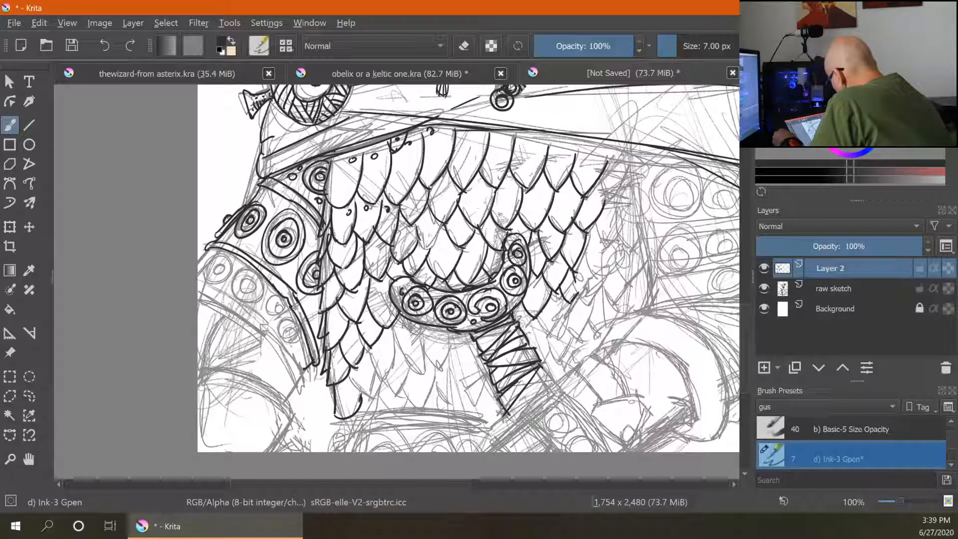
{"action": "left_click_drag", "start_coordinate": [491, 370], "coordinate": [477, 406]}
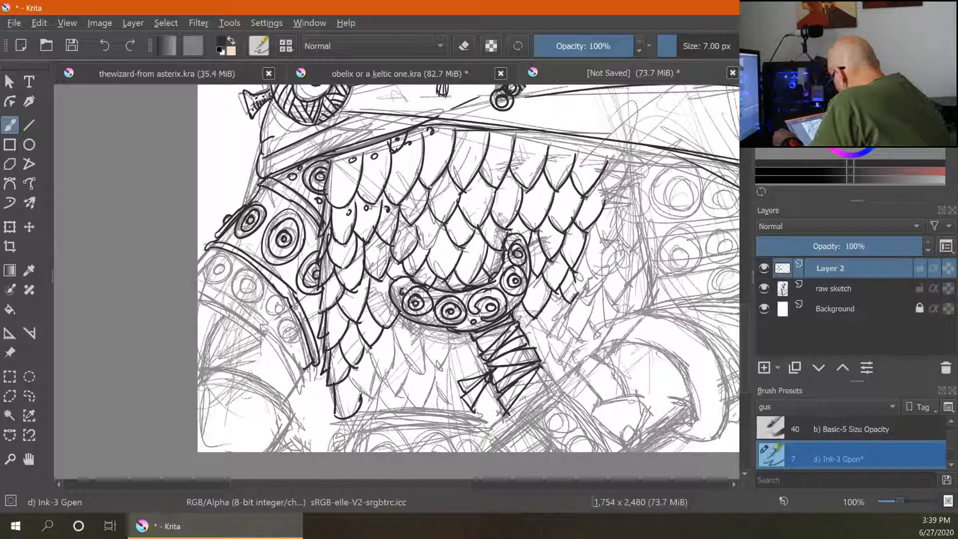
{"action": "left_click_drag", "start_coordinate": [552, 370], "coordinate": [505, 418]}
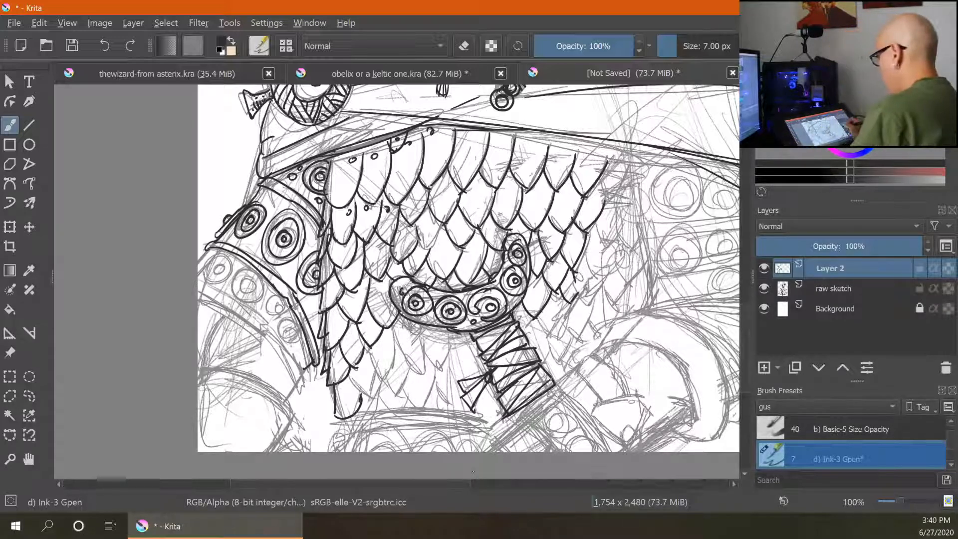
- Review the inked figure as a whole at reduced zoom
{"action": "key", "text": "ctrl+minus"}
{"action": "key", "text": "ctrl+minus"}
{"action": "key", "text": "ctrl+minus"}
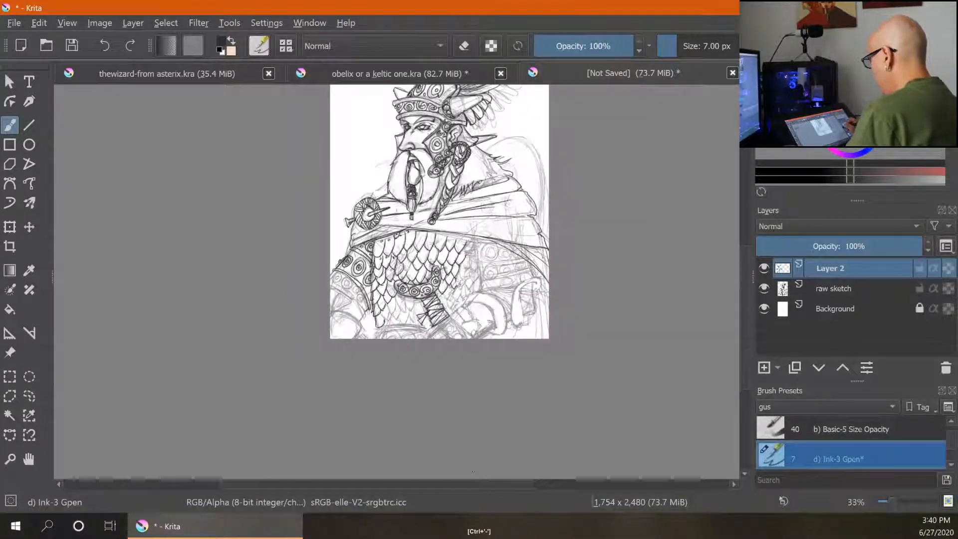
{"action": "key", "text": "ctrl+plus"}
{"action": "key", "text": "ctrl+plus"}
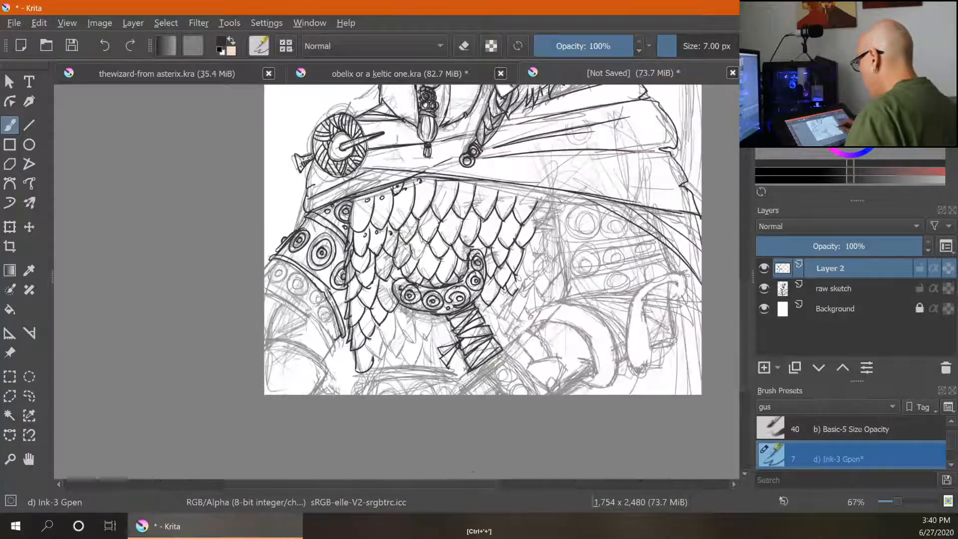
{"action": "left_click_drag", "start_coordinate": [474, 471], "coordinate": [569, 432]}
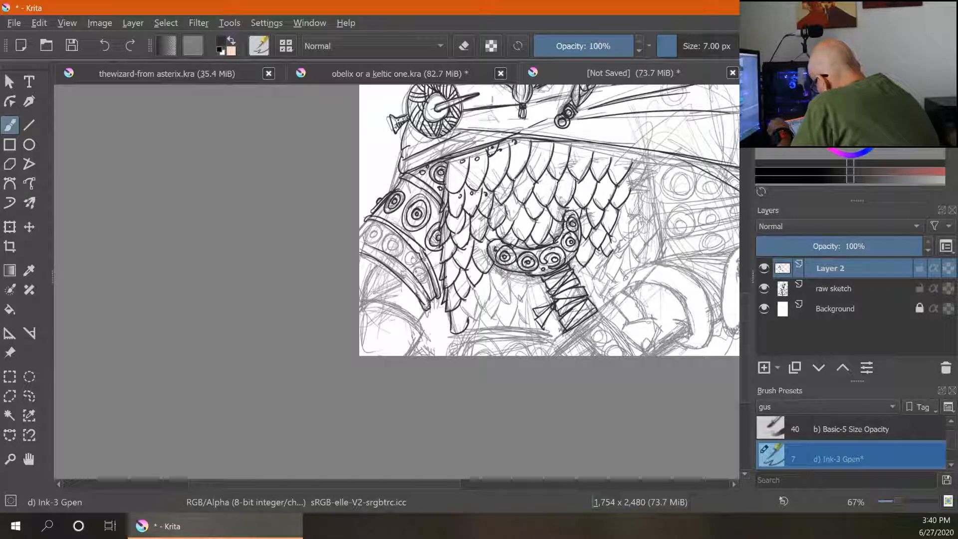
{"action": "left_click_drag", "start_coordinate": [413, 263], "coordinate": [434, 297]}
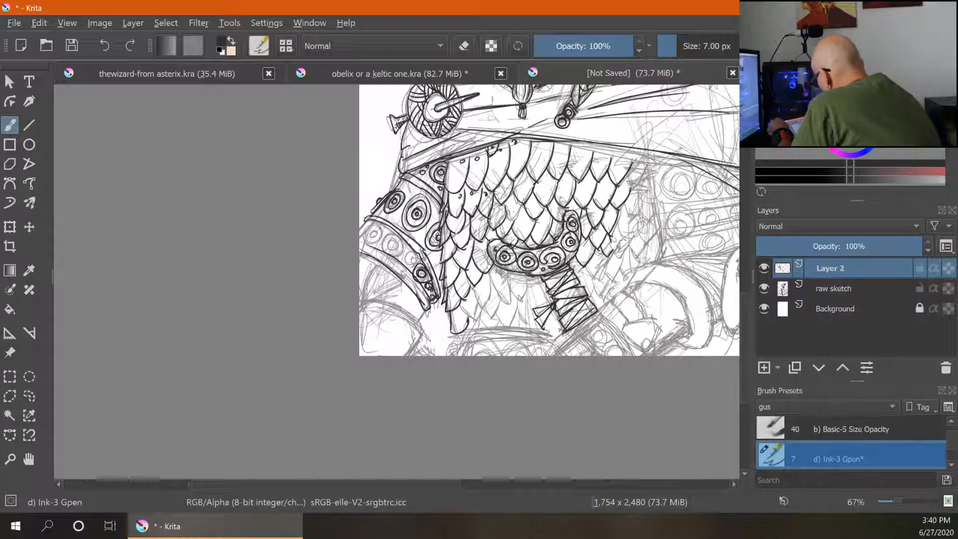
- Ink the ringed armour band along the lower edge of the left arm
{"action": "mouse_move", "coordinate": [380, 248]}
{"action": "left_mouse_down"}
{"action": "mouse_move", "coordinate": [379, 233]}
{"action": "mouse_move", "coordinate": [388, 249]}
{"action": "mouse_move", "coordinate": [398, 239]}
{"action": "mouse_move", "coordinate": [393, 245]}
{"action": "mouse_move", "coordinate": [414, 257]}
{"action": "left_mouse_up"}
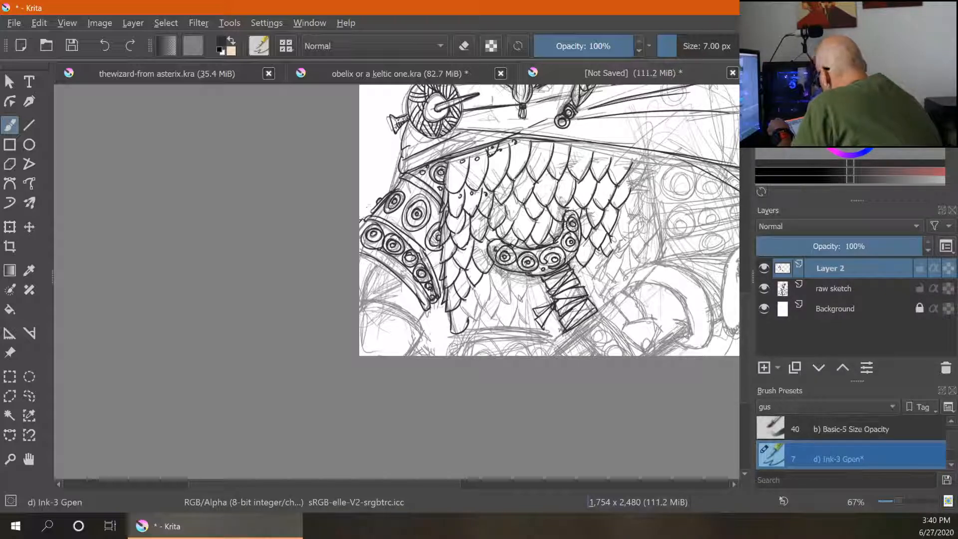
{"action": "mouse_move", "coordinate": [368, 267]}
{"action": "left_mouse_down"}
{"action": "mouse_move", "coordinate": [363, 283]}
{"action": "mouse_move", "coordinate": [416, 322]}
{"action": "left_mouse_up"}
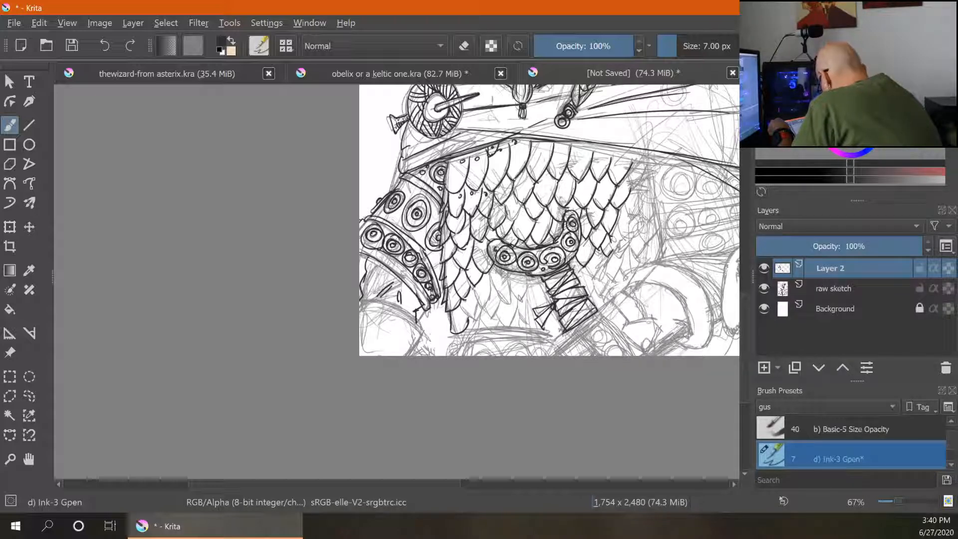
{"action": "mouse_move", "coordinate": [367, 303]}
{"action": "left_mouse_down"}
{"action": "mouse_move", "coordinate": [424, 333]}
{"action": "mouse_move", "coordinate": [399, 355]}
{"action": "mouse_move", "coordinate": [383, 336]}
{"action": "mouse_move", "coordinate": [362, 352]}
{"action": "left_mouse_up"}
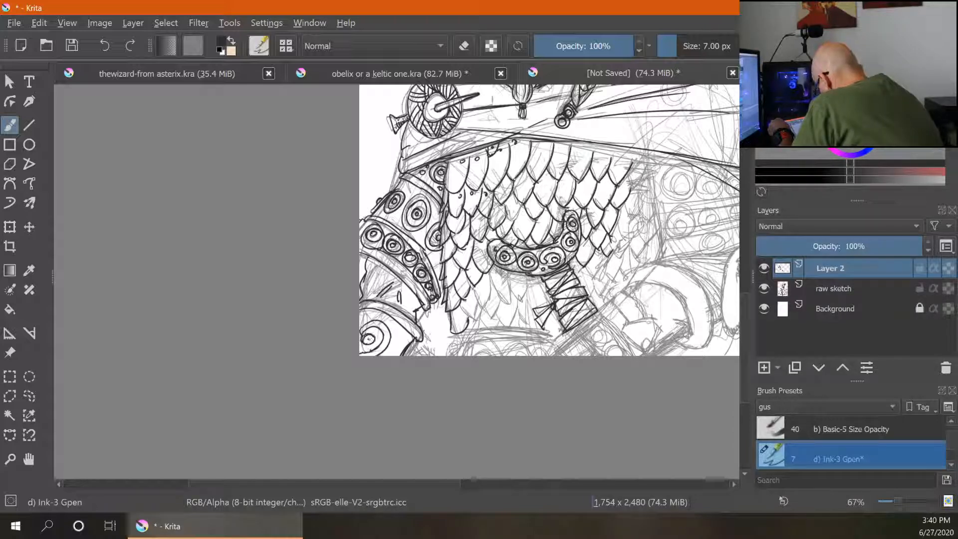
{"action": "mouse_move", "coordinate": [394, 347]}
{"action": "left_mouse_down"}
{"action": "mouse_move", "coordinate": [411, 342]}
{"action": "mouse_move", "coordinate": [399, 334]}
{"action": "left_mouse_up"}
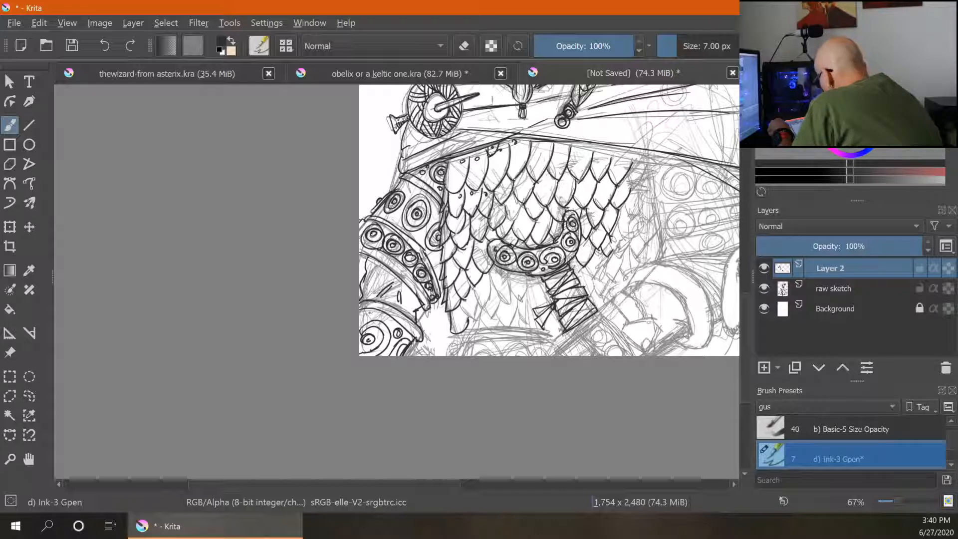
- Ink the right edge of the scale armour beside the belt
{"action": "key", "text": "ctrl+minus"}
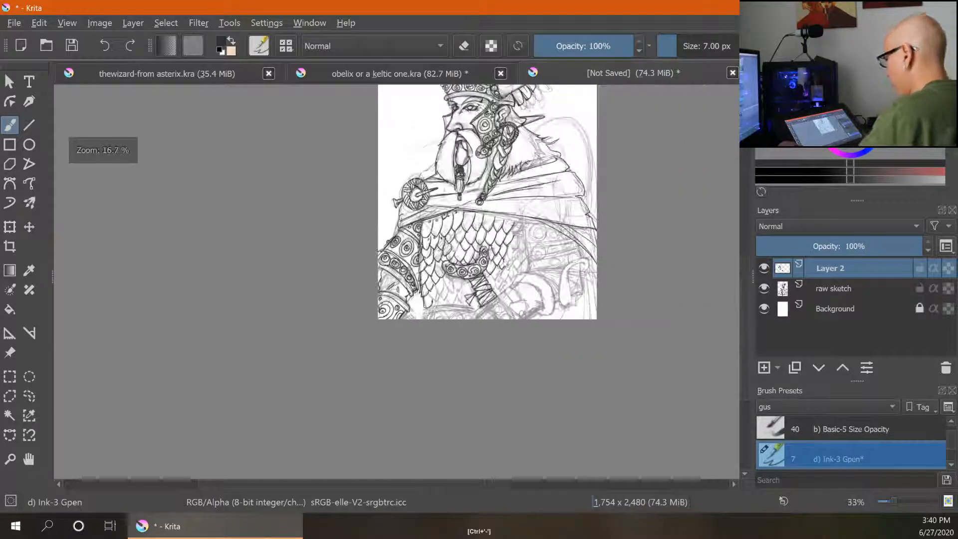
{"action": "key", "text": "ctrl+plus"}
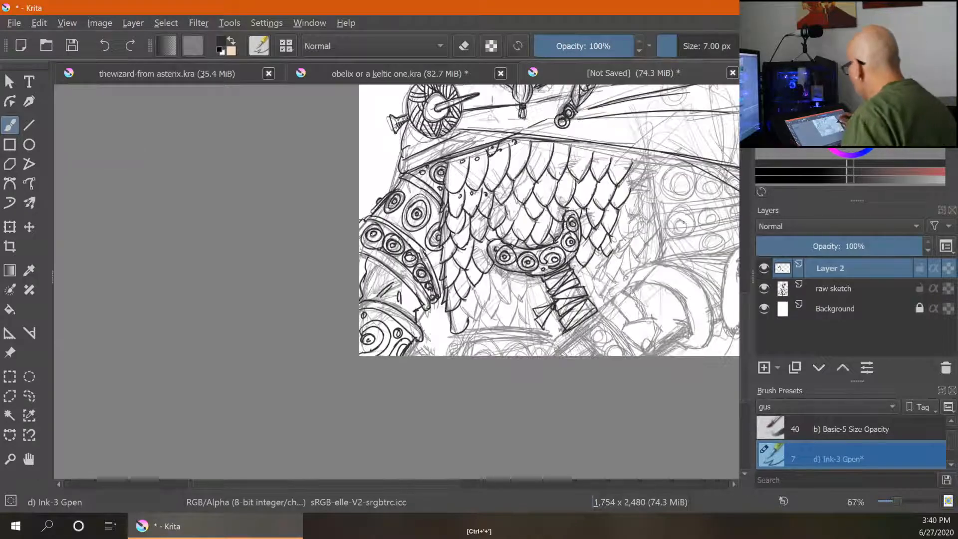
{"action": "left_click_drag", "start_coordinate": [712, 237], "coordinate": [445, 455]}
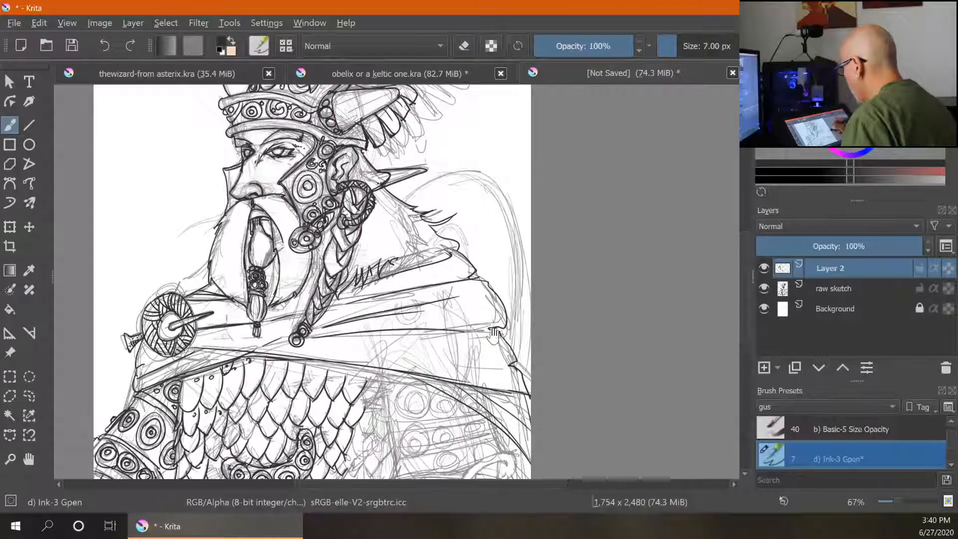
{"action": "left_click_drag", "start_coordinate": [491, 335], "coordinate": [483, 252]}
{"action": "mouse_move", "coordinate": [504, 425]}
{"action": "left_mouse_down"}
{"action": "mouse_move", "coordinate": [508, 388]}
{"action": "mouse_move", "coordinate": [539, 319]}
{"action": "left_mouse_up"}
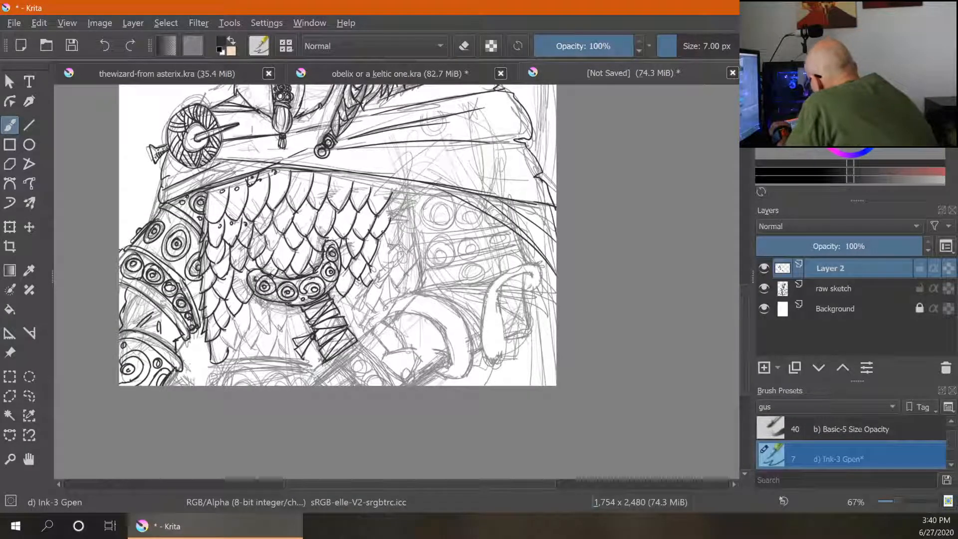
{"action": "left_click_drag", "start_coordinate": [382, 232], "coordinate": [395, 252]}
{"action": "mouse_move", "coordinate": [386, 204]}
{"action": "left_mouse_down"}
{"action": "mouse_move", "coordinate": [406, 274]}
{"action": "mouse_move", "coordinate": [367, 286]}
{"action": "mouse_move", "coordinate": [399, 287]}
{"action": "left_mouse_up"}
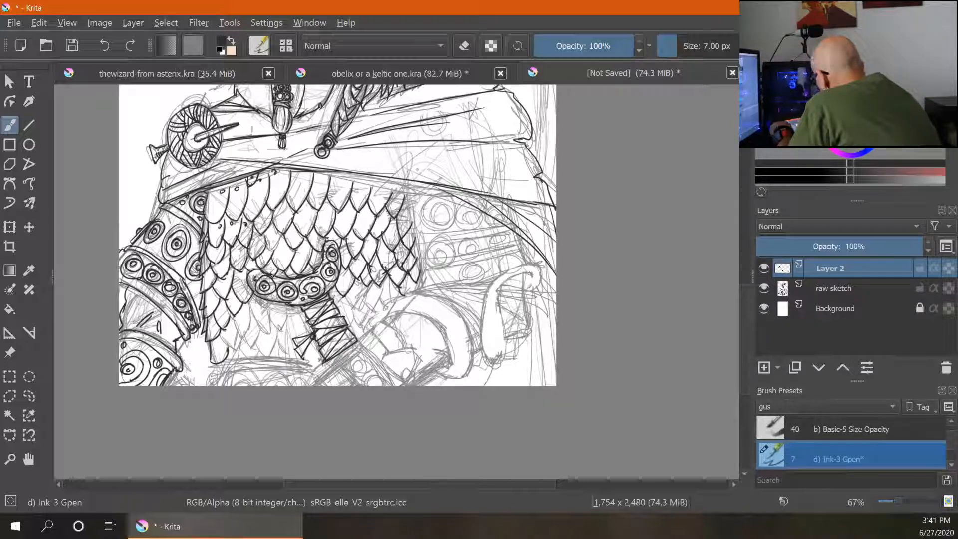
{"action": "left_click_drag", "start_coordinate": [407, 196], "coordinate": [413, 244]}
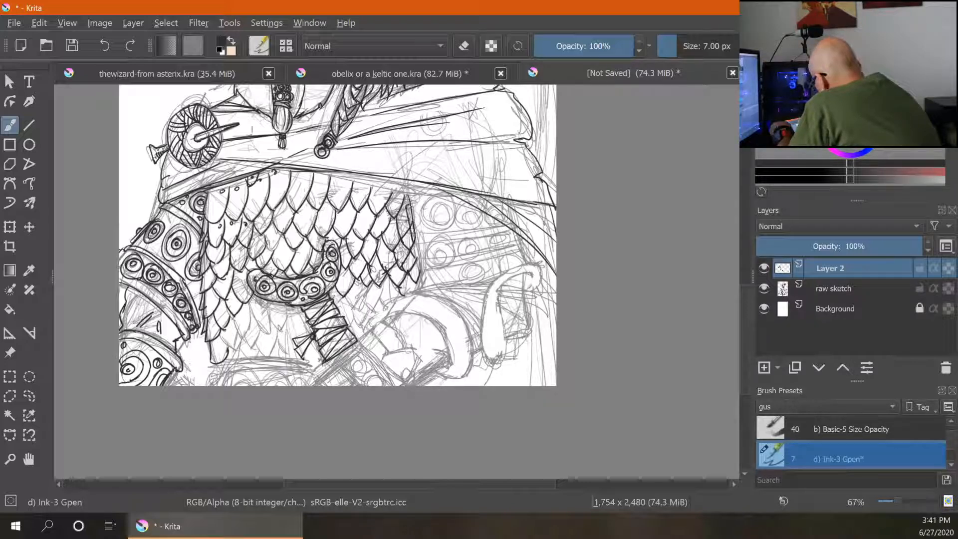
- Ink the right forearm bracer with its row of circle ornaments, erasing a small stray mark
{"action": "mouse_move", "coordinate": [409, 193]}
{"action": "left_mouse_down"}
{"action": "mouse_move", "coordinate": [412, 204]}
{"action": "mouse_move", "coordinate": [517, 227]}
{"action": "left_mouse_up"}
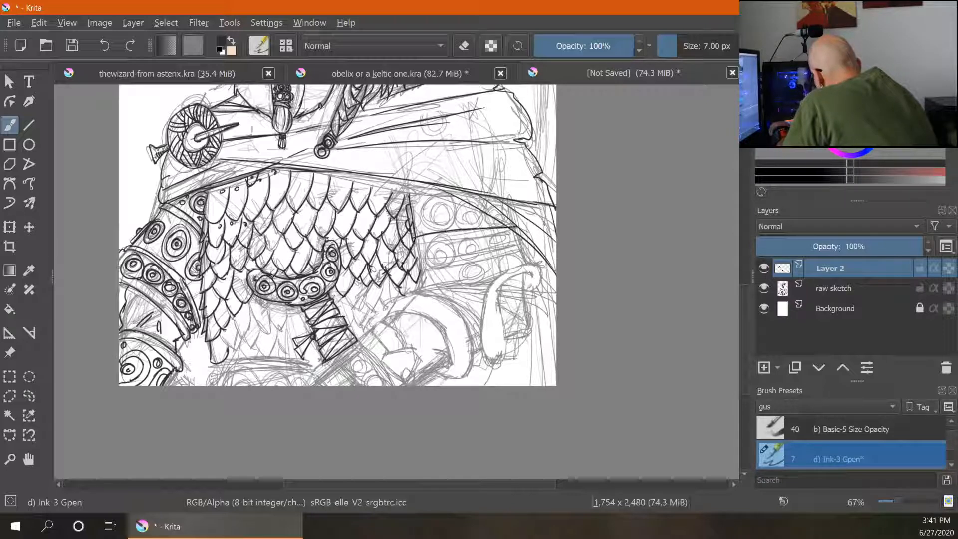
{"action": "left_click_drag", "start_coordinate": [411, 248], "coordinate": [517, 230]}
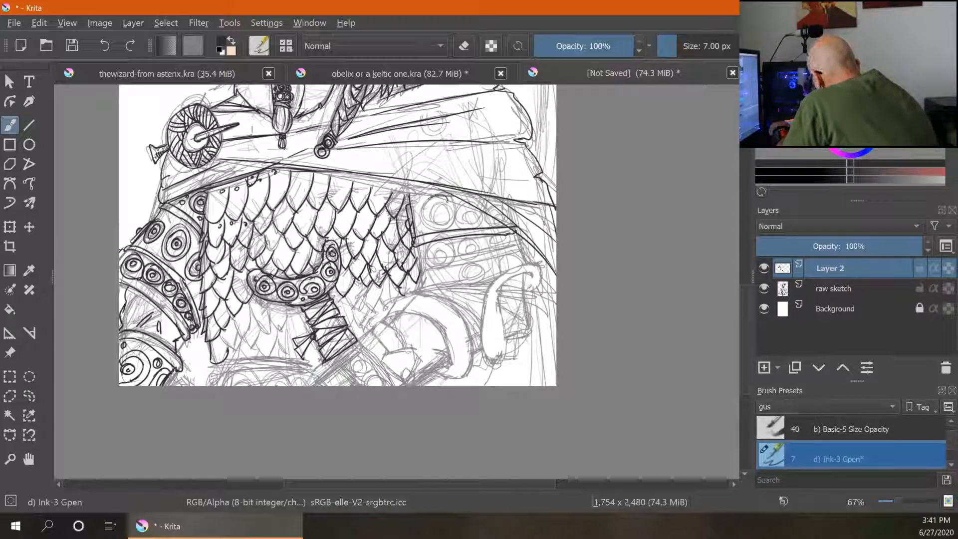
{"action": "mouse_move", "coordinate": [447, 201]}
{"action": "left_mouse_down"}
{"action": "mouse_move", "coordinate": [447, 223]}
{"action": "mouse_move", "coordinate": [443, 210]}
{"action": "left_mouse_up"}
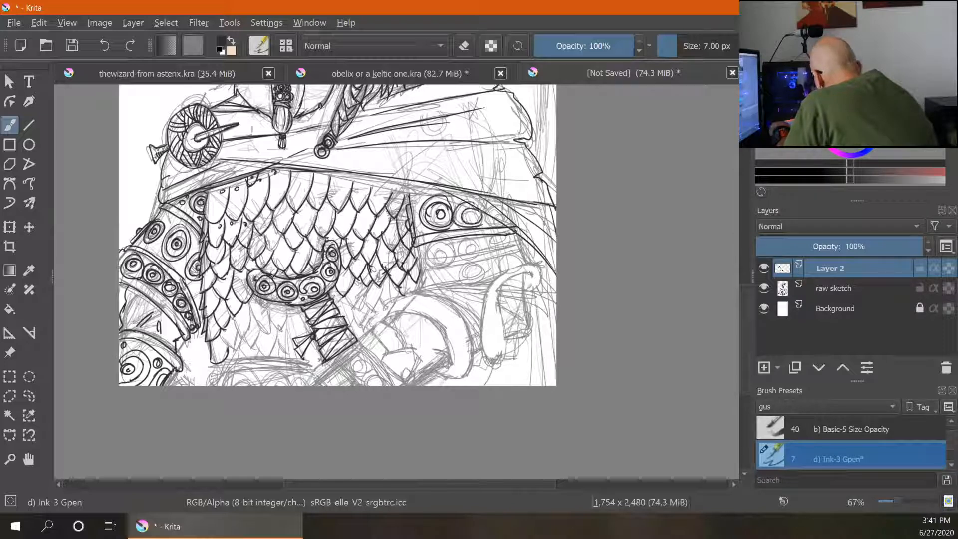
{"action": "mouse_move", "coordinate": [495, 215]}
{"action": "left_mouse_down"}
{"action": "mouse_move", "coordinate": [493, 226]}
{"action": "mouse_move", "coordinate": [443, 243]}
{"action": "mouse_move", "coordinate": [433, 275]}
{"action": "mouse_move", "coordinate": [445, 243]}
{"action": "mouse_move", "coordinate": [443, 259]}
{"action": "left_mouse_up"}
{"action": "left_click_drag", "start_coordinate": [412, 252], "coordinate": [420, 281]}
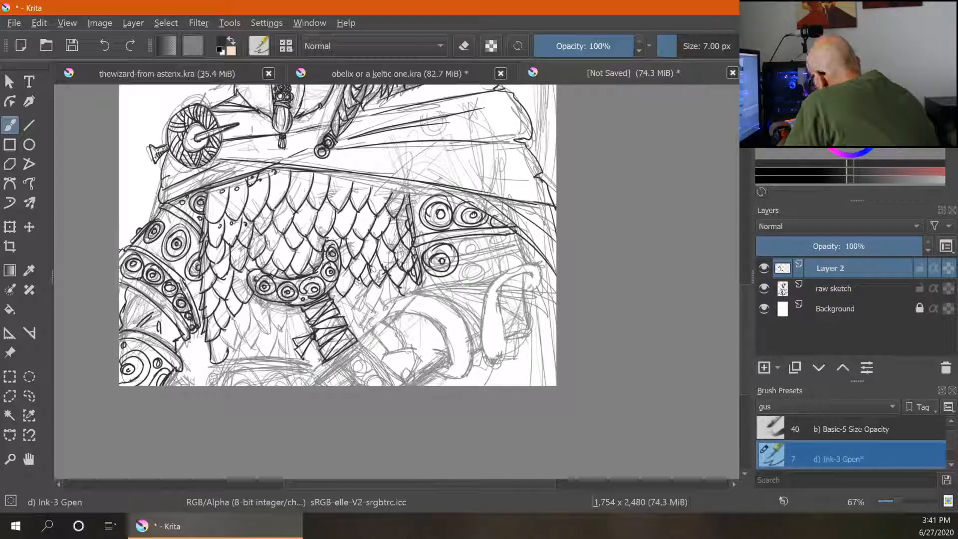
{"action": "key", "text": "e"}
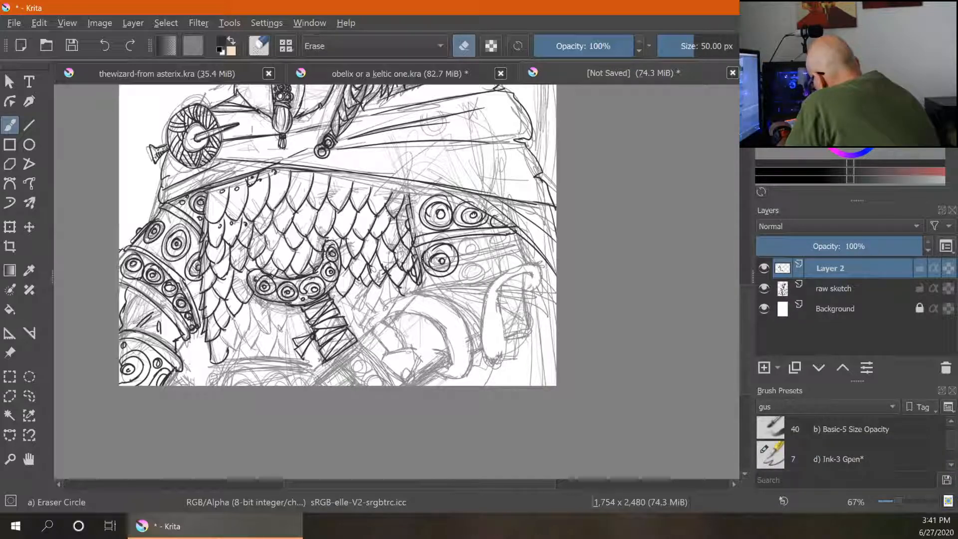
{"action": "left_click_drag", "start_coordinate": [415, 257], "coordinate": [417, 263]}
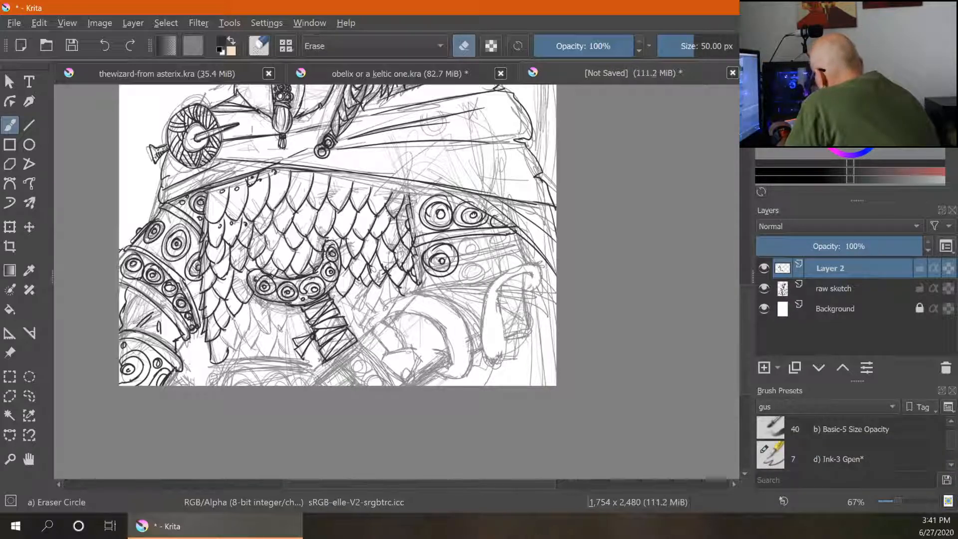
{"action": "key", "text": "e"}
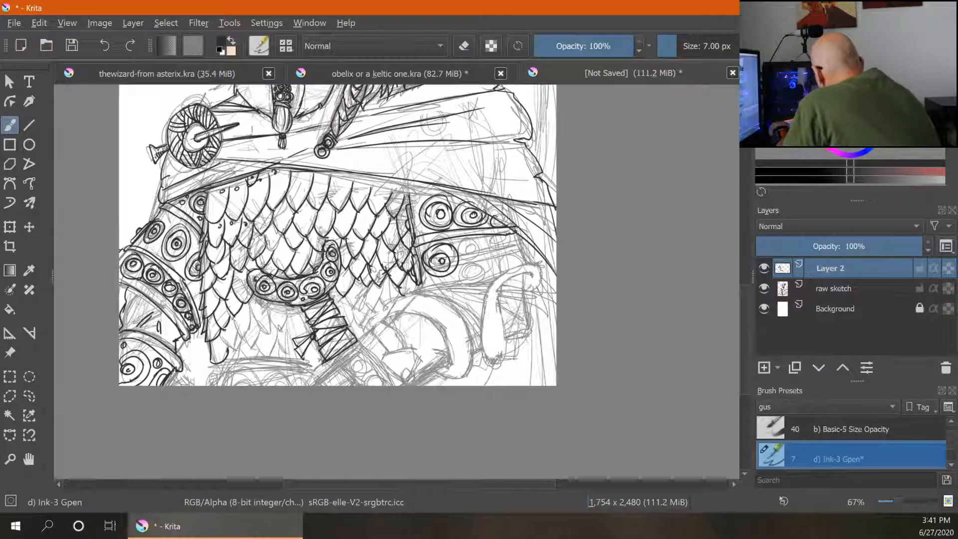
- Ink the bracer's lower edge, more circle ornaments and the curled shape below it
{"action": "left_click_drag", "start_coordinate": [419, 285], "coordinate": [485, 281]}
{"action": "mouse_move", "coordinate": [416, 286]}
{"action": "left_mouse_down"}
{"action": "mouse_move", "coordinate": [487, 292]}
{"action": "mouse_move", "coordinate": [530, 306]}
{"action": "mouse_move", "coordinate": [541, 321]}
{"action": "left_mouse_up"}
{"action": "left_click_drag", "start_coordinate": [524, 297], "coordinate": [547, 315]}
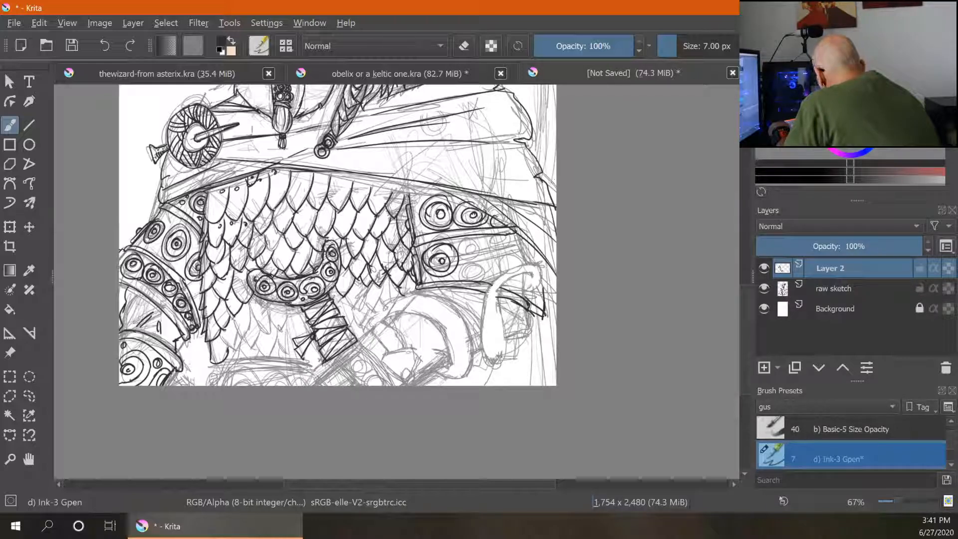
{"action": "mouse_move", "coordinate": [474, 244]}
{"action": "left_mouse_down"}
{"action": "mouse_move", "coordinate": [477, 275]}
{"action": "mouse_move", "coordinate": [462, 274]}
{"action": "mouse_move", "coordinate": [508, 255]}
{"action": "left_mouse_up"}
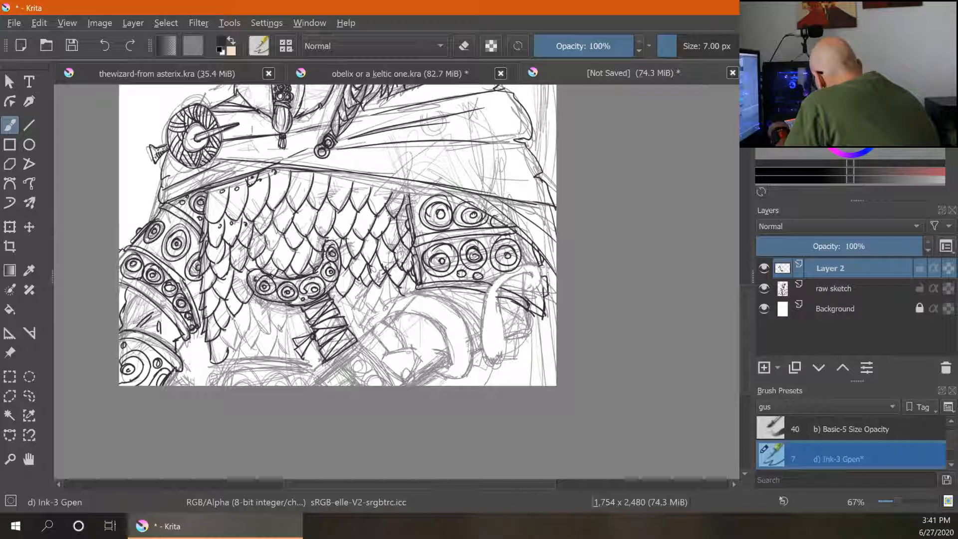
{"action": "left_click_drag", "start_coordinate": [506, 275], "coordinate": [480, 327]}
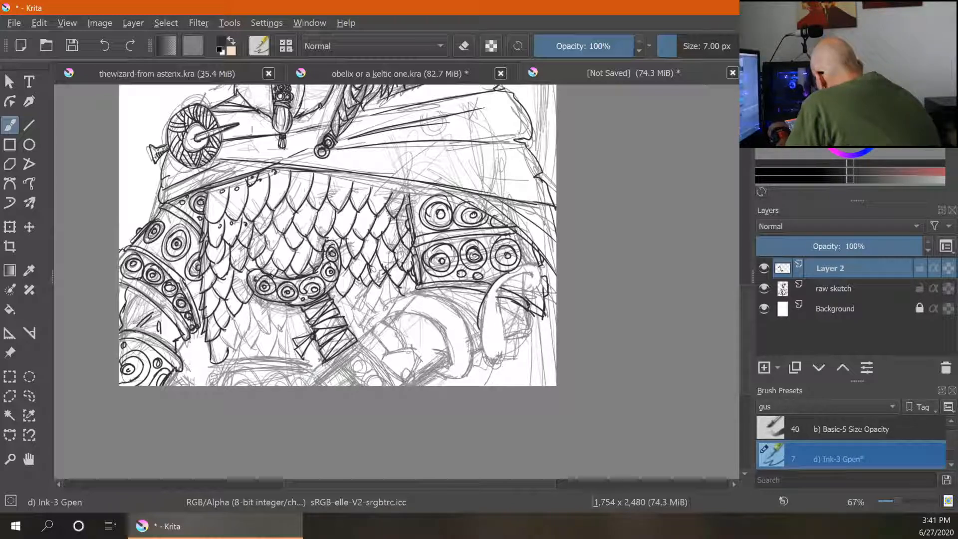
{"action": "left_click_drag", "start_coordinate": [497, 285], "coordinate": [508, 357]}
{"action": "left_click_drag", "start_coordinate": [485, 319], "coordinate": [475, 354]}
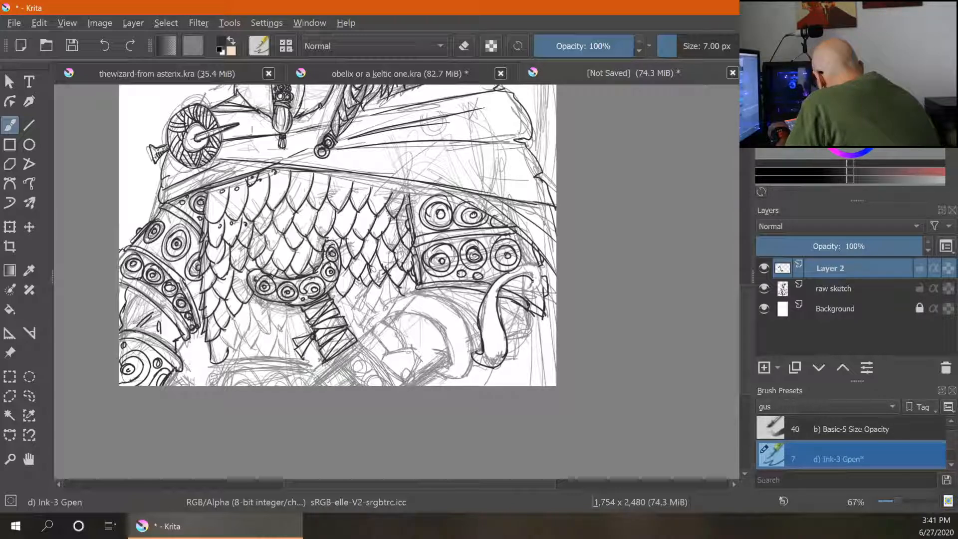
{"action": "left_click_drag", "start_coordinate": [530, 282], "coordinate": [529, 288]}
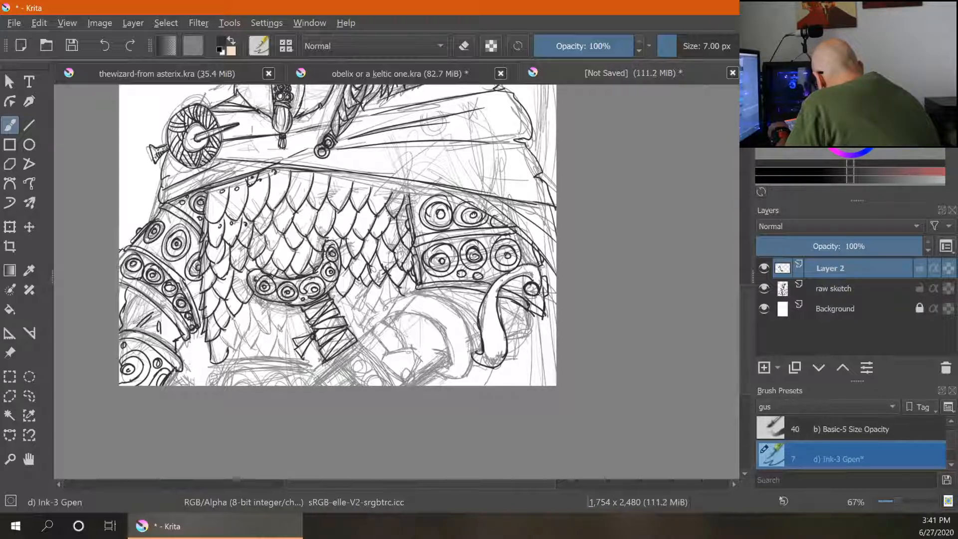
- Ink the lower forearm and fist beneath the bracer, adding spiral ornaments
{"action": "mouse_move", "coordinate": [412, 294]}
{"action": "left_mouse_down"}
{"action": "mouse_move", "coordinate": [389, 316]}
{"action": "mouse_move", "coordinate": [453, 355]}
{"action": "left_mouse_up"}
{"action": "mouse_move", "coordinate": [412, 294]}
{"action": "left_mouse_down"}
{"action": "mouse_move", "coordinate": [470, 344]}
{"action": "mouse_move", "coordinate": [464, 375]}
{"action": "mouse_move", "coordinate": [419, 383]}
{"action": "left_mouse_up"}
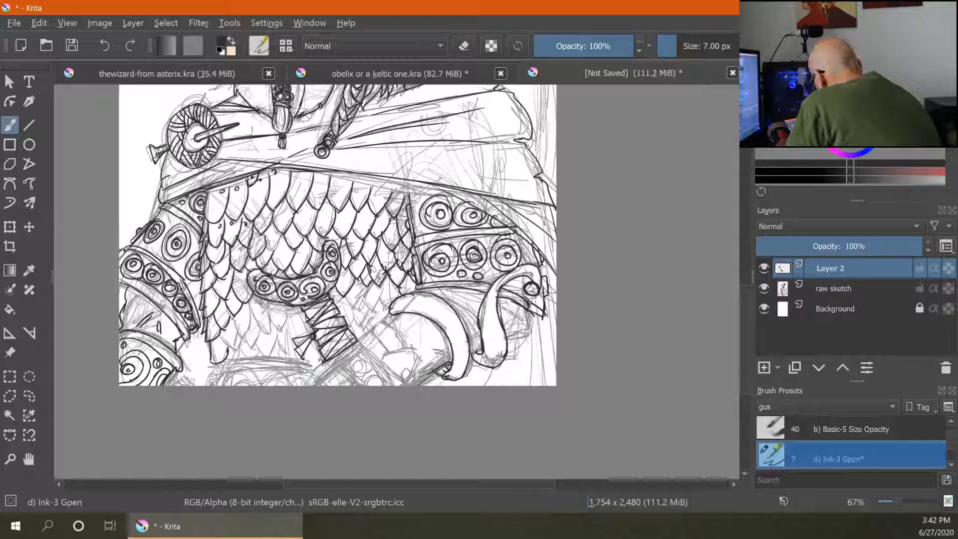
{"action": "left_click_drag", "start_coordinate": [391, 313], "coordinate": [358, 341]}
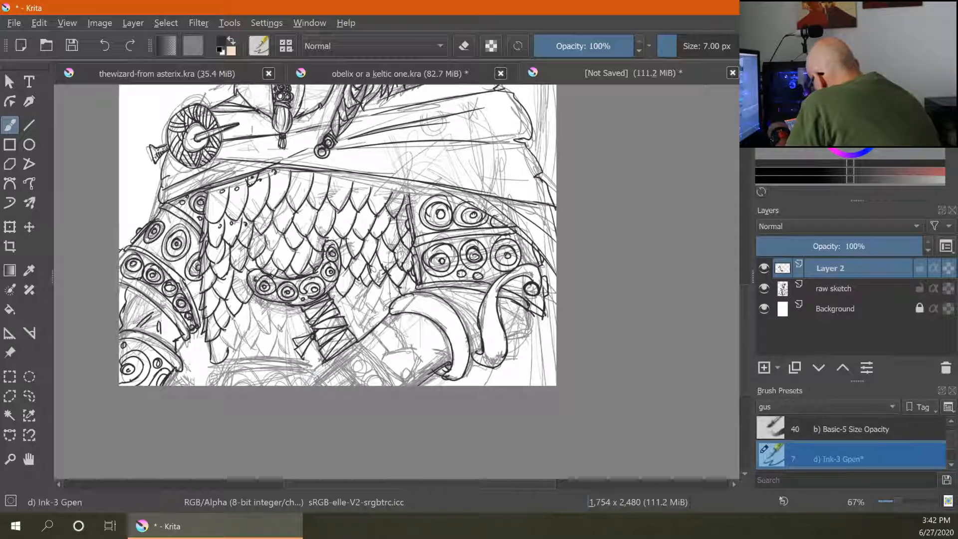
{"action": "key", "text": "e"}
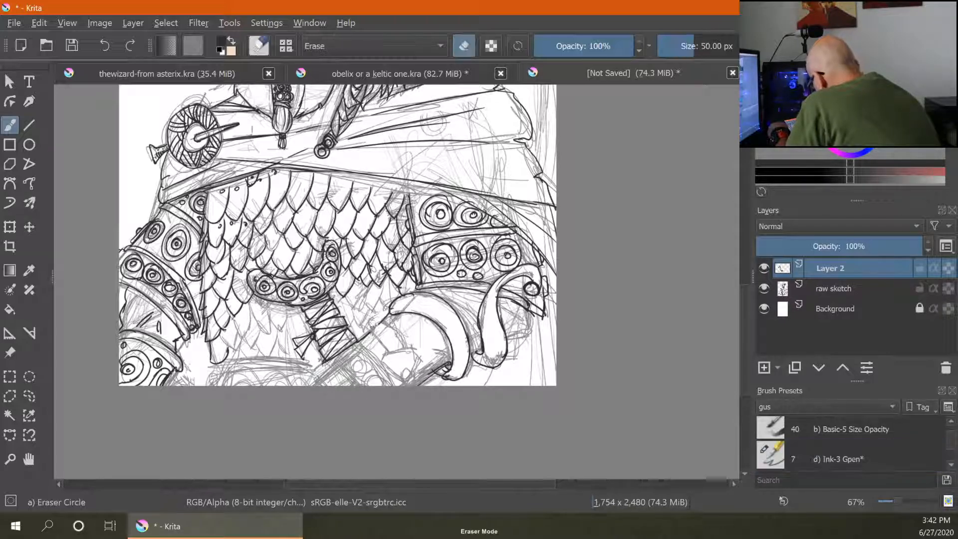
{"action": "key", "text": "e"}
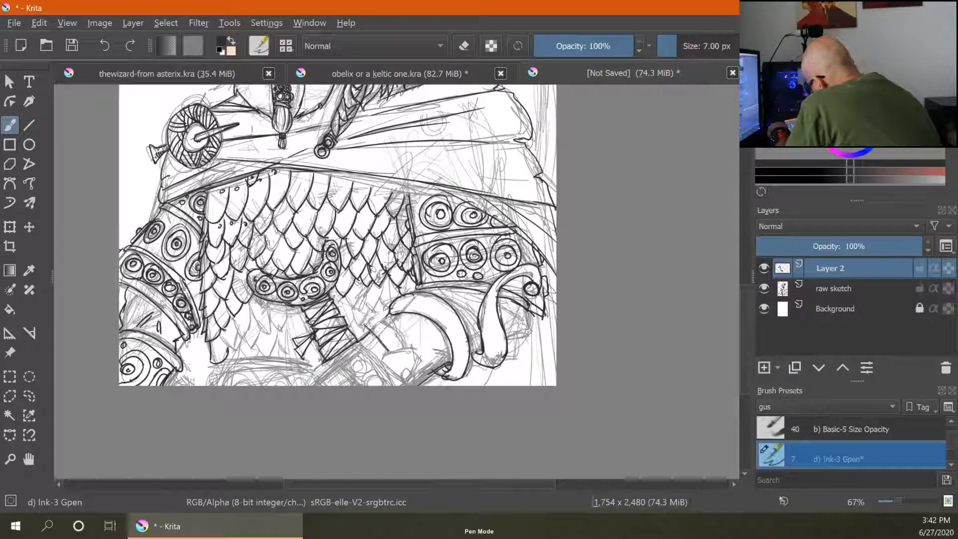
{"action": "mouse_move", "coordinate": [366, 325]}
{"action": "left_mouse_down"}
{"action": "mouse_move", "coordinate": [387, 315]}
{"action": "mouse_move", "coordinate": [410, 350]}
{"action": "mouse_move", "coordinate": [393, 351]}
{"action": "mouse_move", "coordinate": [420, 362]}
{"action": "left_mouse_up"}
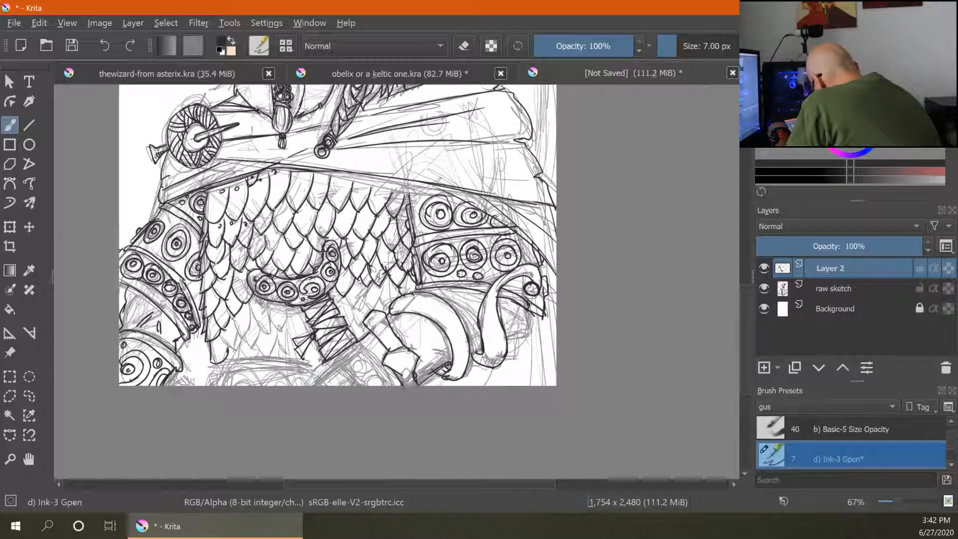
{"action": "left_click_drag", "start_coordinate": [386, 366], "coordinate": [398, 376]}
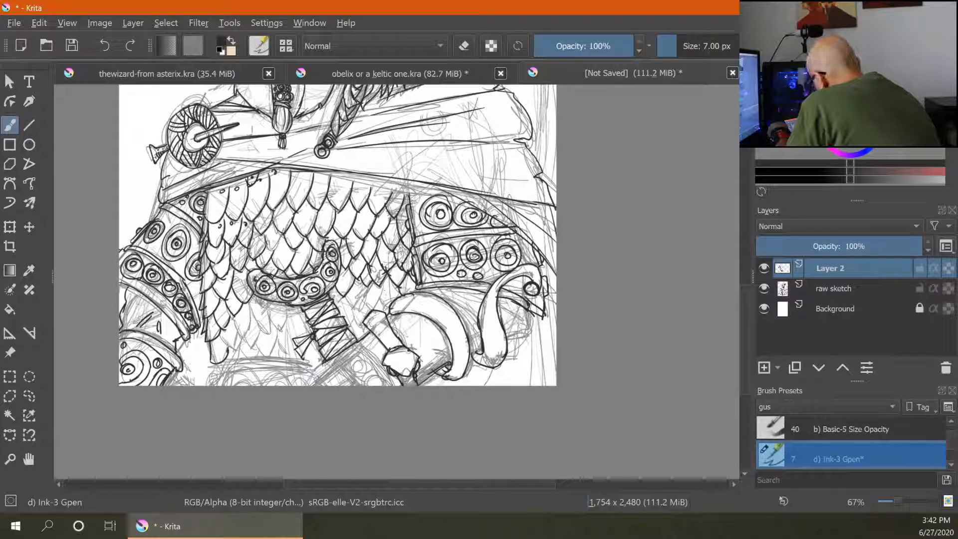
{"action": "mouse_move", "coordinate": [367, 328]}
{"action": "left_mouse_down"}
{"action": "mouse_move", "coordinate": [455, 352]}
{"action": "mouse_move", "coordinate": [385, 302]}
{"action": "mouse_move", "coordinate": [362, 341]}
{"action": "left_mouse_up"}
{"action": "mouse_move", "coordinate": [332, 370]}
{"action": "left_mouse_down"}
{"action": "mouse_move", "coordinate": [355, 385]}
{"action": "mouse_move", "coordinate": [325, 383]}
{"action": "left_mouse_up"}
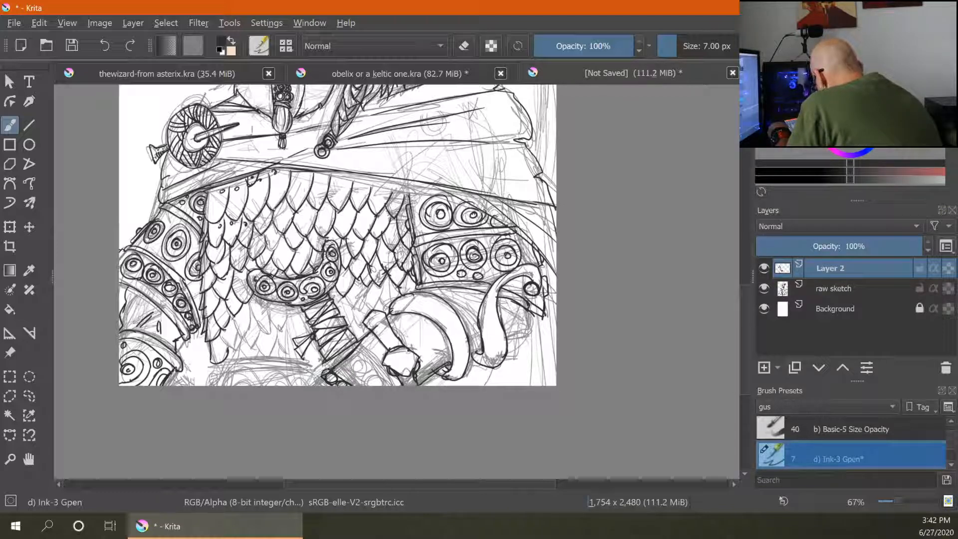
{"action": "left_click_drag", "start_coordinate": [372, 370], "coordinate": [383, 363]}
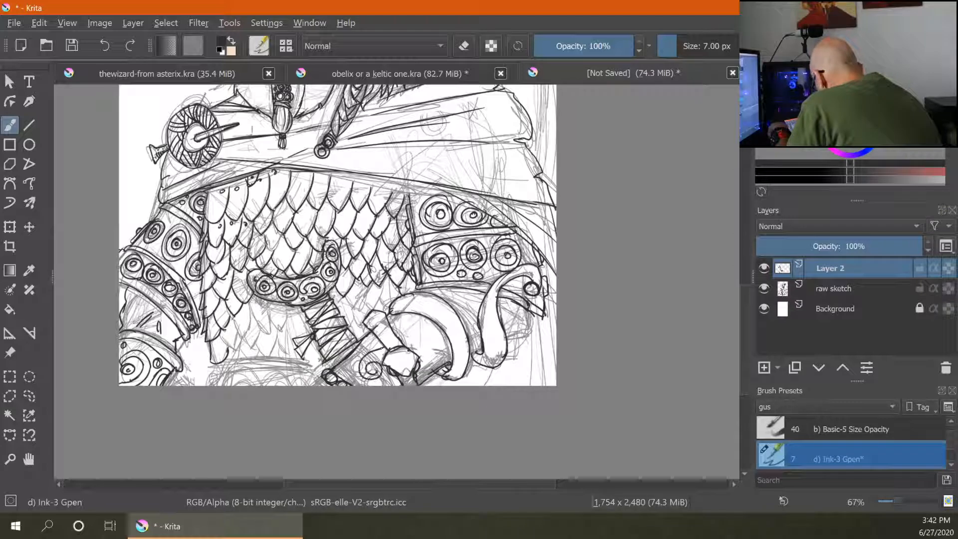
{"action": "mouse_move", "coordinate": [421, 333]}
{"action": "left_mouse_down"}
{"action": "mouse_move", "coordinate": [414, 336]}
{"action": "mouse_move", "coordinate": [430, 341]}
{"action": "mouse_move", "coordinate": [397, 326]}
{"action": "mouse_move", "coordinate": [405, 319]}
{"action": "mouse_move", "coordinate": [352, 364]}
{"action": "left_mouse_up"}
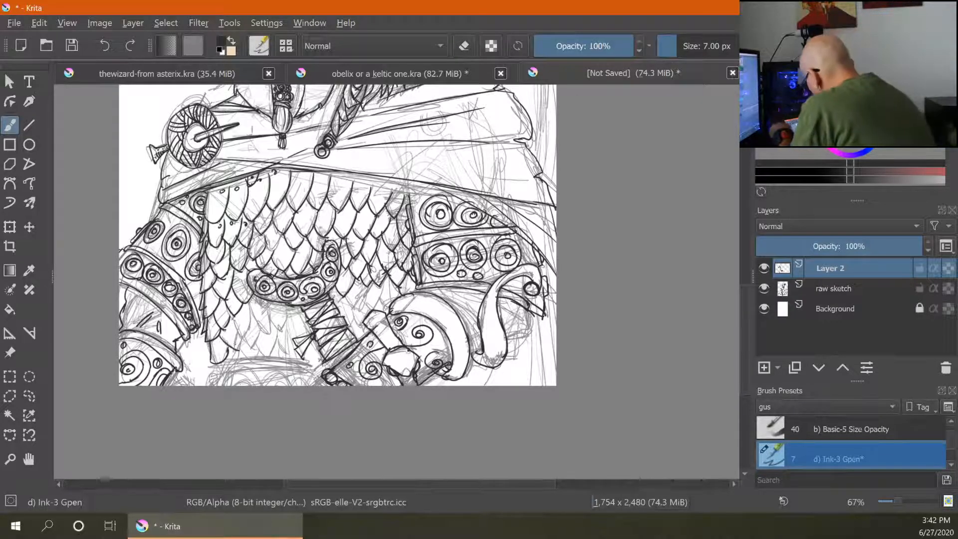
- Ink the lines below the scales at the bottom of the torso and the figure's right outline
{"action": "mouse_move", "coordinate": [239, 318]}
{"action": "left_mouse_down"}
{"action": "mouse_move", "coordinate": [255, 335]}
{"action": "mouse_move", "coordinate": [265, 313]}
{"action": "mouse_move", "coordinate": [296, 337]}
{"action": "mouse_move", "coordinate": [307, 316]}
{"action": "mouse_move", "coordinate": [288, 349]}
{"action": "mouse_move", "coordinate": [269, 358]}
{"action": "left_mouse_up"}
{"action": "mouse_move", "coordinate": [254, 341]}
{"action": "left_mouse_down"}
{"action": "mouse_move", "coordinate": [270, 358]}
{"action": "mouse_move", "coordinate": [319, 358]}
{"action": "left_mouse_up"}
{"action": "left_click_drag", "start_coordinate": [220, 373], "coordinate": [325, 367]}
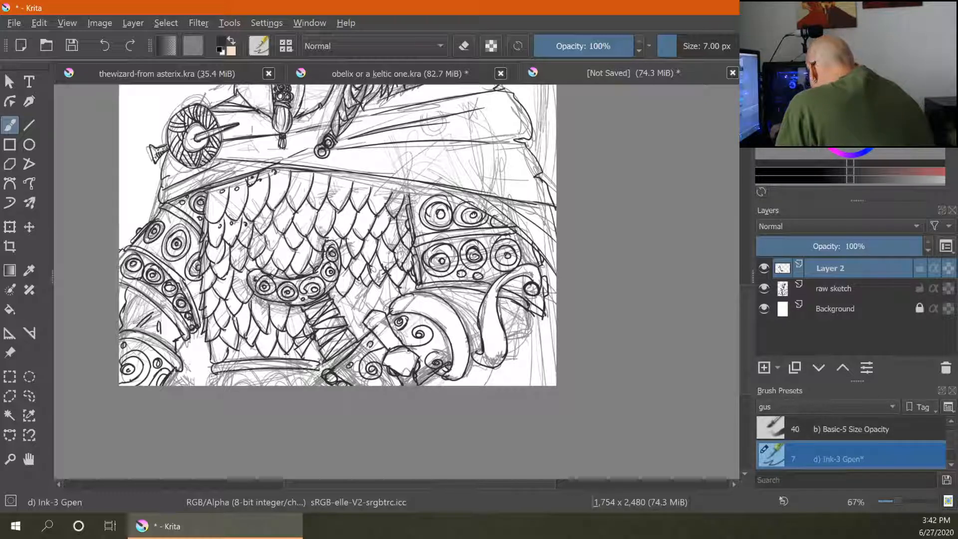
{"action": "mouse_move", "coordinate": [253, 371]}
{"action": "left_mouse_down"}
{"action": "mouse_move", "coordinate": [276, 367]}
{"action": "mouse_move", "coordinate": [237, 355]}
{"action": "mouse_move", "coordinate": [260, 360]}
{"action": "left_mouse_up"}
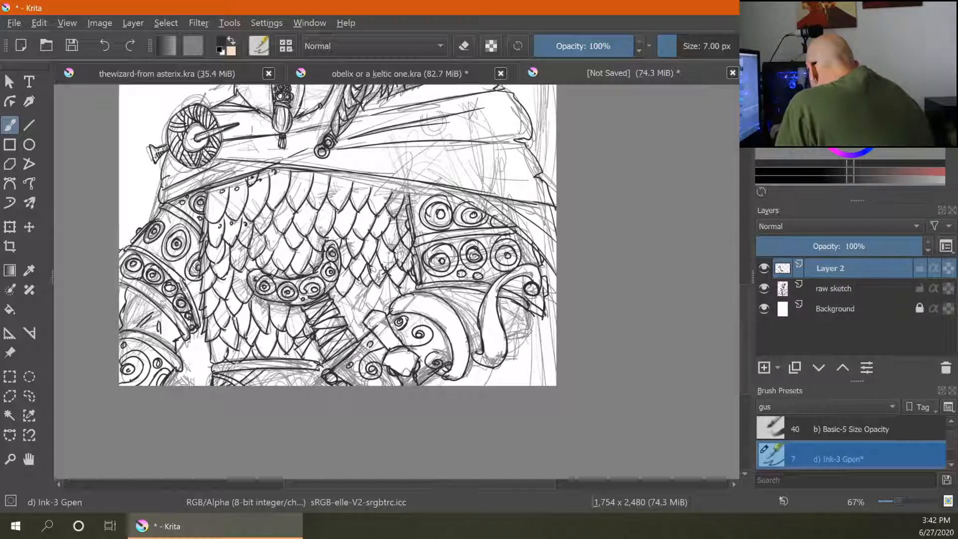
{"action": "mouse_move", "coordinate": [260, 375]}
{"action": "left_mouse_down"}
{"action": "mouse_move", "coordinate": [270, 385]}
{"action": "mouse_move", "coordinate": [315, 370]}
{"action": "left_mouse_up"}
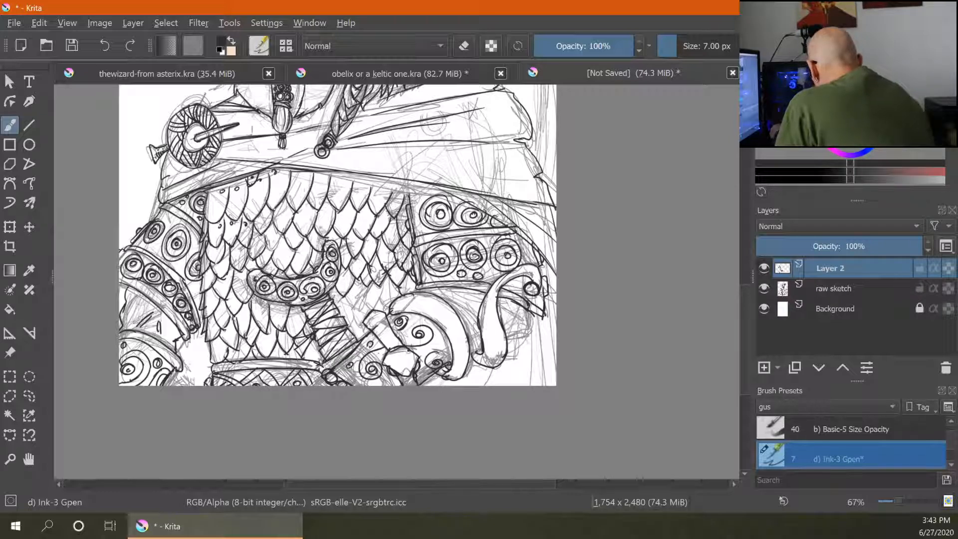
{"action": "mouse_move", "coordinate": [534, 327]}
{"action": "left_mouse_down"}
{"action": "mouse_move", "coordinate": [527, 386]}
{"action": "mouse_move", "coordinate": [543, 387]}
{"action": "left_mouse_up"}
{"action": "left_click_drag", "start_coordinate": [555, 258], "coordinate": [552, 383]}
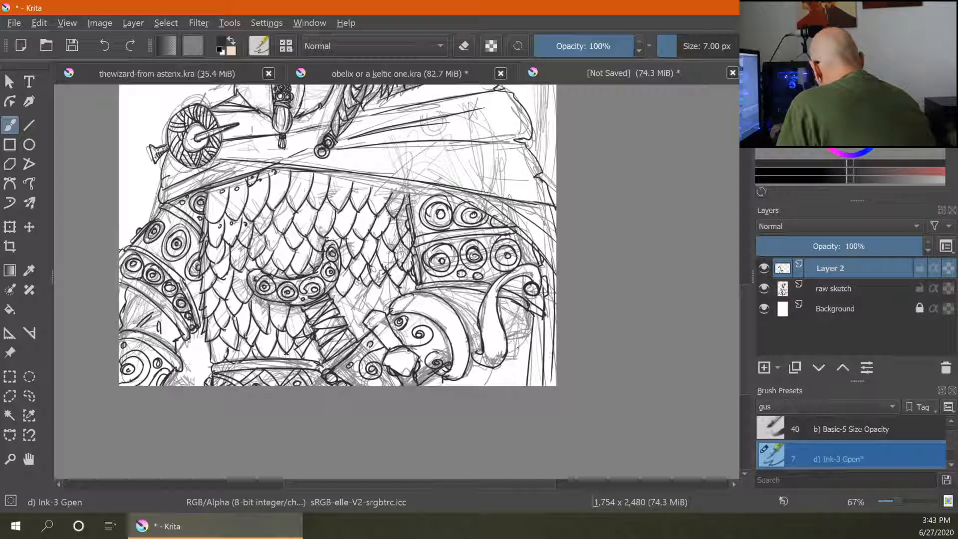
- Add small ink strokes to the fist beneath the bracer
{"action": "left_click_drag", "start_coordinate": [514, 343], "coordinate": [508, 350]}
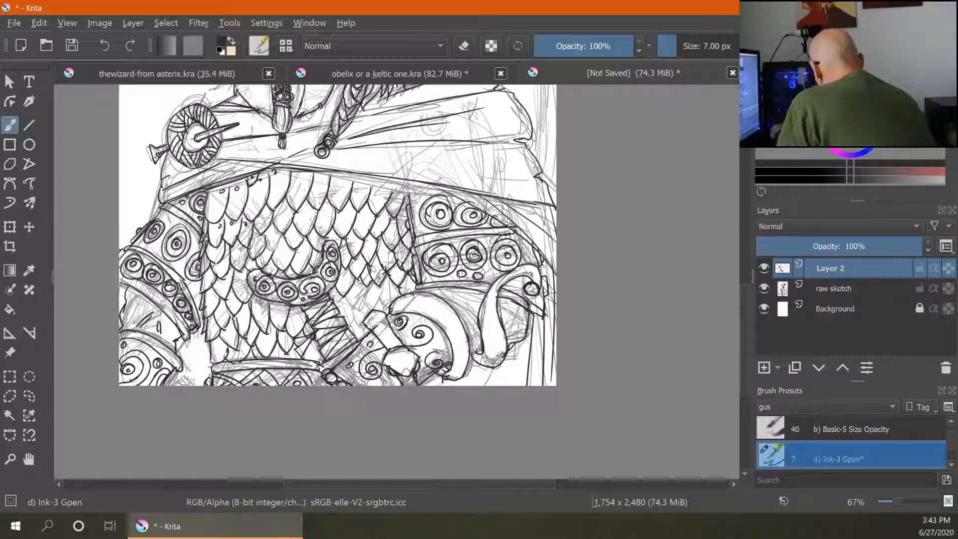
{"action": "left_click_drag", "start_coordinate": [510, 312], "coordinate": [502, 318]}
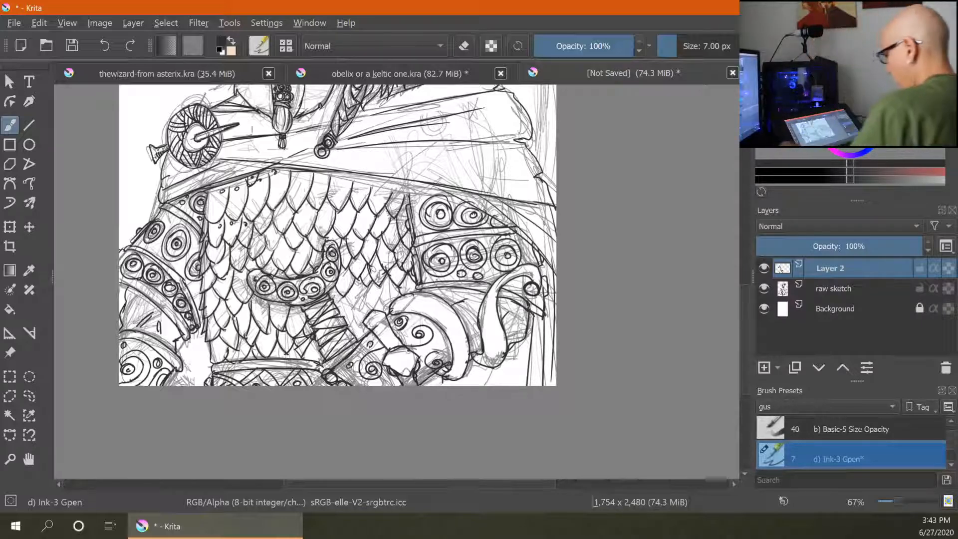
{"action": "key", "text": "ctrl+minus"}
{"action": "key", "text": "ctrl+minus"}
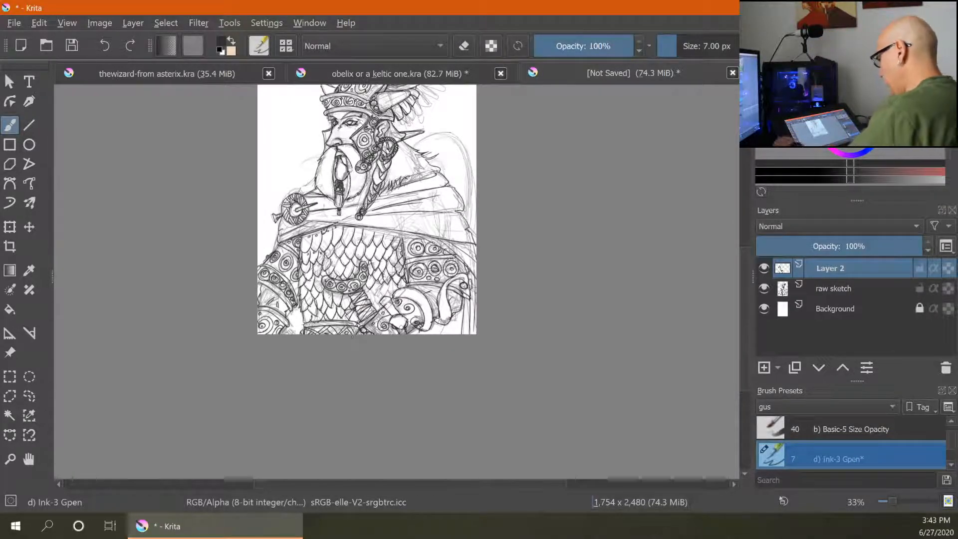
{"action": "key", "text": "ctrl+plus"}
{"action": "key", "text": "ctrl+plus"}
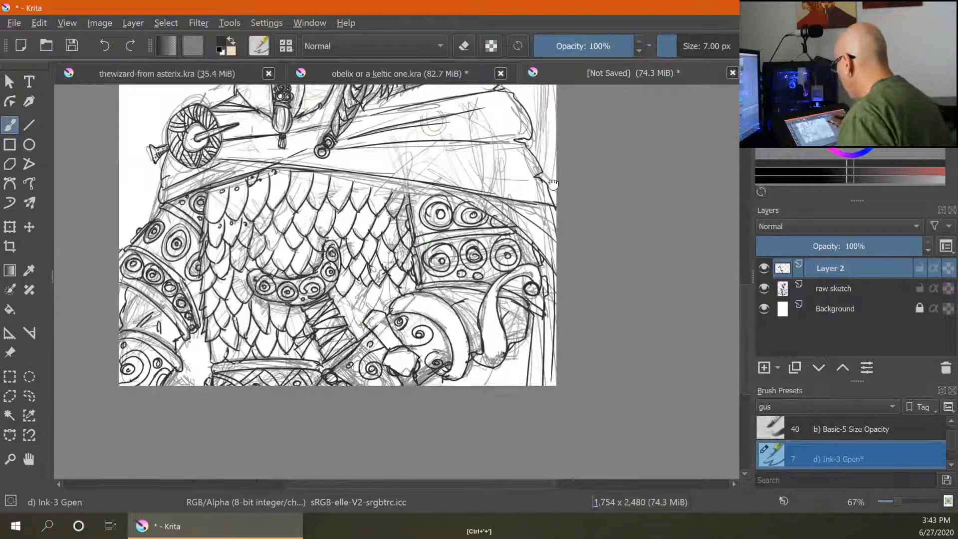
{"action": "left_click_drag", "start_coordinate": [553, 184], "coordinate": [526, 273]}
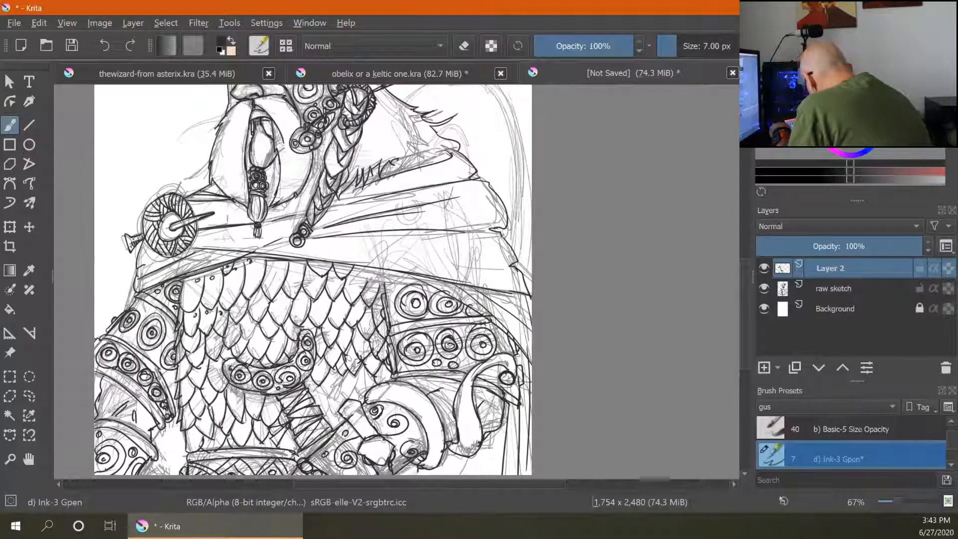
- Ink extra lines across the chest scales and dot the scales near the bottom of the torso
{"action": "left_click_drag", "start_coordinate": [353, 270], "coordinate": [363, 285]}
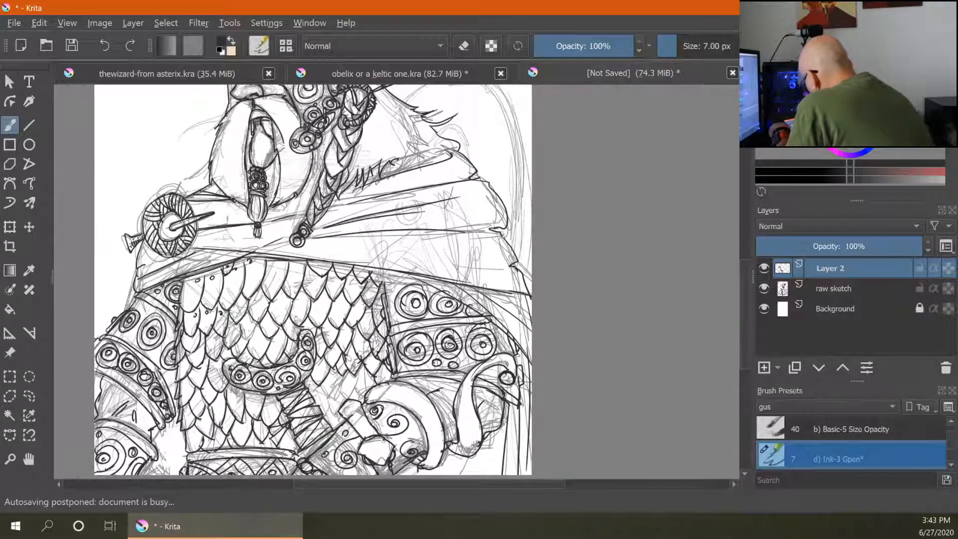
{"action": "mouse_move", "coordinate": [260, 296]}
{"action": "left_mouse_down"}
{"action": "mouse_move", "coordinate": [242, 345]}
{"action": "mouse_move", "coordinate": [279, 342]}
{"action": "mouse_move", "coordinate": [269, 317]}
{"action": "mouse_move", "coordinate": [304, 302]}
{"action": "left_mouse_up"}
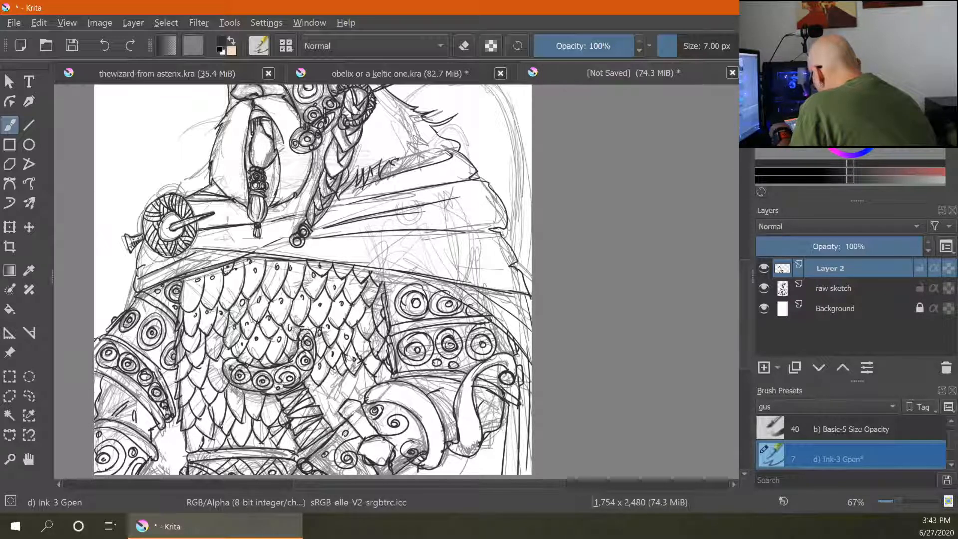
{"action": "left_click_drag", "start_coordinate": [321, 380], "coordinate": [333, 398]}
{"action": "mouse_move", "coordinate": [344, 374]}
{"action": "left_mouse_down"}
{"action": "mouse_move", "coordinate": [331, 396]}
{"action": "mouse_move", "coordinate": [364, 400]}
{"action": "left_mouse_up"}
{"action": "mouse_move", "coordinate": [370, 372]}
{"action": "left_mouse_down"}
{"action": "mouse_move", "coordinate": [363, 402]}
{"action": "mouse_move", "coordinate": [362, 380]}
{"action": "mouse_move", "coordinate": [381, 387]}
{"action": "left_mouse_up"}
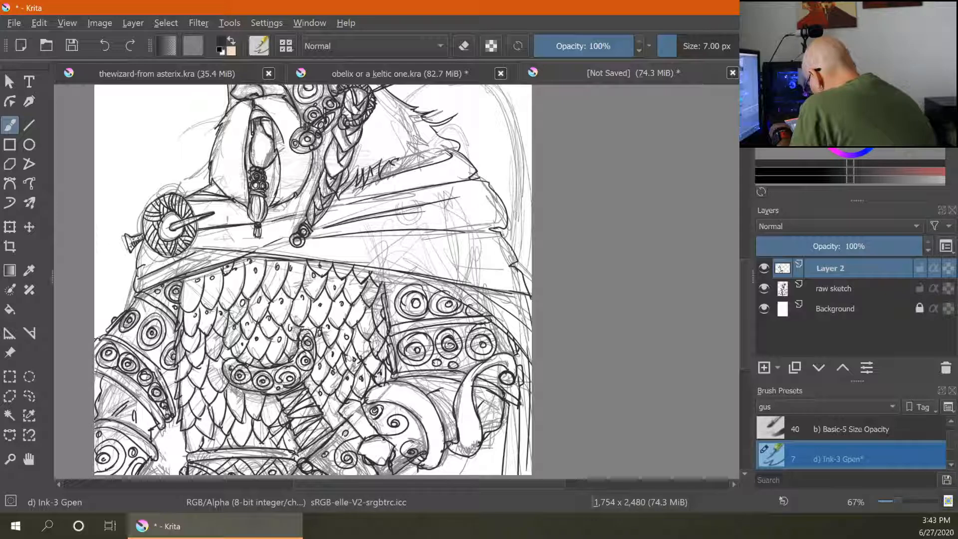
{"action": "left_click_drag", "start_coordinate": [260, 423], "coordinate": [260, 426]}
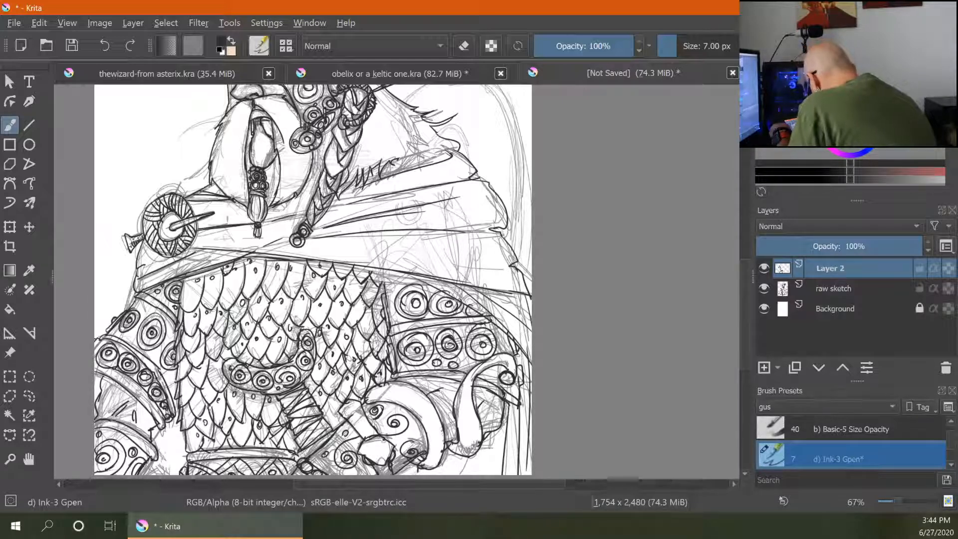
{"action": "left_click_drag", "start_coordinate": [269, 440], "coordinate": [264, 447]}
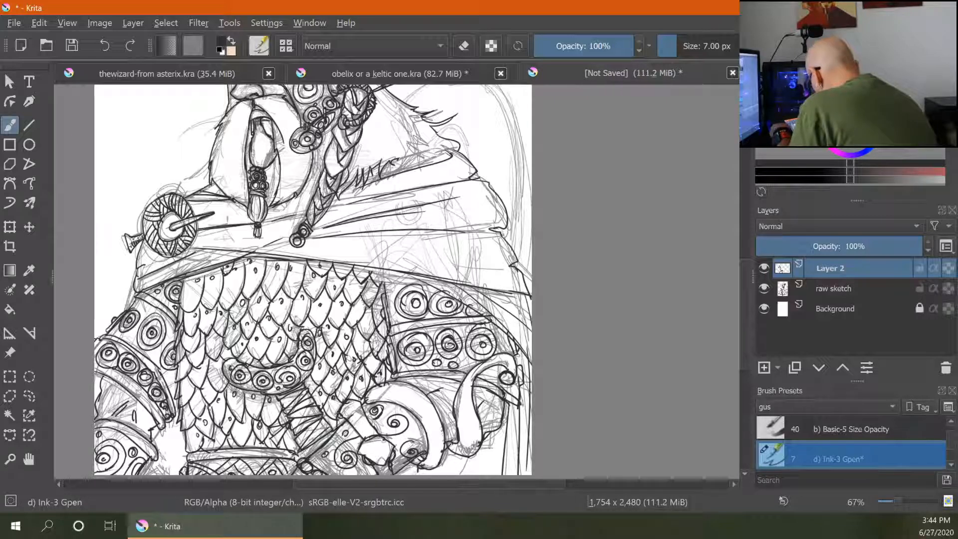
{"action": "left_click_drag", "start_coordinate": [202, 369], "coordinate": [201, 373]}
{"action": "left_click_drag", "start_coordinate": [198, 338], "coordinate": [194, 359]}
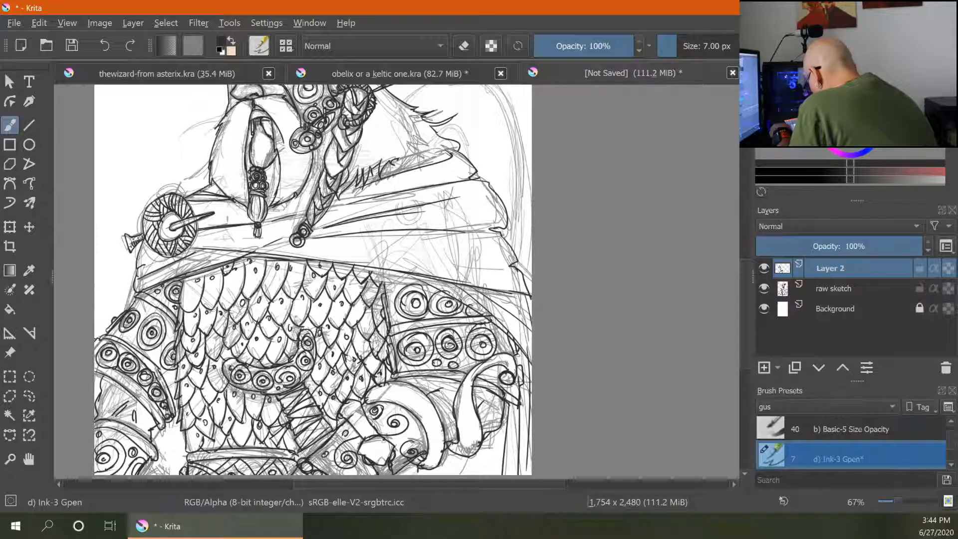
{"action": "left_click_drag", "start_coordinate": [183, 450], "coordinate": [182, 432]}
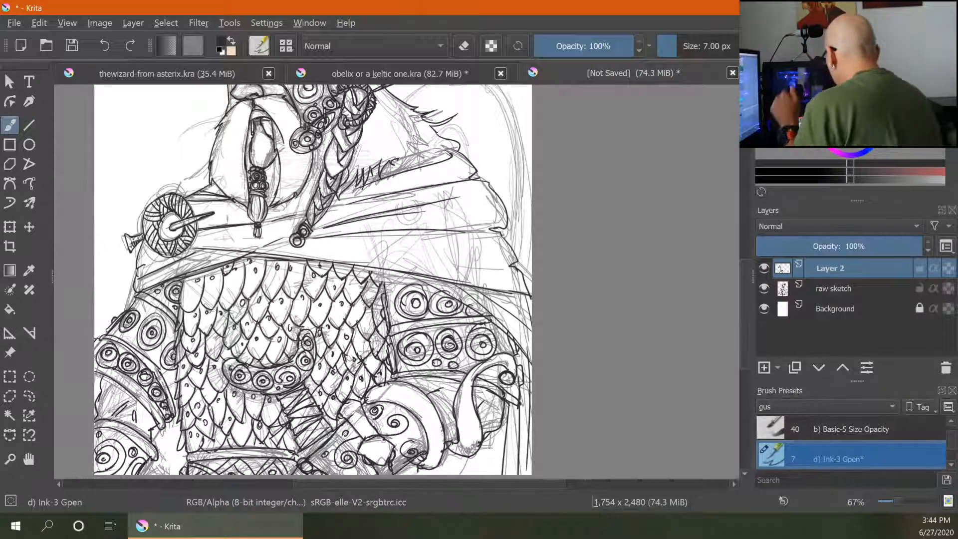
- Ink a short stroke along the figure's right shoulder outline
{"action": "left_click_drag", "start_coordinate": [624, 94], "coordinate": [571, 208]}
{"action": "mouse_move", "coordinate": [353, 212]}
{"action": "left_mouse_down"}
{"action": "mouse_move", "coordinate": [453, 245]}
{"action": "mouse_move", "coordinate": [463, 338]}
{"action": "left_mouse_up"}
{"action": "mouse_move", "coordinate": [440, 200]}
{"action": "left_mouse_down"}
{"action": "mouse_move", "coordinate": [462, 222]}
{"action": "mouse_move", "coordinate": [471, 376]}
{"action": "left_mouse_up"}
{"action": "mouse_move", "coordinate": [403, 263]}
{"action": "left_mouse_down"}
{"action": "mouse_move", "coordinate": [412, 252]}
{"action": "mouse_move", "coordinate": [424, 265]}
{"action": "mouse_move", "coordinate": [422, 288]}
{"action": "mouse_move", "coordinate": [417, 278]}
{"action": "mouse_move", "coordinate": [477, 316]}
{"action": "mouse_move", "coordinate": [472, 327]}
{"action": "left_mouse_up"}
{"action": "left_click_drag", "start_coordinate": [466, 236], "coordinate": [468, 262]}
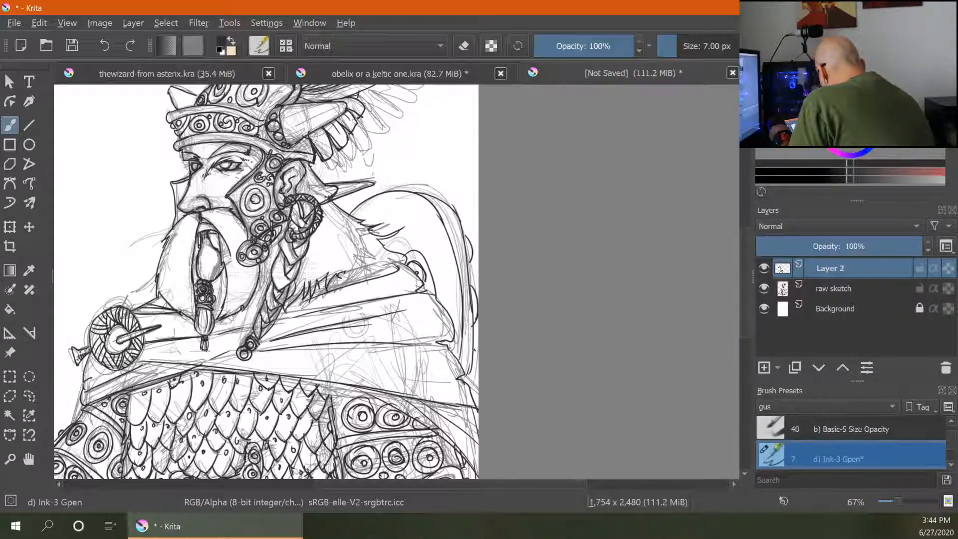
{"action": "left_click_drag", "start_coordinate": [476, 350], "coordinate": [469, 375]}
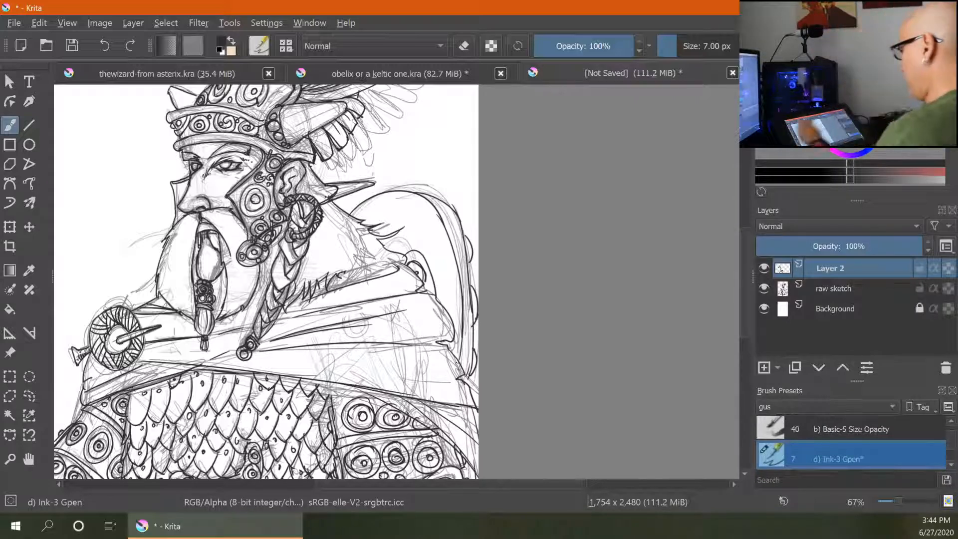
{"action": "key", "text": "ctrl+minus"}
{"action": "key", "text": "ctrl+minus"}
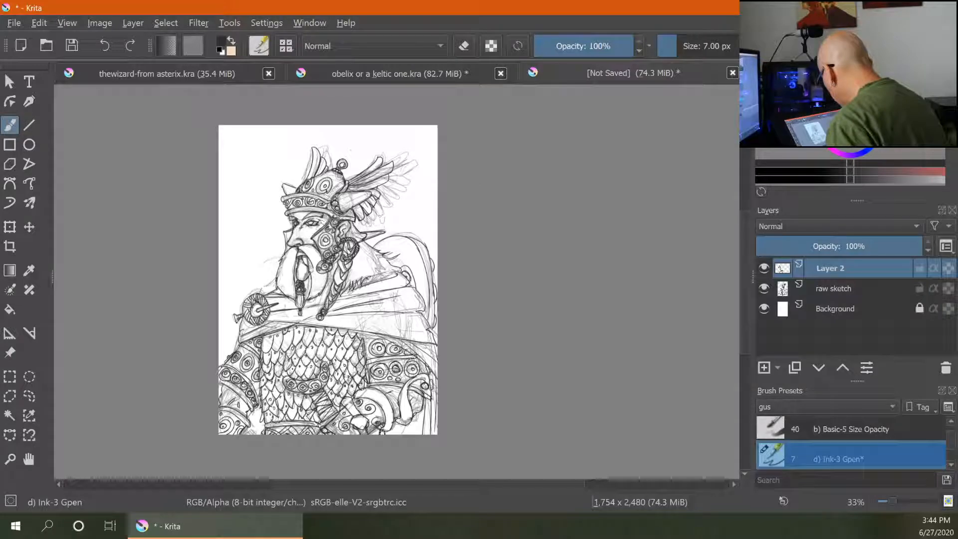
{"action": "key", "text": "ctrl+plus"}
{"action": "key", "text": "ctrl+plus"}
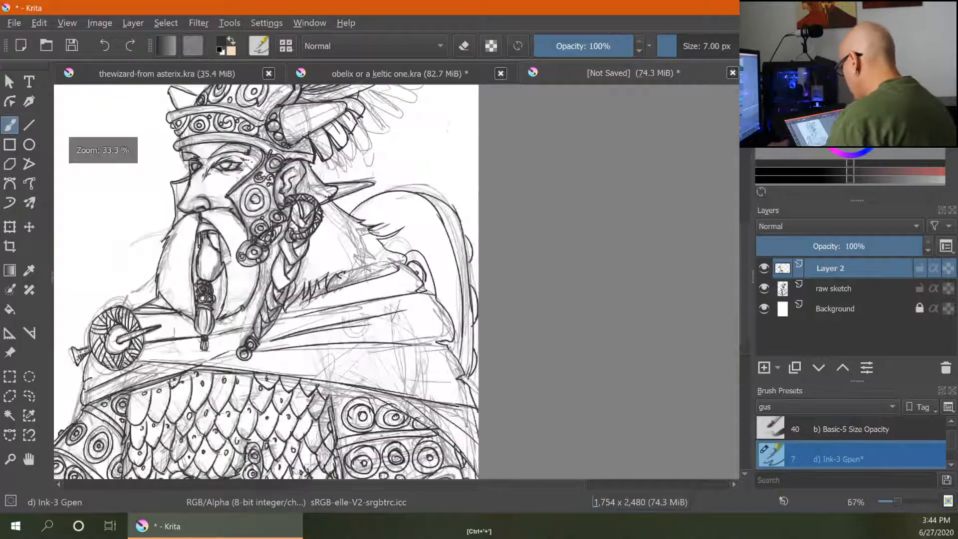
- Ink lines on the fist and hatch the curled shape beside it at the lower right
{"action": "left_click_drag", "start_coordinate": [539, 470], "coordinate": [541, 394]}
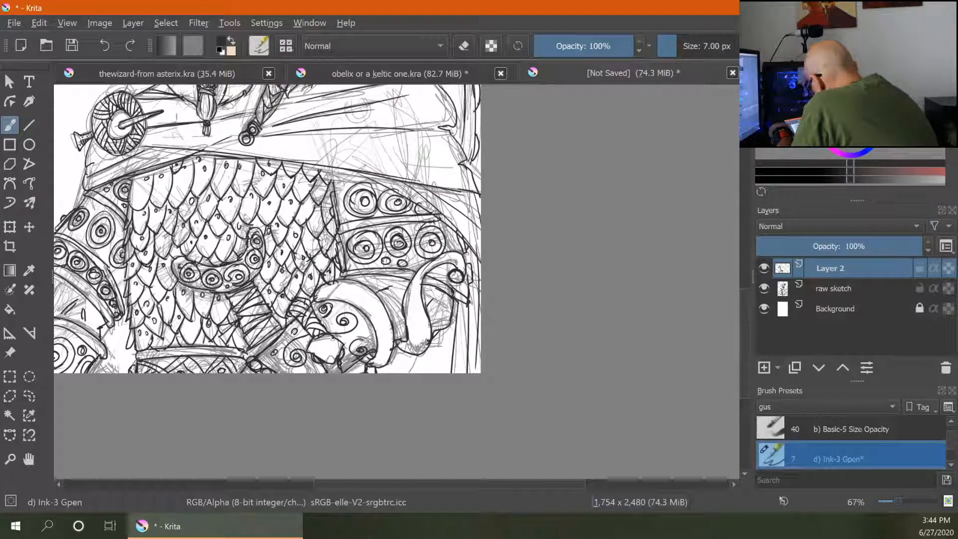
{"action": "mouse_move", "coordinate": [316, 300]}
{"action": "left_mouse_down"}
{"action": "mouse_move", "coordinate": [353, 280]}
{"action": "mouse_move", "coordinate": [367, 285]}
{"action": "left_mouse_up"}
{"action": "mouse_move", "coordinate": [369, 290]}
{"action": "left_mouse_down"}
{"action": "mouse_move", "coordinate": [375, 313]}
{"action": "mouse_move", "coordinate": [381, 288]}
{"action": "left_mouse_up"}
{"action": "mouse_move", "coordinate": [374, 326]}
{"action": "left_mouse_down"}
{"action": "mouse_move", "coordinate": [369, 312]}
{"action": "mouse_move", "coordinate": [386, 336]}
{"action": "mouse_move", "coordinate": [380, 344]}
{"action": "mouse_move", "coordinate": [430, 344]}
{"action": "mouse_move", "coordinate": [404, 339]}
{"action": "left_mouse_up"}
{"action": "right_click", "coordinate": [430, 357]}
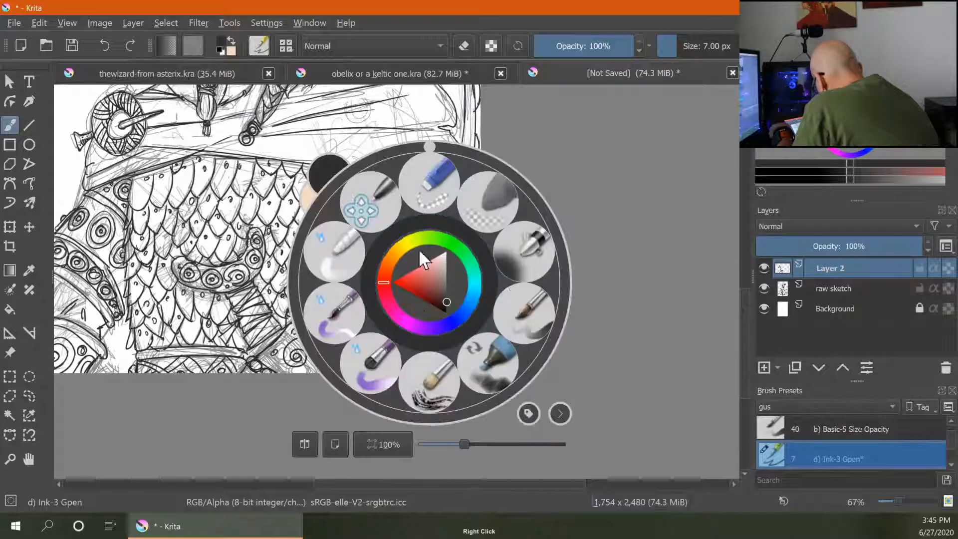
{"action": "key", "text": "e"}
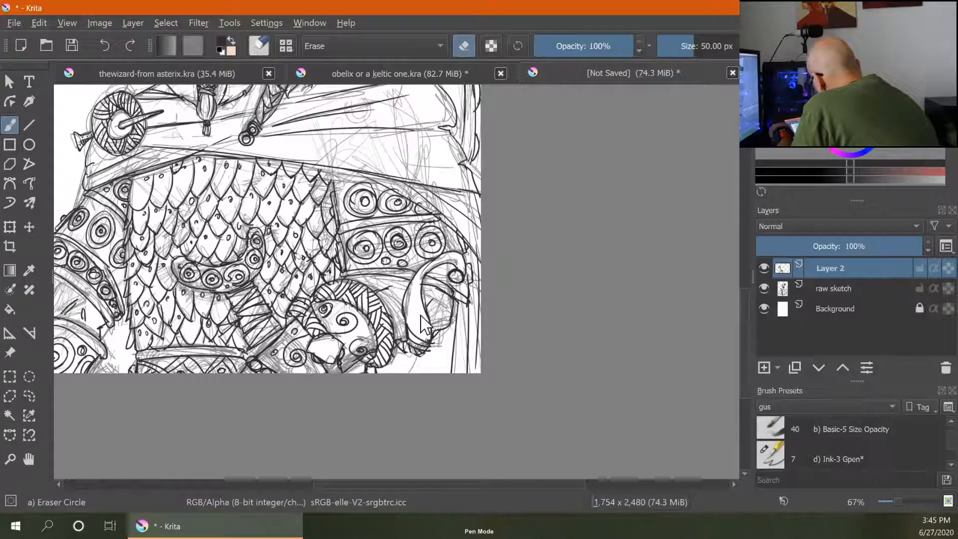
{"action": "key", "text": "e"}
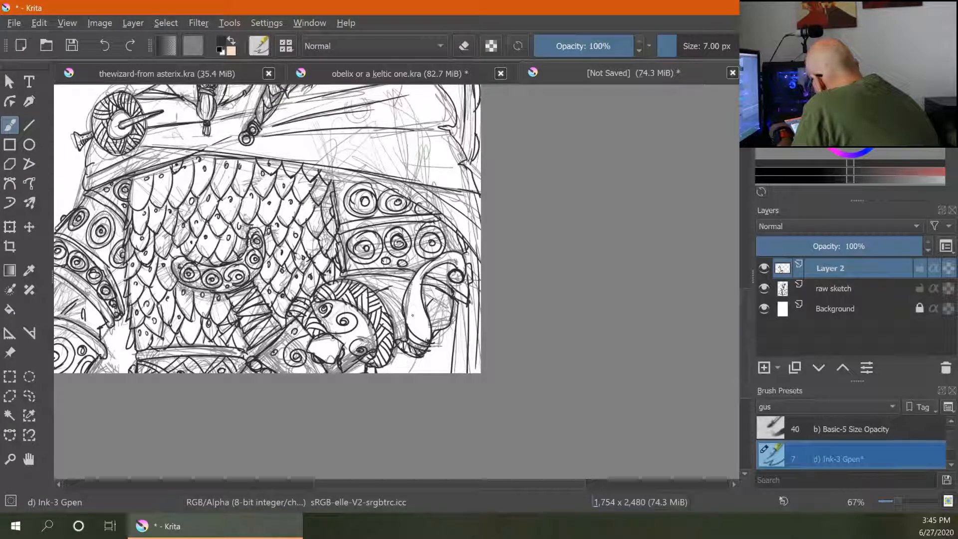
{"action": "left_click_drag", "start_coordinate": [409, 320], "coordinate": [428, 337]}
{"action": "mouse_move", "coordinate": [406, 304]}
{"action": "left_mouse_down"}
{"action": "mouse_move", "coordinate": [430, 328]}
{"action": "mouse_move", "coordinate": [427, 315]}
{"action": "left_mouse_up"}
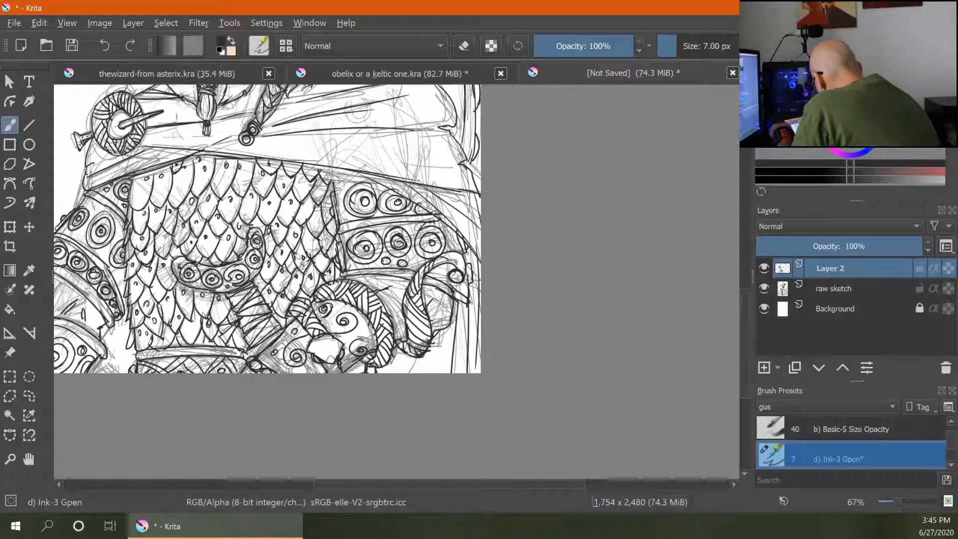
{"action": "left_click_drag", "start_coordinate": [446, 259], "coordinate": [434, 260]}
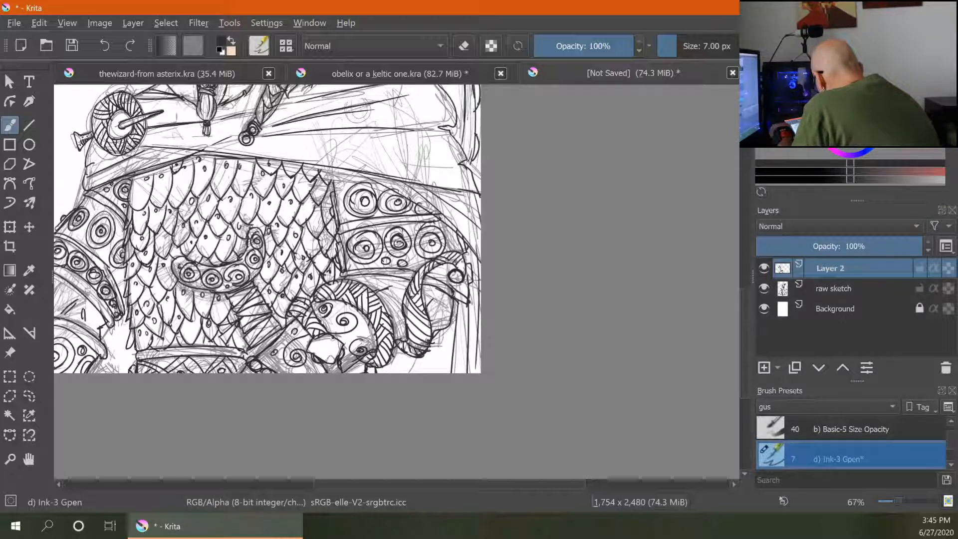
- Save the document as vercingentorix in the celts the war folder
{"action": "key", "text": "ctrl+minus"}
{"action": "key", "text": "ctrl+minus"}
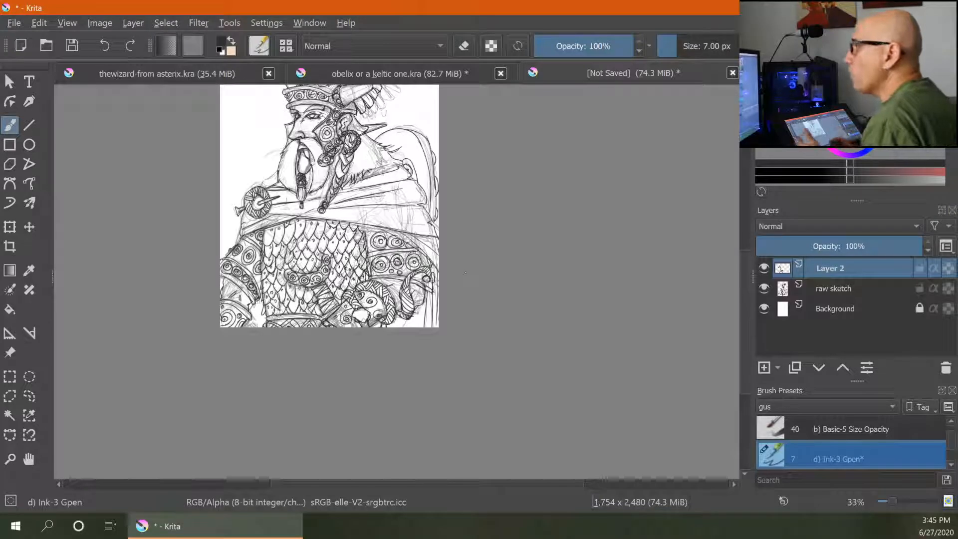
{"action": "left_click_drag", "start_coordinate": [395, 192], "coordinate": [405, 270]}
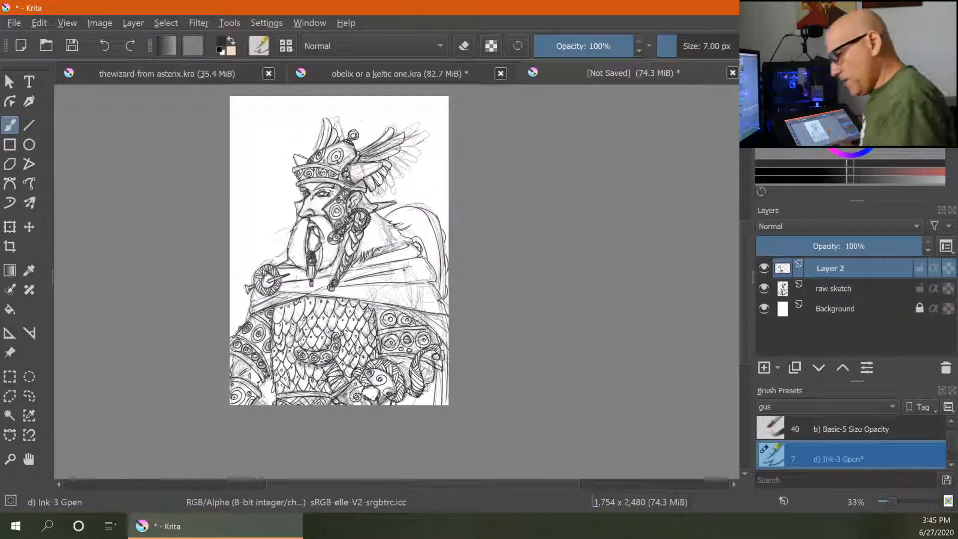
{"action": "key", "text": "ctrl+s"}
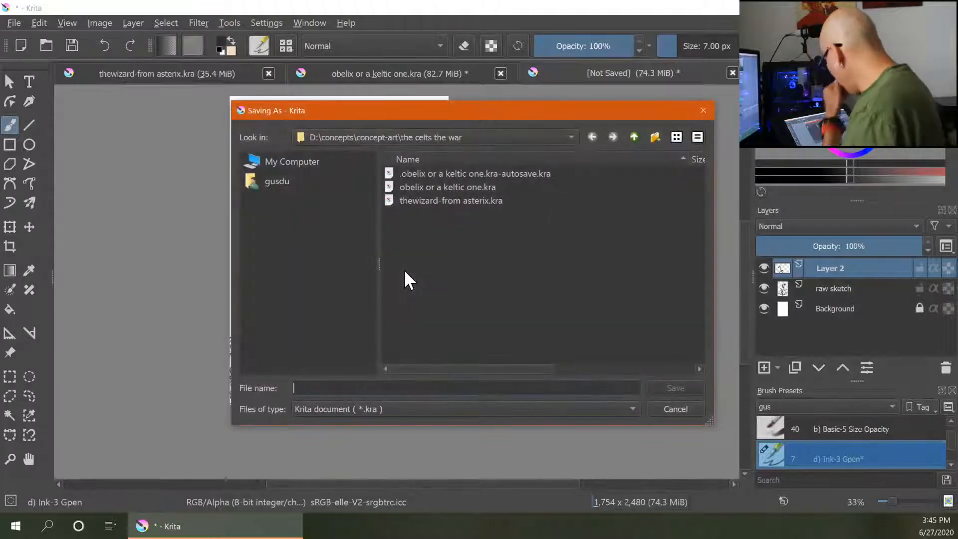
{"action": "type", "text": "ver"}
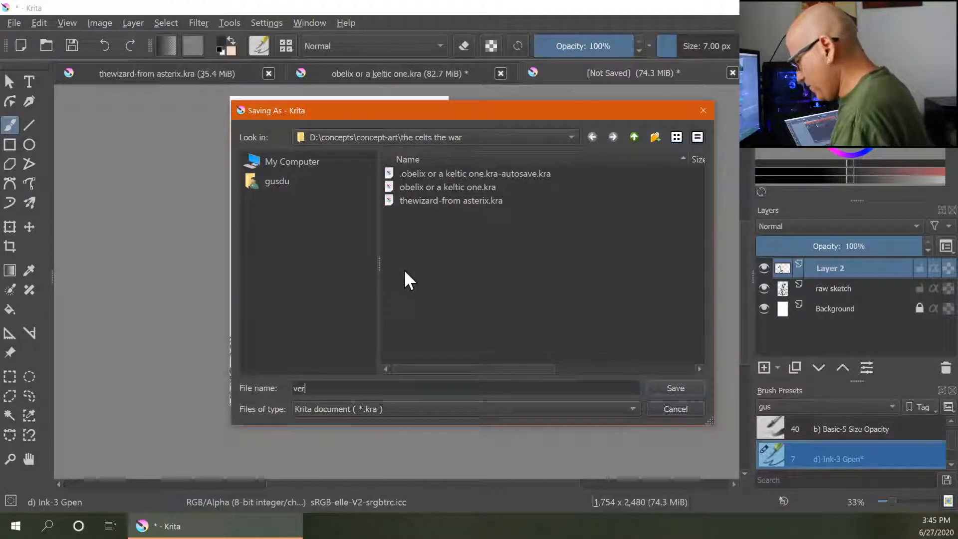
{"action": "type", "text": "cin"}
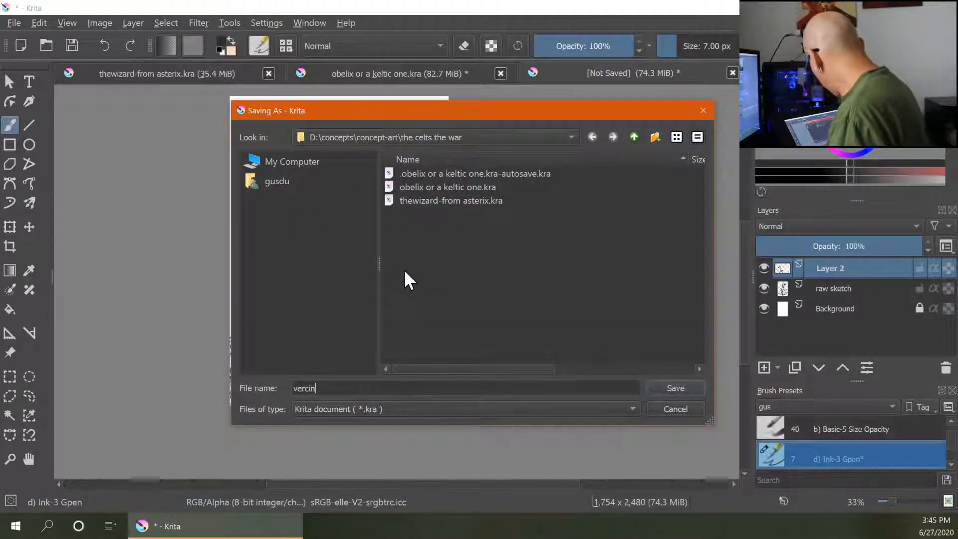
{"action": "type", "text": "gentorix"}
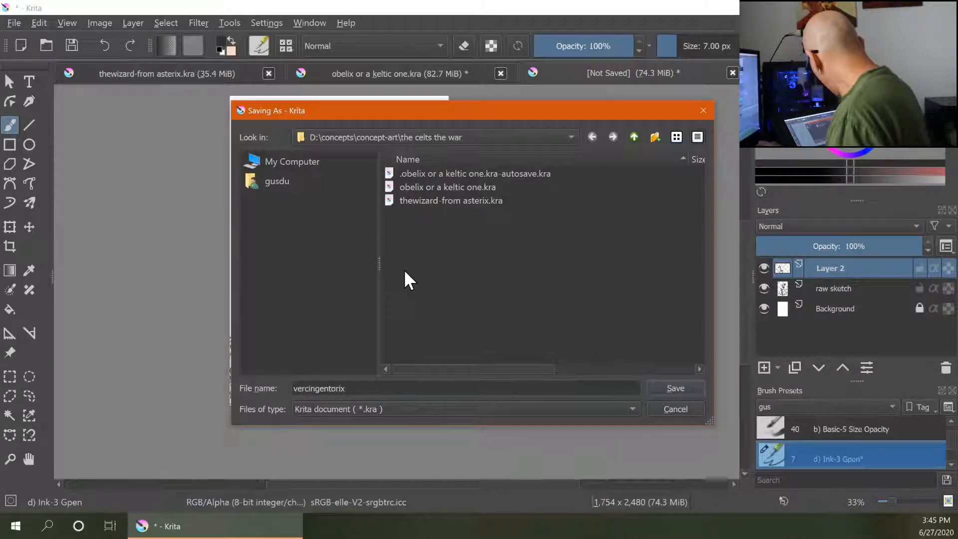
{"action": "key", "text": "Return"}
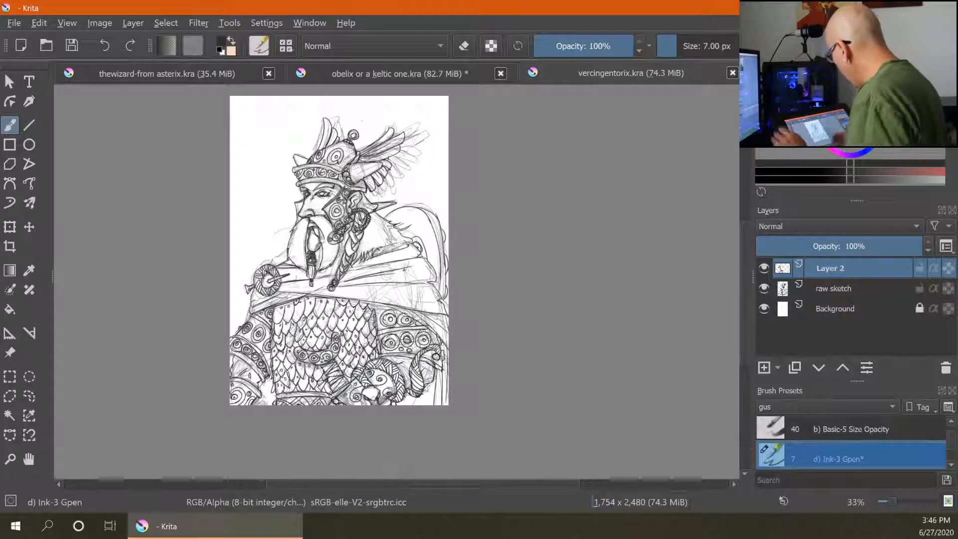
- Add two small strokes on the fur collar, briefly viewing the wizard document before returning
{"action": "left_click_drag", "start_coordinate": [377, 250], "coordinate": [381, 245]}
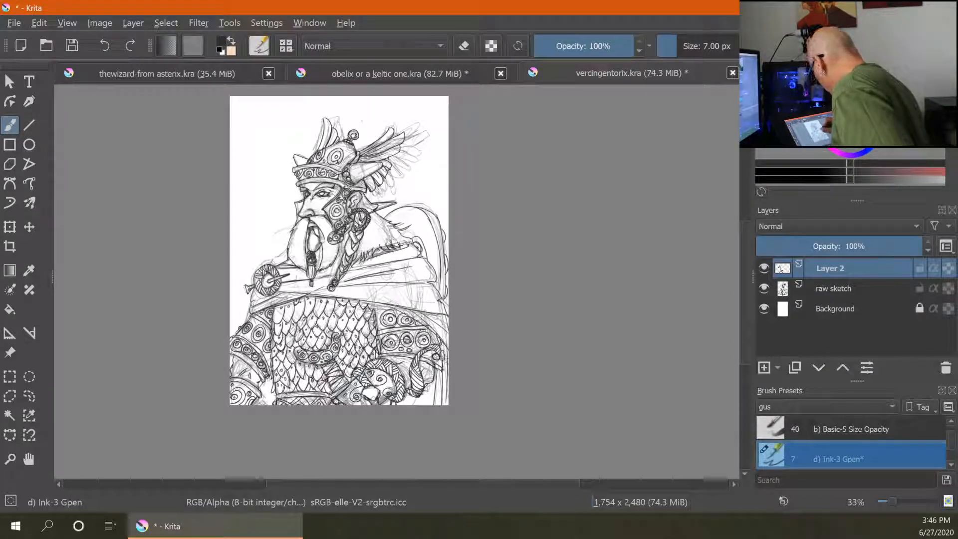
{"action": "left_click_drag", "start_coordinate": [405, 246], "coordinate": [405, 242]}
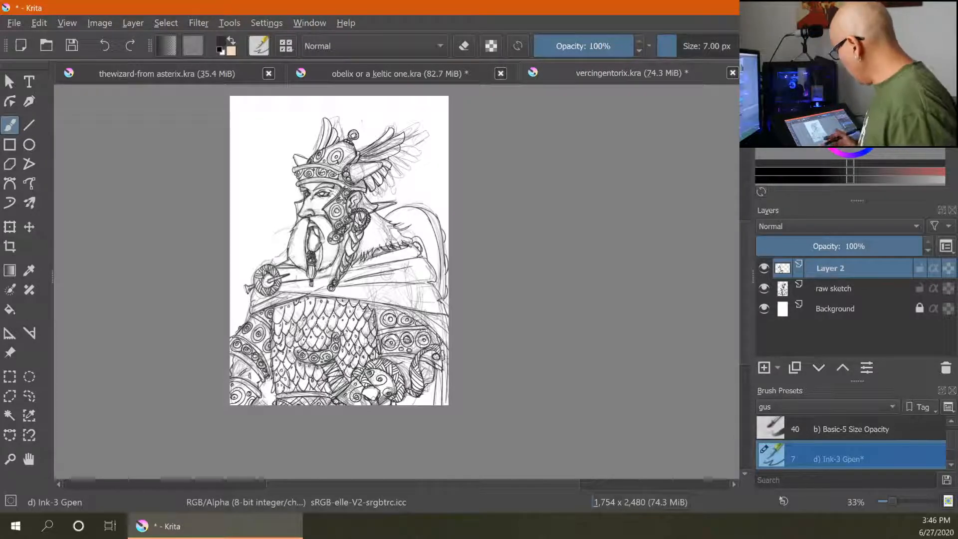
{"action": "left_click", "coordinate": [207, 73]}
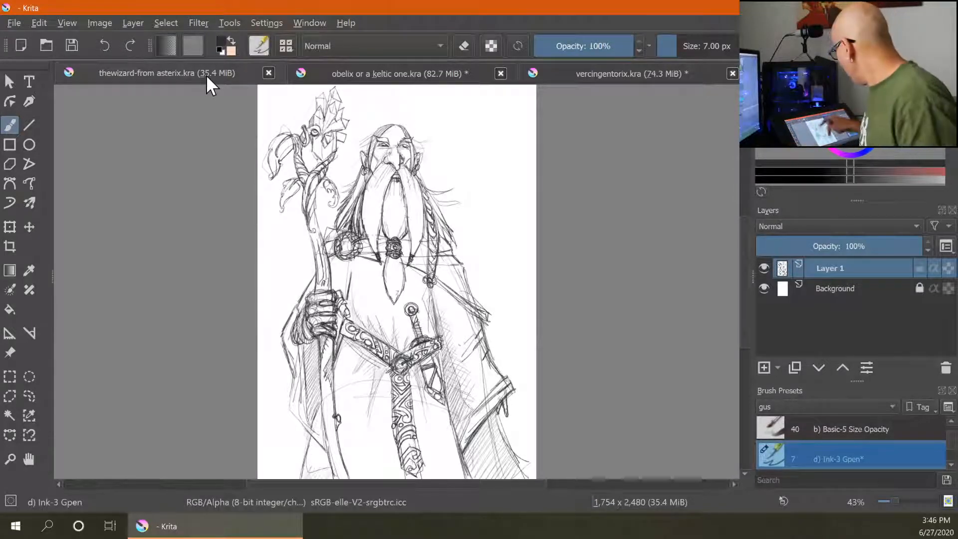
{"action": "left_click", "coordinate": [632, 75]}
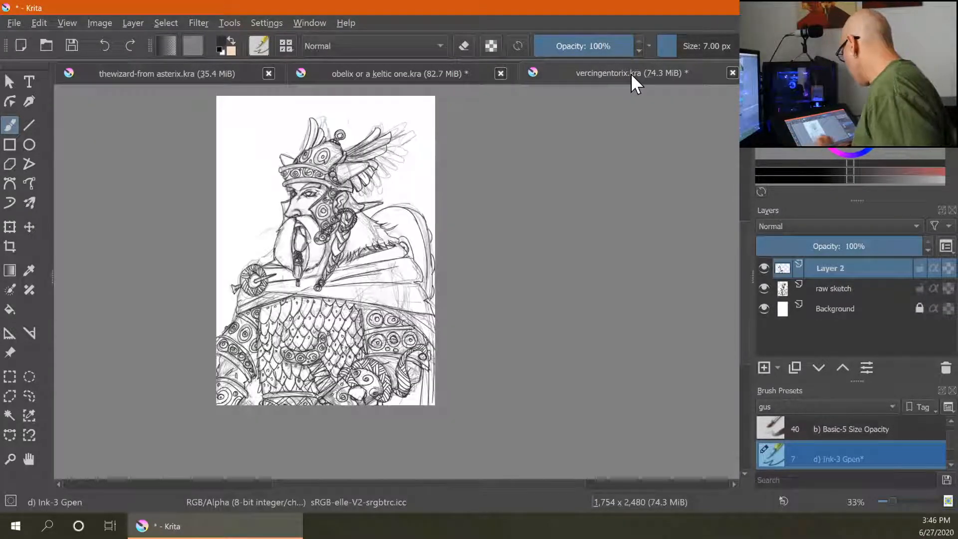
- Add a new layer above Layer 2 and hide the raw sketch layer
{"action": "left_click", "coordinate": [765, 368]}
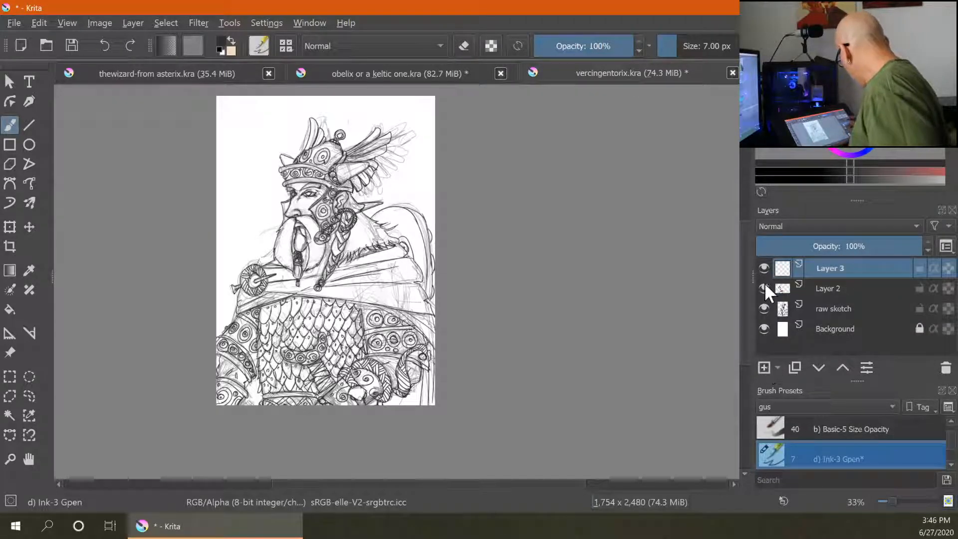
{"action": "left_click", "coordinate": [764, 308]}
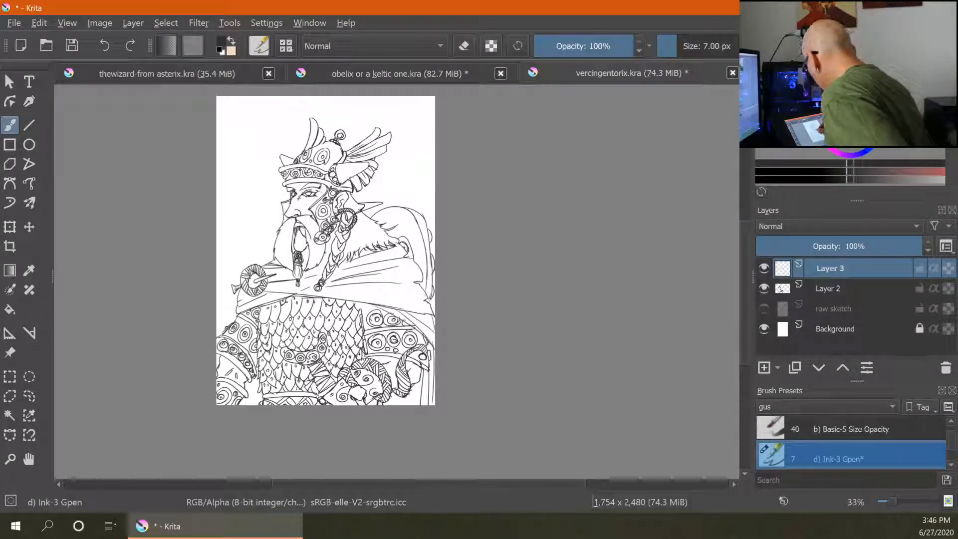
- Increase the Ink-3 Gpen size to about 16 px and thicken the face outline beside the beard on Layer 3
{"action": "left_click_drag", "start_coordinate": [326, 245], "coordinate": [315, 247]}
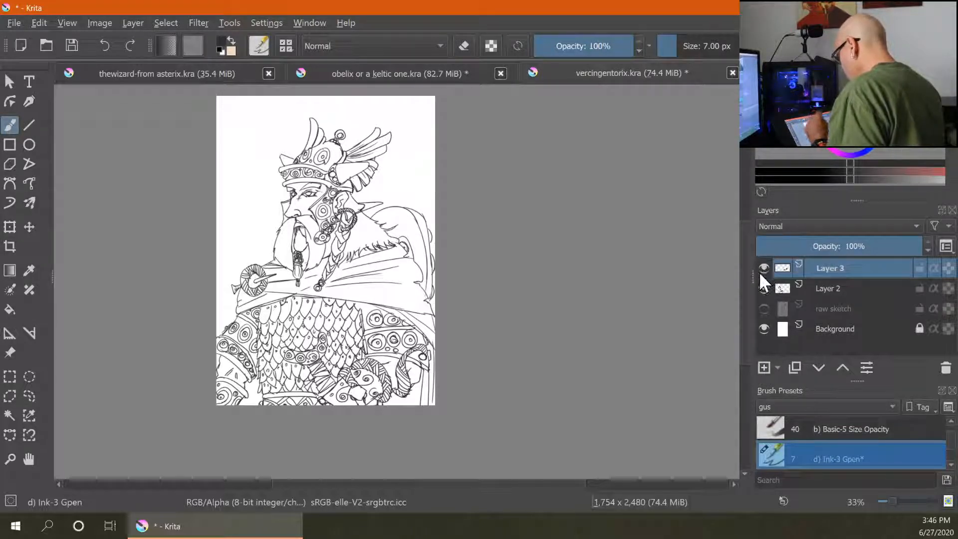
{"action": "key", "text": "bracketright"}
{"action": "key", "text": "bracketright"}
{"action": "key", "text": "bracketright"}
{"action": "key", "text": "bracketright"}
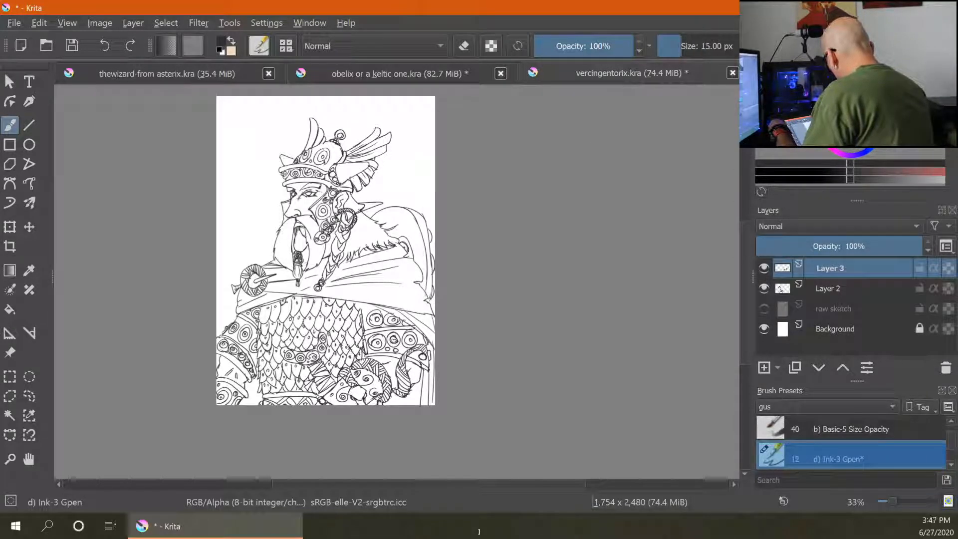
{"action": "key", "text": "ctrl+plus"}
{"action": "key", "text": "ctrl+plus"}
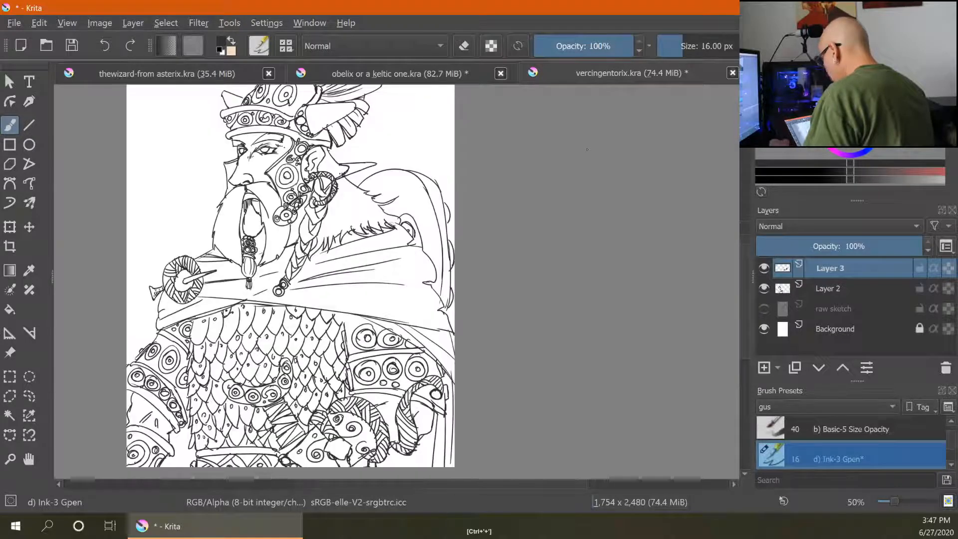
{"action": "right_click", "coordinate": [512, 245]}
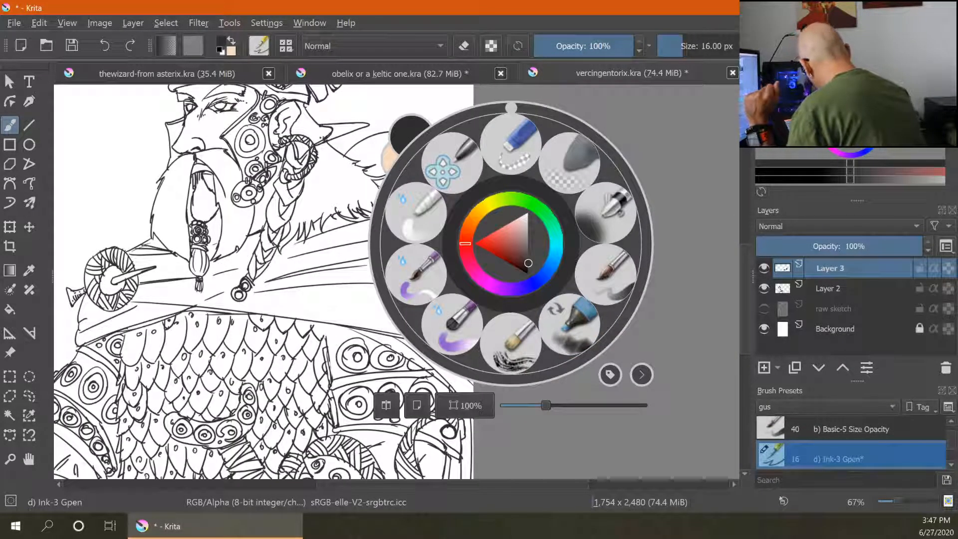
{"action": "key", "text": "Escape"}
{"action": "mouse_move", "coordinate": [222, 138]}
{"action": "left_mouse_down"}
{"action": "mouse_move", "coordinate": [245, 182]}
{"action": "mouse_move", "coordinate": [226, 200]}
{"action": "left_mouse_up"}
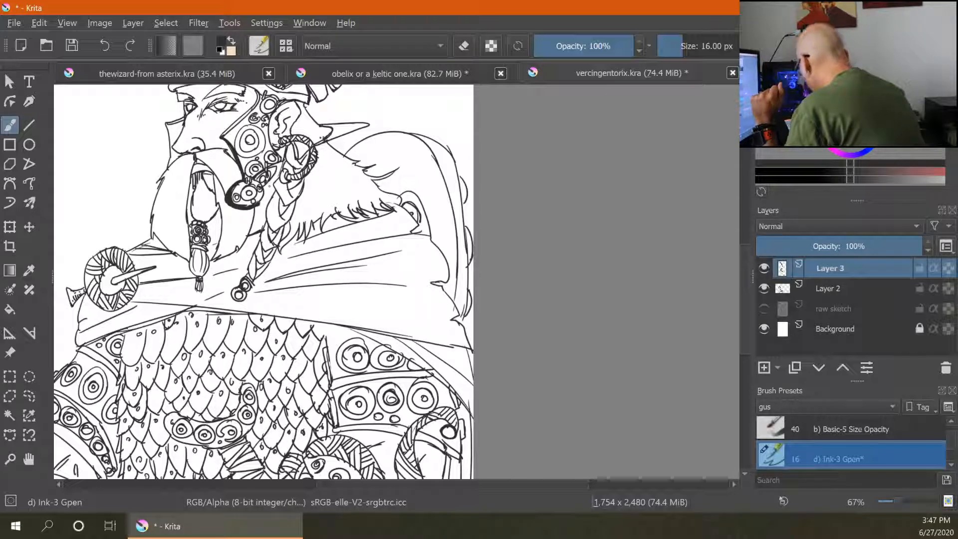
- Erase the excess thick line near the mouth, then switch back to the Ink-3 Gpen
{"action": "key", "text": "e"}
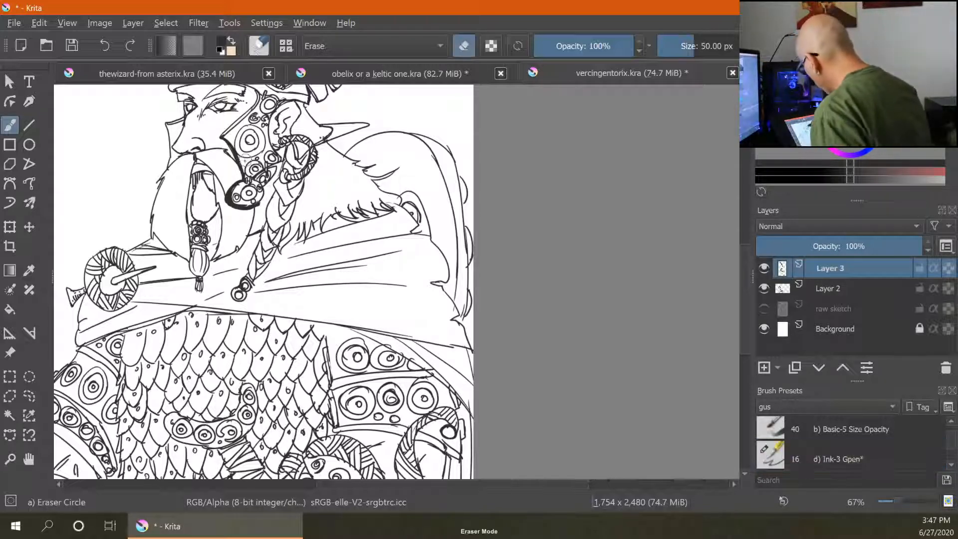
{"action": "mouse_move", "coordinate": [239, 177]}
{"action": "left_mouse_down"}
{"action": "mouse_move", "coordinate": [228, 199]}
{"action": "mouse_move", "coordinate": [267, 200]}
{"action": "left_mouse_up"}
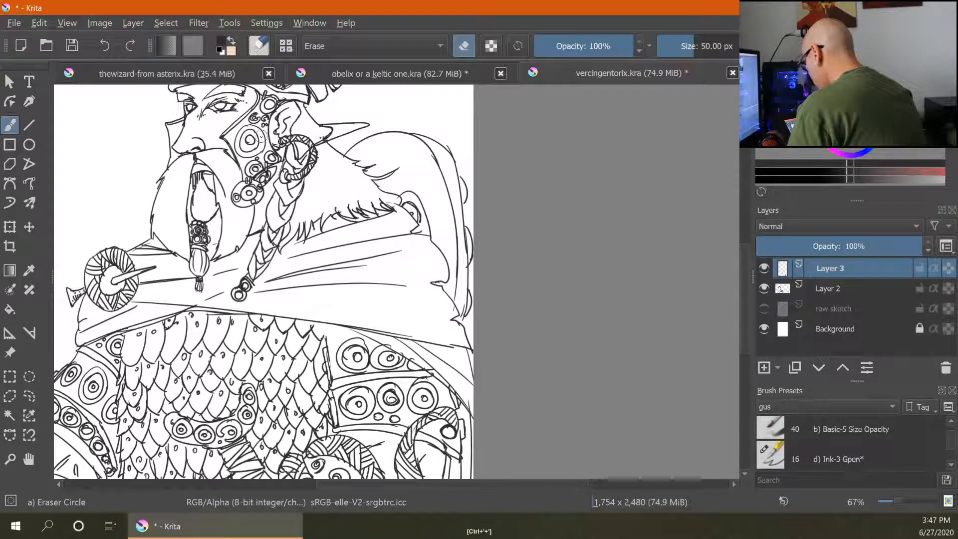
{"action": "key", "text": "ctrl+plus"}
{"action": "key", "text": "ctrl+plus"}
{"action": "key", "text": "slash"}
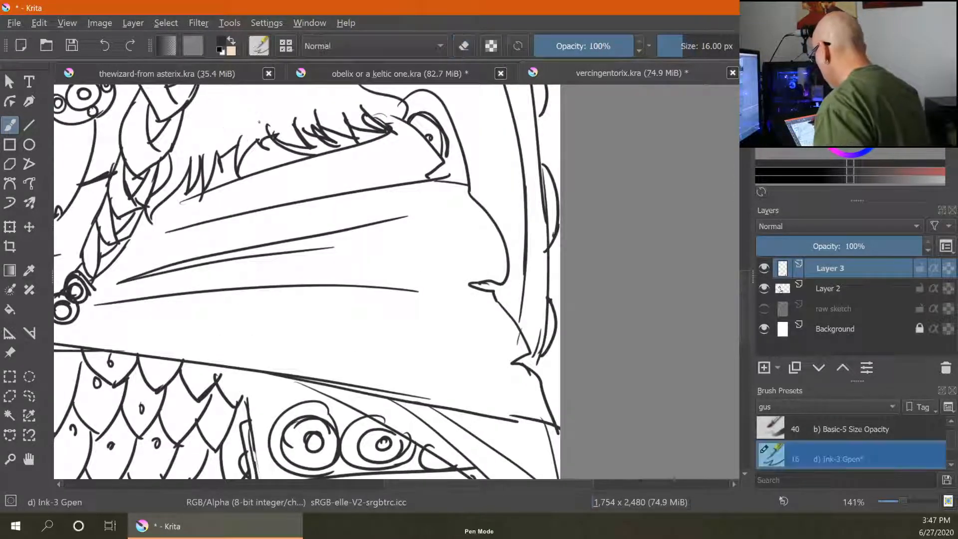
- Set the brush to 15 px and thicken the outline of the cheek guard along the face
{"action": "mouse_move", "coordinate": [235, 114]}
{"action": "left_mouse_down"}
{"action": "mouse_move", "coordinate": [488, 291]}
{"action": "mouse_move", "coordinate": [258, 163]}
{"action": "left_mouse_up"}
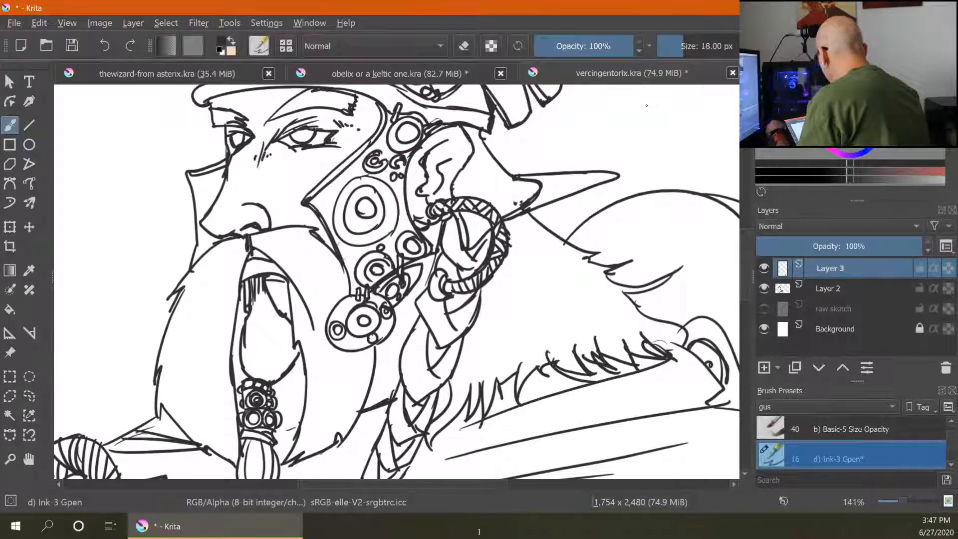
{"action": "key", "text": "bracketleft"}
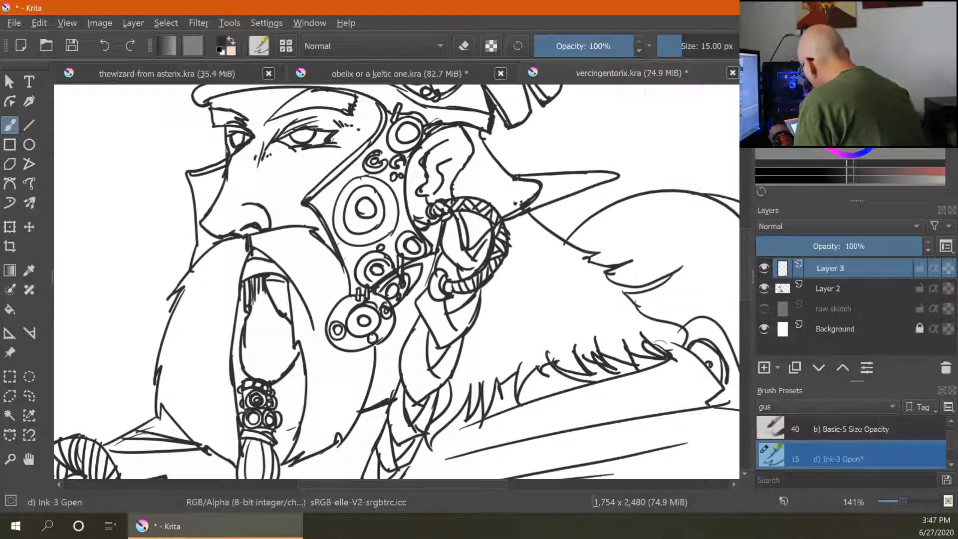
{"action": "mouse_move", "coordinate": [374, 131]}
{"action": "left_mouse_down"}
{"action": "mouse_move", "coordinate": [304, 200]}
{"action": "mouse_move", "coordinate": [326, 233]}
{"action": "left_mouse_up"}
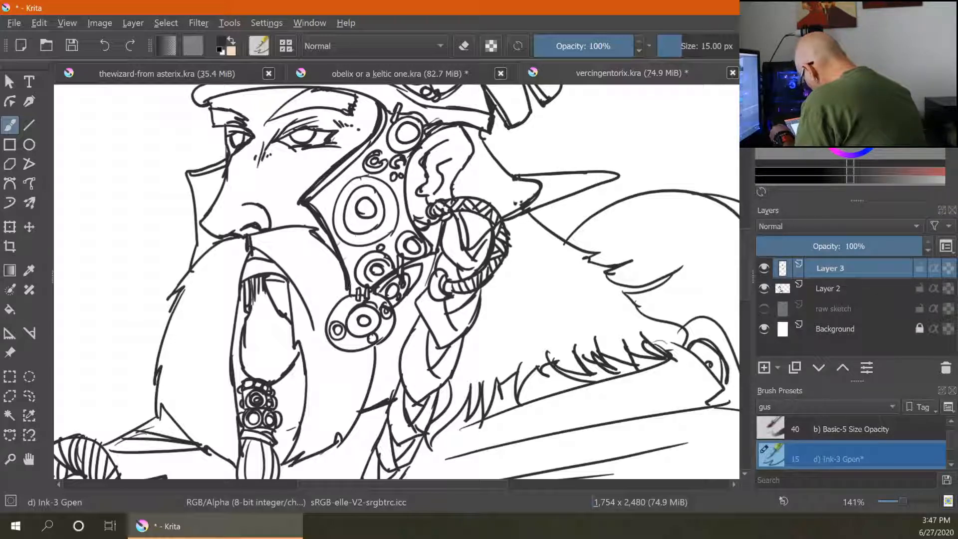
{"action": "mouse_move", "coordinate": [338, 300]}
{"action": "left_mouse_down"}
{"action": "mouse_move", "coordinate": [324, 340]}
{"action": "mouse_move", "coordinate": [348, 355]}
{"action": "mouse_move", "coordinate": [397, 331]}
{"action": "mouse_move", "coordinate": [427, 257]}
{"action": "left_mouse_up"}
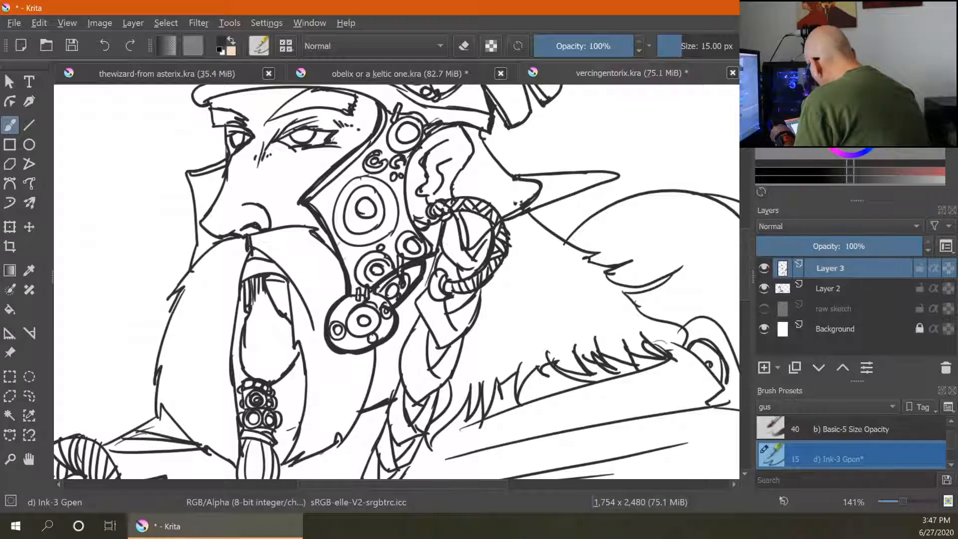
{"action": "left_click_drag", "start_coordinate": [411, 152], "coordinate": [407, 222]}
{"action": "left_click_drag", "start_coordinate": [405, 184], "coordinate": [428, 238]}
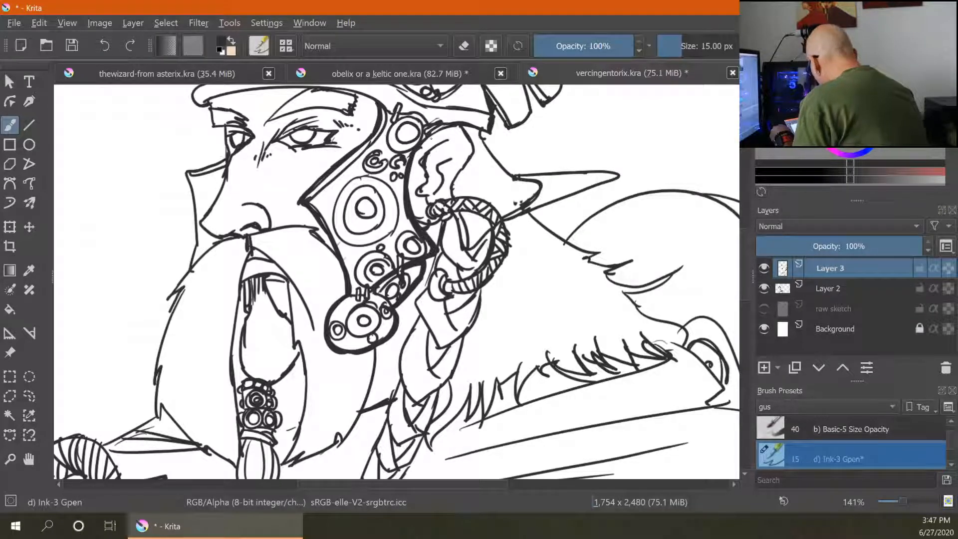
{"action": "left_click_drag", "start_coordinate": [420, 147], "coordinate": [477, 131]}
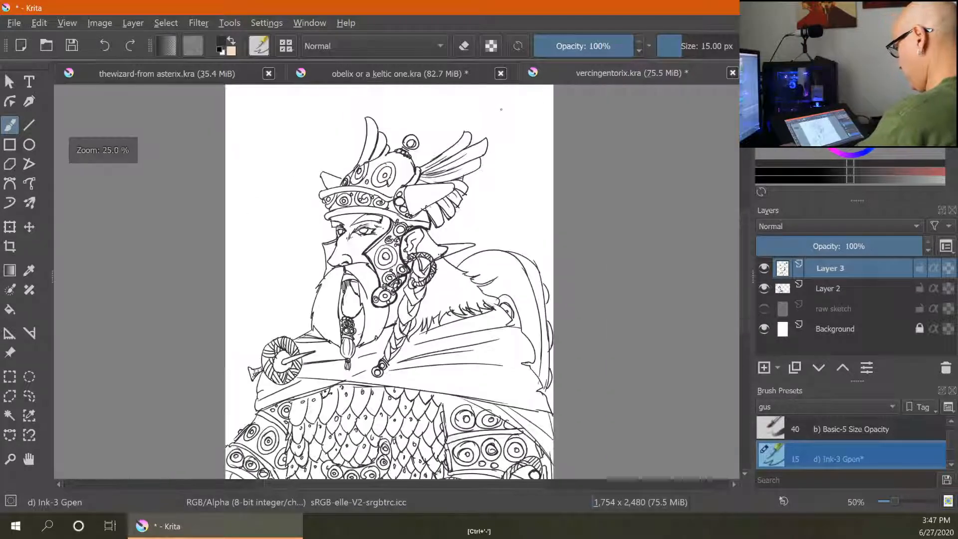
- Thicken the lines around the ear and earring and extend the long line past the ear
{"action": "key", "text": "ctrl+plus"}
{"action": "key", "text": "ctrl+plus"}
{"action": "key", "text": "ctrl+plus"}
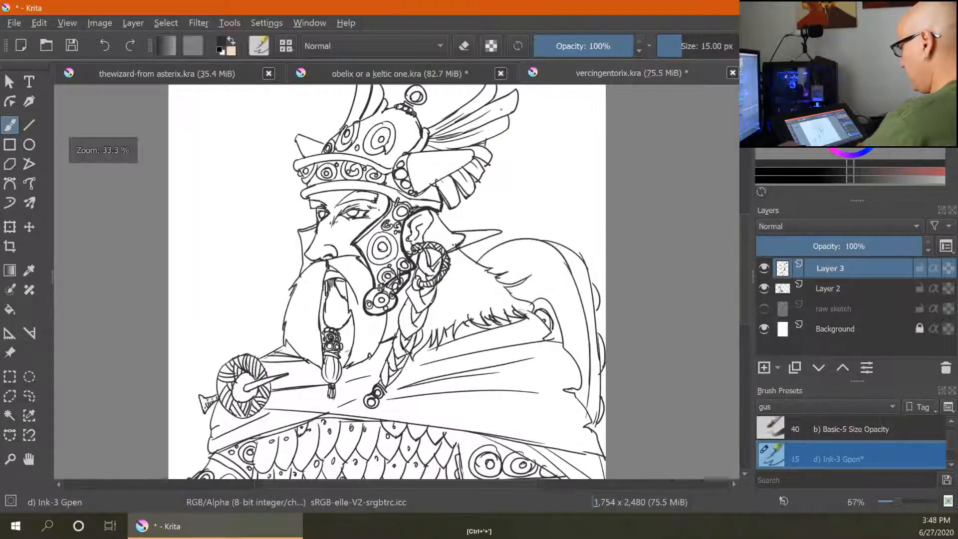
{"action": "left_click_drag", "start_coordinate": [556, 243], "coordinate": [541, 289]}
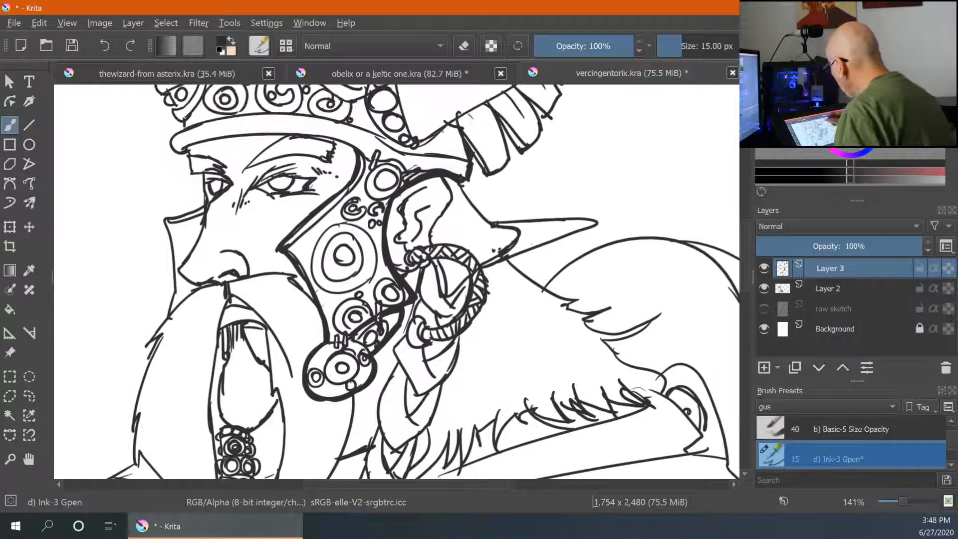
{"action": "mouse_move", "coordinate": [427, 224]}
{"action": "left_mouse_down"}
{"action": "mouse_move", "coordinate": [441, 294]}
{"action": "mouse_move", "coordinate": [471, 278]}
{"action": "left_mouse_up"}
{"action": "left_click_drag", "start_coordinate": [464, 315], "coordinate": [424, 328]}
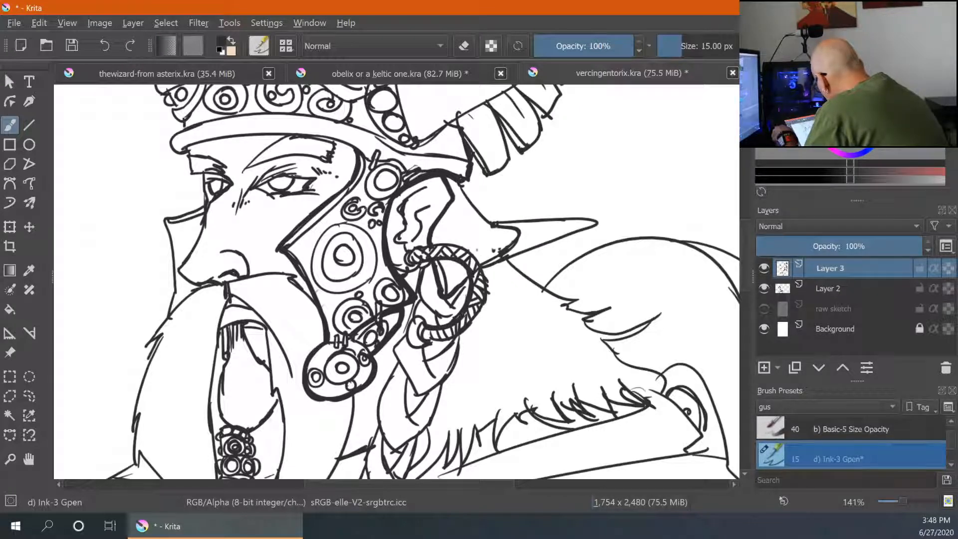
{"action": "left_click_drag", "start_coordinate": [475, 258], "coordinate": [489, 306]}
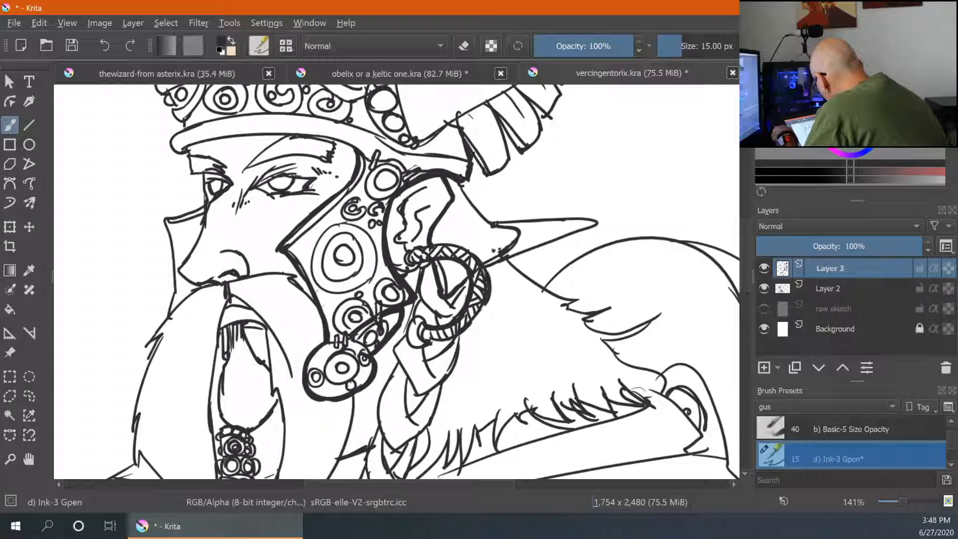
{"action": "mouse_move", "coordinate": [456, 334]}
{"action": "left_mouse_down"}
{"action": "mouse_move", "coordinate": [425, 342]}
{"action": "mouse_move", "coordinate": [405, 332]}
{"action": "mouse_move", "coordinate": [420, 351]}
{"action": "left_mouse_up"}
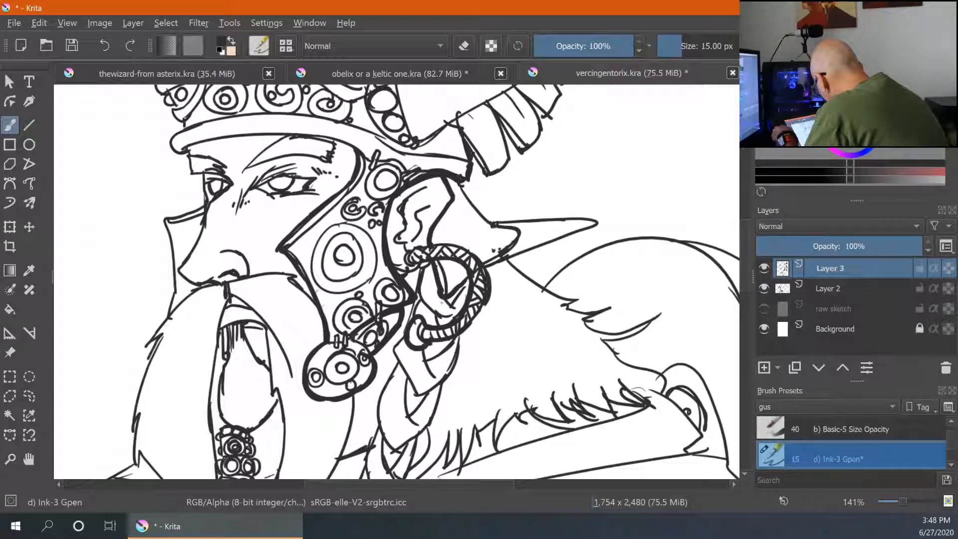
{"action": "mouse_move", "coordinate": [419, 269]}
{"action": "left_mouse_down"}
{"action": "mouse_move", "coordinate": [404, 254]}
{"action": "mouse_move", "coordinate": [442, 243]}
{"action": "left_mouse_up"}
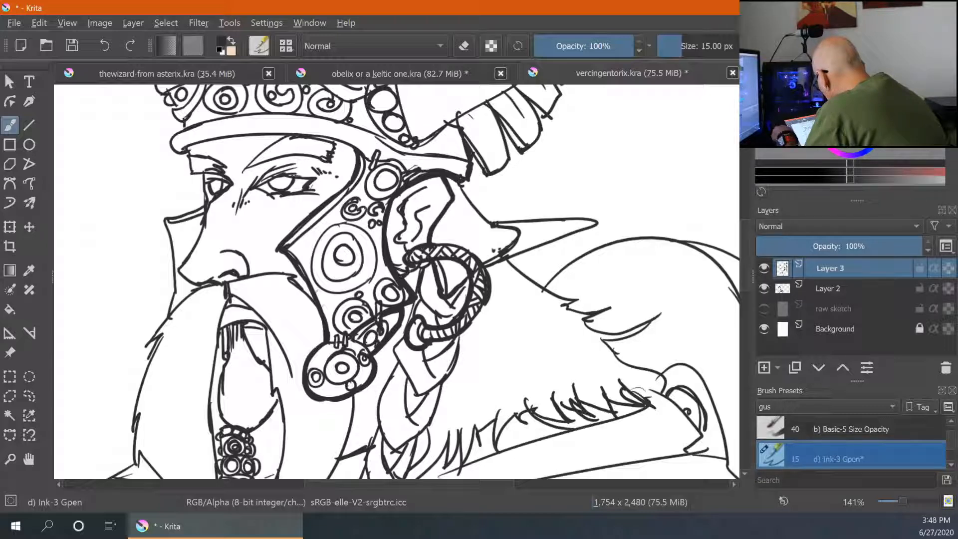
{"action": "left_click_drag", "start_coordinate": [394, 267], "coordinate": [410, 271]}
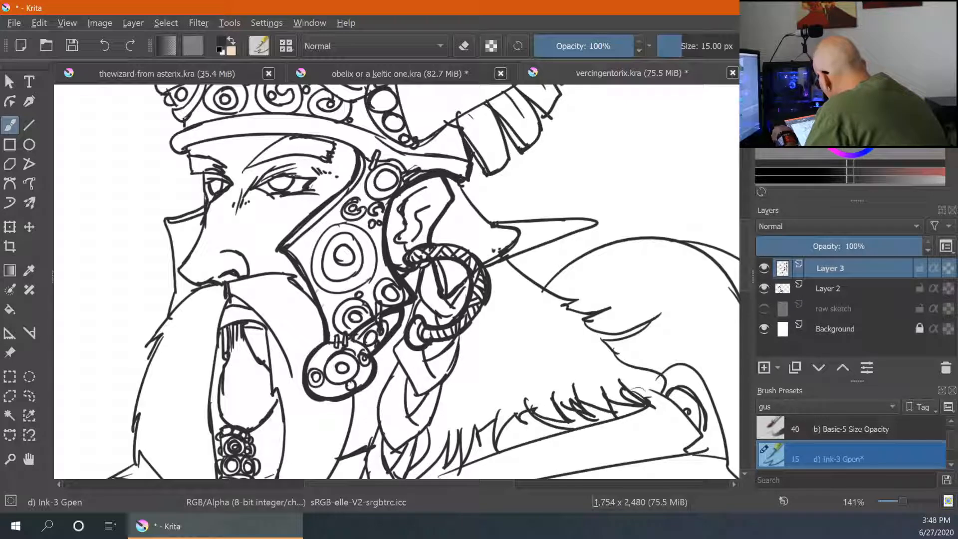
{"action": "left_click_drag", "start_coordinate": [492, 266], "coordinate": [579, 232]}
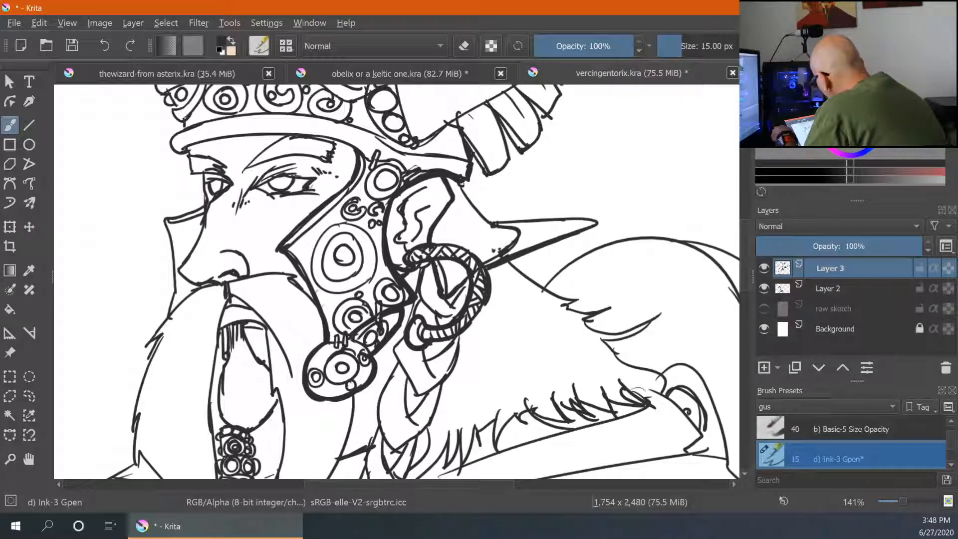
{"action": "left_click_drag", "start_coordinate": [475, 205], "coordinate": [463, 183]}
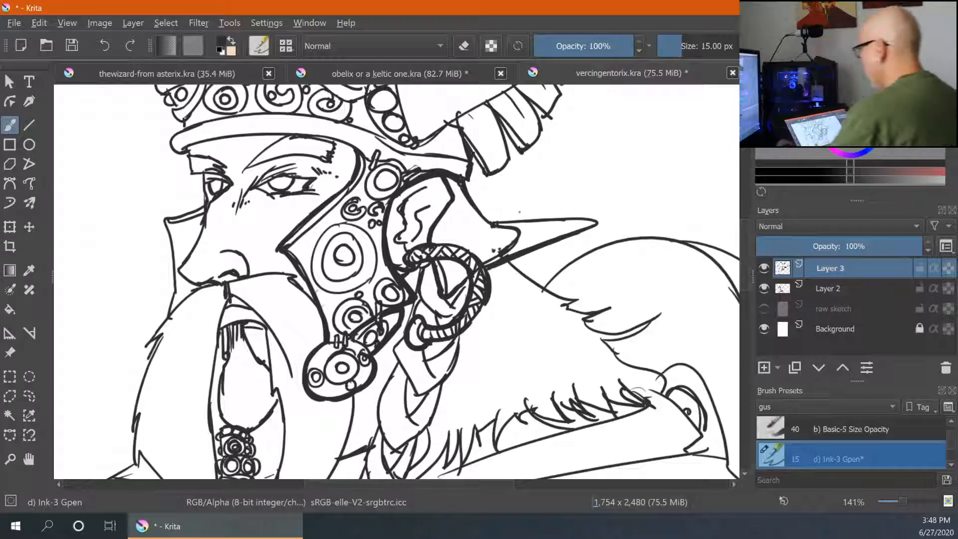
- Thicken the lower edge of the helmet brim above the face
{"action": "key", "text": "ctrl+minus"}
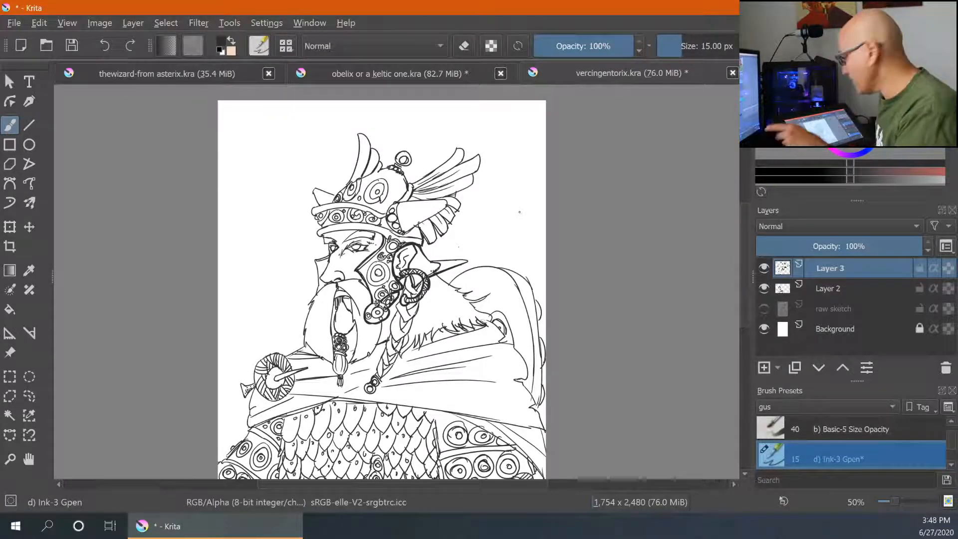
{"action": "key", "text": "ctrl+plus"}
{"action": "key", "text": "ctrl+plus"}
{"action": "key", "text": "ctrl+plus"}
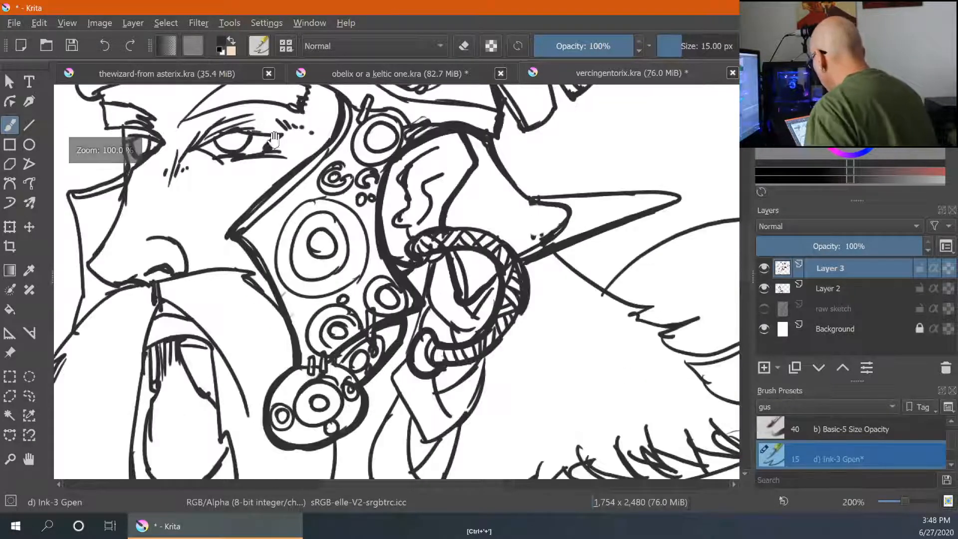
{"action": "key", "text": "ctrl+plus"}
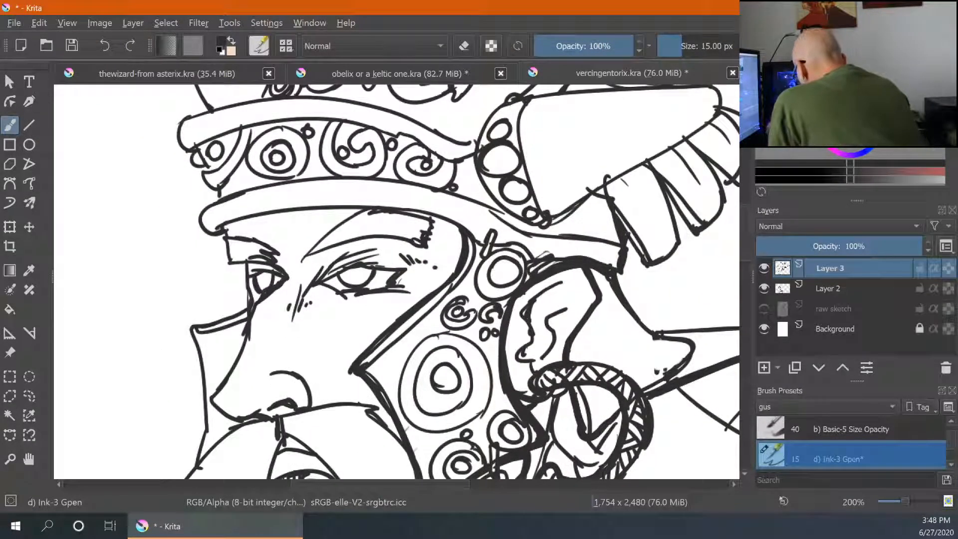
{"action": "mouse_move", "coordinate": [222, 229]}
{"action": "left_mouse_down"}
{"action": "mouse_move", "coordinate": [331, 205]}
{"action": "mouse_move", "coordinate": [459, 229]}
{"action": "left_mouse_up"}
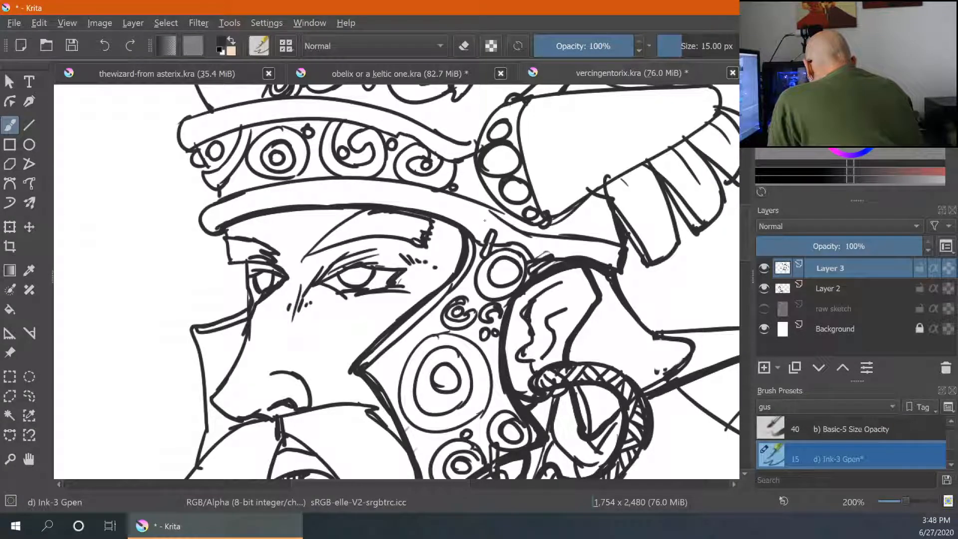
{"action": "left_click_drag", "start_coordinate": [219, 193], "coordinate": [218, 201]}
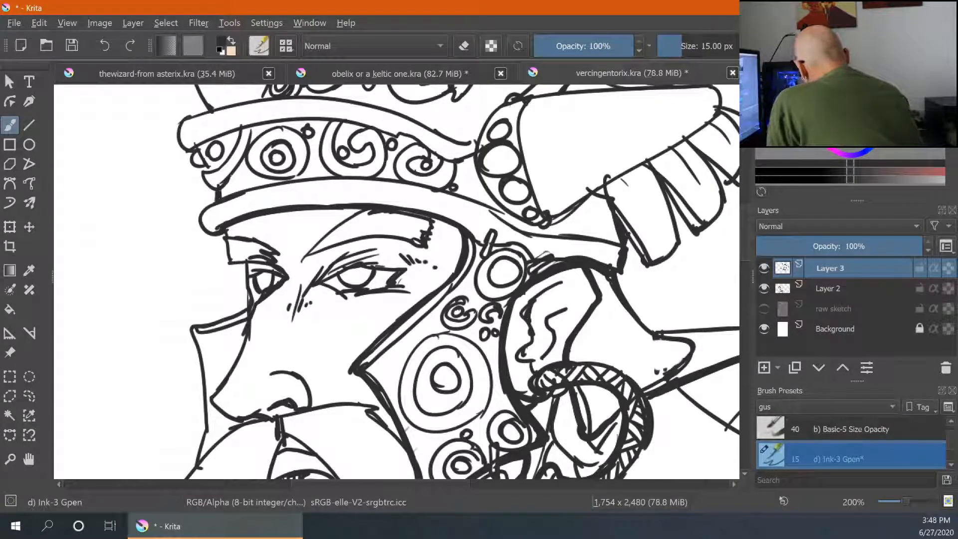
- Thicken the outlines of the helmet's wing base and the shapes beside the ear
{"action": "mouse_move", "coordinate": [497, 108]}
{"action": "left_mouse_down"}
{"action": "mouse_move", "coordinate": [469, 155]}
{"action": "mouse_move", "coordinate": [495, 204]}
{"action": "left_mouse_up"}
{"action": "mouse_move", "coordinate": [476, 169]}
{"action": "left_mouse_down"}
{"action": "mouse_move", "coordinate": [517, 214]}
{"action": "mouse_move", "coordinate": [564, 216]}
{"action": "left_mouse_up"}
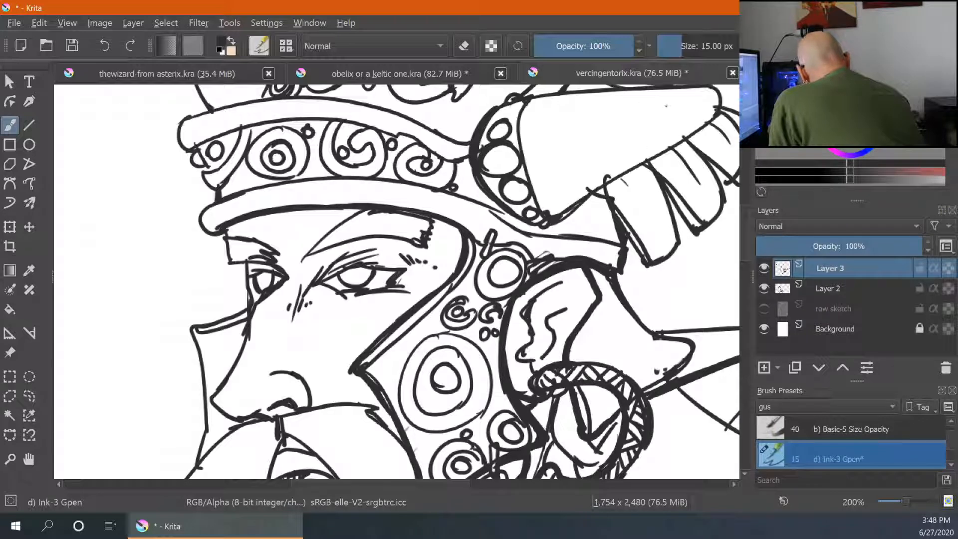
{"action": "mouse_move", "coordinate": [600, 187]}
{"action": "left_mouse_down"}
{"action": "mouse_move", "coordinate": [620, 213]}
{"action": "mouse_move", "coordinate": [645, 165]}
{"action": "left_mouse_up"}
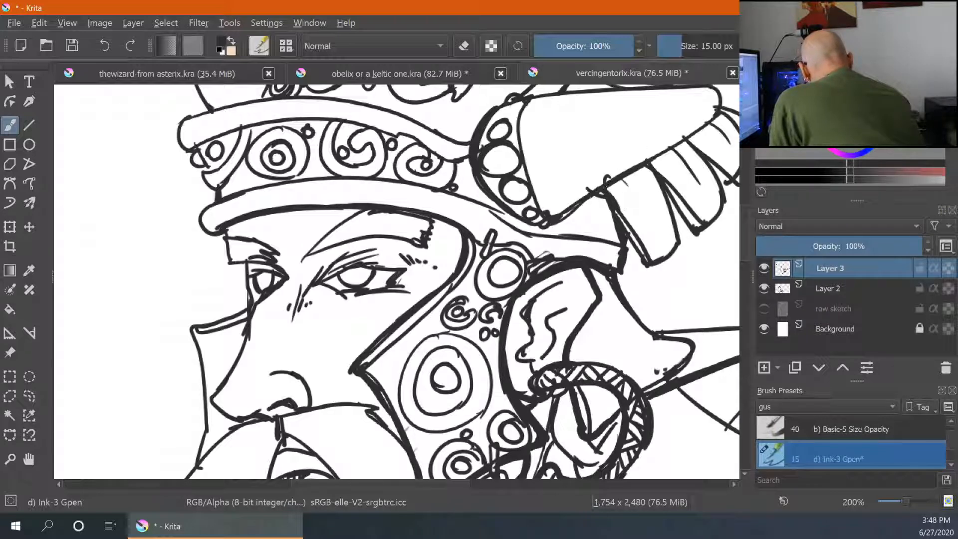
{"action": "left_click_drag", "start_coordinate": [717, 114], "coordinate": [649, 161]}
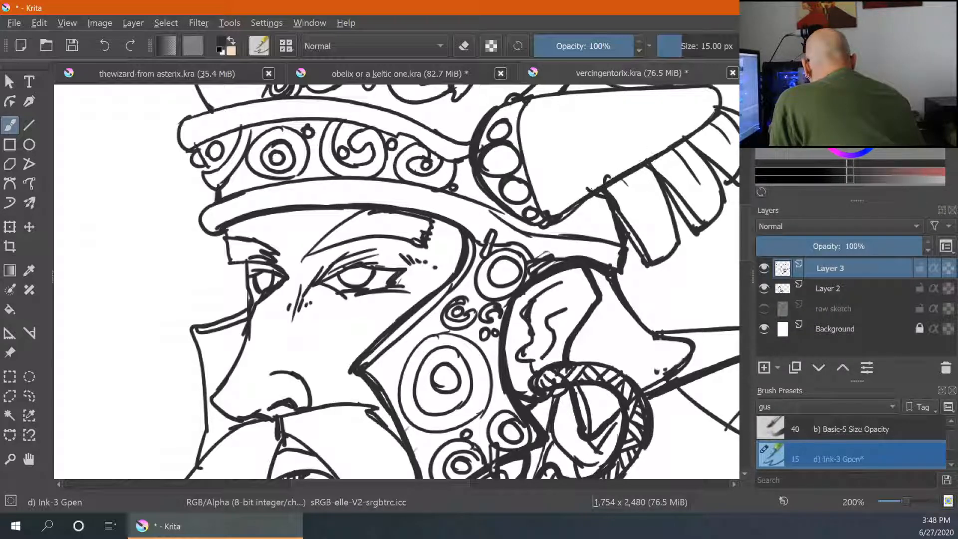
{"action": "left_click_drag", "start_coordinate": [579, 203], "coordinate": [561, 220]}
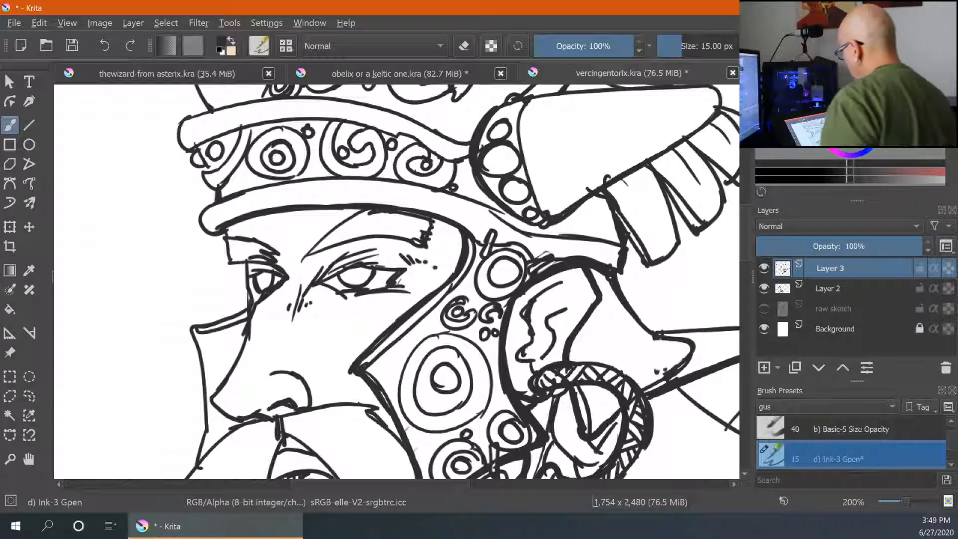
{"action": "left_click_drag", "start_coordinate": [694, 234], "coordinate": [626, 335]}
{"action": "left_click_drag", "start_coordinate": [463, 194], "coordinate": [642, 182]}
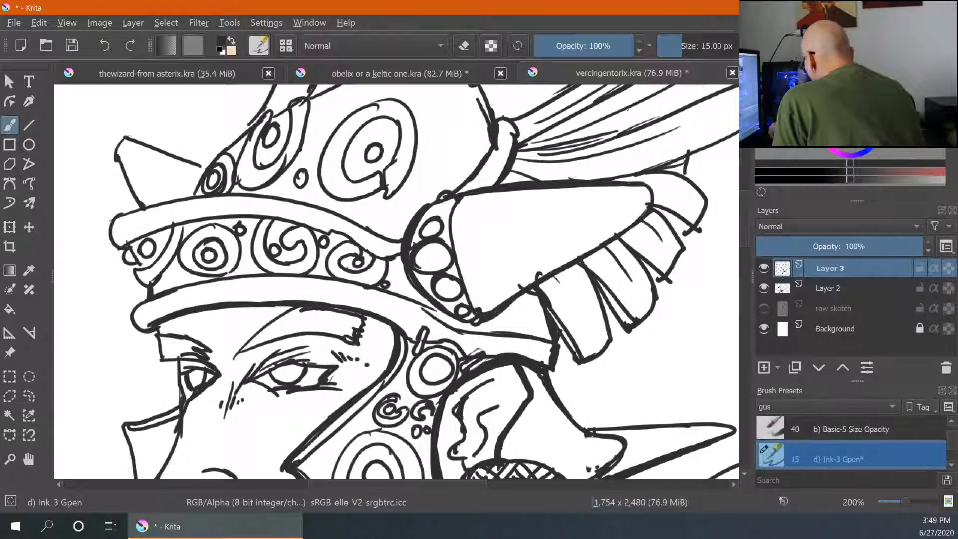
- Thicken the helmet brim's upper outline and the line across its band
{"action": "mouse_move", "coordinate": [198, 163]}
{"action": "left_mouse_down"}
{"action": "mouse_move", "coordinate": [206, 168]}
{"action": "mouse_move", "coordinate": [190, 196]}
{"action": "left_mouse_up"}
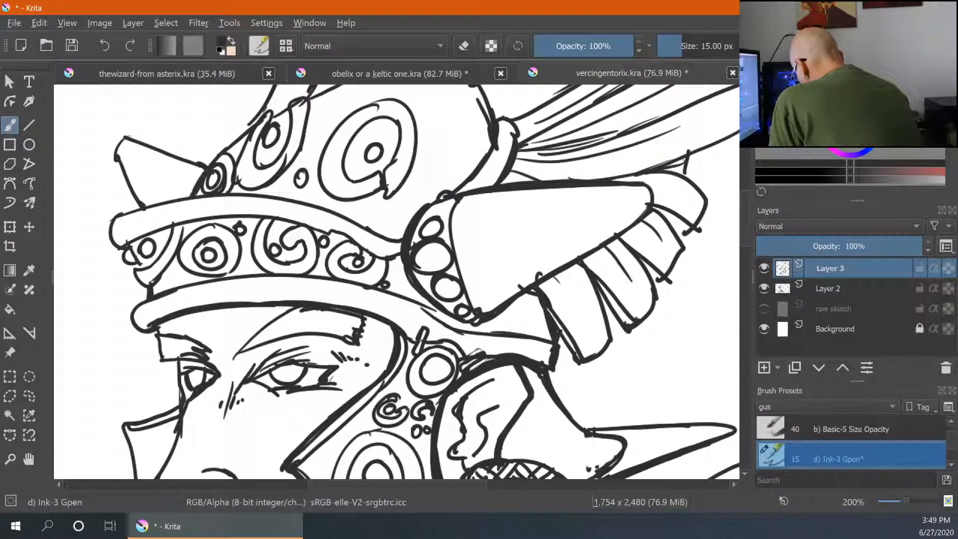
{"action": "mouse_move", "coordinate": [118, 217]}
{"action": "left_mouse_down"}
{"action": "mouse_move", "coordinate": [199, 195]}
{"action": "mouse_move", "coordinate": [284, 197]}
{"action": "mouse_move", "coordinate": [322, 210]}
{"action": "left_mouse_up"}
{"action": "left_click_drag", "start_coordinate": [232, 190], "coordinate": [352, 219]}
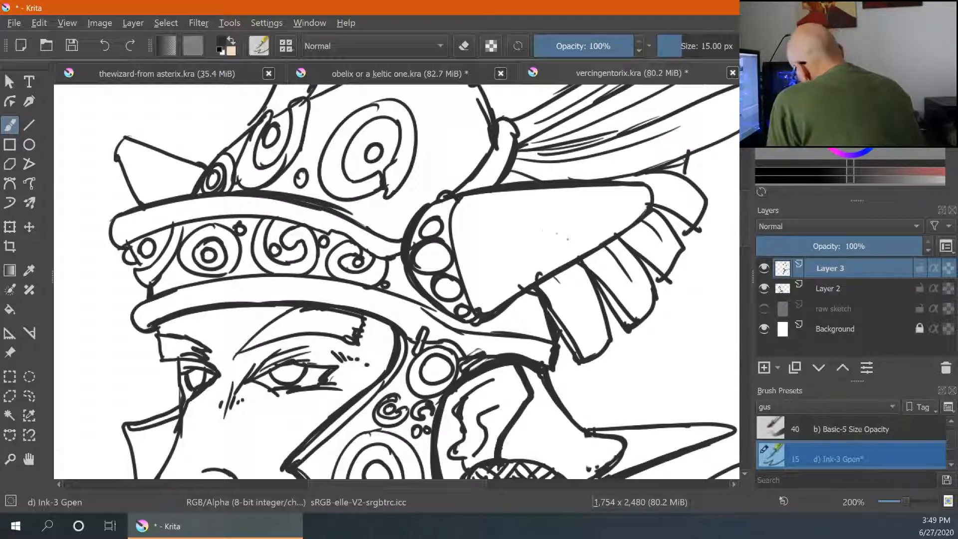
- Thicken the outlines of the nose and the side of the face
{"action": "key", "text": "ctrl+minus"}
{"action": "key", "text": "ctrl+minus"}
{"action": "key", "text": "ctrl+minus"}
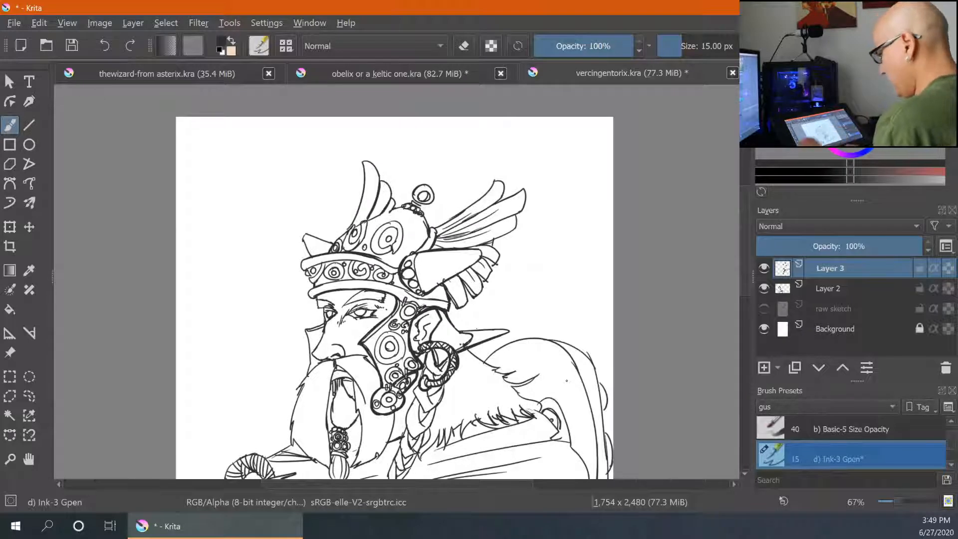
{"action": "key", "text": "ctrl+plus"}
{"action": "key", "text": "ctrl+plus"}
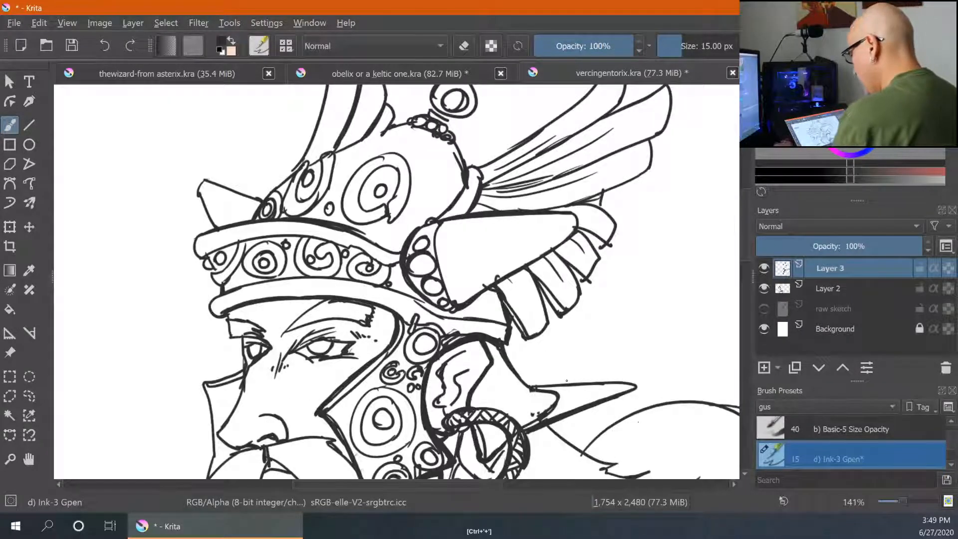
{"action": "key", "text": "ctrl+plus"}
{"action": "left_click_drag", "start_coordinate": [384, 421], "coordinate": [444, 306]}
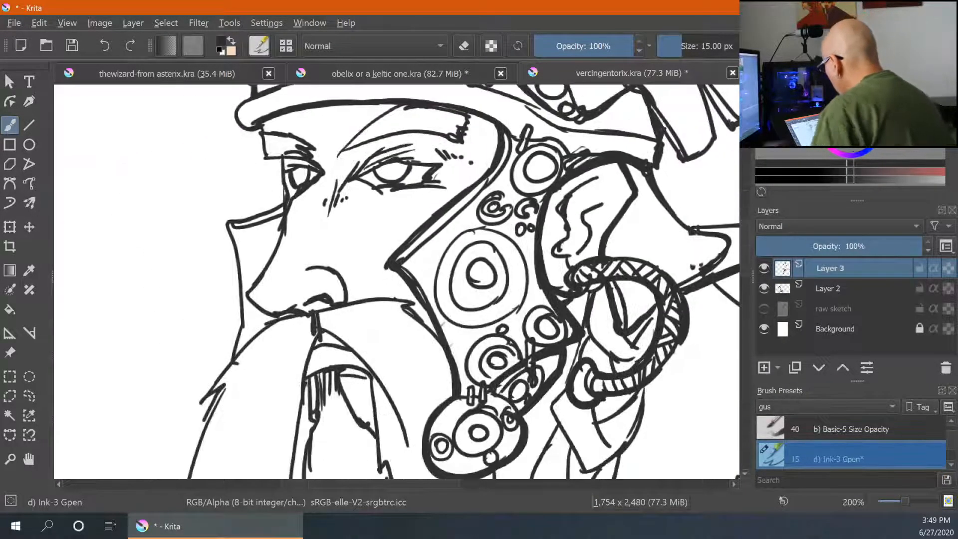
{"action": "left_click_drag", "start_coordinate": [269, 254], "coordinate": [250, 285]}
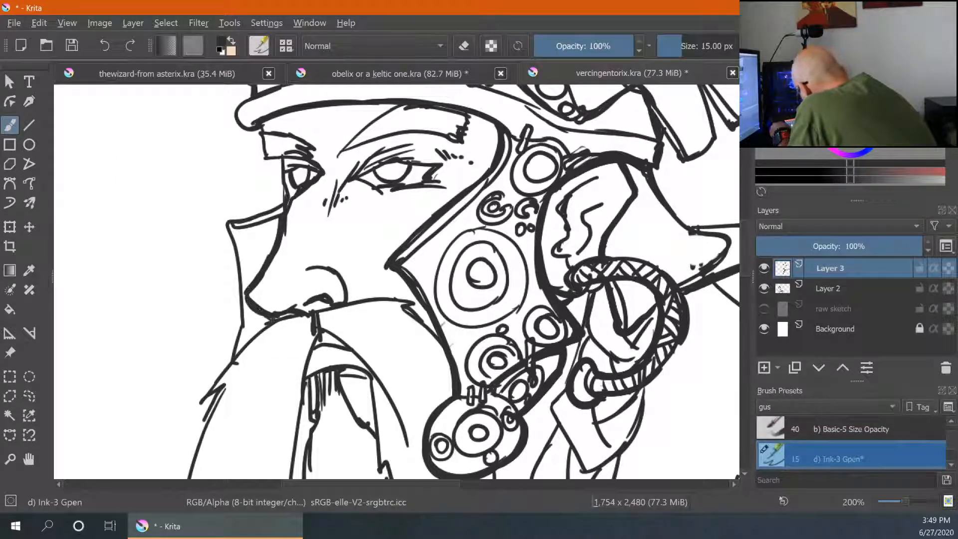
{"action": "left_click_drag", "start_coordinate": [272, 316], "coordinate": [234, 356]}
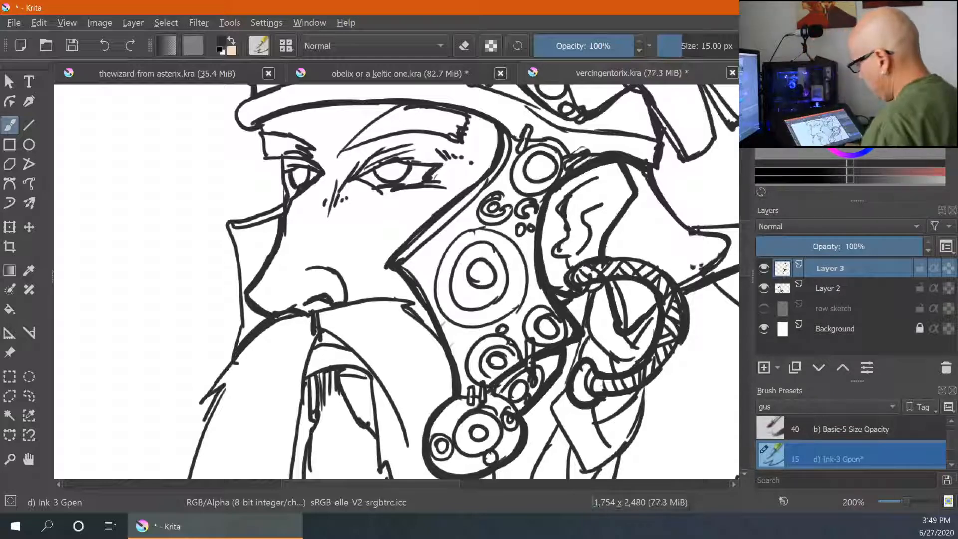
- Thicken the outlines of the beard braid and its bead, and the line beneath the moustache
{"action": "left_click_drag", "start_coordinate": [523, 426], "coordinate": [517, 146]}
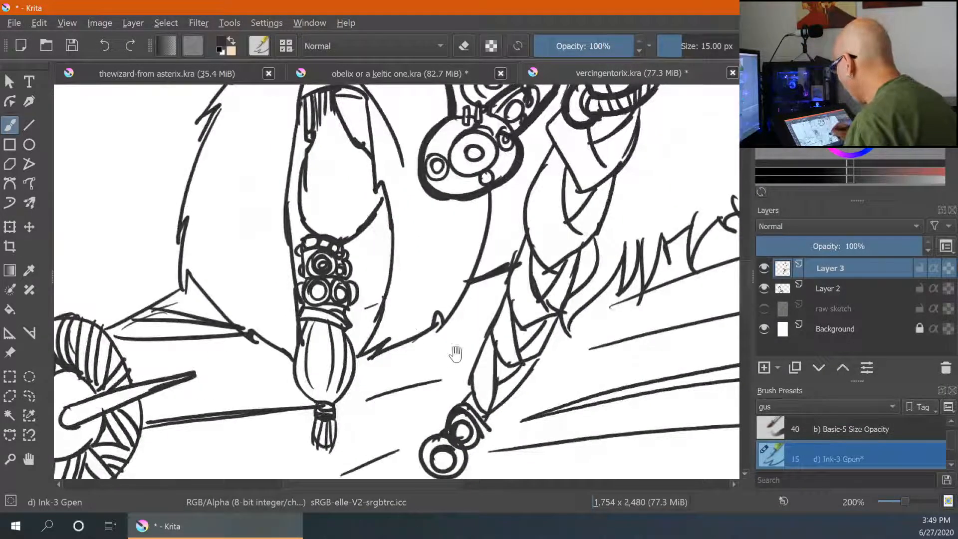
{"action": "left_click_drag", "start_coordinate": [302, 243], "coordinate": [301, 278]}
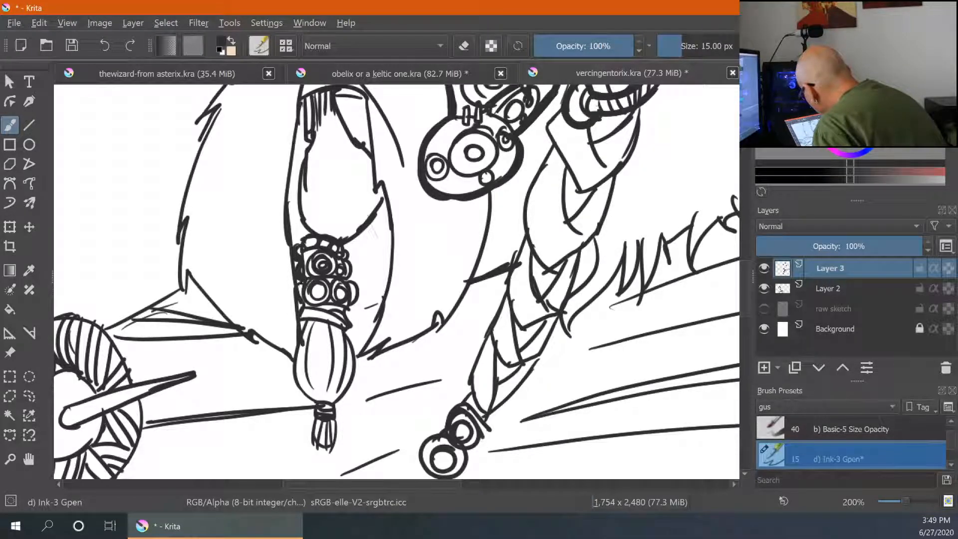
{"action": "mouse_move", "coordinate": [349, 258]}
{"action": "left_mouse_down"}
{"action": "mouse_move", "coordinate": [358, 298]}
{"action": "mouse_move", "coordinate": [349, 333]}
{"action": "left_mouse_up"}
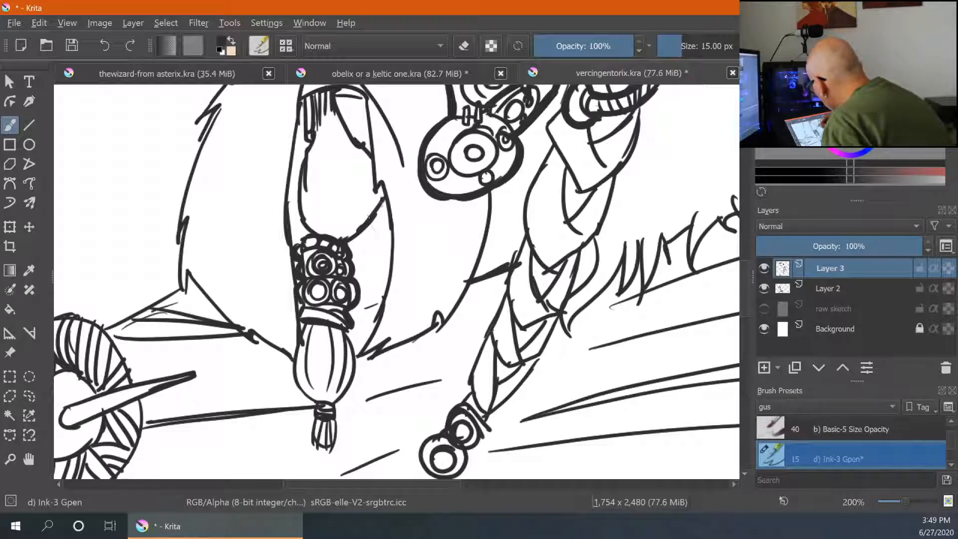
{"action": "left_click_drag", "start_coordinate": [439, 257], "coordinate": [422, 343]}
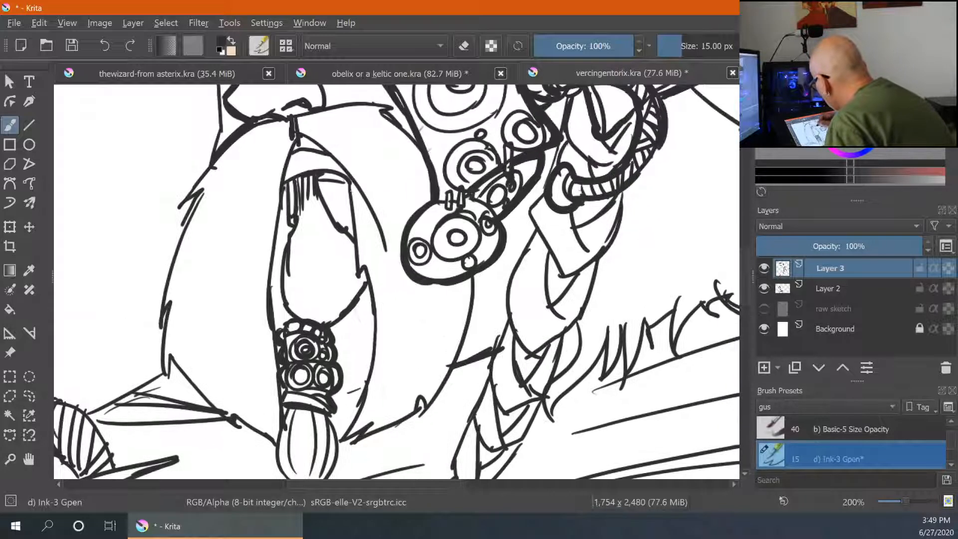
{"action": "left_click_drag", "start_coordinate": [349, 182], "coordinate": [354, 236]}
{"action": "left_click_drag", "start_coordinate": [286, 190], "coordinate": [271, 290]}
{"action": "left_click_drag", "start_coordinate": [296, 135], "coordinate": [280, 200]}
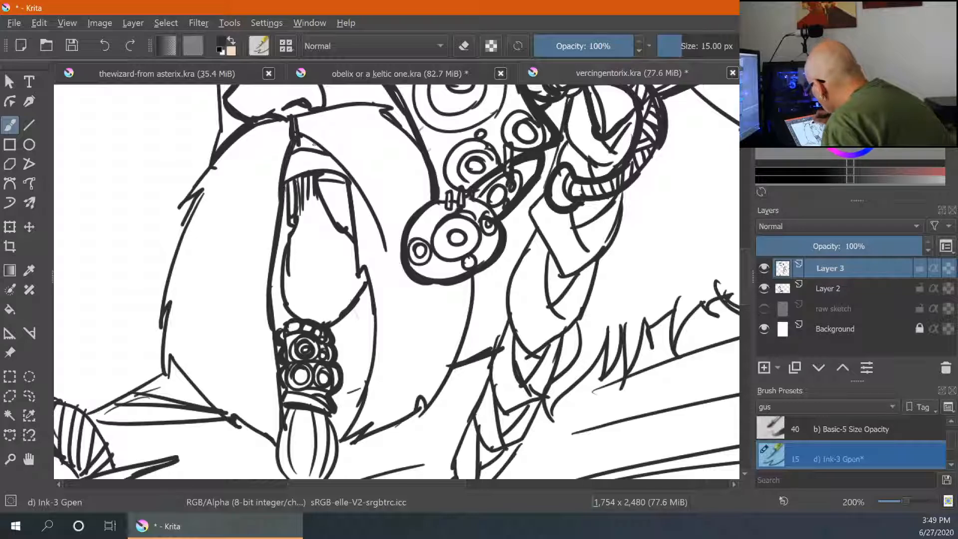
{"action": "left_click_drag", "start_coordinate": [314, 144], "coordinate": [357, 187]}
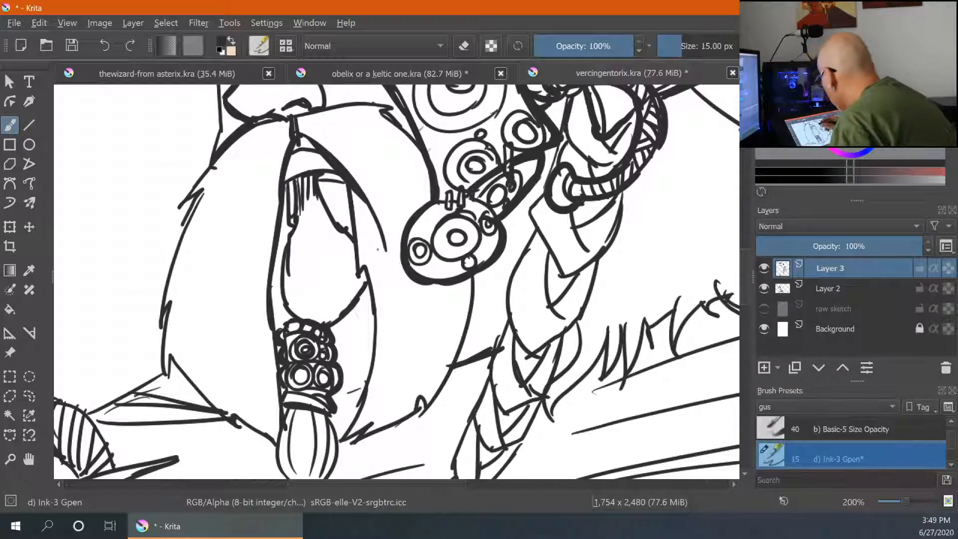
{"action": "left_click_drag", "start_coordinate": [387, 272], "coordinate": [390, 377]}
{"action": "left_click_drag", "start_coordinate": [296, 224], "coordinate": [393, 216]}
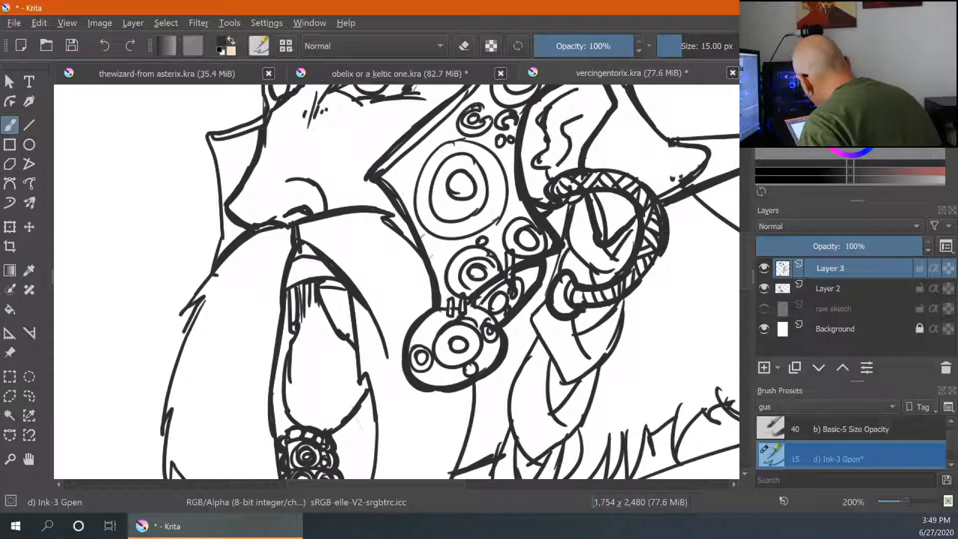
- Thicken the lower braid, its tassel and the beard edge beside it
{"action": "left_click_drag", "start_coordinate": [389, 349], "coordinate": [397, 102]}
{"action": "mouse_move", "coordinate": [489, 130]}
{"action": "left_mouse_down"}
{"action": "mouse_move", "coordinate": [477, 177]}
{"action": "mouse_move", "coordinate": [479, 160]}
{"action": "left_mouse_up"}
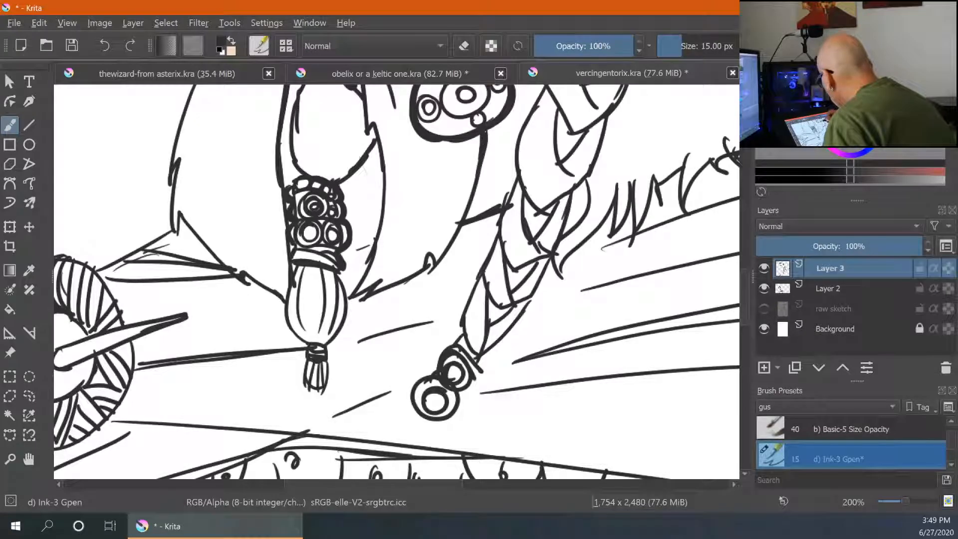
{"action": "left_click_drag", "start_coordinate": [372, 129], "coordinate": [382, 189]}
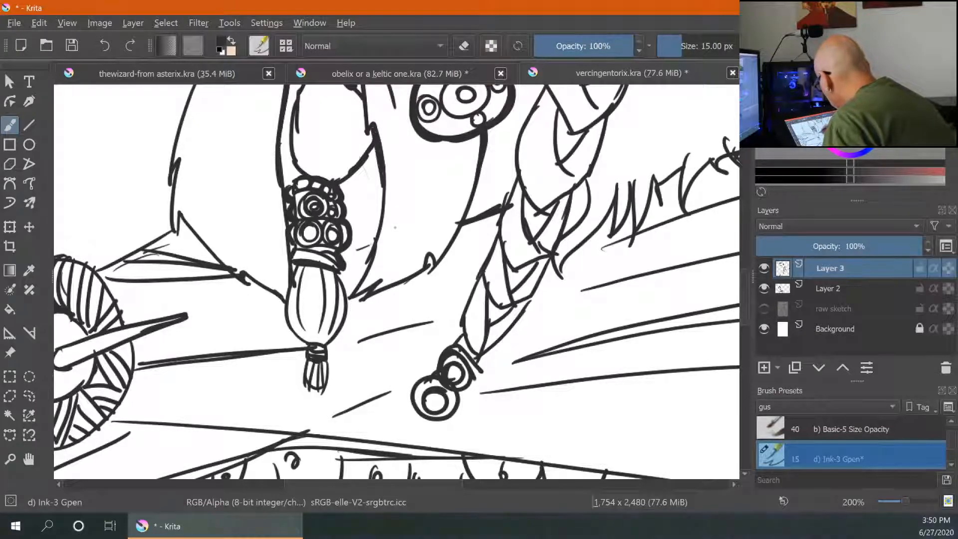
{"action": "left_click_drag", "start_coordinate": [463, 224], "coordinate": [499, 209]}
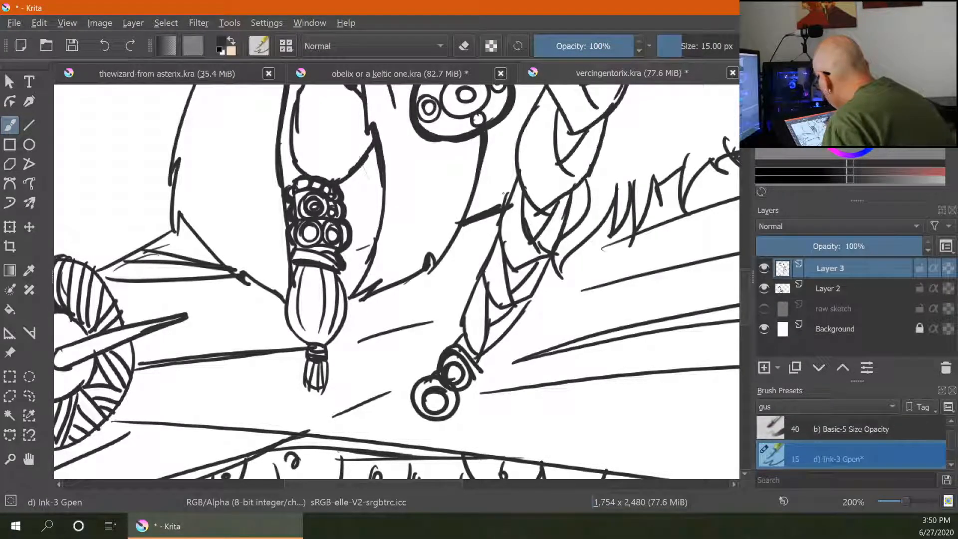
{"action": "left_click_drag", "start_coordinate": [343, 254], "coordinate": [374, 243]}
{"action": "mouse_move", "coordinate": [344, 273]}
{"action": "left_mouse_down"}
{"action": "mouse_move", "coordinate": [351, 312]}
{"action": "mouse_move", "coordinate": [329, 355]}
{"action": "mouse_move", "coordinate": [332, 393]}
{"action": "left_mouse_up"}
{"action": "left_click_drag", "start_coordinate": [311, 359], "coordinate": [305, 379]}
{"action": "mouse_move", "coordinate": [296, 266]}
{"action": "left_mouse_down"}
{"action": "mouse_move", "coordinate": [283, 300]}
{"action": "mouse_move", "coordinate": [288, 337]}
{"action": "mouse_move", "coordinate": [308, 347]}
{"action": "left_mouse_up"}
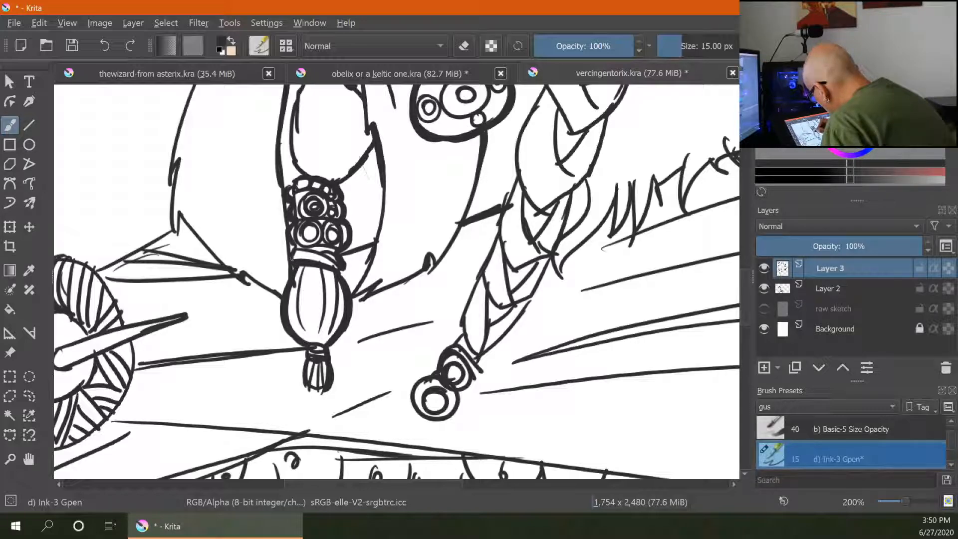
{"action": "mouse_move", "coordinate": [194, 217]}
{"action": "left_mouse_down"}
{"action": "mouse_move", "coordinate": [224, 280]}
{"action": "mouse_move", "coordinate": [206, 297]}
{"action": "mouse_move", "coordinate": [308, 363]}
{"action": "left_mouse_up"}
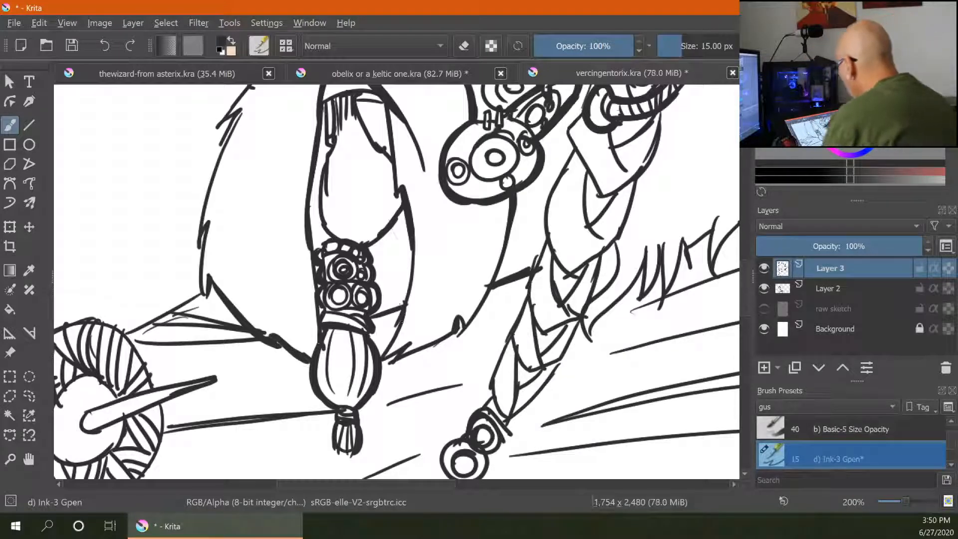
- Thicken the beard's lower outline and the outlines of the ringed braid on the other side
{"action": "mouse_move", "coordinate": [389, 359]}
{"action": "left_mouse_down"}
{"action": "mouse_move", "coordinate": [455, 335]}
{"action": "mouse_move", "coordinate": [495, 289]}
{"action": "left_mouse_up"}
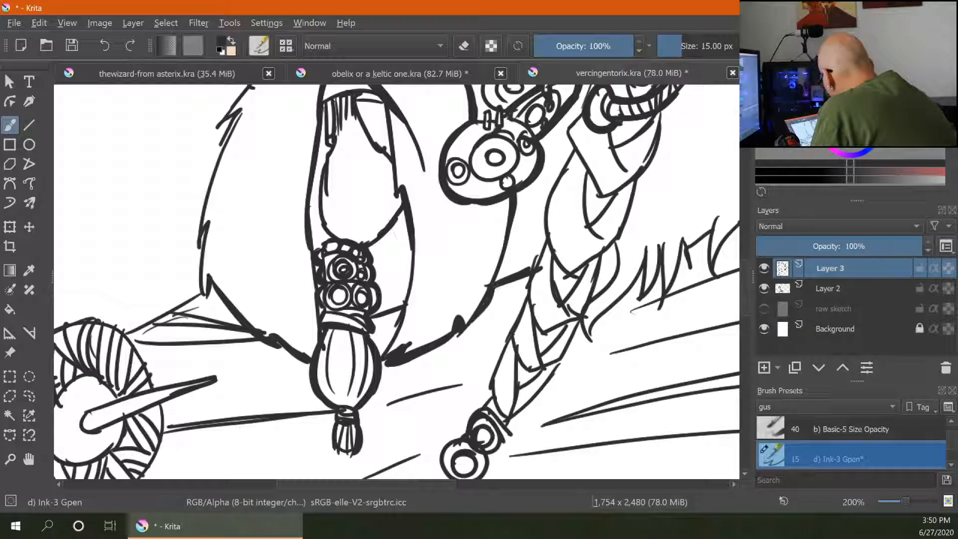
{"action": "left_click_drag", "start_coordinate": [689, 172], "coordinate": [591, 299]}
{"action": "mouse_move", "coordinate": [486, 233]}
{"action": "left_mouse_down"}
{"action": "mouse_move", "coordinate": [446, 330]}
{"action": "mouse_move", "coordinate": [446, 363]}
{"action": "mouse_move", "coordinate": [496, 227]}
{"action": "left_mouse_up"}
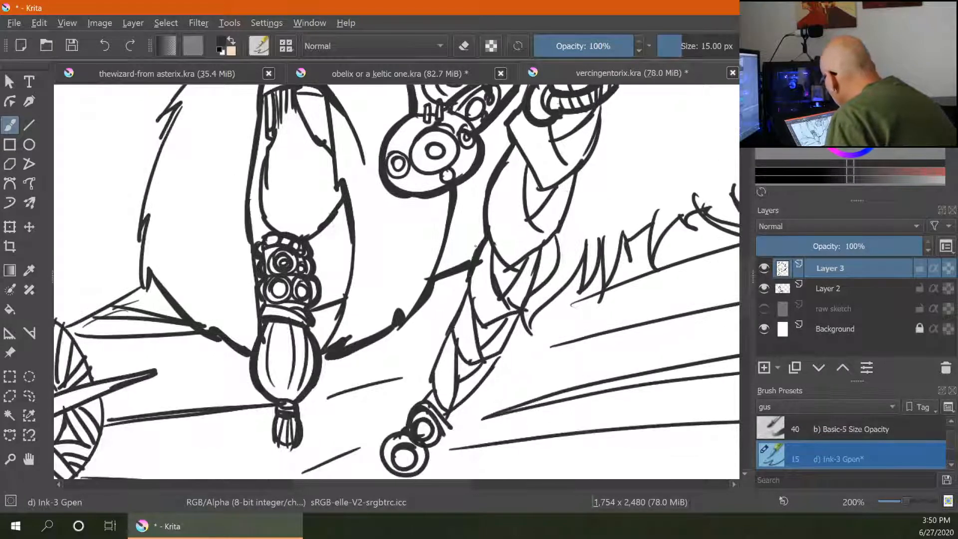
{"action": "mouse_move", "coordinate": [471, 281]}
{"action": "left_mouse_down"}
{"action": "mouse_move", "coordinate": [445, 331]}
{"action": "mouse_move", "coordinate": [431, 395]}
{"action": "left_mouse_up"}
{"action": "left_click_drag", "start_coordinate": [565, 378], "coordinate": [599, 289]}
{"action": "mouse_move", "coordinate": [456, 310]}
{"action": "left_mouse_down"}
{"action": "mouse_move", "coordinate": [415, 356]}
{"action": "mouse_move", "coordinate": [413, 382]}
{"action": "mouse_move", "coordinate": [433, 390]}
{"action": "mouse_move", "coordinate": [530, 278]}
{"action": "left_mouse_up"}
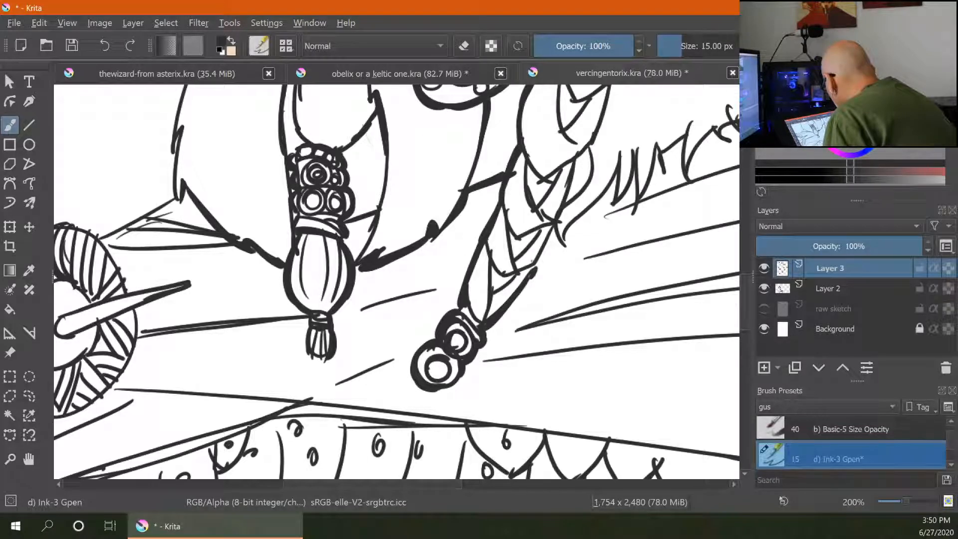
{"action": "left_click_drag", "start_coordinate": [599, 238], "coordinate": [538, 320]}
{"action": "left_click_drag", "start_coordinate": [505, 283], "coordinate": [515, 240]}
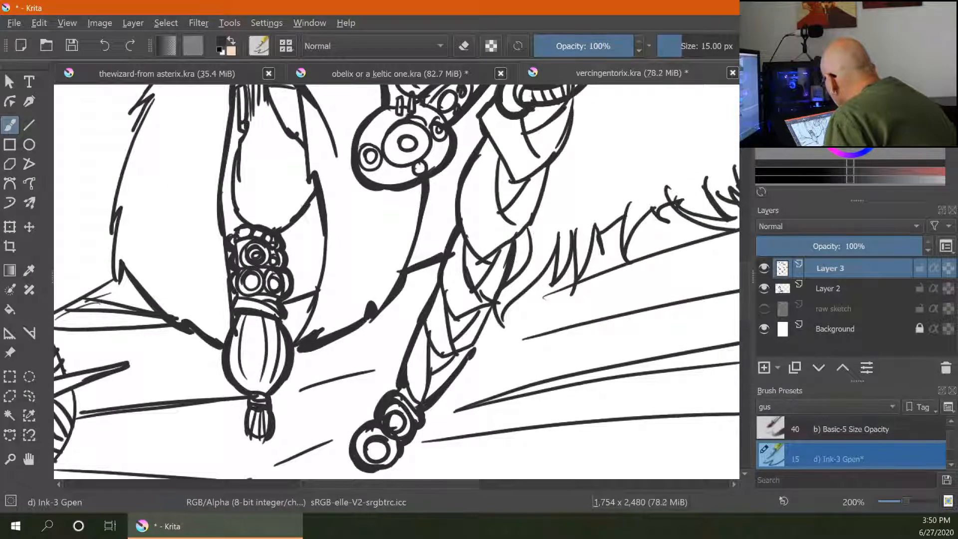
{"action": "left_click_drag", "start_coordinate": [496, 303], "coordinate": [473, 348]}
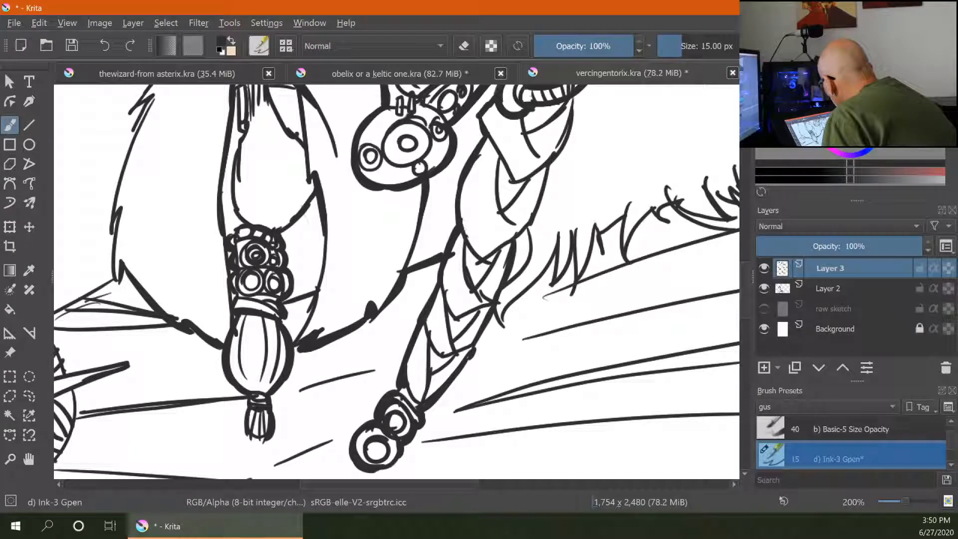
{"action": "left_click_drag", "start_coordinate": [601, 201], "coordinate": [491, 357]}
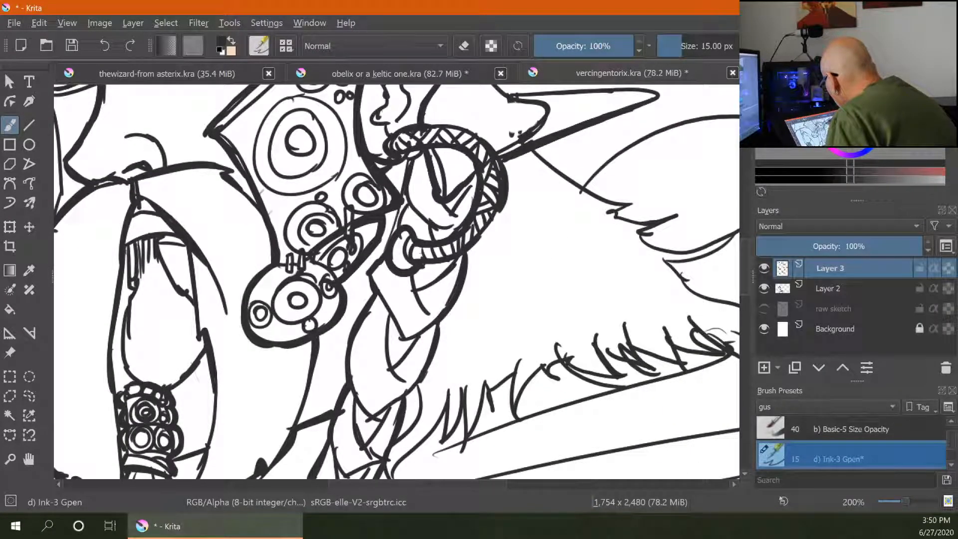
{"action": "left_click_drag", "start_coordinate": [495, 280], "coordinate": [469, 330]}
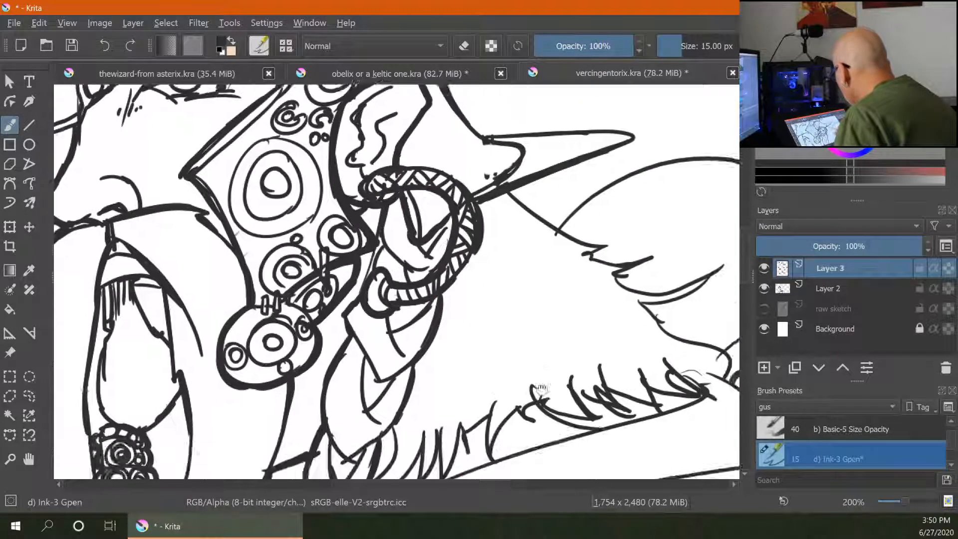
- Thicken the jagged fur strokes along the shoulder's fur trim
{"action": "left_click_drag", "start_coordinate": [542, 388], "coordinate": [338, 271]}
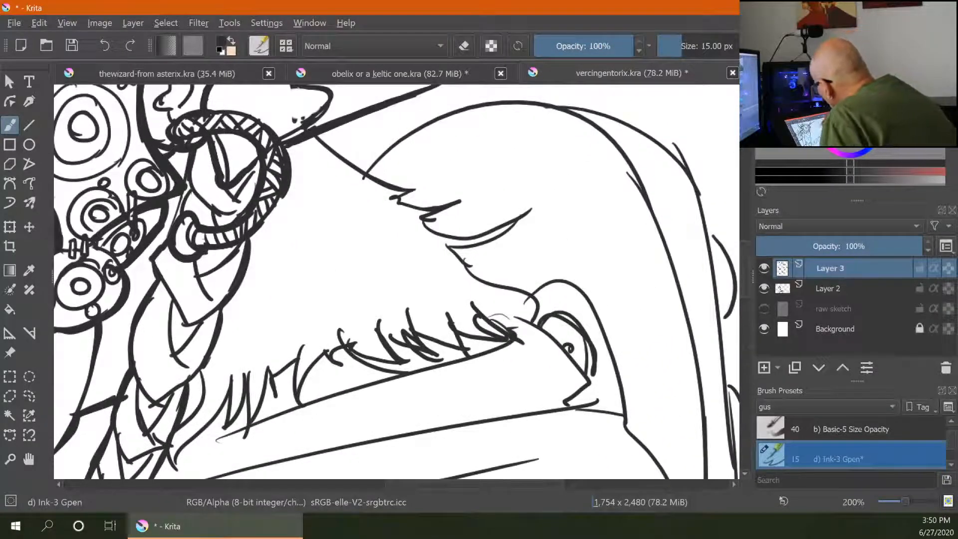
{"action": "left_click_drag", "start_coordinate": [414, 191], "coordinate": [400, 197]}
{"action": "mouse_move", "coordinate": [461, 201]}
{"action": "left_mouse_down"}
{"action": "mouse_move", "coordinate": [400, 209]}
{"action": "mouse_move", "coordinate": [427, 226]}
{"action": "mouse_move", "coordinate": [503, 223]}
{"action": "left_mouse_up"}
{"action": "mouse_move", "coordinate": [443, 249]}
{"action": "left_mouse_down"}
{"action": "mouse_move", "coordinate": [491, 243]}
{"action": "mouse_move", "coordinate": [478, 276]}
{"action": "mouse_move", "coordinate": [540, 289]}
{"action": "mouse_move", "coordinate": [534, 297]}
{"action": "left_mouse_up"}
{"action": "left_click_drag", "start_coordinate": [575, 398], "coordinate": [614, 312]}
{"action": "mouse_move", "coordinate": [364, 269]}
{"action": "left_mouse_down"}
{"action": "mouse_move", "coordinate": [341, 302]}
{"action": "mouse_move", "coordinate": [315, 293]}
{"action": "mouse_move", "coordinate": [281, 341]}
{"action": "left_mouse_up"}
{"action": "mouse_move", "coordinate": [268, 306]}
{"action": "left_mouse_down"}
{"action": "mouse_move", "coordinate": [261, 343]}
{"action": "mouse_move", "coordinate": [216, 372]}
{"action": "left_mouse_up"}
{"action": "mouse_move", "coordinate": [379, 269]}
{"action": "left_mouse_down"}
{"action": "mouse_move", "coordinate": [362, 279]}
{"action": "mouse_move", "coordinate": [428, 283]}
{"action": "mouse_move", "coordinate": [388, 278]}
{"action": "left_mouse_up"}
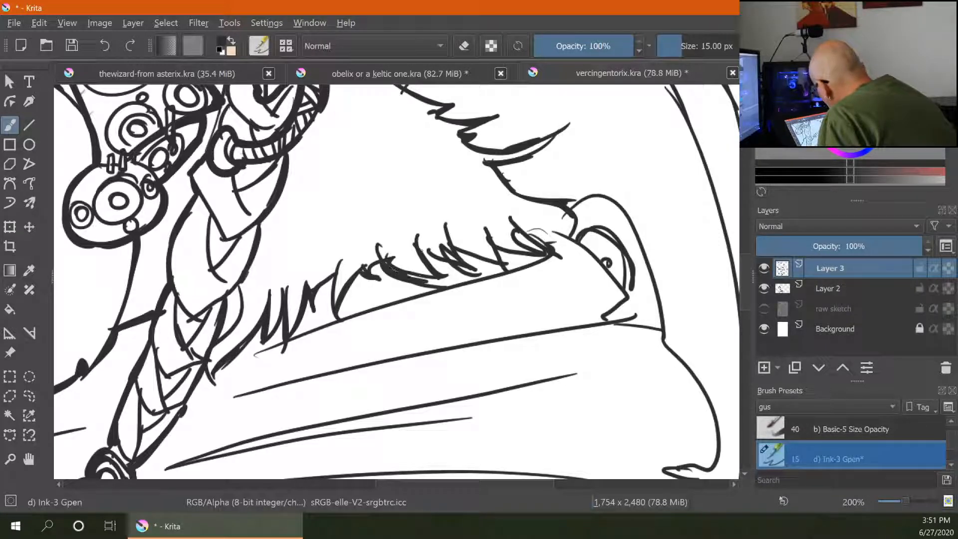
{"action": "left_click_drag", "start_coordinate": [422, 249], "coordinate": [452, 272]}
{"action": "left_click_drag", "start_coordinate": [465, 254], "coordinate": [504, 265]}
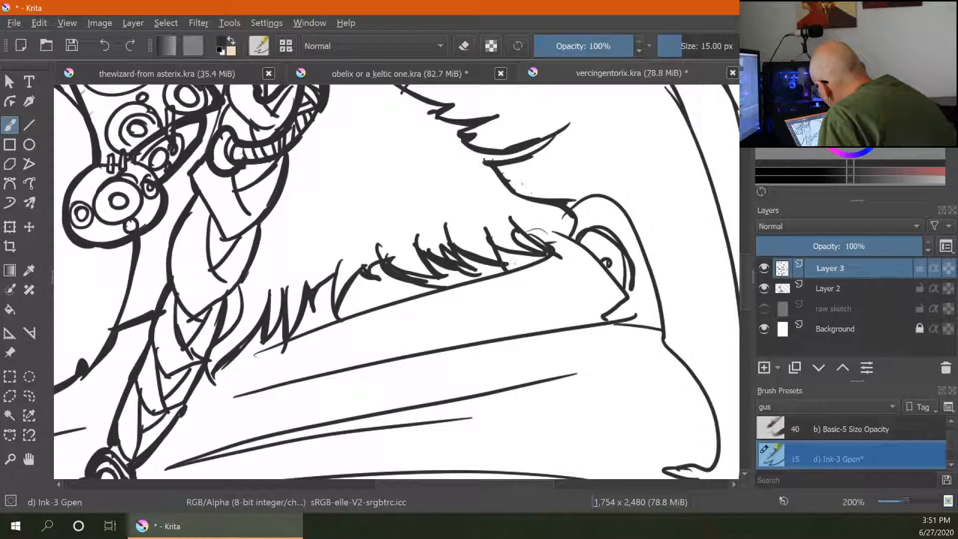
{"action": "left_click_drag", "start_coordinate": [567, 236], "coordinate": [543, 242]}
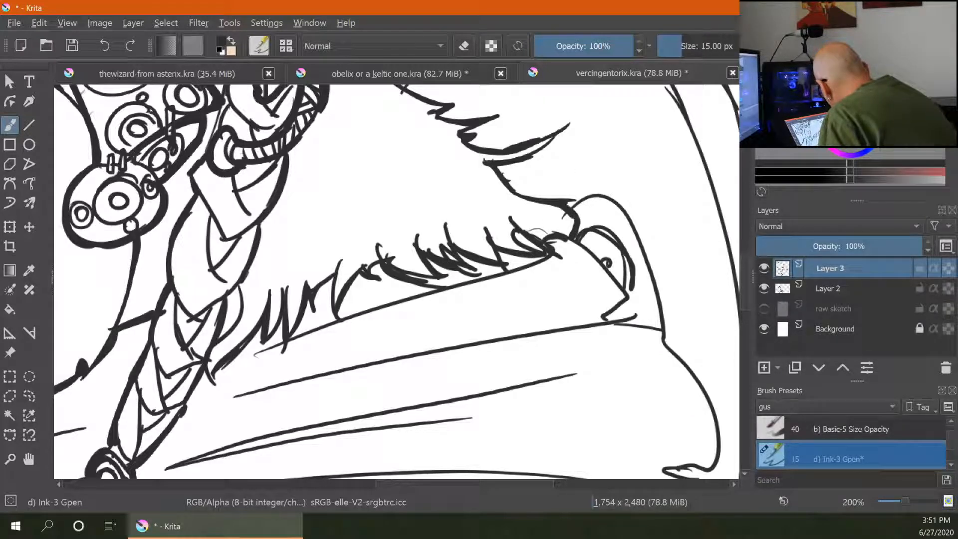
- Thicken the cloak's outer contour down to its pointed corner
{"action": "mouse_move", "coordinate": [576, 240]}
{"action": "left_mouse_down"}
{"action": "mouse_move", "coordinate": [607, 264]}
{"action": "mouse_move", "coordinate": [627, 299]}
{"action": "mouse_move", "coordinate": [609, 315]}
{"action": "mouse_move", "coordinate": [659, 330]}
{"action": "left_mouse_up"}
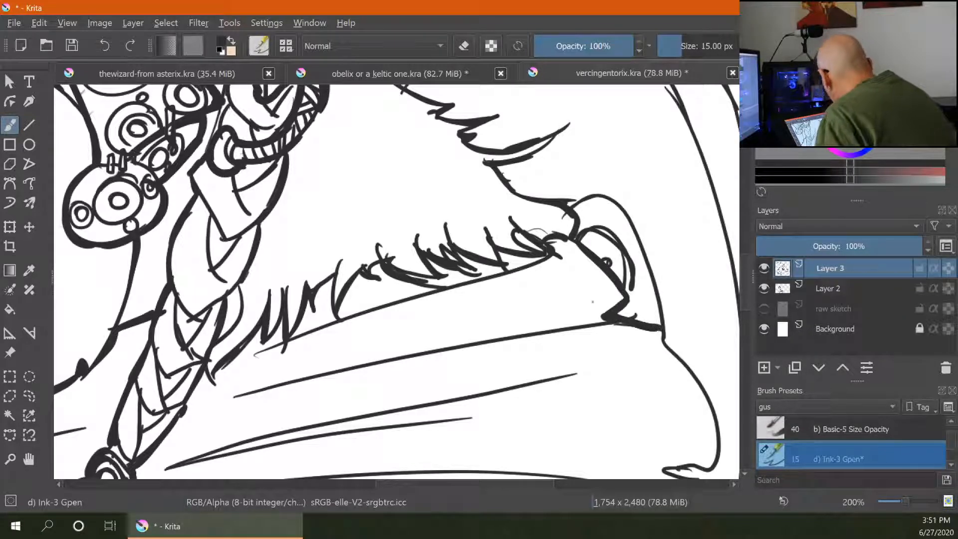
{"action": "left_click_drag", "start_coordinate": [504, 337], "coordinate": [624, 323]}
{"action": "mouse_move", "coordinate": [681, 401]}
{"action": "left_mouse_down"}
{"action": "mouse_move", "coordinate": [580, 339]}
{"action": "mouse_move", "coordinate": [475, 314]}
{"action": "left_mouse_up"}
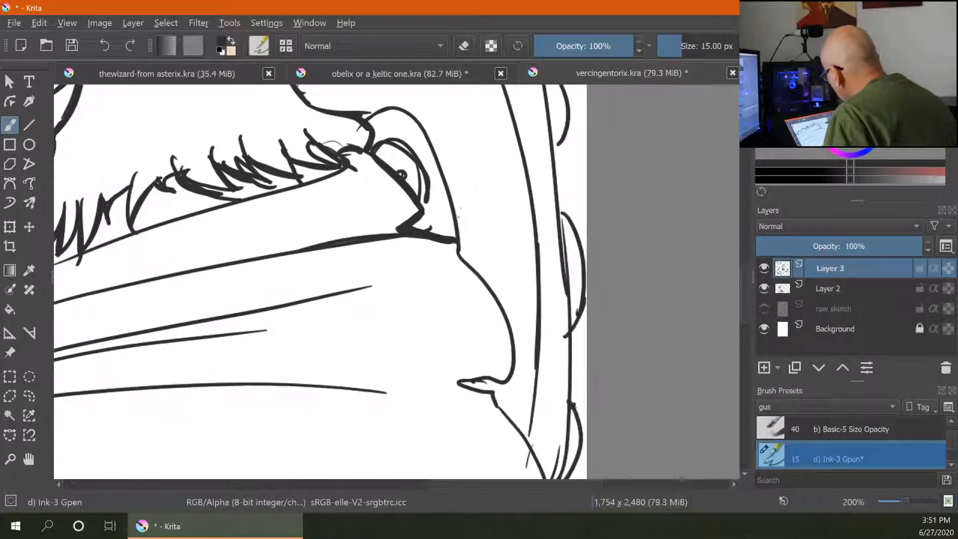
{"action": "mouse_move", "coordinate": [459, 243]}
{"action": "left_mouse_down"}
{"action": "mouse_move", "coordinate": [515, 303]}
{"action": "mouse_move", "coordinate": [501, 305]}
{"action": "mouse_move", "coordinate": [517, 346]}
{"action": "mouse_move", "coordinate": [508, 386]}
{"action": "mouse_move", "coordinate": [500, 404]}
{"action": "mouse_move", "coordinate": [463, 383]}
{"action": "mouse_move", "coordinate": [494, 383]}
{"action": "mouse_move", "coordinate": [417, 381]}
{"action": "left_mouse_up"}
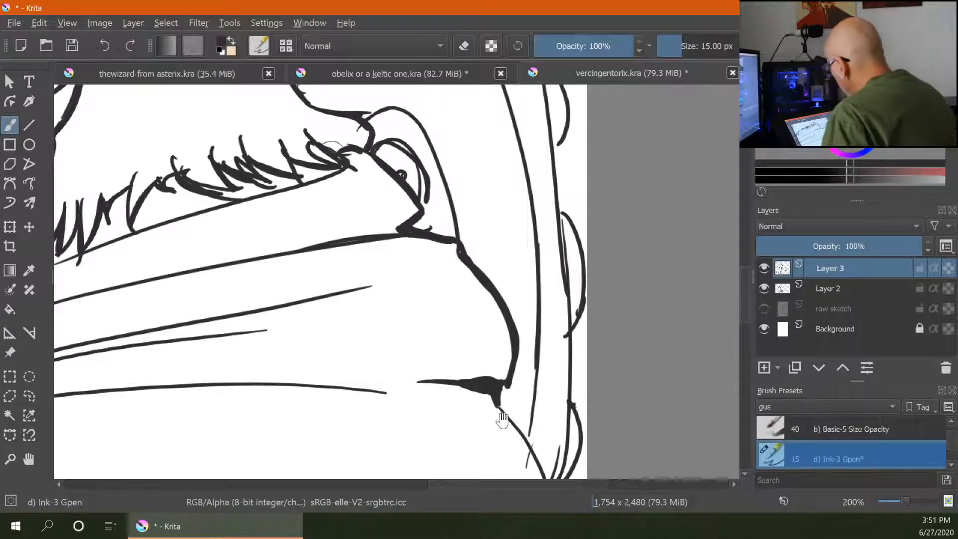
- Thicken the outlines of the shield boss and its spike
{"action": "mouse_move", "coordinate": [503, 419]}
{"action": "left_mouse_down"}
{"action": "mouse_move", "coordinate": [703, 231]}
{"action": "mouse_move", "coordinate": [740, 210]}
{"action": "left_mouse_up"}
{"action": "mouse_move", "coordinate": [220, 245]}
{"action": "left_mouse_down"}
{"action": "mouse_move", "coordinate": [264, 261]}
{"action": "mouse_move", "coordinate": [685, 326]}
{"action": "left_mouse_up"}
{"action": "mouse_move", "coordinate": [318, 223]}
{"action": "left_mouse_down"}
{"action": "mouse_move", "coordinate": [314, 274]}
{"action": "mouse_move", "coordinate": [286, 307]}
{"action": "left_mouse_up"}
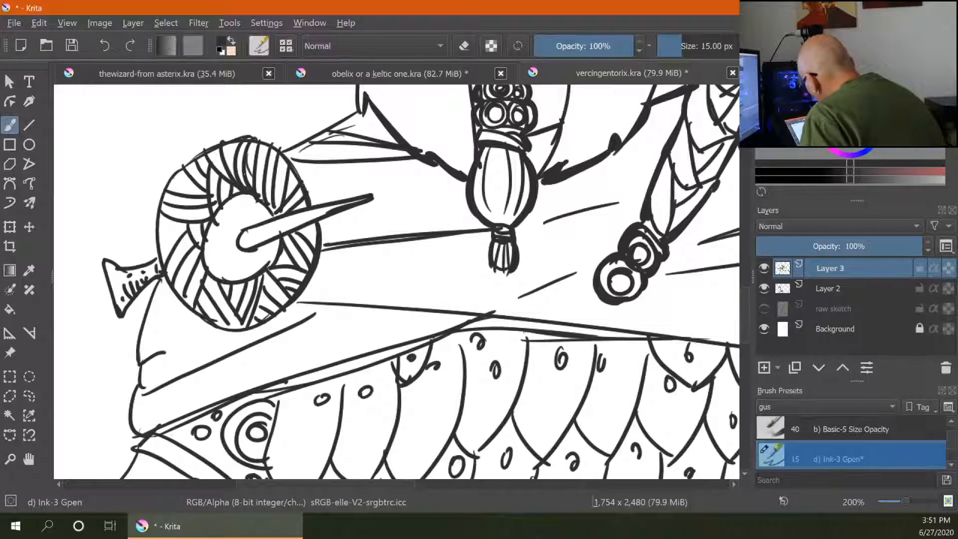
{"action": "mouse_move", "coordinate": [250, 230]}
{"action": "left_mouse_down"}
{"action": "mouse_move", "coordinate": [239, 250]}
{"action": "mouse_move", "coordinate": [318, 209]}
{"action": "left_mouse_up"}
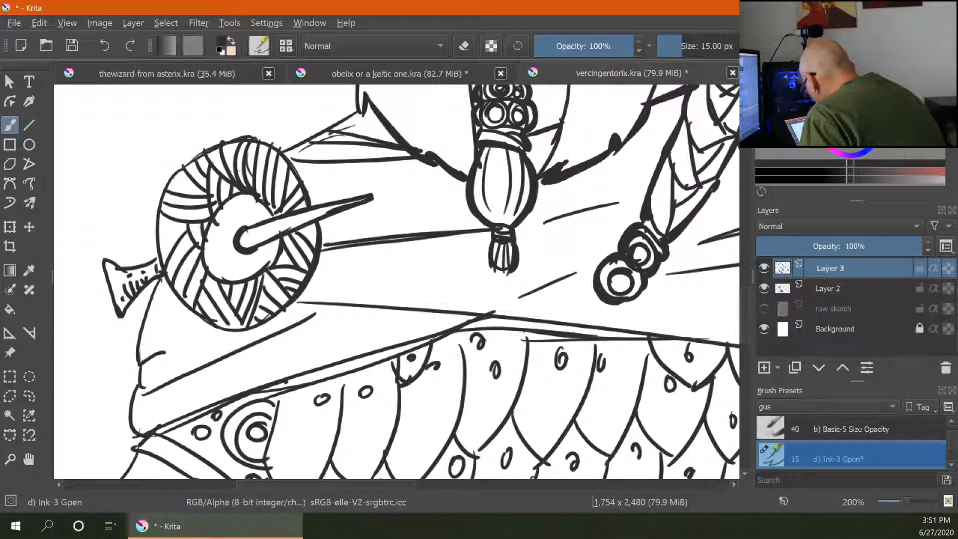
{"action": "left_click_drag", "start_coordinate": [239, 214], "coordinate": [223, 277]}
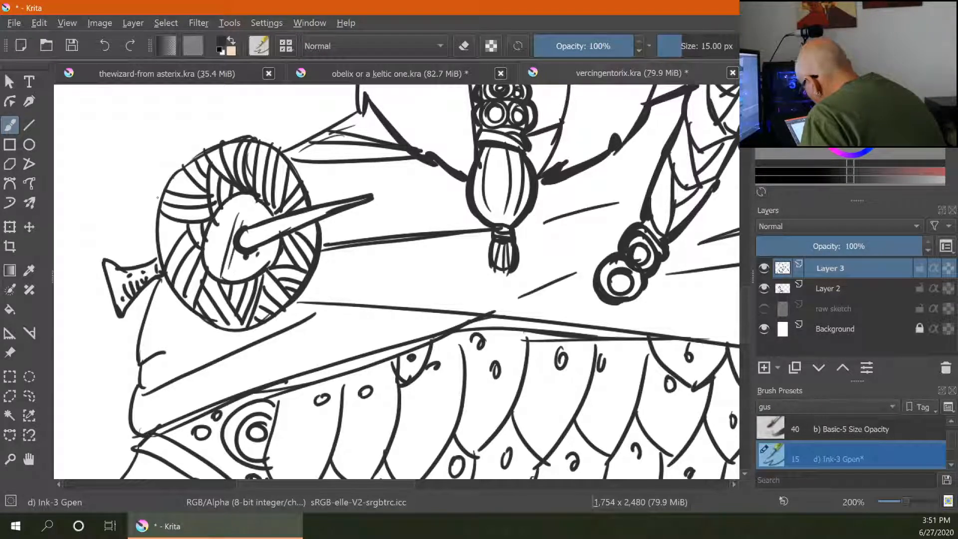
{"action": "left_click_drag", "start_coordinate": [163, 277], "coordinate": [189, 310]}
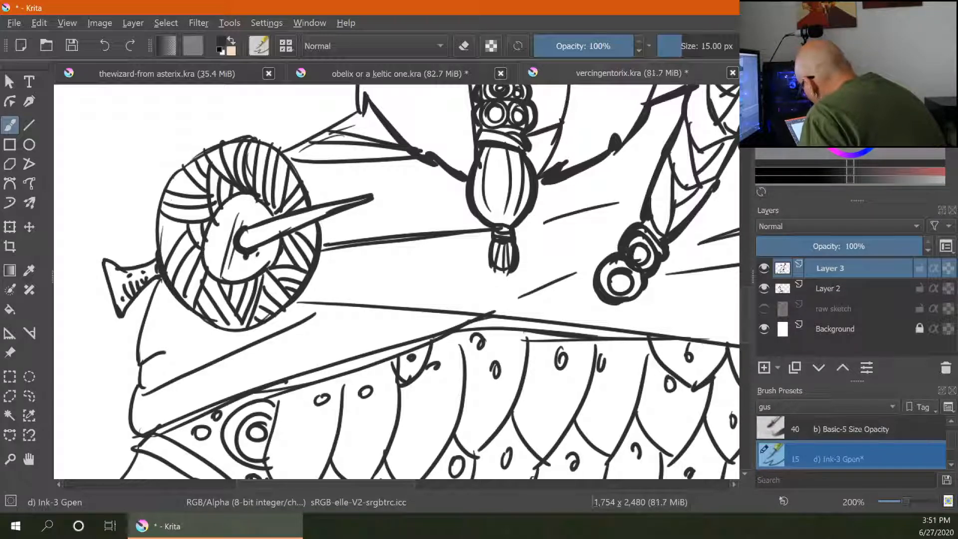
- Thicken the shield rim's lower edge and the outline of the spike projecting from the boss
{"action": "mouse_move", "coordinate": [174, 296]}
{"action": "left_mouse_down"}
{"action": "mouse_move", "coordinate": [248, 328]}
{"action": "mouse_move", "coordinate": [299, 304]}
{"action": "left_mouse_up"}
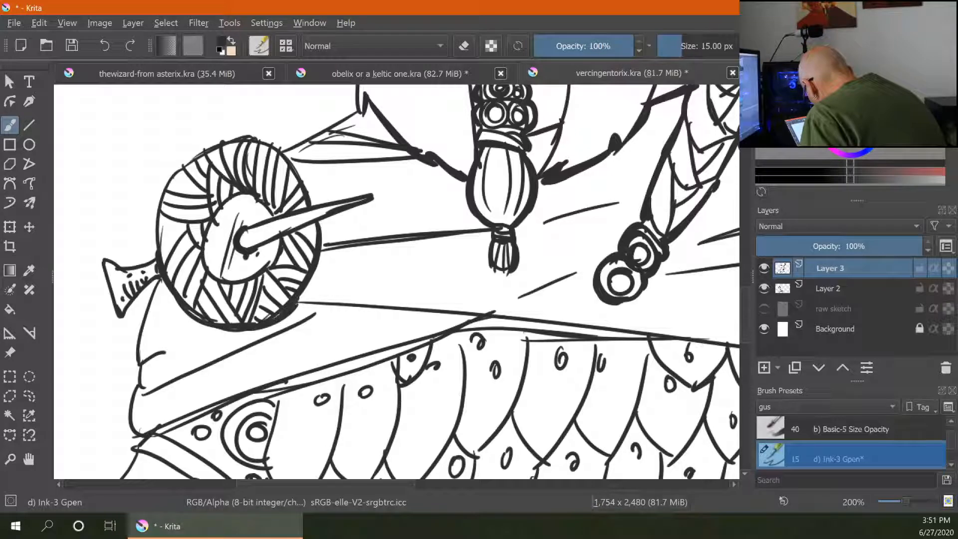
{"action": "left_click_drag", "start_coordinate": [286, 156], "coordinate": [313, 204]}
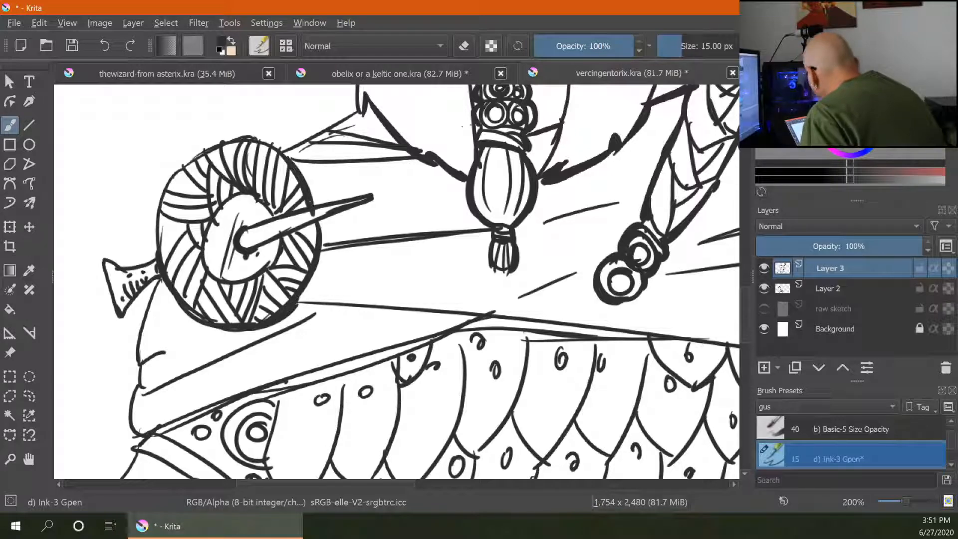
{"action": "left_click_drag", "start_coordinate": [294, 168], "coordinate": [343, 163]}
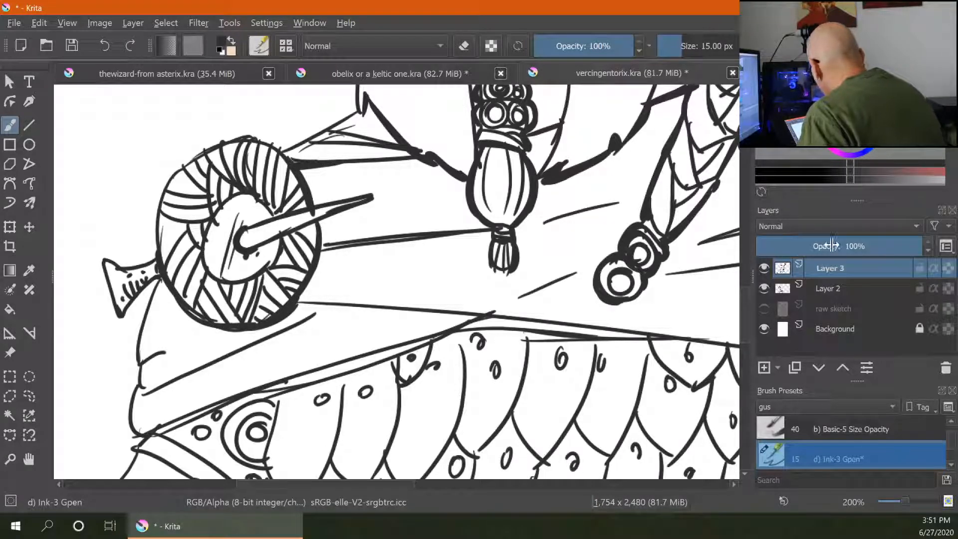
{"action": "left_click_drag", "start_coordinate": [296, 303], "coordinate": [351, 309]}
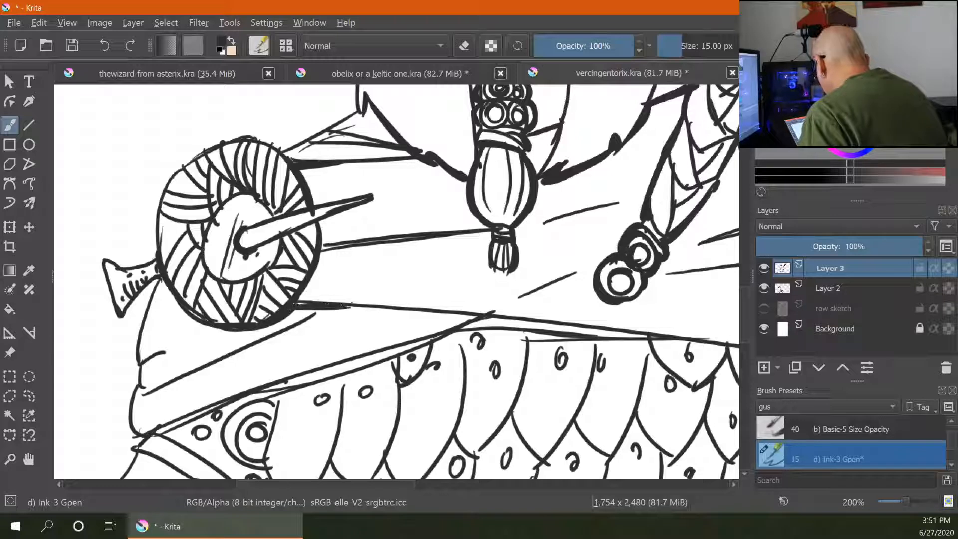
- Thicken the cloak's lower hem line running across the top of the scale armour
{"action": "left_click_drag", "start_coordinate": [141, 396], "coordinate": [258, 344]}
{"action": "mouse_move", "coordinate": [157, 433]}
{"action": "left_mouse_down"}
{"action": "mouse_move", "coordinate": [295, 369]}
{"action": "mouse_move", "coordinate": [379, 354]}
{"action": "left_mouse_up"}
{"action": "left_click_drag", "start_coordinate": [314, 376], "coordinate": [439, 337]}
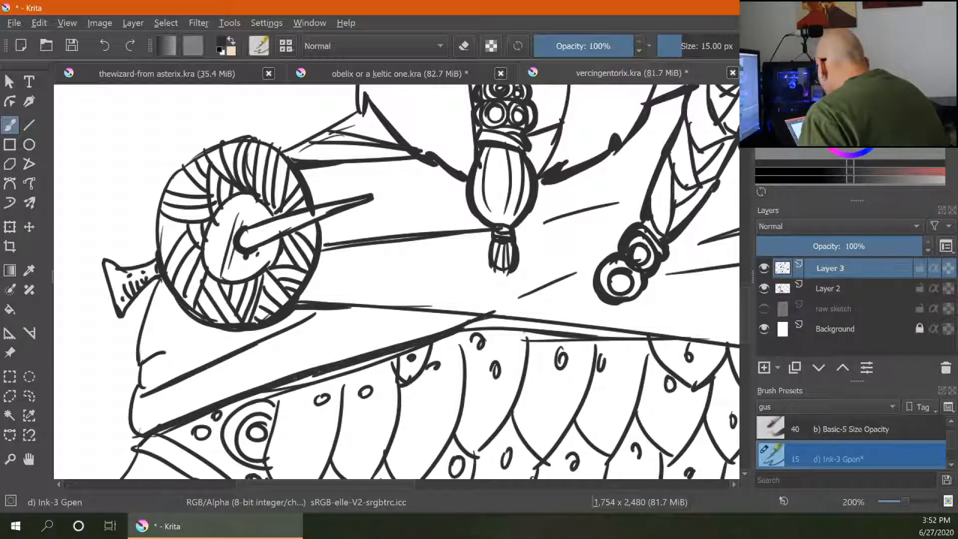
{"action": "mouse_move", "coordinate": [274, 393]}
{"action": "left_mouse_down"}
{"action": "mouse_move", "coordinate": [459, 333]}
{"action": "mouse_move", "coordinate": [649, 342]}
{"action": "left_mouse_up"}
{"action": "left_click_drag", "start_coordinate": [665, 395], "coordinate": [358, 299]}
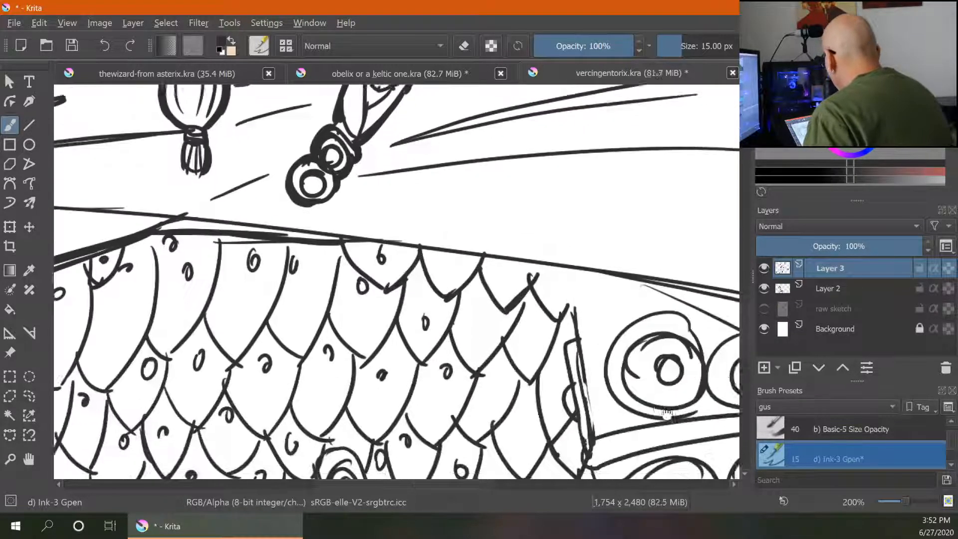
{"action": "left_click_drag", "start_coordinate": [668, 414], "coordinate": [662, 404]}
{"action": "left_click_drag", "start_coordinate": [378, 232], "coordinate": [607, 263]}
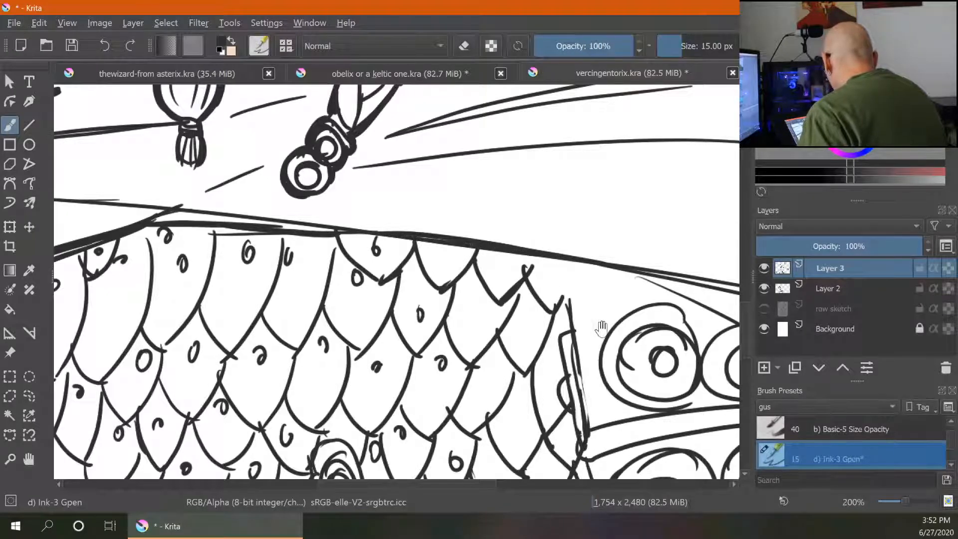
- Thicken the diagonal cloak edge and its fold lines over the ringed shoulder guard
{"action": "mouse_move", "coordinate": [601, 328]}
{"action": "left_mouse_down"}
{"action": "mouse_move", "coordinate": [426, 336]}
{"action": "mouse_move", "coordinate": [403, 270]}
{"action": "mouse_move", "coordinate": [397, 321]}
{"action": "left_mouse_up"}
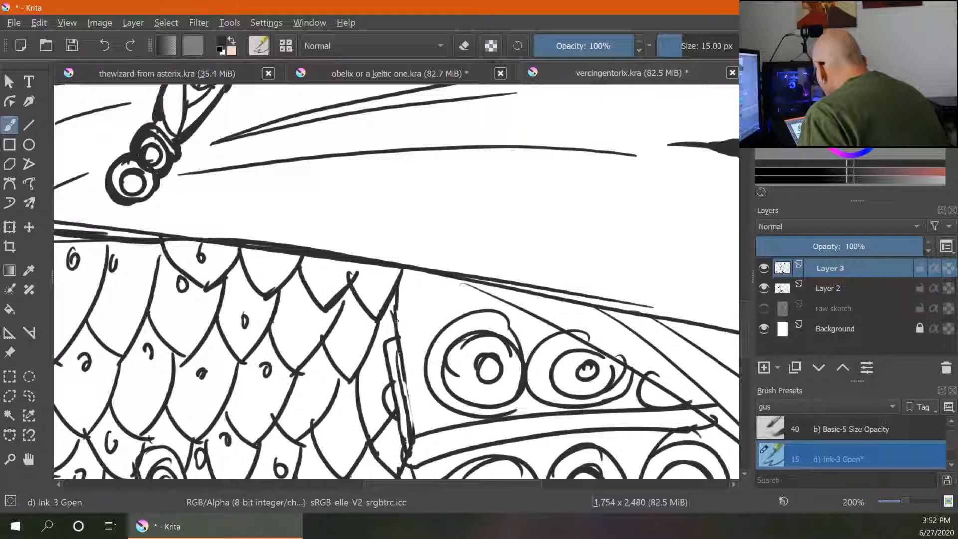
{"action": "left_click_drag", "start_coordinate": [525, 345], "coordinate": [363, 252]}
{"action": "left_click_drag", "start_coordinate": [691, 395], "coordinate": [596, 390]}
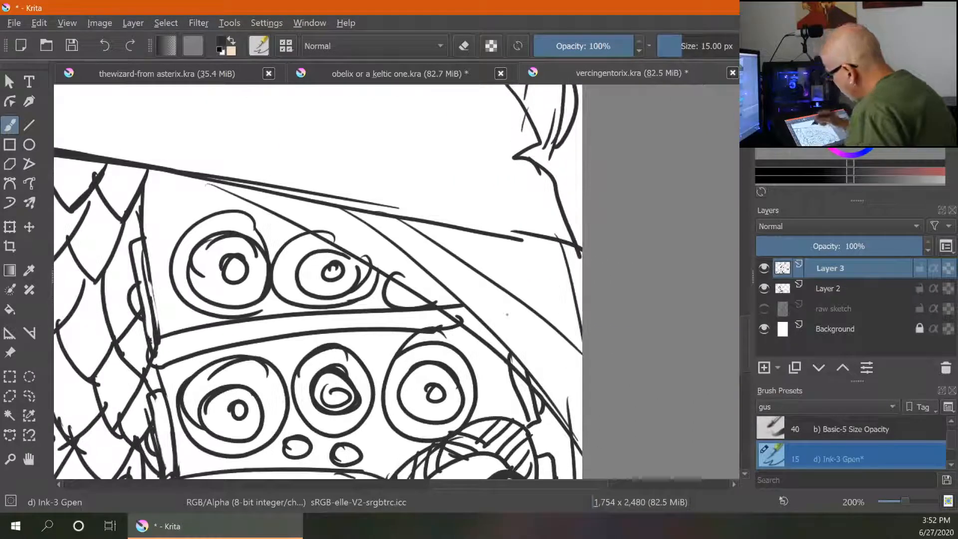
{"action": "mouse_move", "coordinate": [213, 182]}
{"action": "left_mouse_down"}
{"action": "mouse_move", "coordinate": [448, 307]}
{"action": "mouse_move", "coordinate": [559, 417]}
{"action": "left_mouse_up"}
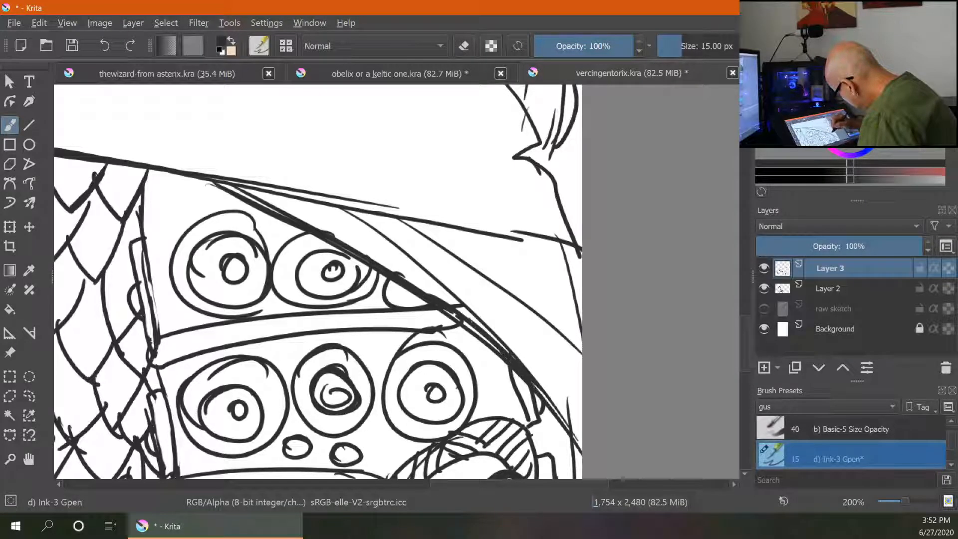
{"action": "left_click_drag", "start_coordinate": [465, 320], "coordinate": [575, 438]}
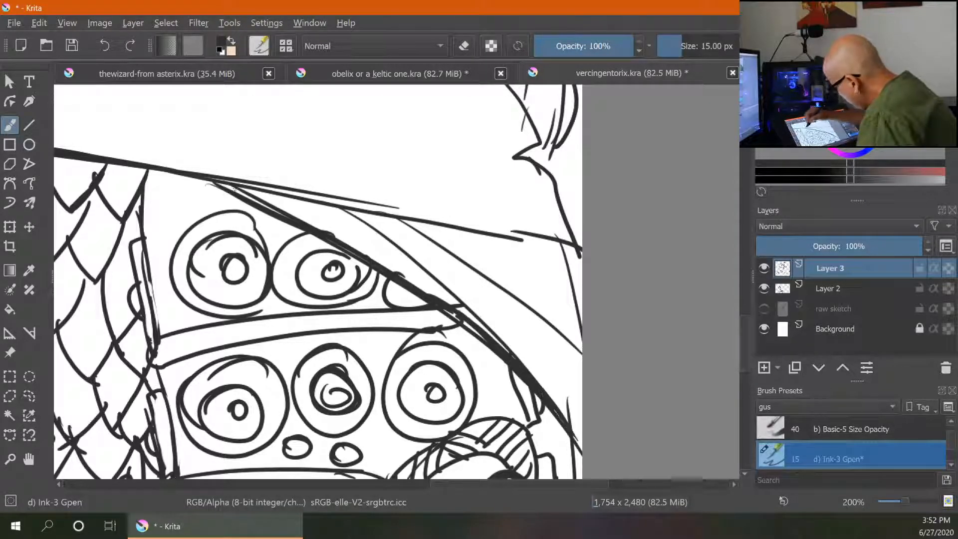
{"action": "mouse_move", "coordinate": [215, 182]}
{"action": "left_mouse_down"}
{"action": "mouse_move", "coordinate": [274, 212]}
{"action": "mouse_move", "coordinate": [263, 204]}
{"action": "left_mouse_up"}
{"action": "left_click_drag", "start_coordinate": [347, 205], "coordinate": [434, 273]}
{"action": "left_click_drag", "start_coordinate": [407, 220], "coordinate": [510, 285]}
{"action": "left_click_drag", "start_coordinate": [413, 225], "coordinate": [429, 236]}
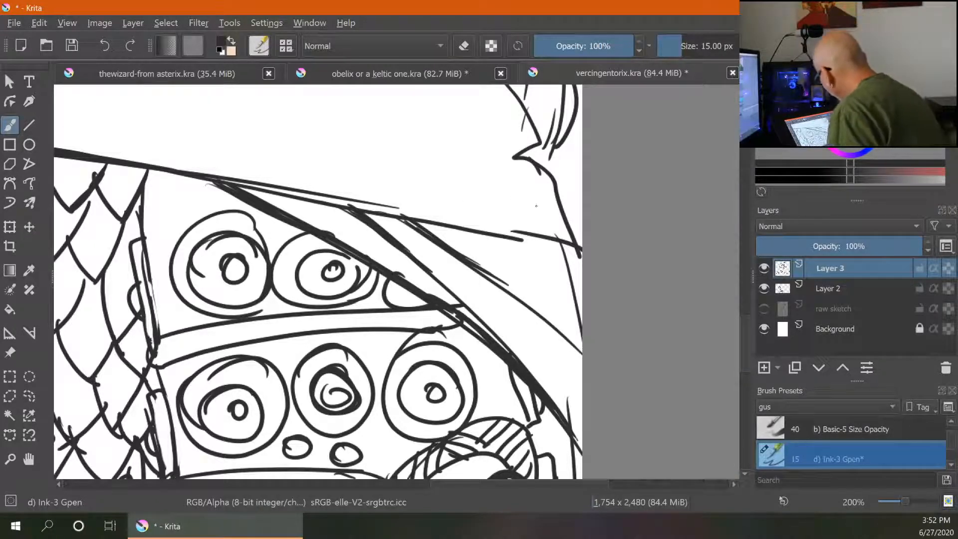
{"action": "mouse_move", "coordinate": [405, 220]}
{"action": "left_mouse_down"}
{"action": "mouse_move", "coordinate": [434, 242]}
{"action": "mouse_move", "coordinate": [465, 231]}
{"action": "left_mouse_up"}
{"action": "left_click_drag", "start_coordinate": [426, 220], "coordinate": [476, 230]}
{"action": "left_click_drag", "start_coordinate": [420, 223], "coordinate": [472, 258]}
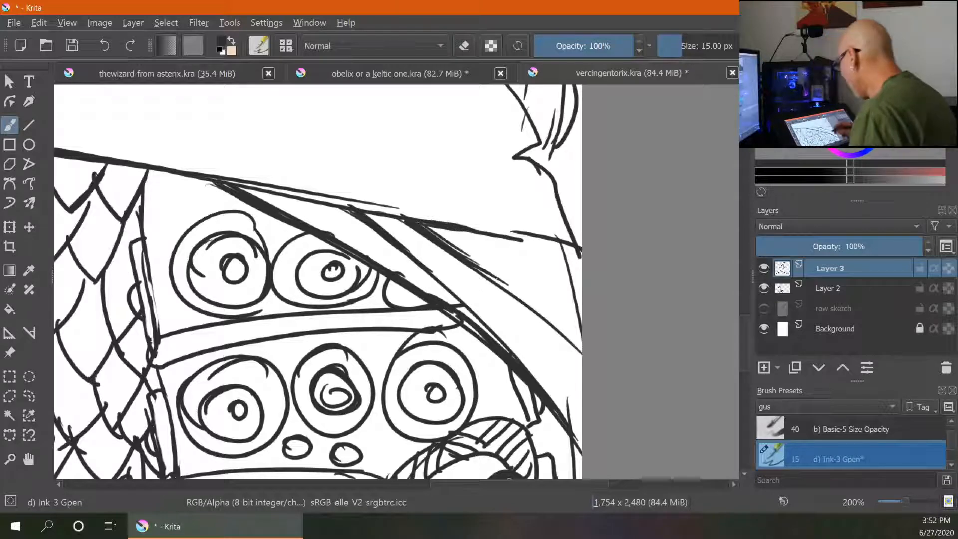
- Thicken the cloak's left corner and the left outline of the scale armour
{"action": "key", "text": "ctrl+minus"}
{"action": "key", "text": "ctrl+minus"}
{"action": "key", "text": "ctrl+minus"}
{"action": "key", "text": "ctrl+minus"}
{"action": "key", "text": "ctrl+minus"}
{"action": "key", "text": "ctrl+minus"}
{"action": "key", "text": "ctrl+minus"}
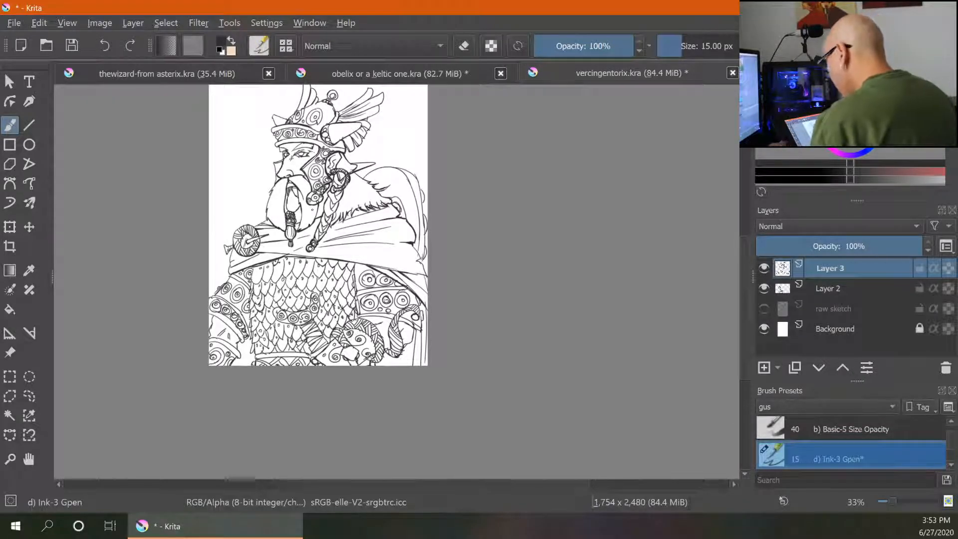
{"action": "key", "text": "ctrl+plus"}
{"action": "key", "text": "ctrl+plus"}
{"action": "key", "text": "ctrl+plus"}
{"action": "left_click_drag", "start_coordinate": [226, 273], "coordinate": [564, 289]}
{"action": "left_click_drag", "start_coordinate": [313, 212], "coordinate": [499, 226]}
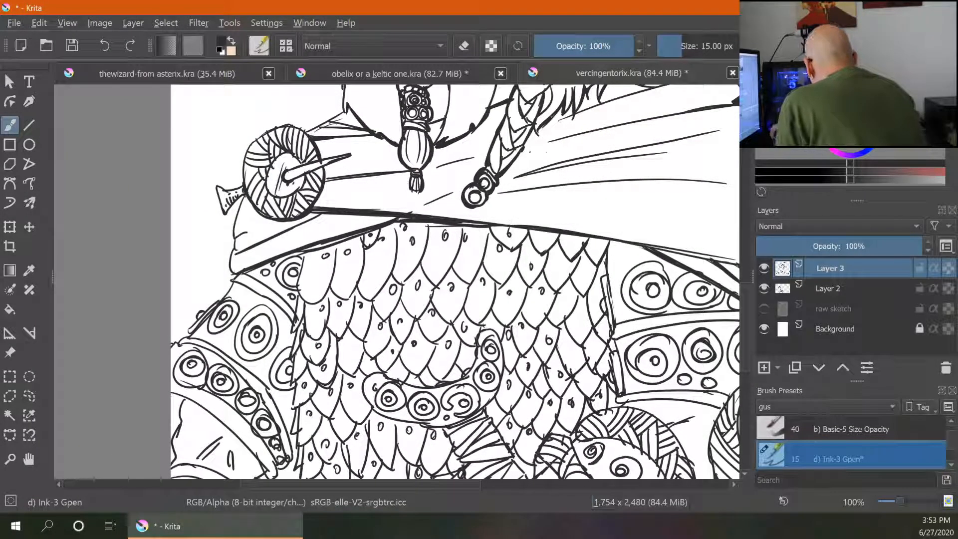
{"action": "mouse_move", "coordinate": [235, 251]}
{"action": "left_mouse_down"}
{"action": "mouse_move", "coordinate": [284, 227]}
{"action": "mouse_move", "coordinate": [263, 224]}
{"action": "left_mouse_up"}
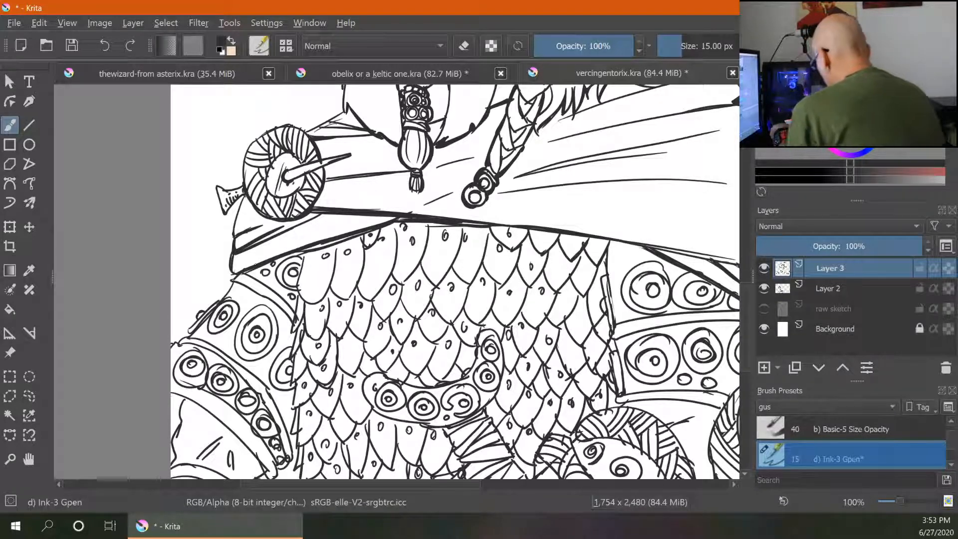
{"action": "left_click_drag", "start_coordinate": [297, 287], "coordinate": [305, 301]}
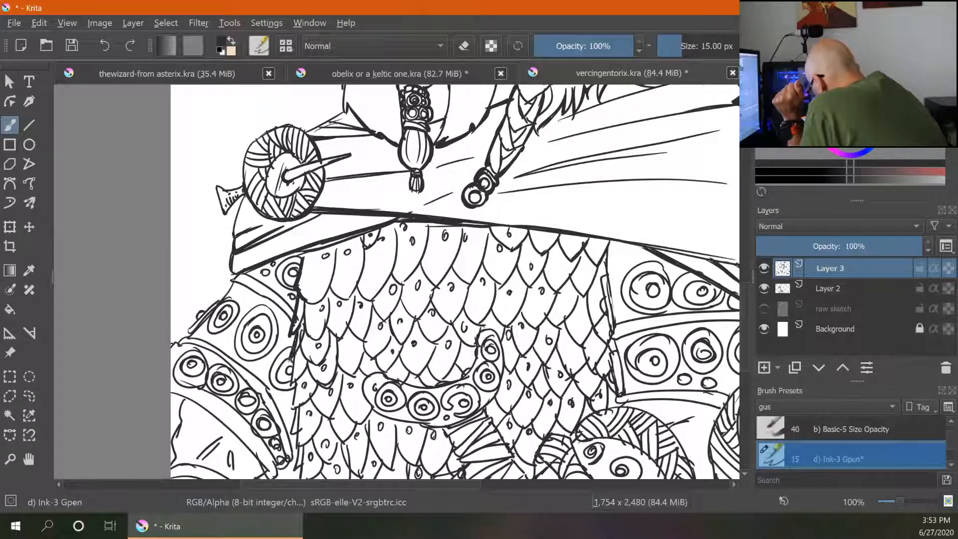
{"action": "left_click_drag", "start_coordinate": [293, 382], "coordinate": [298, 455]}
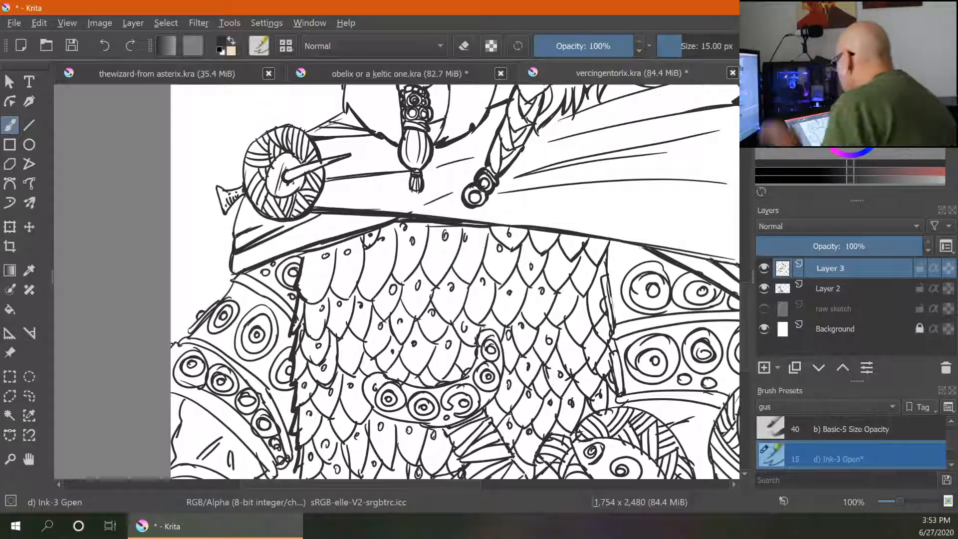
- Thicken the top edge of the belt below the scale armour
{"action": "left_click_drag", "start_coordinate": [479, 409], "coordinate": [514, 202]}
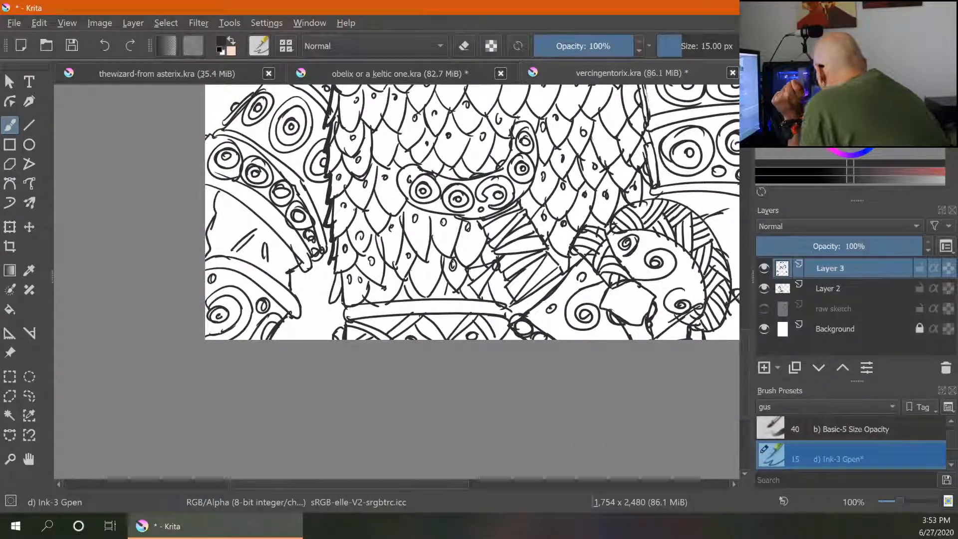
{"action": "left_click_drag", "start_coordinate": [371, 302], "coordinate": [497, 303]}
{"action": "left_click_drag", "start_coordinate": [345, 306], "coordinate": [336, 334]}
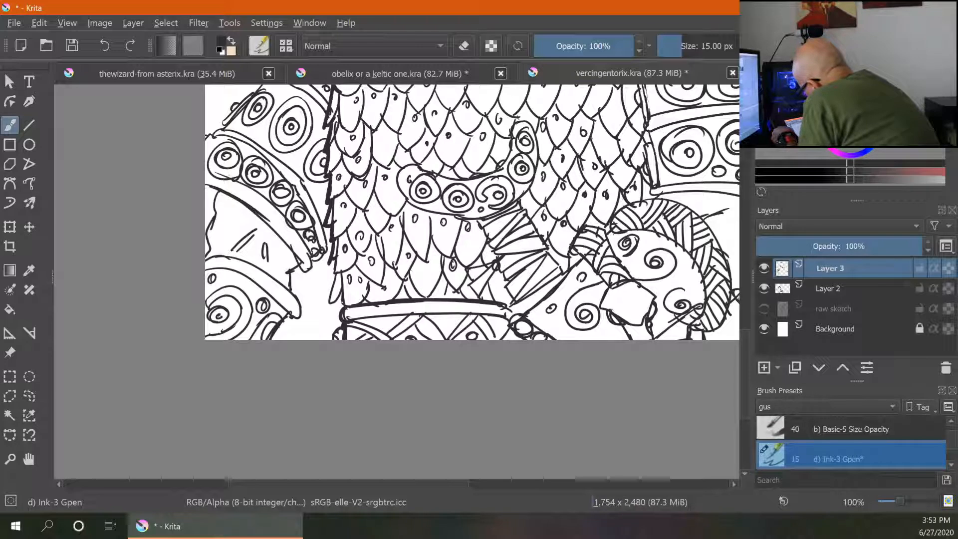
- Thicken the outline of the ringed arm guard on the left side
{"action": "mouse_move", "coordinate": [257, 212]}
{"action": "left_mouse_down"}
{"action": "mouse_move", "coordinate": [303, 273]}
{"action": "mouse_move", "coordinate": [313, 267]}
{"action": "left_mouse_up"}
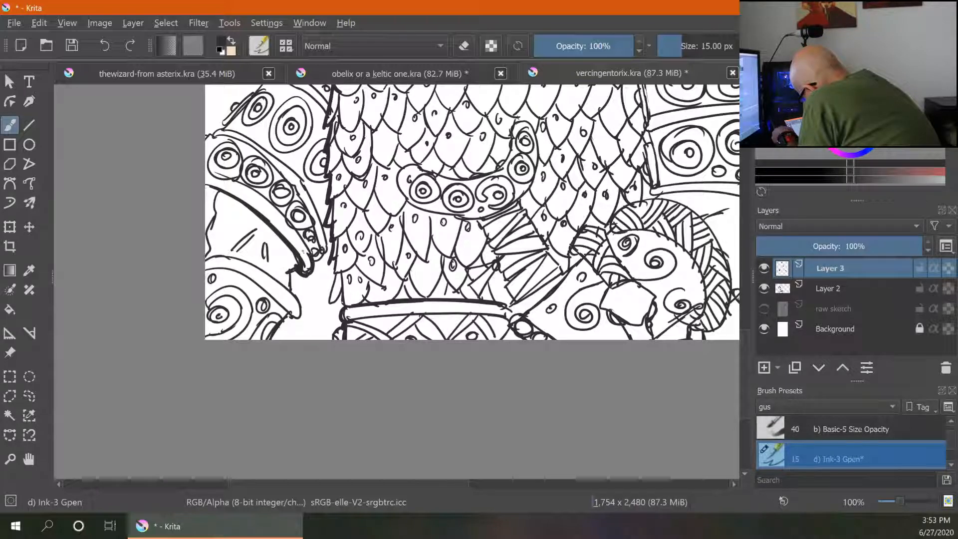
{"action": "left_click_drag", "start_coordinate": [205, 195], "coordinate": [215, 191]}
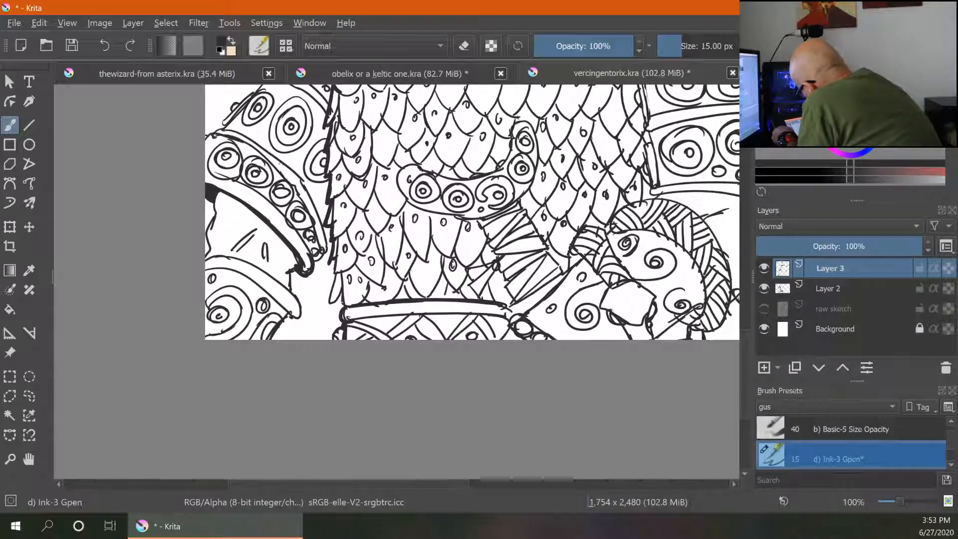
{"action": "left_click_drag", "start_coordinate": [252, 146], "coordinate": [291, 181]}
{"action": "left_click_drag", "start_coordinate": [229, 131], "coordinate": [283, 163]}
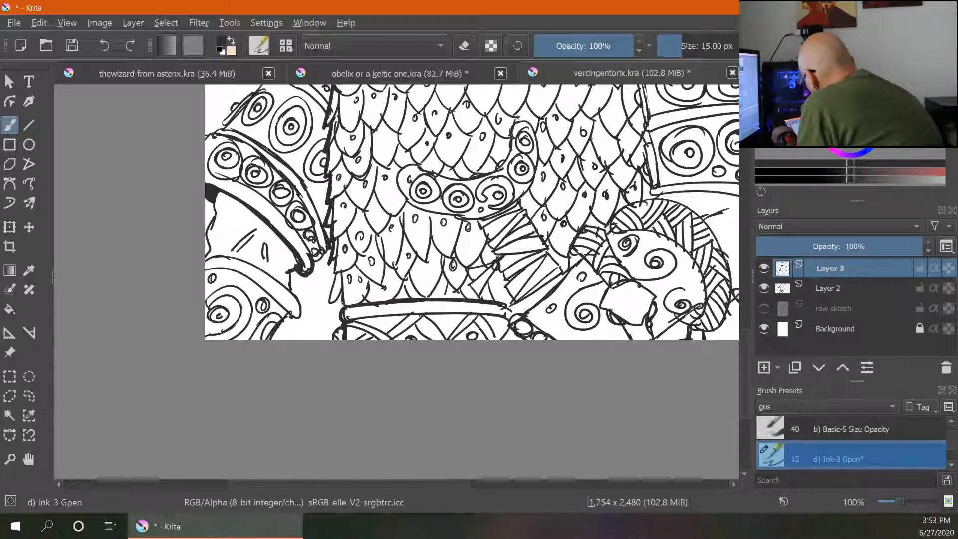
{"action": "left_click_drag", "start_coordinate": [260, 268], "coordinate": [210, 255]}
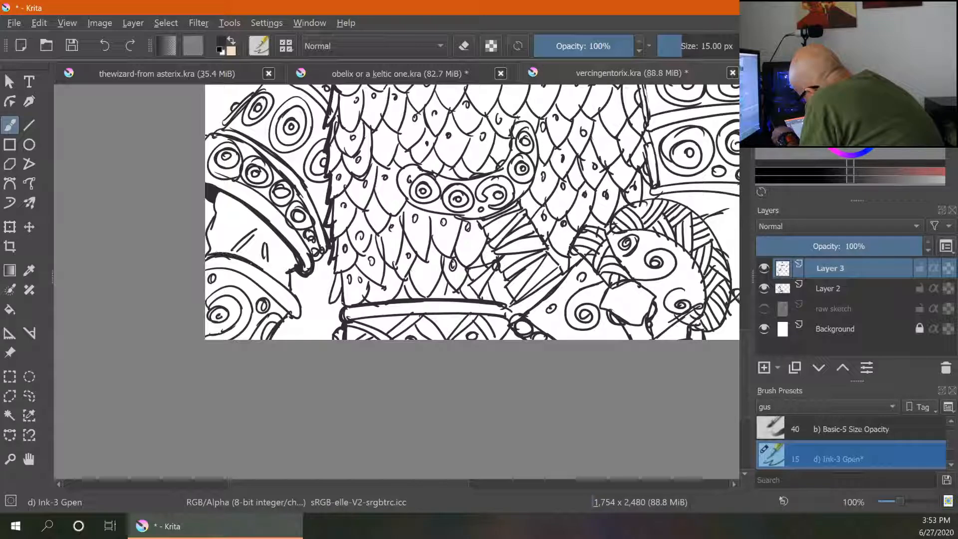
{"action": "mouse_move", "coordinate": [289, 286]}
{"action": "left_mouse_down"}
{"action": "mouse_move", "coordinate": [253, 261]}
{"action": "mouse_move", "coordinate": [262, 268]}
{"action": "left_mouse_up"}
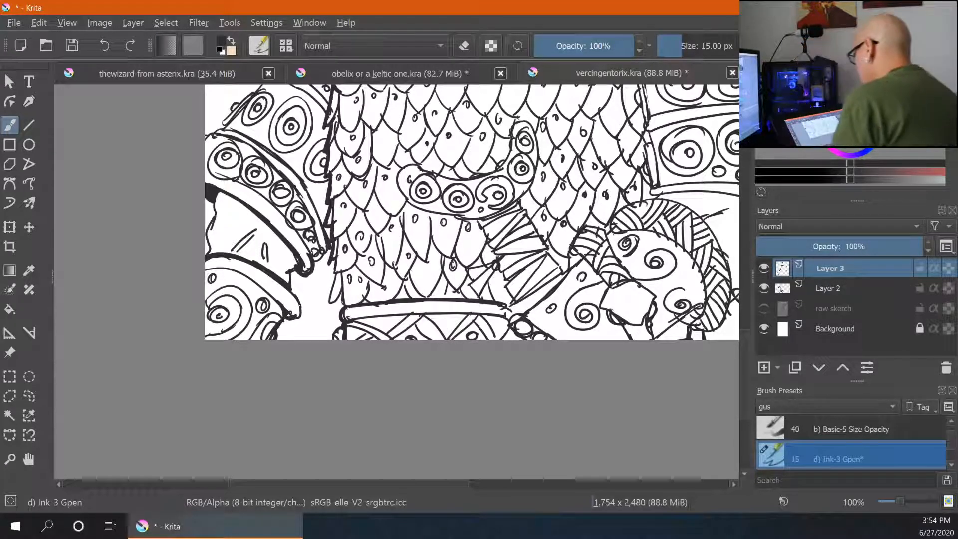
- Review the whole drawing and examine the helmet and face linework up close
{"action": "key", "text": "ctrl+minus"}
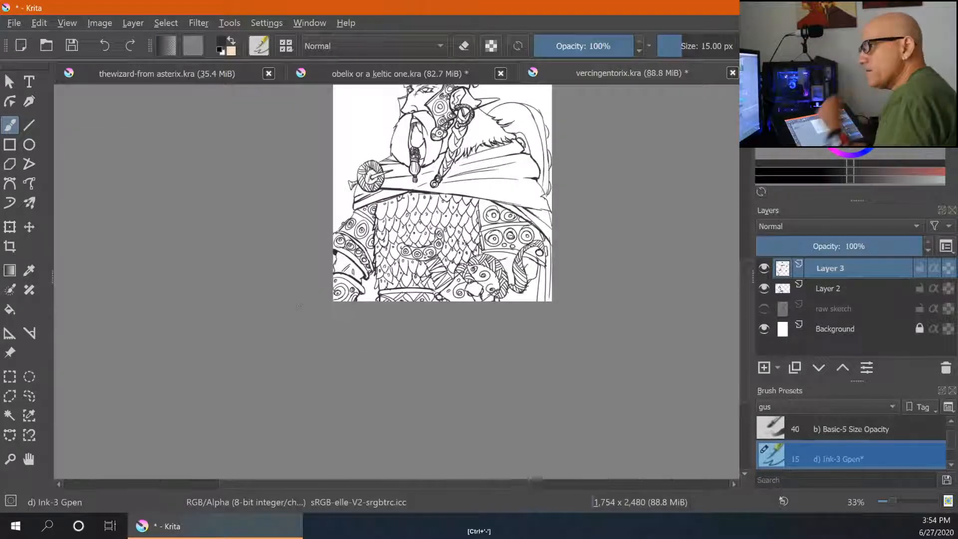
{"action": "key", "text": "space"}
{"action": "mouse_move", "coordinate": [605, 193]}
{"action": "left_mouse_down"}
{"action": "mouse_move", "coordinate": [571, 241]}
{"action": "mouse_move", "coordinate": [485, 244]}
{"action": "left_mouse_up"}
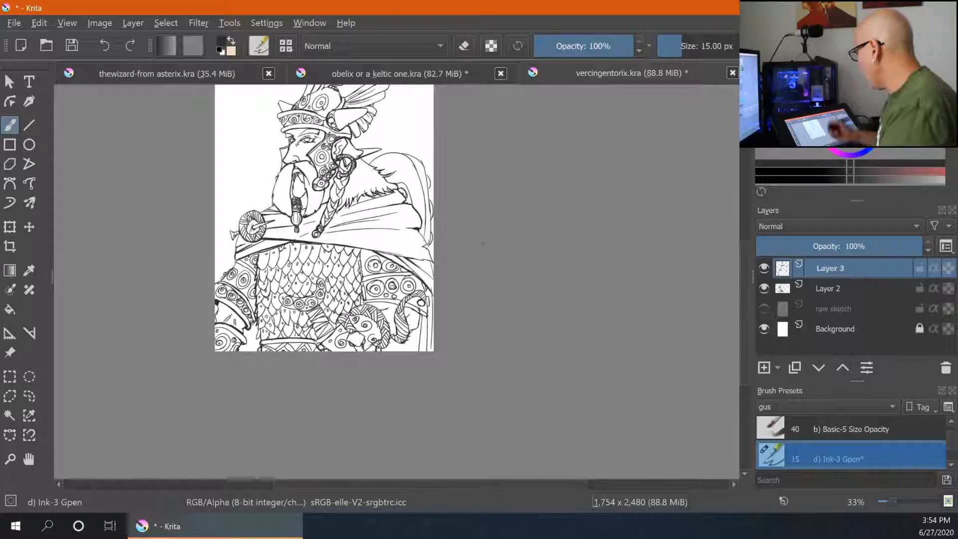
{"action": "scroll", "coordinate": [494, 204], "scroll_direction": "up", "scroll_amount": 3}
{"action": "key", "text": "ctrl+plus"}
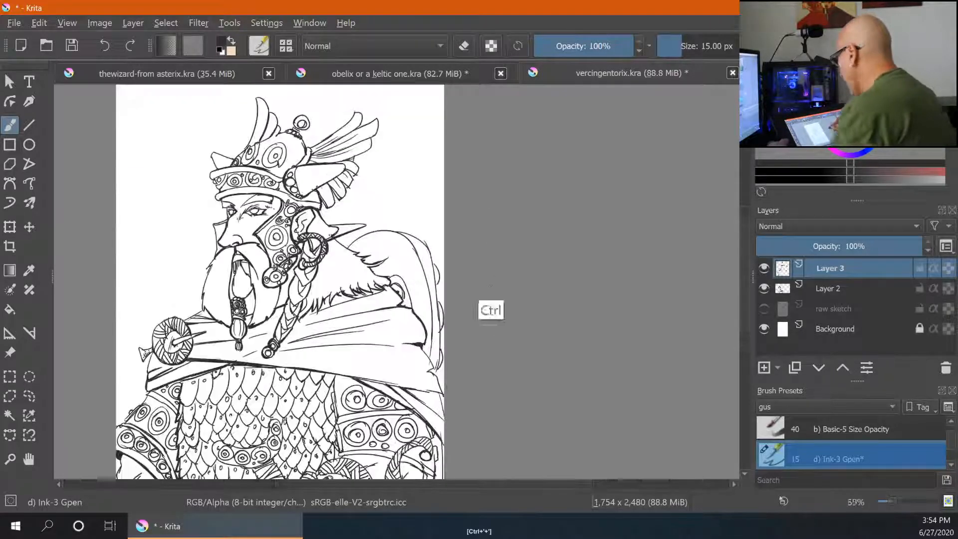
{"action": "key", "text": "ctrl+plus"}
{"action": "key", "text": "ctrl+plus"}
{"action": "left_click_drag", "start_coordinate": [346, 135], "coordinate": [579, 298]}
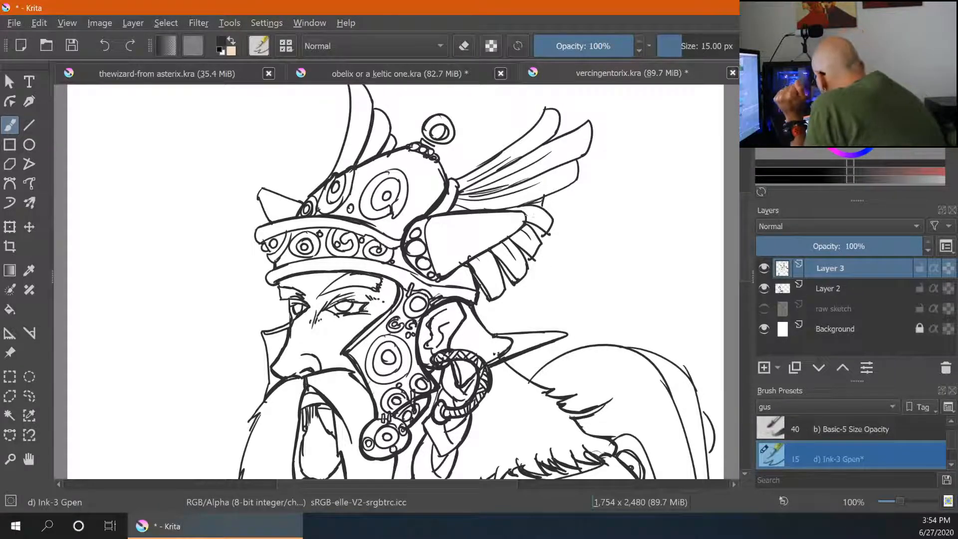
{"action": "left_click_drag", "start_coordinate": [444, 281], "coordinate": [489, 252]}
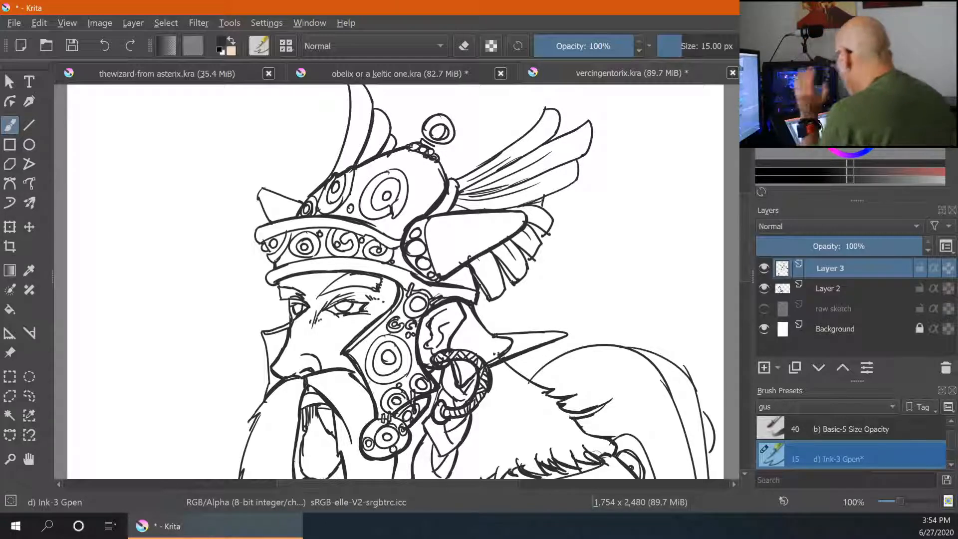
- Thicken the outline of the wrapped forearm bracer below the scale armour
{"action": "key", "text": "ctrl+minus"}
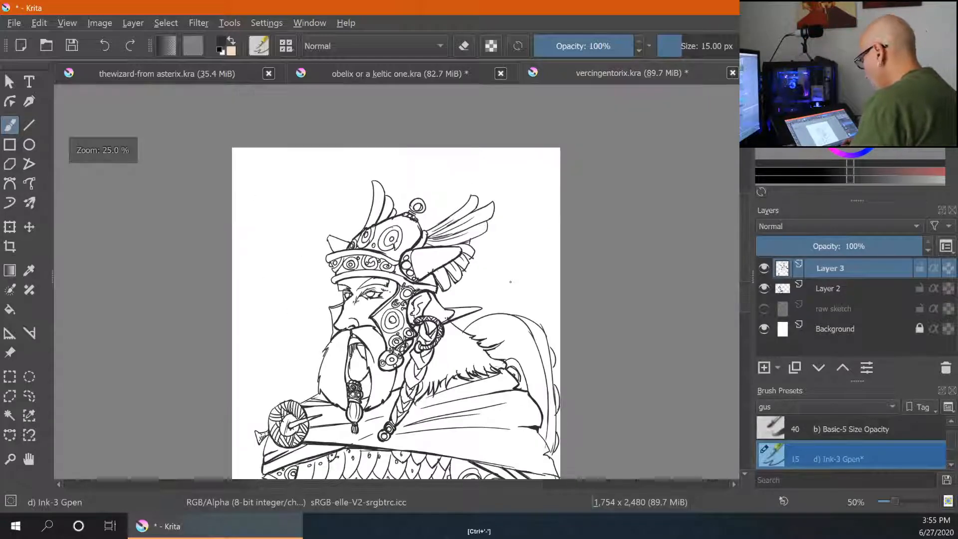
{"action": "key", "text": "ctrl+minus"}
{"action": "left_click_drag", "start_coordinate": [564, 396], "coordinate": [533, 184]}
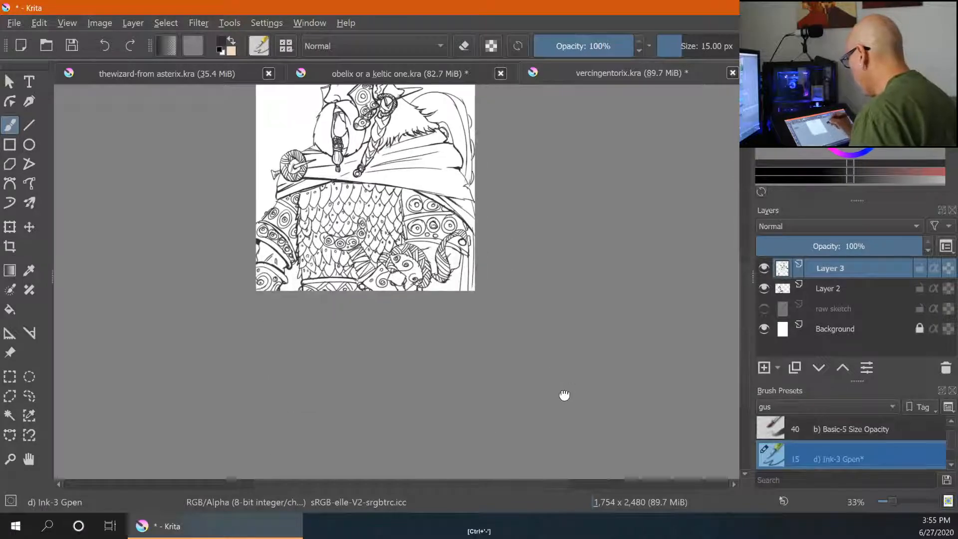
{"action": "key", "text": "ctrl+plus"}
{"action": "key", "text": "ctrl+plus"}
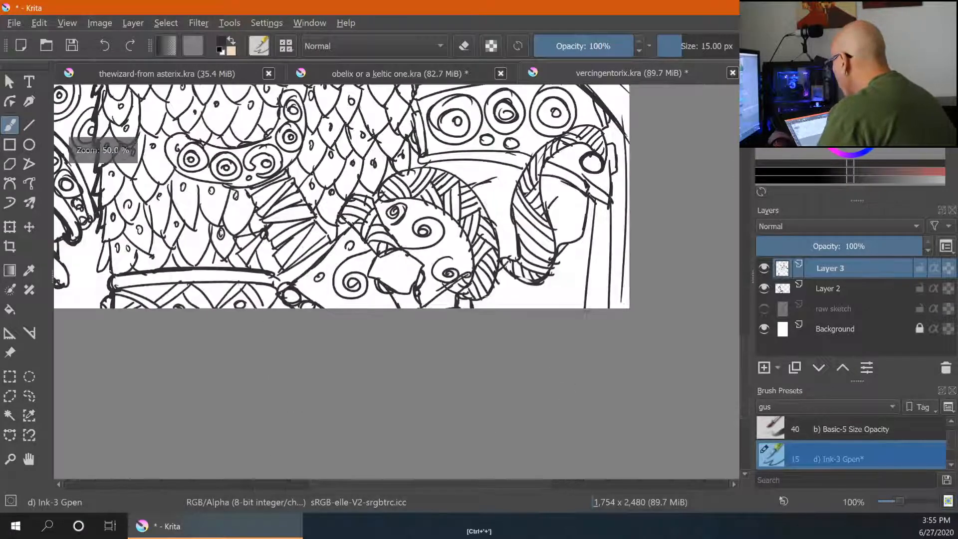
{"action": "key", "text": "ctrl+plus"}
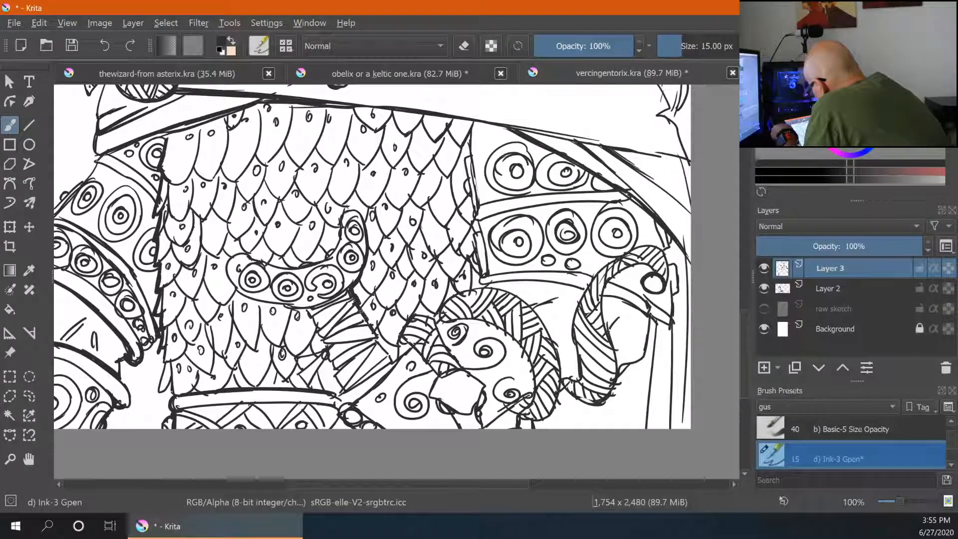
{"action": "left_click_drag", "start_coordinate": [366, 321], "coordinate": [394, 367]}
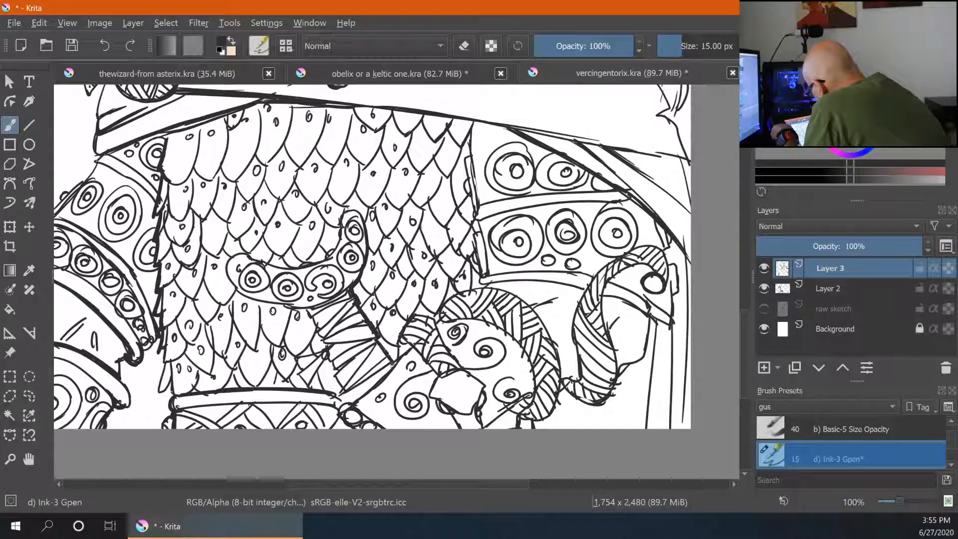
{"action": "left_click_drag", "start_coordinate": [306, 307], "coordinate": [323, 342]}
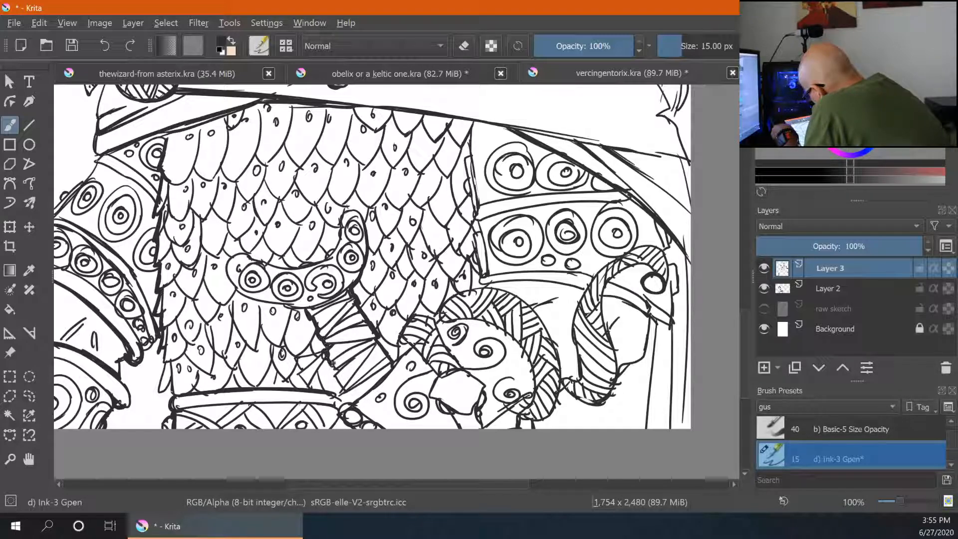
{"action": "mouse_move", "coordinate": [331, 364]}
{"action": "left_mouse_down"}
{"action": "mouse_move", "coordinate": [353, 359]}
{"action": "mouse_move", "coordinate": [342, 389]}
{"action": "left_mouse_up"}
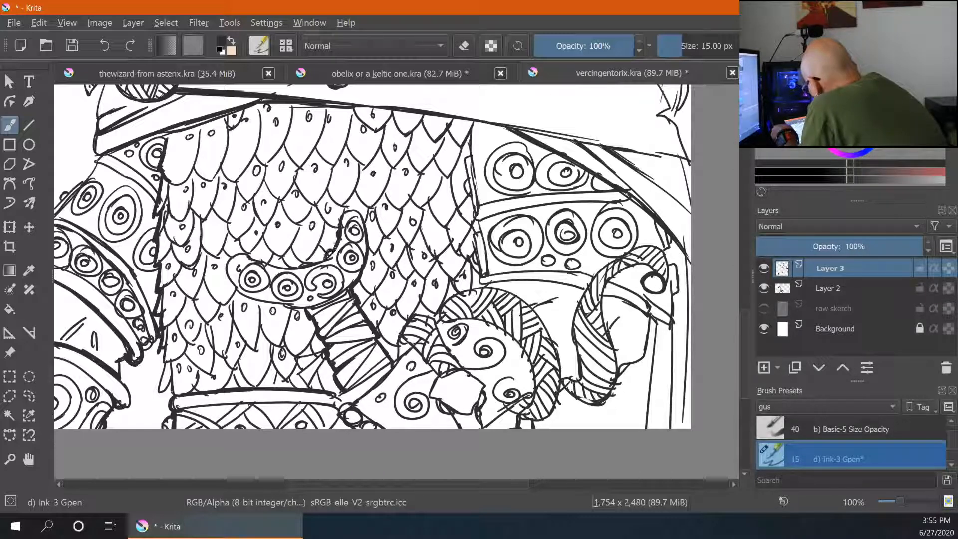
- Thicken the outline of the curled spiral belt piece and the base of the bracer
{"action": "left_click_drag", "start_coordinate": [342, 222], "coordinate": [367, 220]}
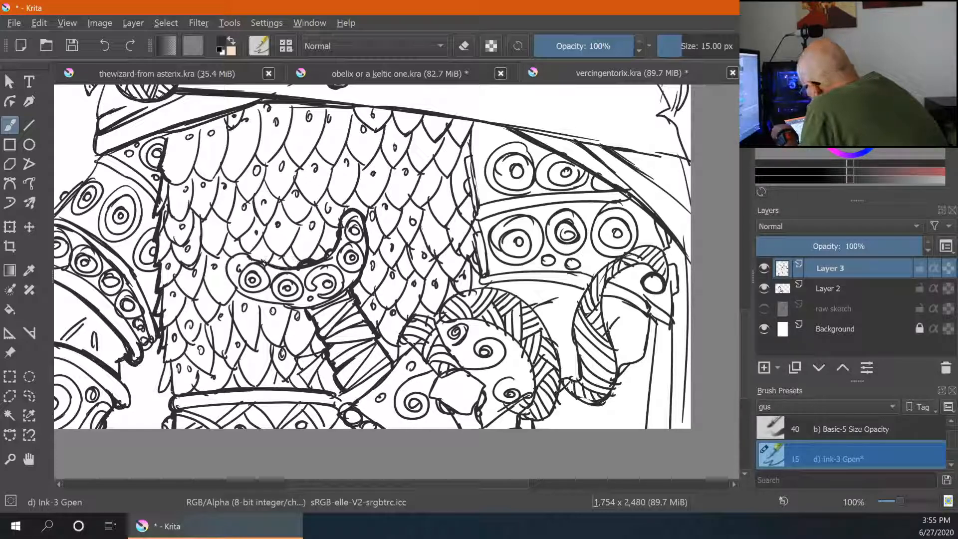
{"action": "mouse_move", "coordinate": [245, 254]}
{"action": "left_mouse_down"}
{"action": "mouse_move", "coordinate": [250, 290]}
{"action": "mouse_move", "coordinate": [236, 285]}
{"action": "mouse_move", "coordinate": [286, 305]}
{"action": "left_mouse_up"}
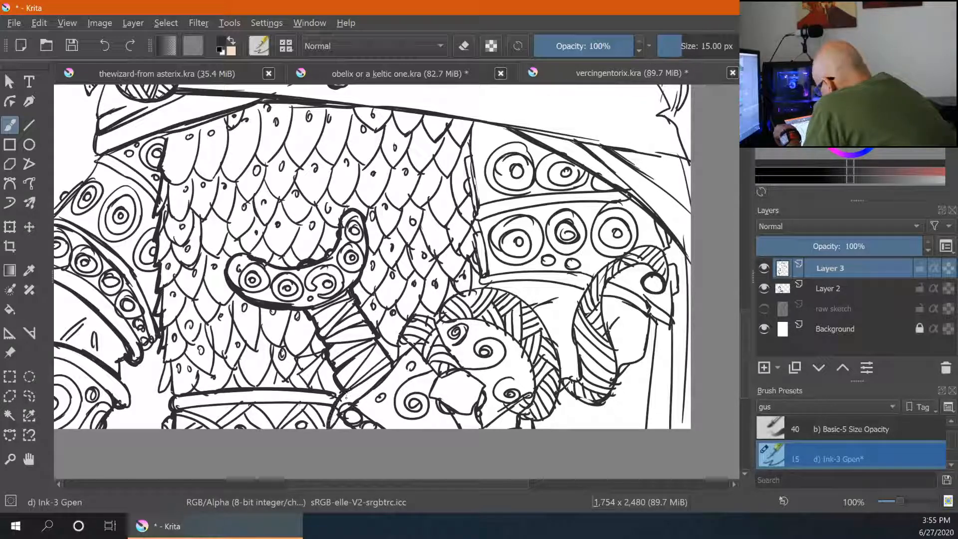
{"action": "left_click_drag", "start_coordinate": [351, 391], "coordinate": [383, 369]}
{"action": "left_click_drag", "start_coordinate": [348, 401], "coordinate": [363, 390]}
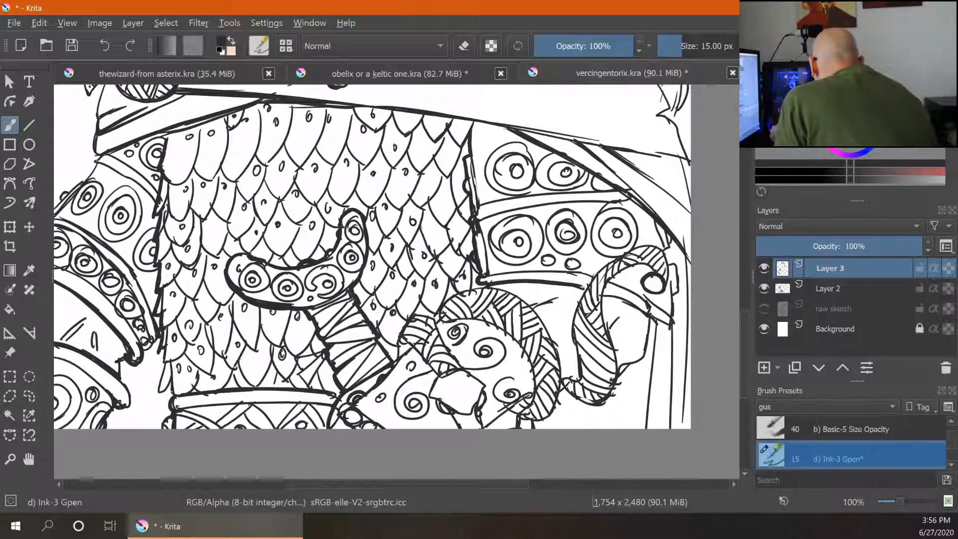
- Thicken the outlines of the striped hooked guard and the striped round shape at the lower right
{"action": "left_click_drag", "start_coordinate": [601, 296], "coordinate": [657, 313]}
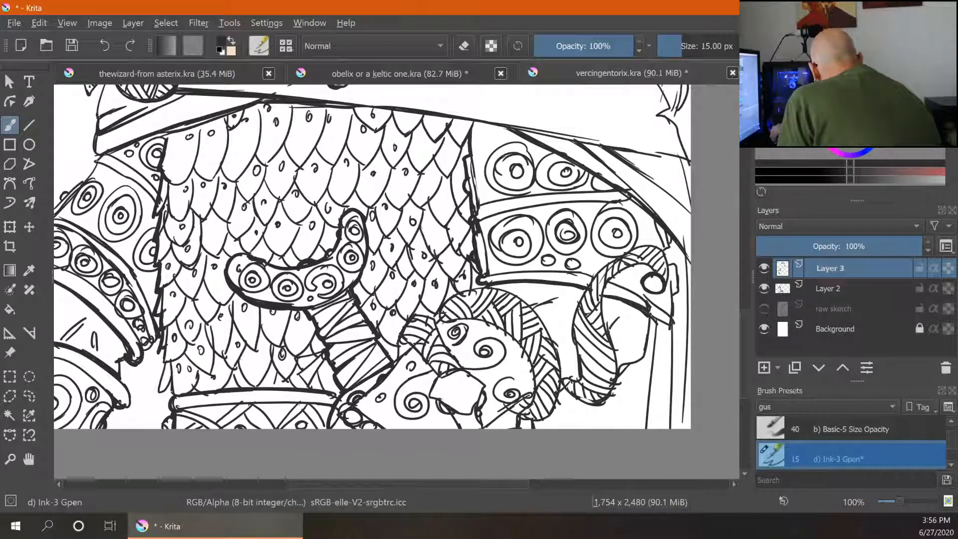
{"action": "mouse_move", "coordinate": [665, 249]}
{"action": "left_mouse_down"}
{"action": "mouse_move", "coordinate": [672, 275]}
{"action": "mouse_move", "coordinate": [673, 242]}
{"action": "left_mouse_up"}
{"action": "mouse_move", "coordinate": [650, 313]}
{"action": "left_mouse_down"}
{"action": "mouse_move", "coordinate": [669, 328]}
{"action": "mouse_move", "coordinate": [648, 335]}
{"action": "mouse_move", "coordinate": [644, 359]}
{"action": "mouse_move", "coordinate": [623, 372]}
{"action": "left_mouse_up"}
{"action": "mouse_move", "coordinate": [614, 260]}
{"action": "left_mouse_down"}
{"action": "mouse_move", "coordinate": [580, 303]}
{"action": "mouse_move", "coordinate": [573, 336]}
{"action": "left_mouse_up"}
{"action": "left_click_drag", "start_coordinate": [582, 303], "coordinate": [575, 371]}
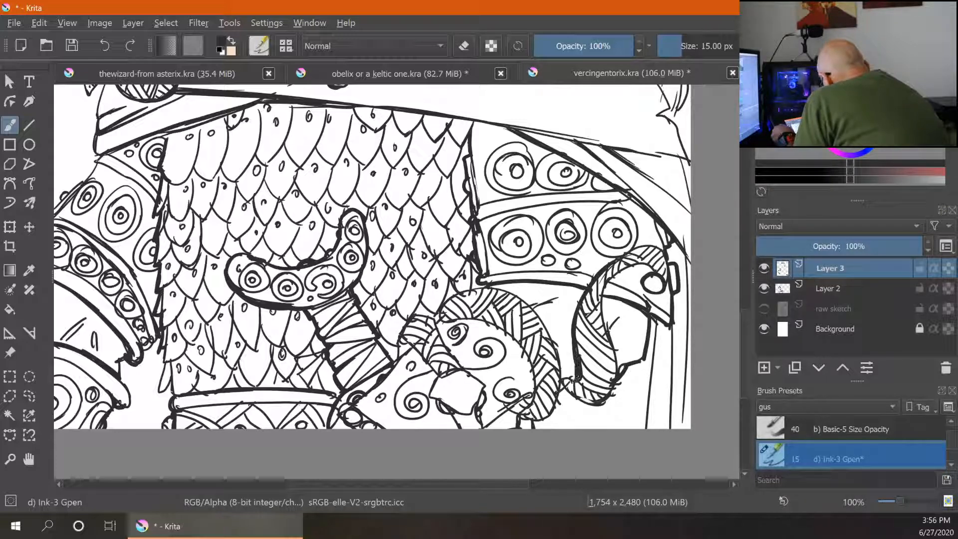
{"action": "mouse_move", "coordinate": [604, 314]}
{"action": "left_mouse_down"}
{"action": "mouse_move", "coordinate": [626, 272]}
{"action": "mouse_move", "coordinate": [656, 271]}
{"action": "mouse_move", "coordinate": [667, 252]}
{"action": "left_mouse_up"}
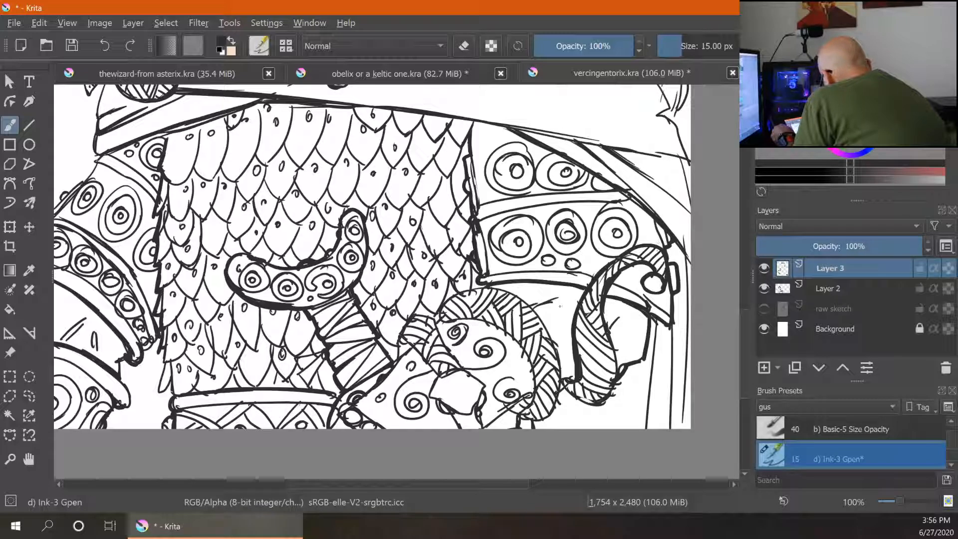
{"action": "left_click_drag", "start_coordinate": [509, 336], "coordinate": [535, 382]}
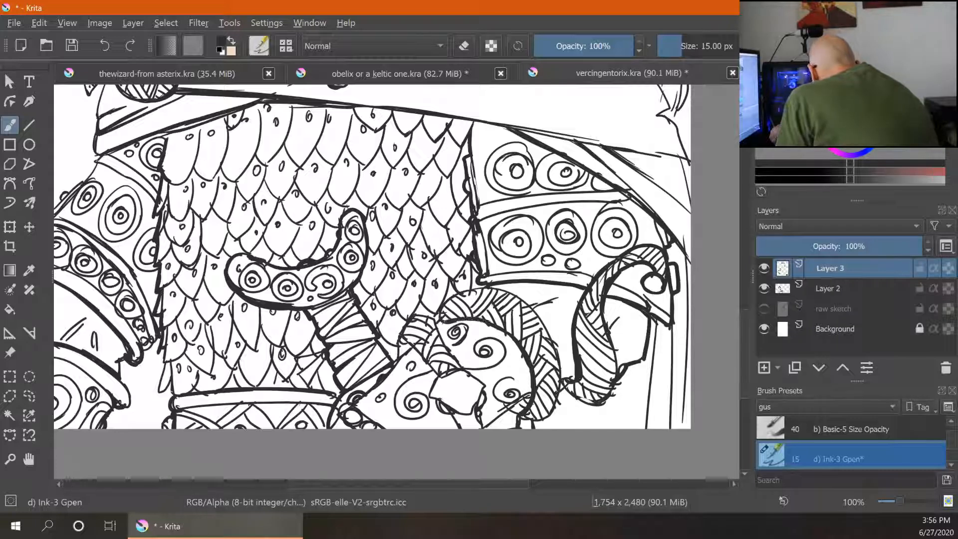
{"action": "left_click_drag", "start_coordinate": [452, 296], "coordinate": [487, 283]}
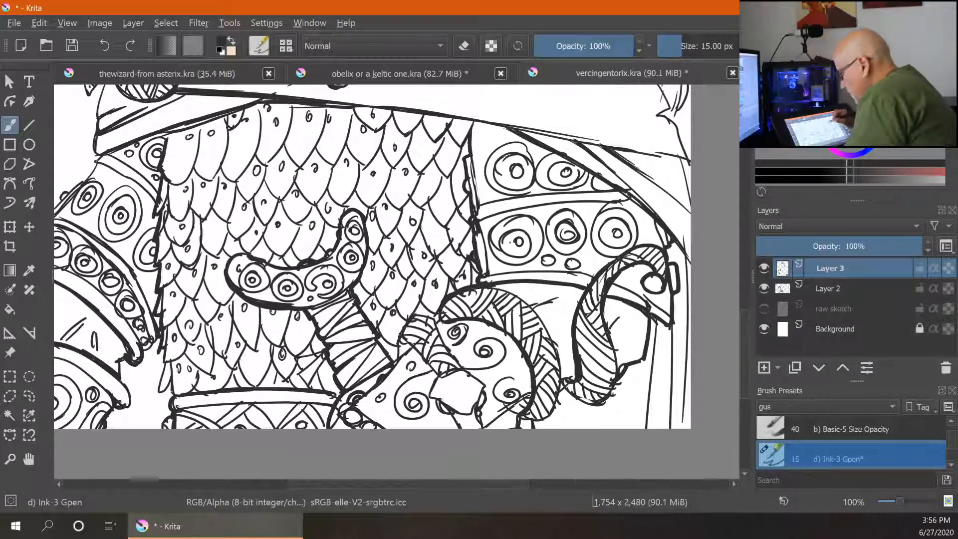
- Thicken the outlines and knuckle lines of the fist at the lower centre of the armour
{"action": "key", "text": "ctrl+plus"}
{"action": "key", "text": "ctrl+plus"}
{"action": "key", "text": "ctrl+plus"}
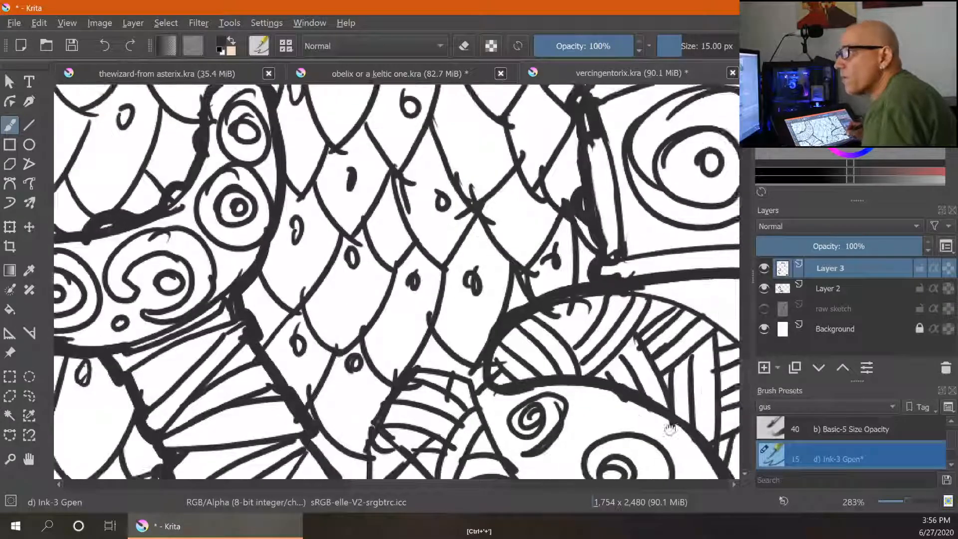
{"action": "left_click_drag", "start_coordinate": [670, 429], "coordinate": [388, 283]}
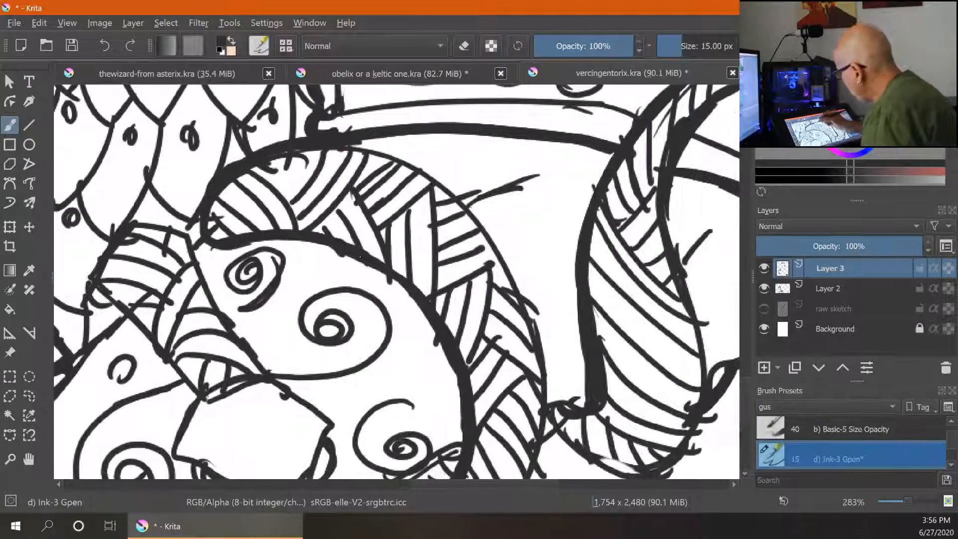
{"action": "mouse_move", "coordinate": [357, 144]}
{"action": "left_mouse_down"}
{"action": "mouse_move", "coordinate": [439, 182]}
{"action": "mouse_move", "coordinate": [509, 252]}
{"action": "mouse_move", "coordinate": [524, 287]}
{"action": "left_mouse_up"}
{"action": "left_click_drag", "start_coordinate": [511, 255], "coordinate": [537, 335]}
{"action": "mouse_move", "coordinate": [582, 426]}
{"action": "left_mouse_down"}
{"action": "mouse_move", "coordinate": [588, 433]}
{"action": "mouse_move", "coordinate": [699, 332]}
{"action": "left_mouse_up"}
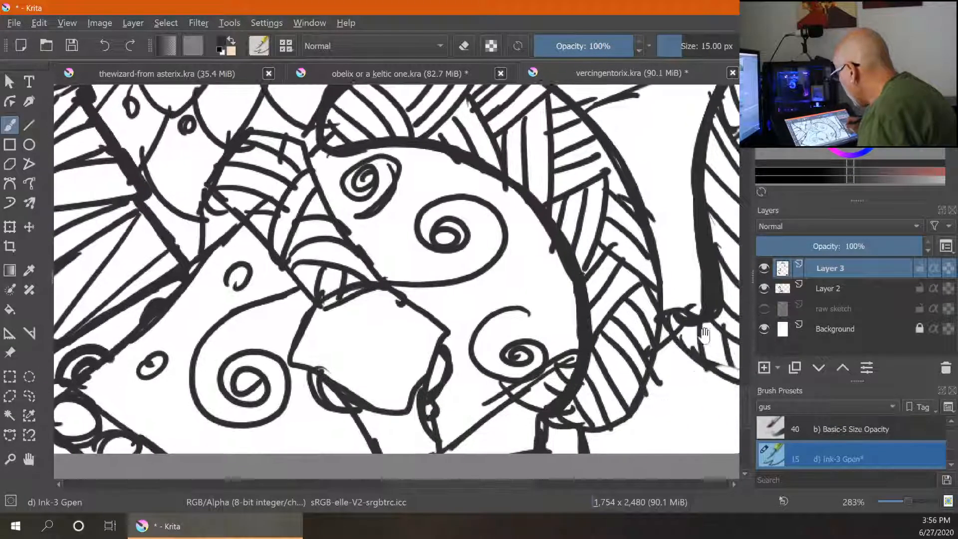
{"action": "left_click_drag", "start_coordinate": [298, 136], "coordinate": [367, 252]}
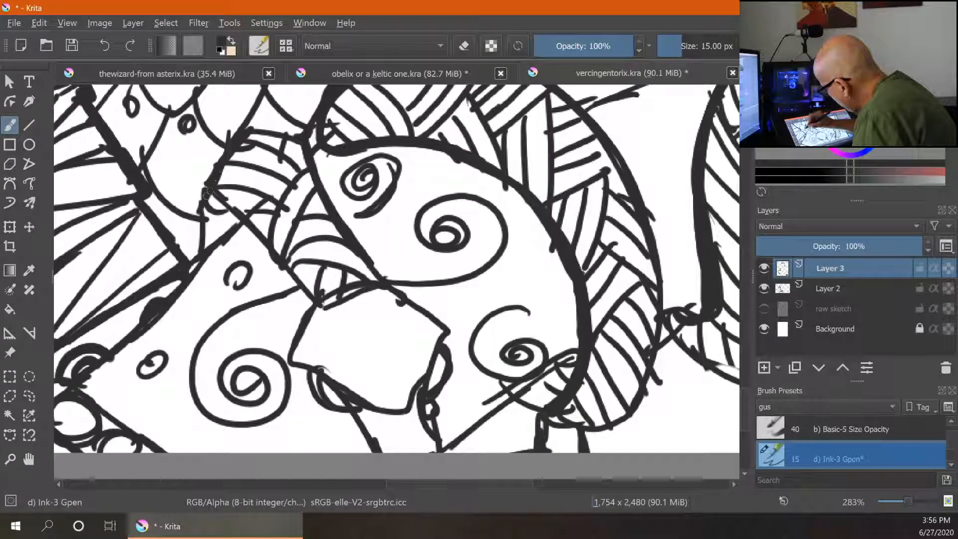
{"action": "mouse_move", "coordinate": [203, 189]}
{"action": "left_mouse_down"}
{"action": "mouse_move", "coordinate": [288, 269]}
{"action": "mouse_move", "coordinate": [306, 296]}
{"action": "mouse_move", "coordinate": [289, 287]}
{"action": "mouse_move", "coordinate": [309, 310]}
{"action": "mouse_move", "coordinate": [288, 357]}
{"action": "mouse_move", "coordinate": [368, 438]}
{"action": "left_mouse_up"}
{"action": "mouse_move", "coordinate": [402, 300]}
{"action": "left_mouse_down"}
{"action": "mouse_move", "coordinate": [445, 341]}
{"action": "mouse_move", "coordinate": [436, 399]}
{"action": "left_mouse_up"}
{"action": "left_click_drag", "start_coordinate": [436, 440], "coordinate": [434, 450]}
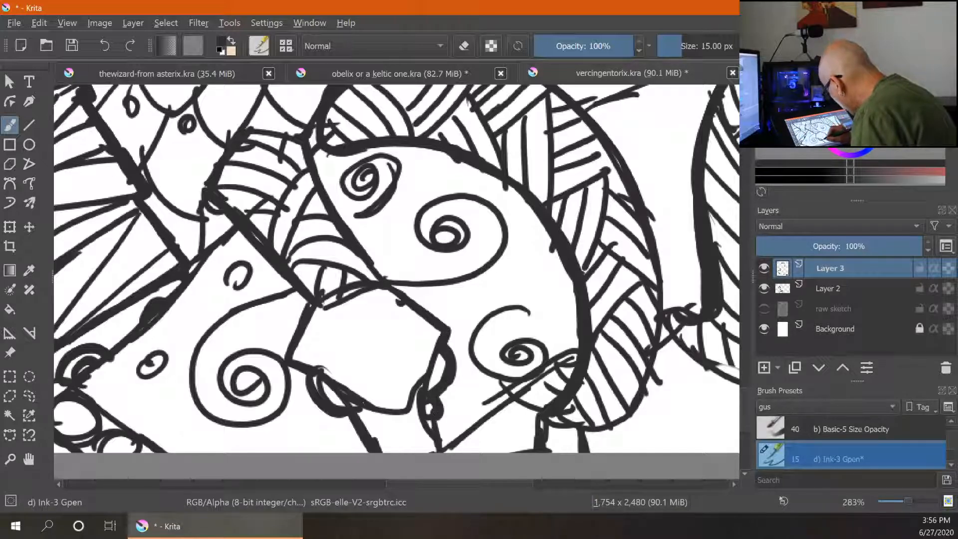
{"action": "left_click_drag", "start_coordinate": [368, 411], "coordinate": [391, 452]}
{"action": "left_click_drag", "start_coordinate": [406, 416], "coordinate": [412, 452]}
{"action": "mouse_move", "coordinate": [413, 435]}
{"action": "left_mouse_down"}
{"action": "mouse_move", "coordinate": [451, 409]}
{"action": "mouse_move", "coordinate": [496, 340]}
{"action": "mouse_move", "coordinate": [516, 368]}
{"action": "mouse_move", "coordinate": [452, 449]}
{"action": "mouse_move", "coordinate": [507, 397]}
{"action": "mouse_move", "coordinate": [531, 396]}
{"action": "mouse_move", "coordinate": [558, 368]}
{"action": "left_mouse_up"}
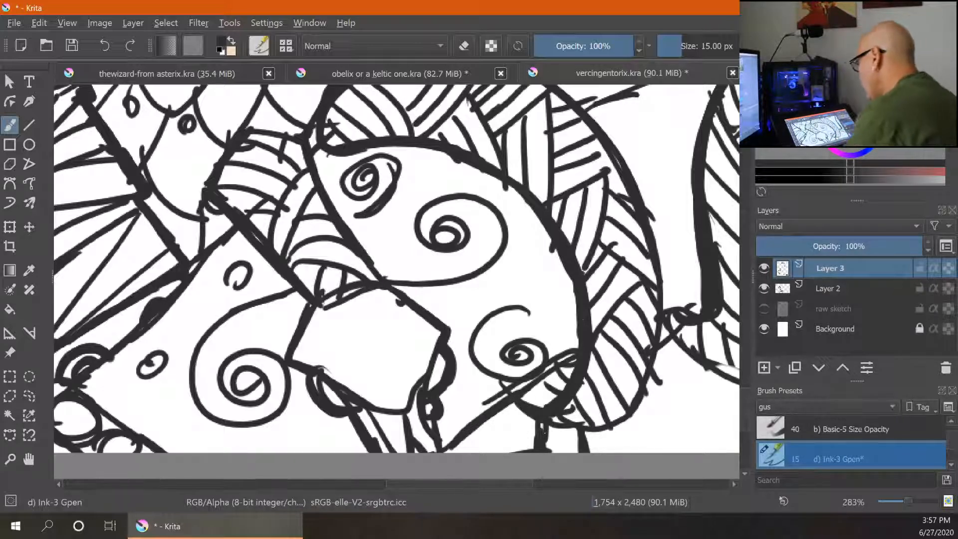
- Thicken the left edge of the fist and the adjoining strap lines
{"action": "key", "text": "ctrl+minus"}
{"action": "key", "text": "ctrl+minus"}
{"action": "key", "text": "ctrl+minus"}
{"action": "key", "text": "ctrl+minus"}
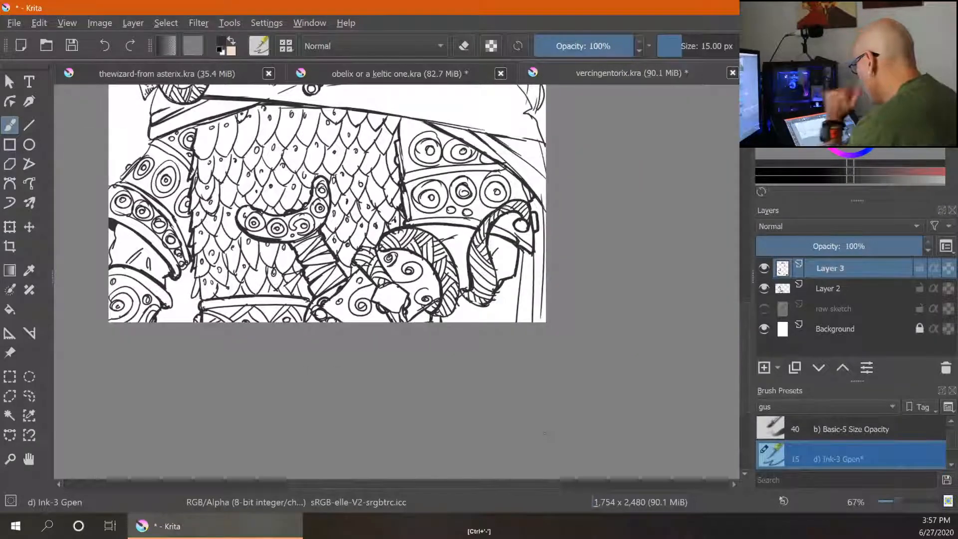
{"action": "key", "text": "ctrl+plus"}
{"action": "key", "text": "ctrl+plus"}
{"action": "key", "text": "ctrl+plus"}
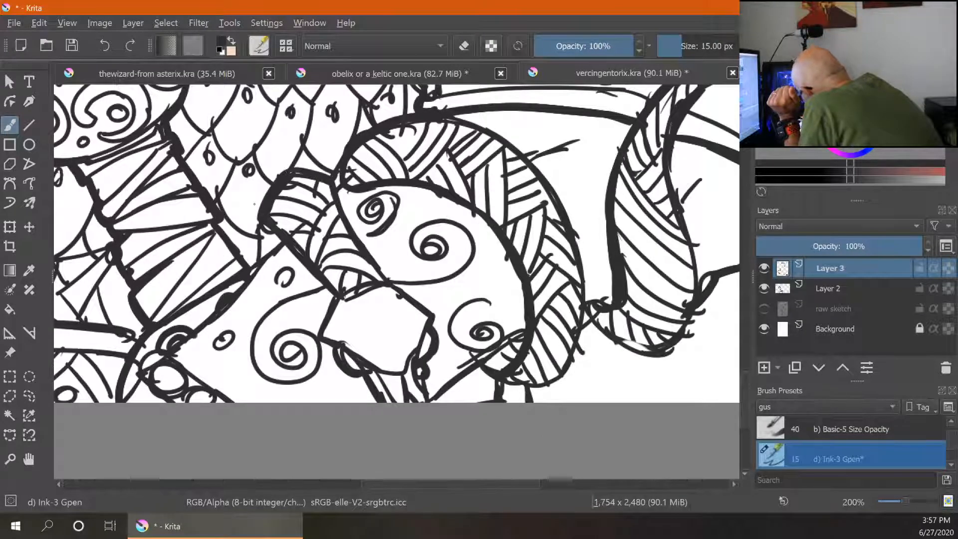
{"action": "left_click_drag", "start_coordinate": [261, 229], "coordinate": [260, 256]}
{"action": "mouse_move", "coordinate": [274, 234]}
{"action": "left_mouse_down"}
{"action": "mouse_move", "coordinate": [258, 272]}
{"action": "mouse_move", "coordinate": [216, 307]}
{"action": "left_mouse_up"}
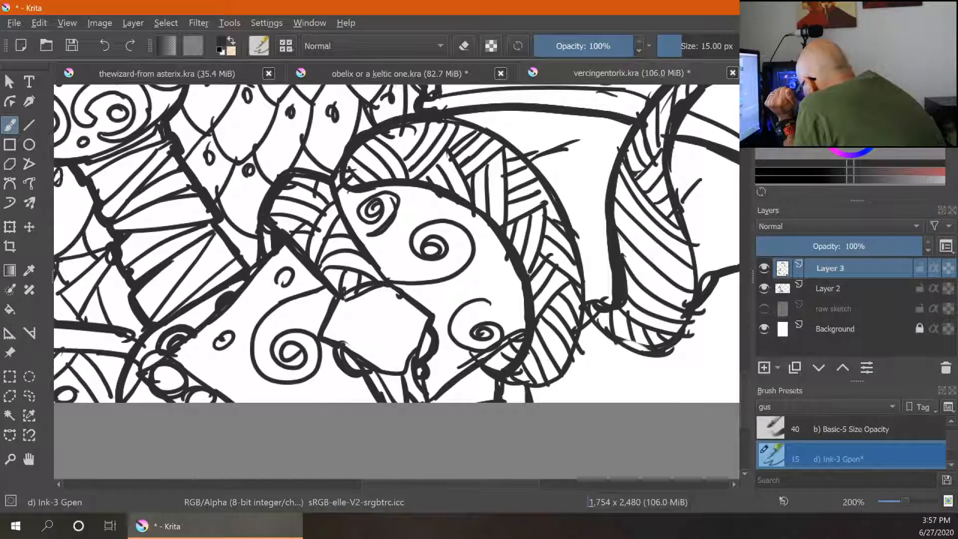
{"action": "left_click_drag", "start_coordinate": [147, 359], "coordinate": [142, 372]}
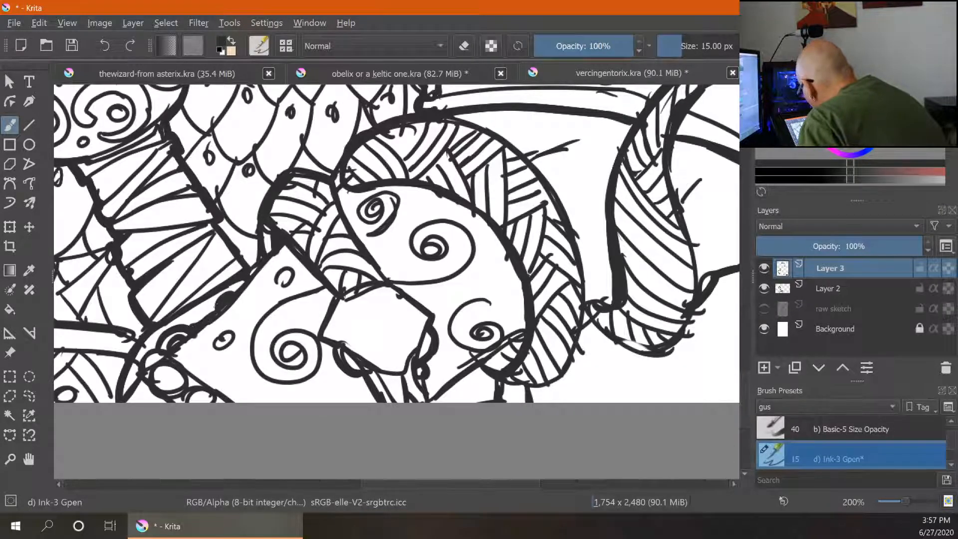
{"action": "left_click_drag", "start_coordinate": [208, 315], "coordinate": [234, 288]}
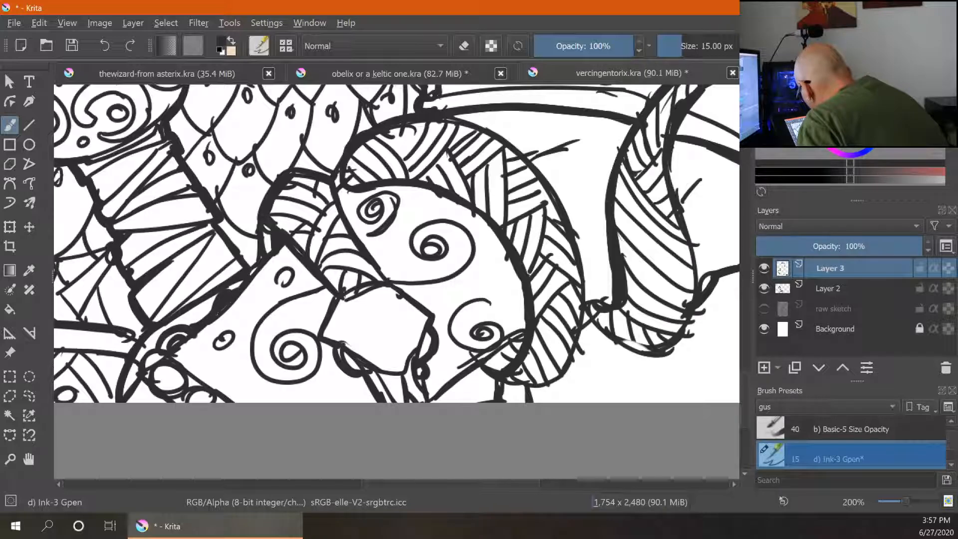
- Thicken a stroke along the top of the helmet's wing
{"action": "key", "text": "ctrl+minus"}
{"action": "key", "text": "ctrl+minus"}
{"action": "key", "text": "ctrl+minus"}
{"action": "key", "text": "ctrl+minus"}
{"action": "key", "text": "ctrl+minus"}
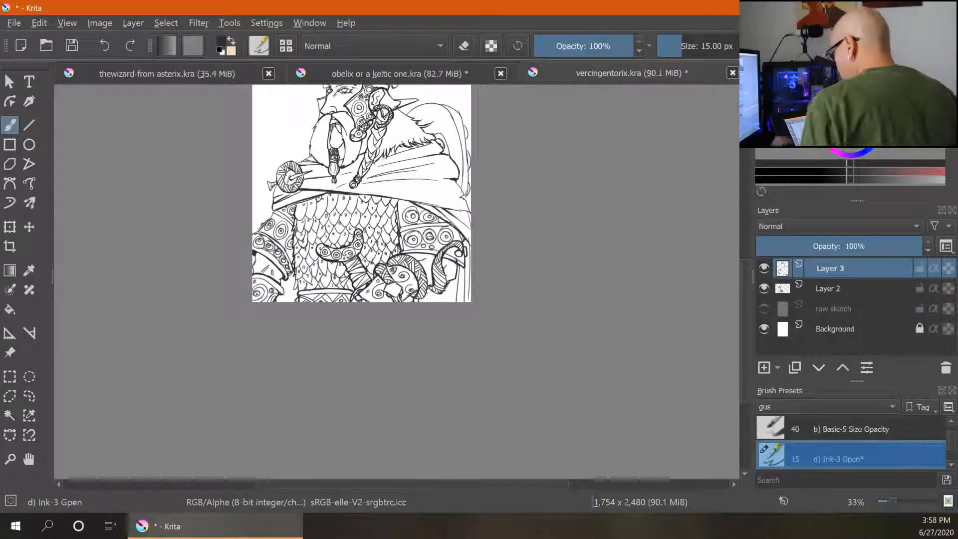
{"action": "mouse_move", "coordinate": [488, 162]}
{"action": "left_mouse_down"}
{"action": "mouse_move", "coordinate": [480, 254]}
{"action": "mouse_move", "coordinate": [477, 172]}
{"action": "left_mouse_up"}
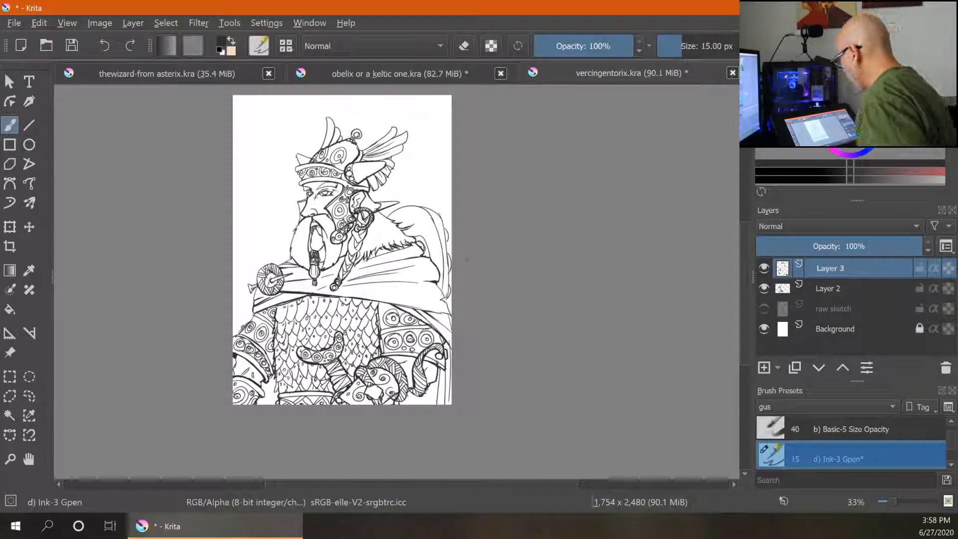
{"action": "key", "text": "ctrl+plus"}
{"action": "key", "text": "ctrl+plus"}
{"action": "key", "text": "ctrl+plus"}
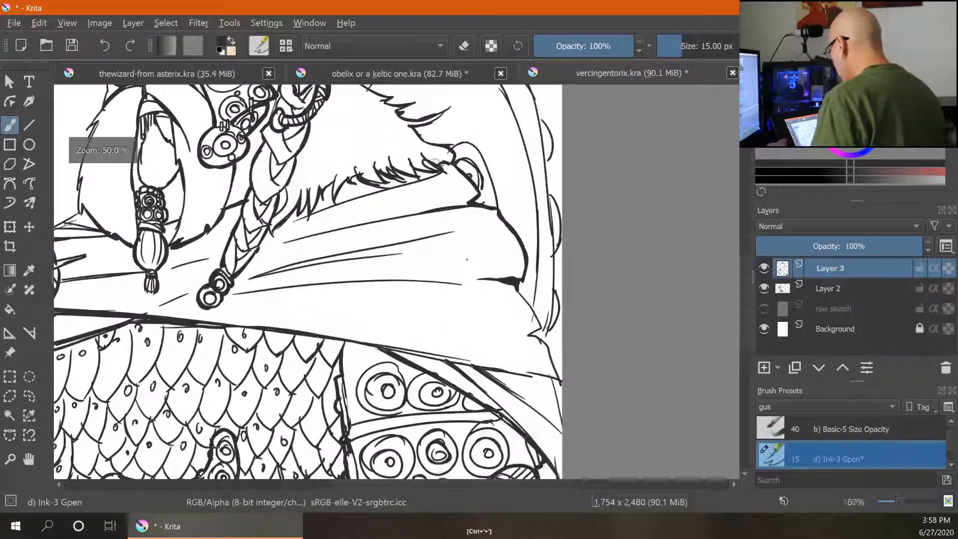
{"action": "left_click_drag", "start_coordinate": [410, 200], "coordinate": [535, 432]}
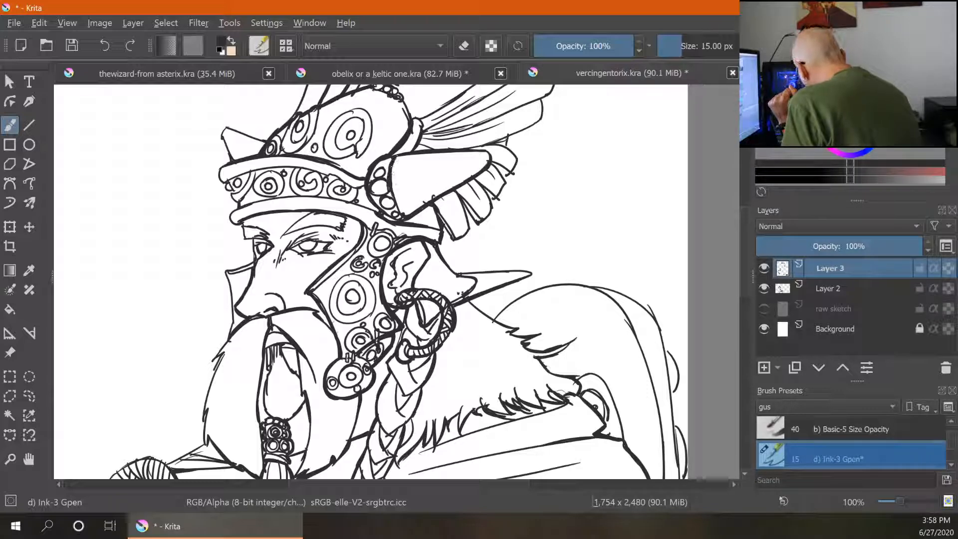
{"action": "mouse_move", "coordinate": [412, 120]}
{"action": "left_mouse_down"}
{"action": "mouse_move", "coordinate": [448, 105]}
{"action": "mouse_move", "coordinate": [469, 122]}
{"action": "left_mouse_up"}
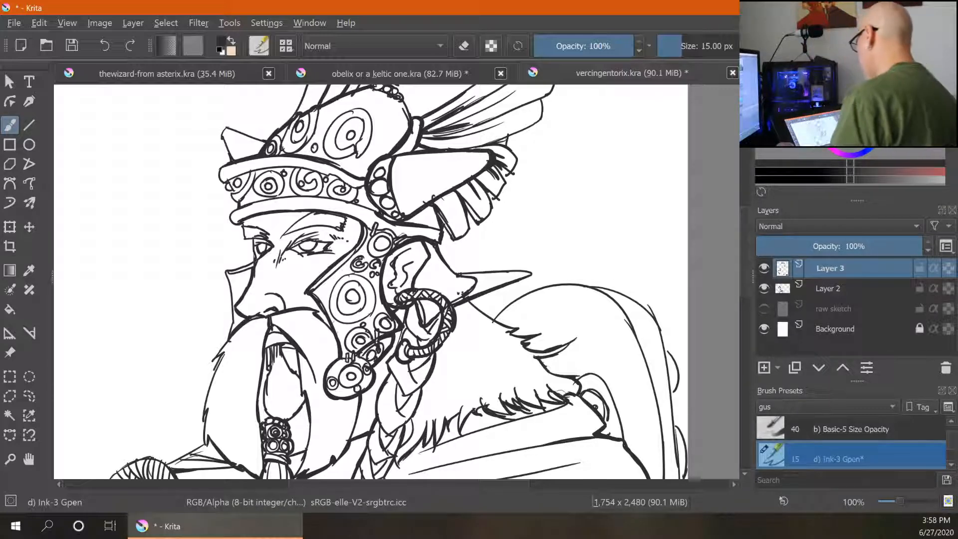
- Review the whole drawing at different zoom levels, ending at 45% zoom
{"action": "key", "text": "ctrl+minus"}
{"action": "key", "text": "ctrl+minus"}
{"action": "key", "text": "ctrl+minus"}
{"action": "left_click_drag", "start_coordinate": [537, 373], "coordinate": [508, 300]}
{"action": "key", "text": "ctrl+plus"}
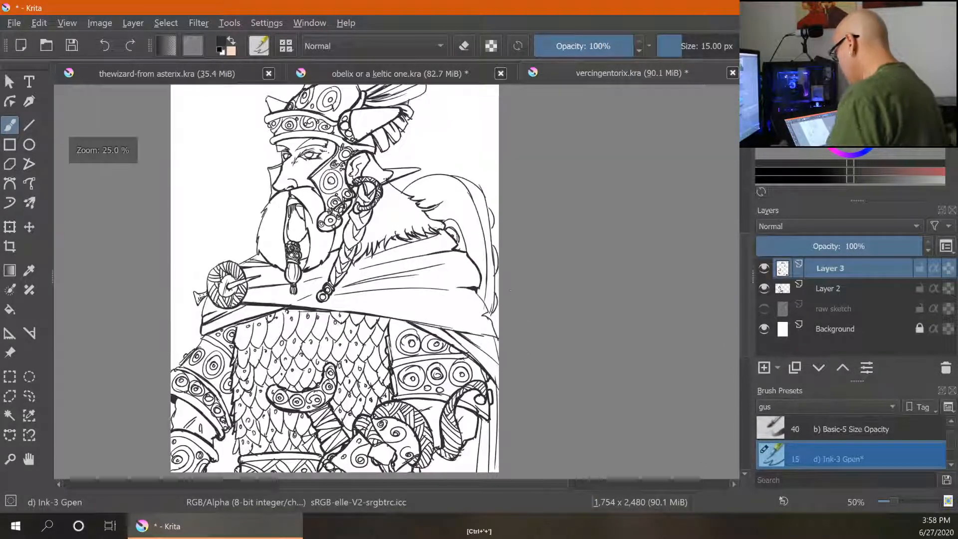
{"action": "left_click_drag", "start_coordinate": [540, 238], "coordinate": [545, 272]}
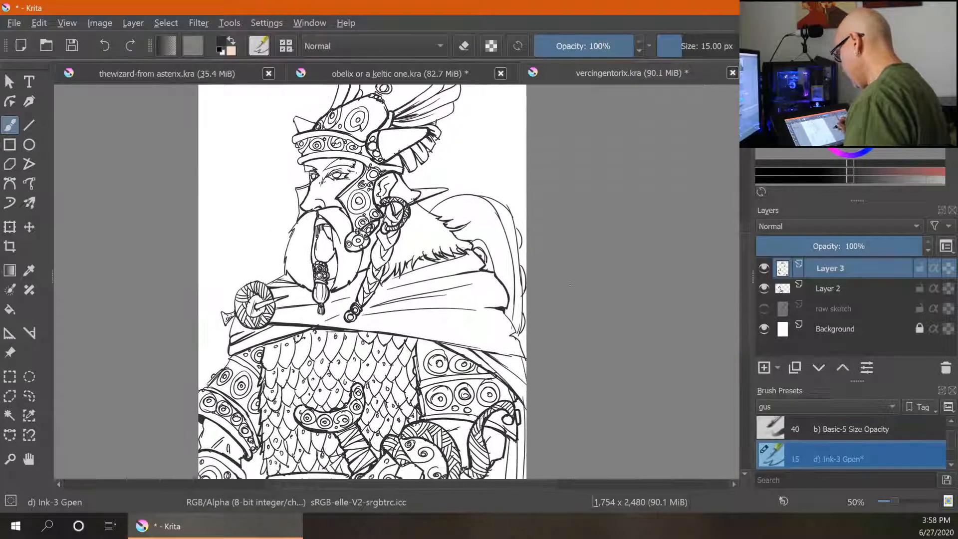
{"action": "key", "text": "ctrl+minus"}
{"action": "key", "text": "ctrl+plus"}
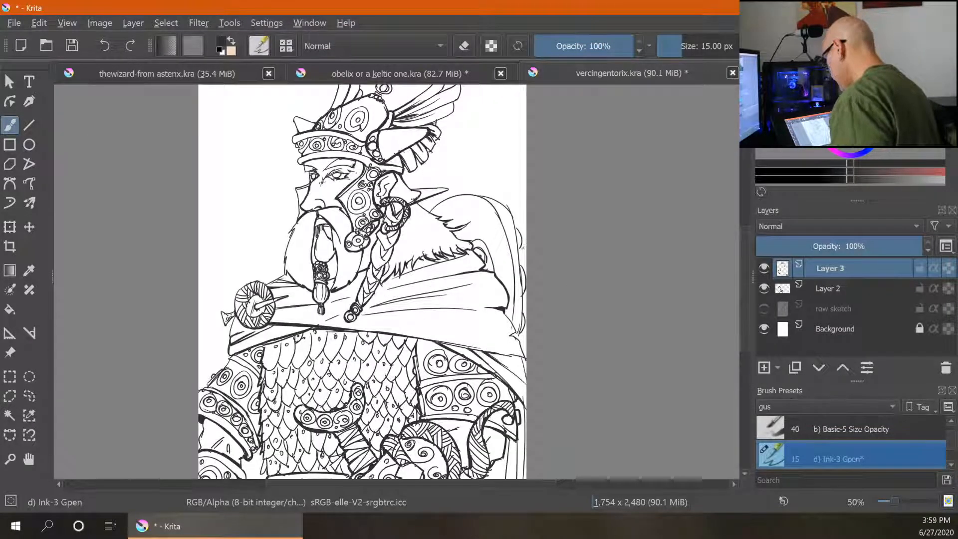
{"action": "key", "text": "ctrl+minus"}
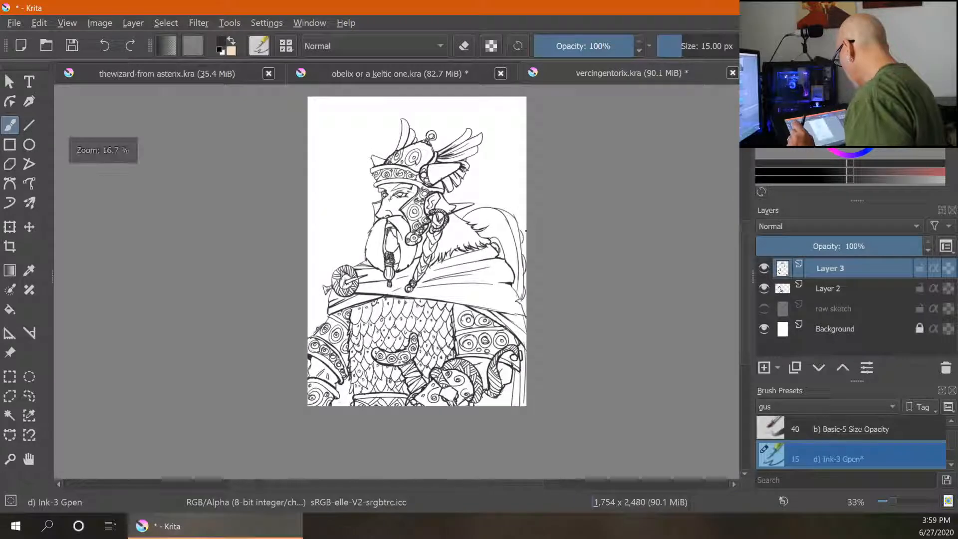
{"action": "key", "text": "ctrl+plus"}
{"action": "key", "text": "ctrl+minus"}
{"action": "key", "text": "ctrl+plus"}
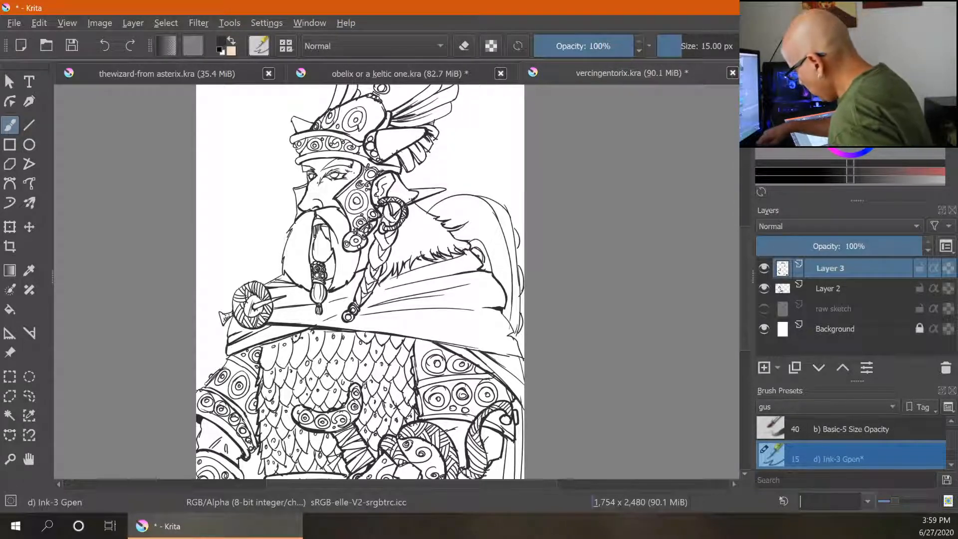
{"action": "type", "text": "45"}
{"action": "key", "text": "Return"}
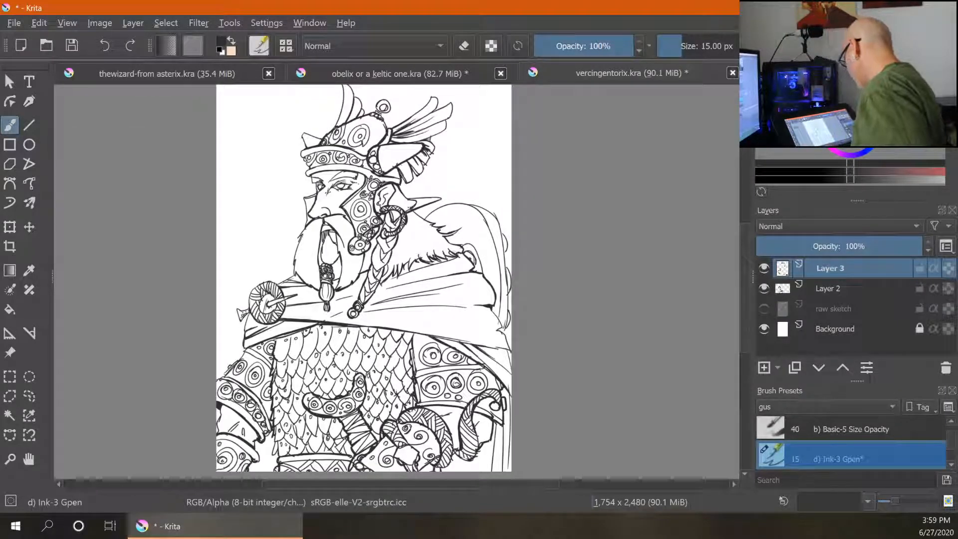